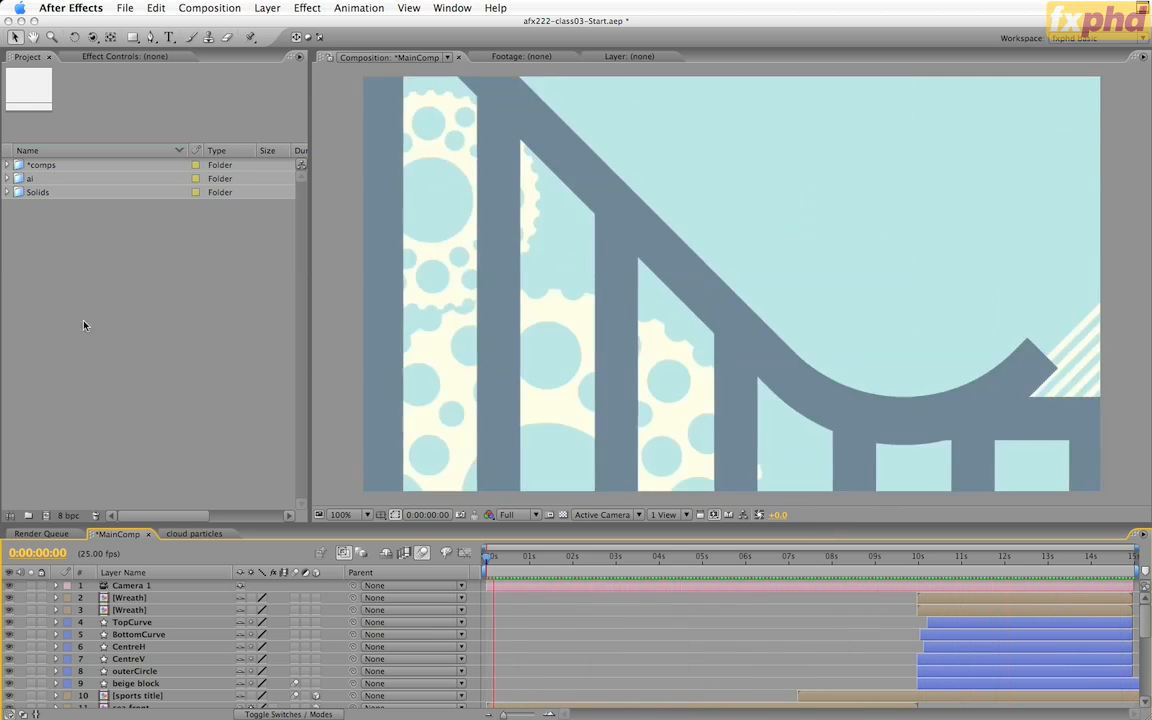
- Scrub the main composition to 0:00:08:16 and display it in Custom View 1
{"action": "left_click", "coordinate": [420, 556]}
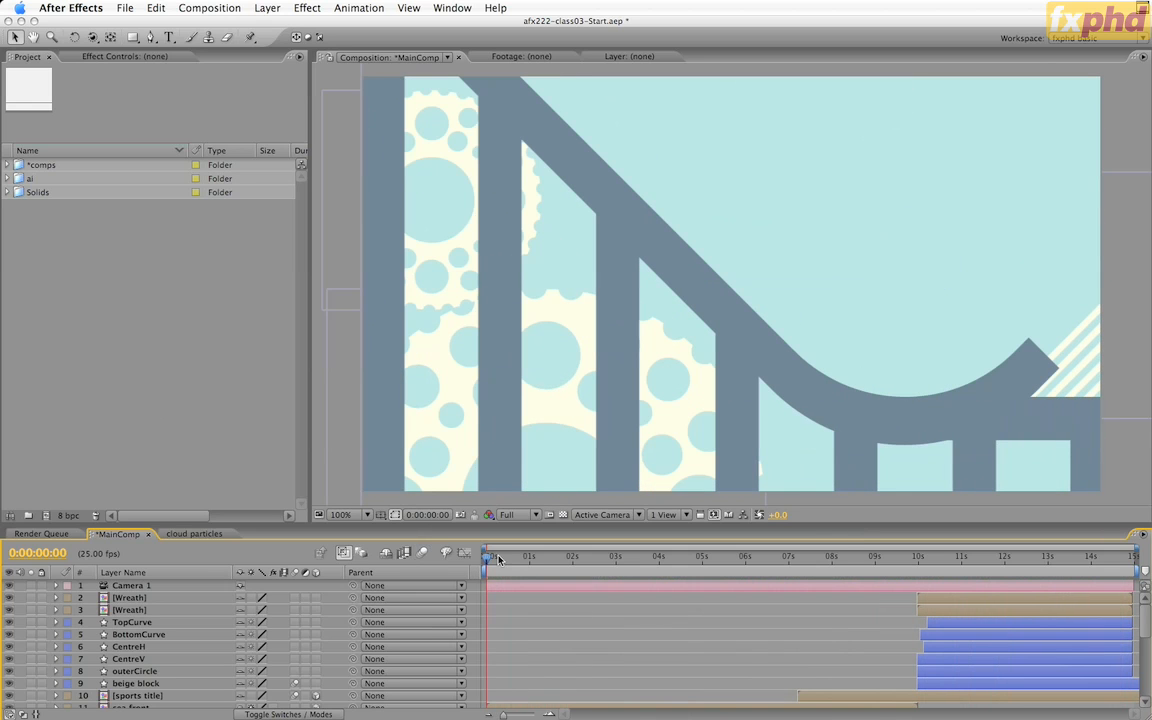
{"action": "left_click_drag", "start_coordinate": [487, 560], "coordinate": [859, 565]}
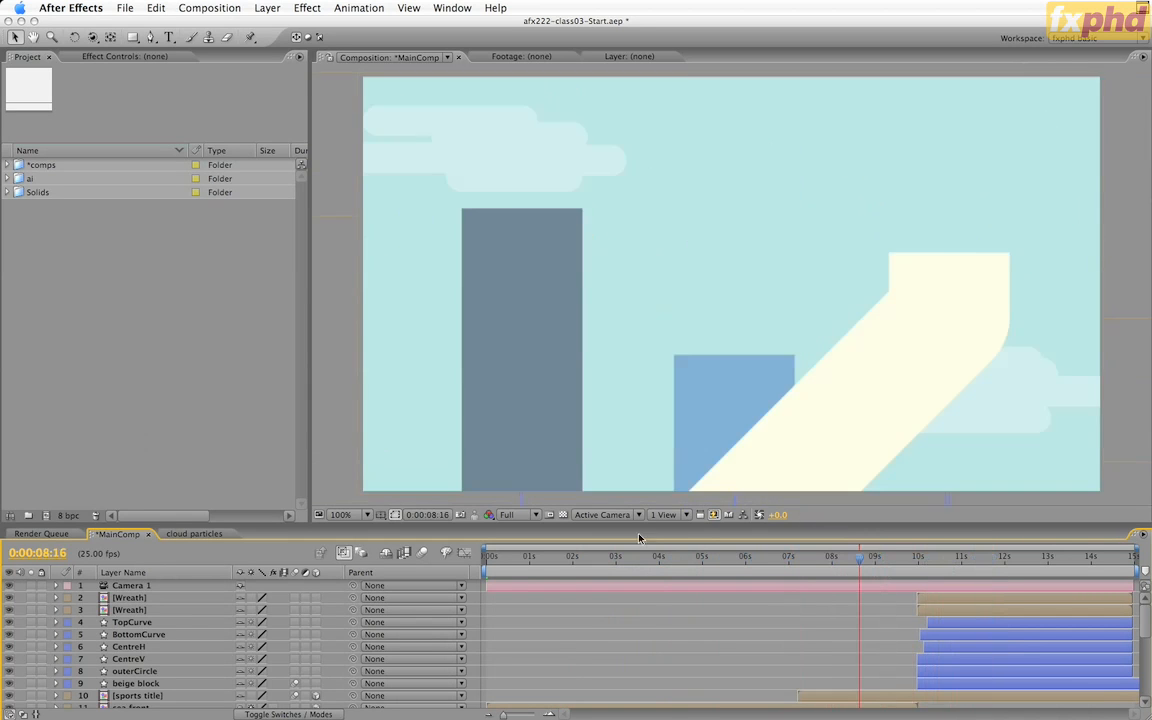
{"action": "left_click", "coordinate": [603, 514]}
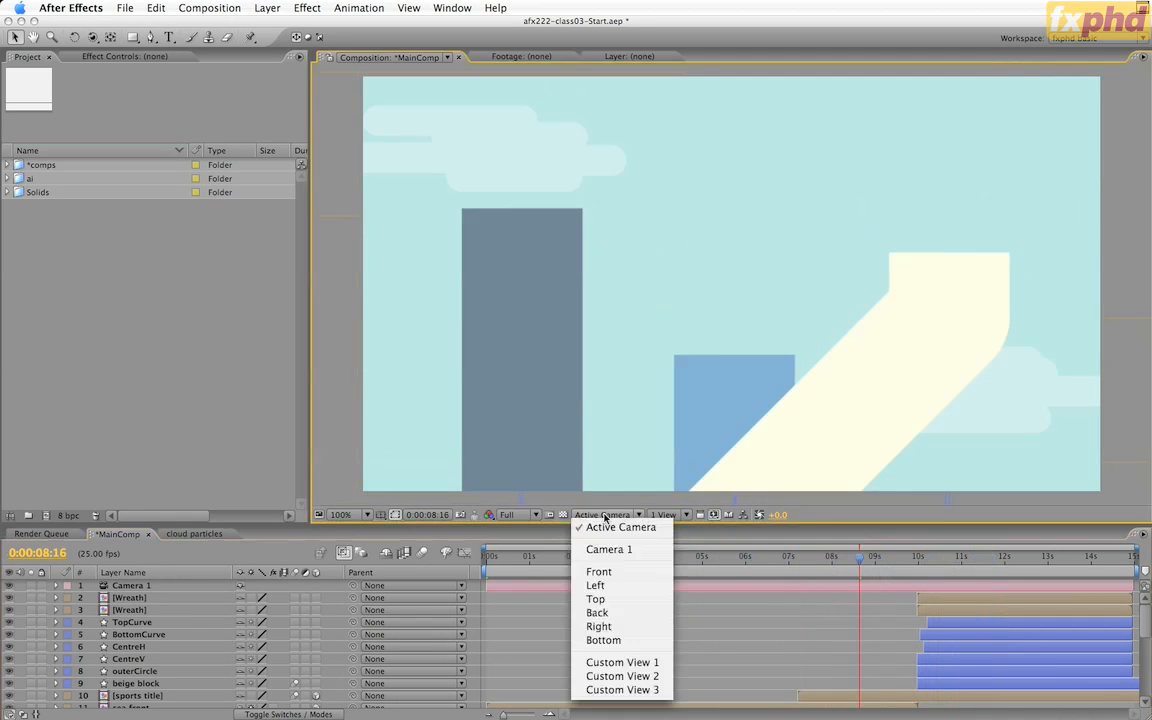
{"action": "left_click", "coordinate": [622, 662]}
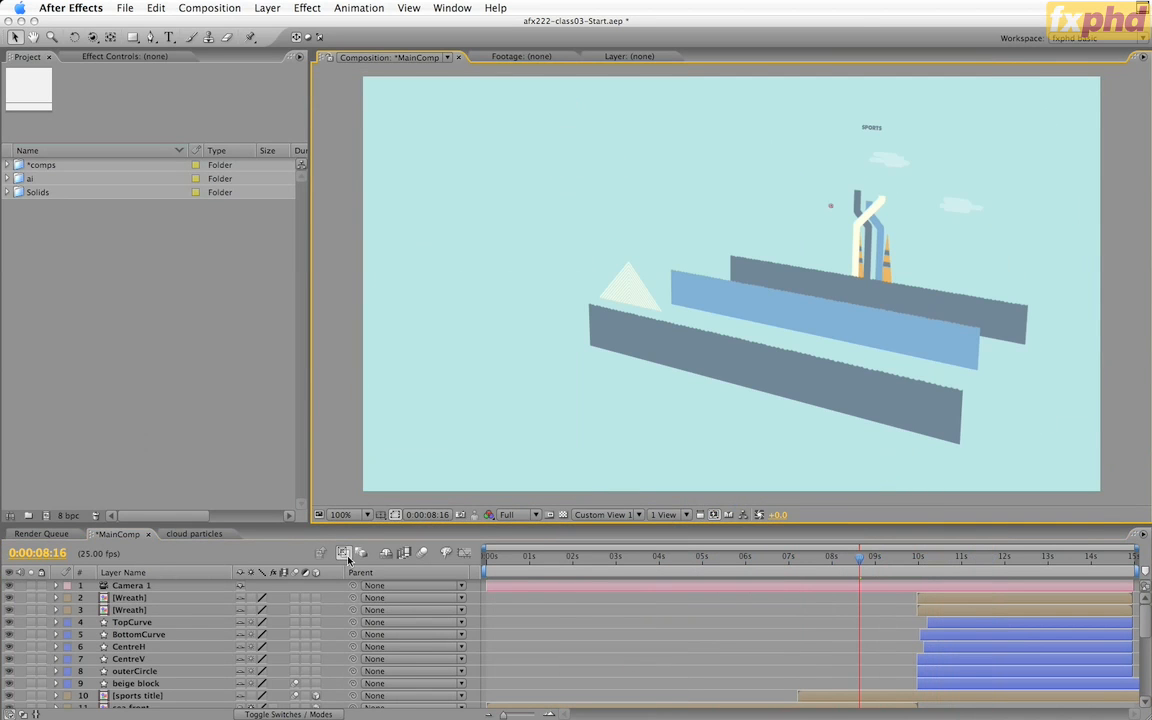
- Select Camera 1 and scrub through the timeline back to 0:00:00:00 to examine the camera's motion path
{"action": "left_click", "coordinate": [600, 587]}
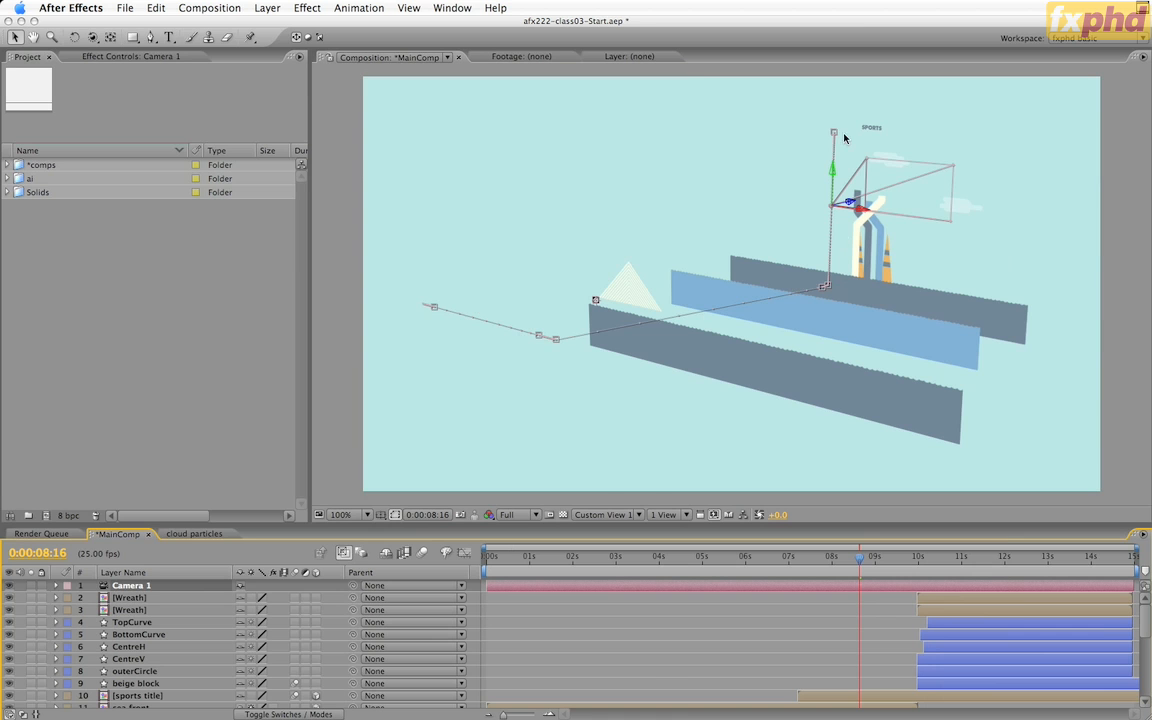
{"action": "left_click_drag", "start_coordinate": [689, 561], "coordinate": [940, 510]}
{"action": "left_click_drag", "start_coordinate": [920, 577], "coordinate": [488, 557]}
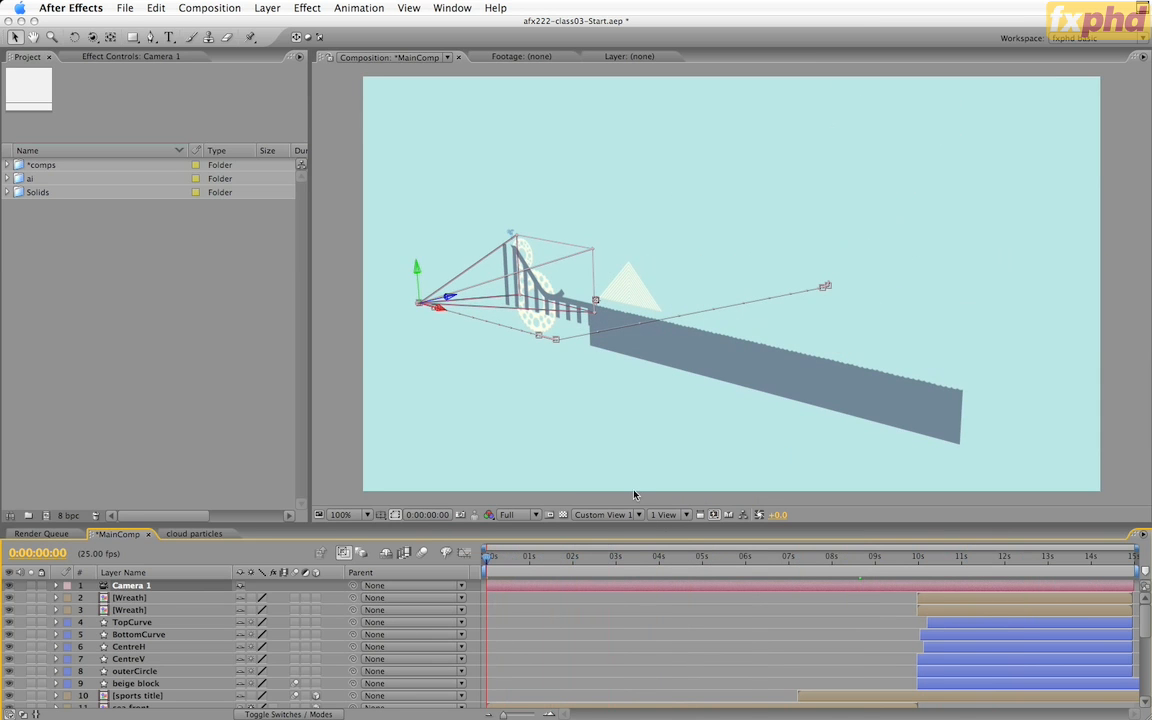
- Return to the Active Camera view and scrub the opening seconds, ending at 0:00:00:10
{"action": "left_click", "coordinate": [612, 514]}
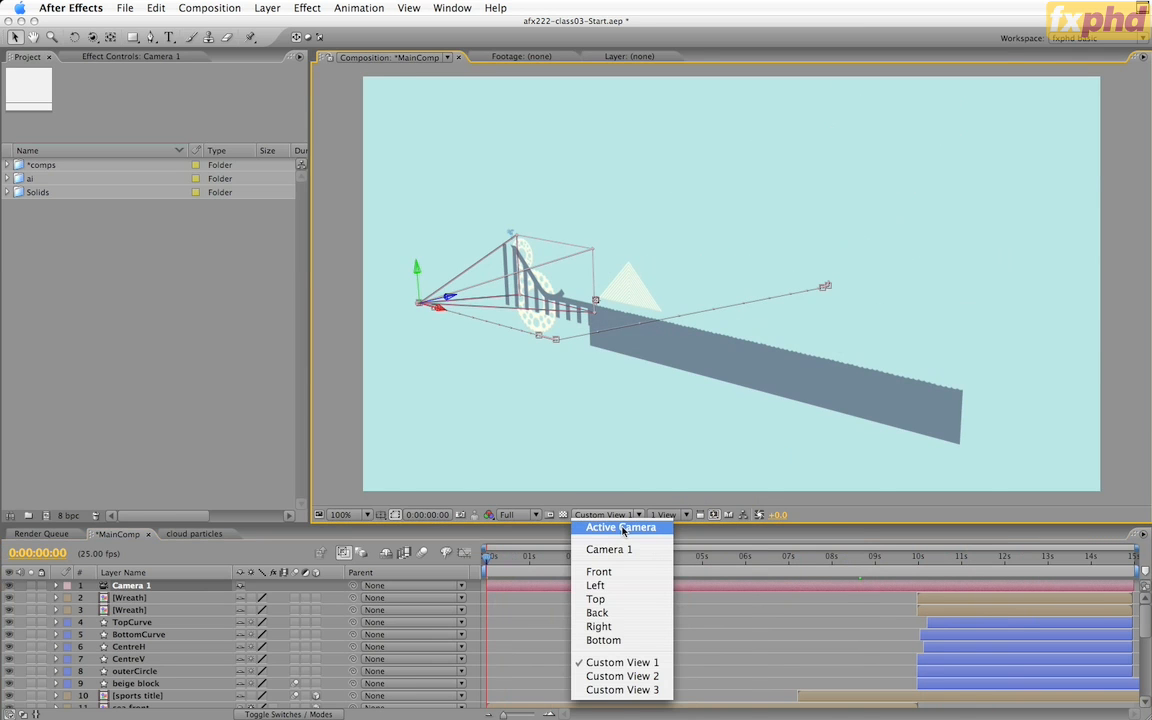
{"action": "left_click", "coordinate": [622, 528]}
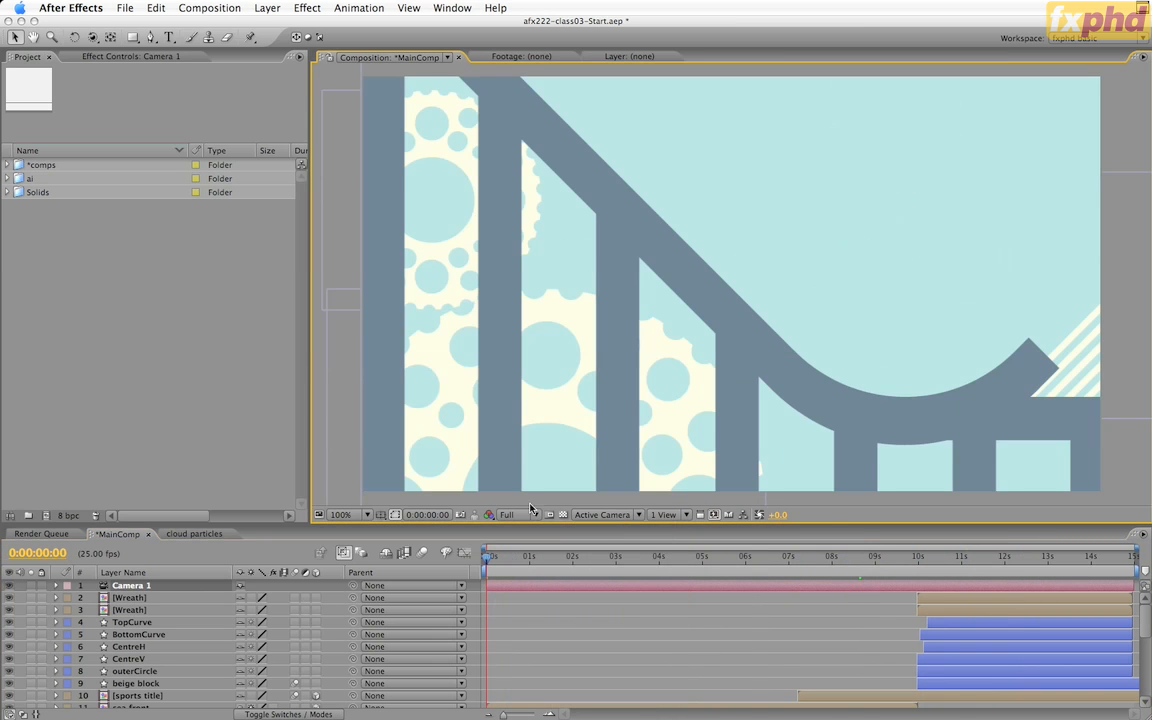
{"action": "mouse_move", "coordinate": [488, 556]}
{"action": "left_mouse_down"}
{"action": "mouse_move", "coordinate": [550, 556]}
{"action": "mouse_move", "coordinate": [509, 556]}
{"action": "left_mouse_up"}
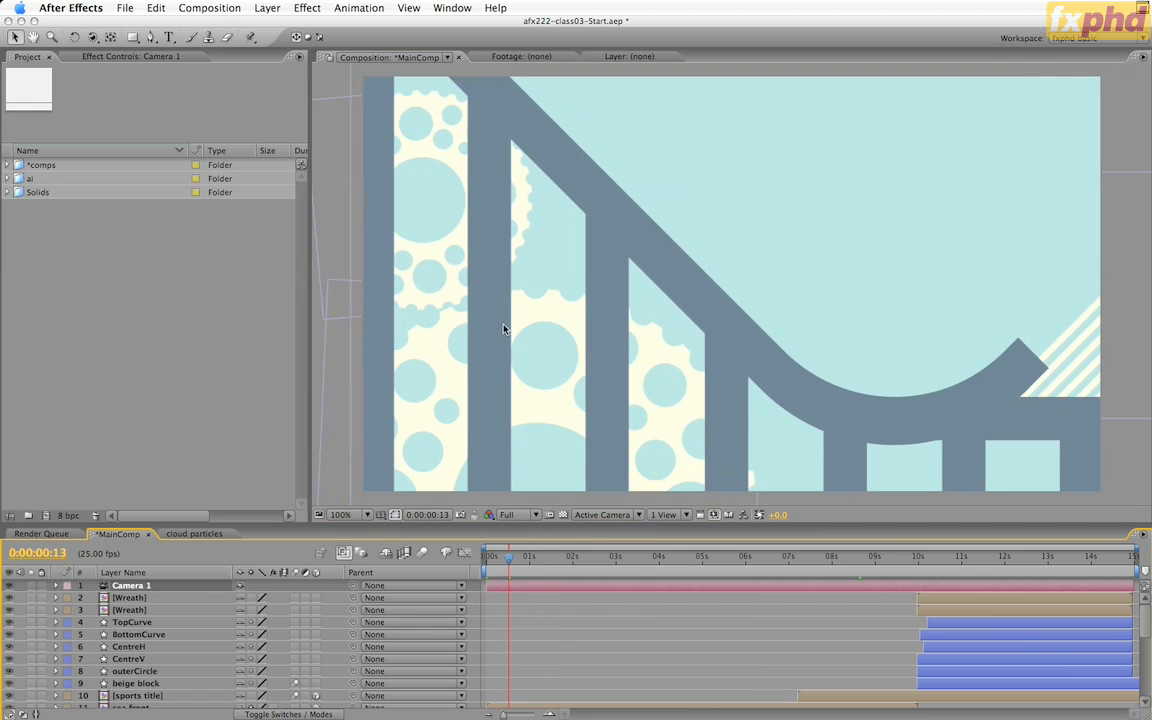
{"action": "left_click_drag", "start_coordinate": [586, 558], "coordinate": [504, 557]}
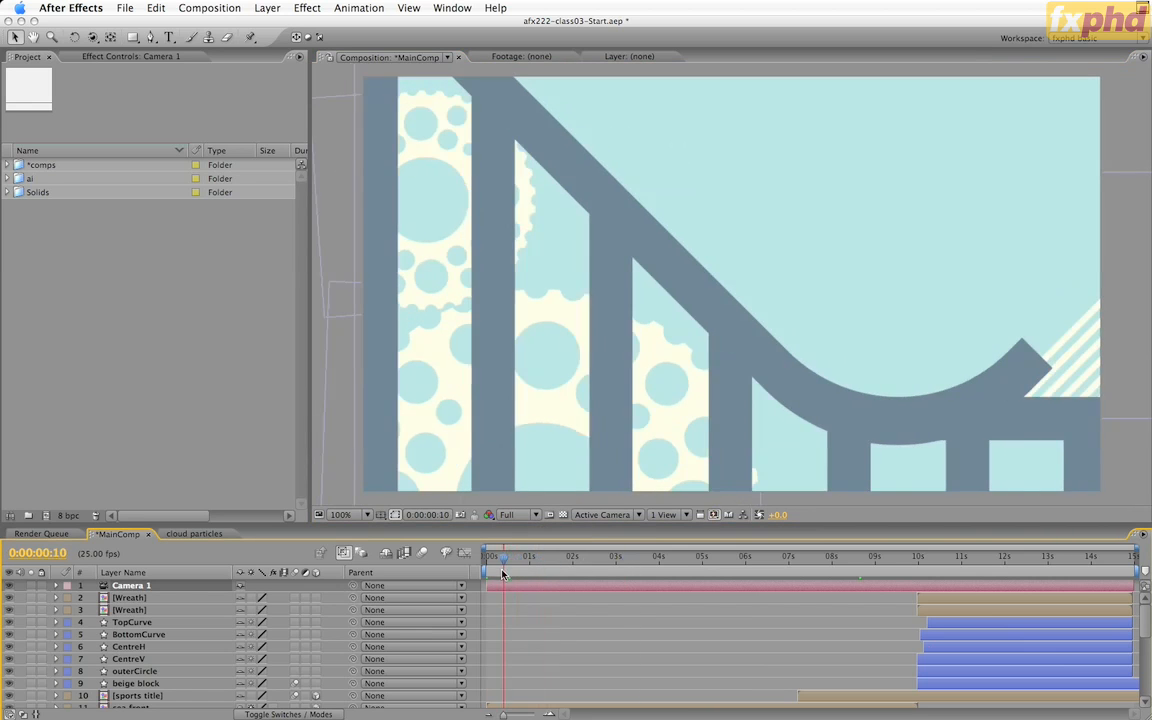
- Select both cog1_Large/Cogs.ai layers and reveal their expressions
{"action": "scroll", "coordinate": [319, 619], "scroll_direction": "down", "scroll_amount": 6}
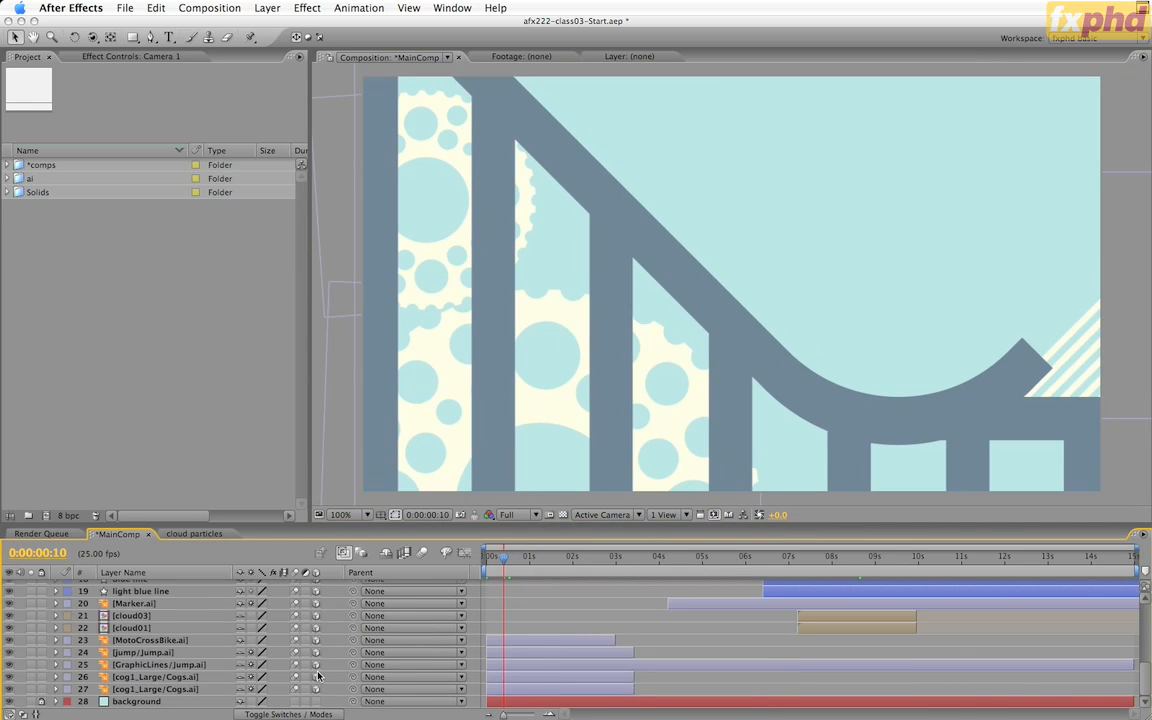
{"action": "left_click", "coordinate": [202, 678]}
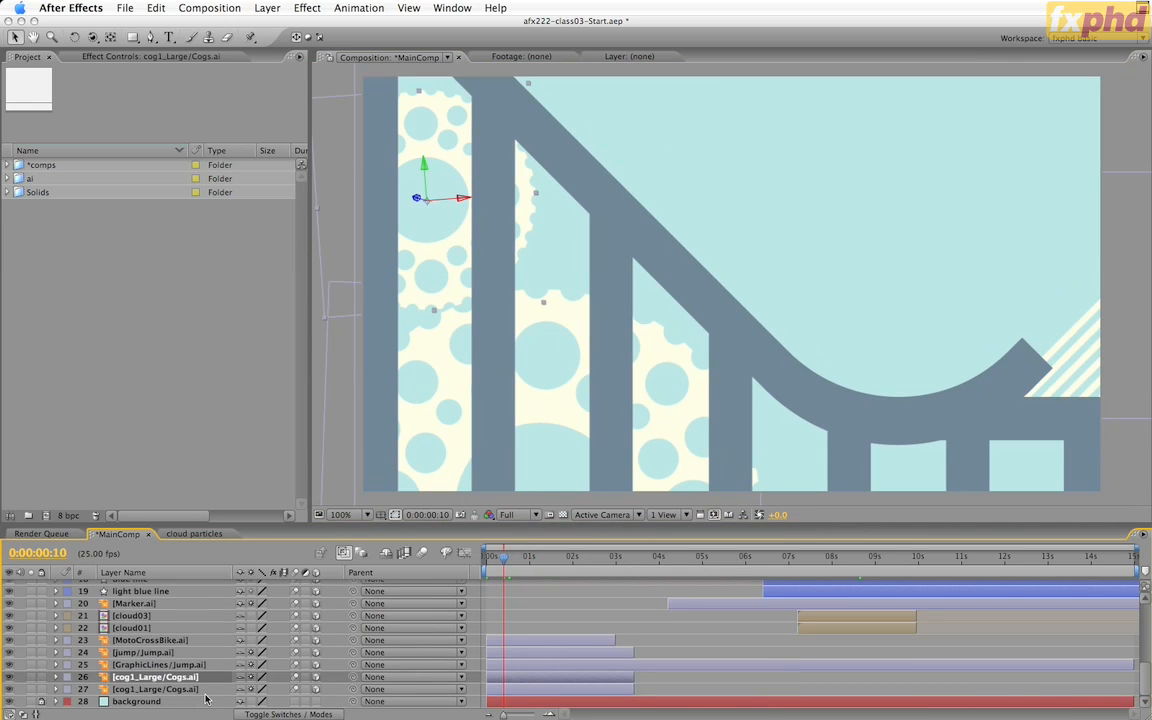
{"action": "left_click", "coordinate": [208, 690], "text": "shift"}
{"action": "key", "text": "e"}
{"action": "key", "text": "e"}
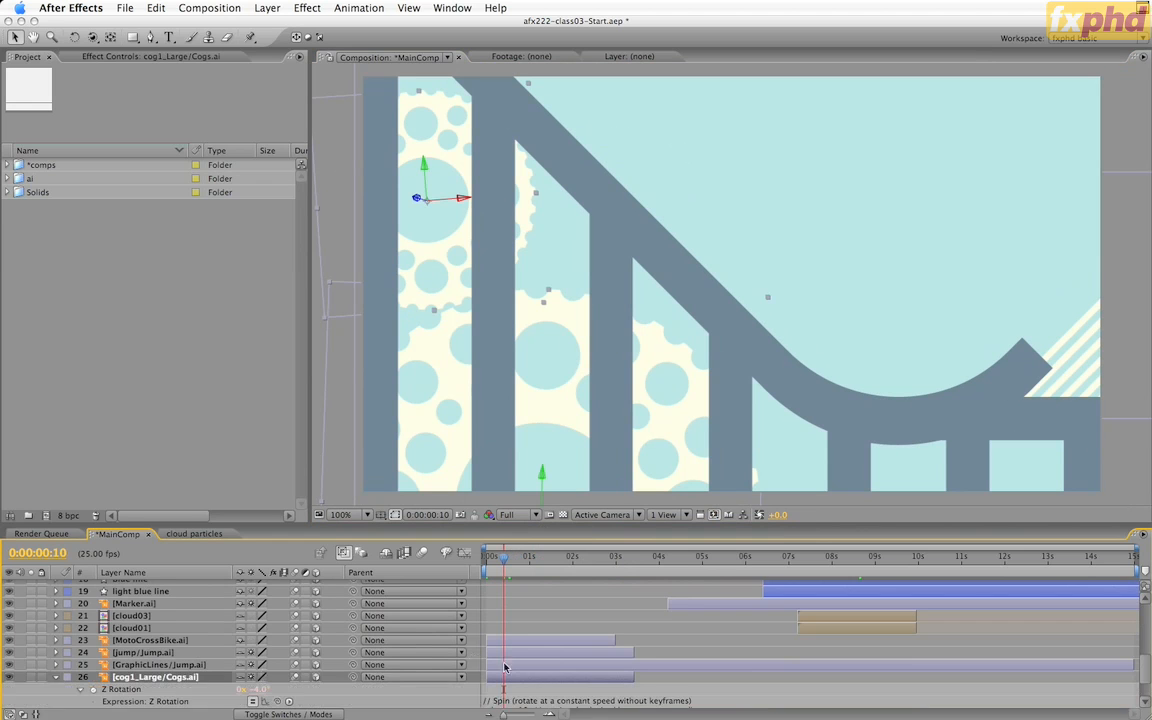
- Examine the full Z Rotation spin expression on the upper cog layer, and collapse both cog layers
{"action": "scroll", "coordinate": [619, 620], "scroll_direction": "down", "scroll_amount": 1}
{"action": "left_click", "coordinate": [737, 664]}
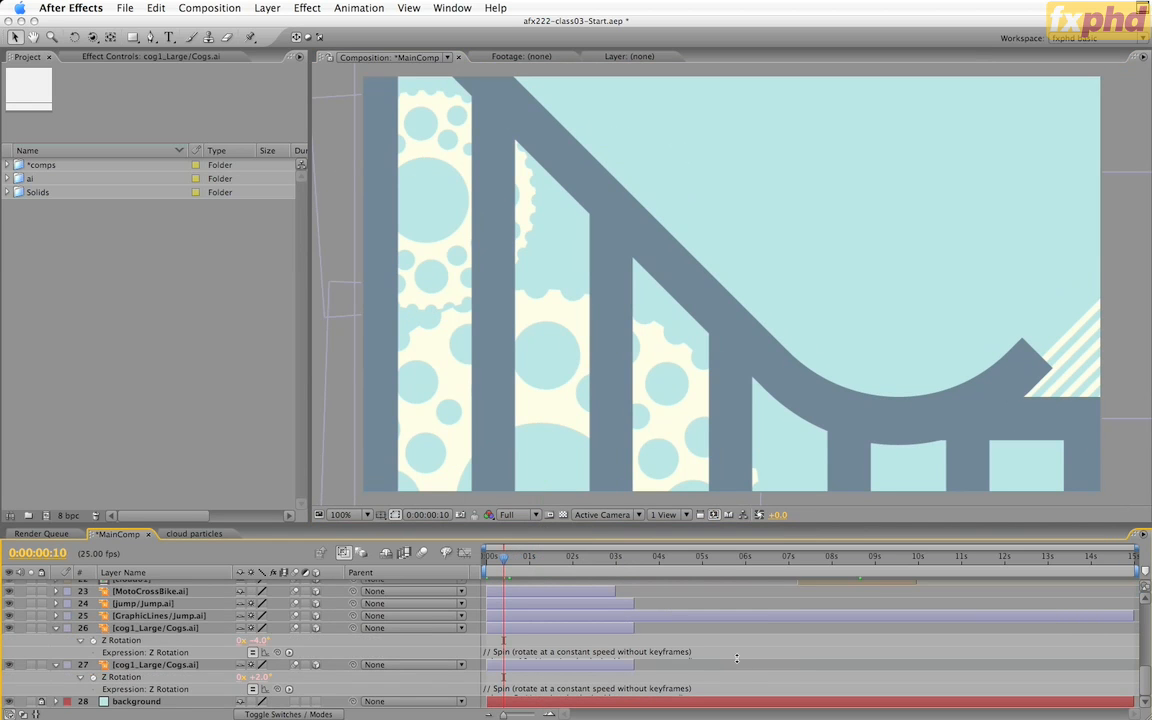
{"action": "left_click", "coordinate": [731, 657]}
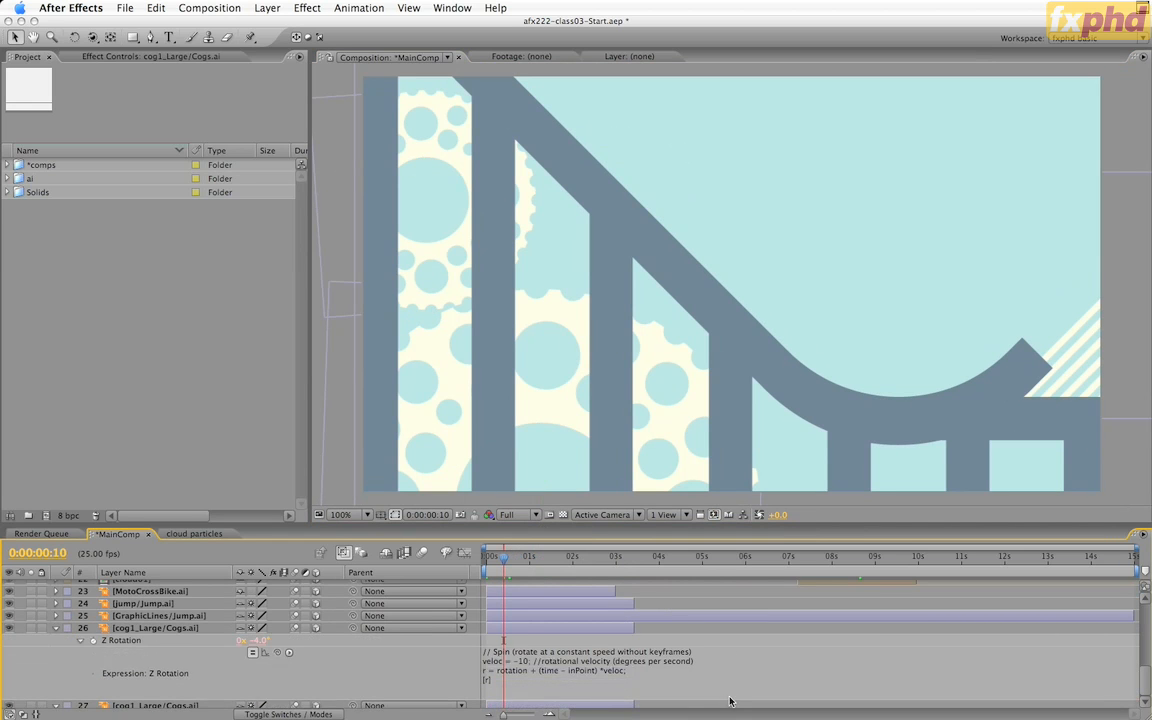
{"action": "left_click", "coordinate": [486, 688]}
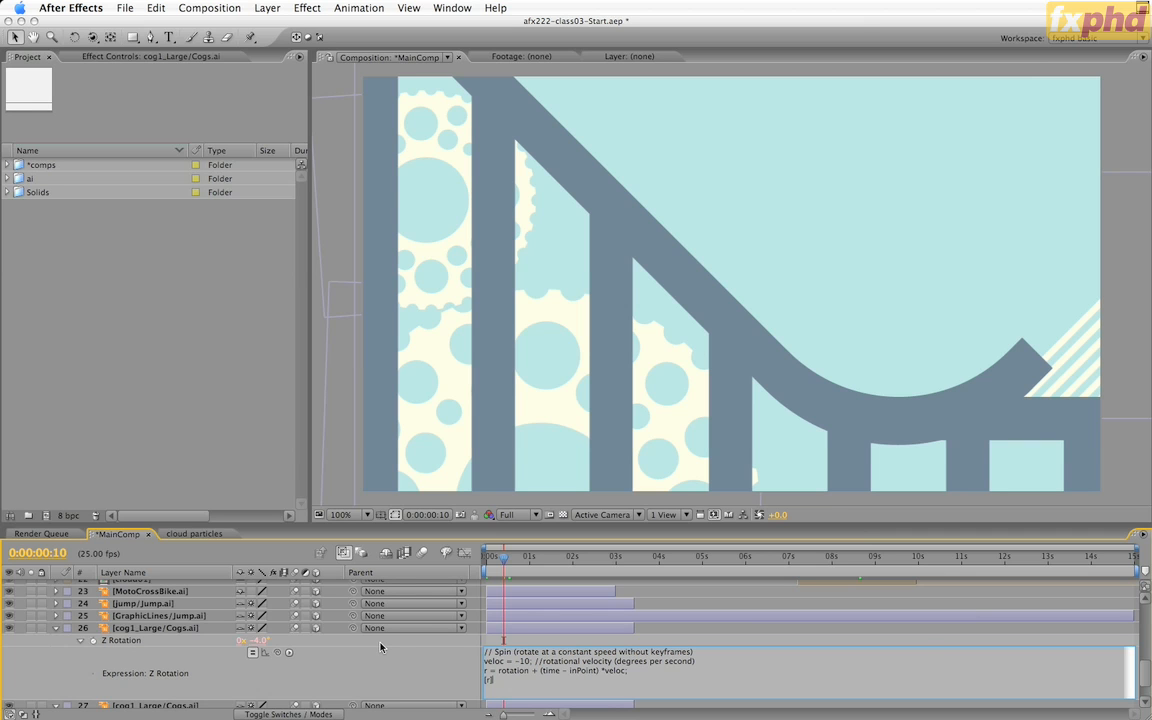
{"action": "left_click", "coordinate": [56, 629]}
{"action": "left_click", "coordinate": [56, 665]}
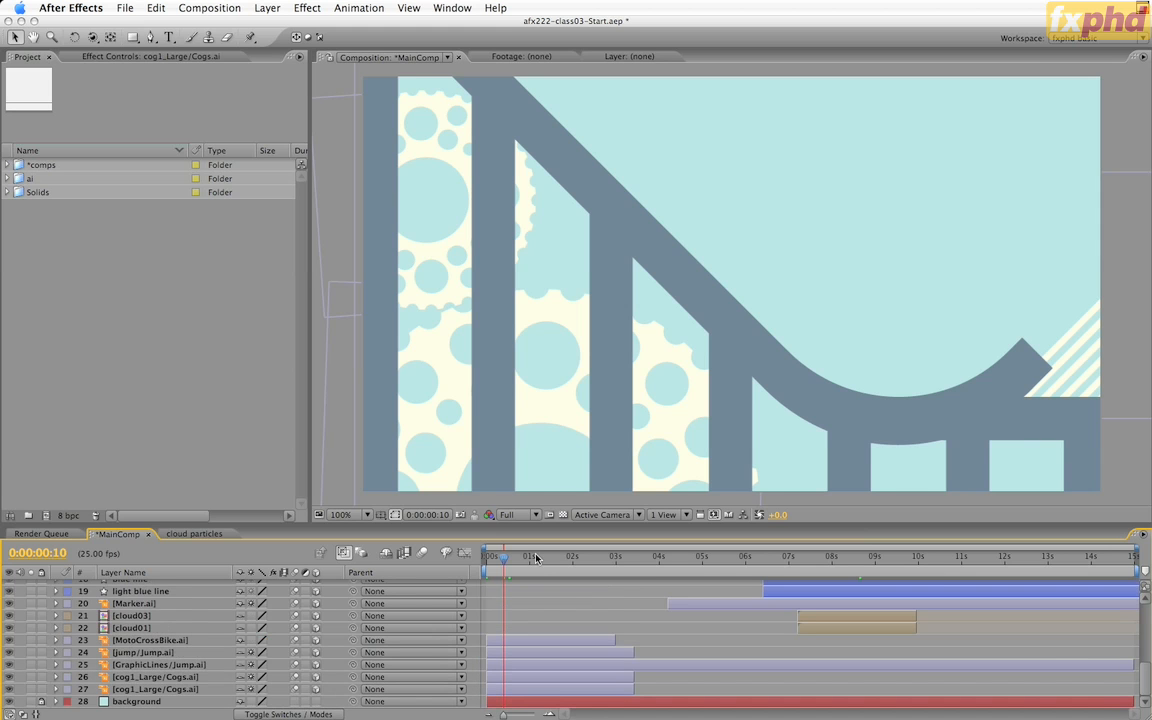
- Move the main composition's time to 0:00:05:01 and open the Sea composition from the *comps folder
{"action": "left_click_drag", "start_coordinate": [543, 560], "coordinate": [704, 565]}
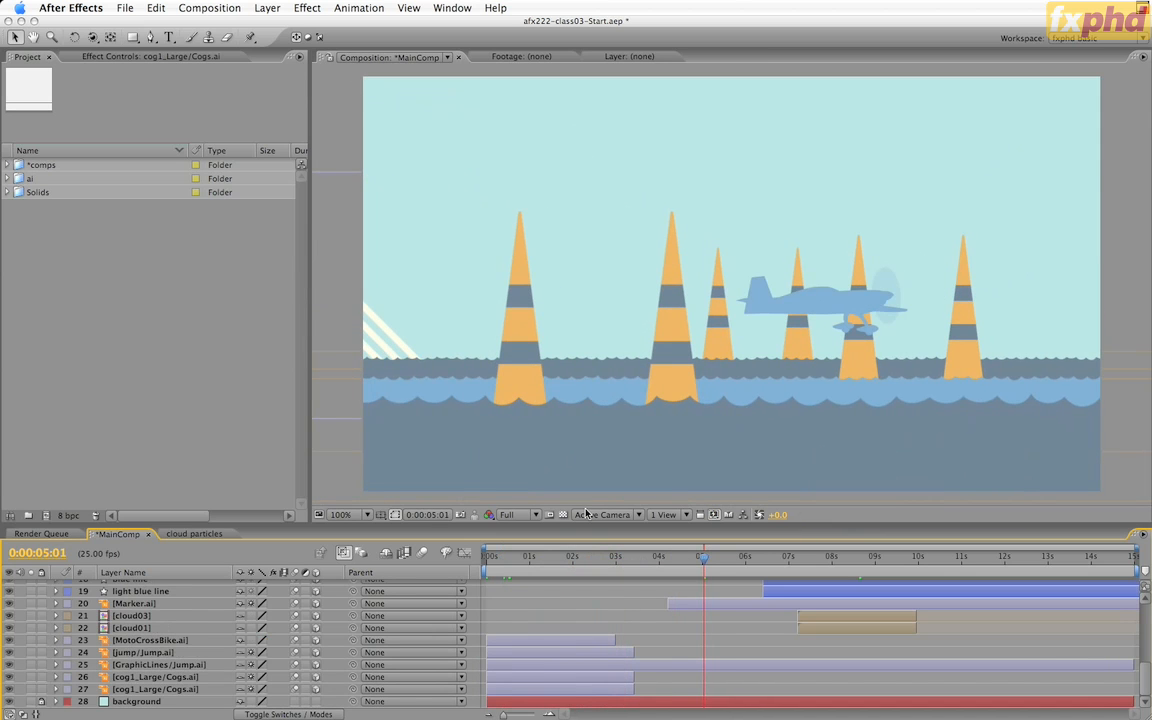
{"action": "left_click", "coordinate": [6, 165]}
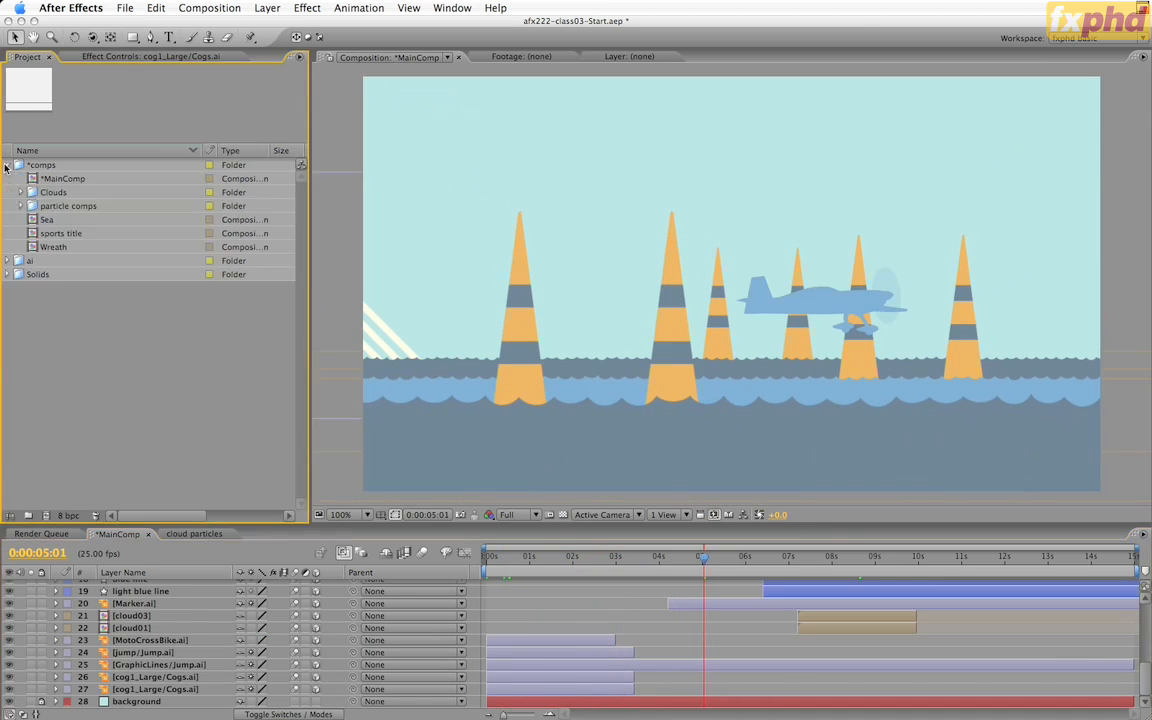
{"action": "double_click", "coordinate": [34, 221]}
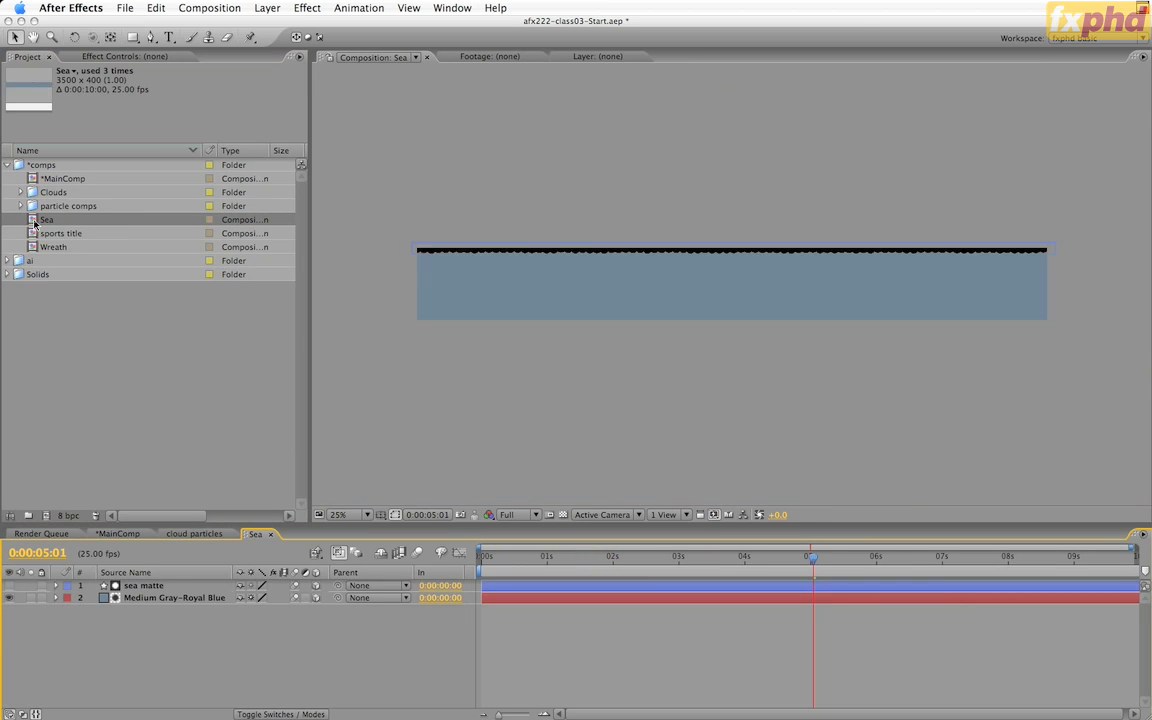
- Check the Sea composition's settings without changing them and examine its scalloped wave edge at 100% magnification
{"action": "key", "text": "super+k"}
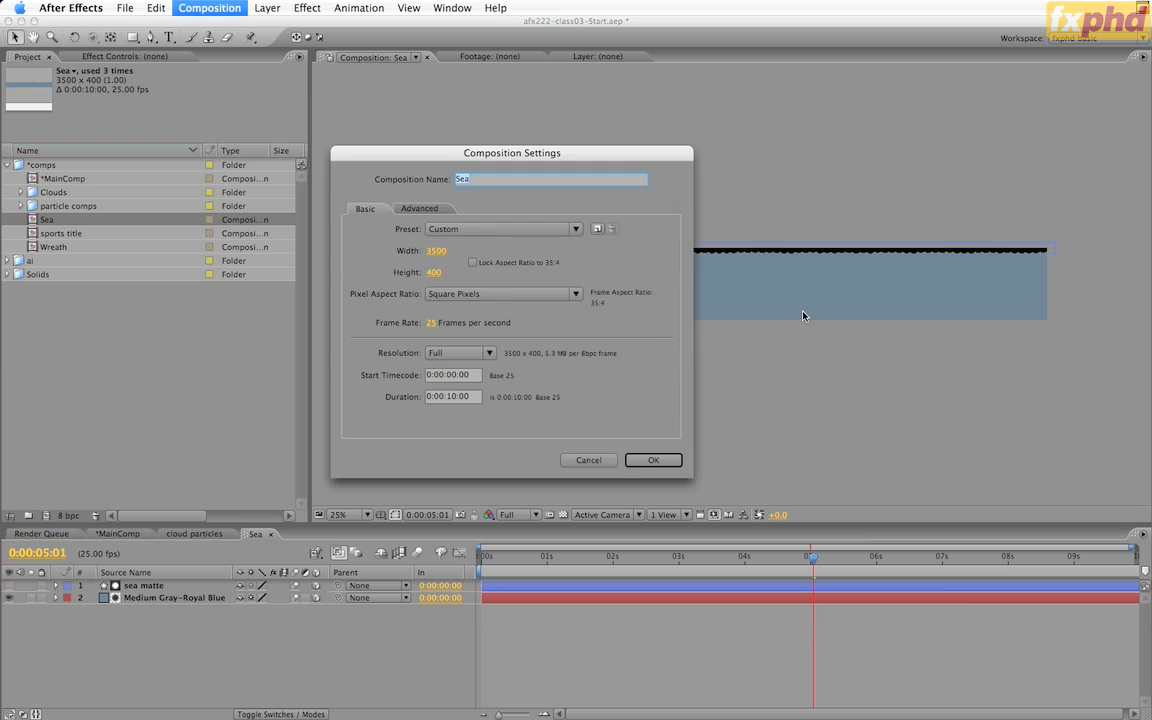
{"action": "left_click", "coordinate": [587, 461]}
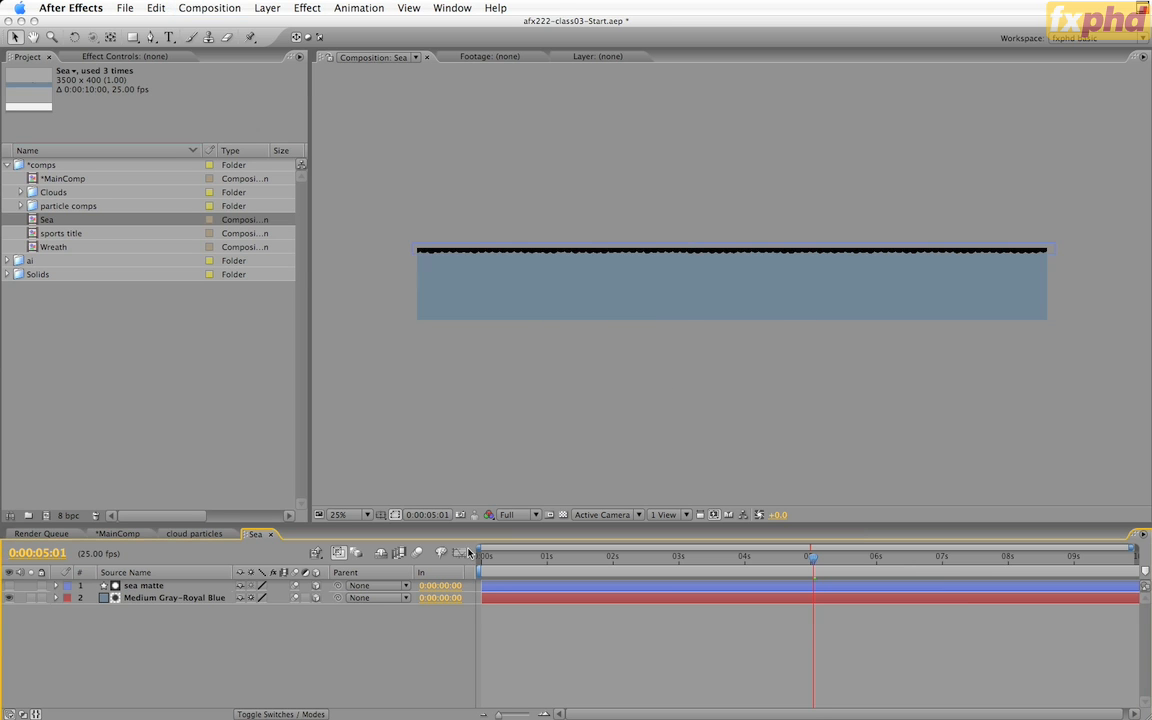
{"action": "scroll", "coordinate": [719, 333], "scroll_direction": "up", "scroll_amount": 4}
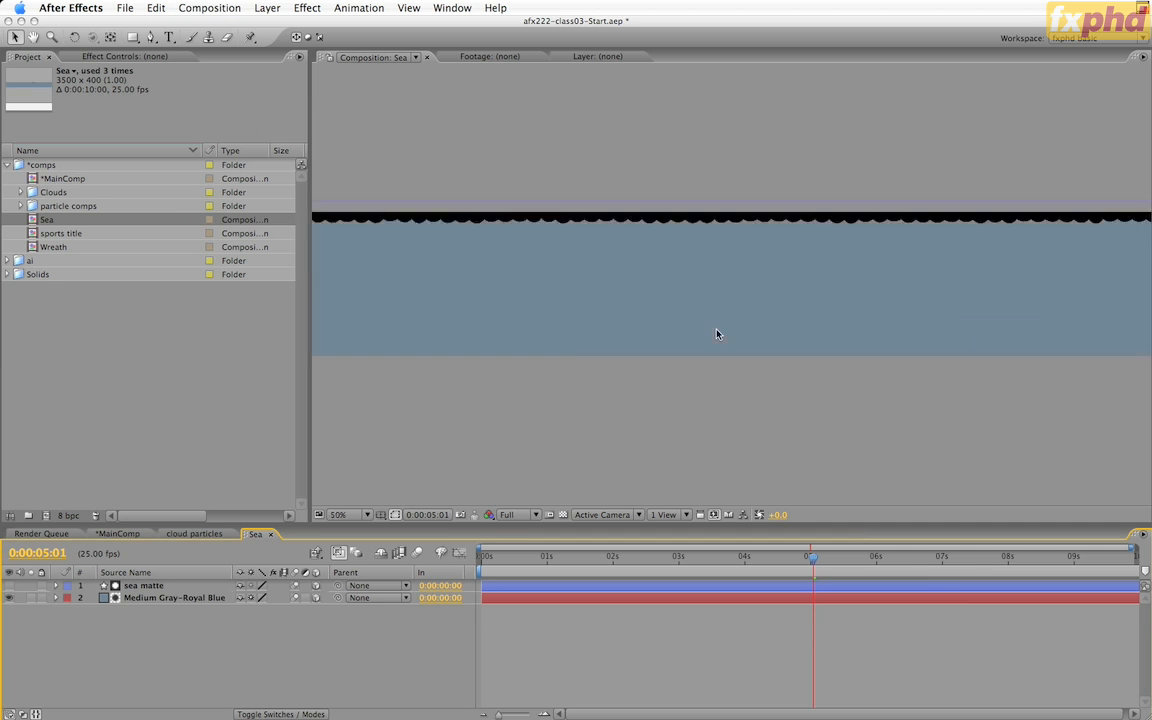
{"action": "key", "text": "h"}
{"action": "left_click_drag", "start_coordinate": [542, 130], "coordinate": [734, 320]}
{"action": "scroll", "coordinate": [734, 320], "scroll_direction": "down", "scroll_amount": 3}
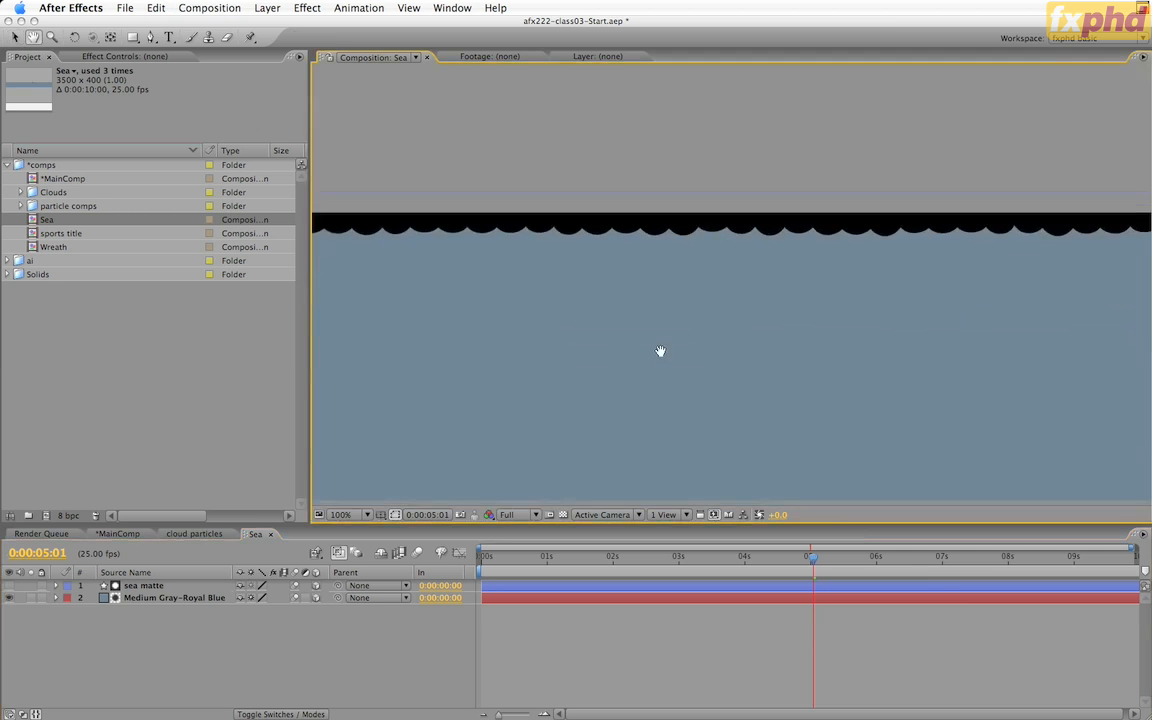
{"action": "key", "text": "v"}
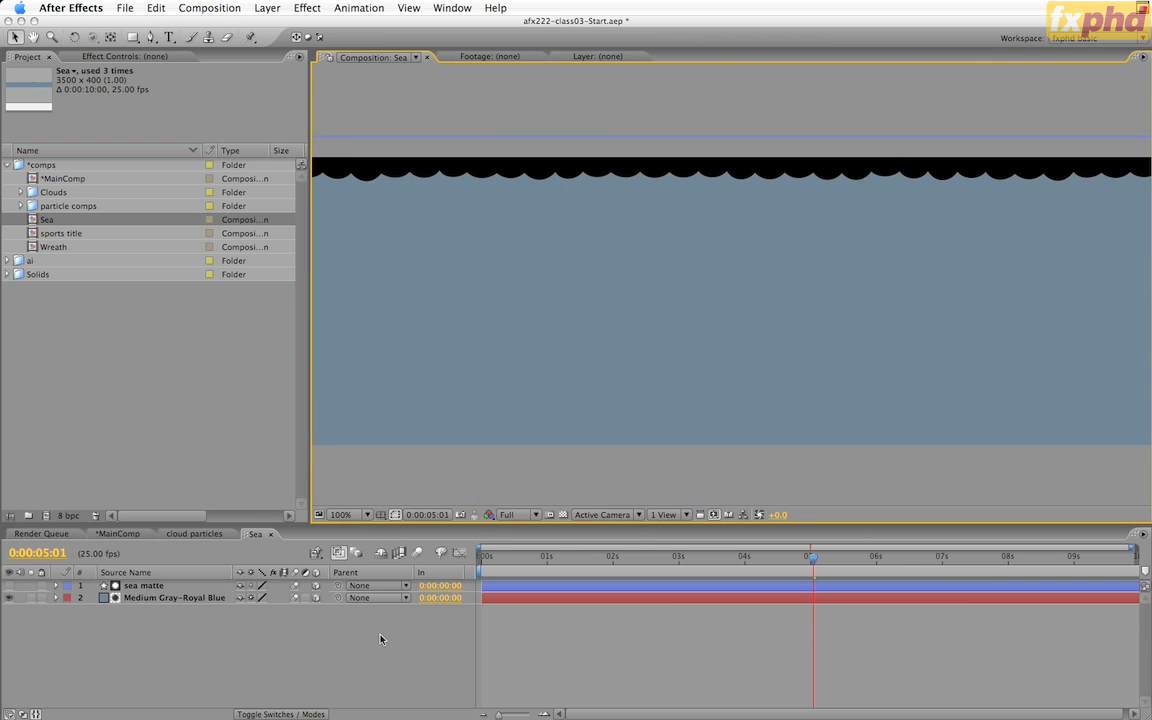
- Turn off Repeater 1 and Wiggle Paths 1 in the sea matte's Ellipse 1 group, and make the sea matte layer visible
{"action": "left_click", "coordinate": [55, 585]}
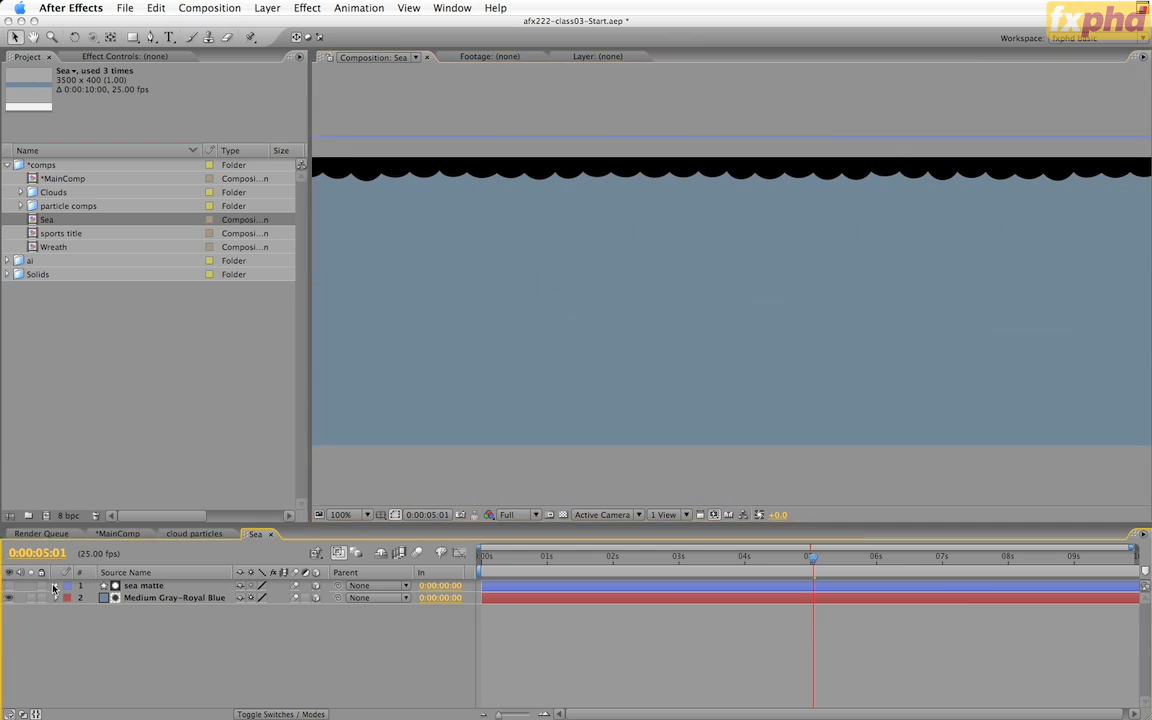
{"action": "left_click", "coordinate": [68, 598]}
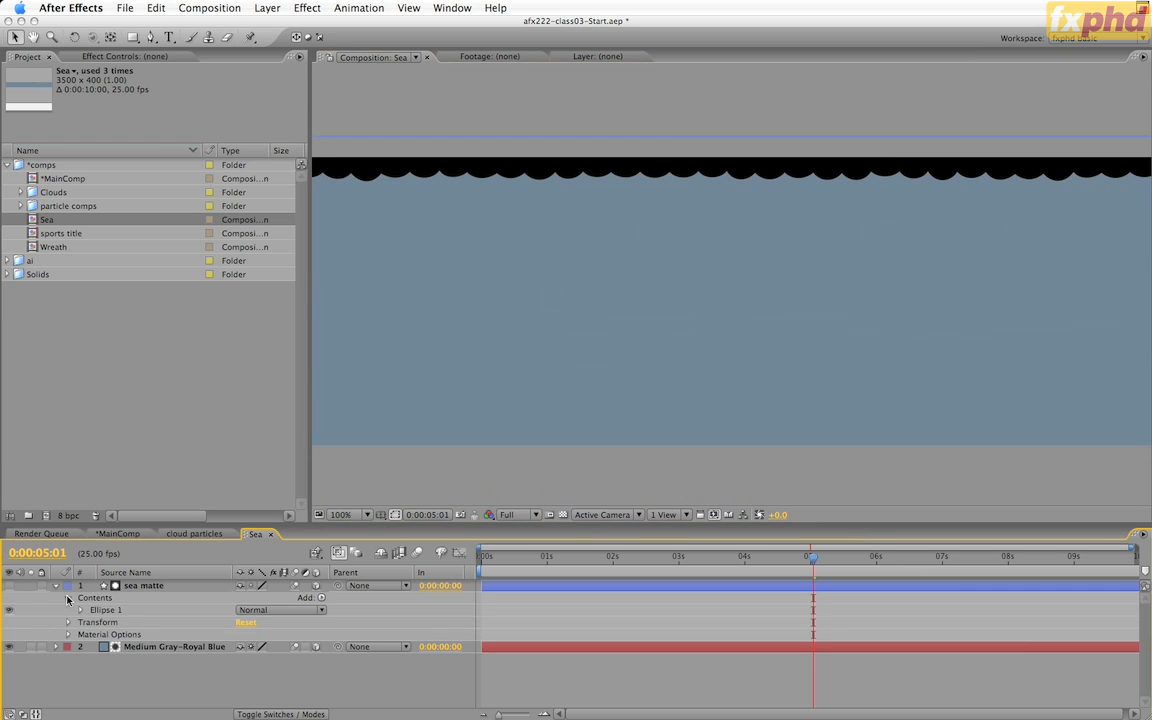
{"action": "left_click", "coordinate": [80, 610]}
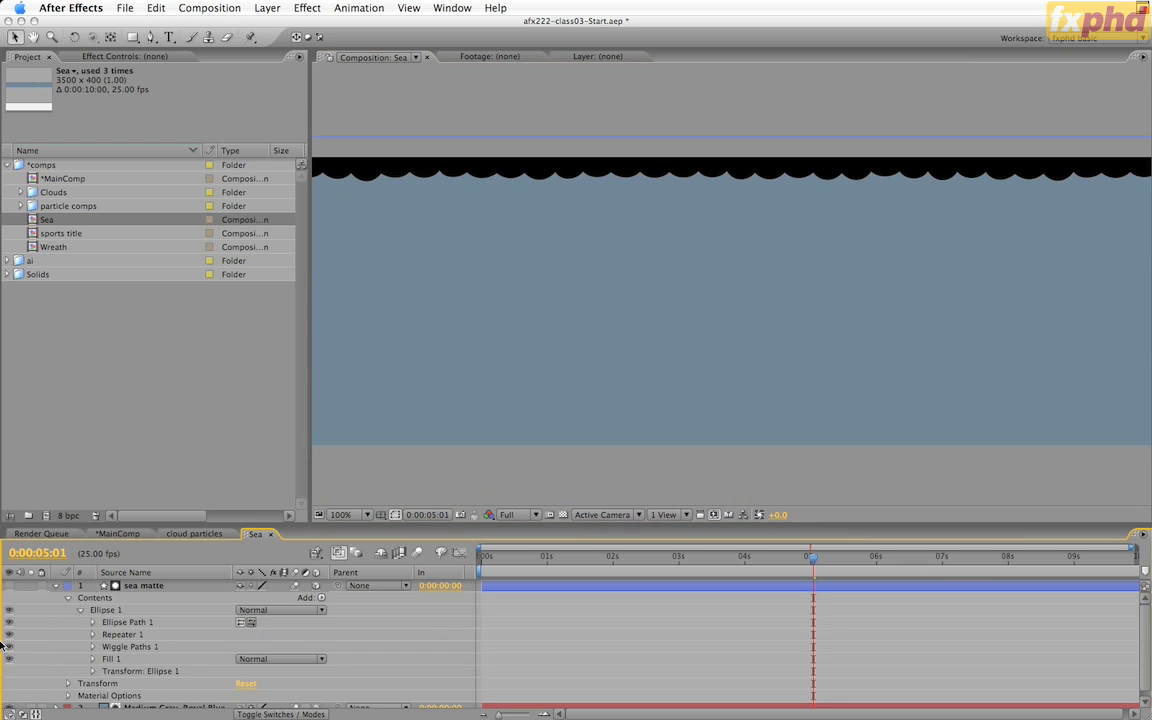
{"action": "left_click", "coordinate": [9, 634]}
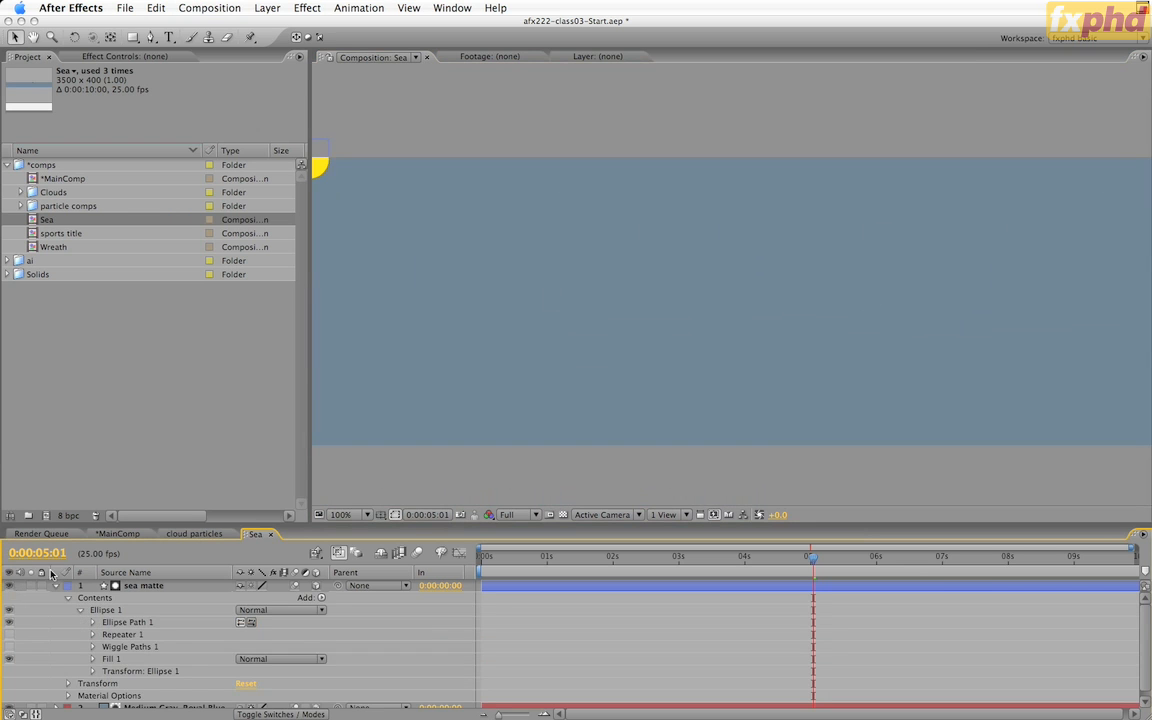
{"action": "left_click_drag", "start_coordinate": [489, 339], "coordinate": [557, 298]}
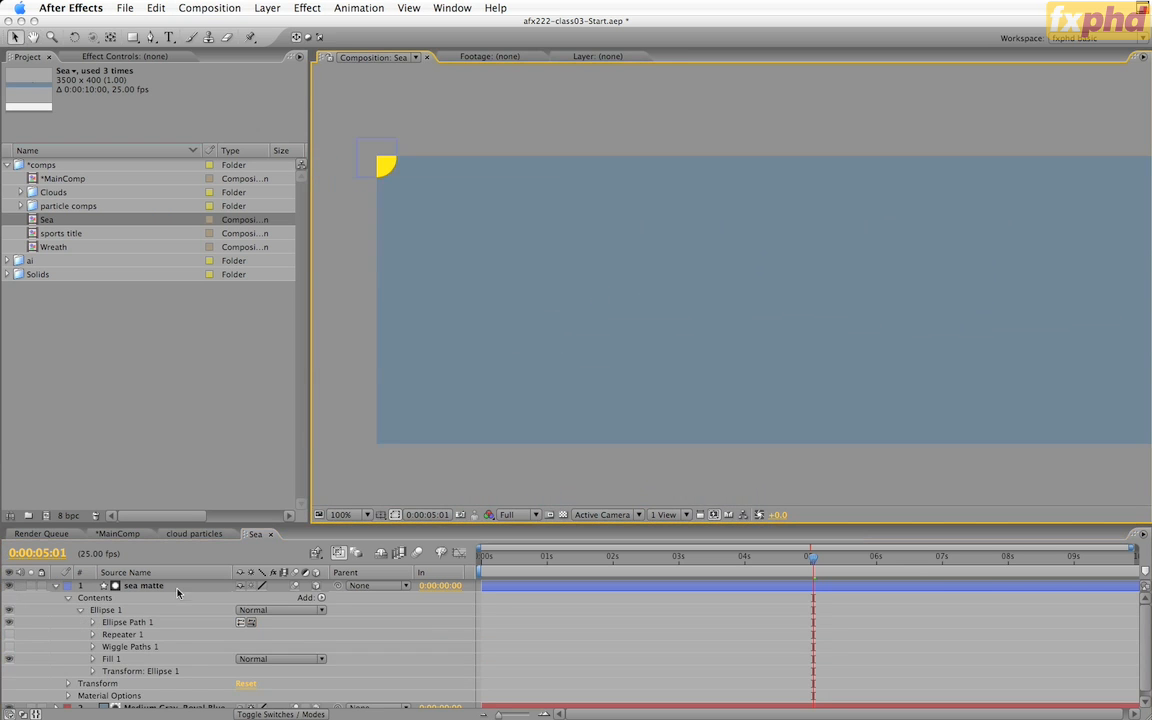
- Inspect Ellipse Path 1's size and position properties, and turn Repeater 1 back on to view the repeated wave edge
{"action": "left_click", "coordinate": [92, 622]}
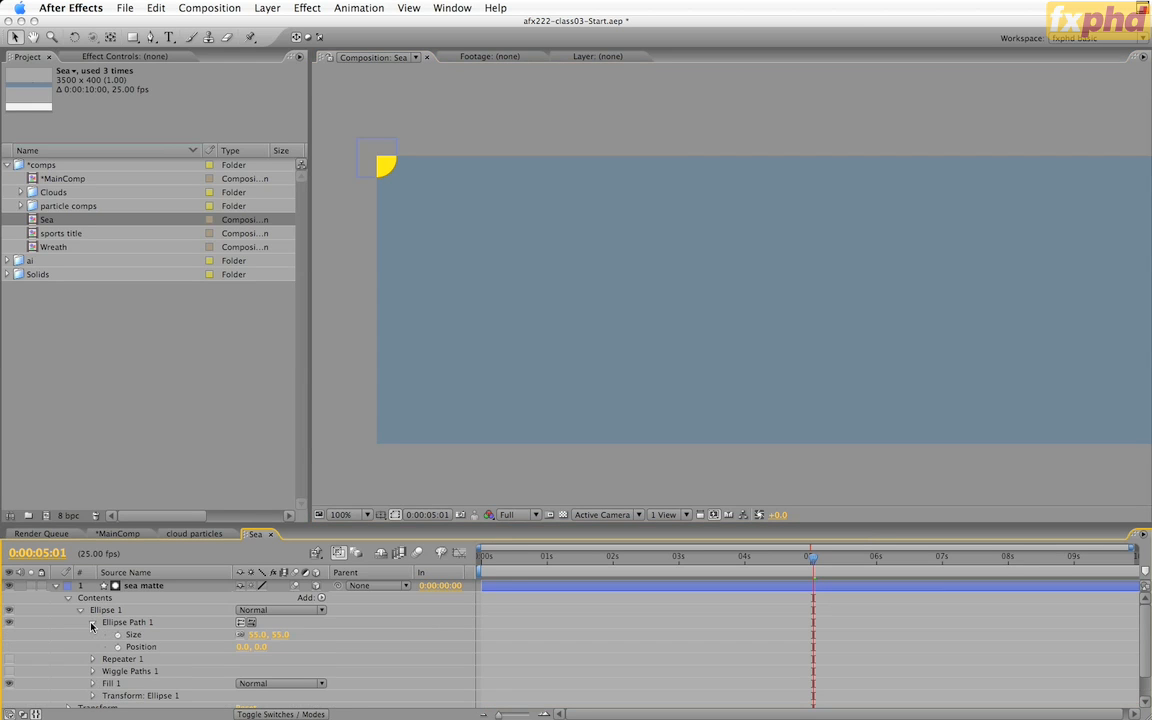
{"action": "left_click", "coordinate": [92, 623]}
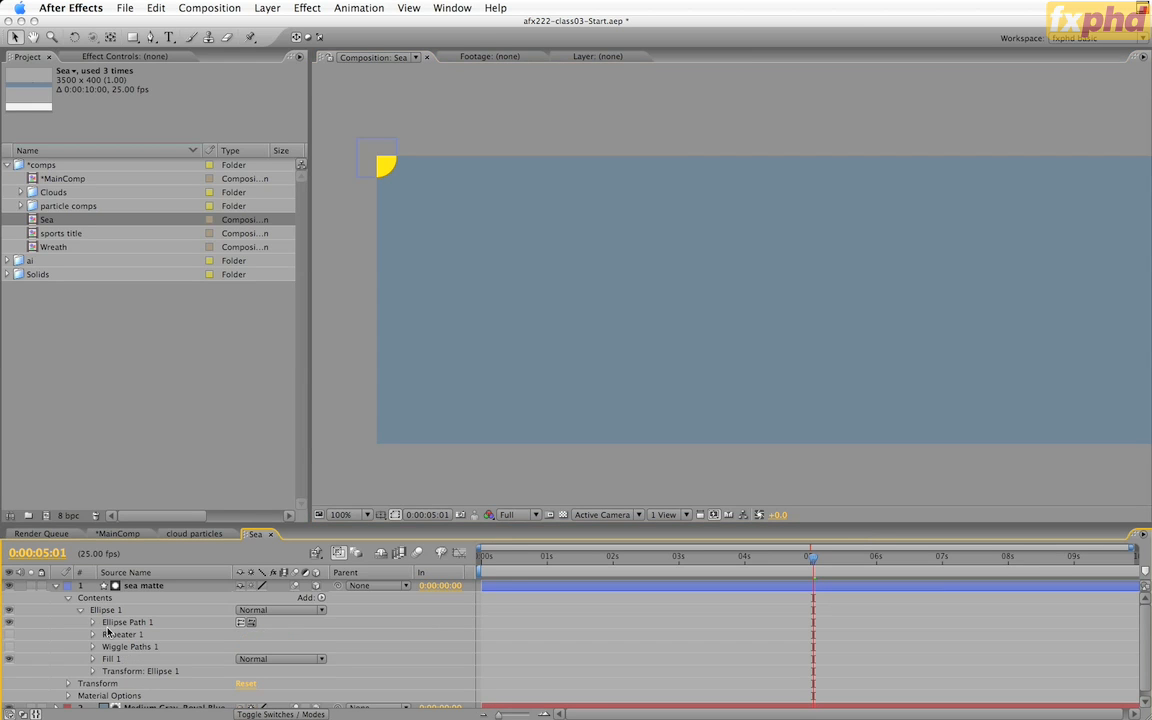
{"action": "left_click", "coordinate": [108, 633]}
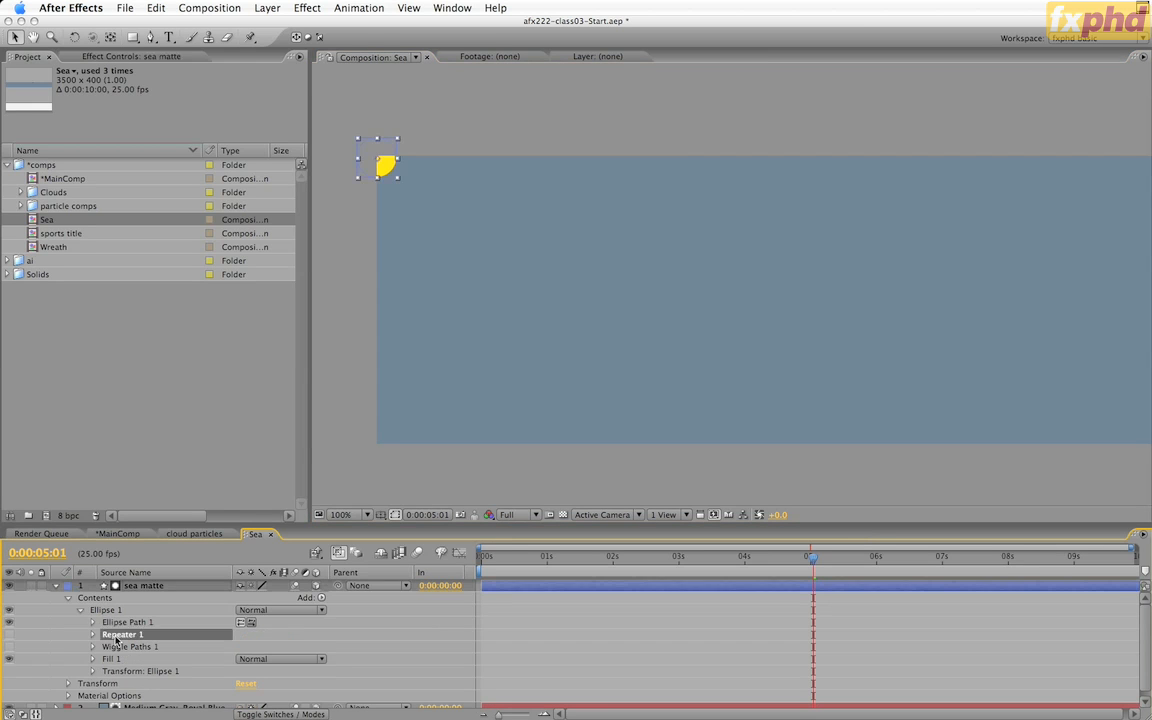
{"action": "left_click", "coordinate": [9, 636]}
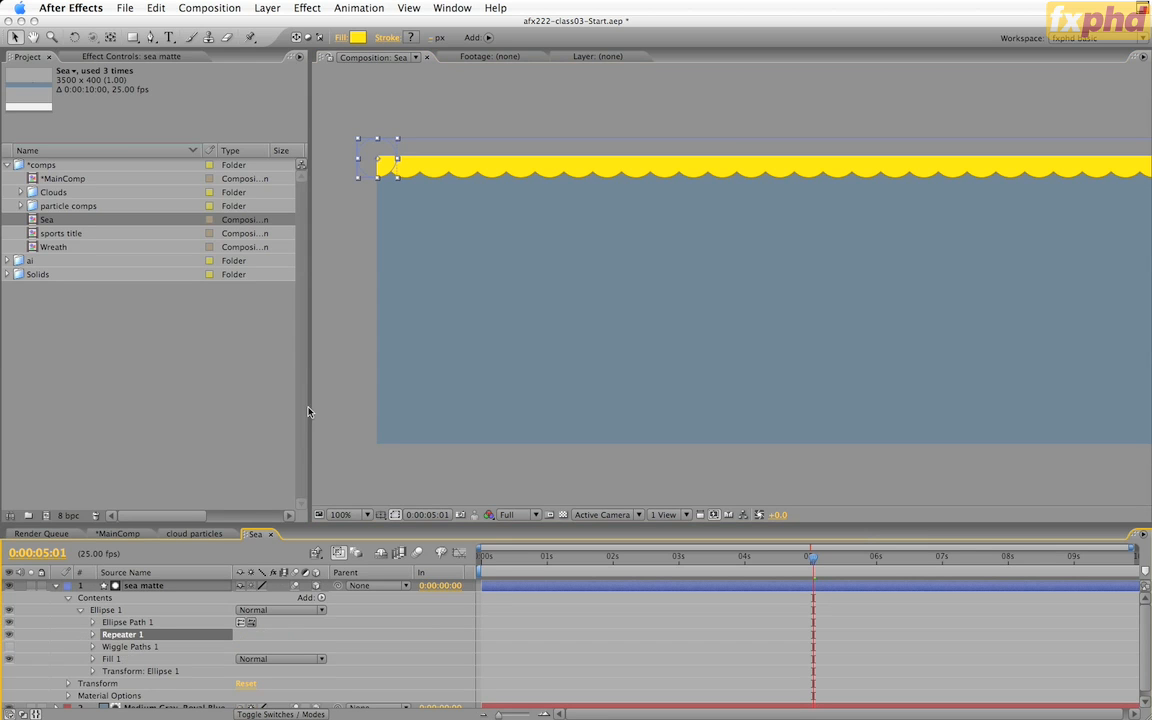
{"action": "key", "text": "h"}
{"action": "mouse_move", "coordinate": [941, 329]}
{"action": "left_mouse_down"}
{"action": "mouse_move", "coordinate": [517, 365]}
{"action": "mouse_move", "coordinate": [661, 335]}
{"action": "left_mouse_up"}
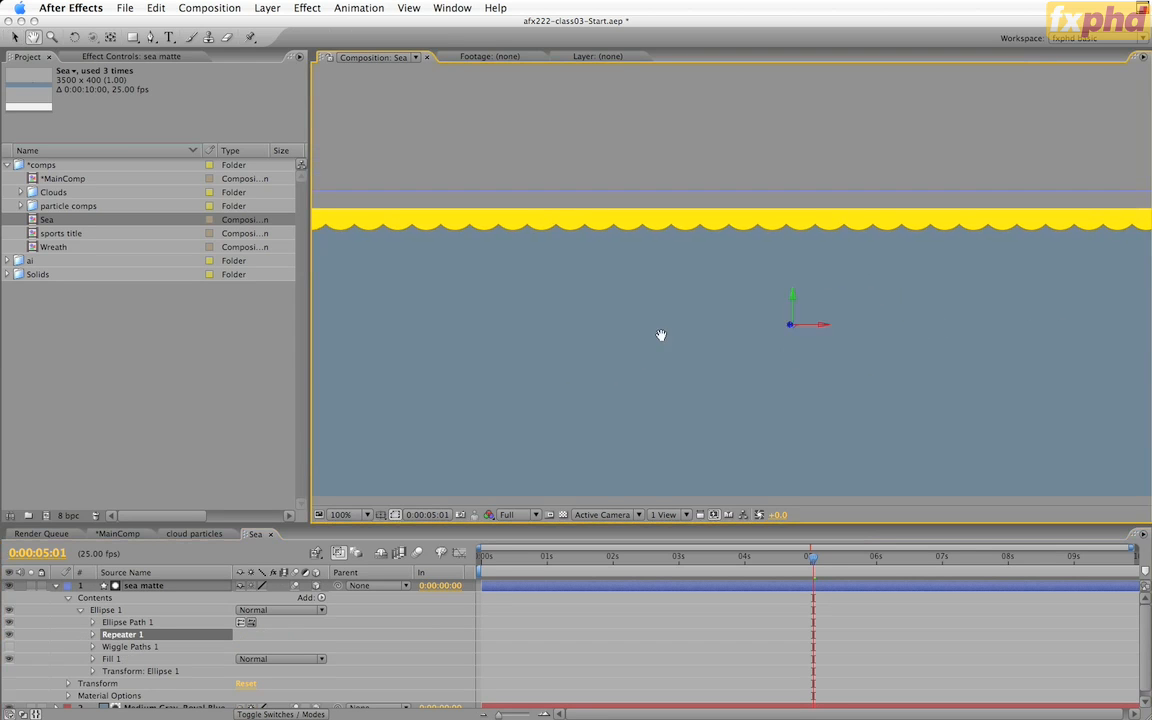
- Examine the start of the repeated wave edge and the list of shape operations, including Wiggle Paths, without adding one
{"action": "scroll", "coordinate": [661, 335], "scroll_direction": "down", "scroll_amount": 3}
{"action": "scroll", "coordinate": [656, 347], "scroll_direction": "up", "scroll_amount": 5}
{"action": "scroll", "coordinate": [656, 347], "scroll_direction": "left", "scroll_amount": 4}
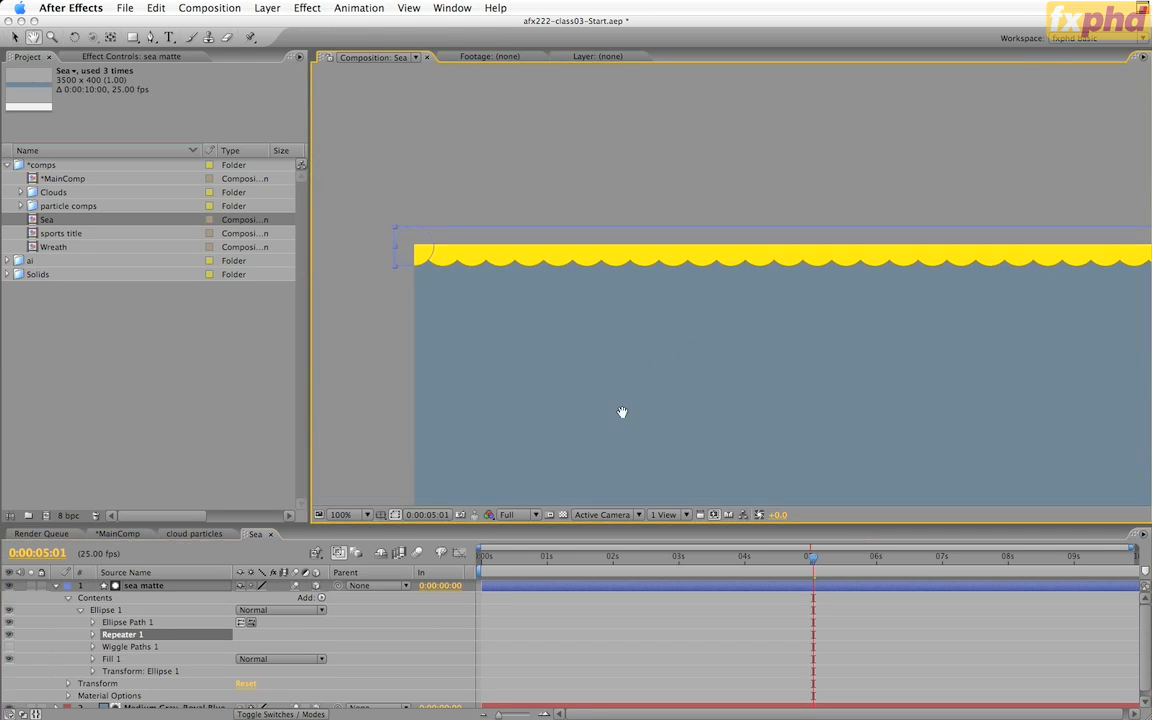
{"action": "left_click_drag", "start_coordinate": [622, 412], "coordinate": [571, 368]}
{"action": "key", "text": "v"}
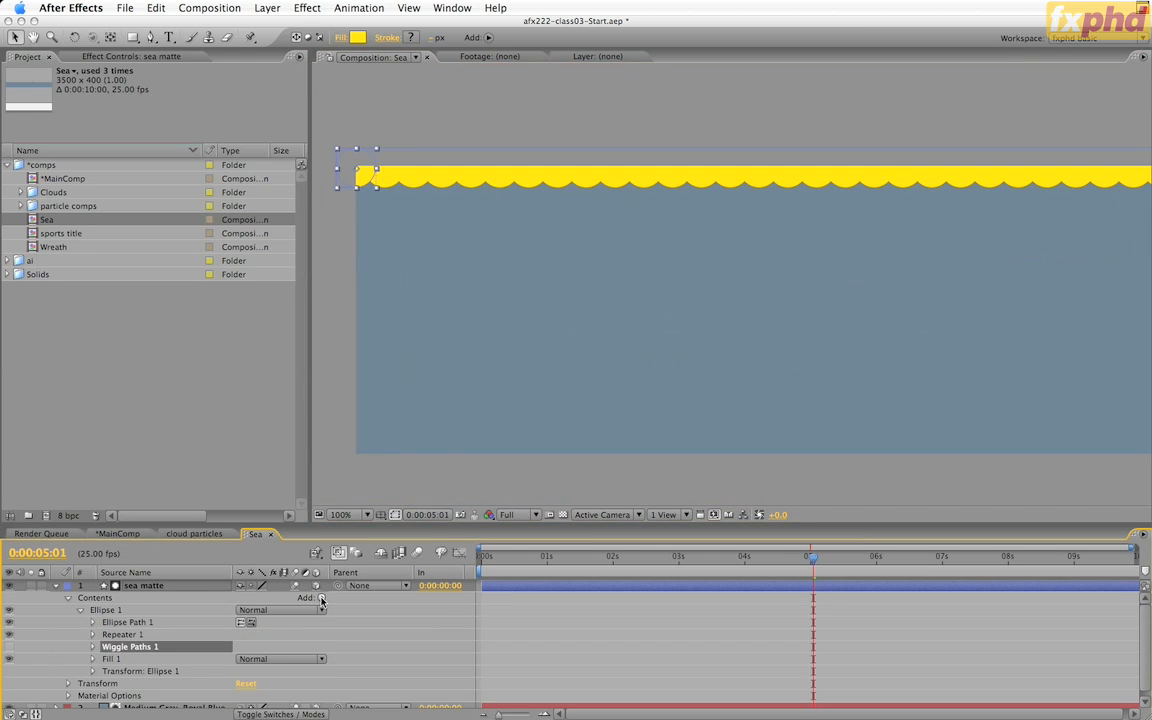
{"action": "left_click", "coordinate": [321, 598]}
{"action": "scroll", "coordinate": [350, 645], "scroll_direction": "down", "scroll_amount": 1}
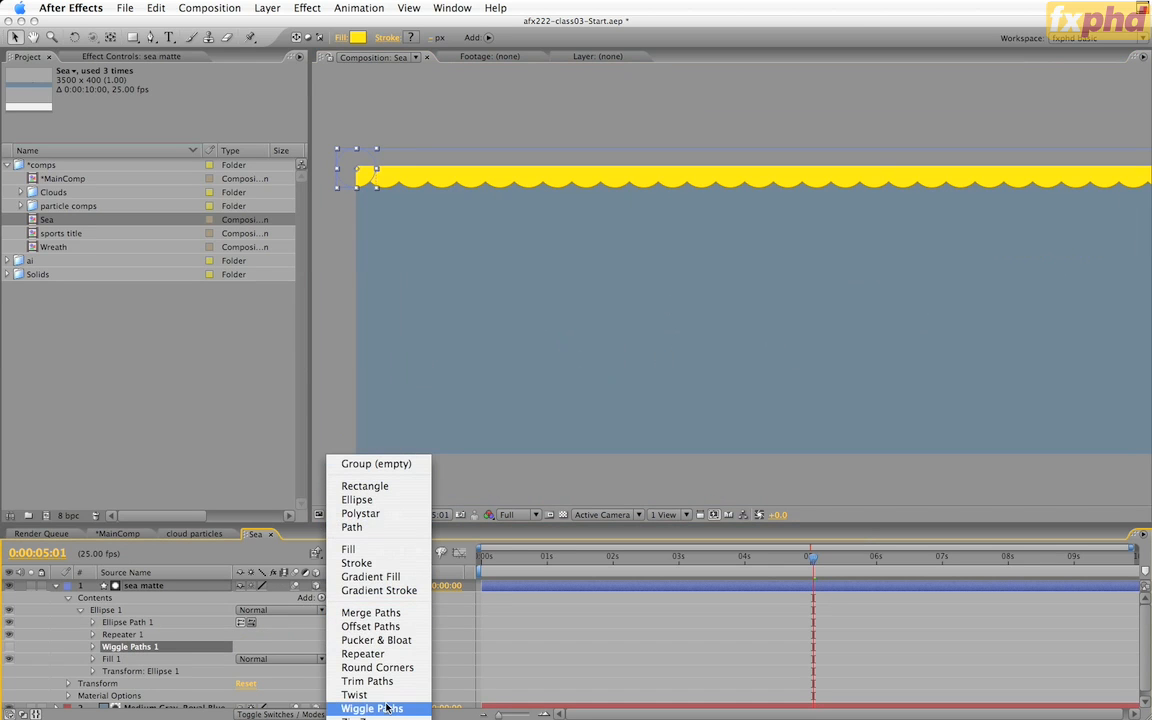
{"action": "key", "text": "Escape"}
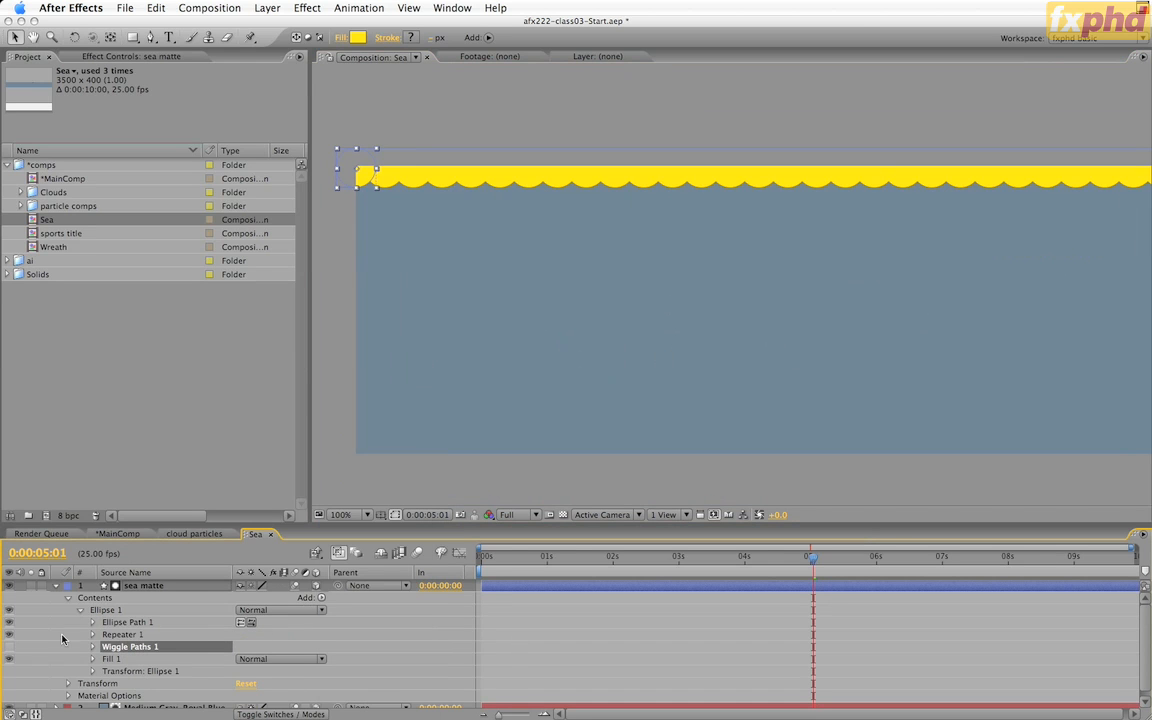
- Turn Wiggle Paths 1 back on, and inspect its wiggle properties with the Sea composition's time at 0:00:00:16
{"action": "left_click", "coordinate": [10, 650]}
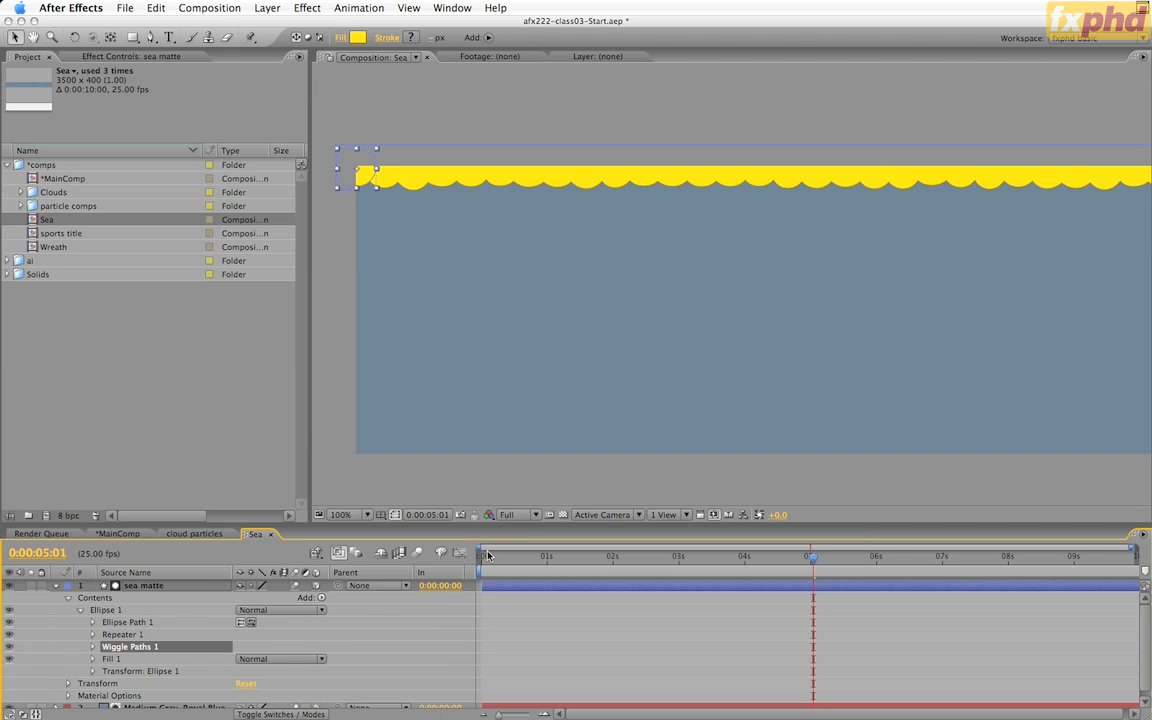
{"action": "left_click_drag", "start_coordinate": [487, 556], "coordinate": [523, 557]}
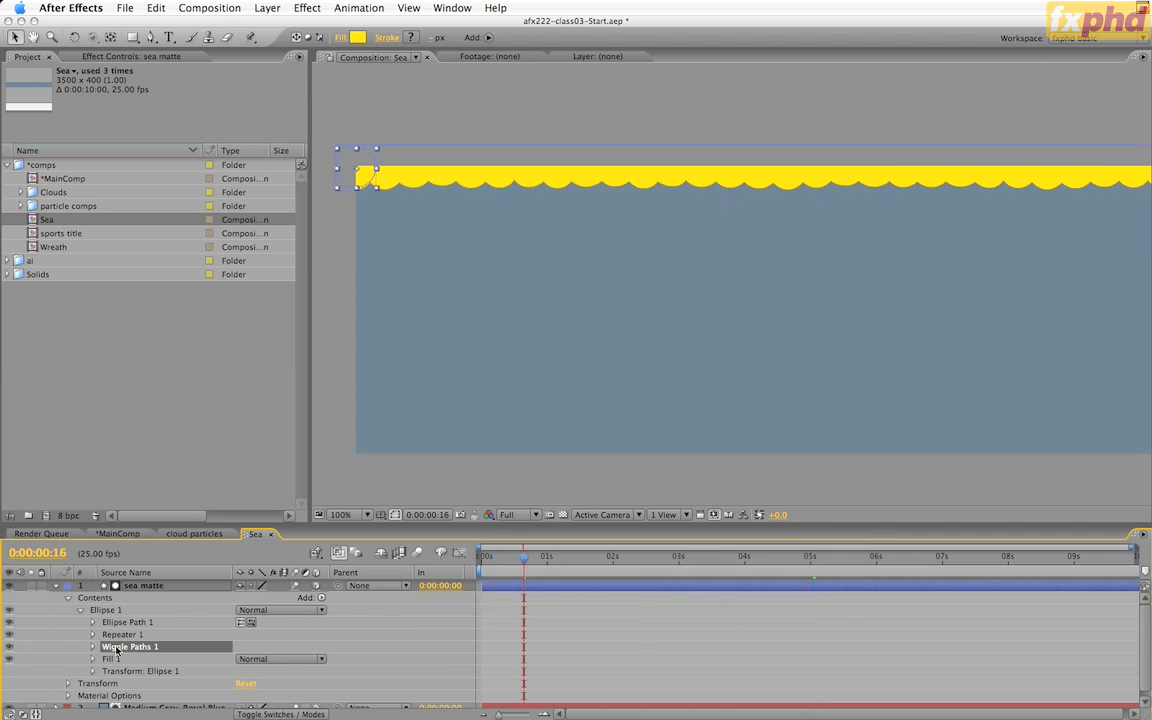
{"action": "left_click", "coordinate": [94, 647]}
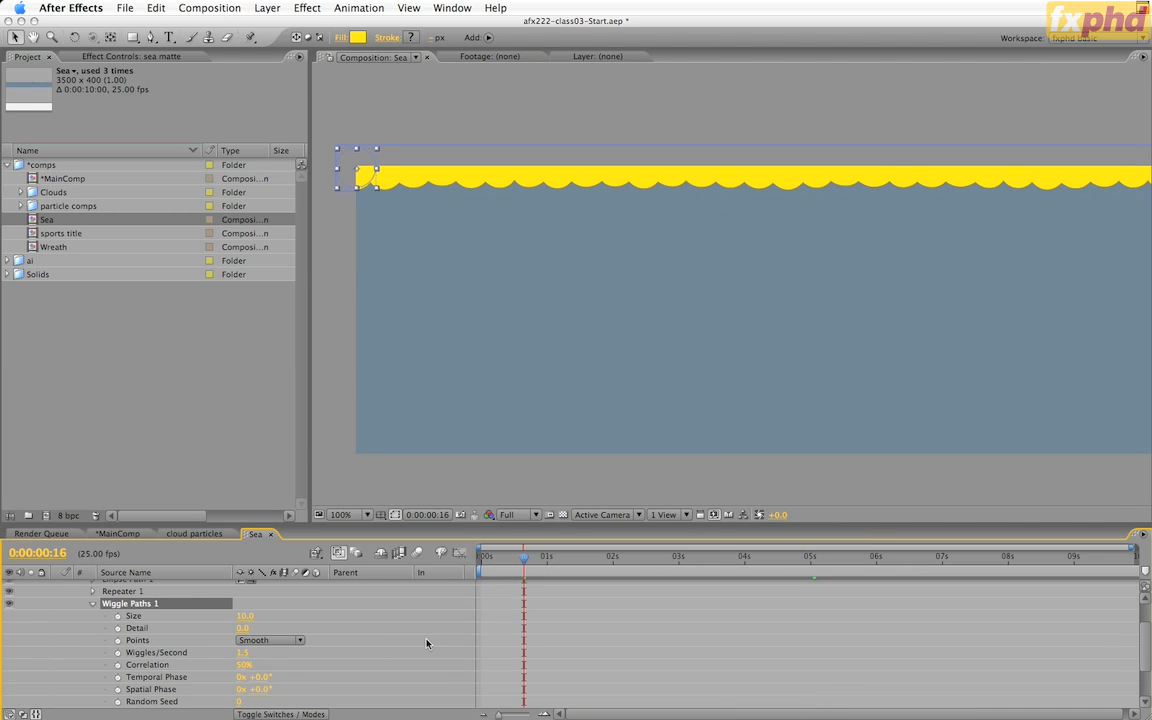
{"action": "scroll", "coordinate": [426, 643], "scroll_direction": "up", "scroll_amount": 3}
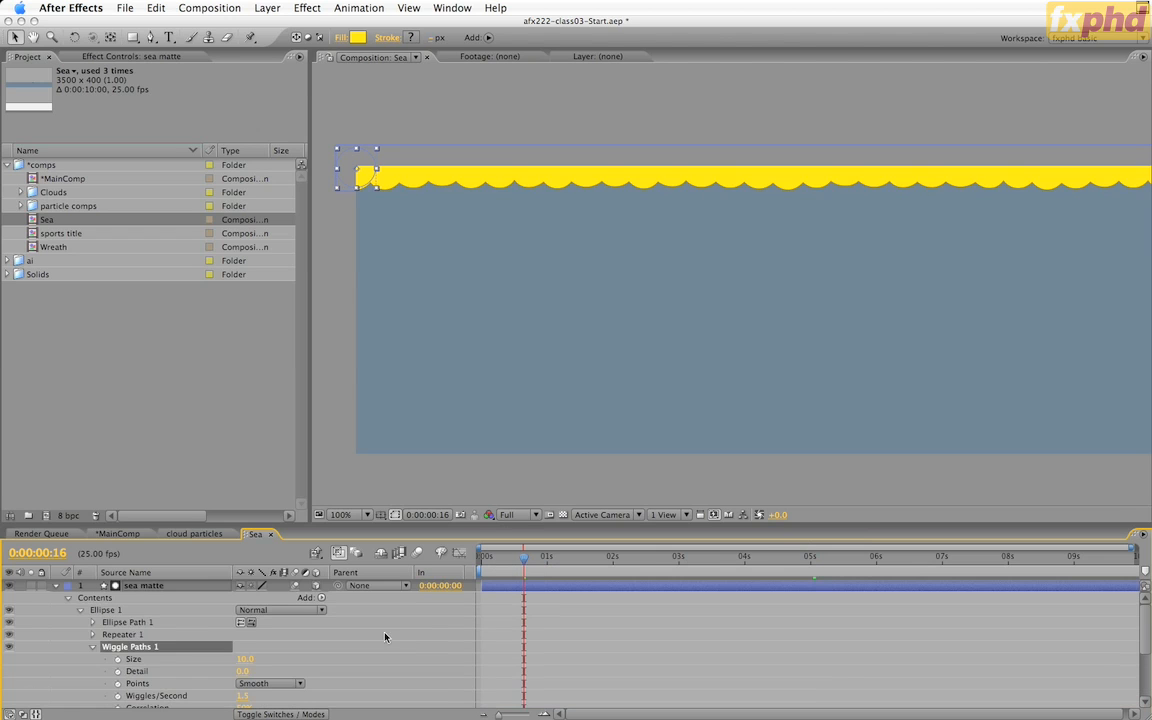
- Hide the sea matte layer and check the Medium Gray-Royal Blue layer's track matte, keeping it at Alpha Inverted Matte "sea matte"
{"action": "left_click", "coordinate": [11, 588]}
{"action": "left_click", "coordinate": [56, 587]}
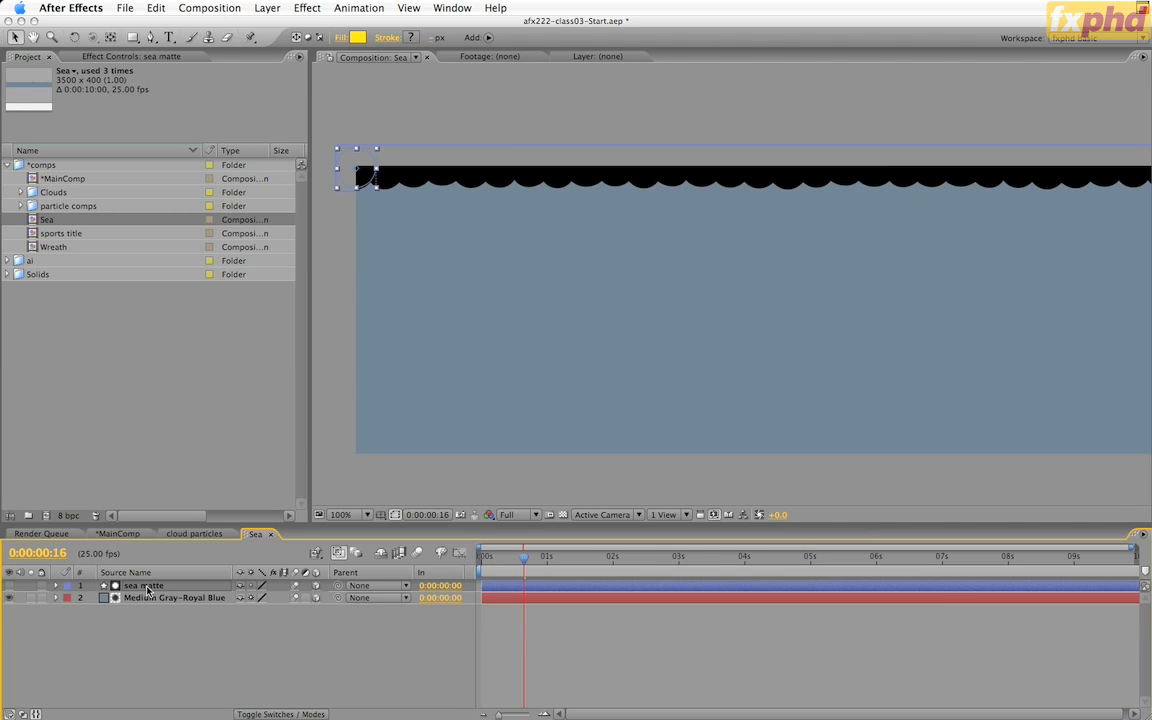
{"action": "key", "text": "F4"}
{"action": "left_click", "coordinate": [312, 597]}
{"action": "left_click", "coordinate": [338, 538]}
{"action": "left_click", "coordinate": [307, 598]}
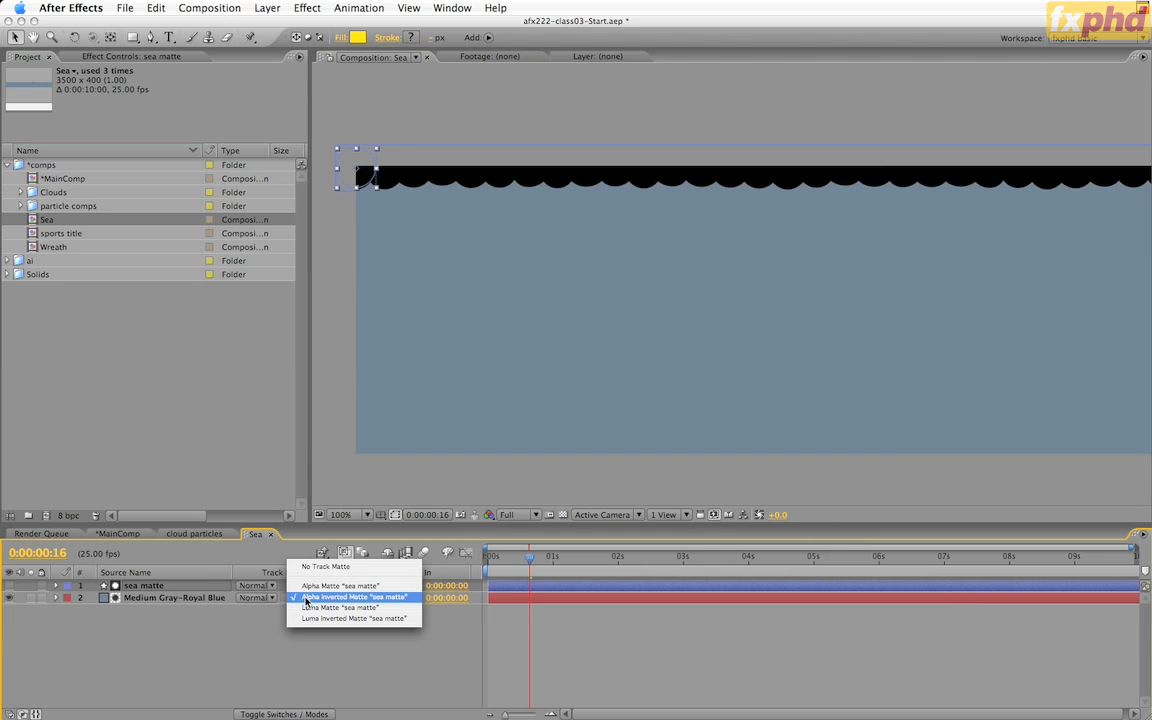
{"action": "left_click", "coordinate": [306, 597]}
- Rewind and close the Sea composition, and move the main composition's time to 0:00:05:06 with a taller timeline
{"action": "left_click_drag", "start_coordinate": [529, 558], "coordinate": [466, 574]}
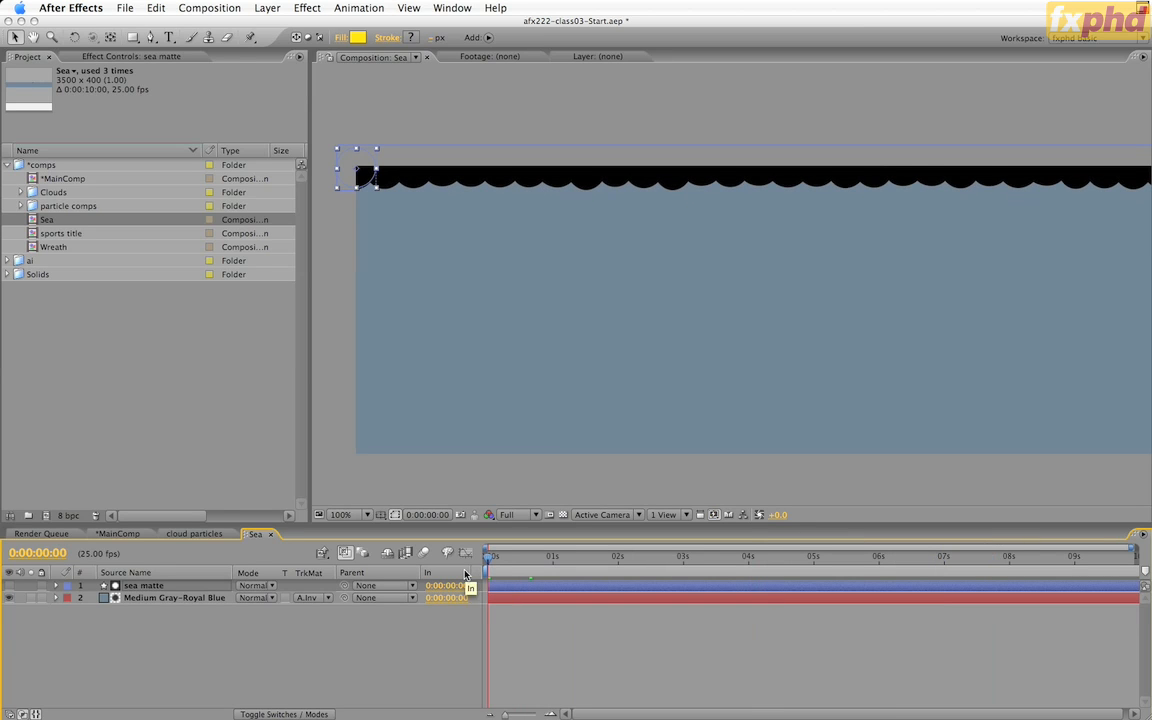
{"action": "left_click", "coordinate": [270, 534]}
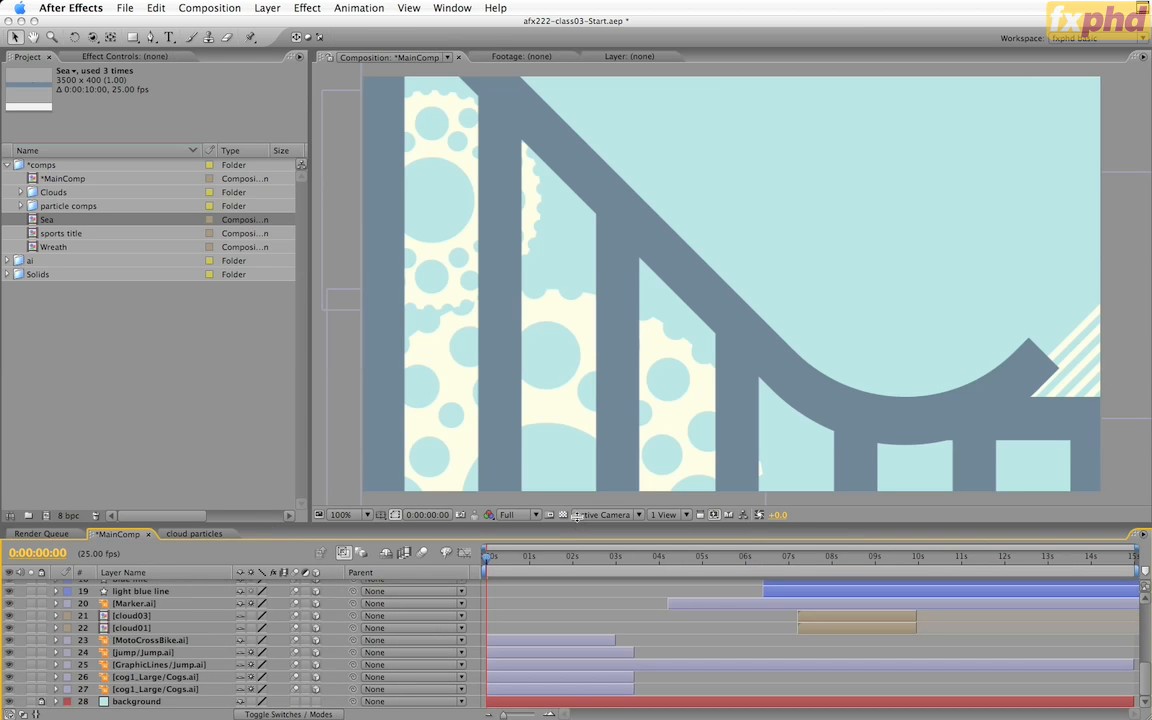
{"action": "left_click_drag", "start_coordinate": [577, 523], "coordinate": [577, 330]}
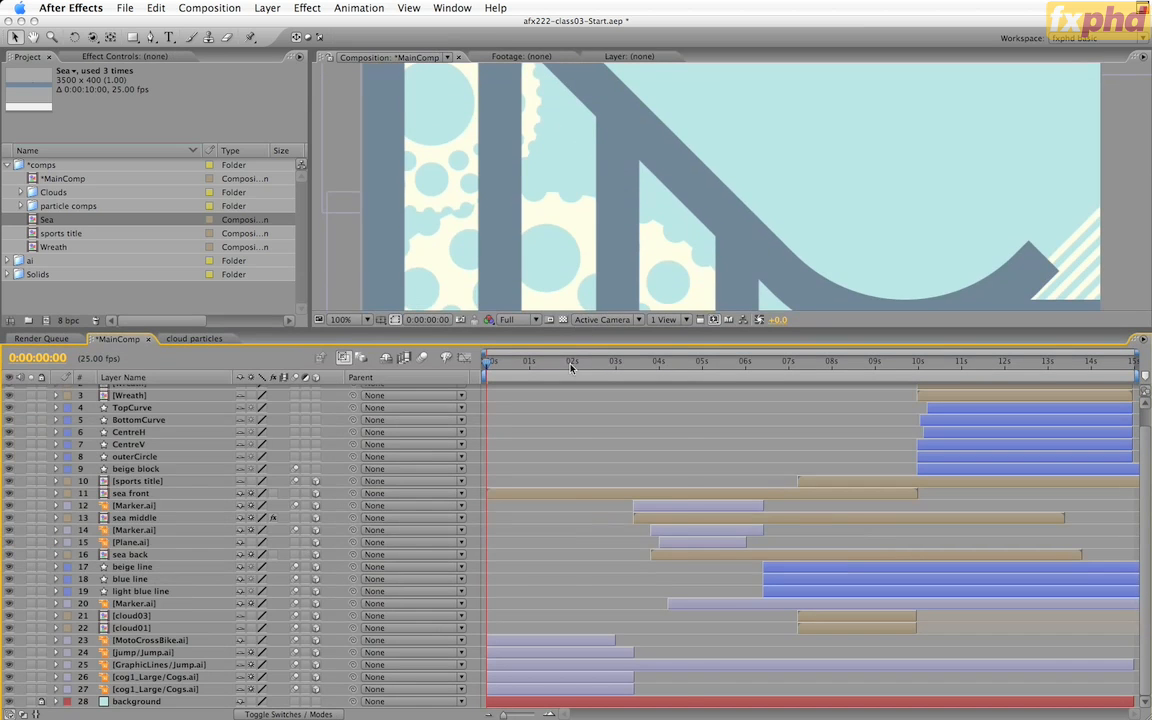
{"action": "left_click", "coordinate": [573, 362]}
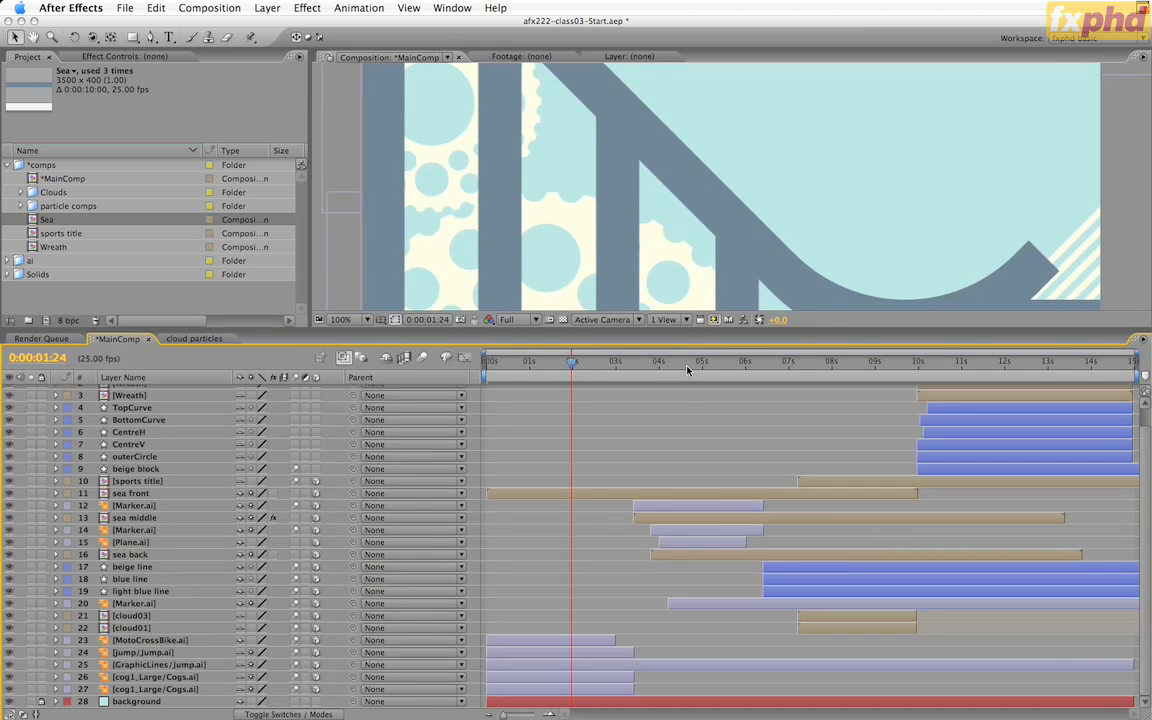
{"action": "left_click_drag", "start_coordinate": [687, 370], "coordinate": [711, 368]}
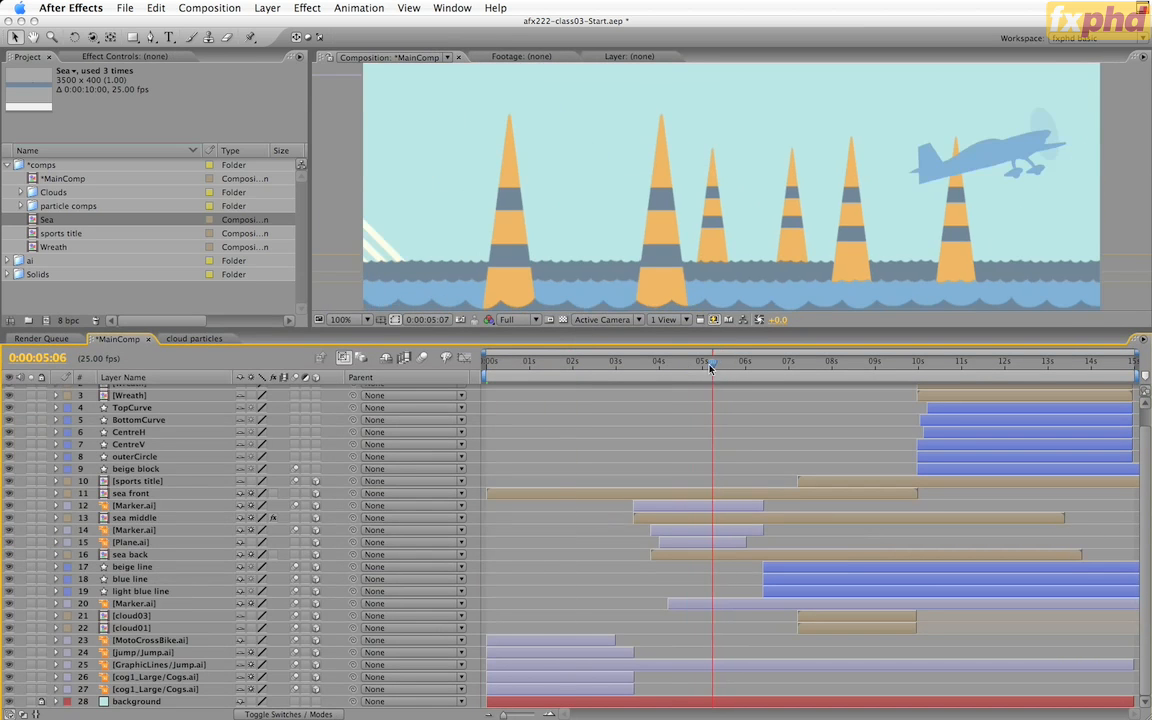
{"action": "key", "text": "space"}
- View the depth arrangement of the three sea layers from Custom View 1, and return to Active Camera
{"action": "left_click_drag", "start_coordinate": [680, 205], "coordinate": [676, 153]}
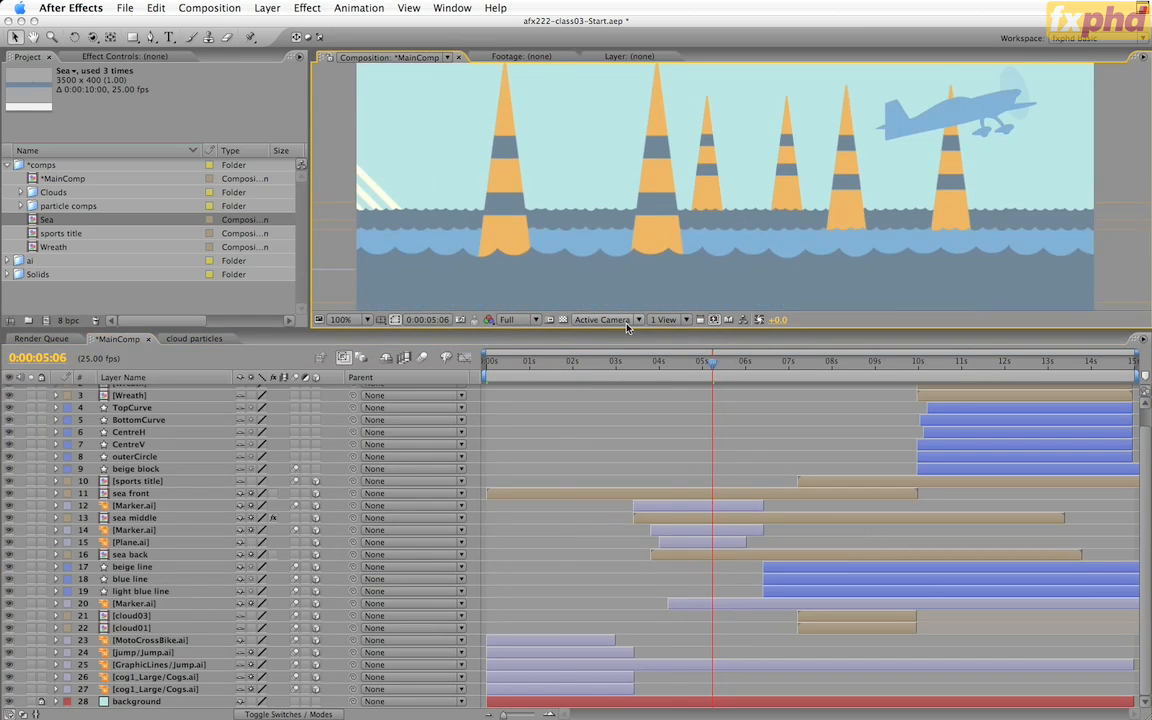
{"action": "key", "text": "F11"}
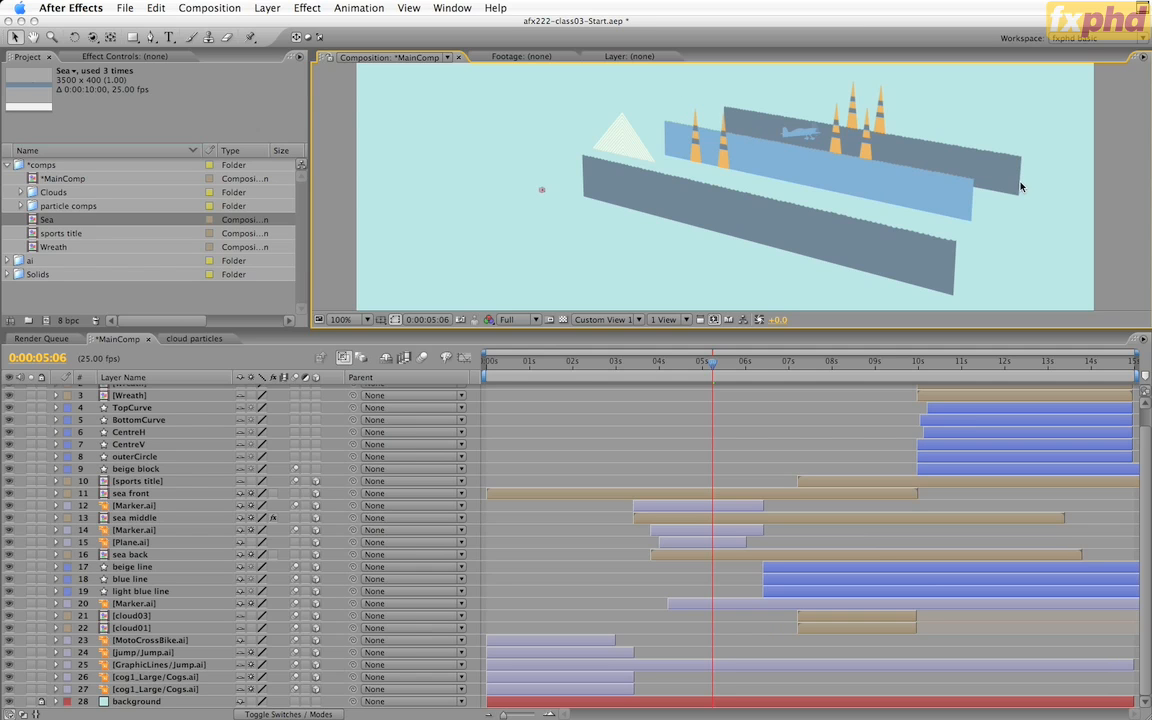
{"action": "key", "text": "Escape"}
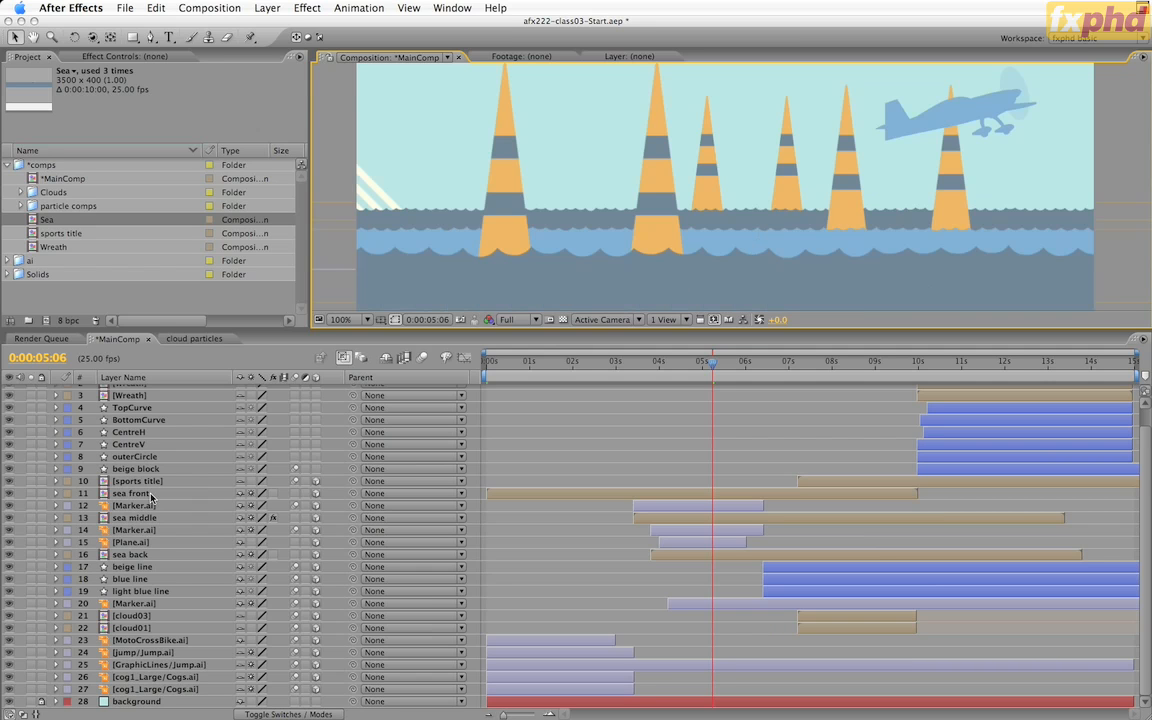
- Reveal the sea middle layer's Position expression and enlarge its field to read the whole Inertial Bounce code
{"action": "left_click", "coordinate": [135, 518]}
{"action": "key", "text": "e"}
{"action": "key", "text": "e"}
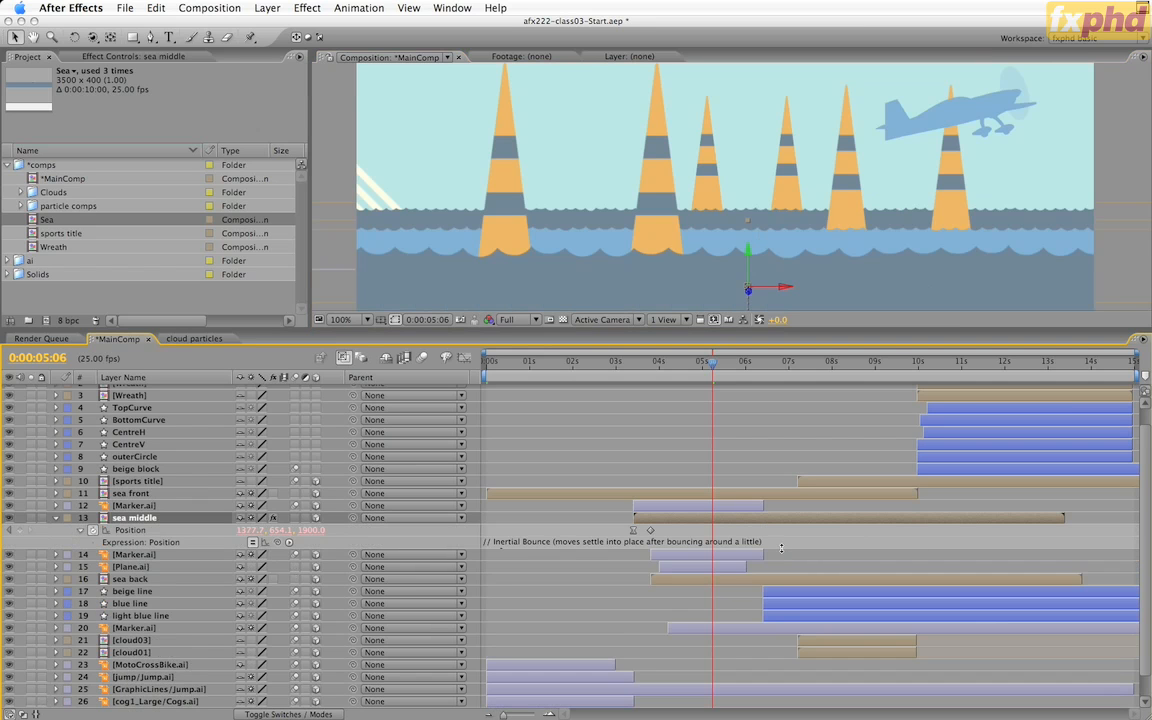
{"action": "left_click_drag", "start_coordinate": [781, 549], "coordinate": [781, 708]}
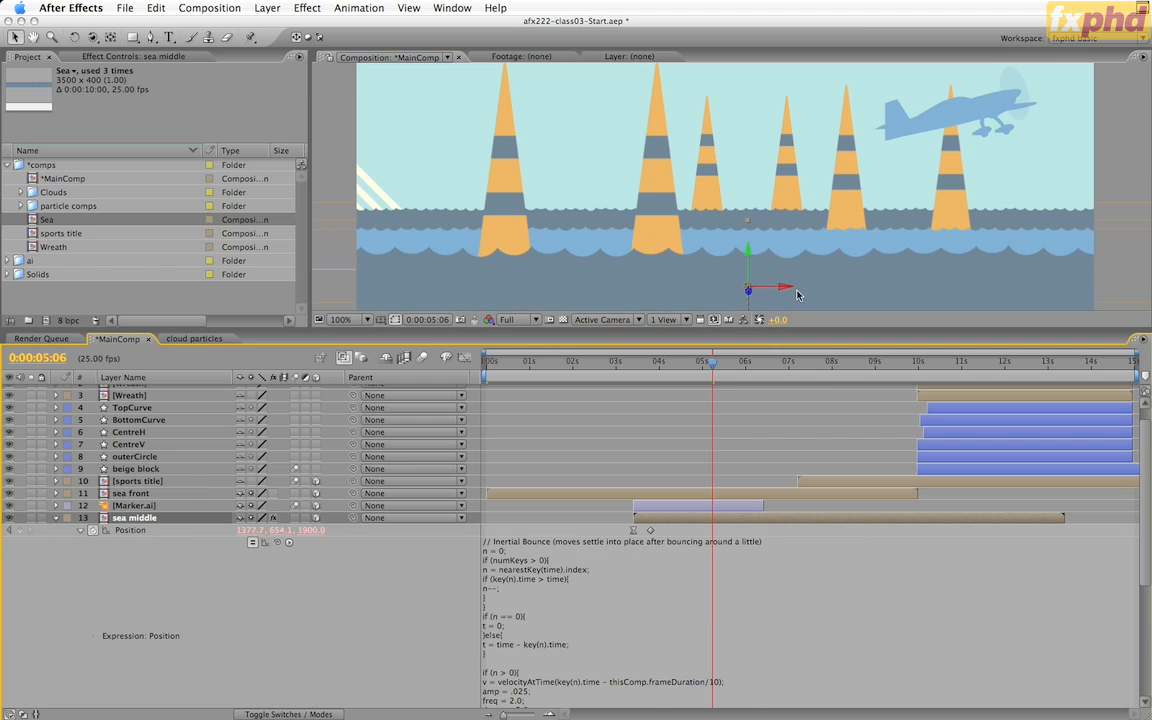
{"action": "left_click_drag", "start_coordinate": [791, 333], "coordinate": [791, 214]}
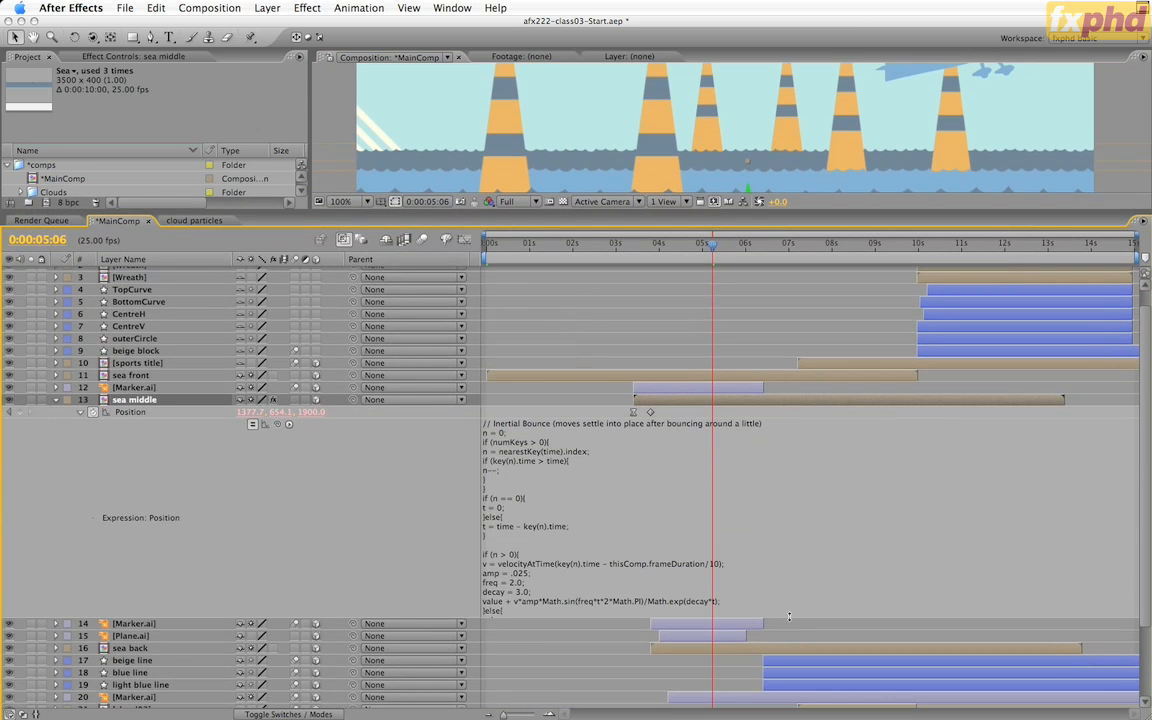
{"action": "left_click_drag", "start_coordinate": [789, 617], "coordinate": [789, 658]}
{"action": "left_click", "coordinate": [789, 645]}
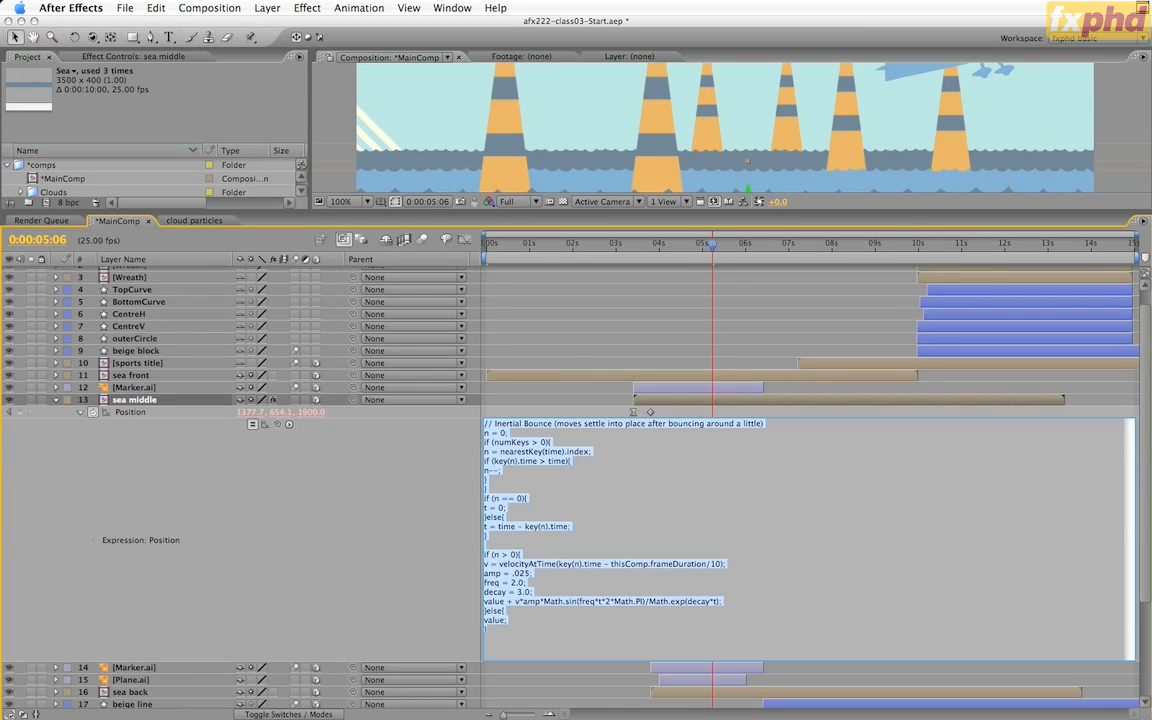
{"action": "left_click", "coordinate": [789, 645]}
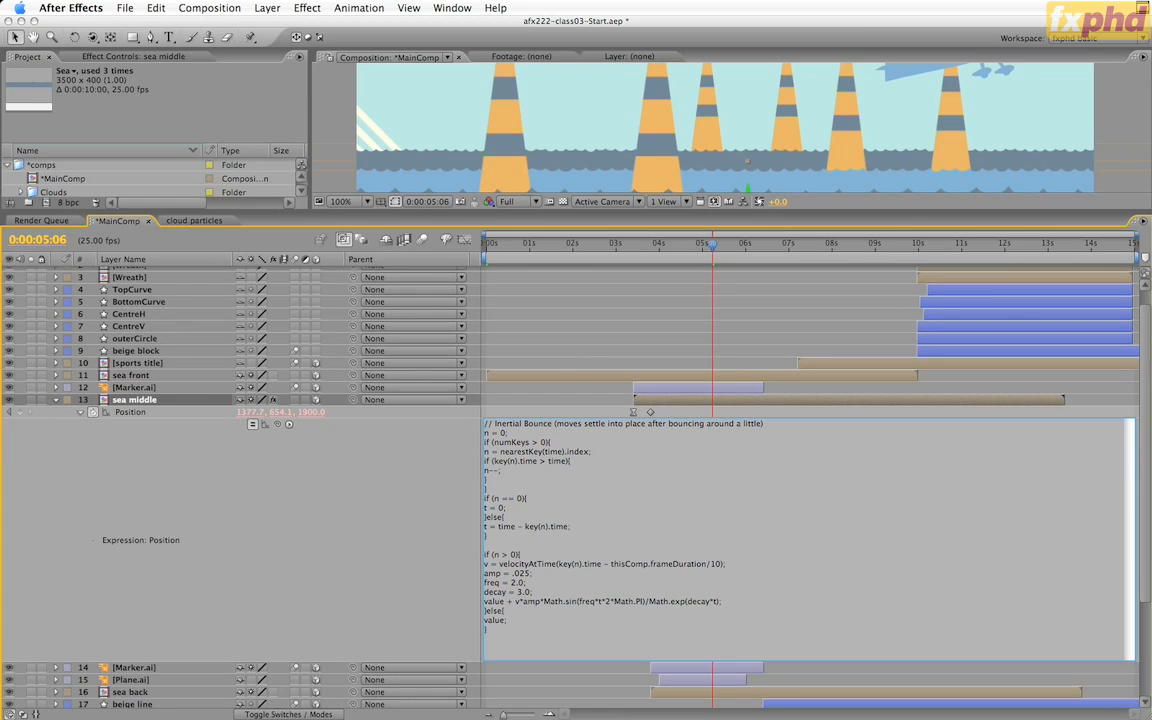
- Highlight the amp, freq and decay lines in the Inertial Bounce expression, and leave the expression unchanged
{"action": "left_click_drag", "start_coordinate": [534, 592], "coordinate": [478, 575]}
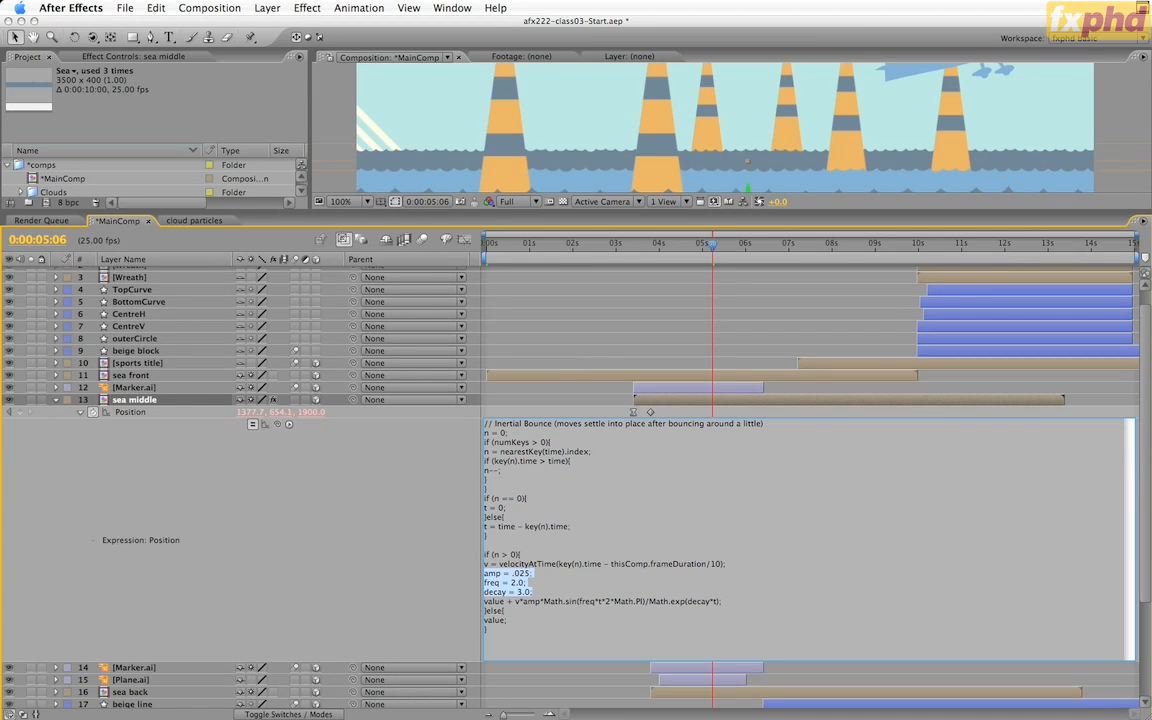
{"action": "key", "text": "Right"}
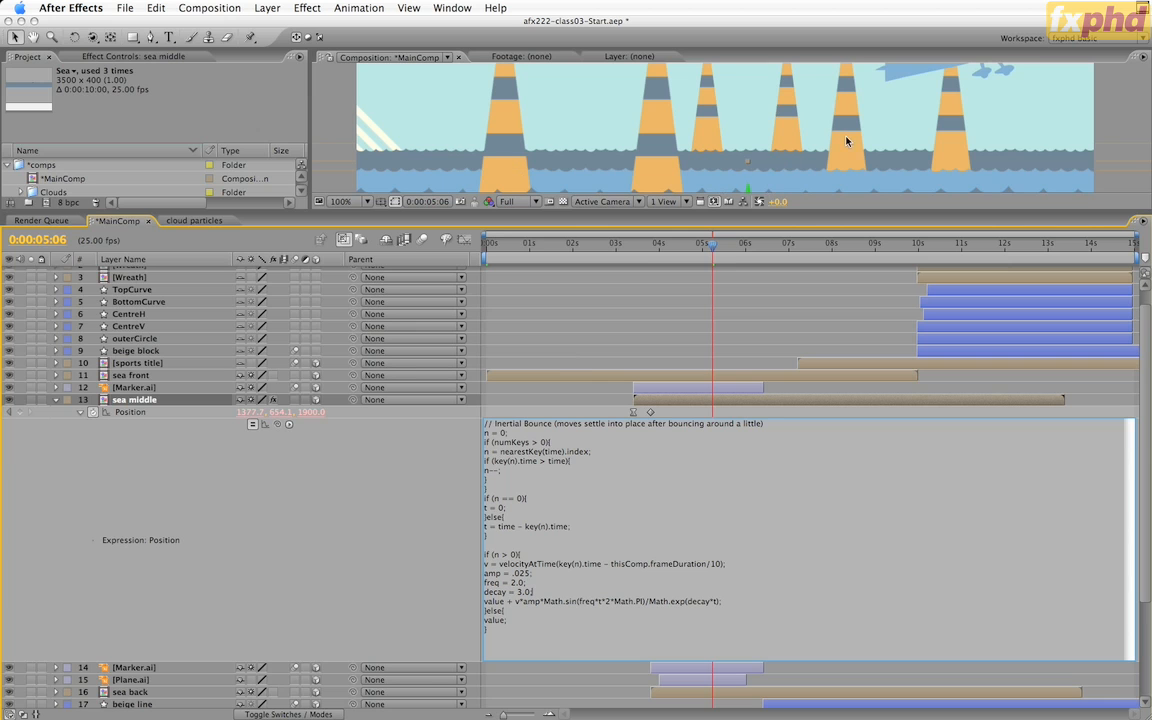
{"action": "left_click", "coordinate": [433, 503]}
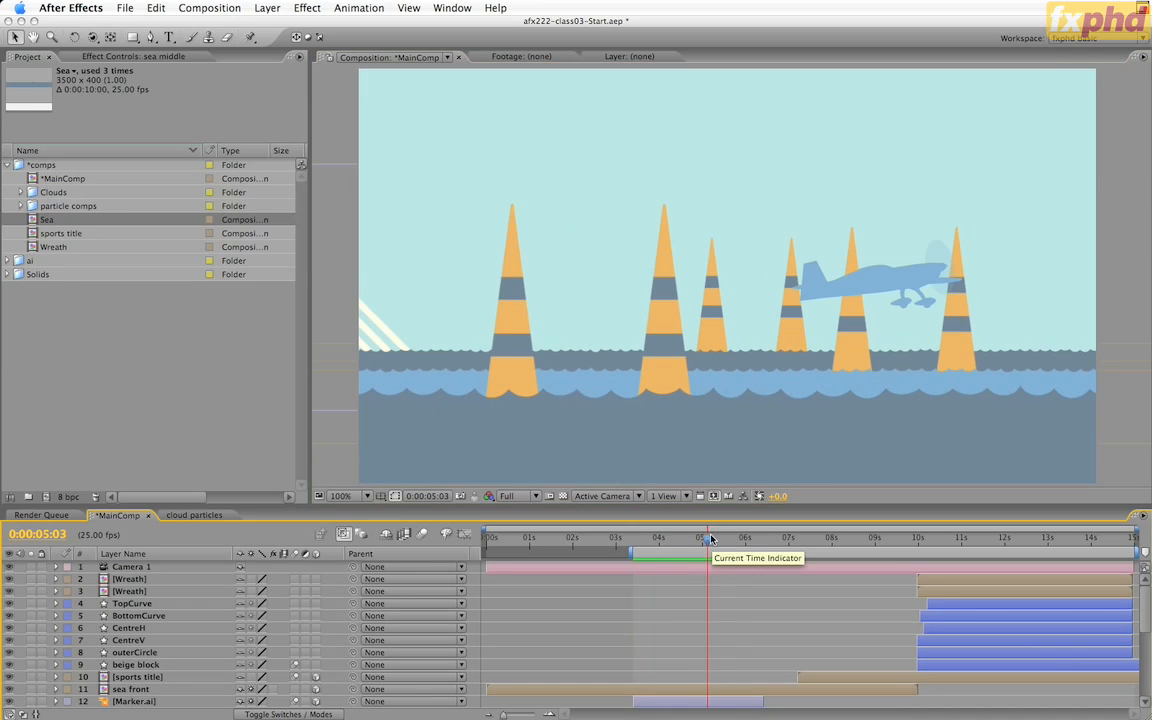
- Scrub through the main composition's rising beige and blue lines, and set the time to 0:00:08:04
{"action": "left_click_drag", "start_coordinate": [708, 541], "coordinate": [837, 544]}
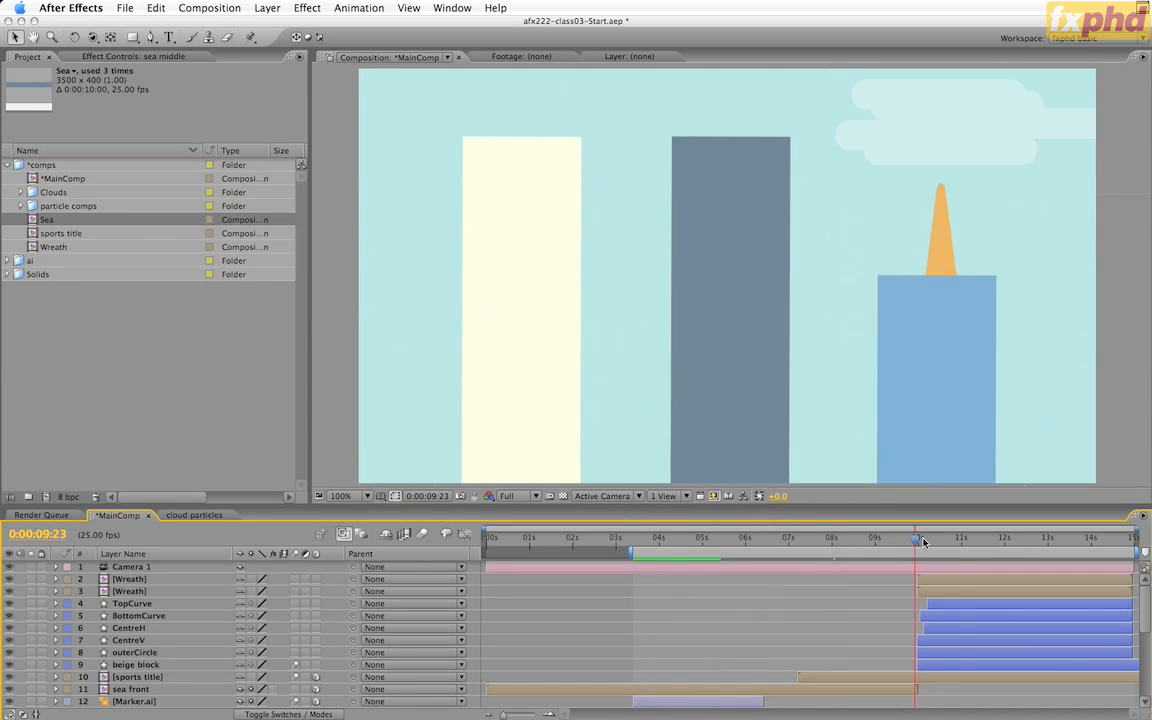
{"action": "left_click", "coordinate": [958, 541]}
{"action": "left_click_drag", "start_coordinate": [915, 546], "coordinate": [839, 541]}
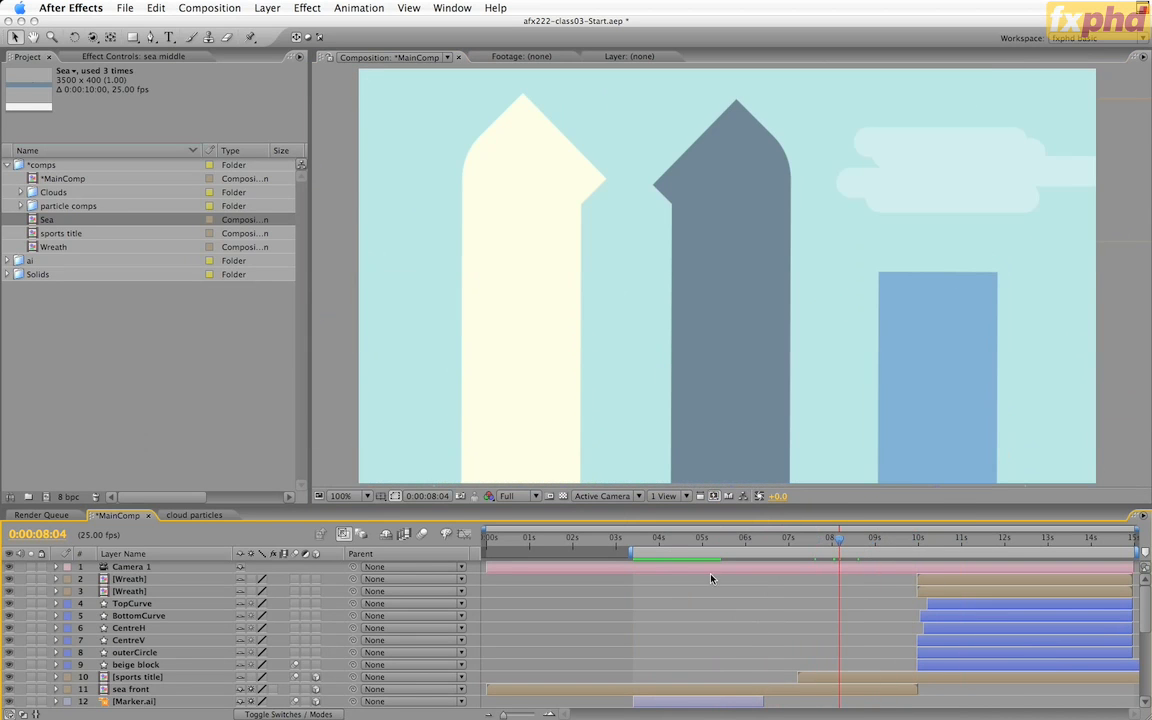
- Select the beige line, blue line and light blue line layers and expand their contents to show Trim Paths
{"action": "scroll", "coordinate": [711, 578], "scroll_direction": "down", "scroll_amount": 5}
{"action": "left_click", "coordinate": [149, 590]}
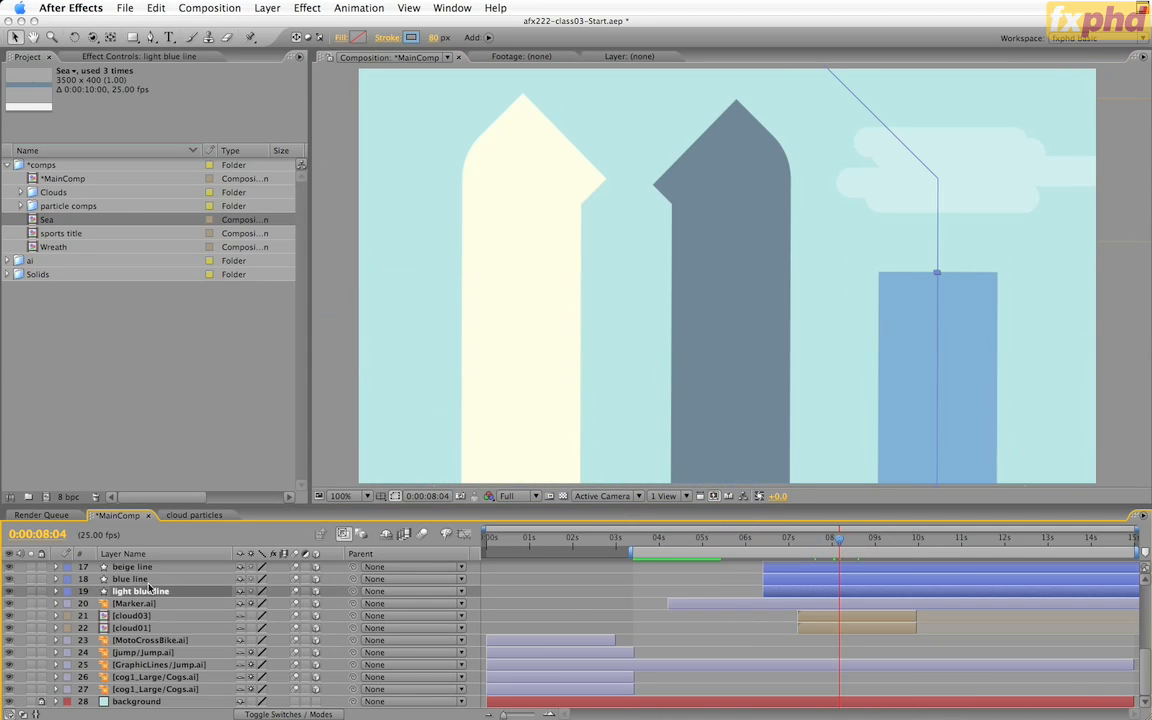
{"action": "left_click", "coordinate": [132, 567], "text": "shift"}
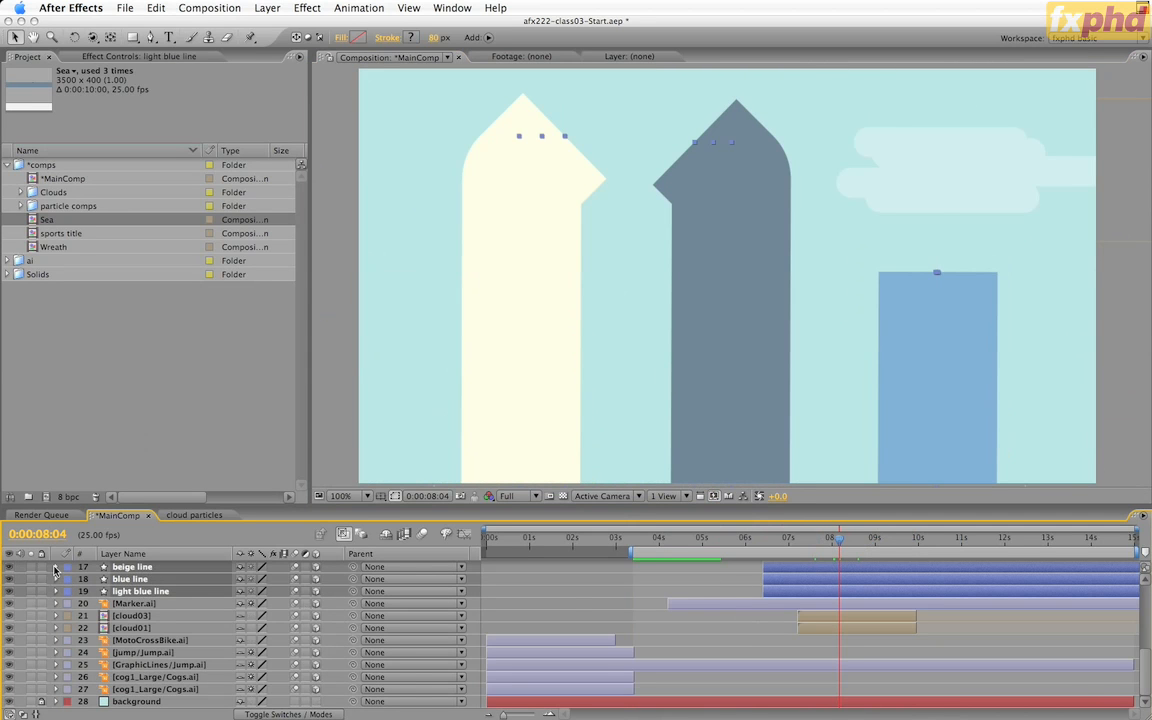
{"action": "left_click", "coordinate": [55, 567]}
- Select the beige line shape group and examine its full path beyond the frame at 25% magnification
{"action": "left_click", "coordinate": [114, 592]}
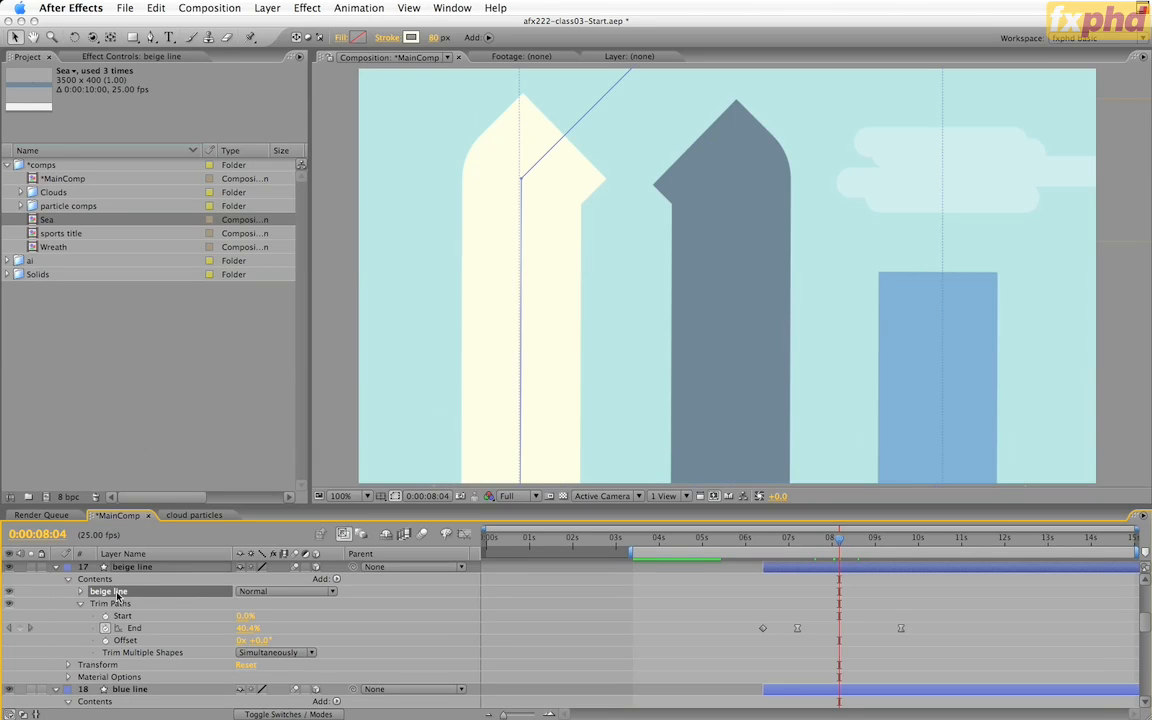
{"action": "key", "text": "comma"}
{"action": "key", "text": "comma"}
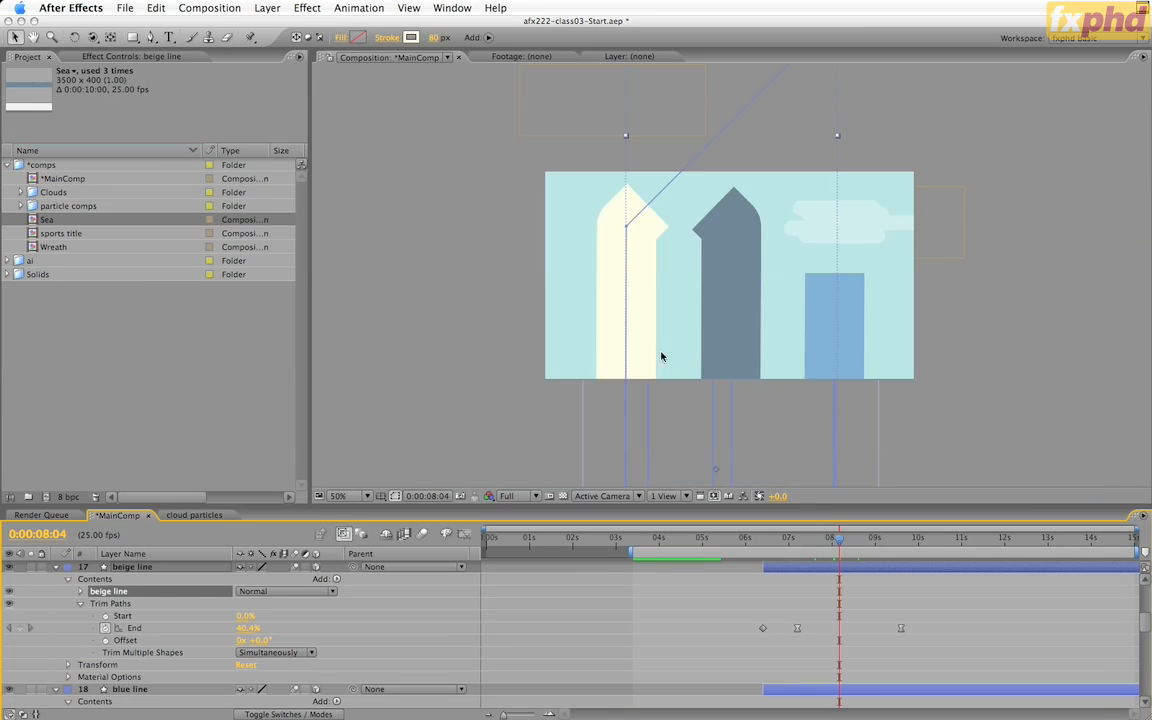
{"action": "key", "text": "comma"}
{"action": "key", "text": "comma"}
{"action": "left_click_drag", "start_coordinate": [736, 183], "coordinate": [728, 148]}
{"action": "key", "text": "v"}
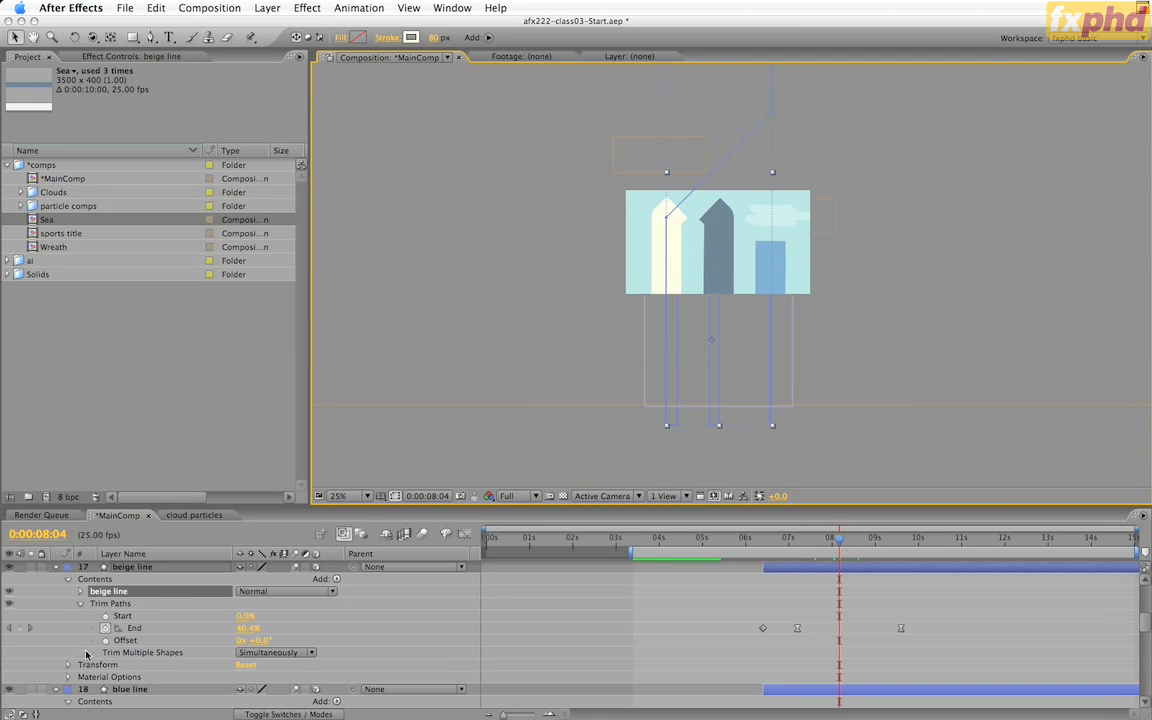
- Select the beige line layer's Trim Paths and look through the shape operators that can be added to its contents
{"action": "left_click", "coordinate": [92, 604]}
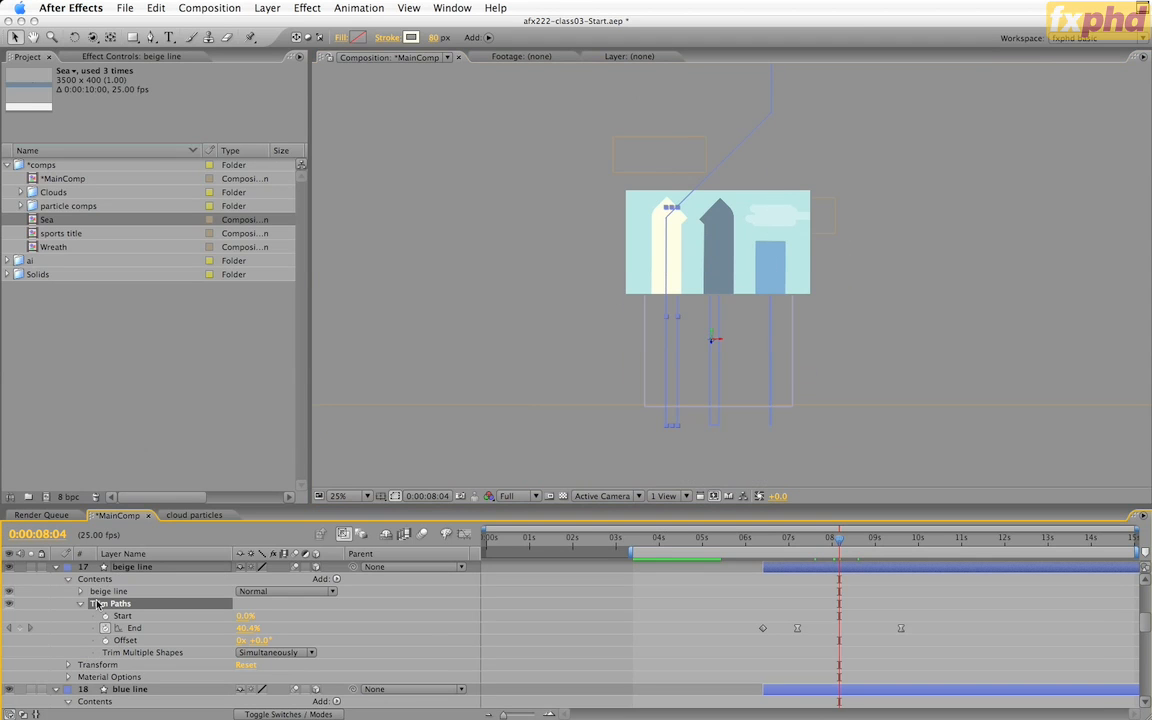
{"action": "left_click", "coordinate": [336, 579]}
{"action": "scroll", "coordinate": [390, 620], "scroll_direction": "down", "scroll_amount": 1}
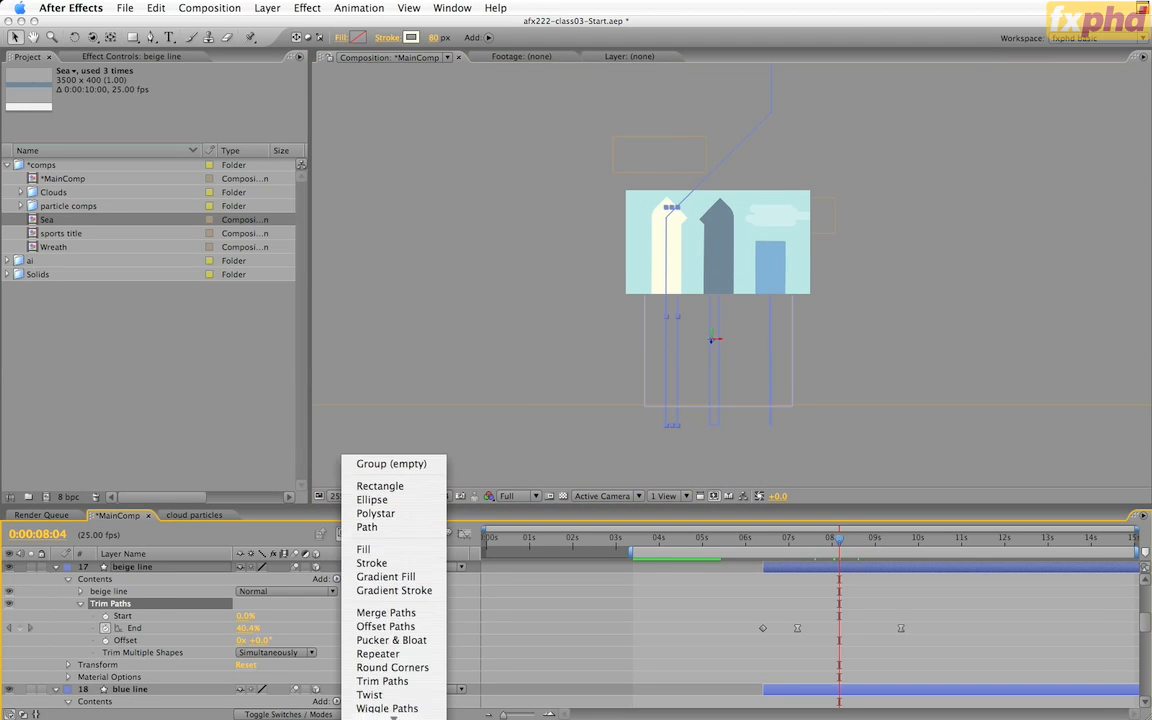
{"action": "left_click", "coordinate": [590, 658]}
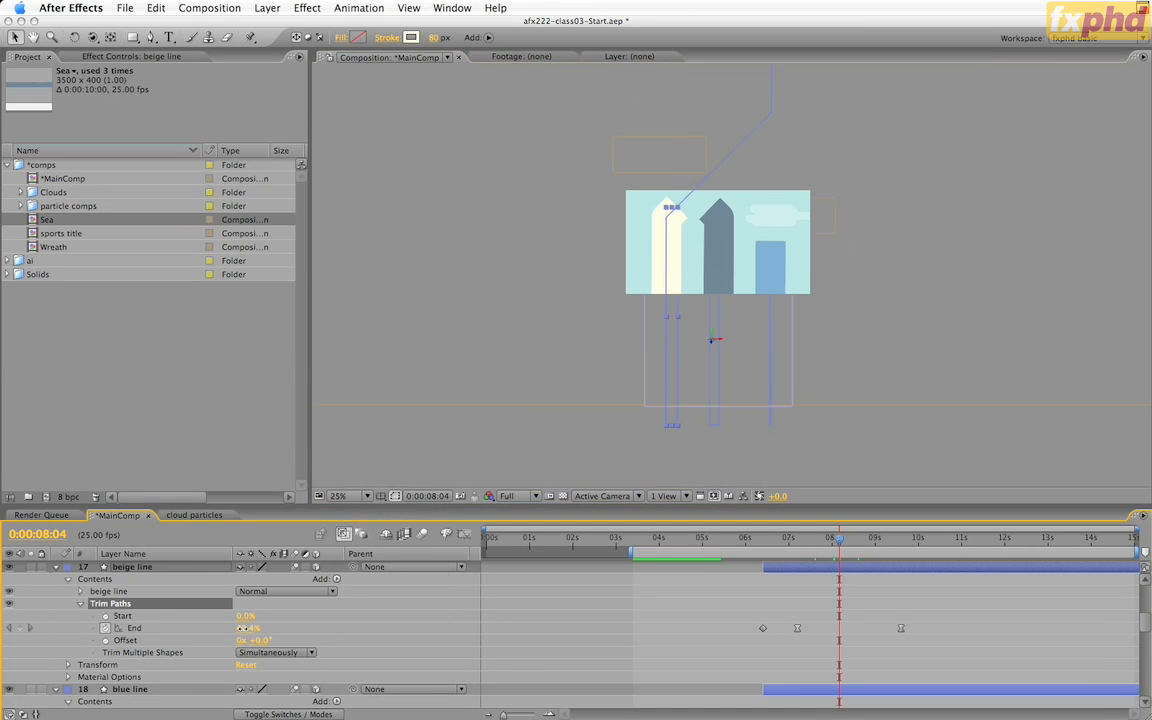
- Try a higher Trim Paths End value on the beige line at 0:00:08:04, and remove the resulting keyframe
{"action": "left_click_drag", "start_coordinate": [249, 630], "coordinate": [282, 633]}
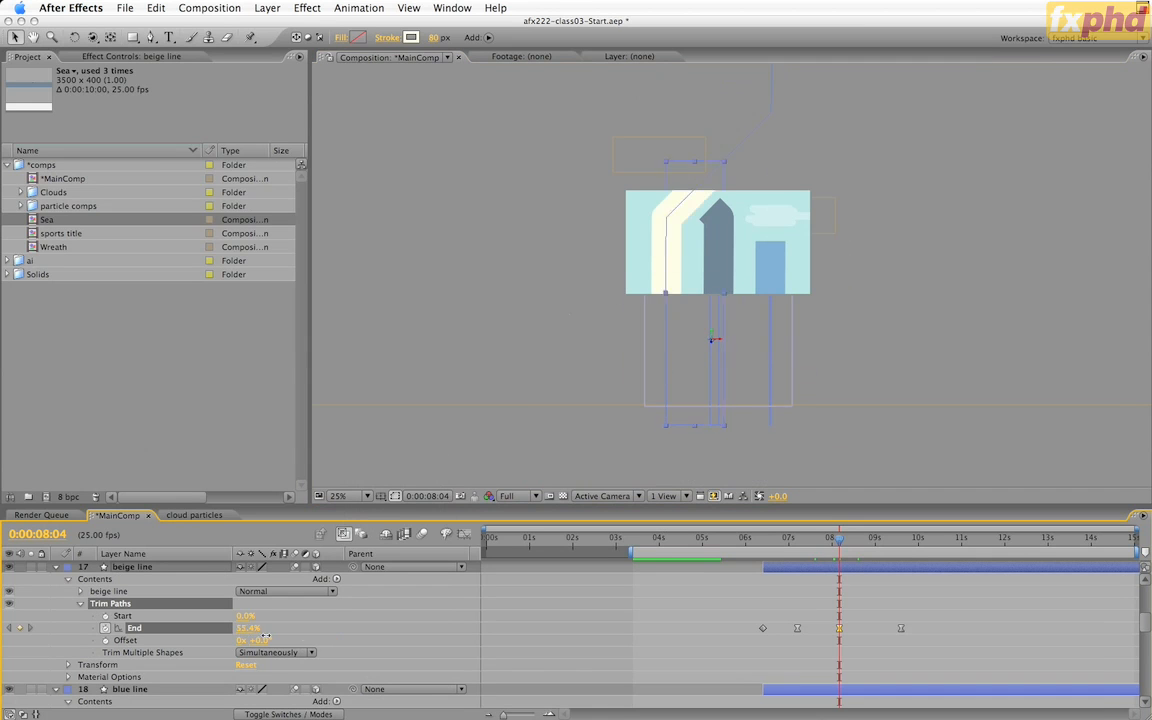
{"action": "key", "text": "Delete"}
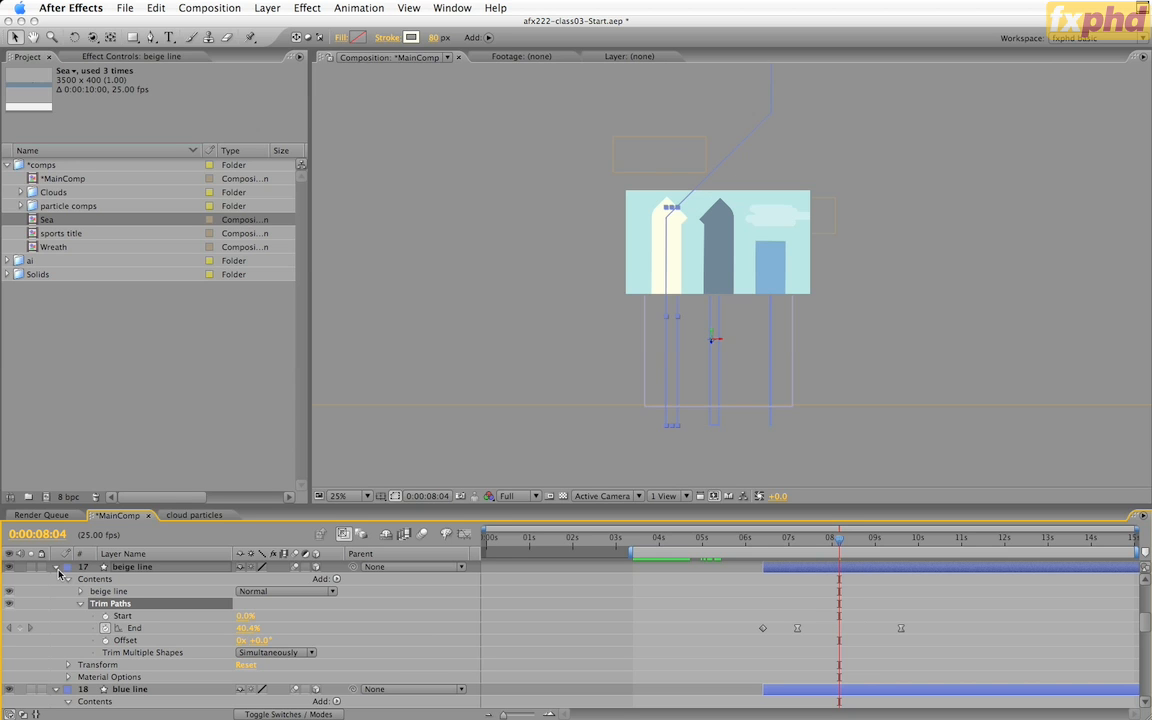
- Collapse the properties of the beige line, blue line and light blue line layers
{"action": "left_click", "coordinate": [55, 567]}
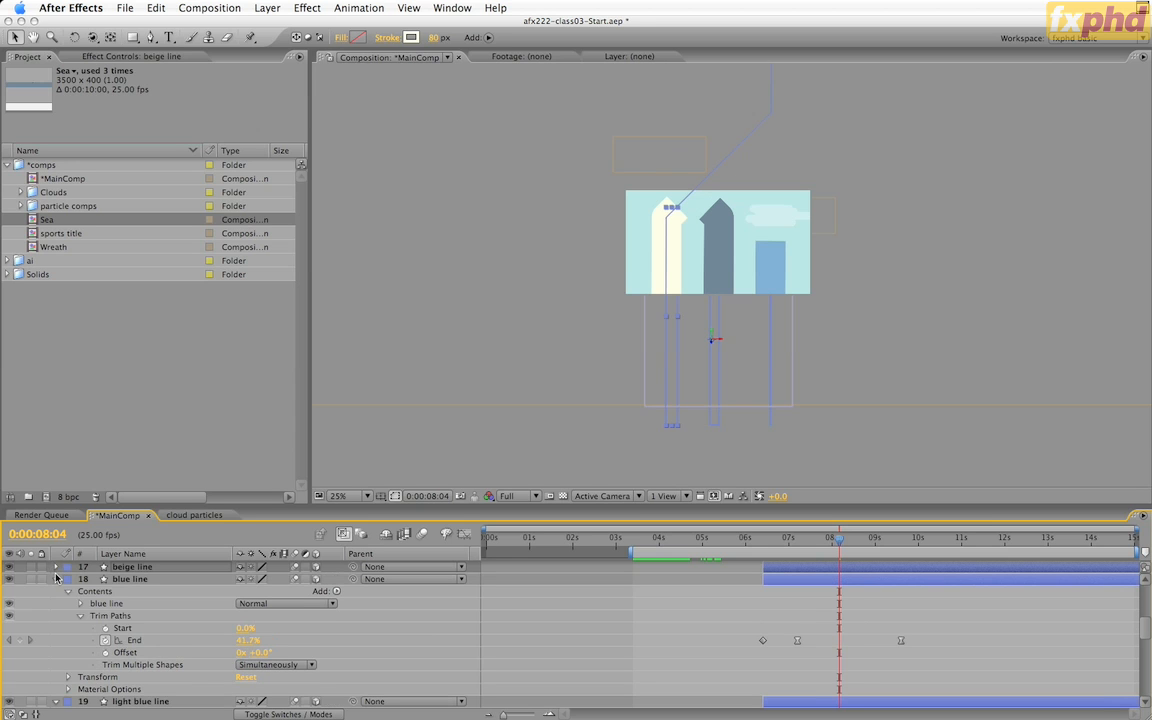
{"action": "left_click", "coordinate": [55, 579]}
{"action": "left_click", "coordinate": [55, 591]}
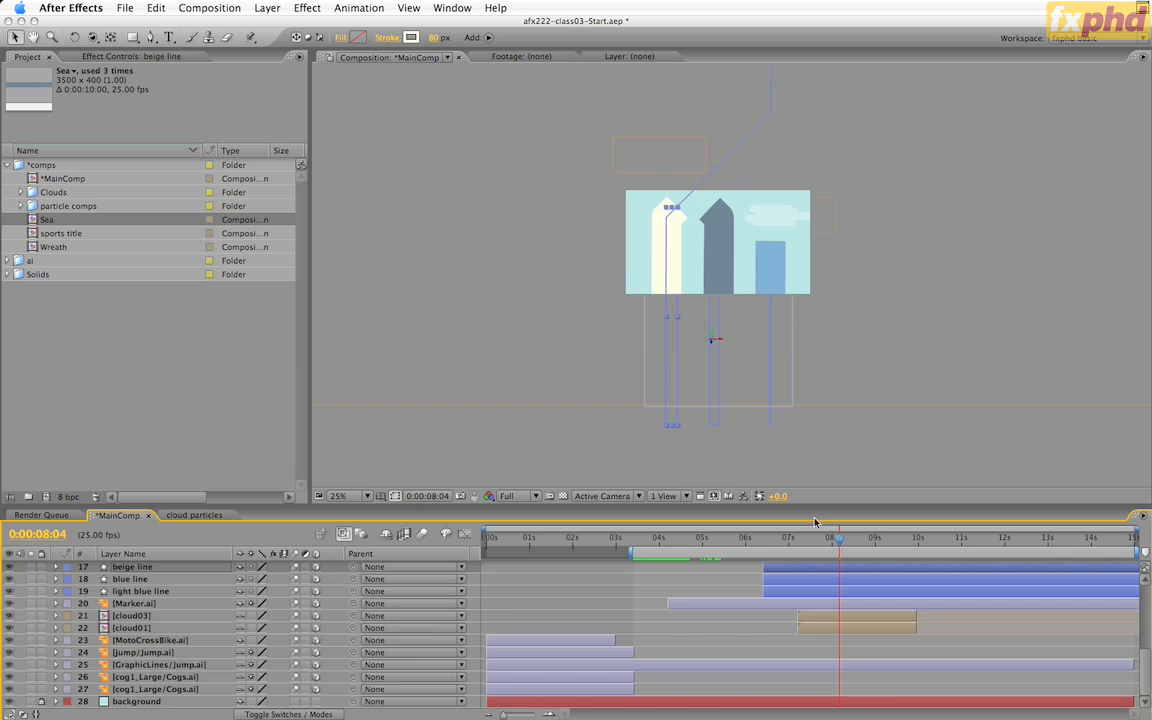
- Scrub through the wreath, globe and SPORTS title reveal at 100% magnification, and set the time to 0:00:11:17
{"action": "left_click_drag", "start_coordinate": [890, 545], "coordinate": [973, 546]}
{"action": "key", "text": "period"}
{"action": "key", "text": "period"}
{"action": "key", "text": "period"}
{"action": "key", "text": "period"}
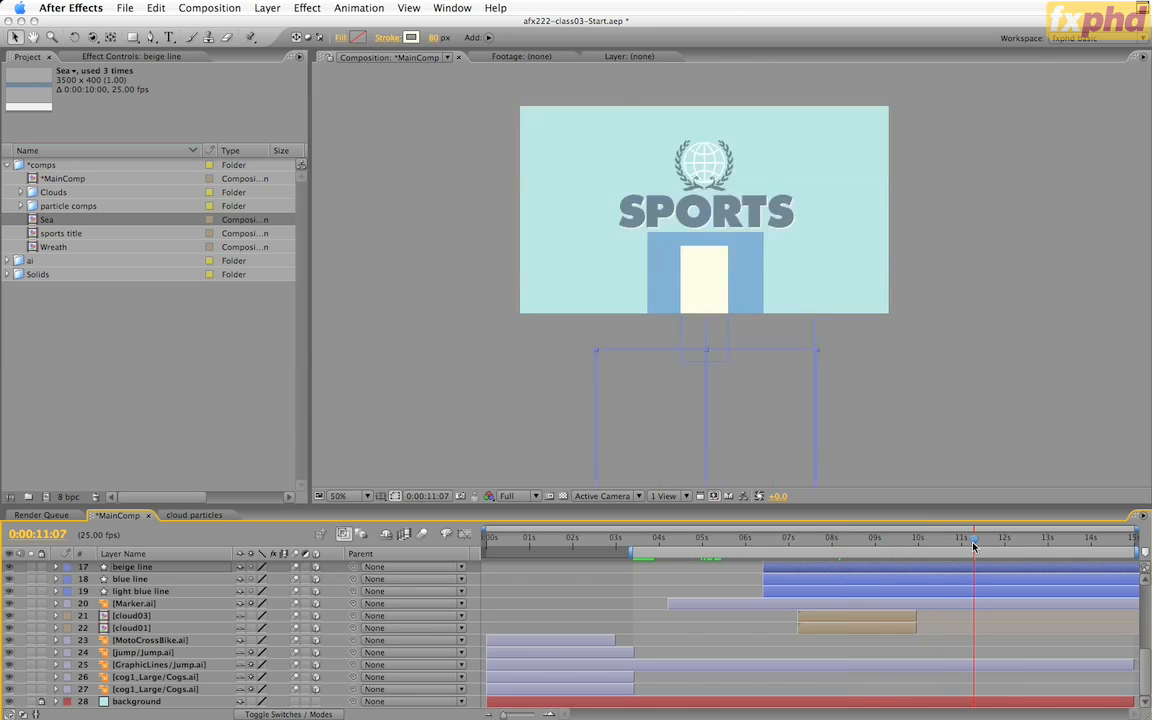
{"action": "left_click_drag", "start_coordinate": [733, 291], "coordinate": [703, 267]}
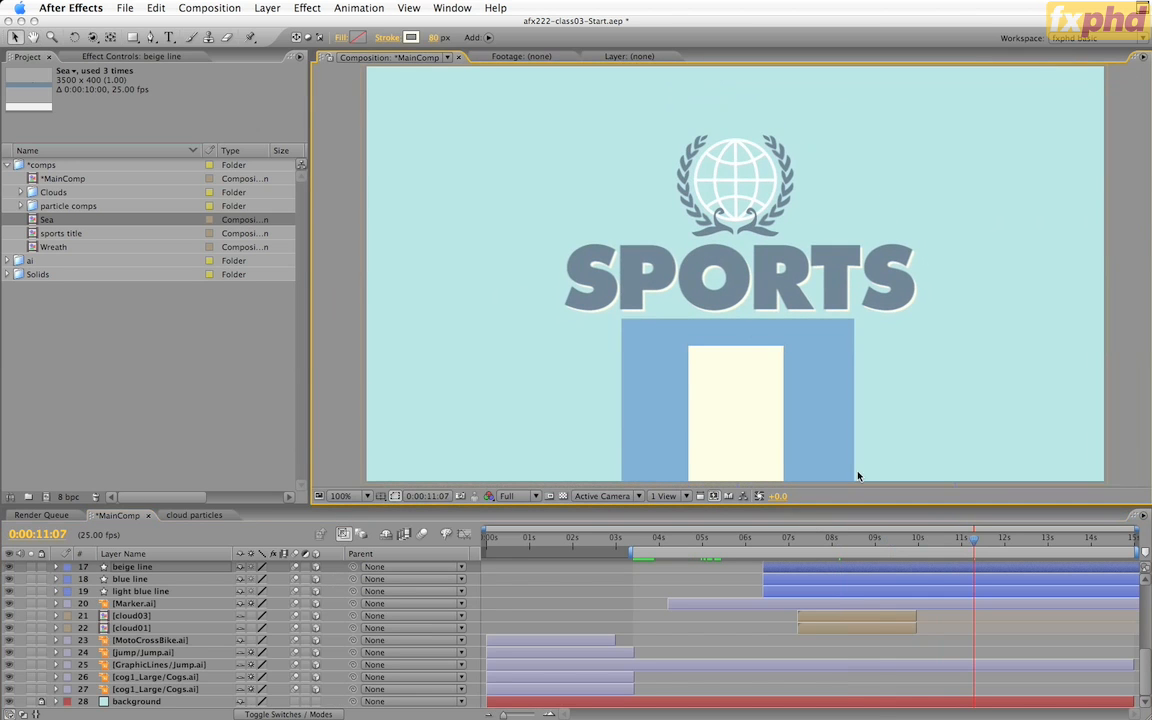
{"action": "left_click_drag", "start_coordinate": [963, 546], "coordinate": [939, 542]}
{"action": "left_click_drag", "start_coordinate": [949, 543], "coordinate": [990, 543]}
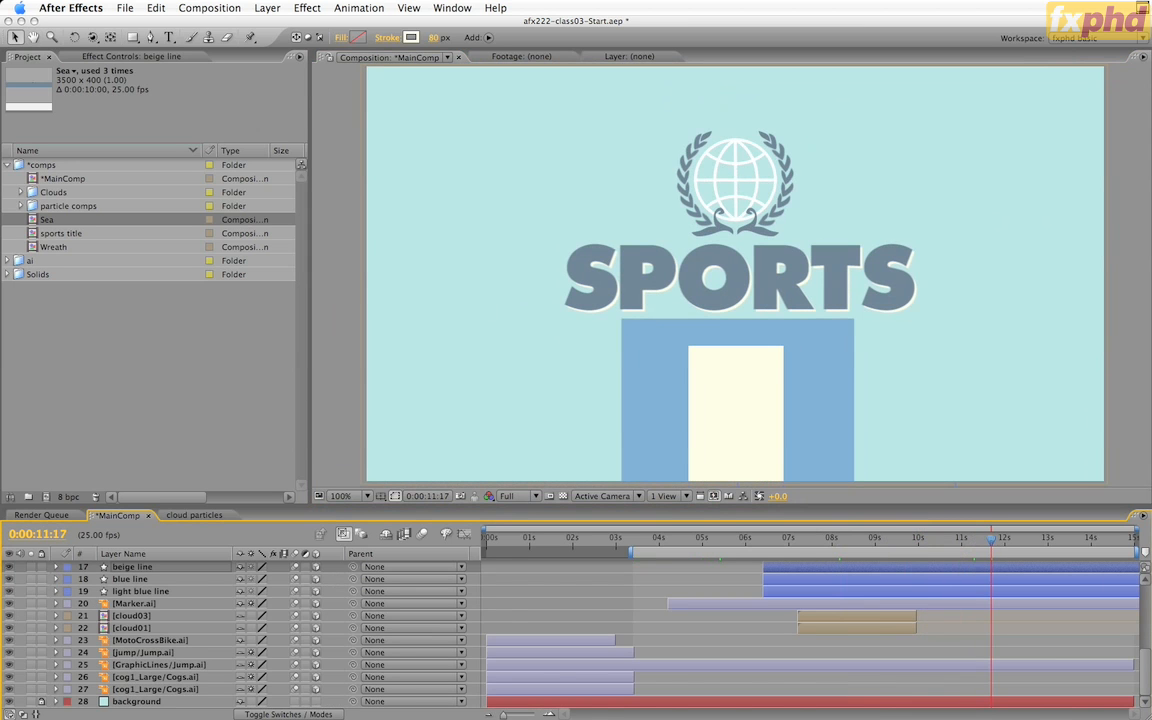
- Open the Wreath composition and move it to its first frame, and return to *MainComp at 0:00:00:03
{"action": "scroll", "coordinate": [1145, 583], "scroll_direction": "up", "scroll_amount": 5}
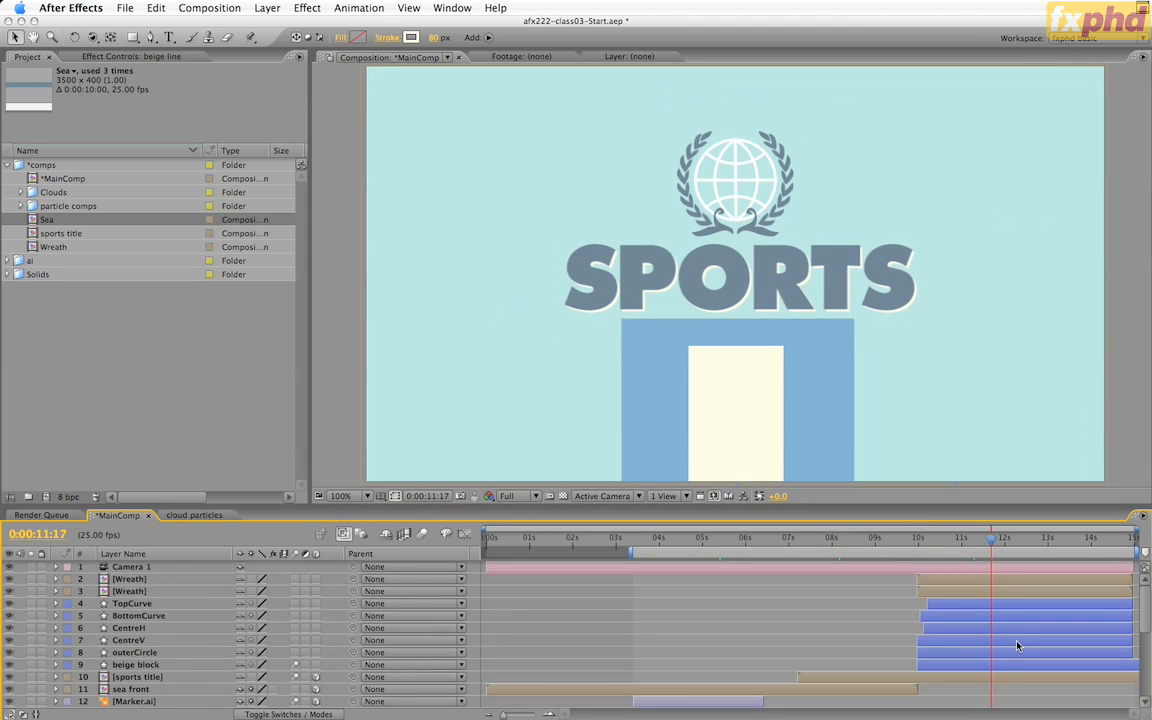
{"action": "double_click", "coordinate": [962, 592]}
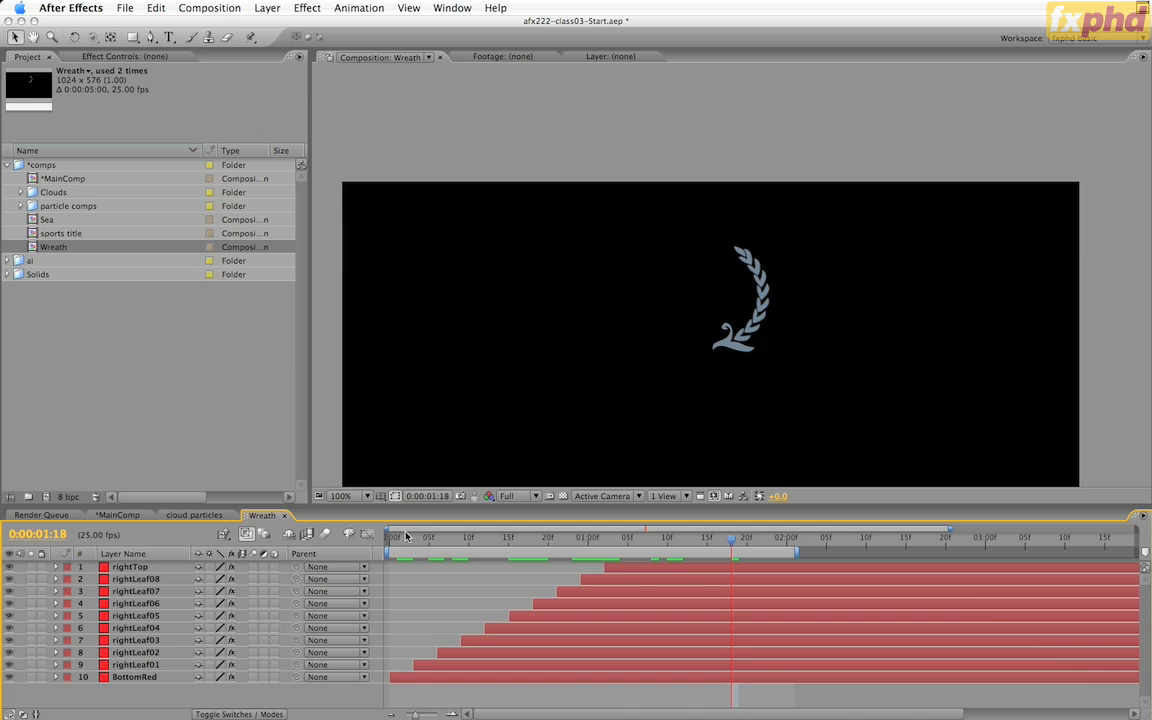
{"action": "mouse_move", "coordinate": [399, 540]}
{"action": "left_mouse_down"}
{"action": "mouse_move", "coordinate": [600, 543]}
{"action": "mouse_move", "coordinate": [390, 548]}
{"action": "left_mouse_up"}
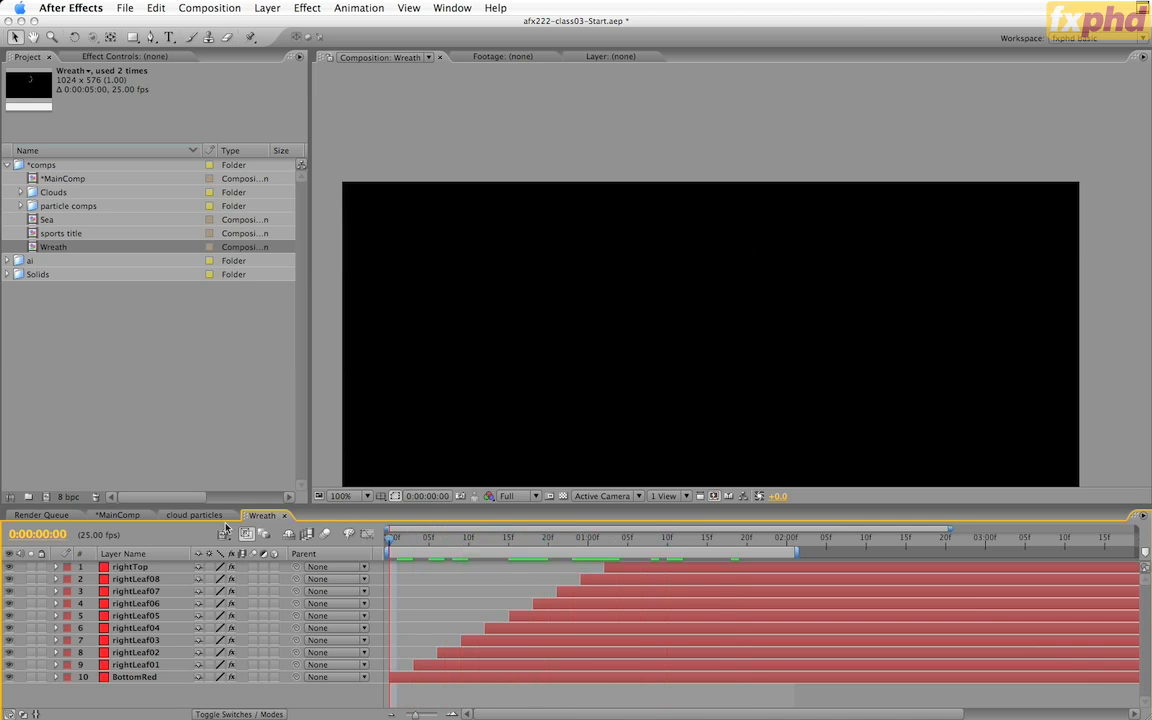
{"action": "left_click", "coordinate": [117, 515]}
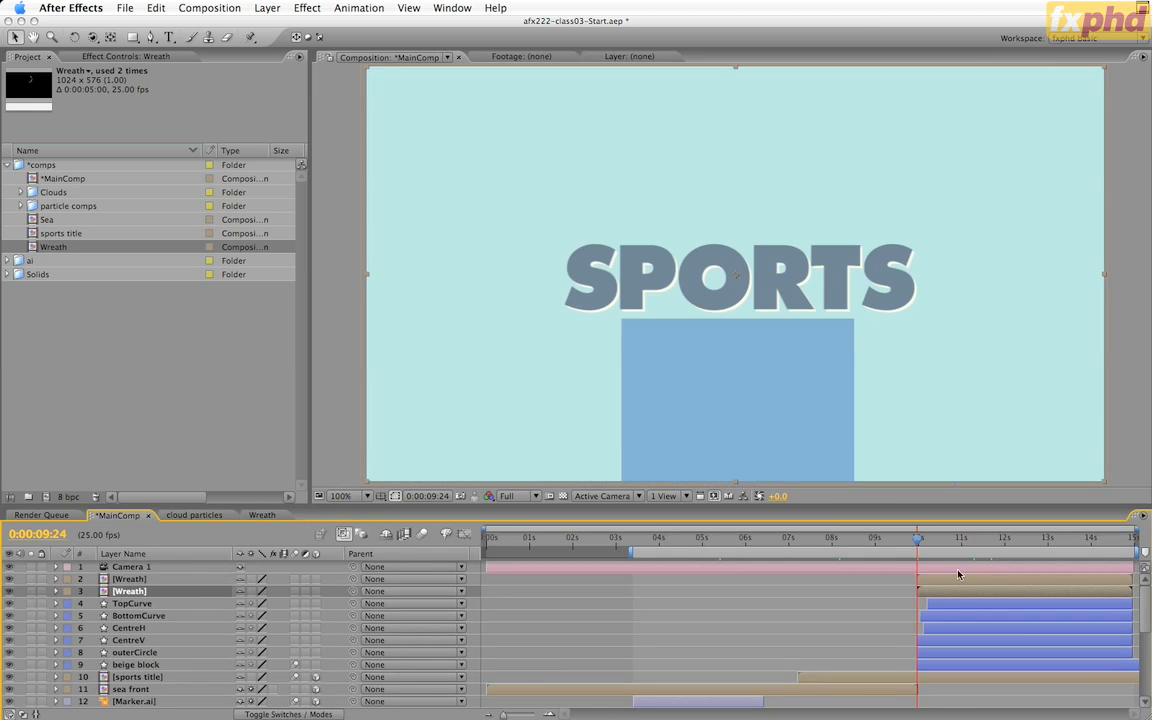
{"action": "left_click_drag", "start_coordinate": [918, 540], "coordinate": [491, 545]}
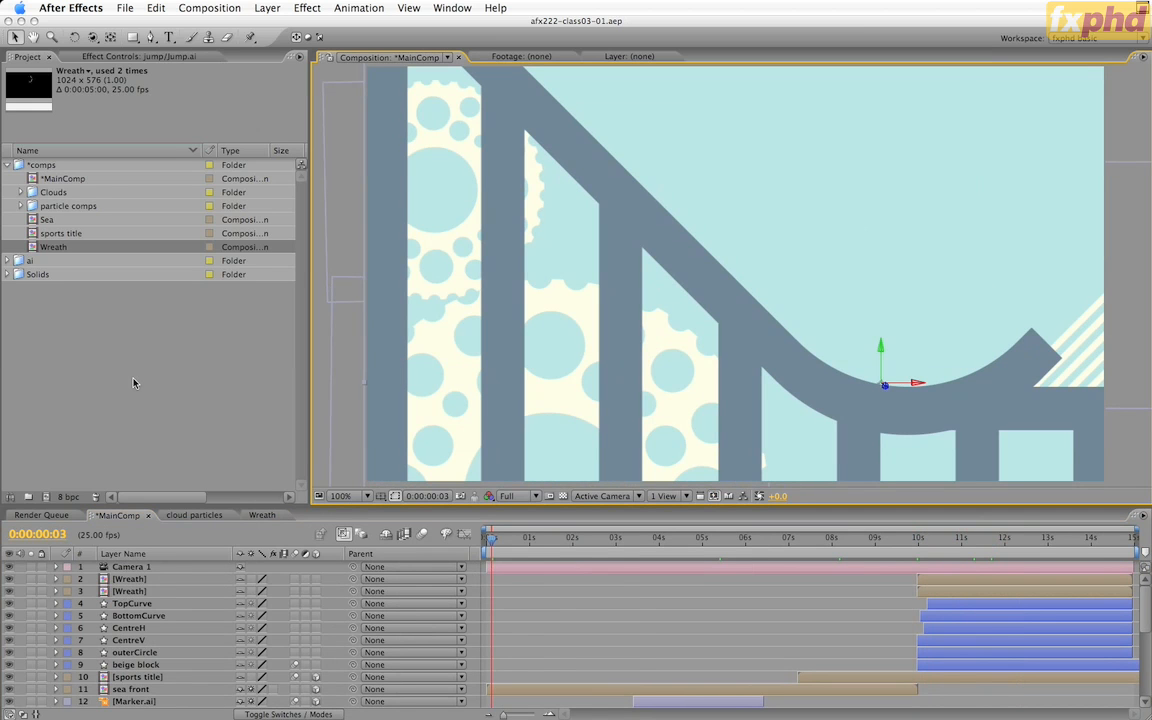
- Open cloud01, cloud02 and cloud03 from the Clouds folder, scrub through their animation, and close cloud03 and cloud02
{"action": "left_click", "coordinate": [20, 192]}
{"action": "double_click", "coordinate": [66, 206]}
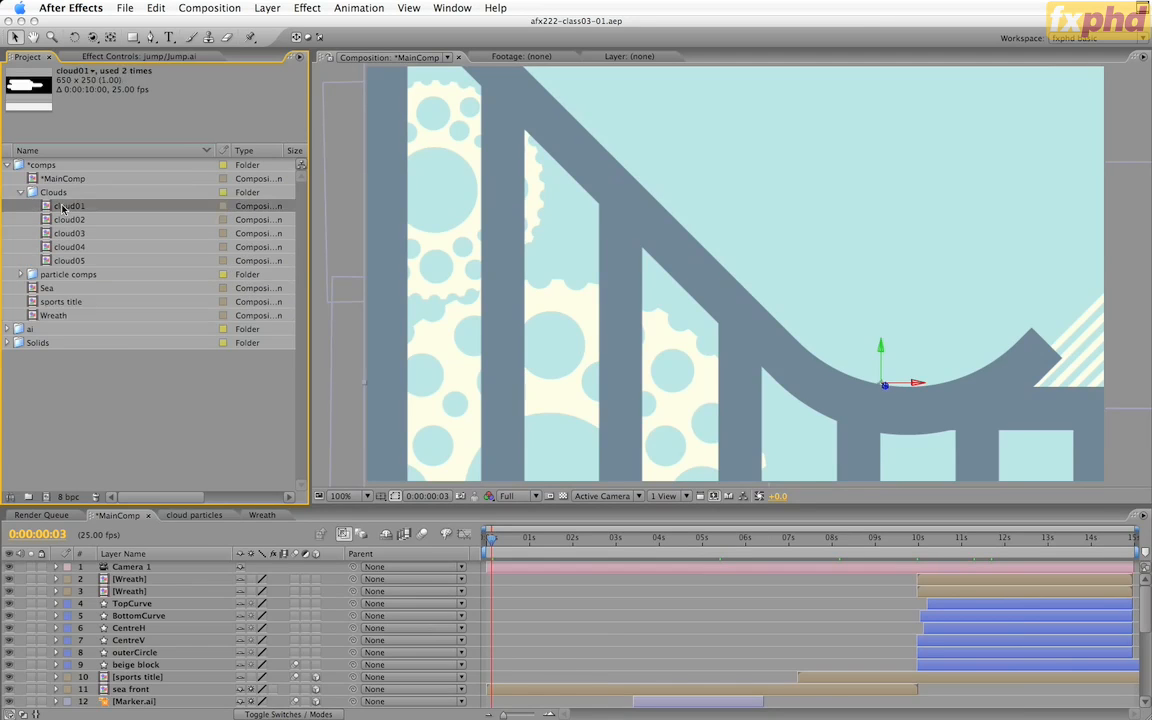
{"action": "double_click", "coordinate": [69, 219]}
{"action": "double_click", "coordinate": [72, 234]}
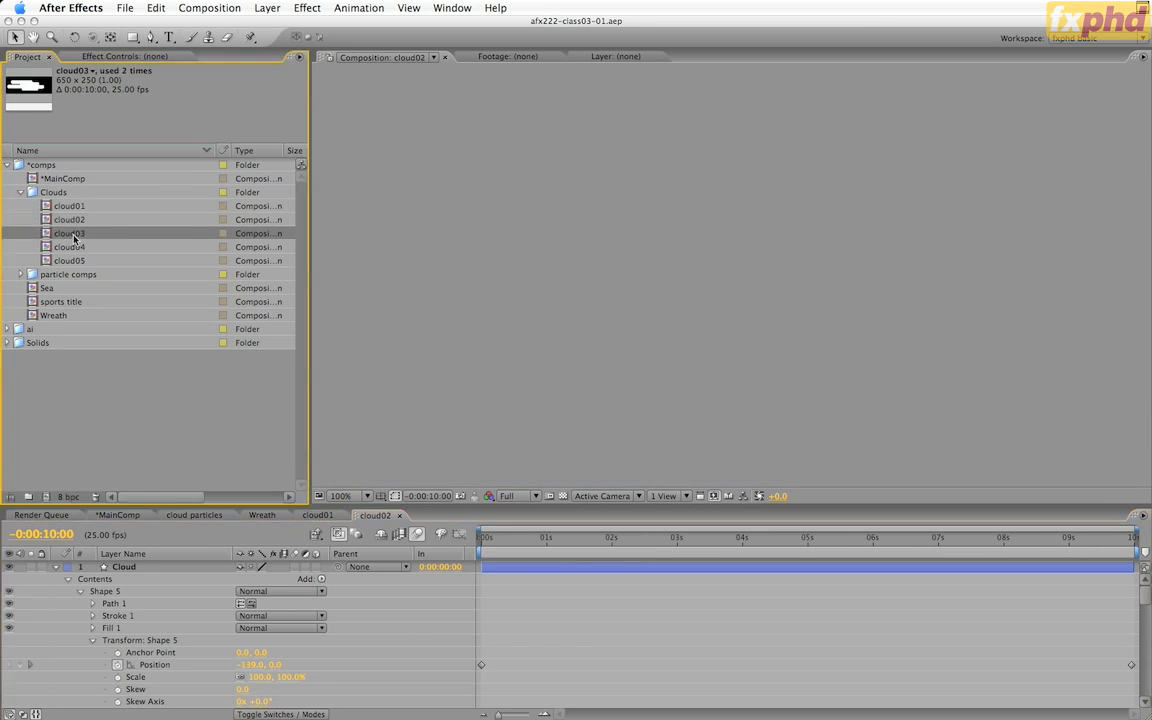
{"action": "left_click_drag", "start_coordinate": [497, 541], "coordinate": [860, 547]}
{"action": "left_click_drag", "start_coordinate": [967, 622], "coordinate": [853, 625]}
{"action": "key", "text": "super+w"}
{"action": "mouse_move", "coordinate": [507, 545]}
{"action": "left_mouse_down"}
{"action": "mouse_move", "coordinate": [1138, 530]}
{"action": "mouse_move", "coordinate": [481, 504]}
{"action": "mouse_move", "coordinate": [1023, 540]}
{"action": "mouse_move", "coordinate": [520, 540]}
{"action": "left_mouse_up"}
{"action": "key", "text": "super+w"}
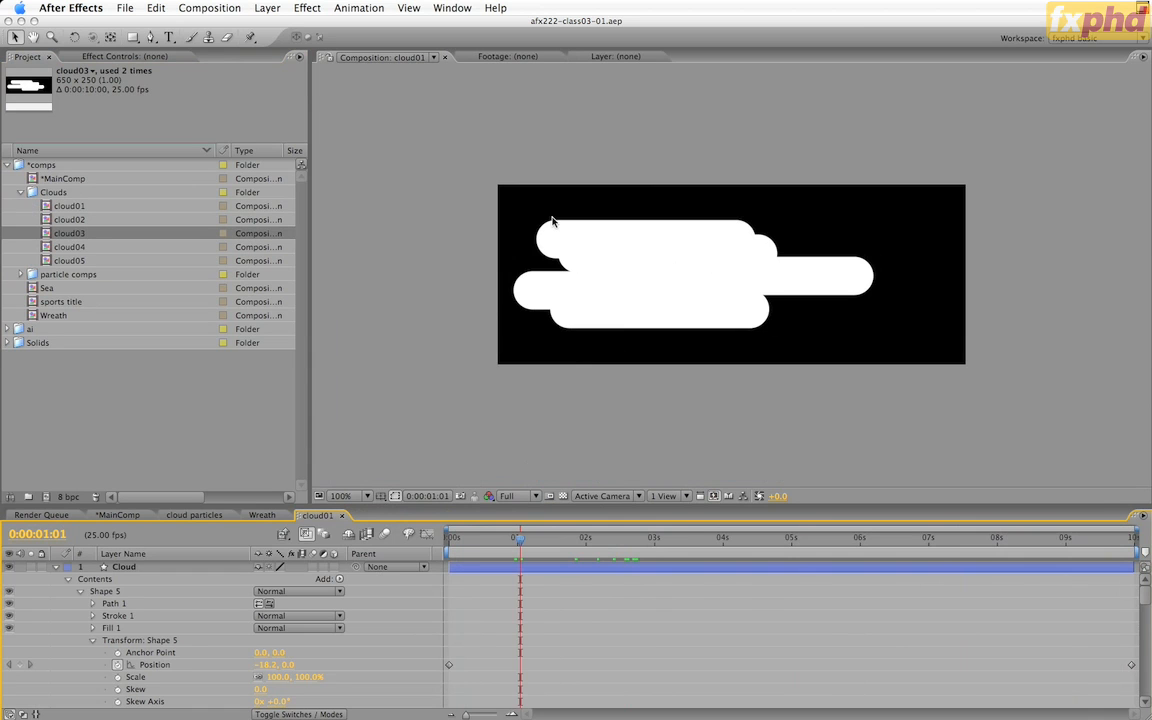
- Try moving the Shape 5 line in the cloud01 composition, and undo the move
{"action": "left_click", "coordinate": [100, 591]}
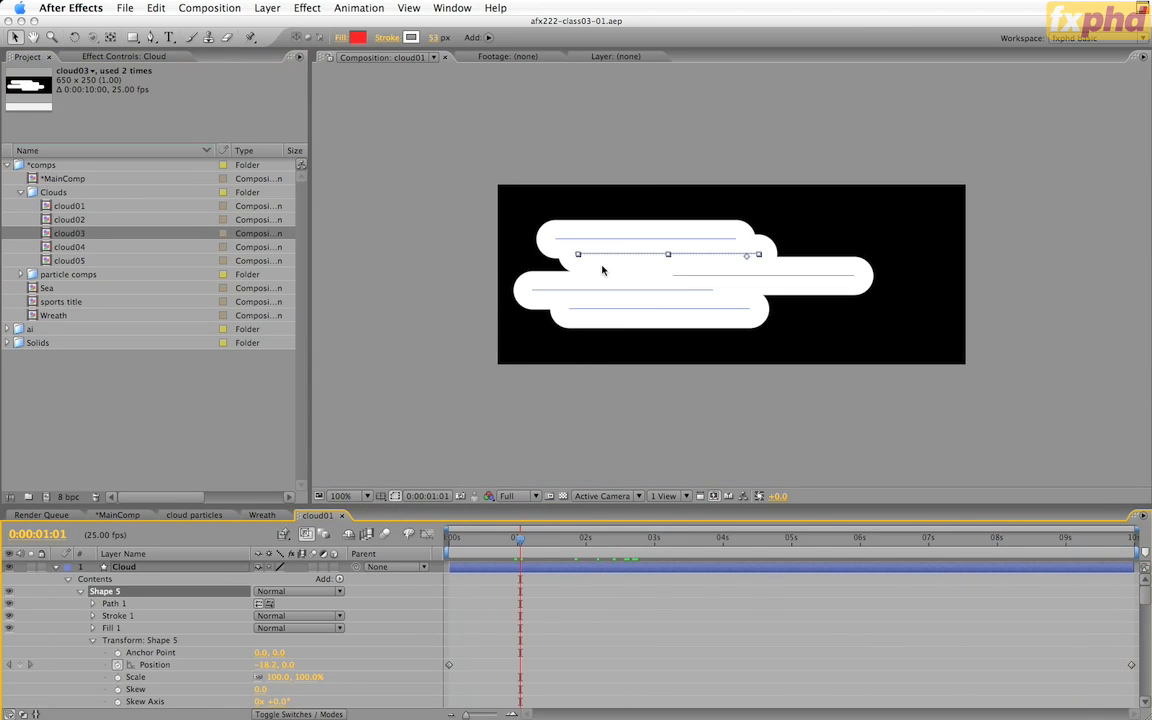
{"action": "left_click_drag", "start_coordinate": [612, 256], "coordinate": [695, 227]}
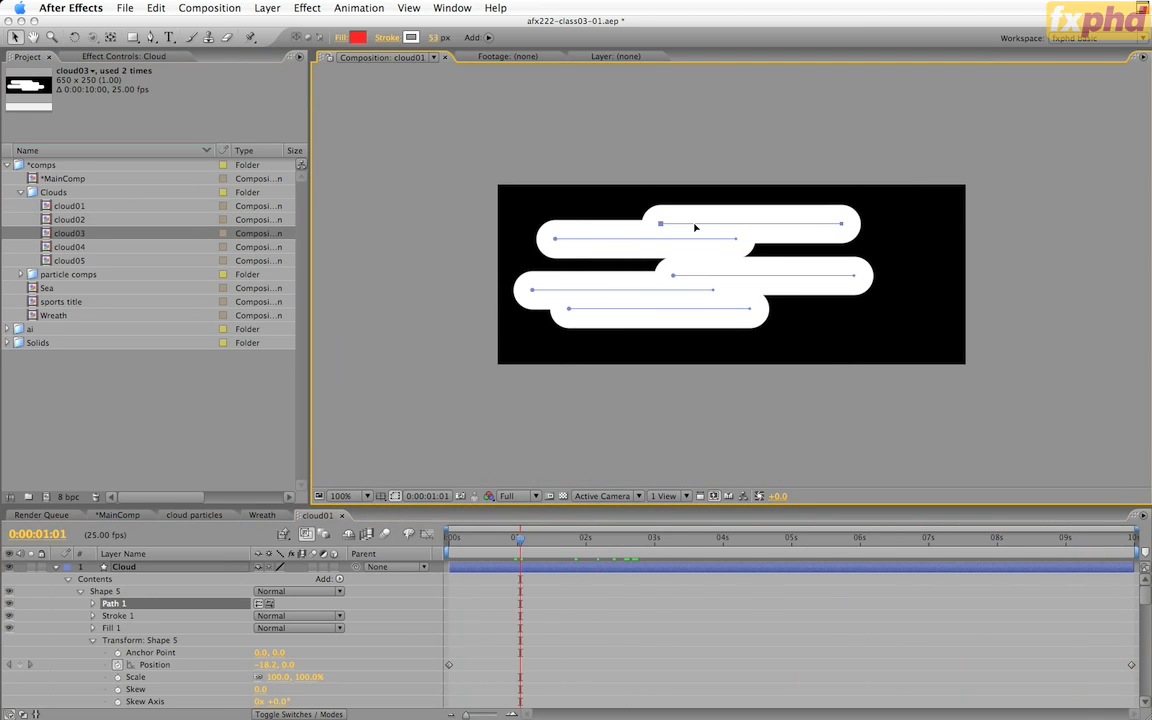
{"action": "key", "text": "super+z"}
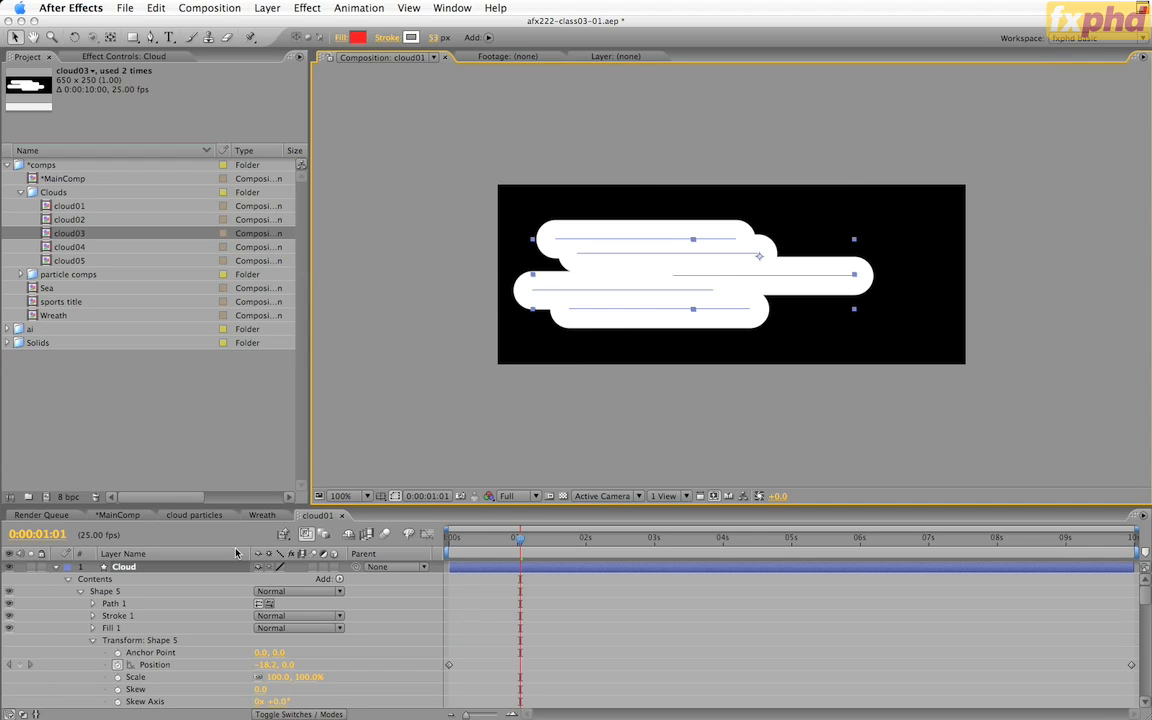
- Close cloud01, and review the five sequenced cloud layers in the cloud particles composition from 0:00:00:00 before closing it
{"action": "left_click", "coordinate": [341, 516]}
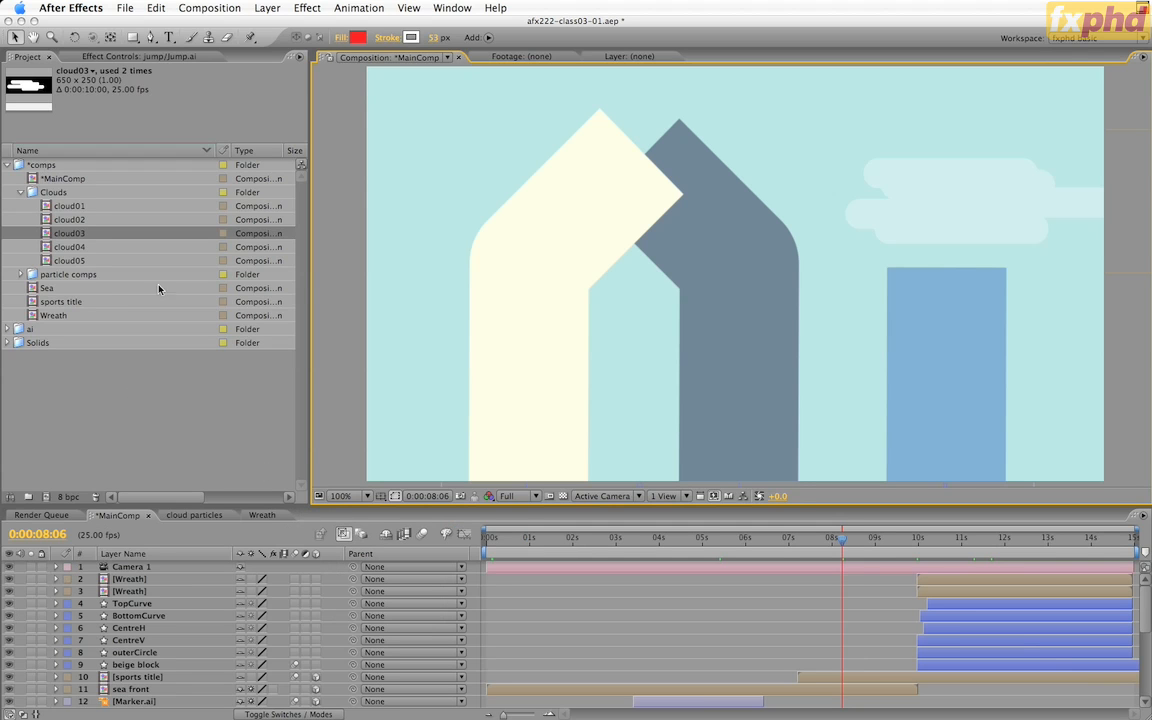
{"action": "left_click", "coordinate": [20, 192]}
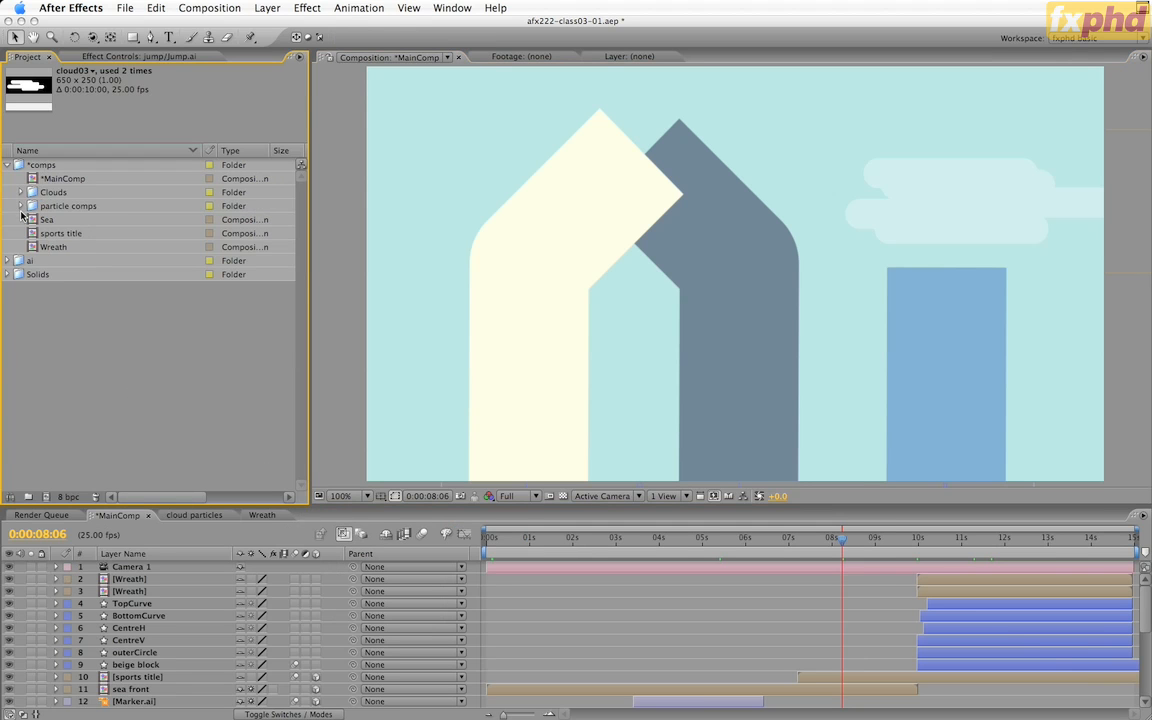
{"action": "left_click", "coordinate": [20, 206]}
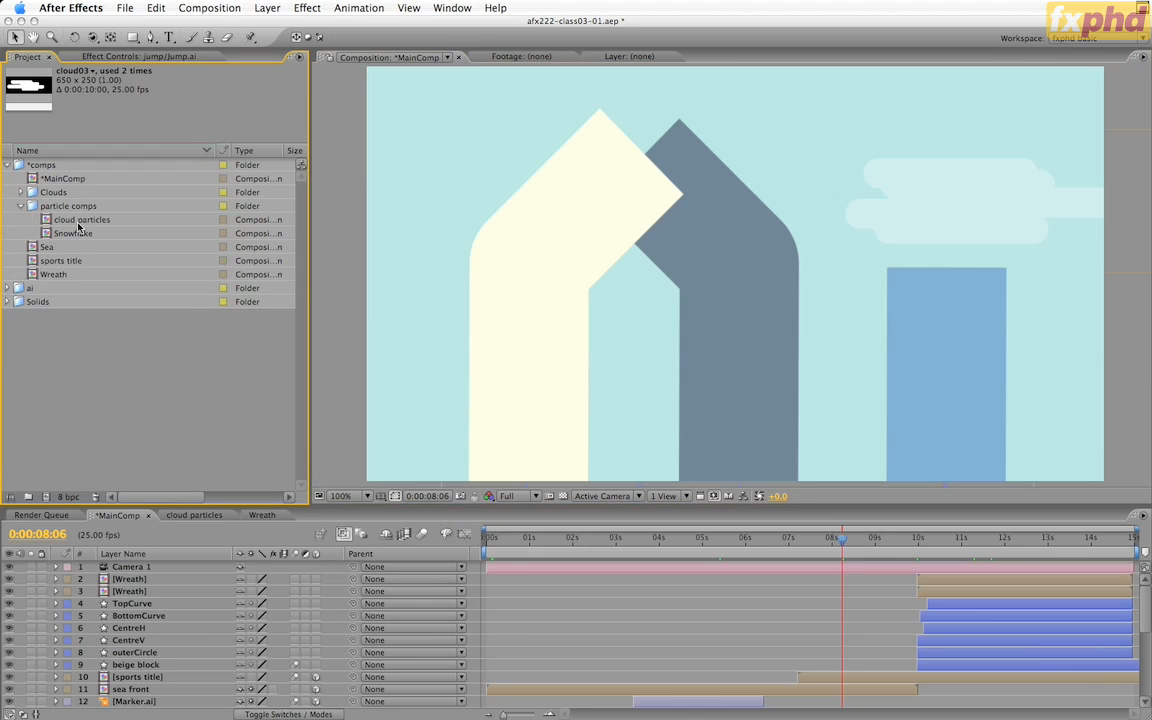
{"action": "double_click", "coordinate": [86, 220]}
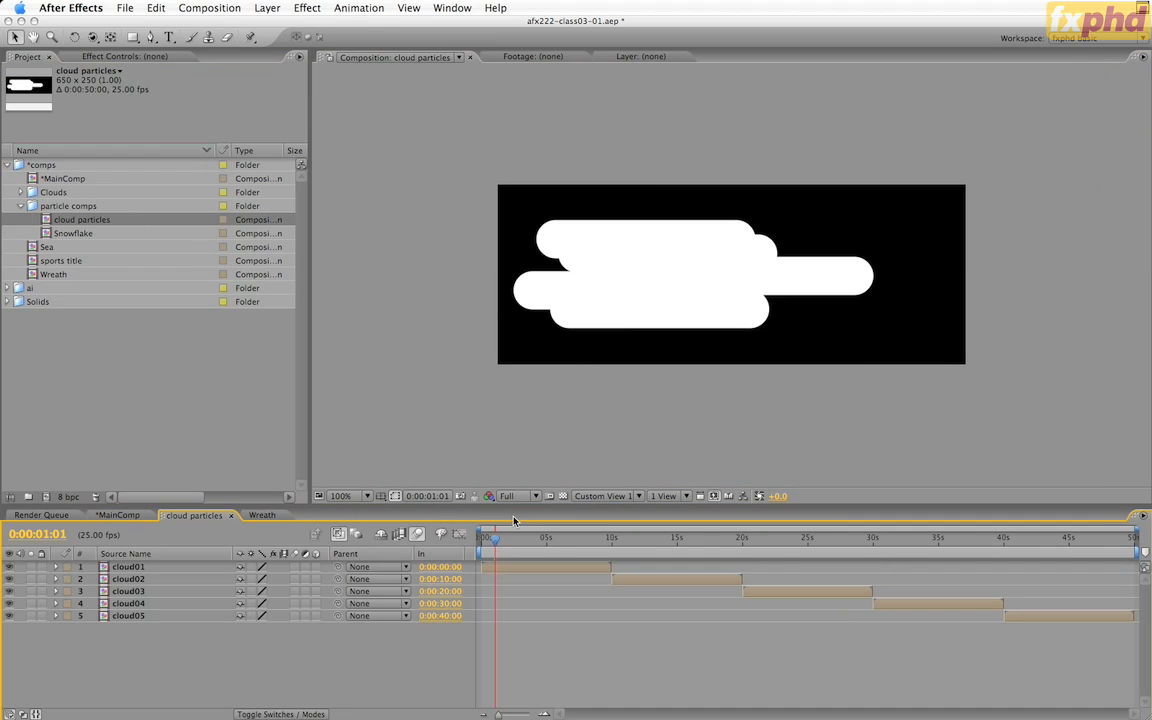
{"action": "left_click_drag", "start_coordinate": [495, 538], "coordinate": [407, 572]}
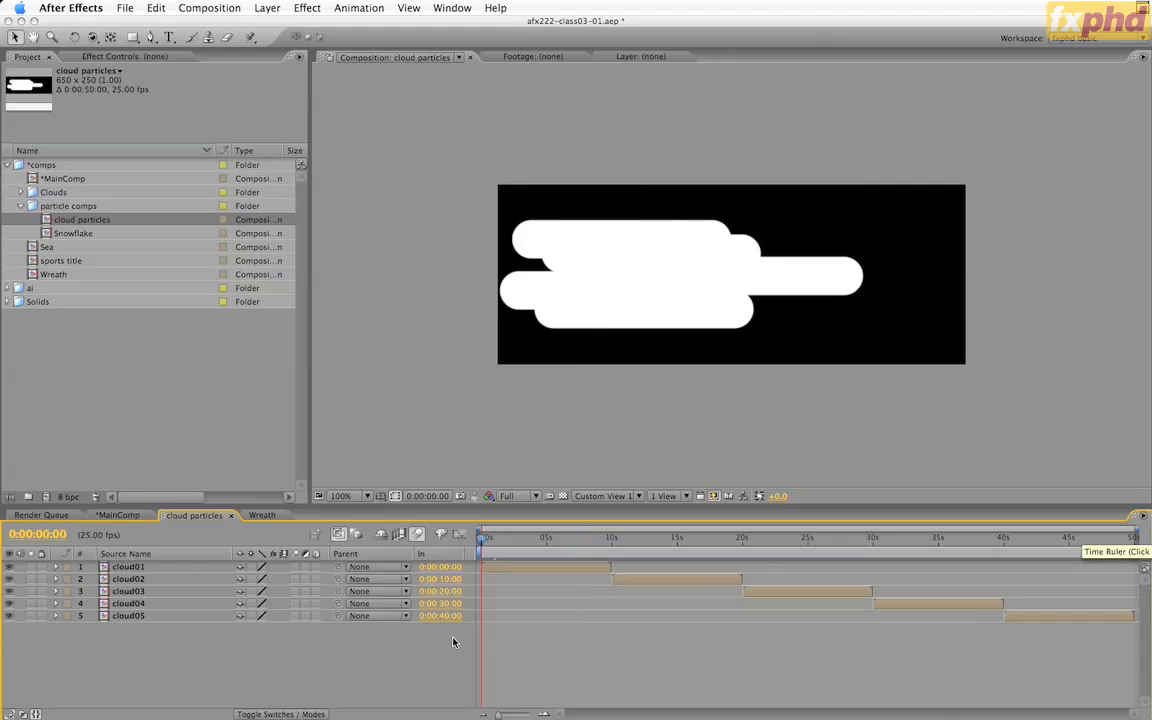
{"action": "left_click", "coordinate": [229, 516]}
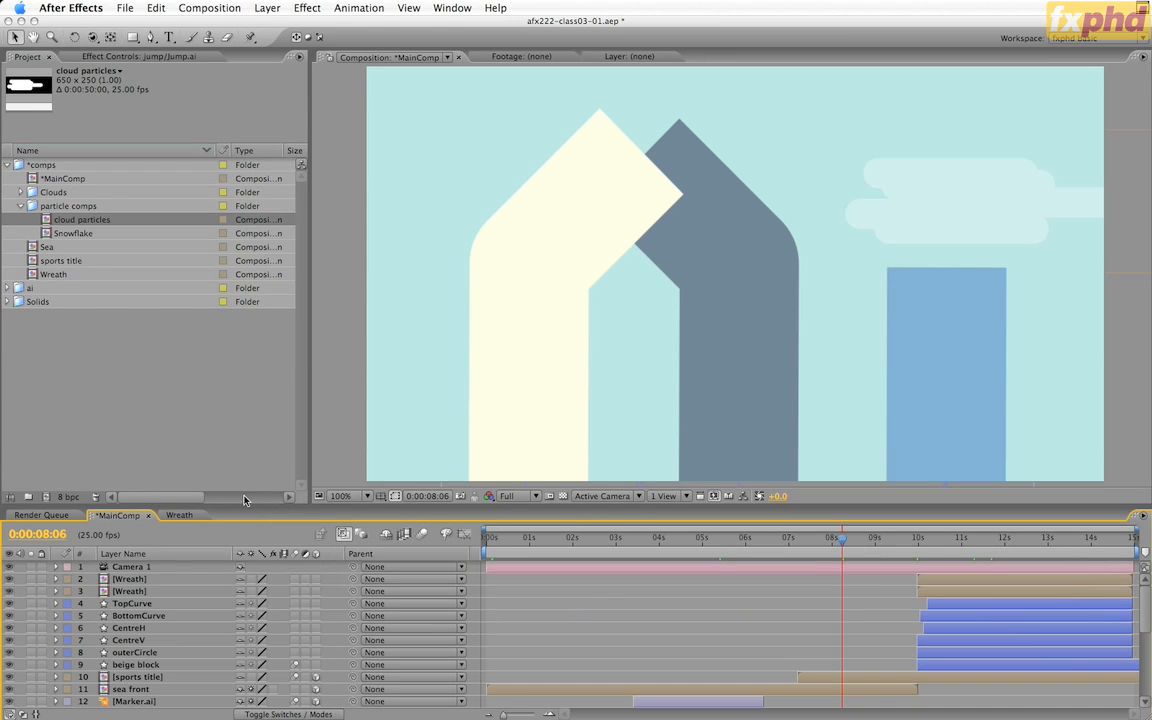
- Hide the shy layers in *MainComp, and add cloud particles beneath the background layer with its visibility off
{"action": "left_click_drag", "start_coordinate": [225, 506], "coordinate": [278, 338]}
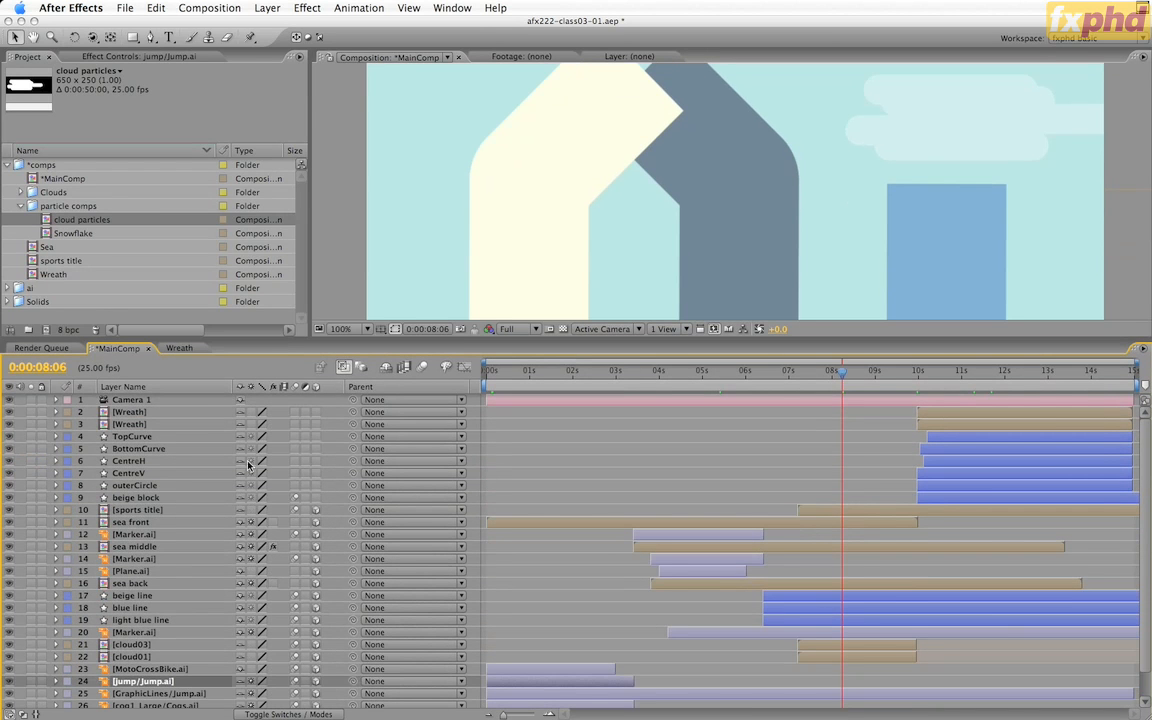
{"action": "left_click", "coordinate": [387, 369]}
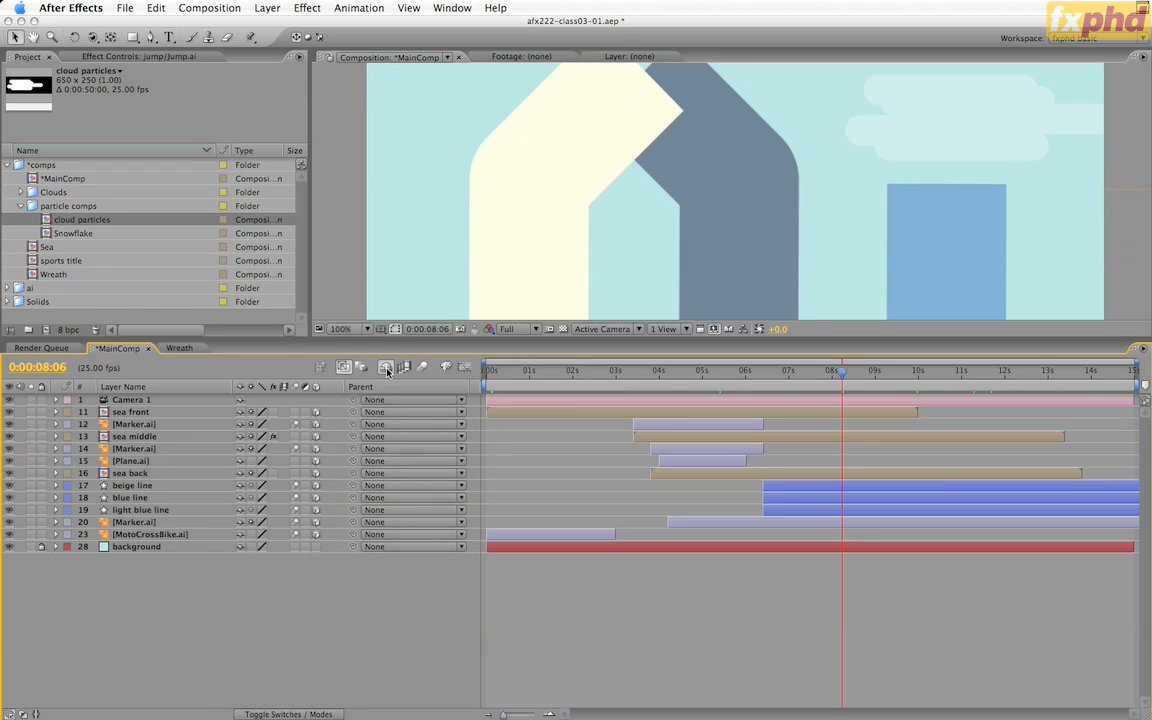
{"action": "left_click", "coordinate": [80, 220]}
{"action": "left_click_drag", "start_coordinate": [78, 206], "coordinate": [125, 575]}
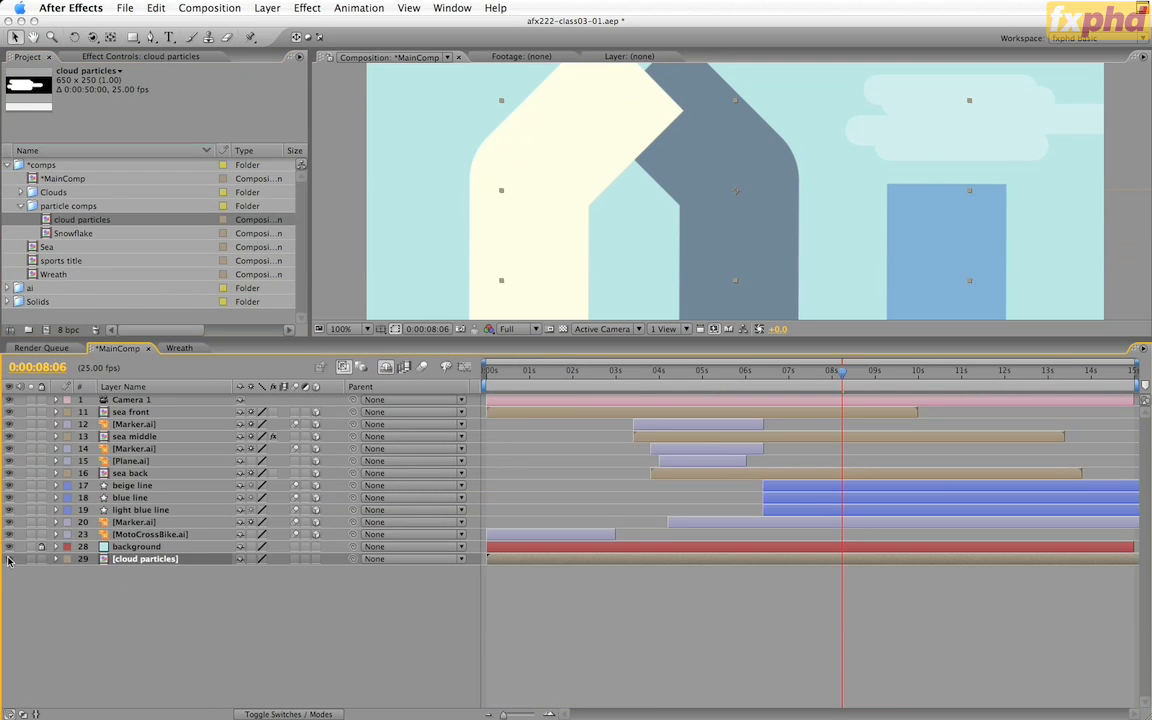
- Add Pale Cyan Solid 1 directly above the background layer in *MainComp, and rename the new layer Particular Clouds
{"action": "left_click", "coordinate": [7, 301]}
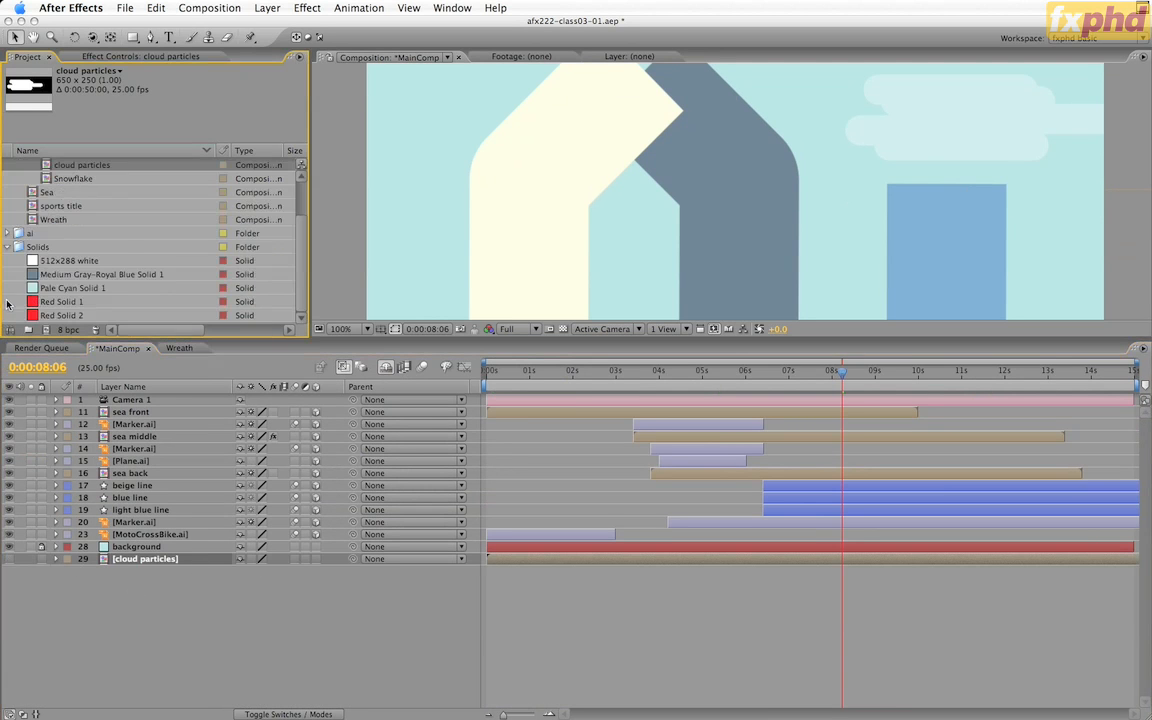
{"action": "left_click", "coordinate": [64, 290]}
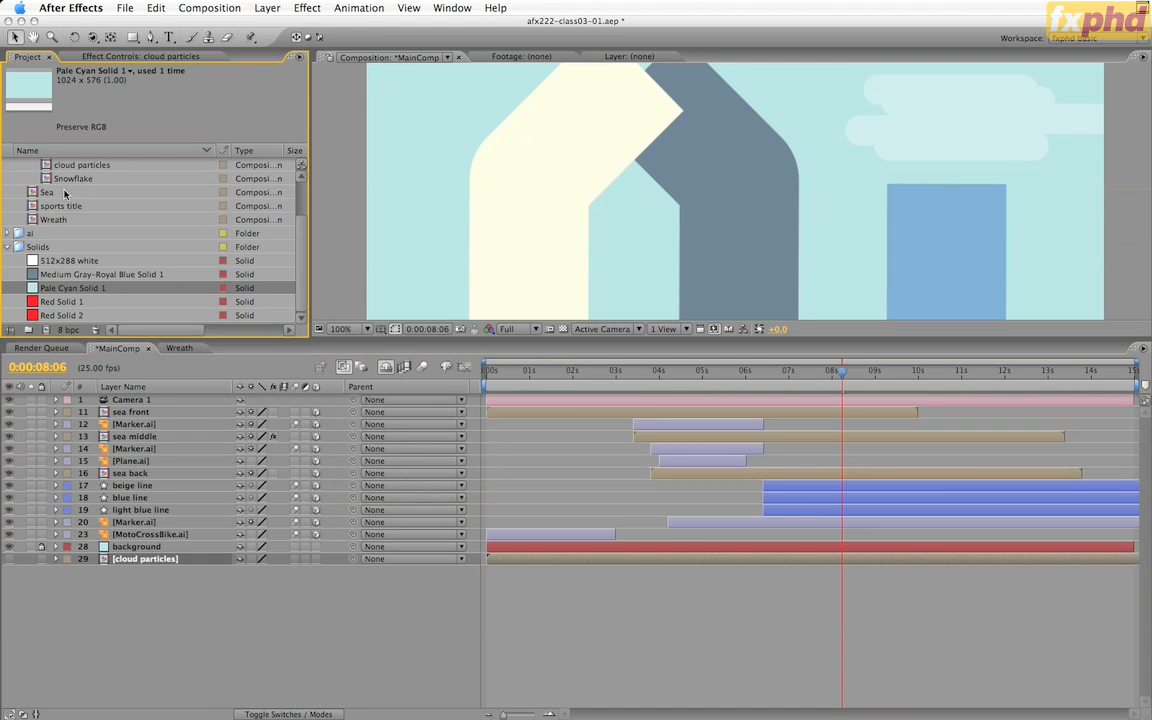
{"action": "left_click_drag", "start_coordinate": [61, 290], "coordinate": [100, 546]}
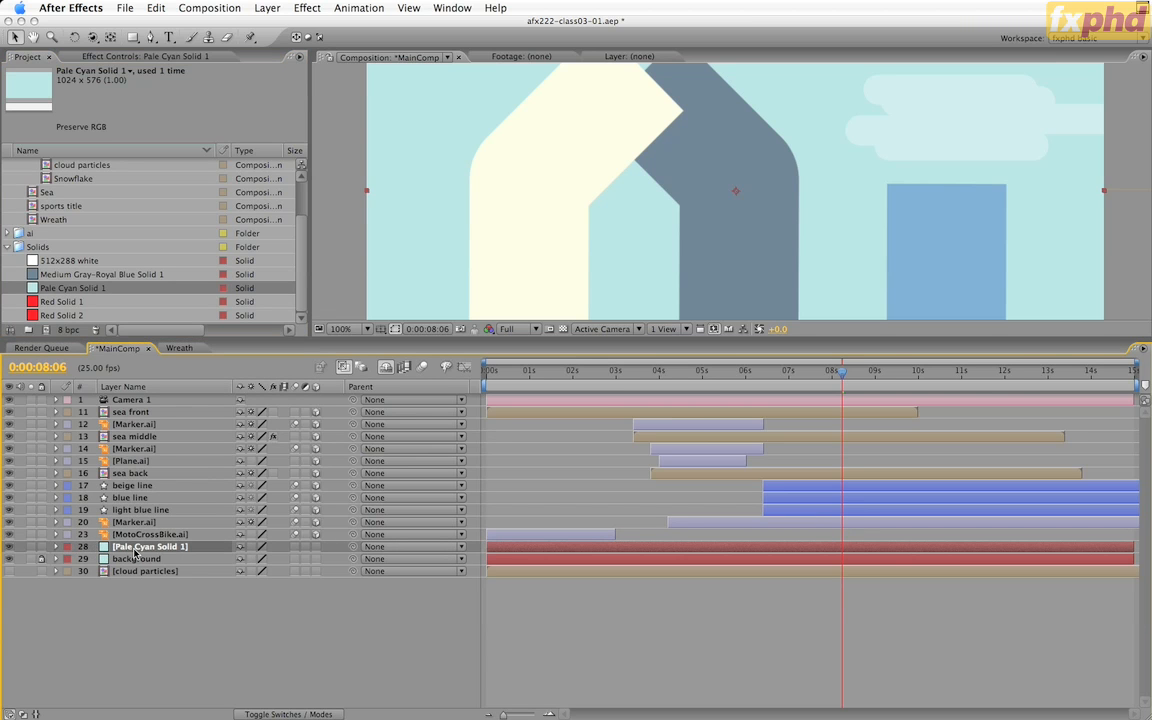
{"action": "type", "text": "Particular Clouds"}
{"action": "key", "text": "Return"}
- Apply Trapcode Particular to the Particular Clouds layer, and preview its particle emission in the effect's interactive preview
{"action": "left_click", "coordinate": [303, 7]}
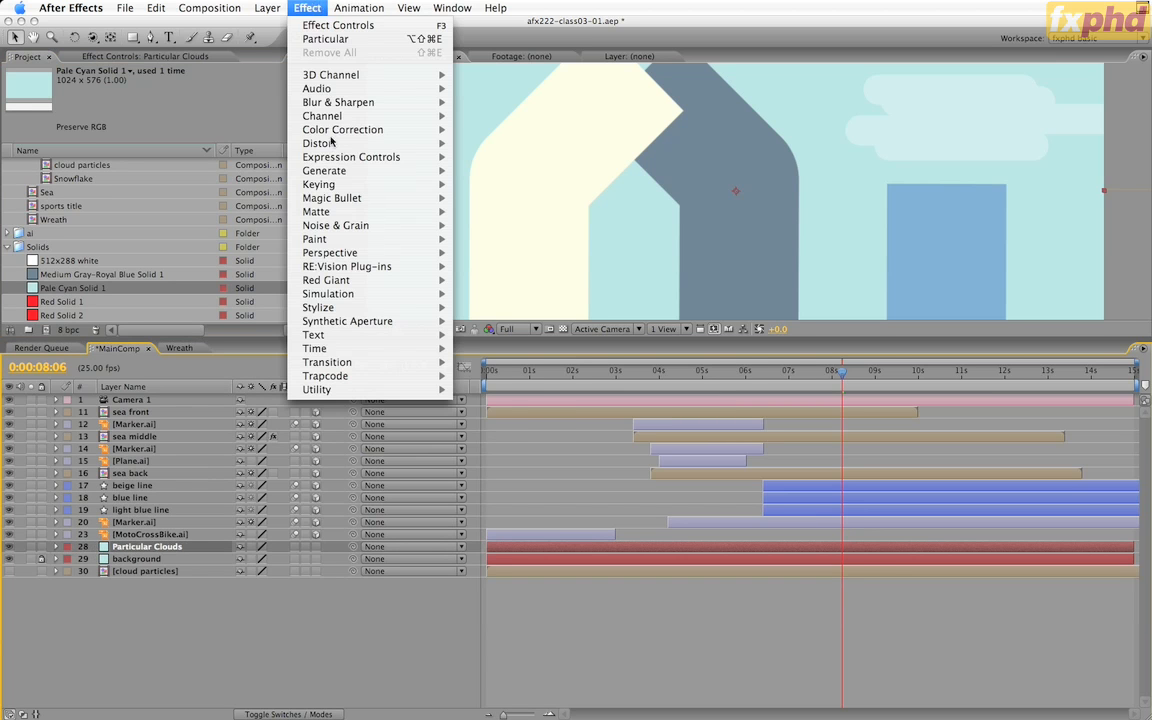
{"action": "mouse_move", "coordinate": [330, 376]}
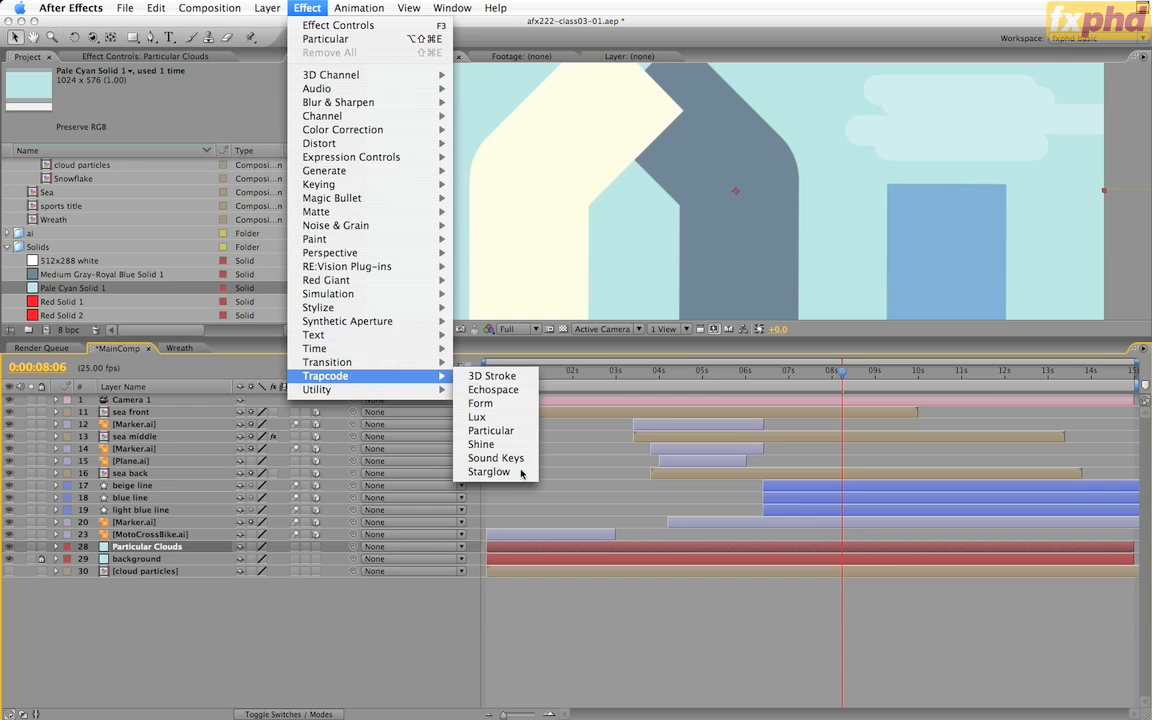
{"action": "left_click", "coordinate": [510, 431]}
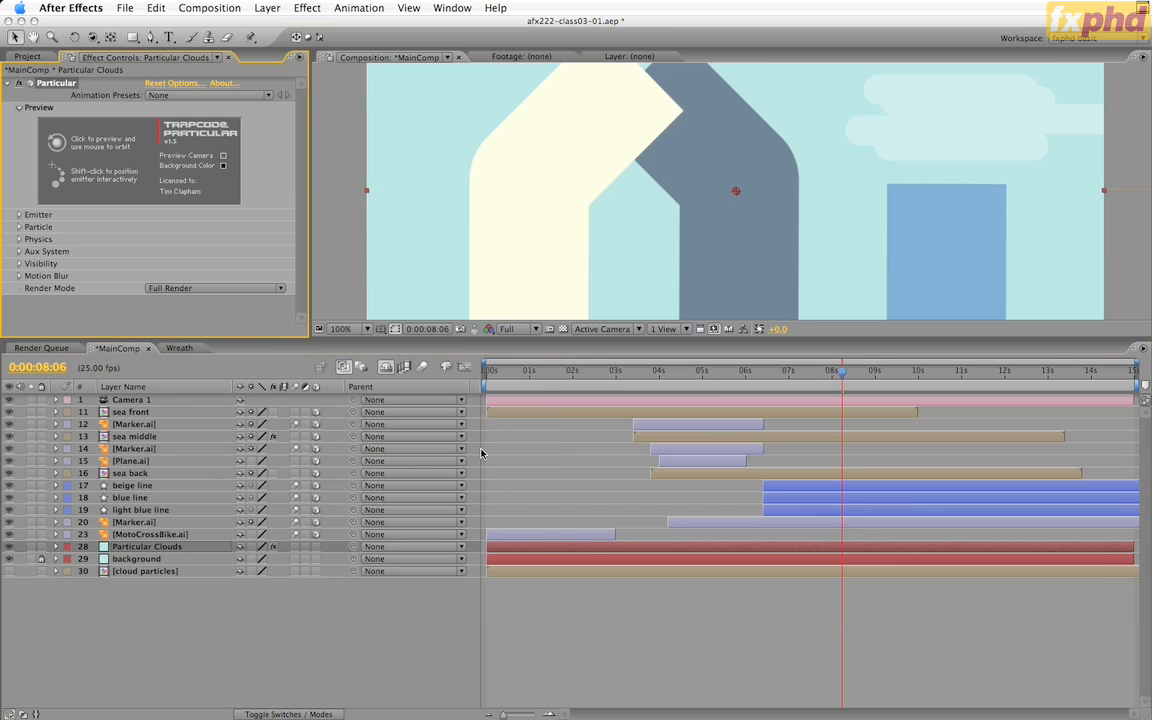
{"action": "left_click", "coordinate": [101, 157]}
{"action": "left_click_drag", "start_coordinate": [99, 160], "coordinate": [48, 180]}
- Keyframe the emitter's Particles/sec at 75 on frame 0:00:00:00 and 0 on frame 0:00:00:01
{"action": "key", "text": "Home"}
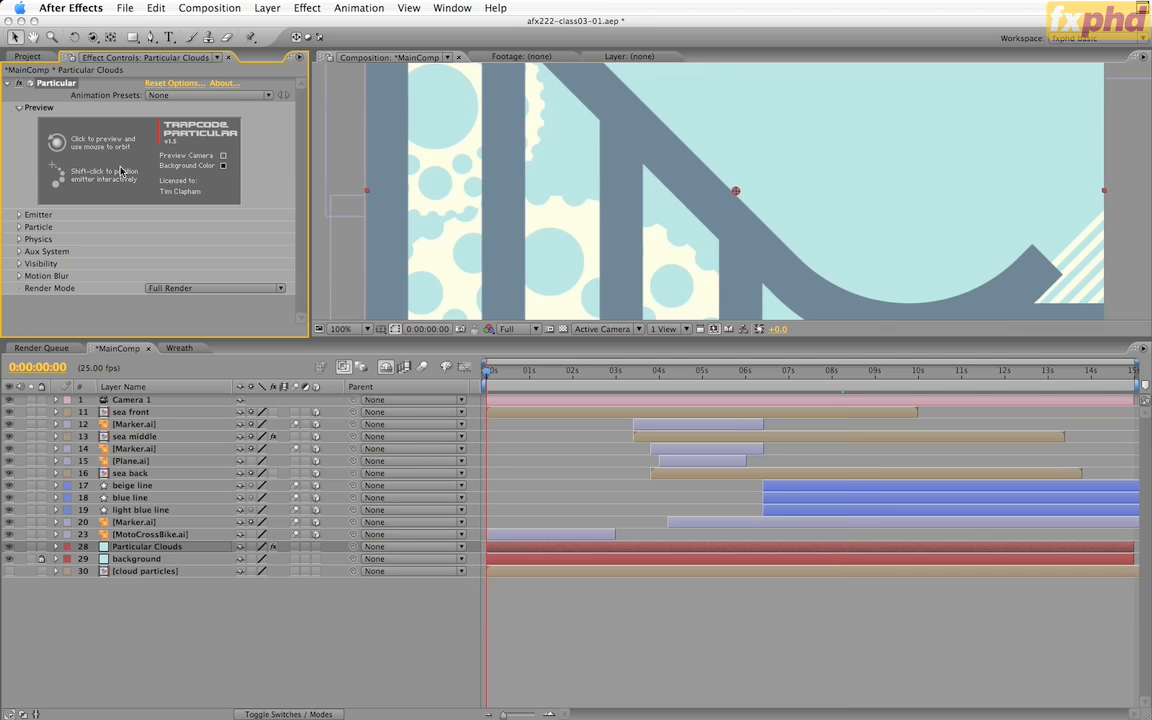
{"action": "left_click", "coordinate": [19, 214]}
{"action": "scroll", "coordinate": [110, 190], "scroll_direction": "down", "scroll_amount": 3}
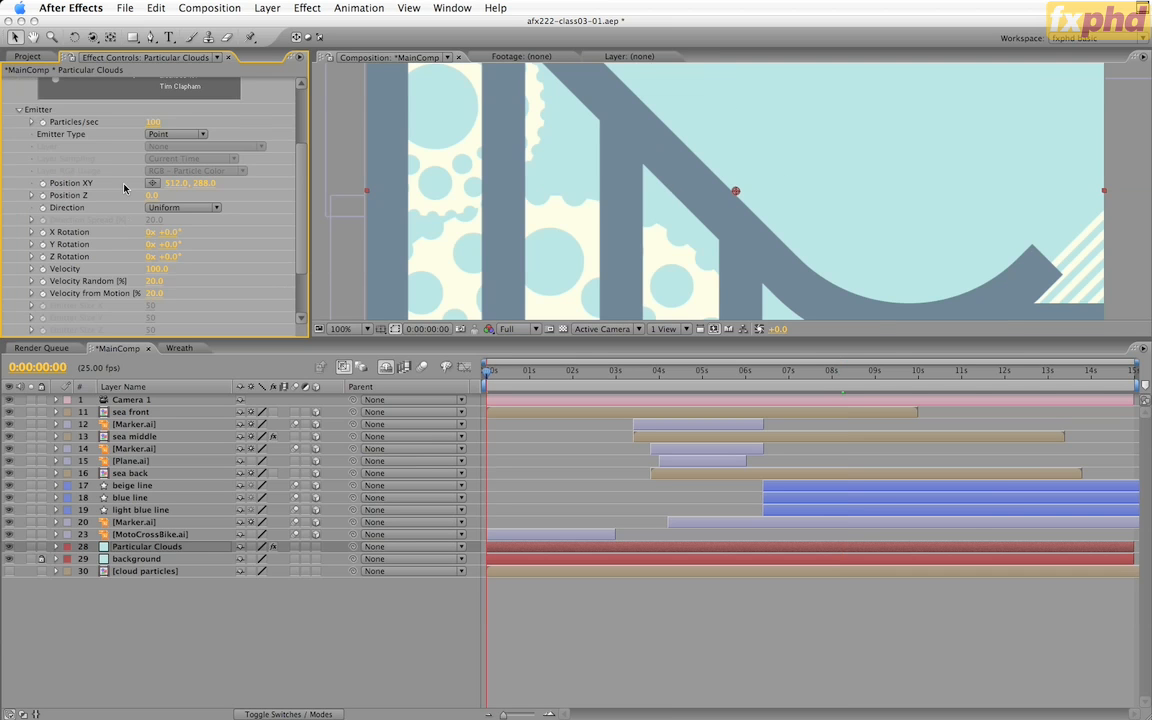
{"action": "left_click", "coordinate": [154, 121]}
{"action": "type", "text": "75"}
{"action": "left_click", "coordinate": [43, 122]}
{"action": "key", "text": "Page_Down"}
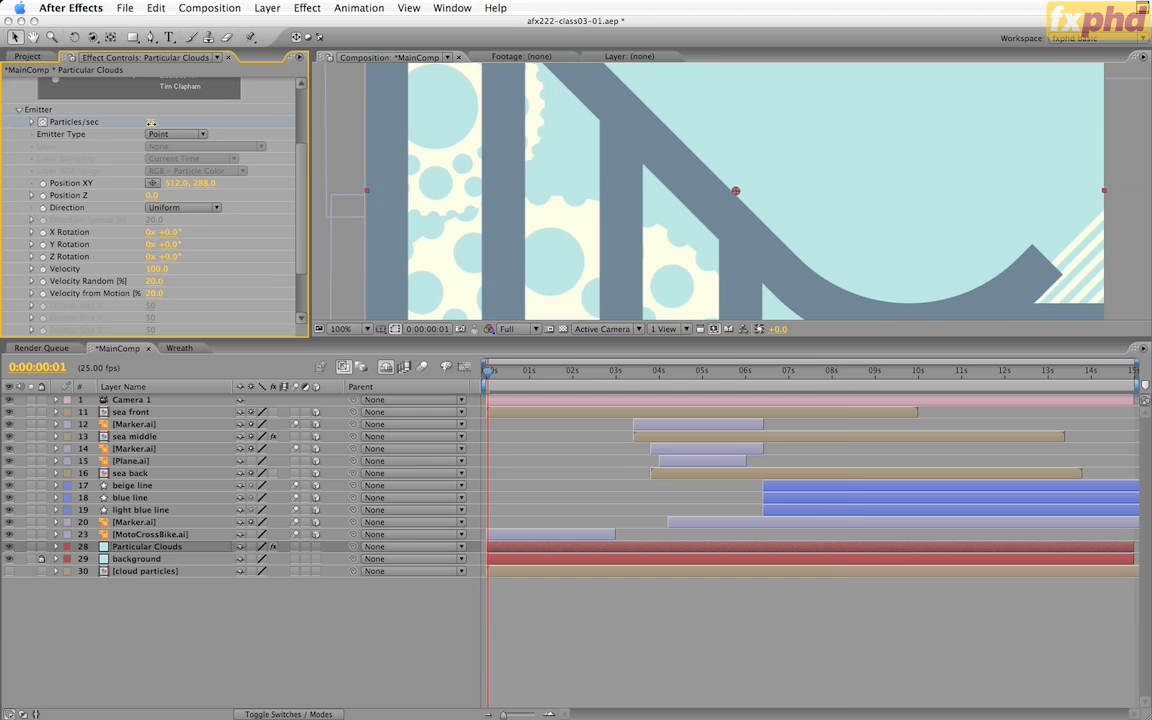
{"action": "left_click", "coordinate": [151, 122]}
{"action": "type", "text": "0"}
{"action": "key", "text": "Return"}
- Set the Emitter Type to Box, and return to 0:00:00:00
{"action": "left_click", "coordinate": [176, 134]}
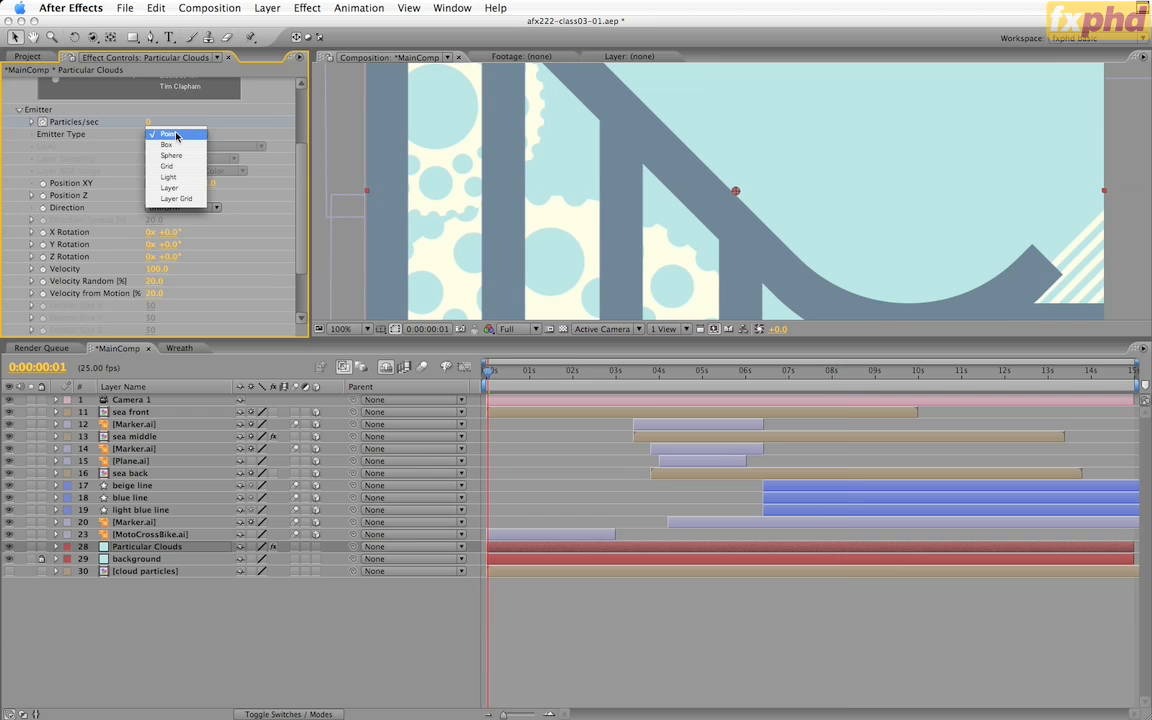
{"action": "left_click", "coordinate": [227, 133]}
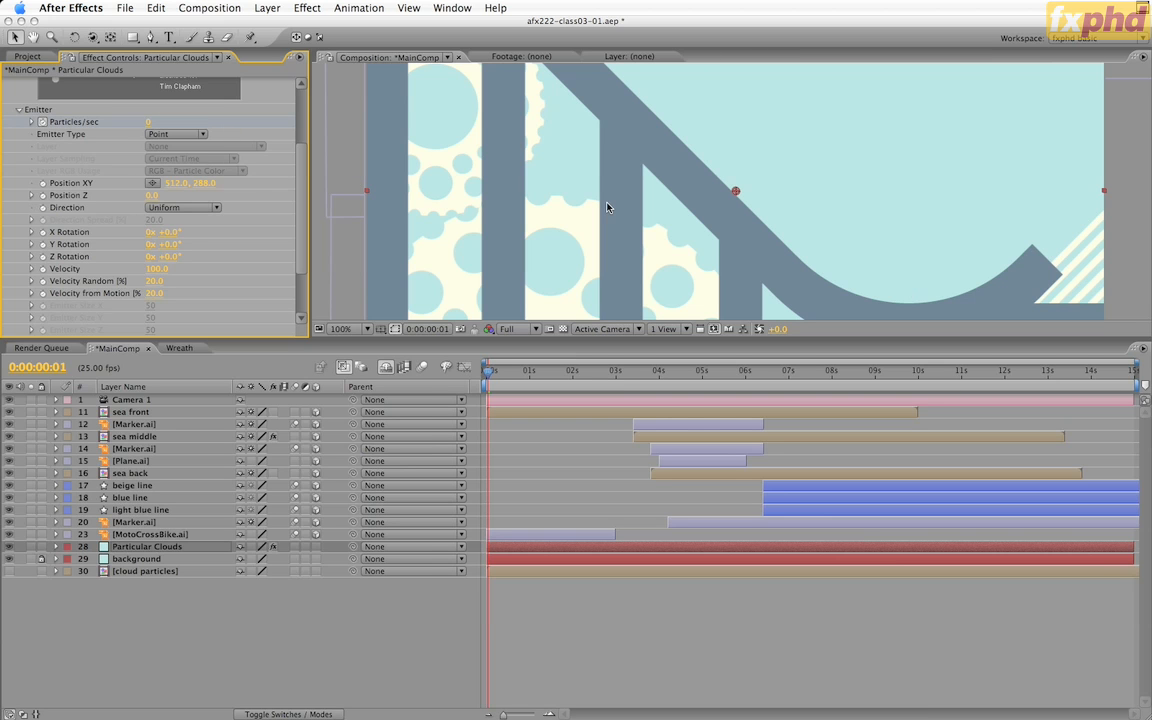
{"action": "left_click", "coordinate": [189, 140]}
{"action": "left_click", "coordinate": [186, 146]}
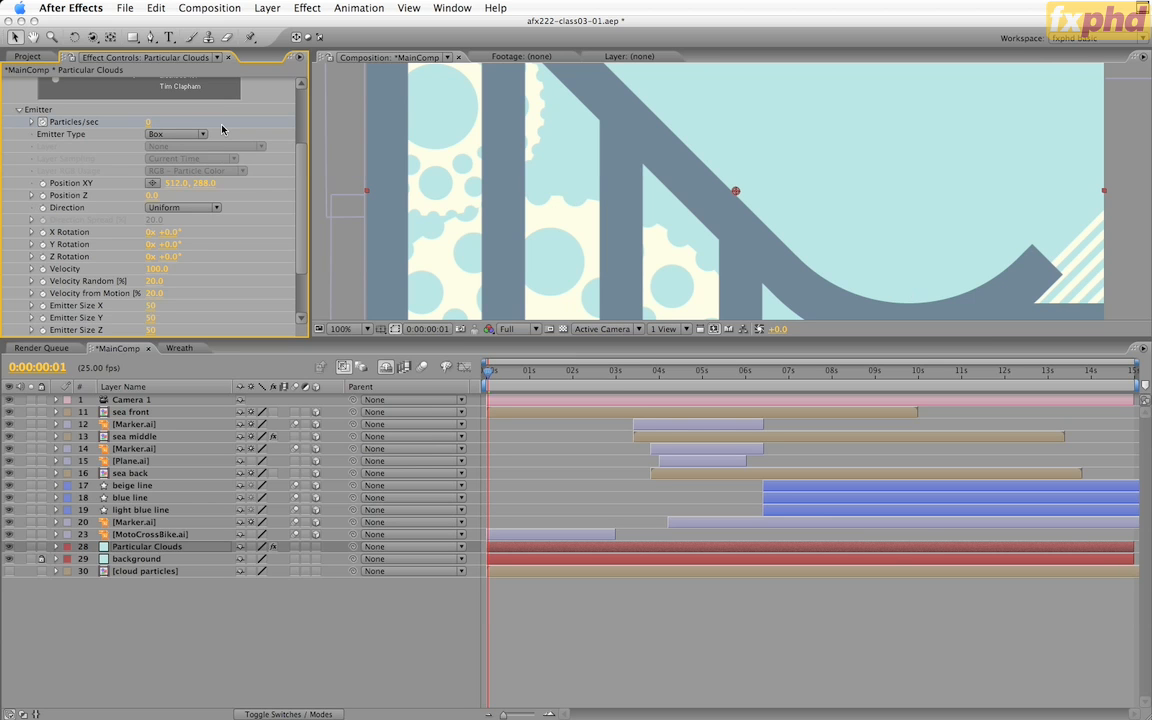
{"action": "scroll", "coordinate": [222, 128], "scroll_direction": "up", "scroll_amount": 2}
{"action": "key", "text": "Home"}
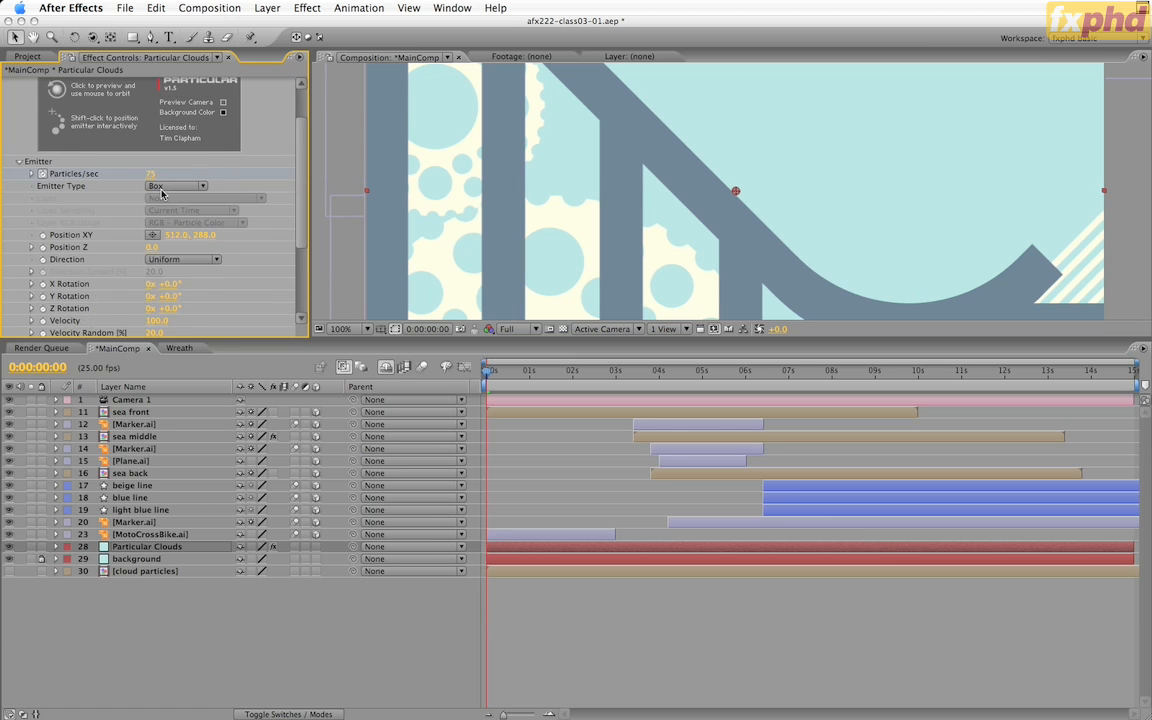
- Collapse the emitter settings, and set the particle Life to 10 seconds
{"action": "left_click", "coordinate": [18, 163]}
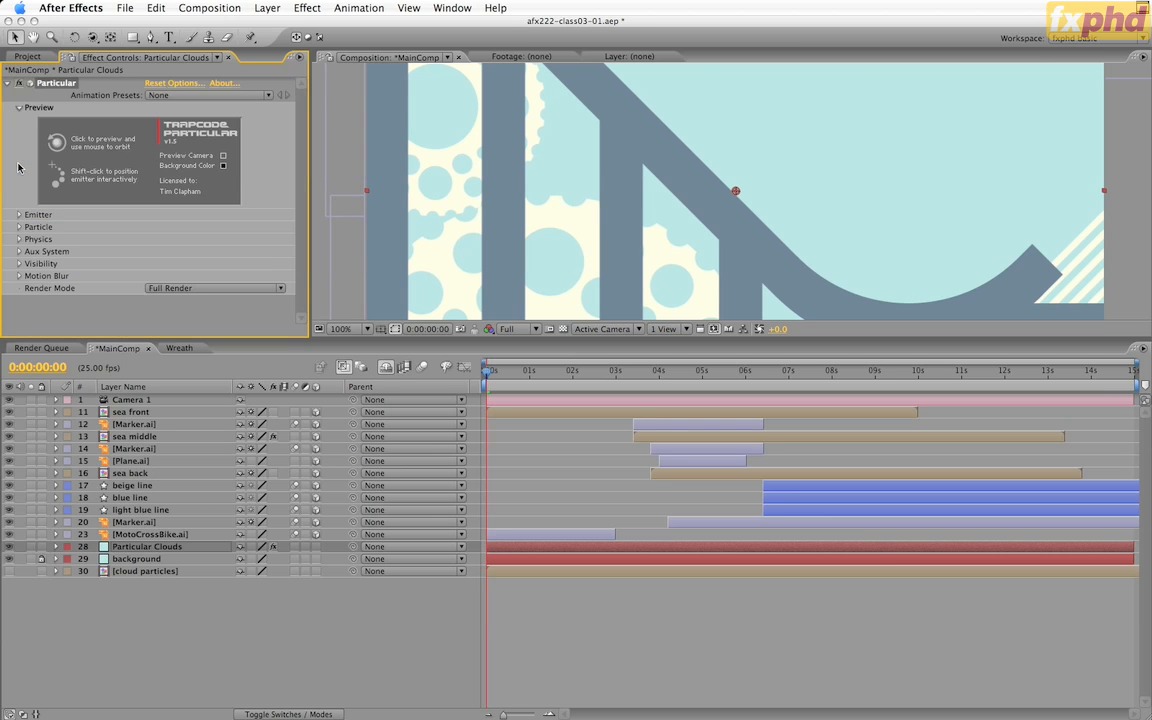
{"action": "left_click", "coordinate": [20, 231]}
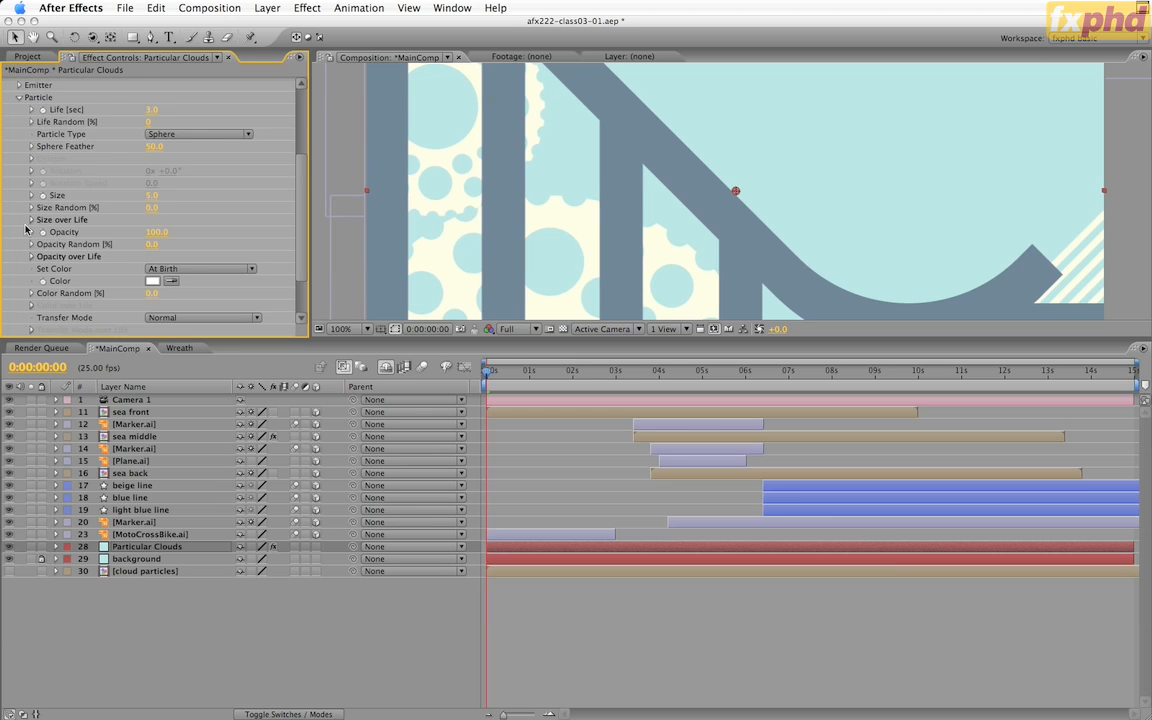
{"action": "scroll", "coordinate": [303, 185], "scroll_direction": "down", "scroll_amount": 1}
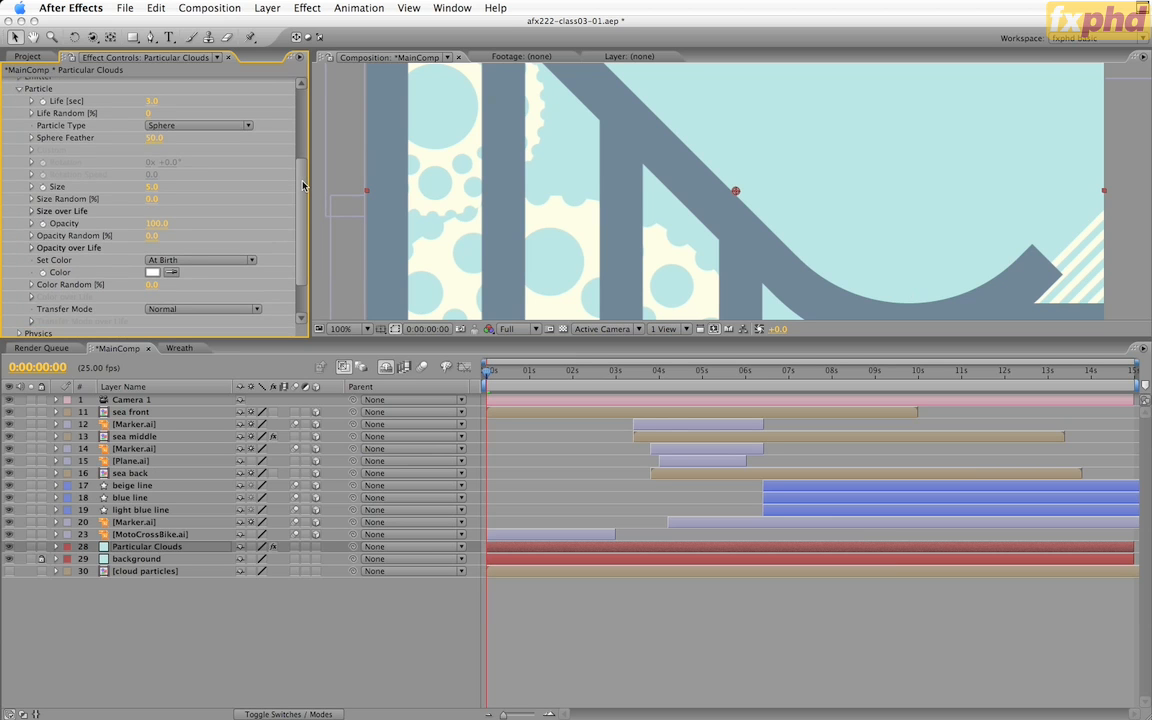
{"action": "scroll", "coordinate": [303, 185], "scroll_direction": "up", "scroll_amount": 5}
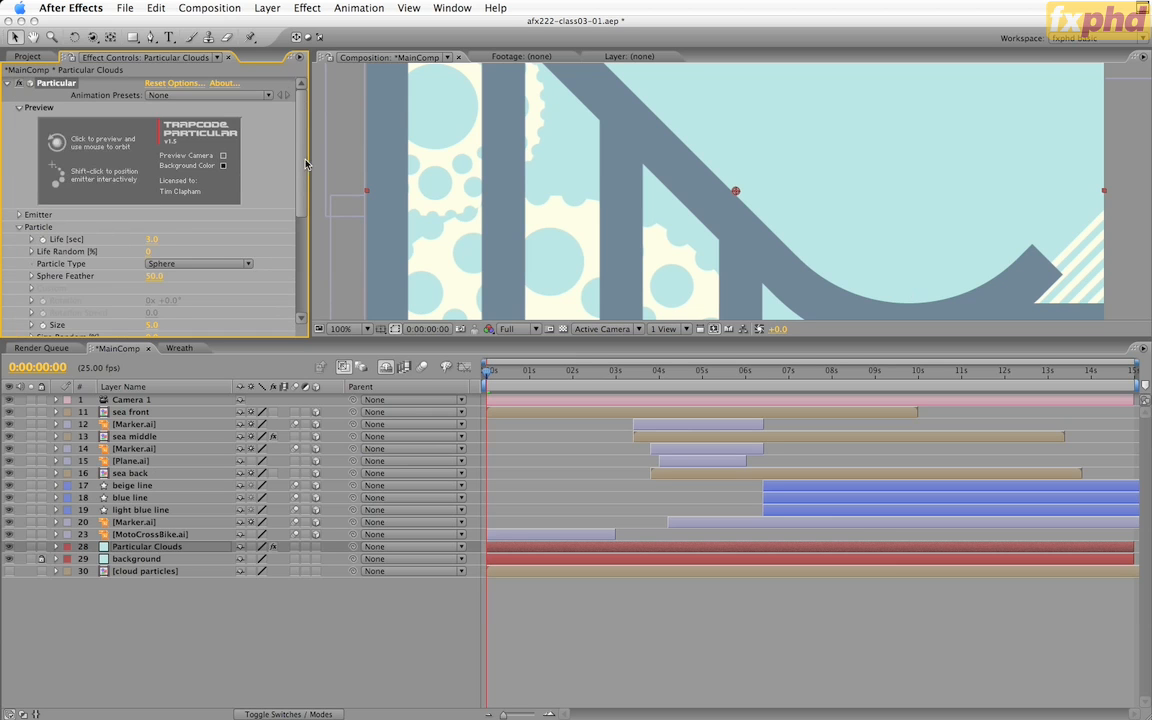
{"action": "scroll", "coordinate": [297, 213], "scroll_direction": "down", "scroll_amount": 3}
{"action": "scroll", "coordinate": [297, 213], "scroll_direction": "down", "scroll_amount": 3}
{"action": "scroll", "coordinate": [250, 200], "scroll_direction": "up", "scroll_amount": 2}
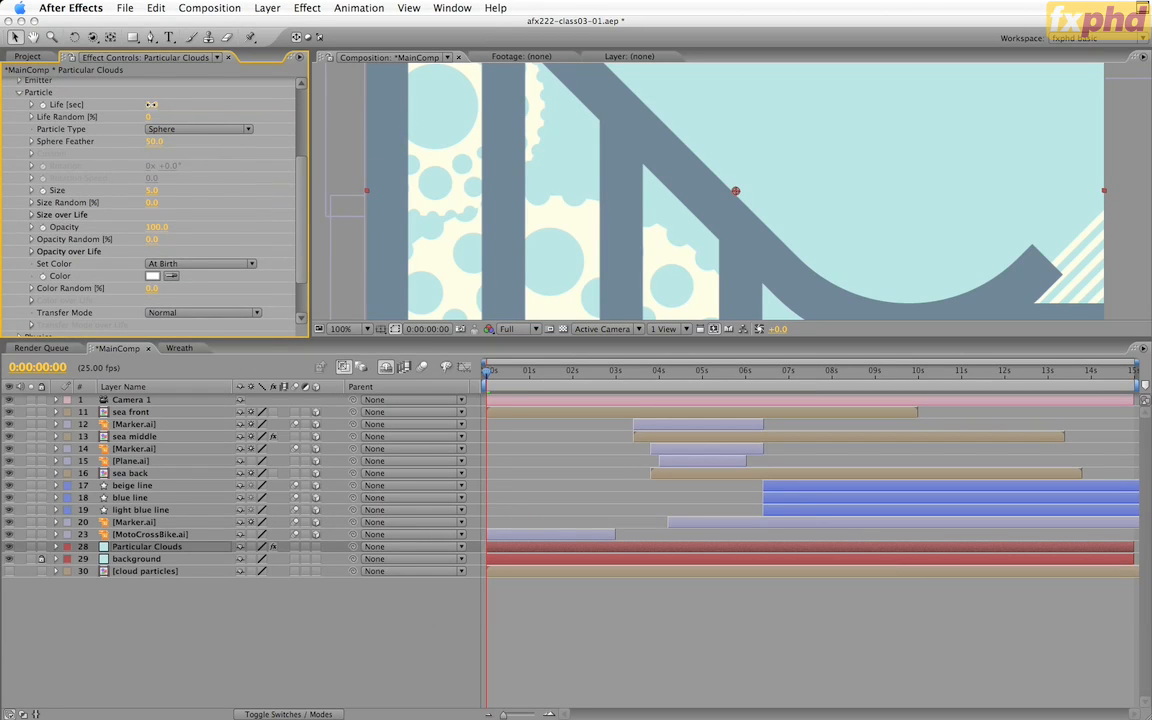
{"action": "left_click", "coordinate": [150, 104]}
{"action": "type", "text": "15"}
{"action": "key", "text": "Return"}
- Set the Particle Type to Custom, using the cloud particles layer as the source, and accept the layer-size warning
{"action": "left_click", "coordinate": [217, 130]}
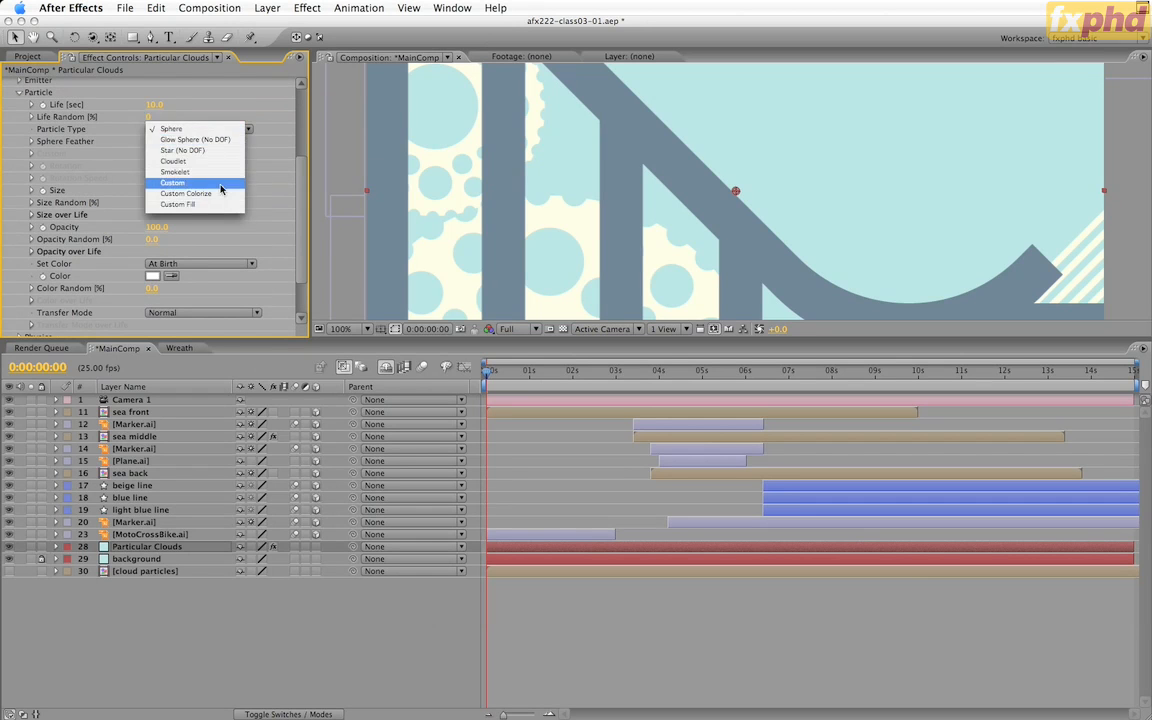
{"action": "left_click", "coordinate": [223, 188]}
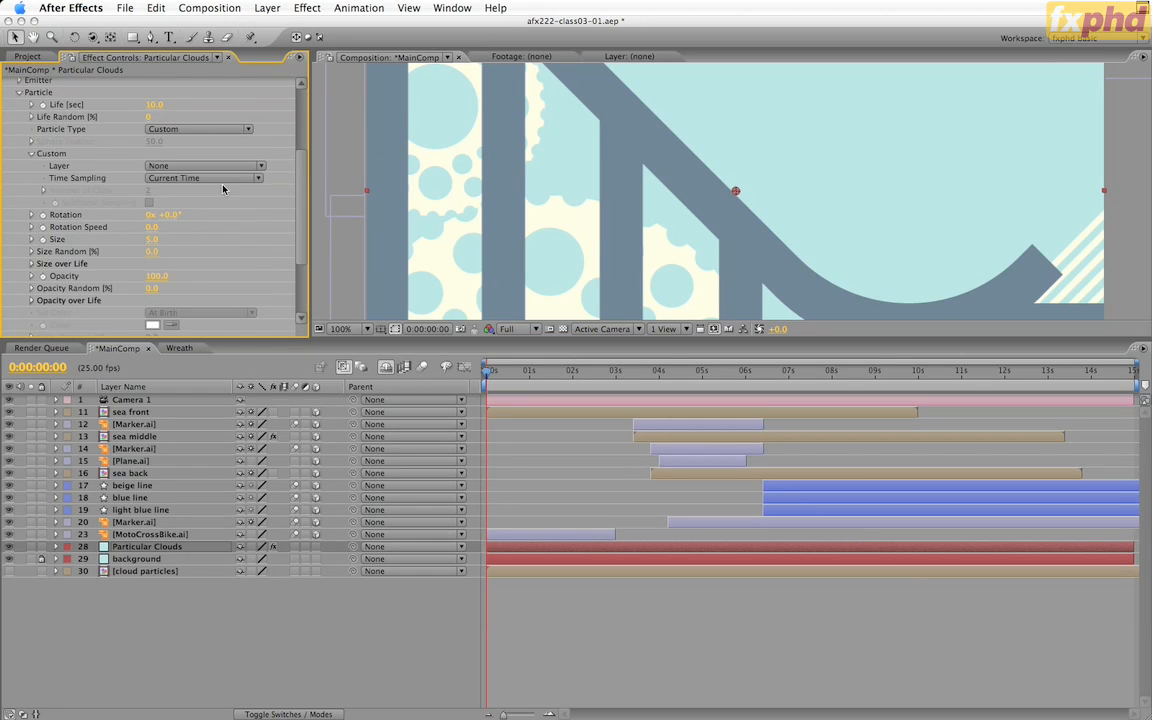
{"action": "left_click", "coordinate": [170, 165]}
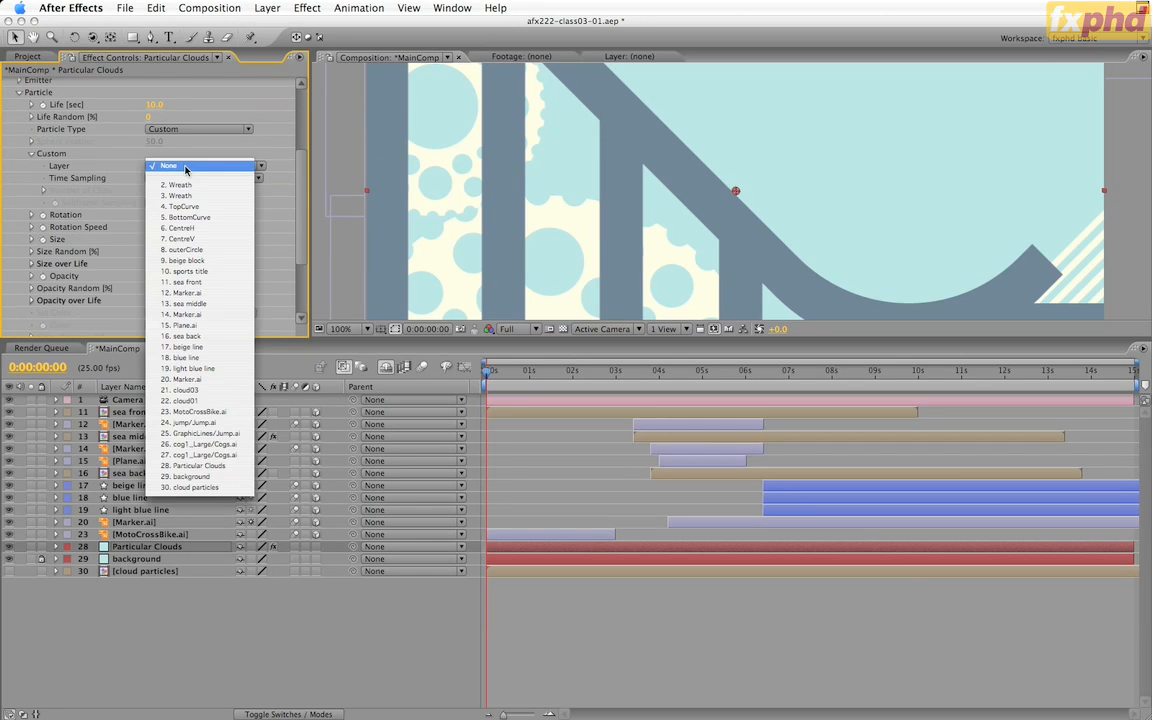
{"action": "left_click", "coordinate": [196, 488]}
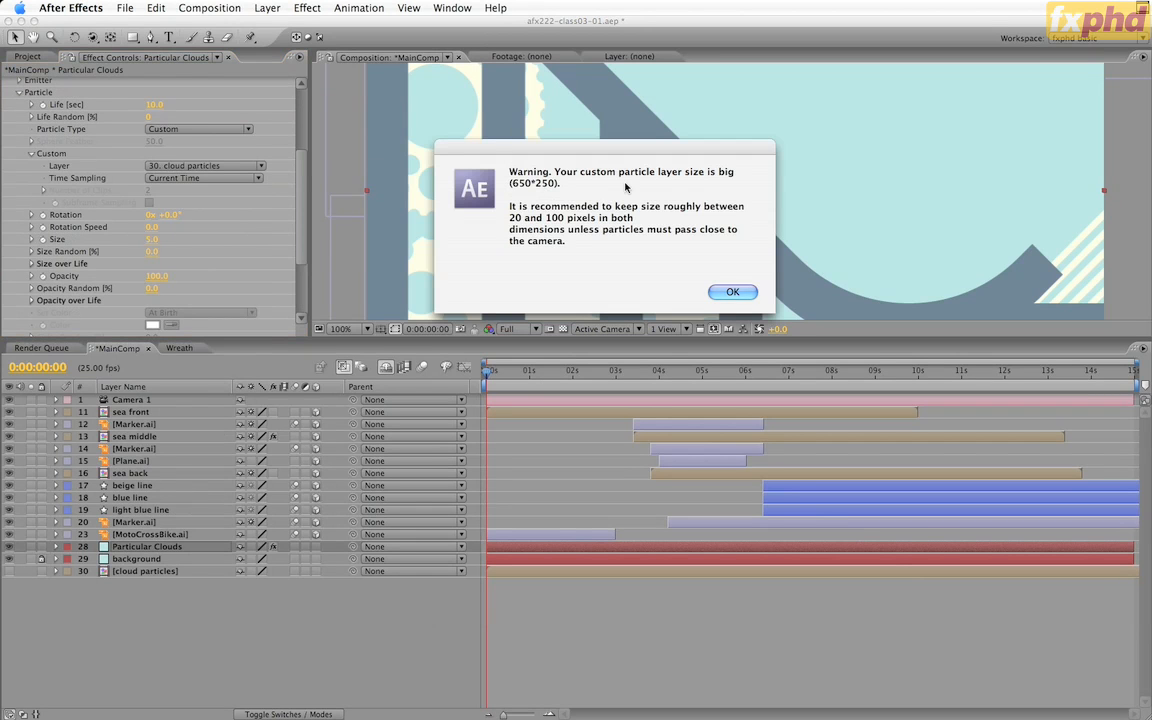
{"action": "left_click", "coordinate": [734, 292]}
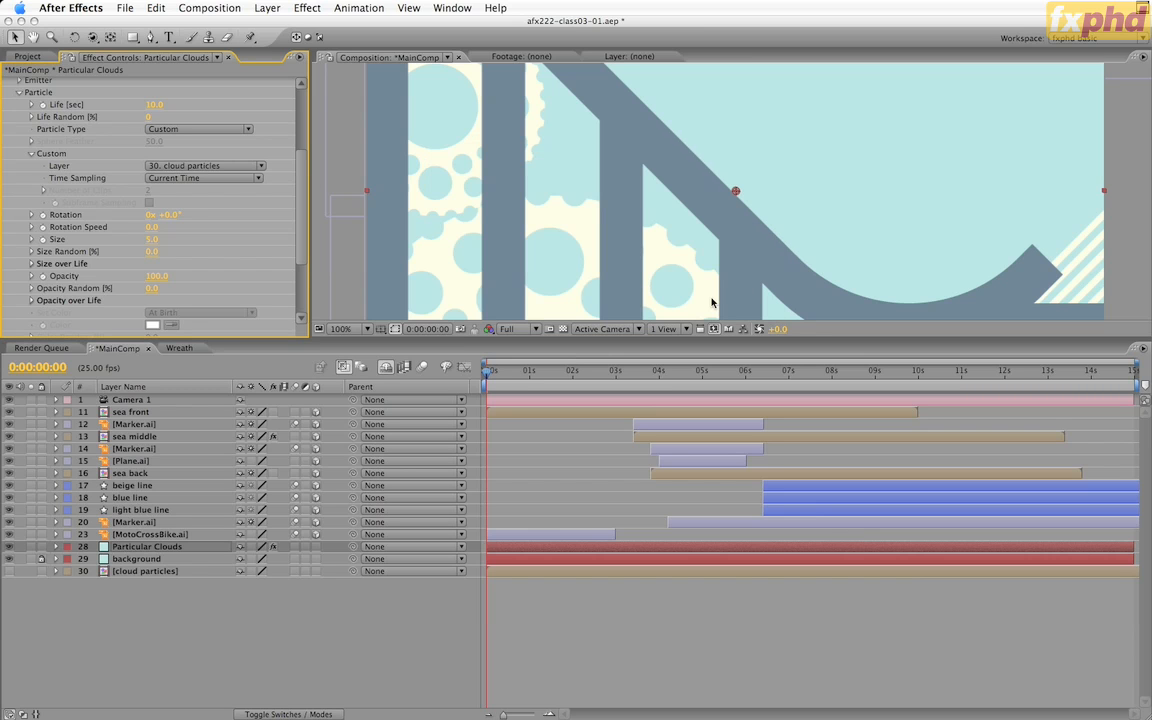
- Set the custom particle's Time Sampling to Split Clip - Play Once with 5 clips
{"action": "left_click", "coordinate": [190, 180]}
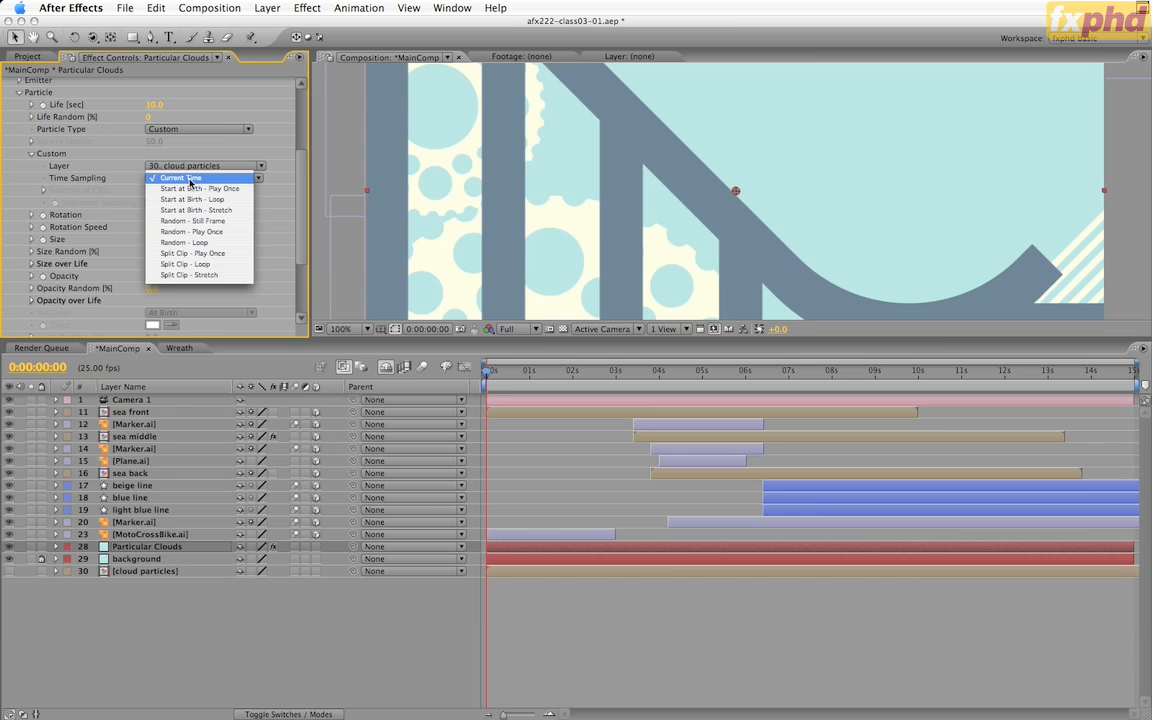
{"action": "left_click", "coordinate": [190, 179]}
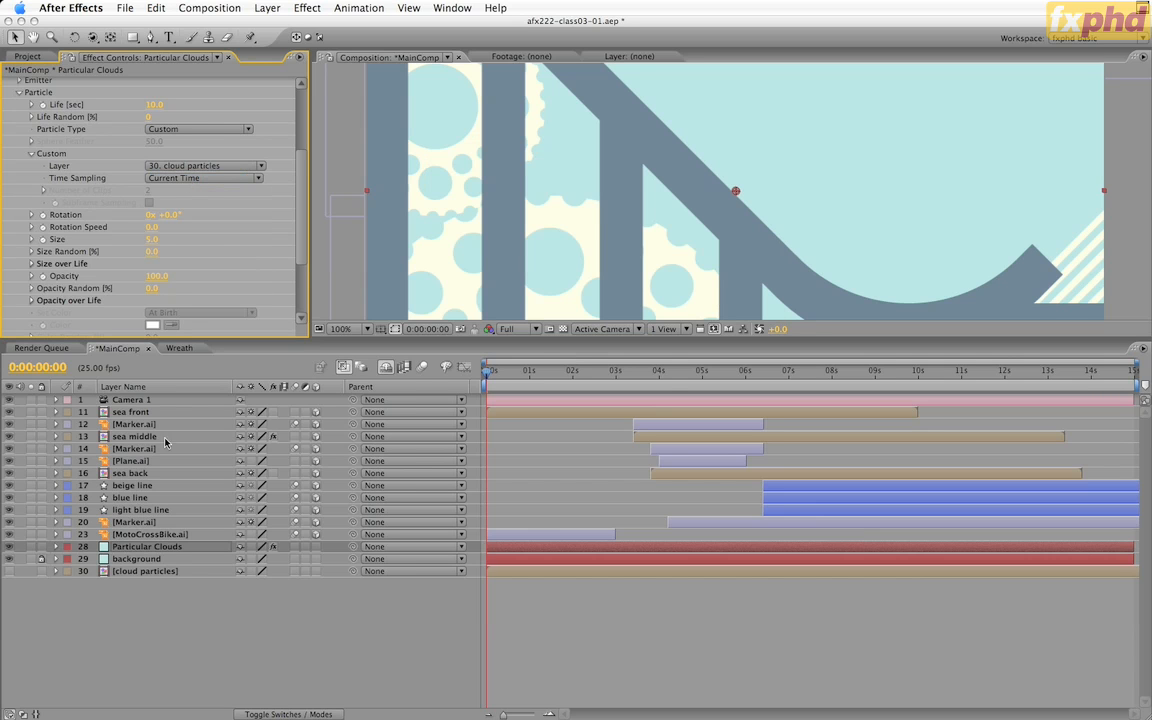
{"action": "left_click", "coordinate": [206, 181]}
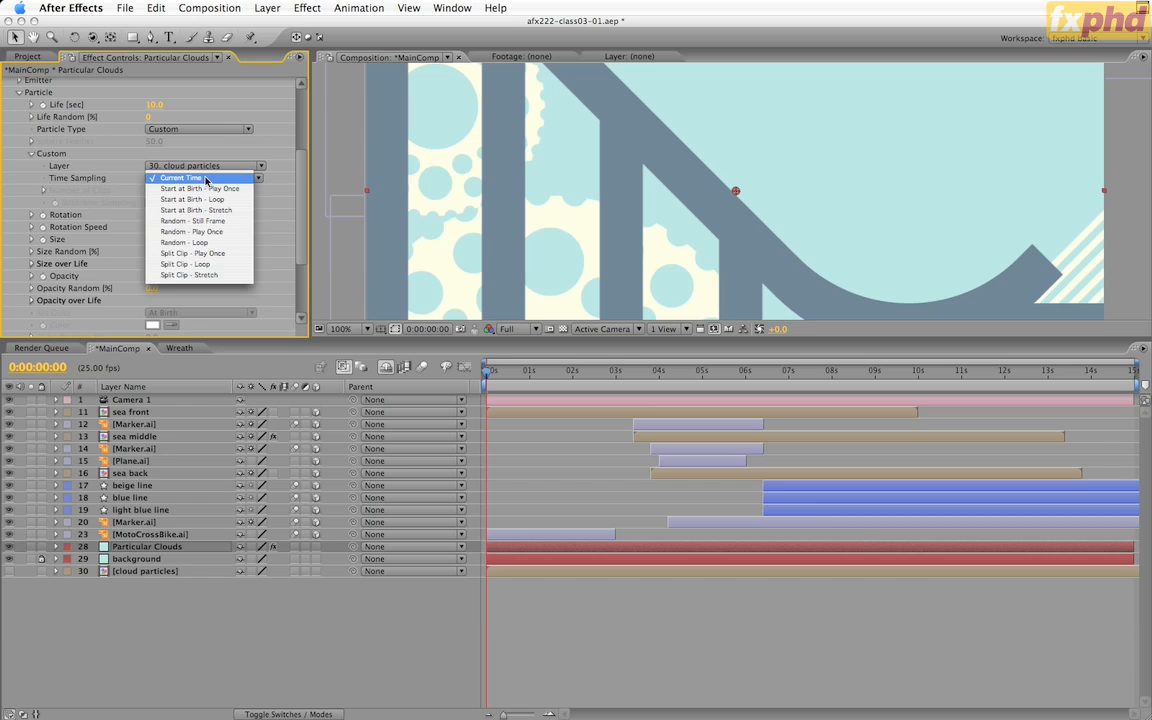
{"action": "left_click", "coordinate": [213, 255]}
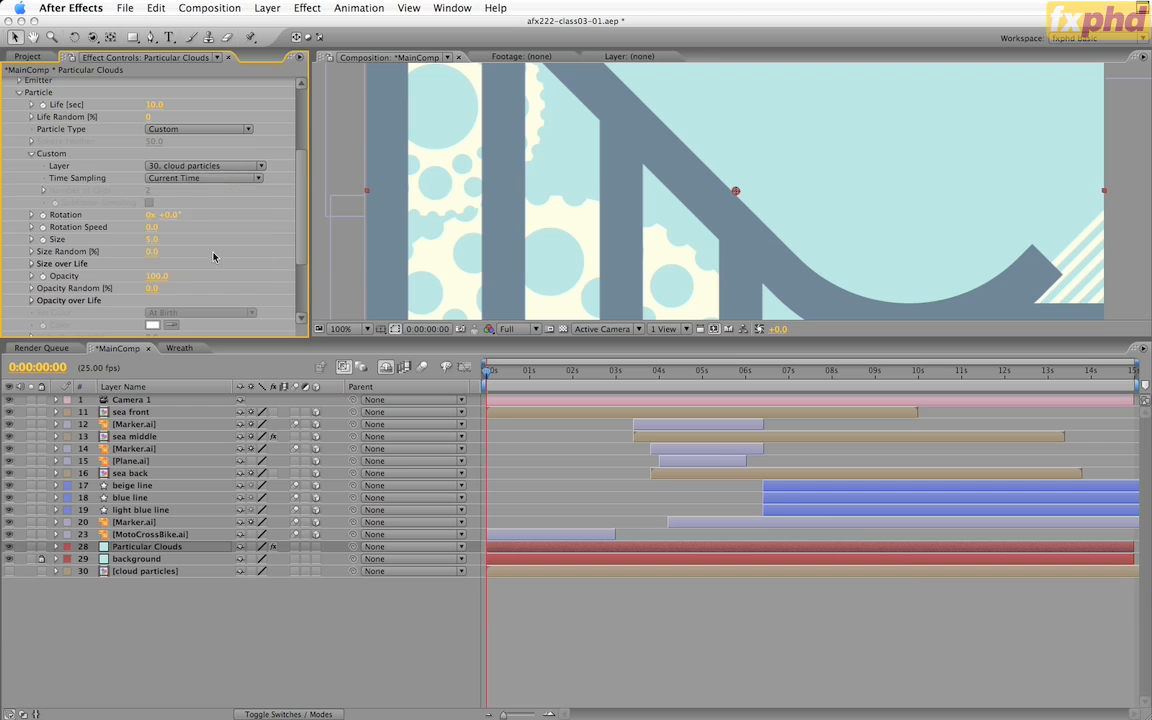
{"action": "left_click", "coordinate": [149, 192]}
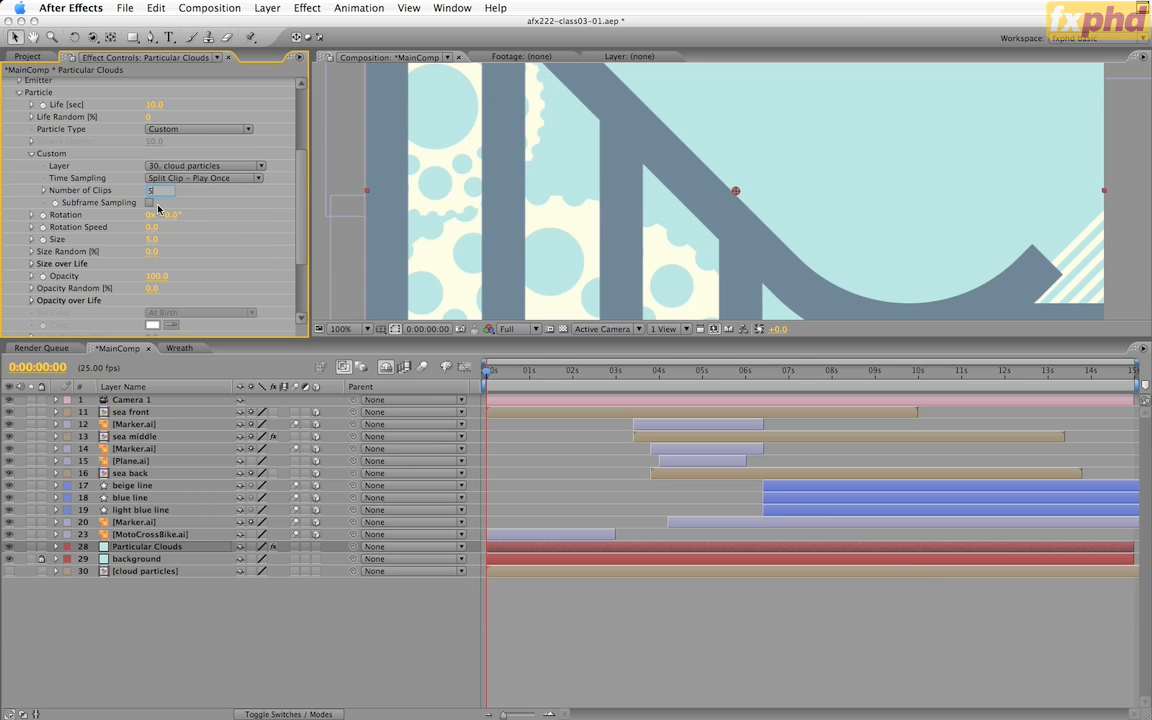
{"action": "key", "text": "Return"}
- View the composition through Custom View 1, and solo the Particular Clouds layer at 0:00:00:01
{"action": "left_click", "coordinate": [603, 330]}
{"action": "left_click", "coordinate": [617, 478]}
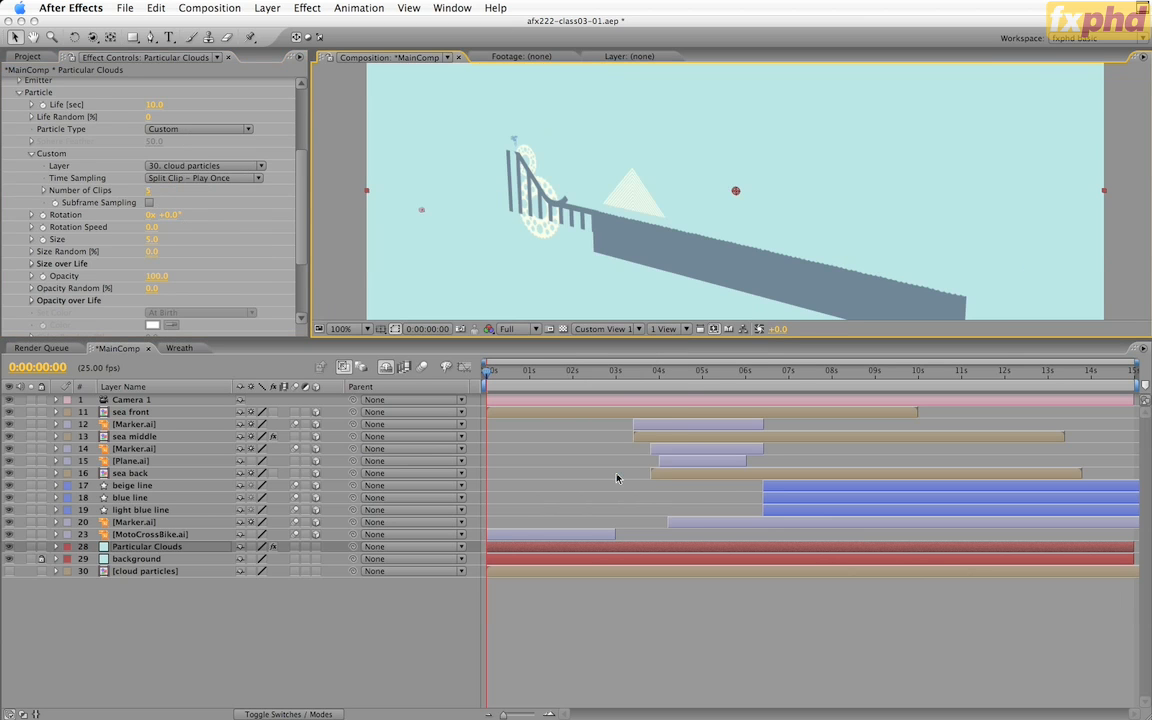
{"action": "left_click", "coordinate": [31, 547]}
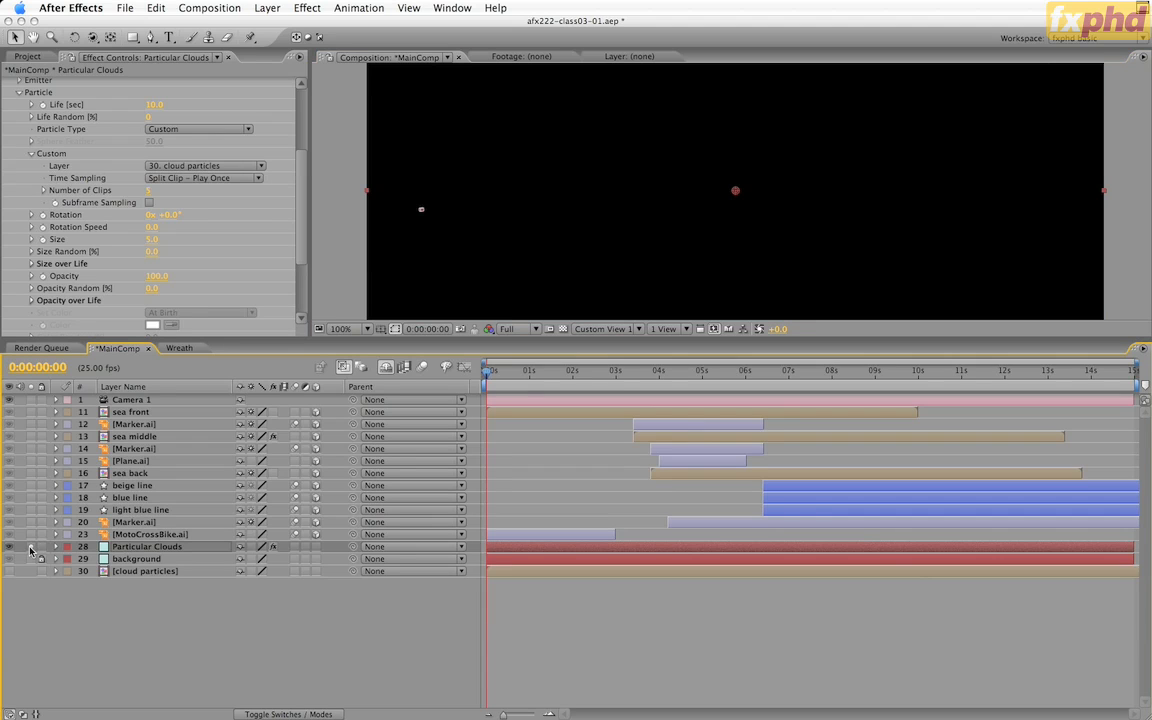
{"action": "key", "text": "Page_Down"}
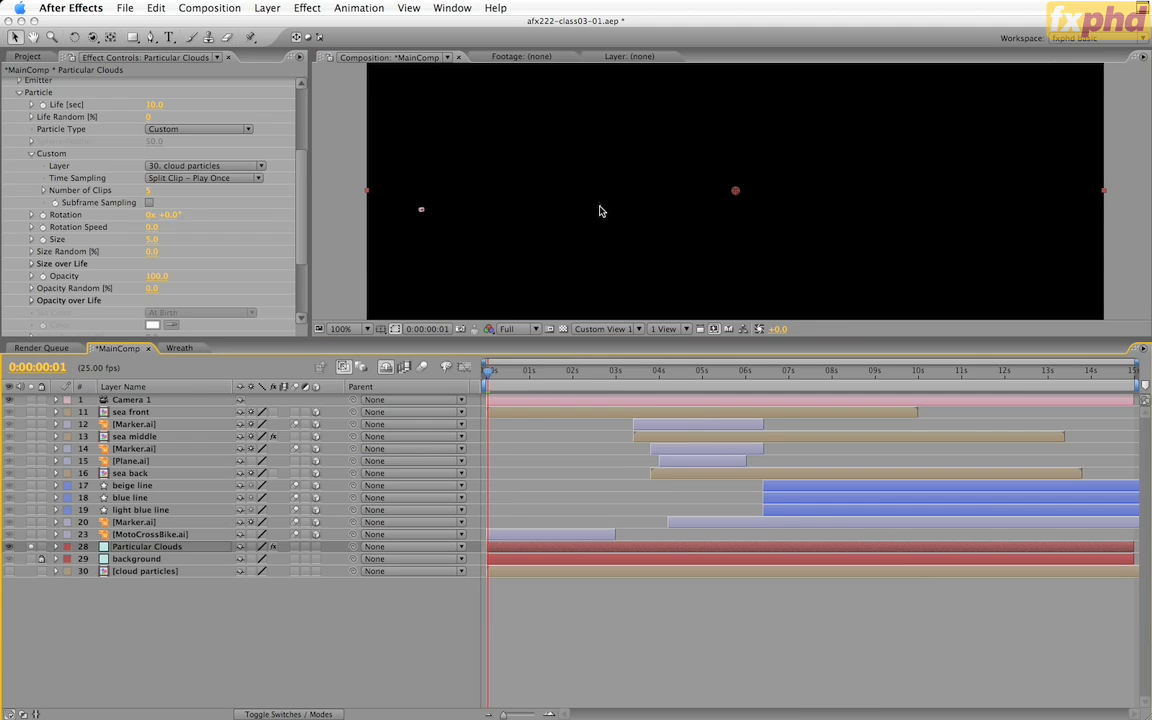
- Set the particle Size to 350, and return to 0:00:00:00
{"action": "left_click", "coordinate": [152, 240]}
{"action": "type", "text": "3"}
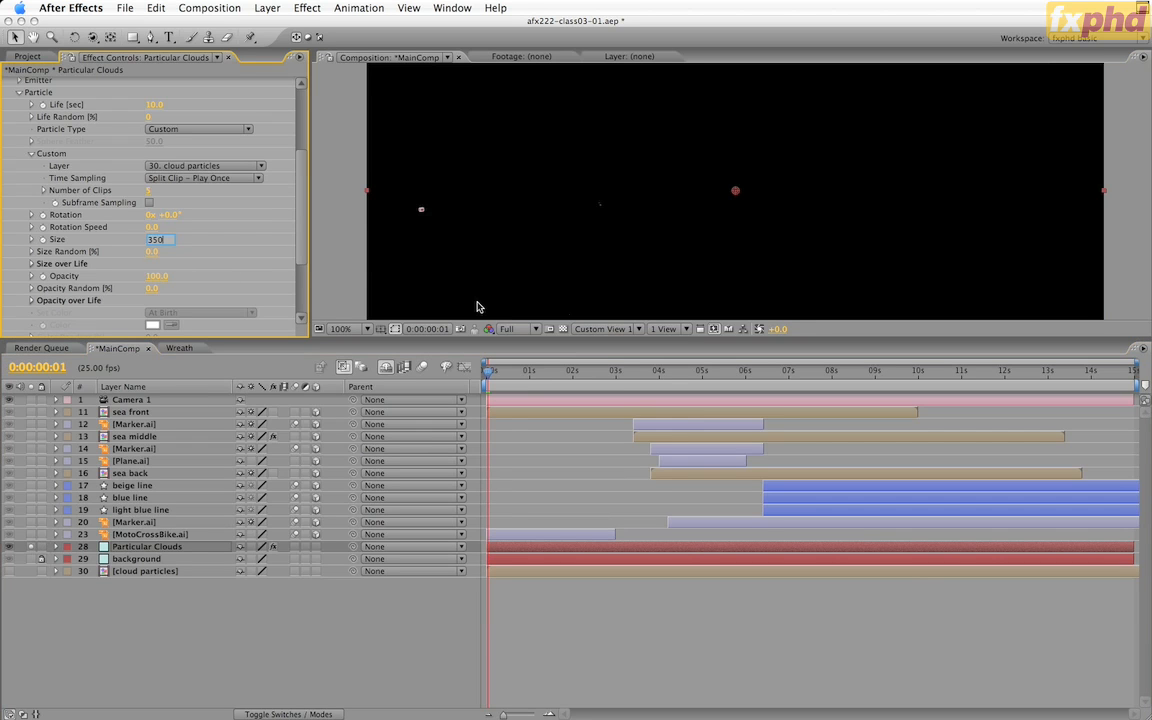
{"action": "type", "text": "50"}
{"action": "key", "text": "Return"}
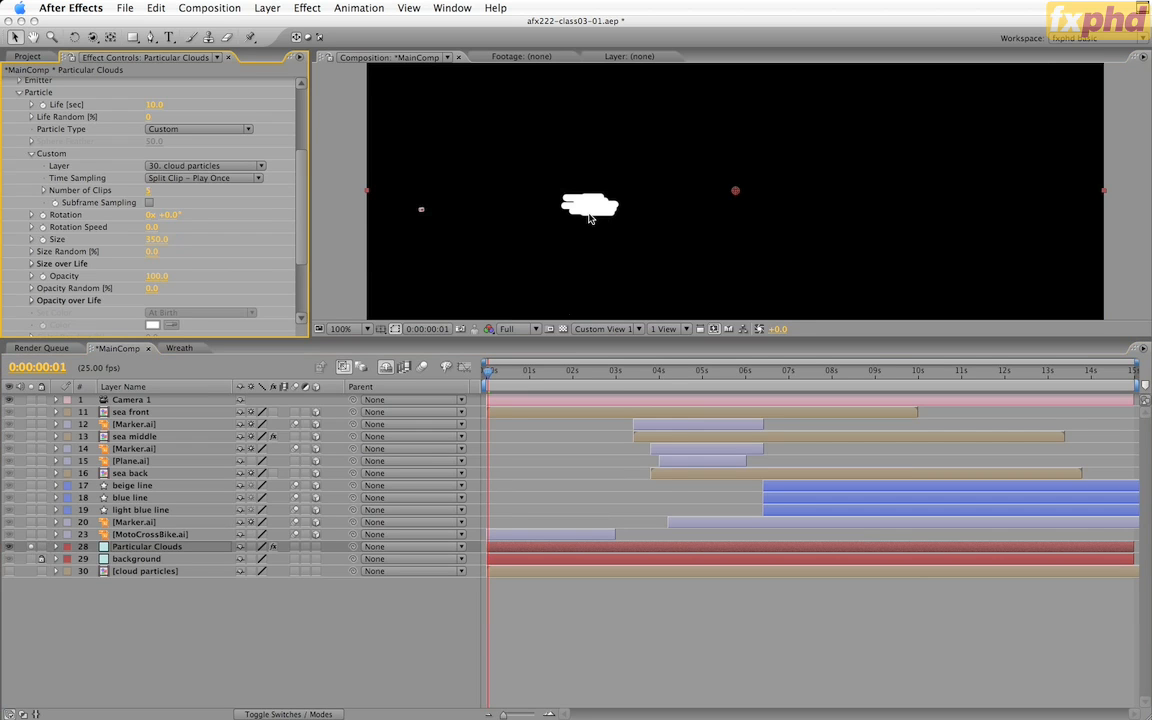
{"action": "left_click", "coordinate": [341, 381]}
{"action": "key", "text": "Home"}
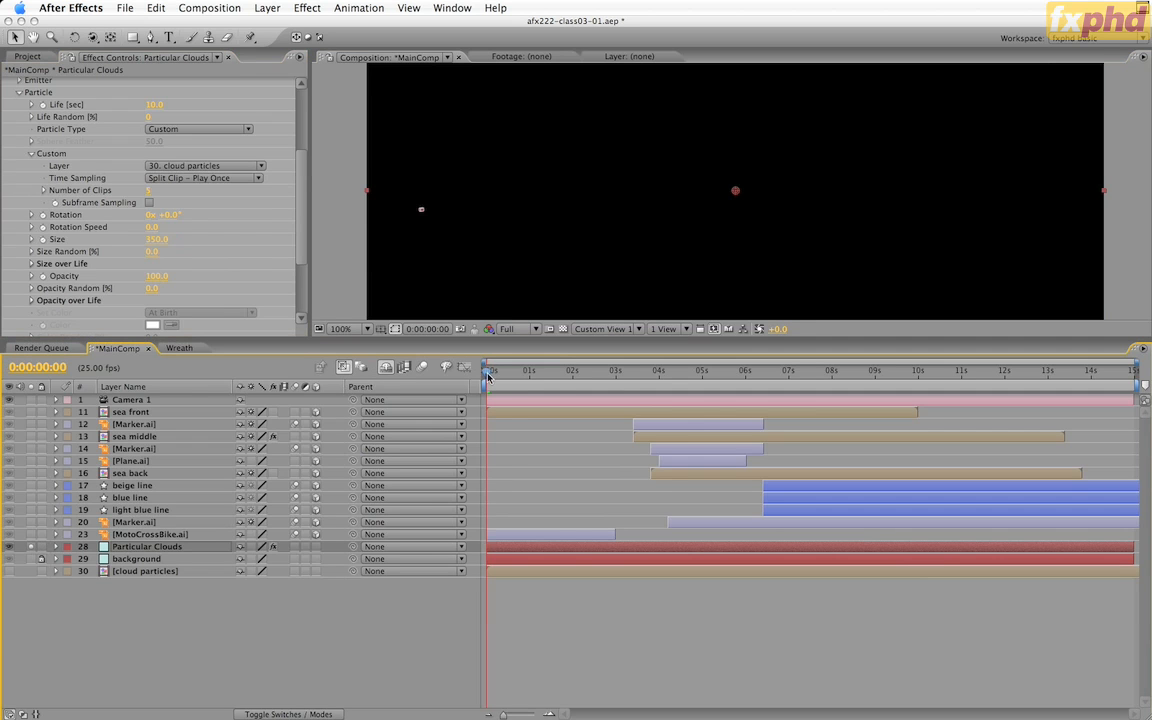
{"action": "left_click_drag", "start_coordinate": [489, 375], "coordinate": [393, 345]}
- Set the emitter's Direction to Directional with a Direction Spread of 0, and preview the particle movement from the composition's start
{"action": "scroll", "coordinate": [273, 172], "scroll_direction": "up", "scroll_amount": 5}
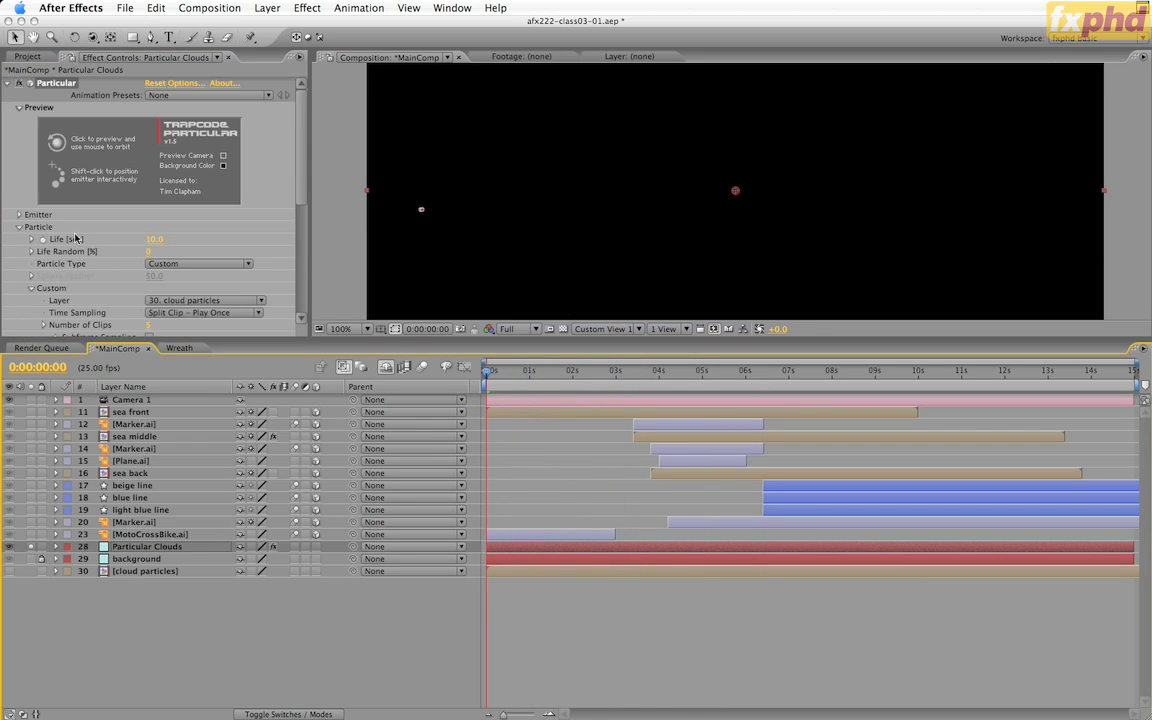
{"action": "left_click", "coordinate": [18, 217]}
{"action": "scroll", "coordinate": [100, 216], "scroll_direction": "down", "scroll_amount": 3}
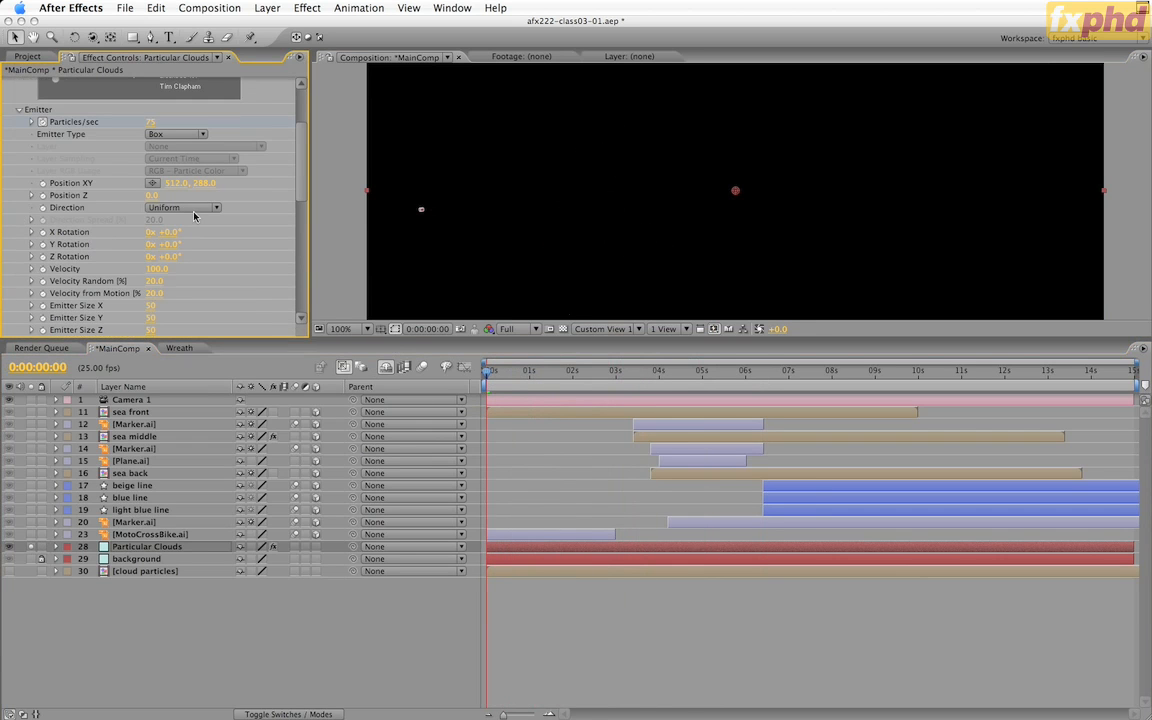
{"action": "left_click", "coordinate": [193, 210]}
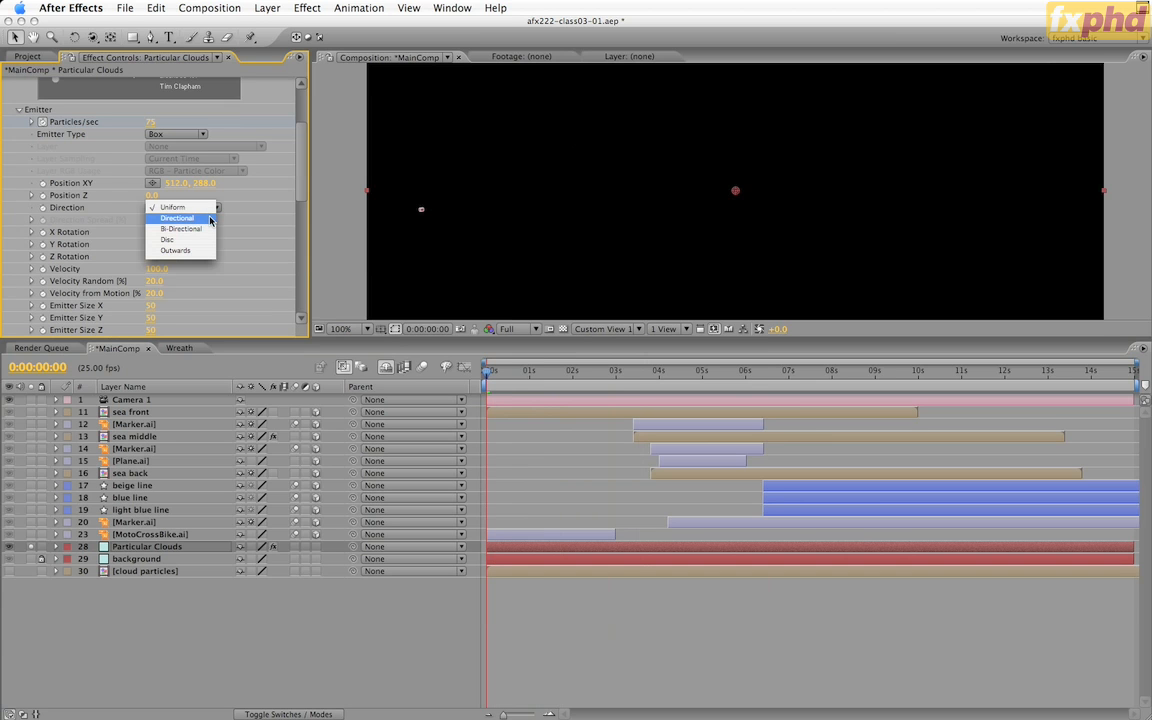
{"action": "left_click", "coordinate": [178, 218]}
{"action": "left_click", "coordinate": [153, 219]}
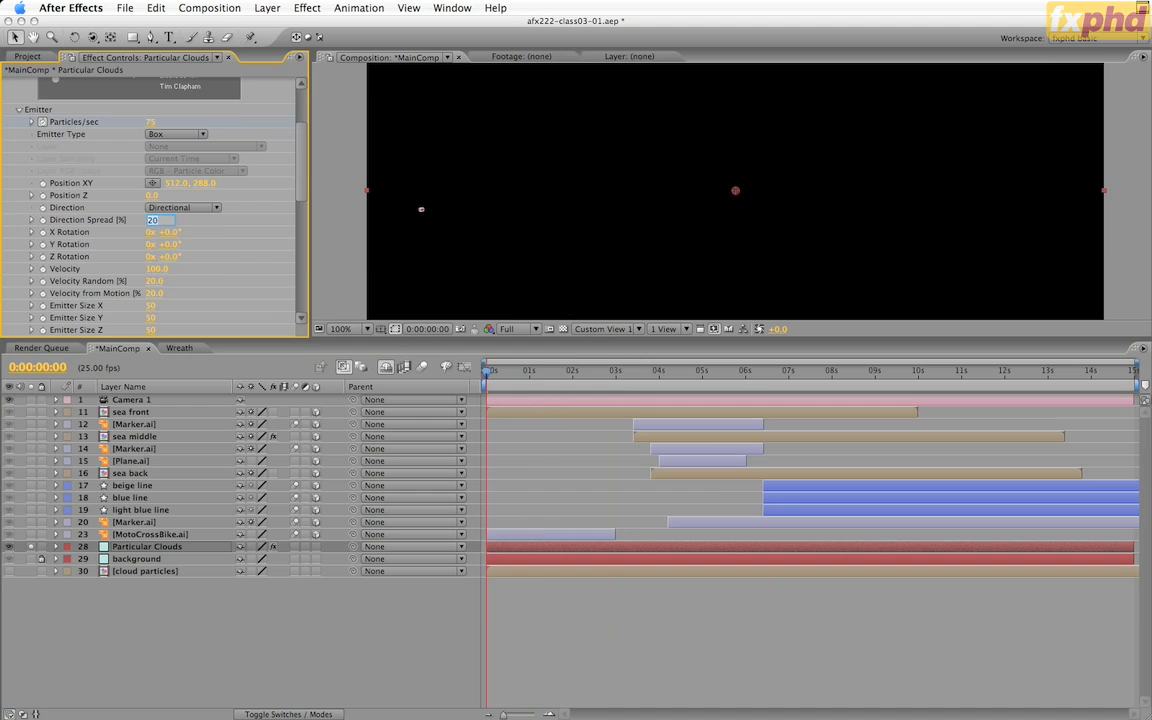
{"action": "type", "text": "0"}
{"action": "key", "text": "Return"}
{"action": "left_click", "coordinate": [552, 369]}
{"action": "left_click_drag", "start_coordinate": [591, 360], "coordinate": [486, 372]}
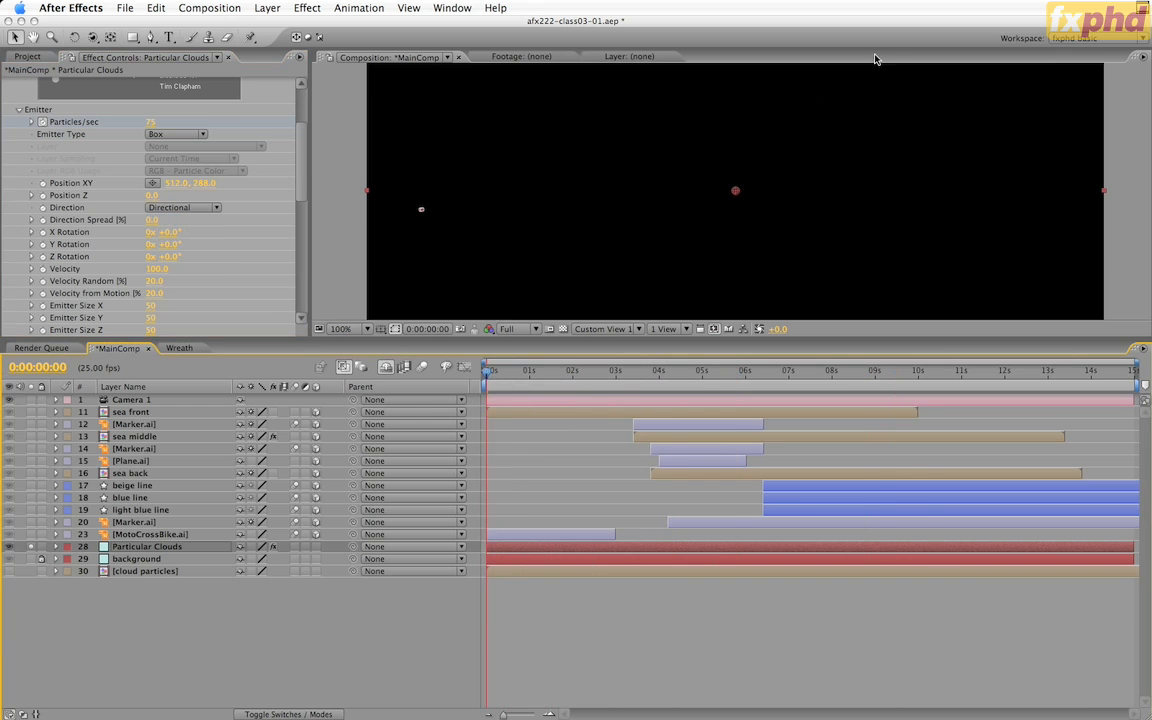
- Set the emitter's Y Rotation to -90°
{"action": "left_click", "coordinate": [172, 247]}
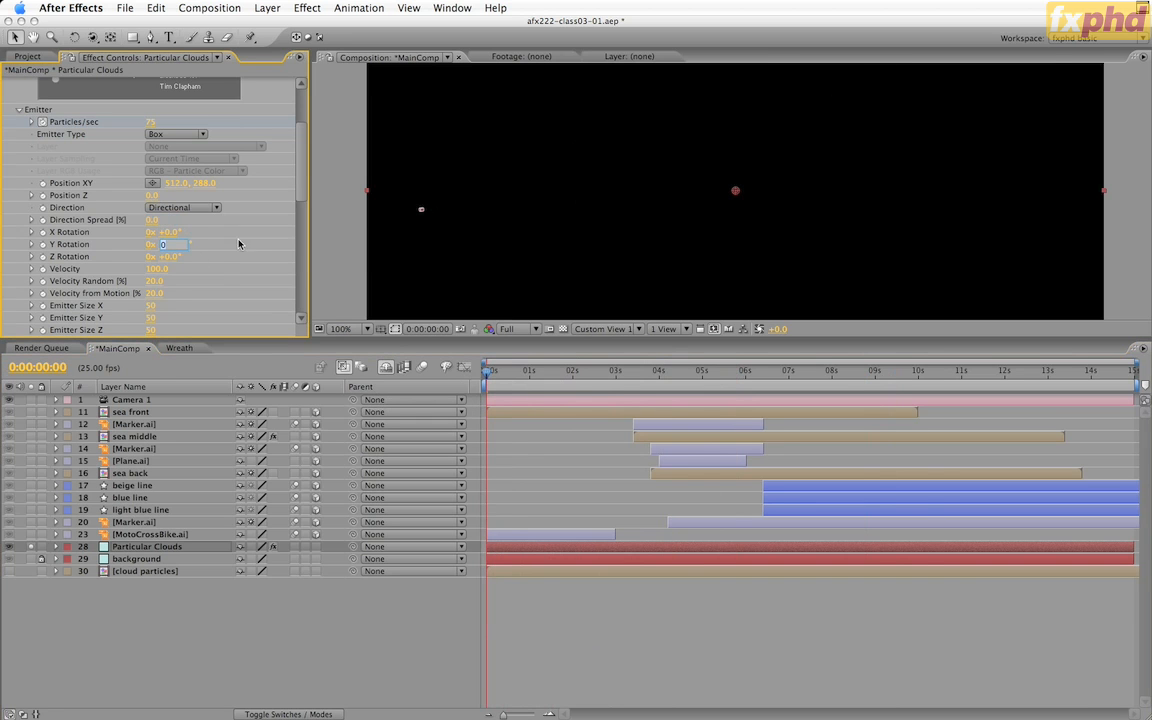
{"action": "type", "text": "-90"}
{"action": "key", "text": "Return"}
{"action": "left_click_drag", "start_coordinate": [486, 377], "coordinate": [401, 393]}
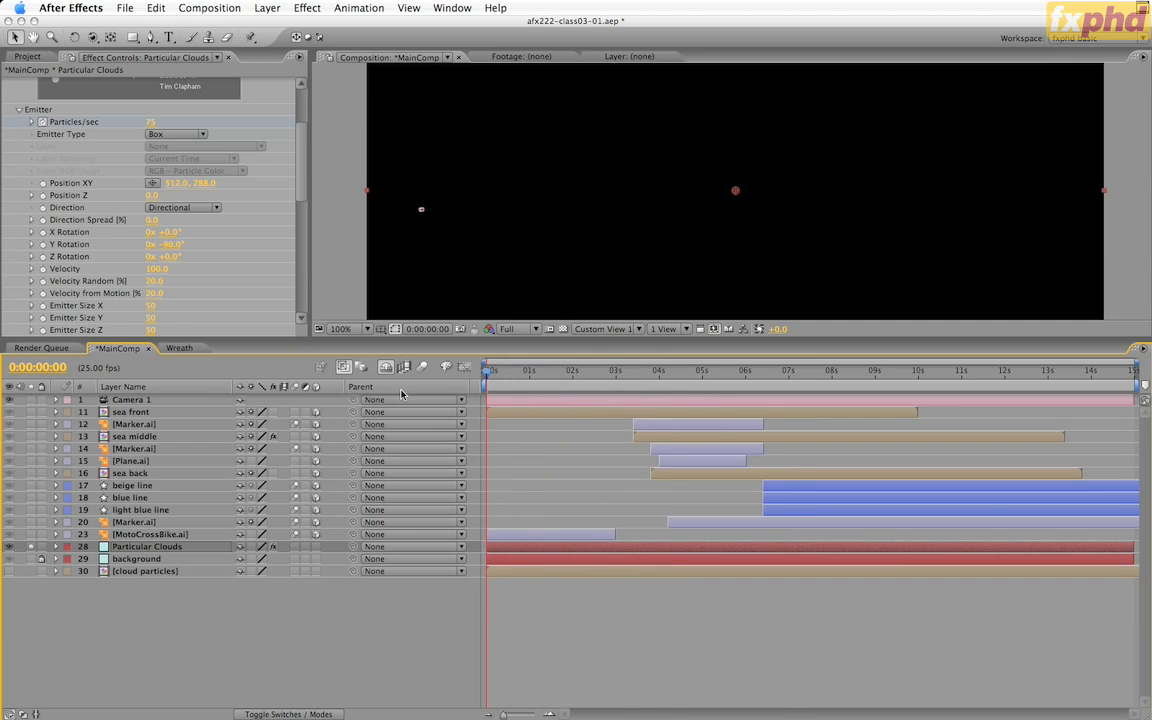
- Unsolo the Particular Clouds layer, keep the composition in Custom View 1, and go to 0:00:01:05
{"action": "left_click", "coordinate": [618, 334]}
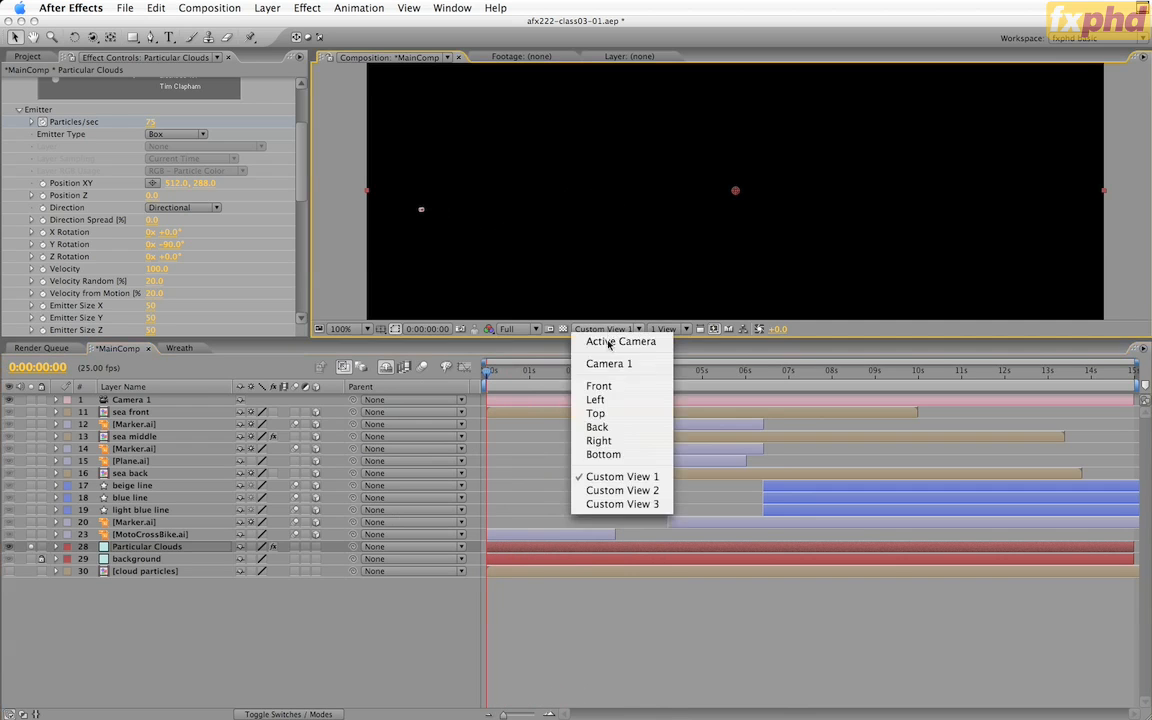
{"action": "left_click", "coordinate": [608, 340]}
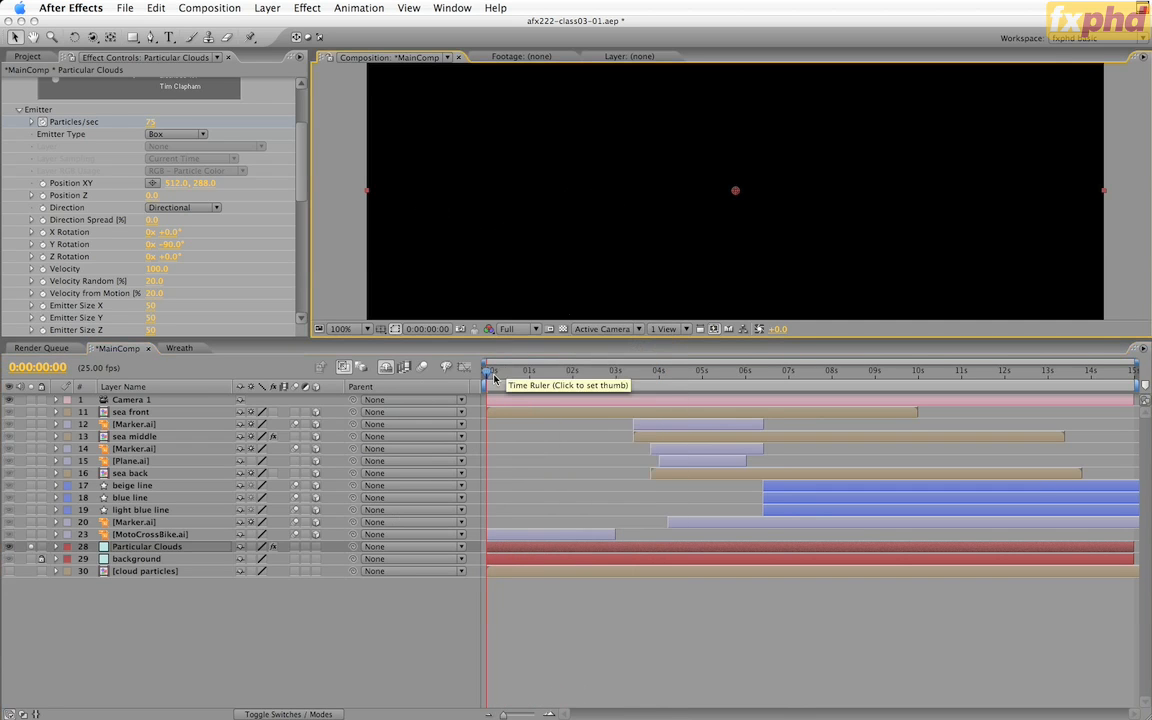
{"action": "left_click", "coordinate": [605, 329]}
{"action": "left_click", "coordinate": [540, 348]}
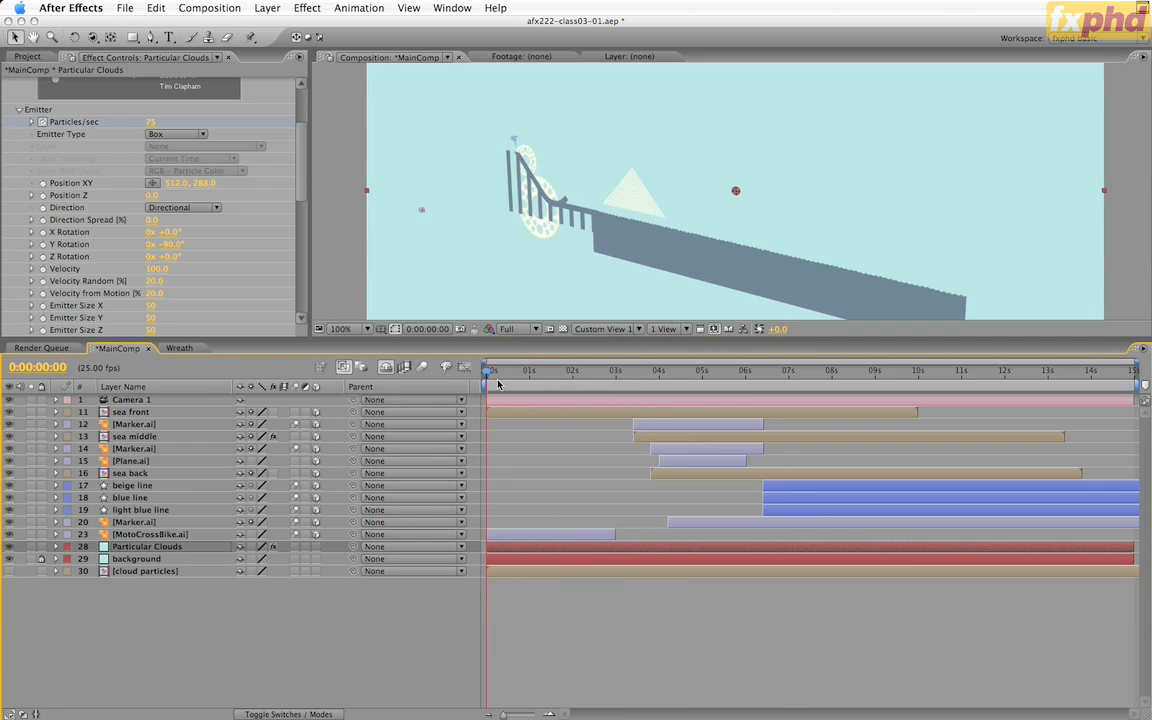
{"action": "key", "text": "space"}
{"action": "left_click_drag", "start_coordinate": [510, 378], "coordinate": [539, 378]}
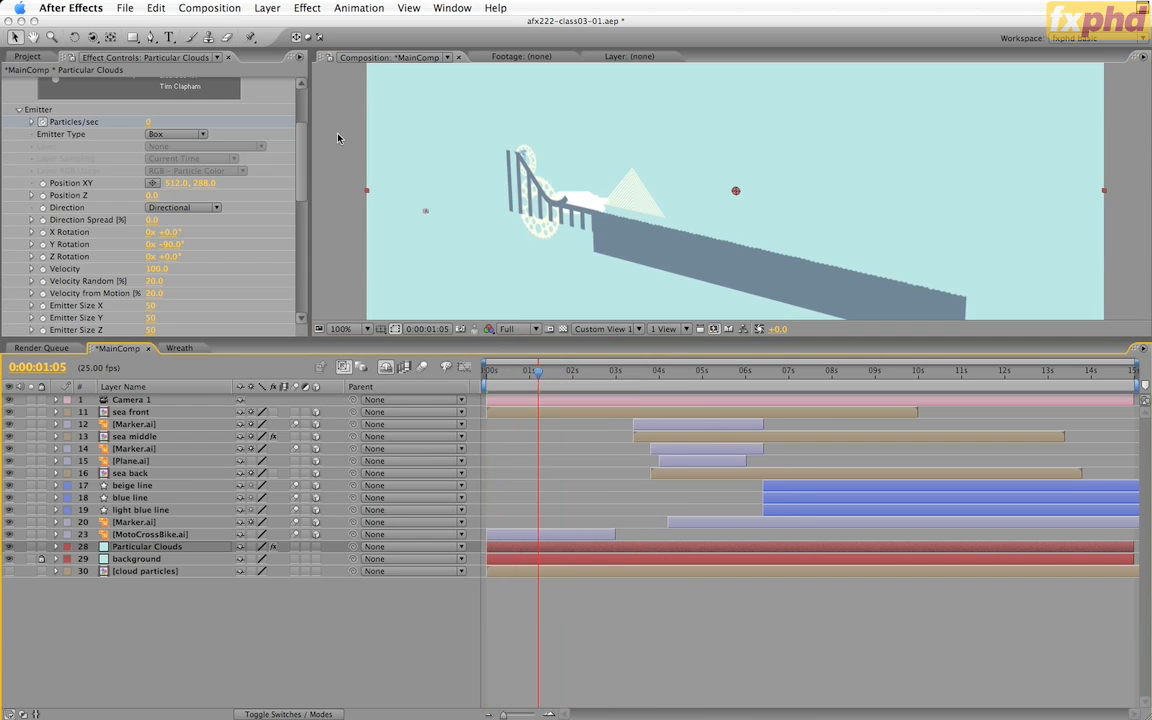
- Set the emitter's Position Z to 2500 so the clouds sit behind the scene
{"action": "scroll", "coordinate": [300, 178], "scroll_direction": "down", "scroll_amount": 3}
{"action": "scroll", "coordinate": [300, 178], "scroll_direction": "up", "scroll_amount": 1}
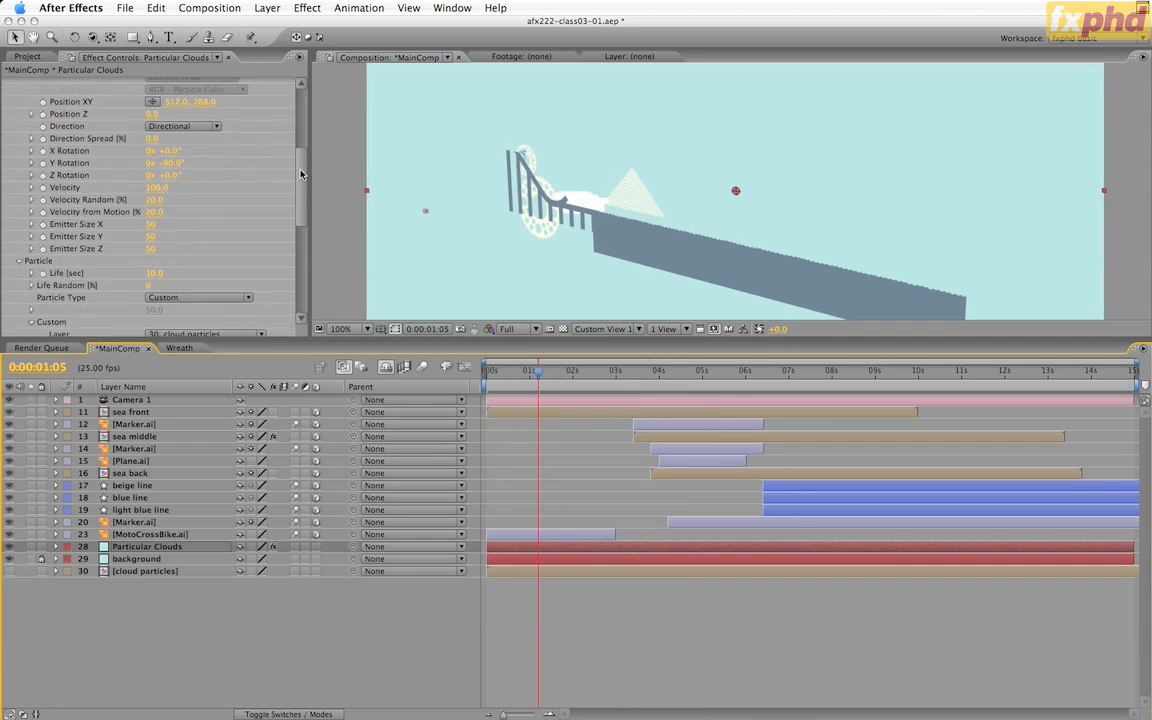
{"action": "left_click", "coordinate": [151, 127]}
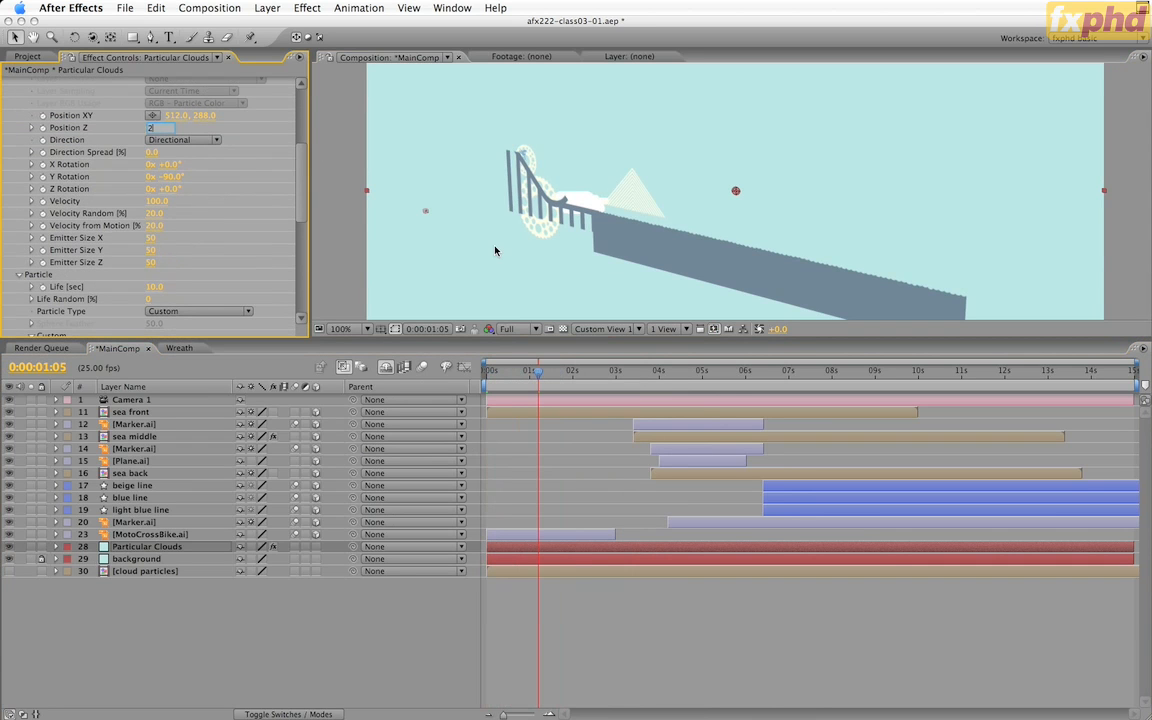
{"action": "key", "text": "Return"}
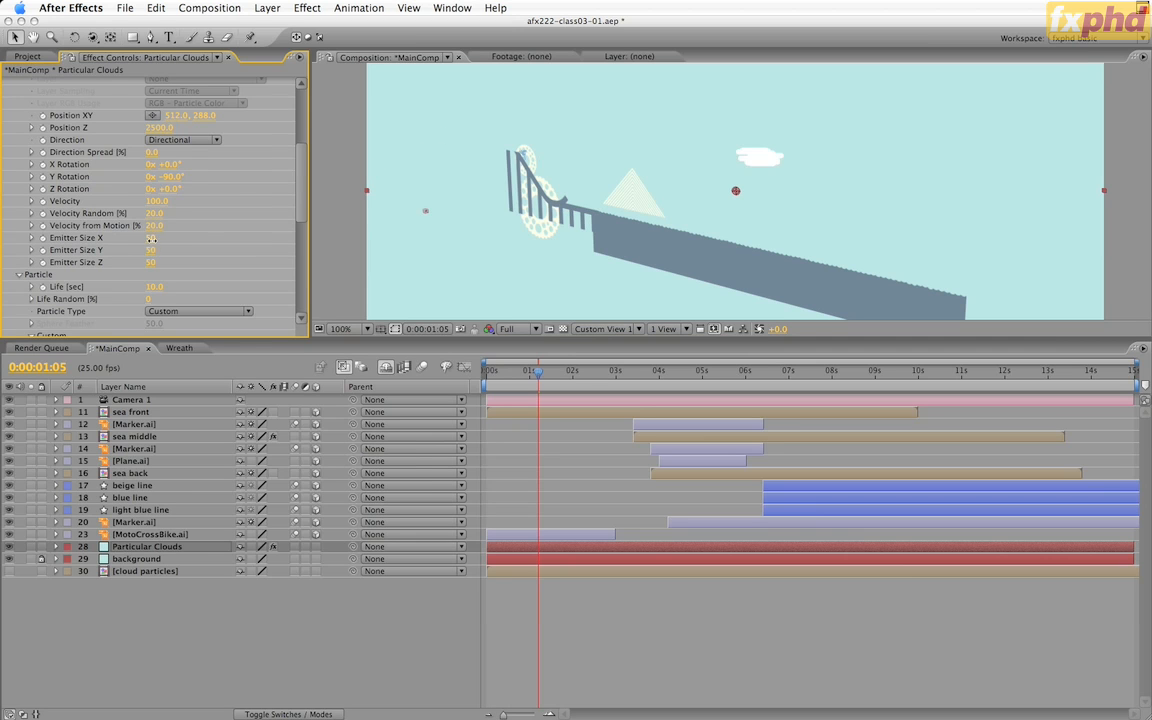
- Spread the emitter box by setting Emitter Size X to 1000, Y to 840 and Z to 5010
{"action": "left_click_drag", "start_coordinate": [155, 240], "coordinate": [240, 266]}
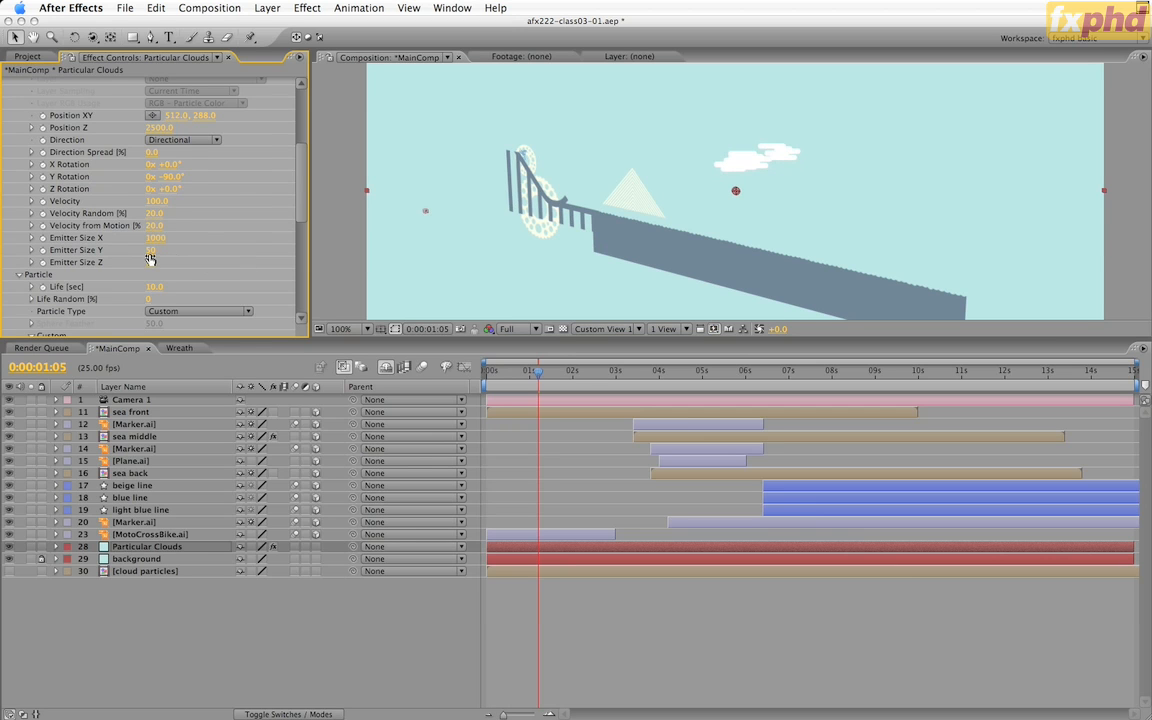
{"action": "left_click_drag", "start_coordinate": [150, 255], "coordinate": [216, 260]}
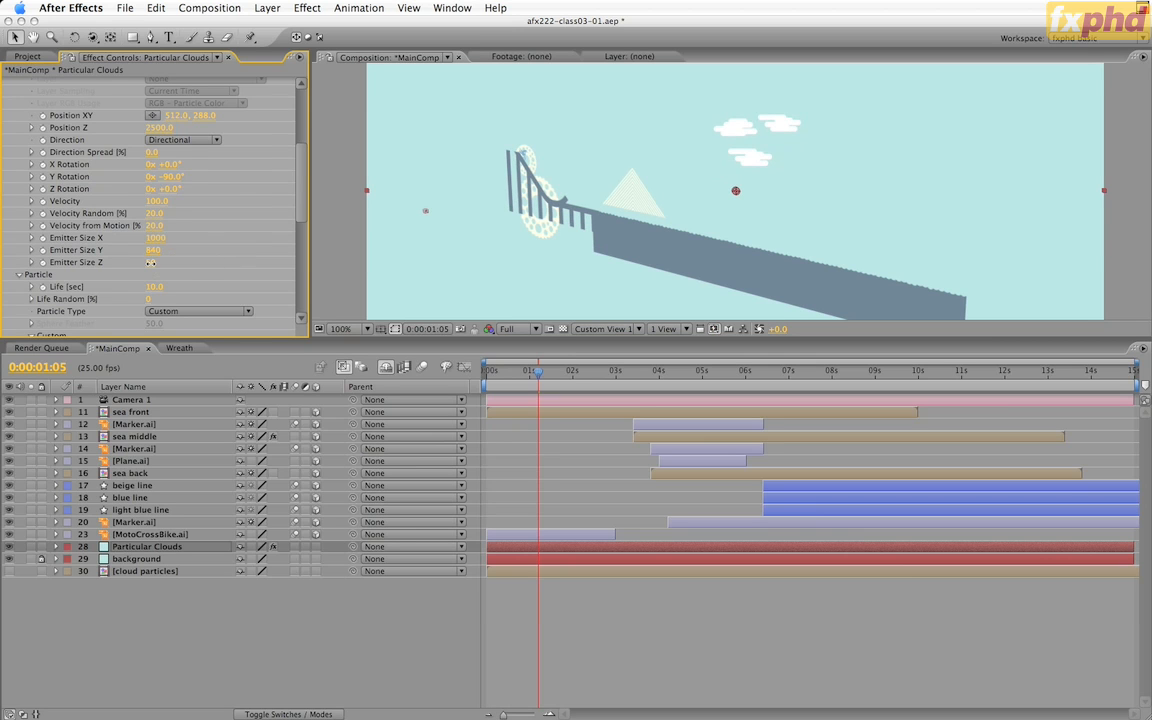
{"action": "left_click_drag", "start_coordinate": [150, 262], "coordinate": [518, 284]}
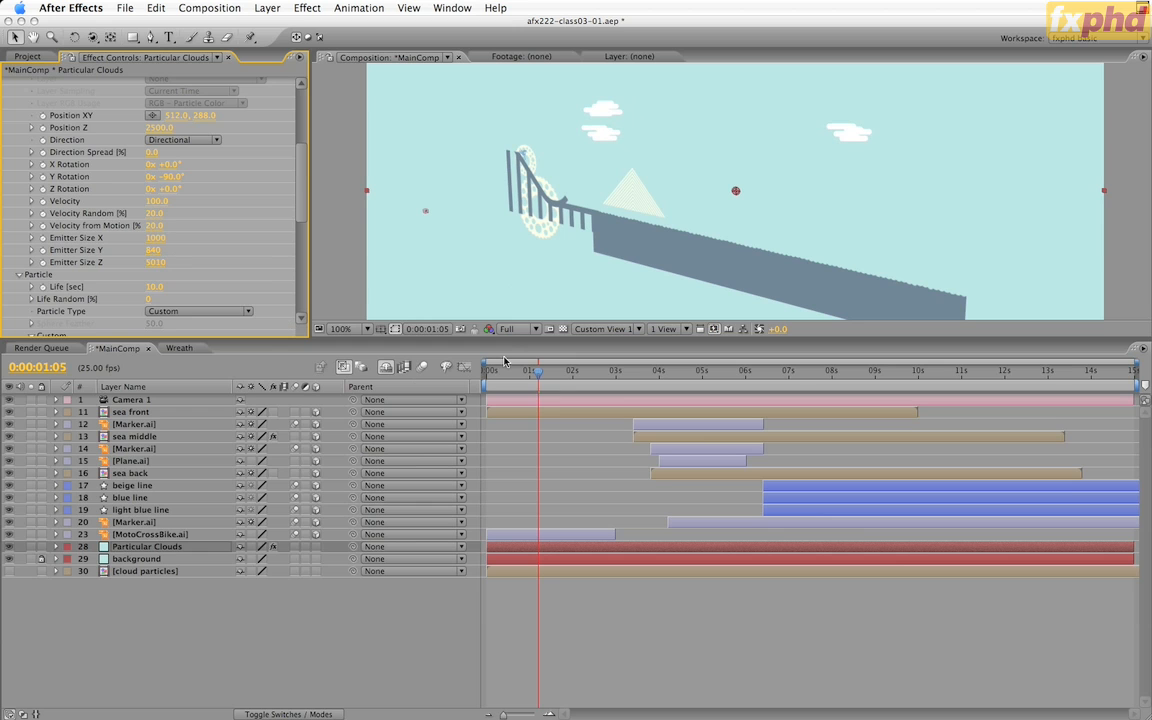
- Compare the clouds between frames 0:00:00:00 and 0:00:00:01, ending on the first frame
{"action": "key", "text": "Home"}
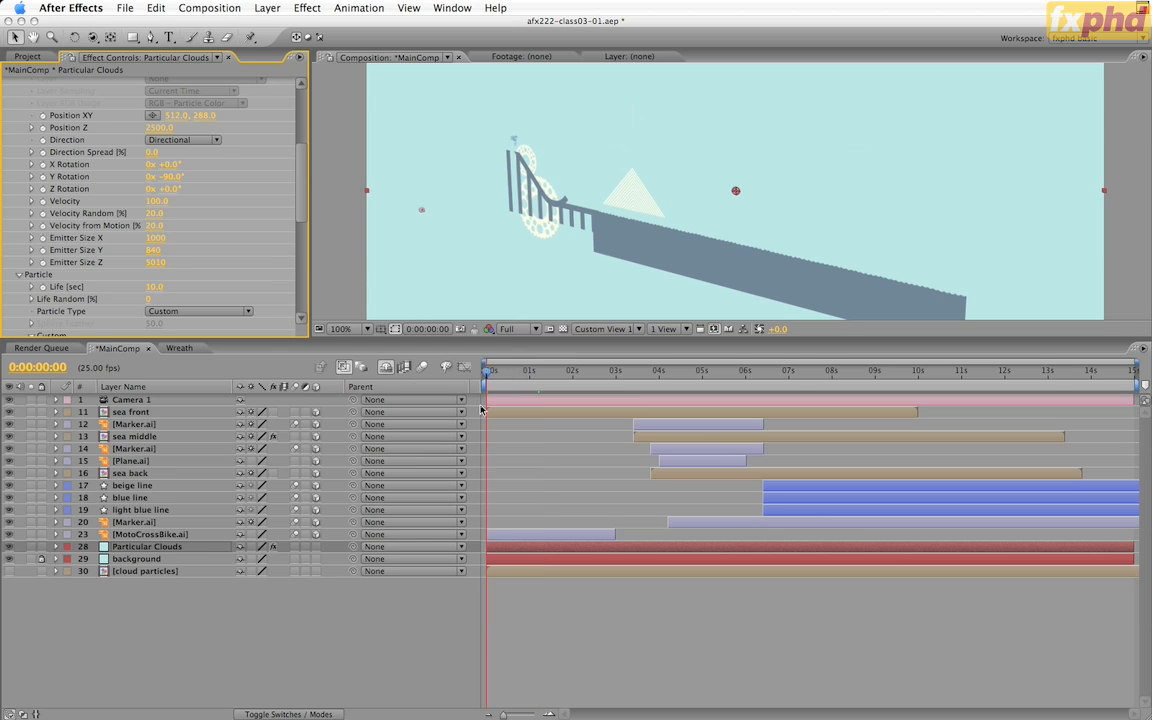
{"action": "key", "text": "Page_Down"}
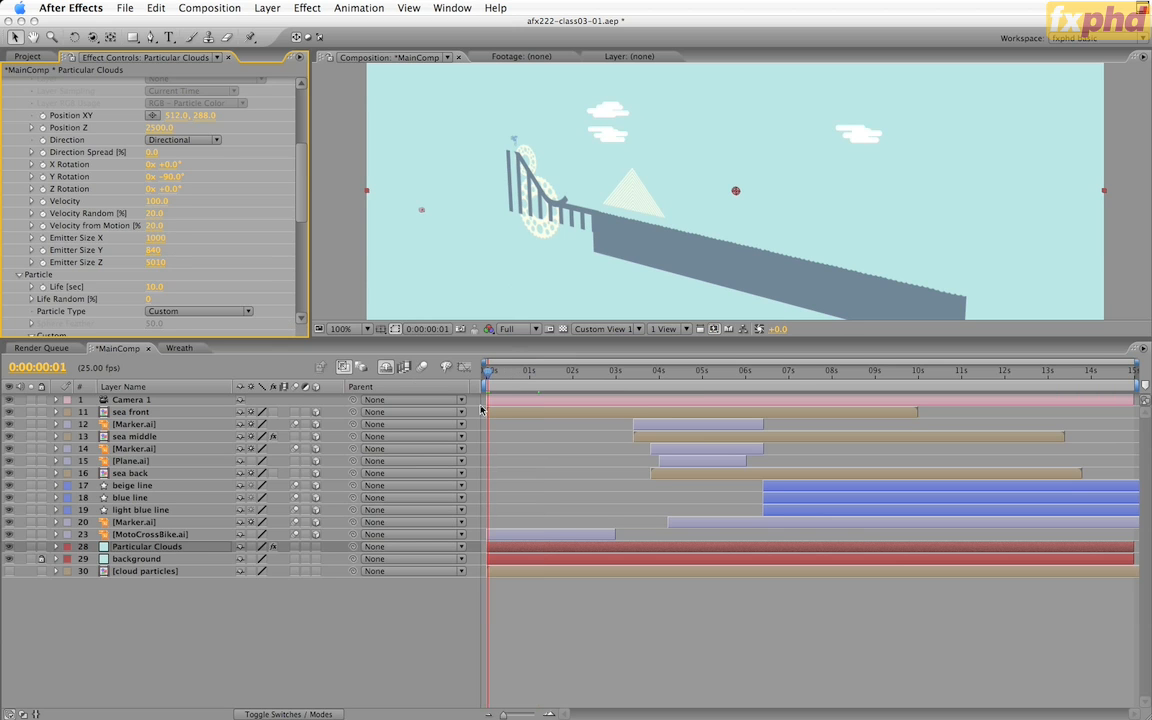
{"action": "key", "text": "Page_Up"}
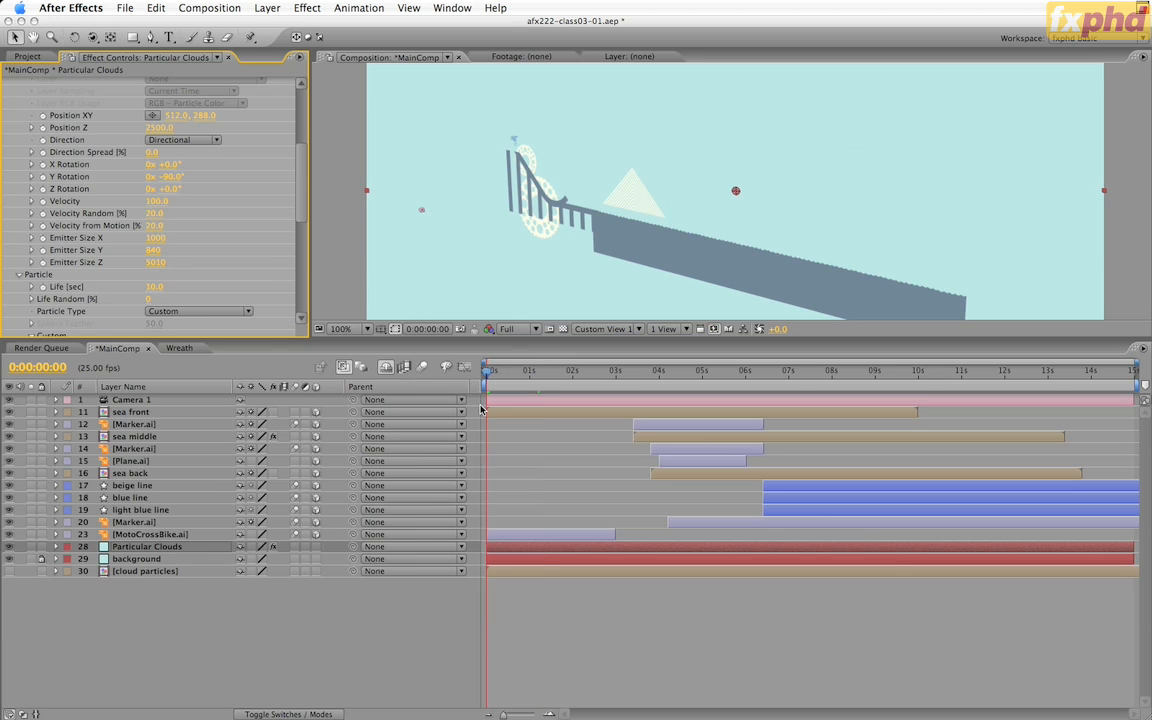
{"action": "key", "text": "Page_Down"}
{"action": "key", "text": "Page_Up"}
- Set the Pre-run emission extra to 1% in Particular's options and accept the settings
{"action": "scroll", "coordinate": [269, 187], "scroll_direction": "up", "scroll_amount": 5}
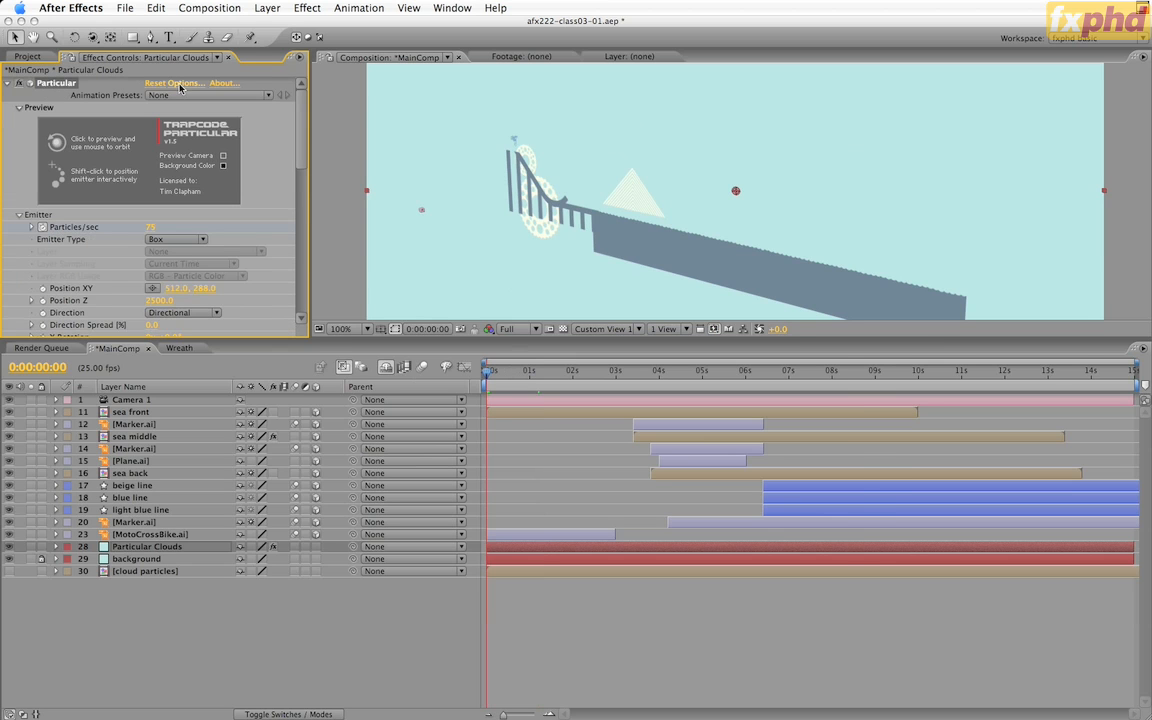
{"action": "left_click", "coordinate": [180, 85]}
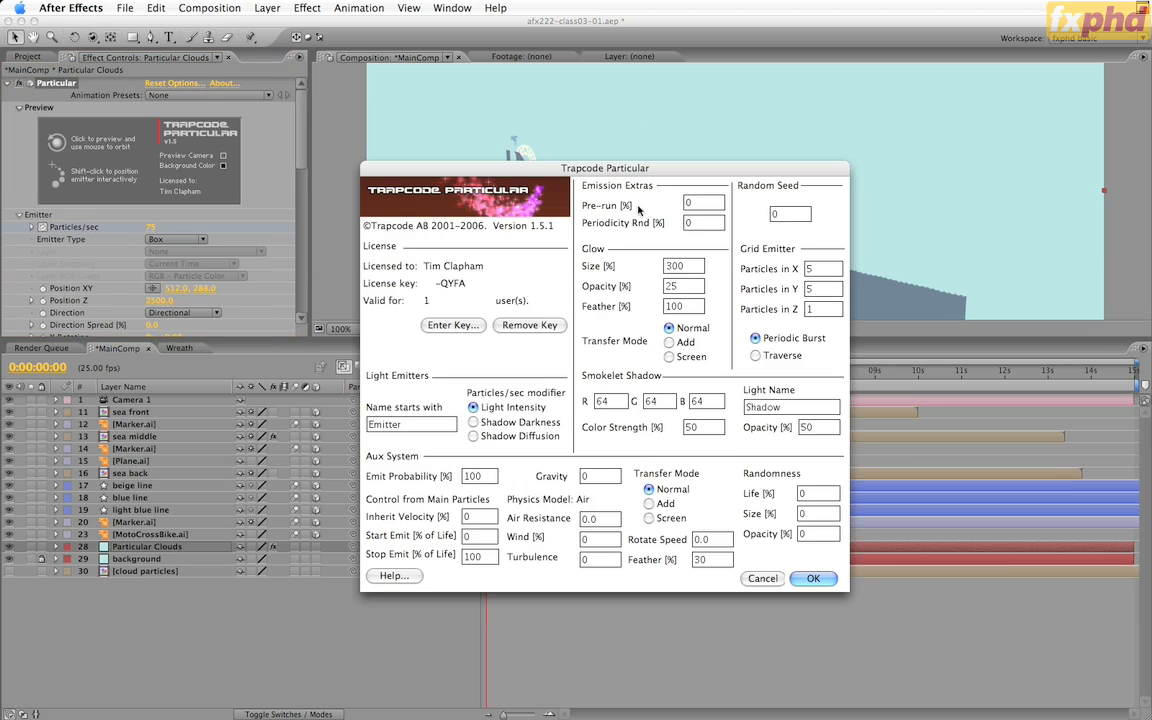
{"action": "double_click", "coordinate": [698, 203]}
{"action": "type", "text": "1"}
{"action": "left_click", "coordinate": [806, 579]}
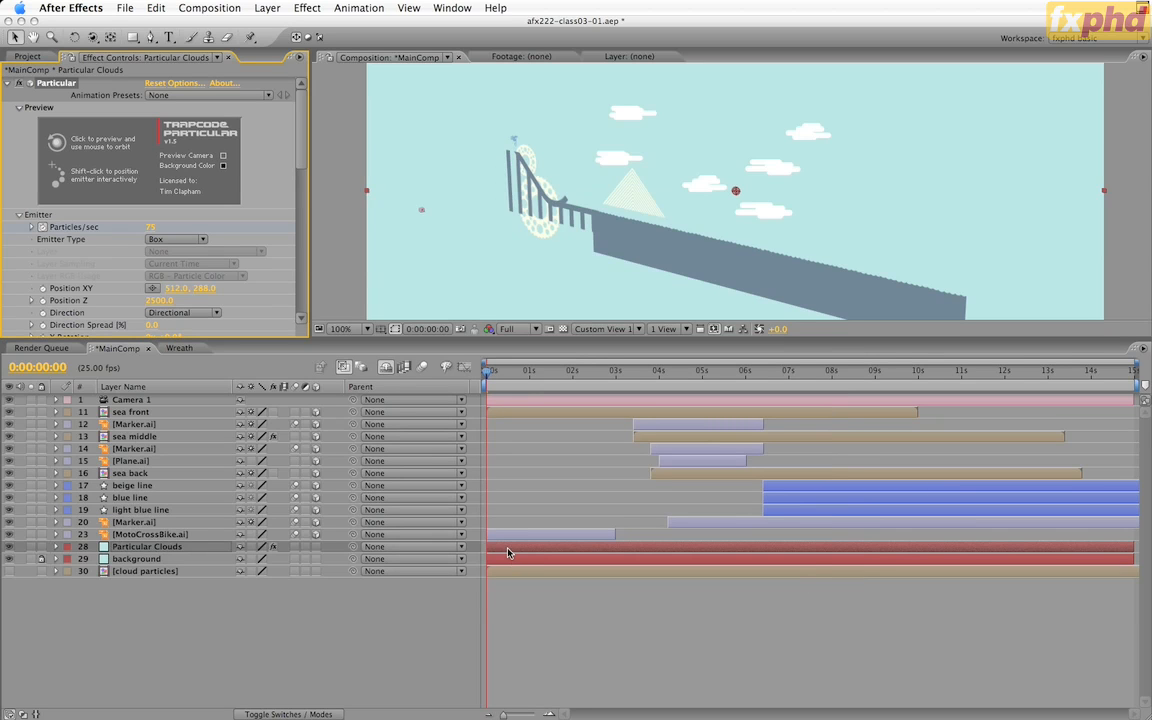
- Reveal the Particles/sec keyframes of Particular Clouds and replace the one at 0:00:00:00 with the 0-value keyframe from the next frame
{"action": "key", "text": "u"}
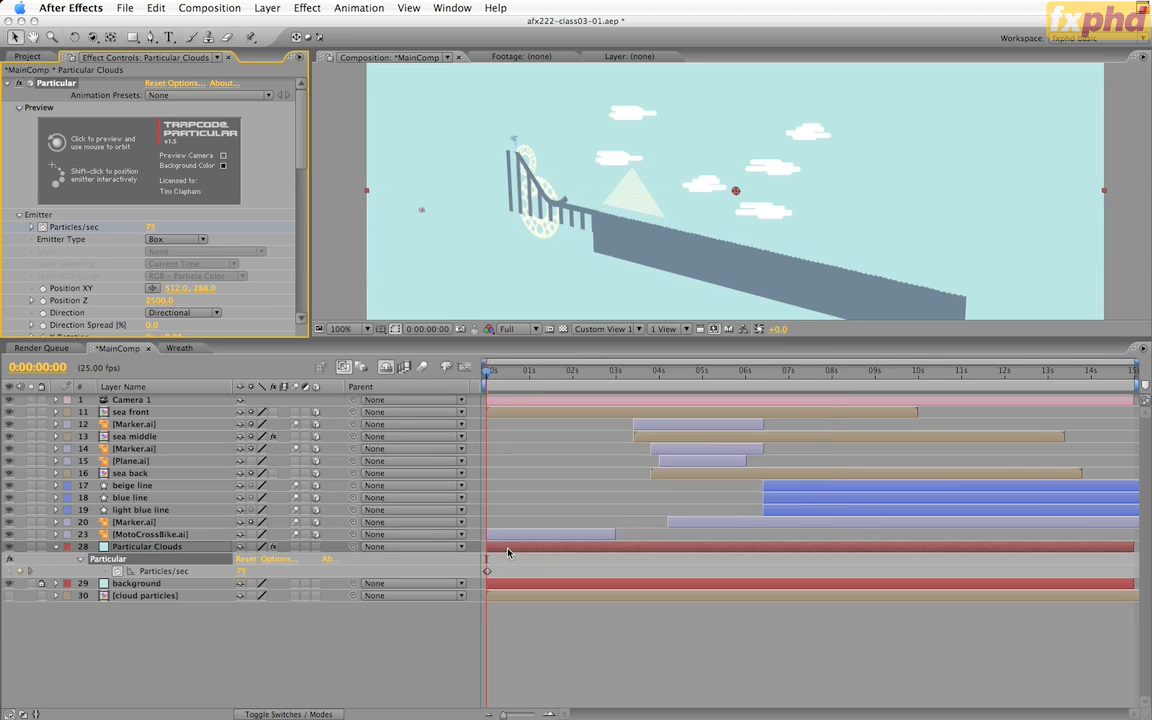
{"action": "key", "text": ";"}
{"action": "mouse_move", "coordinate": [510, 561]}
{"action": "left_mouse_down"}
{"action": "mouse_move", "coordinate": [477, 583]}
{"action": "mouse_move", "coordinate": [494, 575]}
{"action": "left_mouse_up"}
{"action": "left_click", "coordinate": [498, 572]}
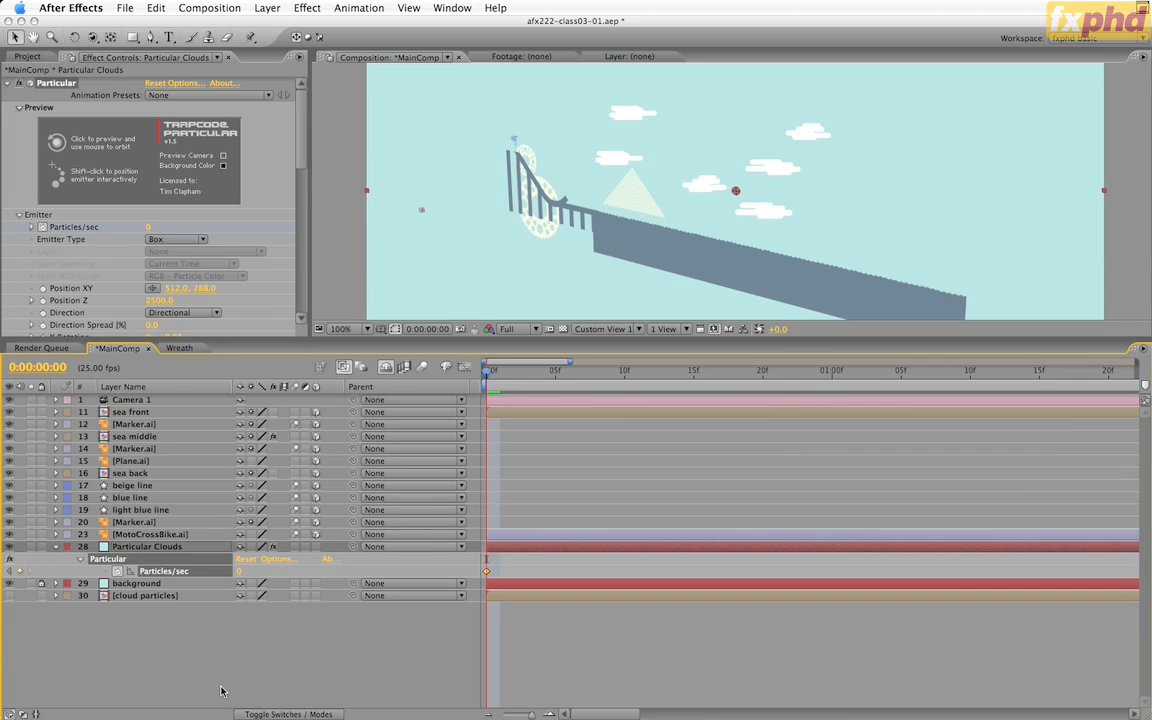
- Show the composition through the Active Camera and enlarge the composition viewer vertically
{"action": "left_click", "coordinate": [607, 329]}
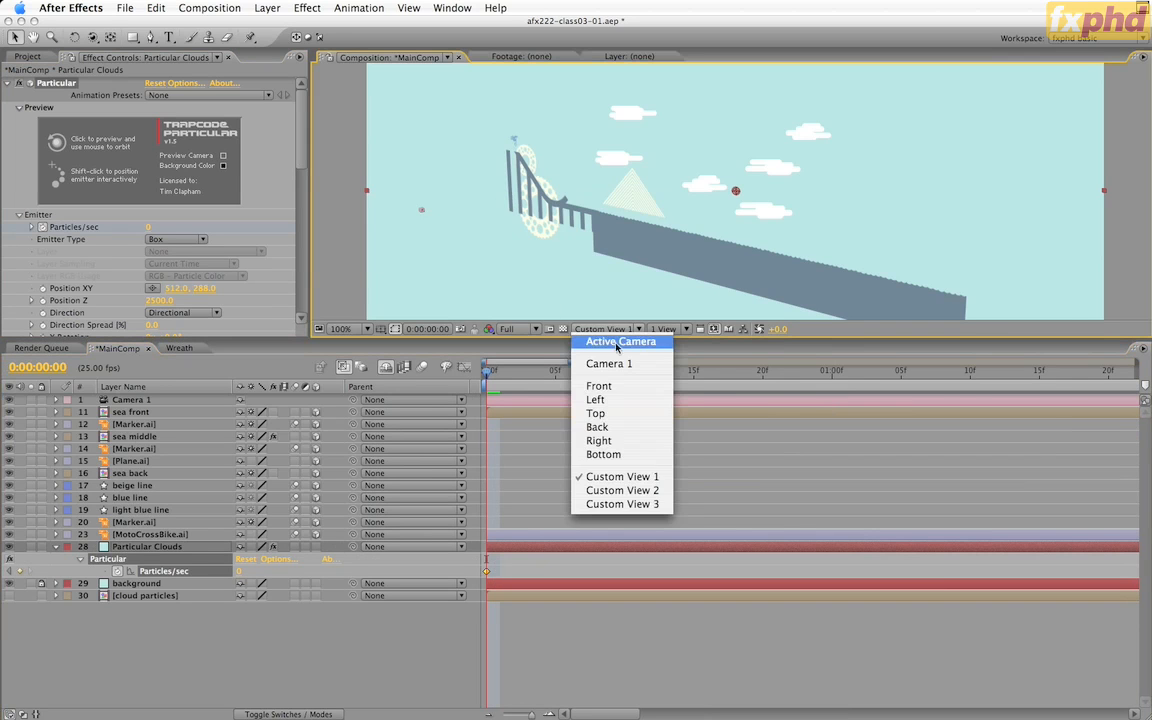
{"action": "left_click", "coordinate": [617, 343]}
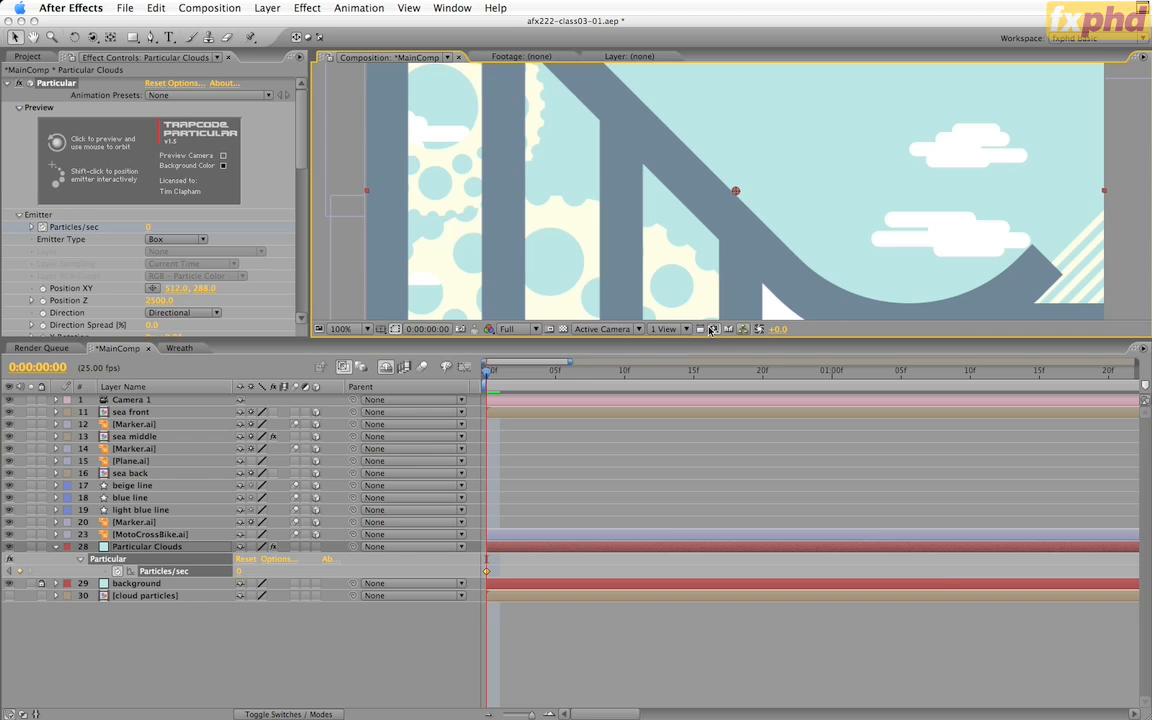
{"action": "left_click_drag", "start_coordinate": [701, 336], "coordinate": [701, 490]}
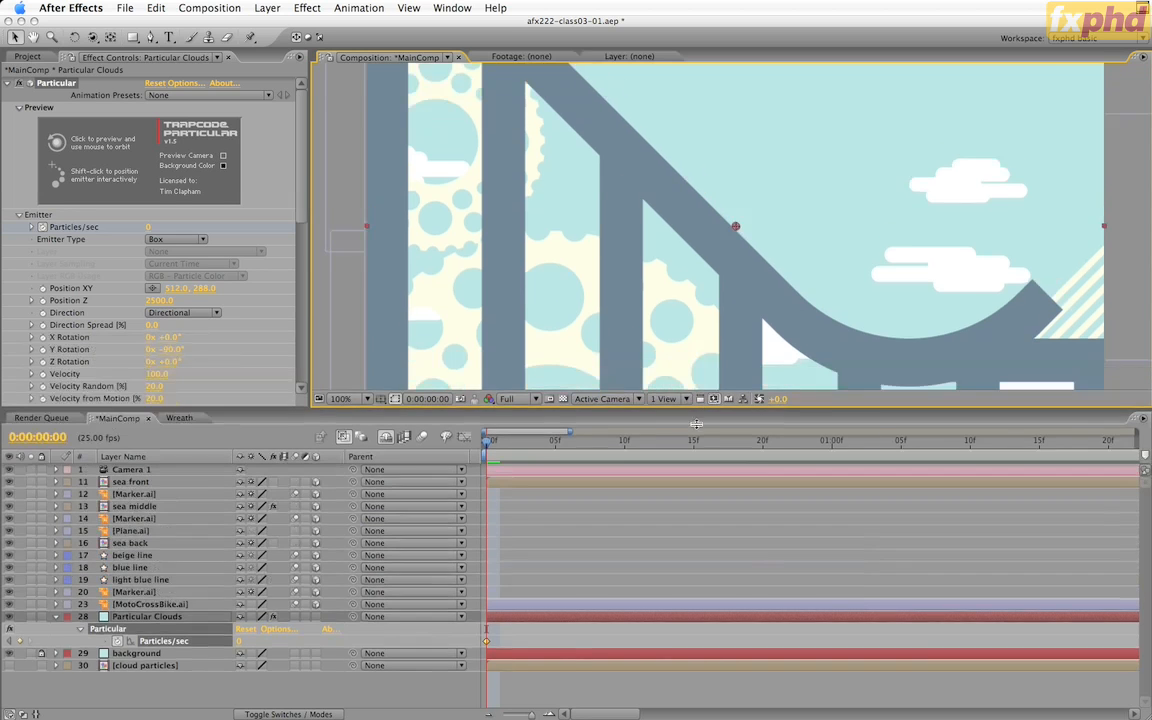
- Review the clouds across the animation with the timeline's full duration shown, stopping at 0:00:04:13
{"action": "left_click", "coordinate": [537, 524]}
{"action": "left_click_drag", "start_coordinate": [537, 527], "coordinate": [675, 527]}
{"action": "key", "text": "space"}
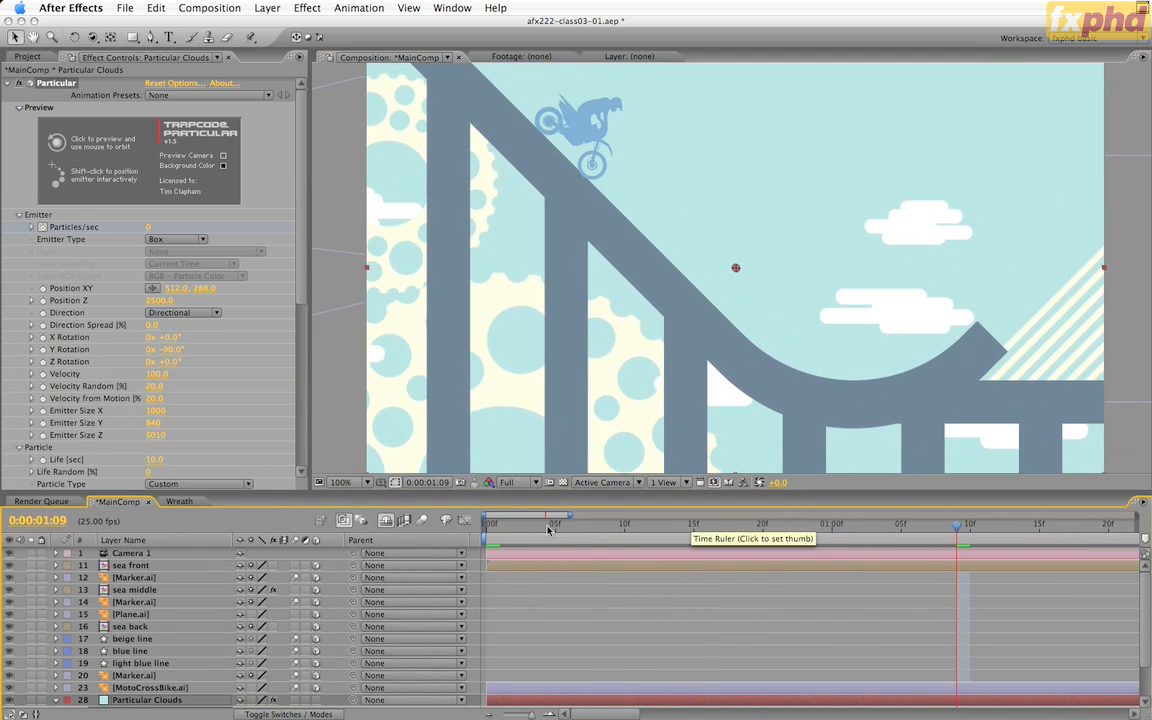
{"action": "left_click_drag", "start_coordinate": [568, 515], "coordinate": [1137, 523]}
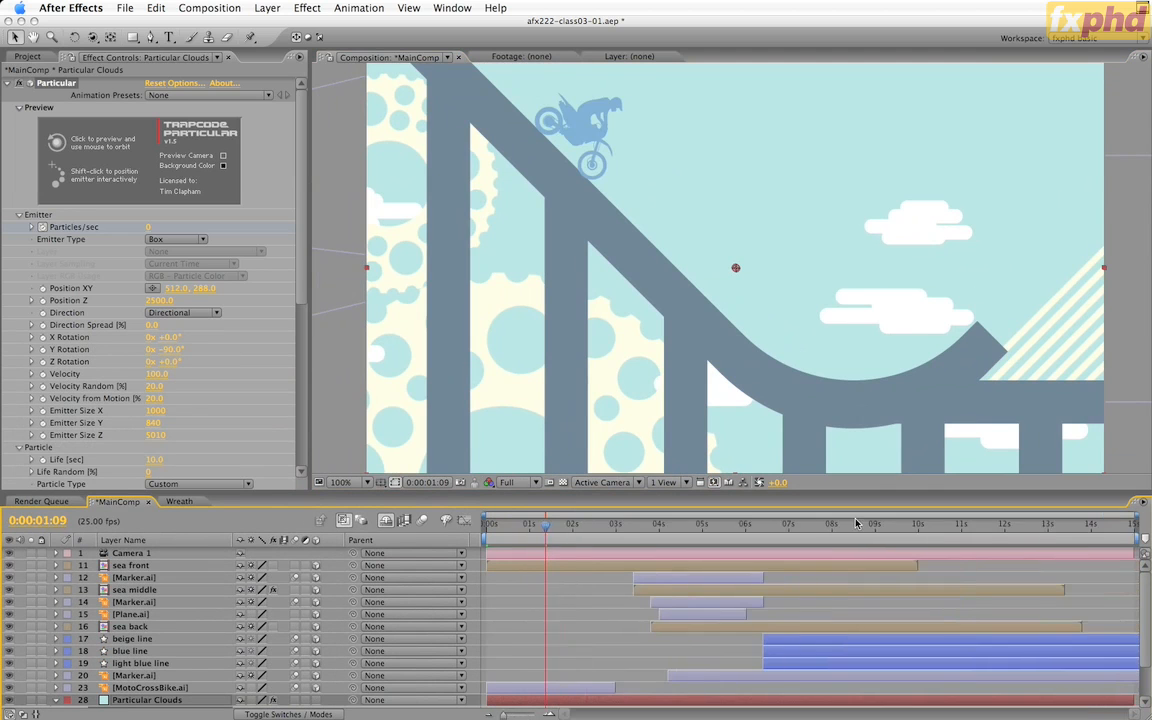
{"action": "left_click", "coordinate": [695, 525]}
{"action": "mouse_move", "coordinate": [695, 525]}
{"action": "left_mouse_down"}
{"action": "mouse_move", "coordinate": [729, 527]}
{"action": "mouse_move", "coordinate": [681, 527]}
{"action": "left_mouse_up"}
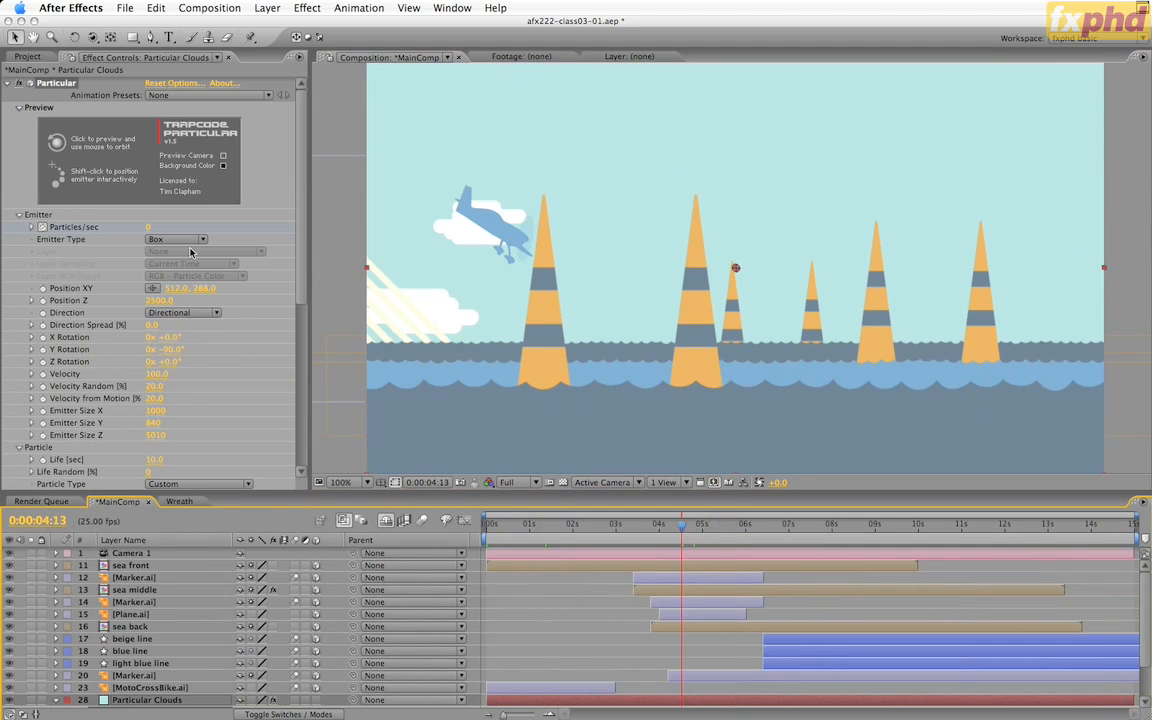
- Raise the cloud emitter by setting the Y value of its Position XY to -100
{"action": "left_click", "coordinate": [203, 288]}
{"action": "type", "text": "-"}
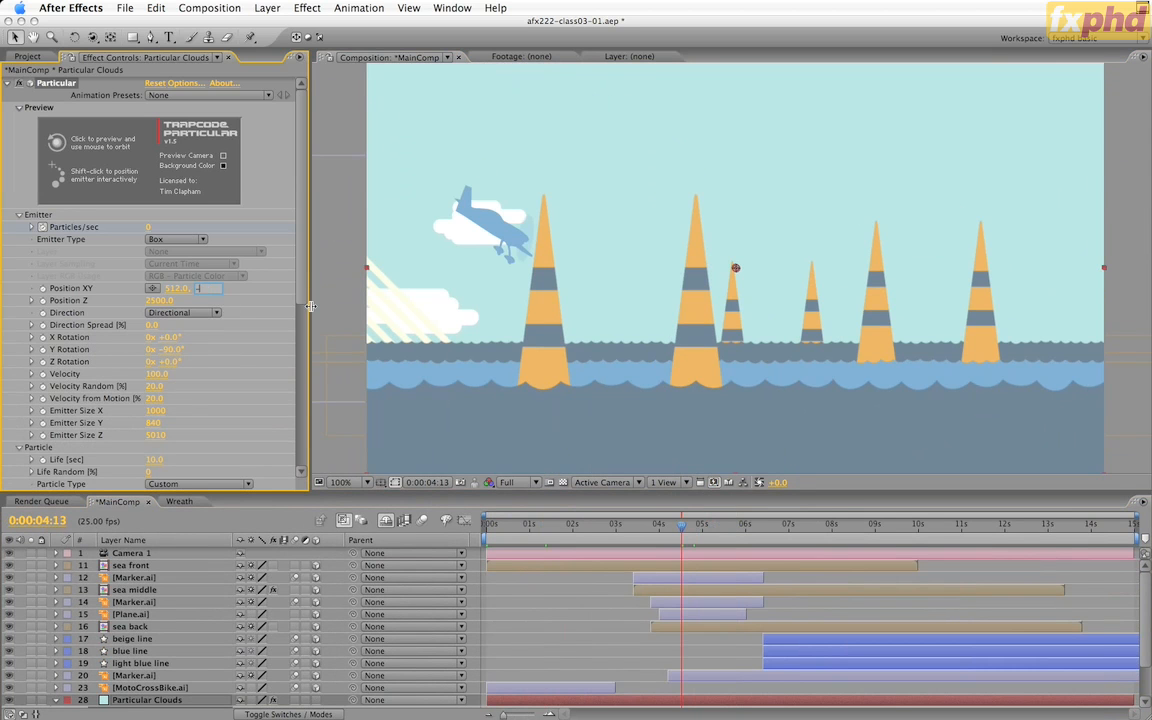
{"action": "type", "text": "100"}
{"action": "key", "text": "Return"}
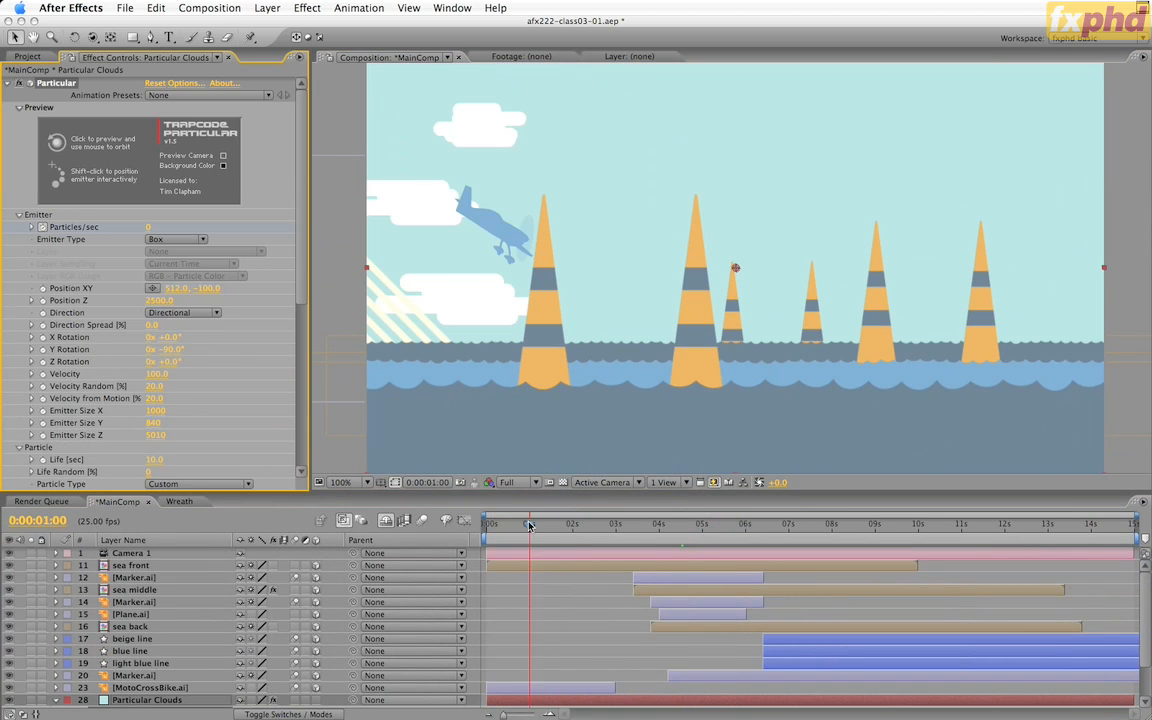
- At 0:00:01:00, try X values of 1500 and 2000 for the cloud emitter's Position XY
{"action": "left_click", "coordinate": [531, 521]}
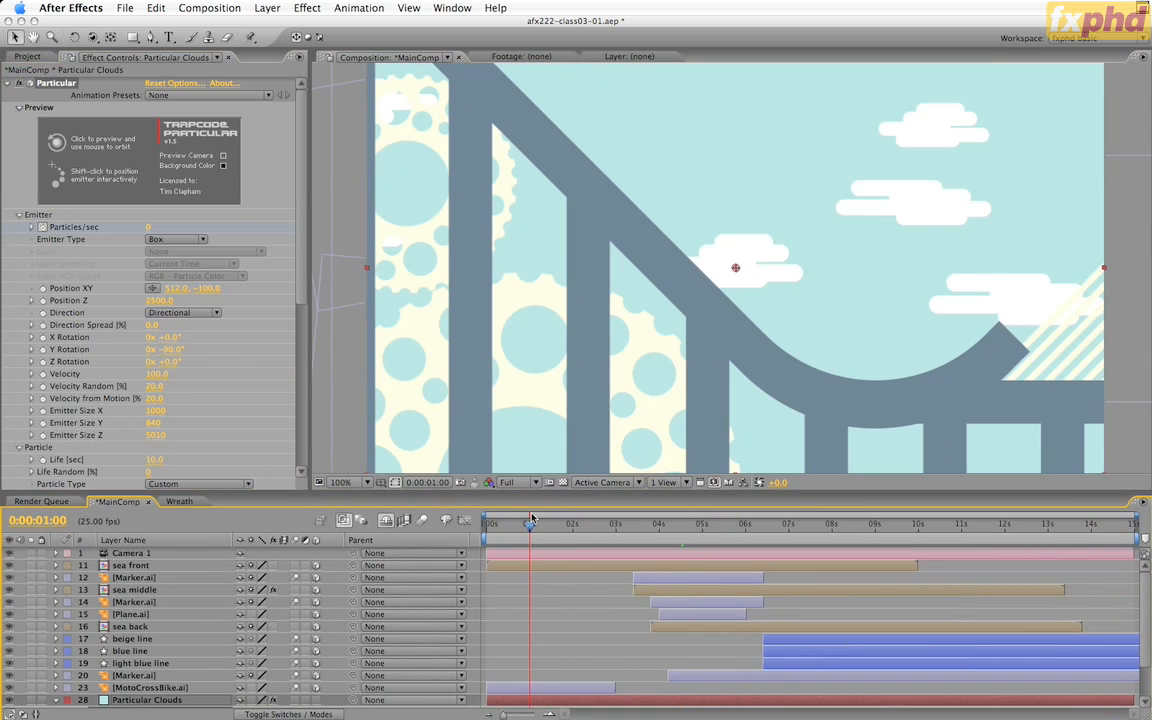
{"action": "left_click", "coordinate": [184, 289]}
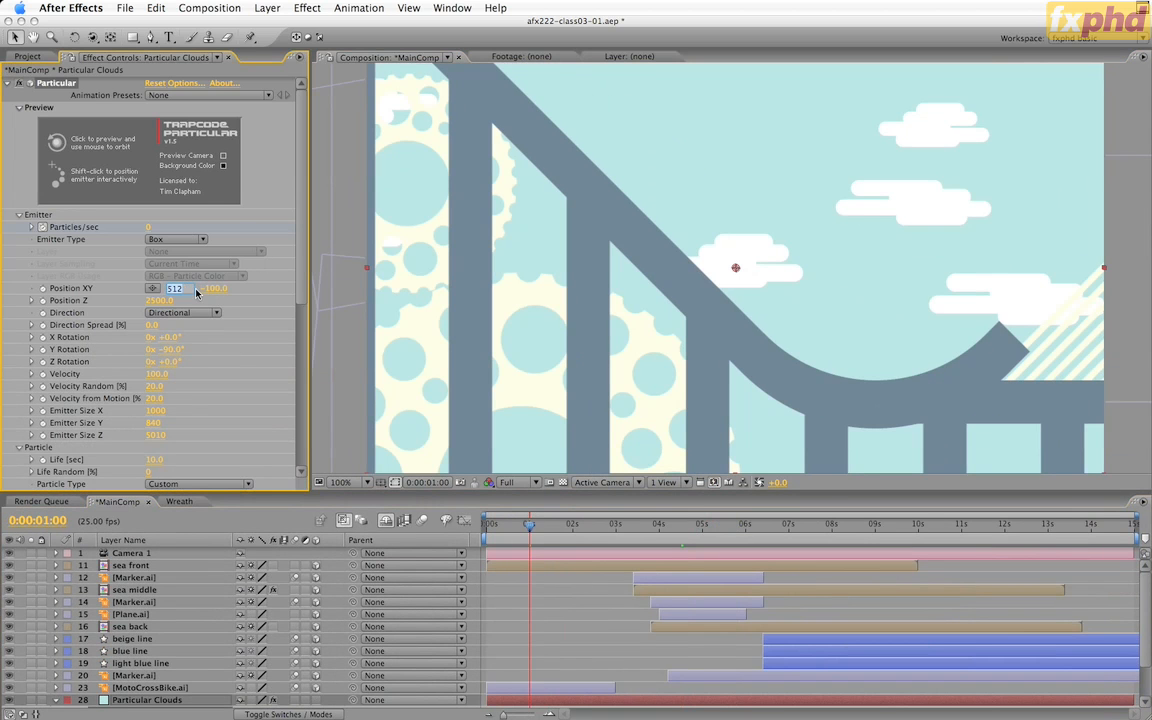
{"action": "type", "text": "1500"}
{"action": "key", "text": "Return"}
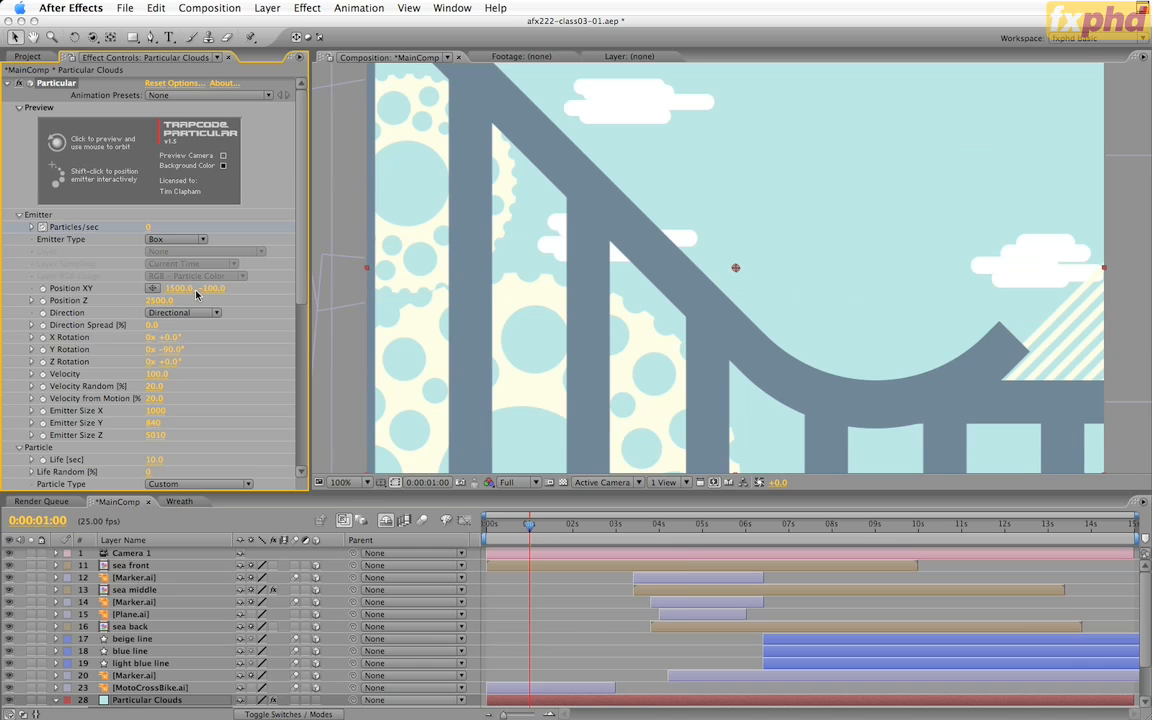
{"action": "left_click", "coordinate": [180, 288]}
{"action": "type", "text": "200"}
{"action": "key", "text": "Return"}
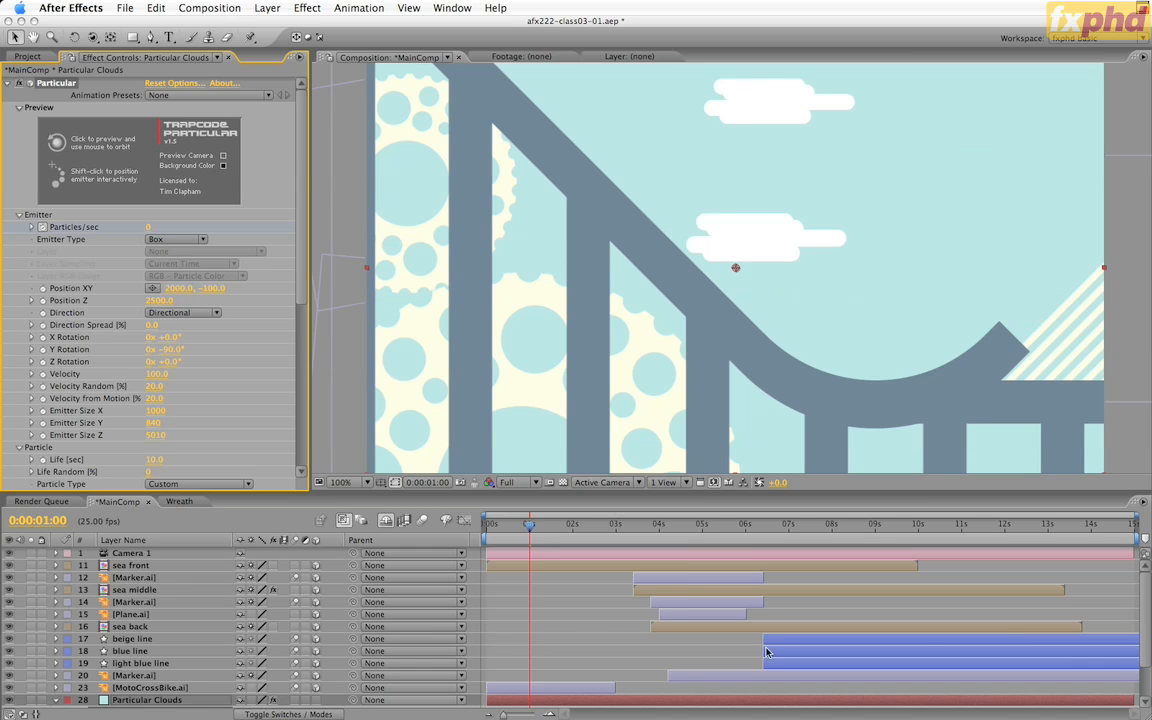
- Set Particular's random seed to 65464 and check the cloud arrangement at 0:00:01:11 and 0:00:05:03
{"action": "left_click", "coordinate": [705, 524]}
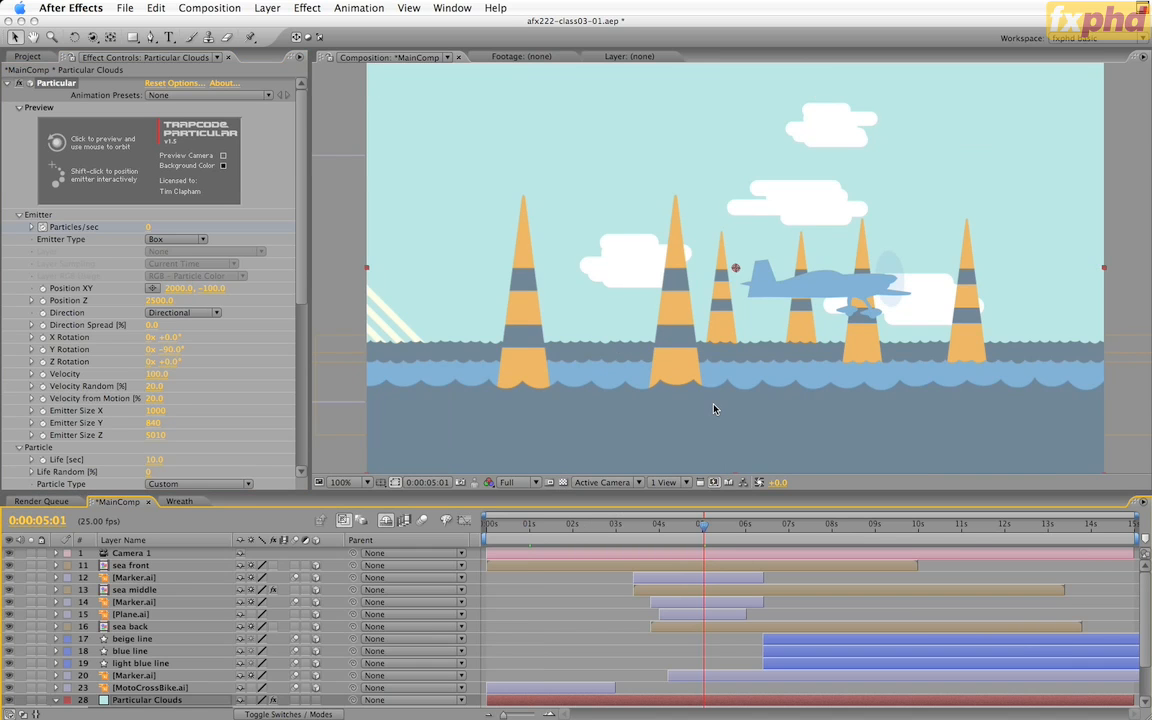
{"action": "left_click", "coordinate": [180, 83]}
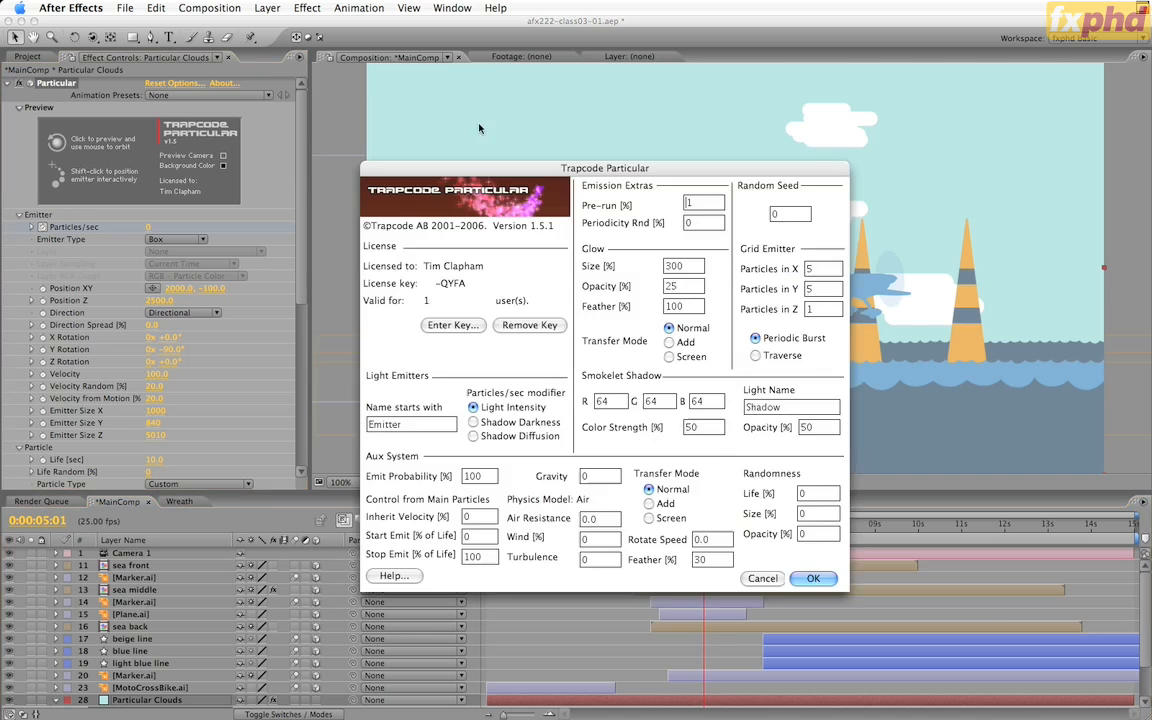
{"action": "double_click", "coordinate": [781, 215]}
{"action": "type", "text": "55464"}
{"action": "key", "text": "Return"}
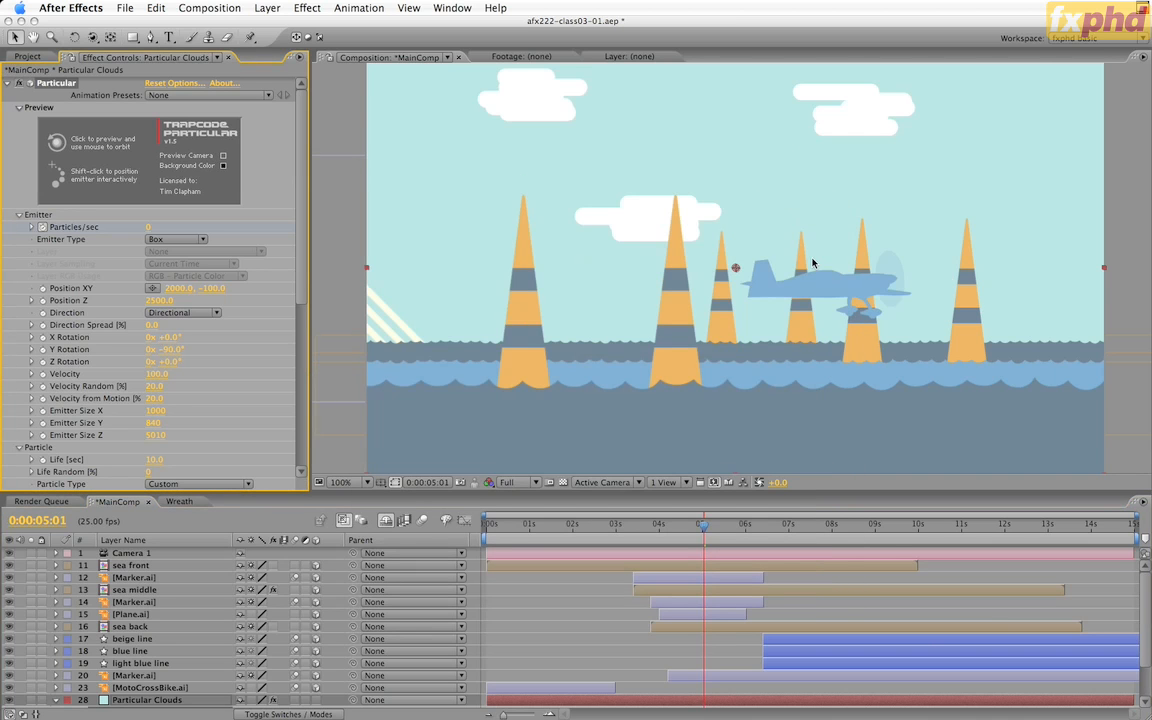
{"action": "left_click", "coordinate": [550, 527]}
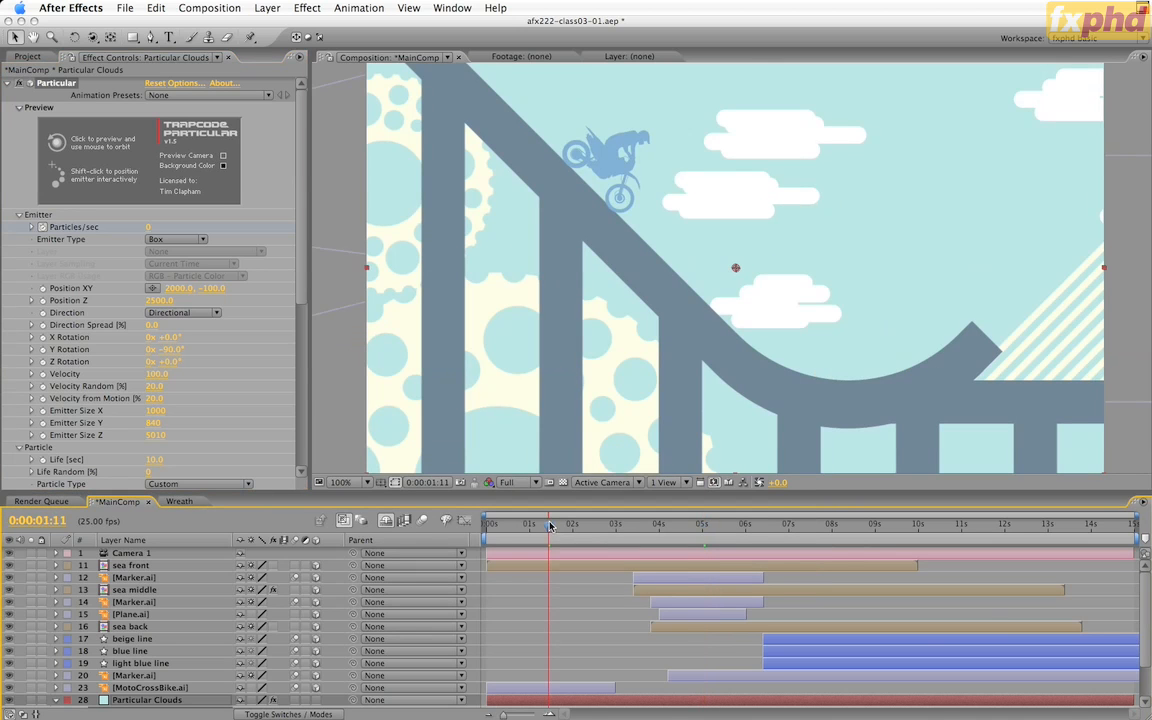
{"action": "left_click", "coordinate": [706, 527]}
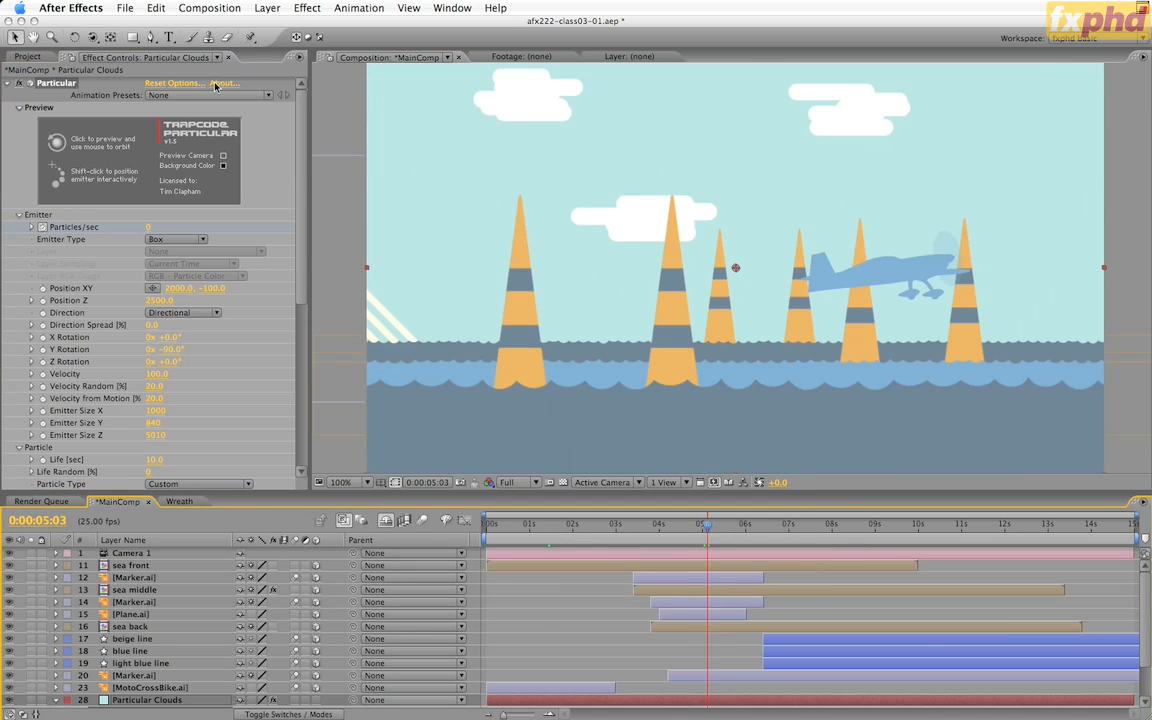
- Set Particular's random seed to 12211 and review the clouds around the plane sequence, stopping at 0:00:04:18
{"action": "left_click", "coordinate": [181, 86]}
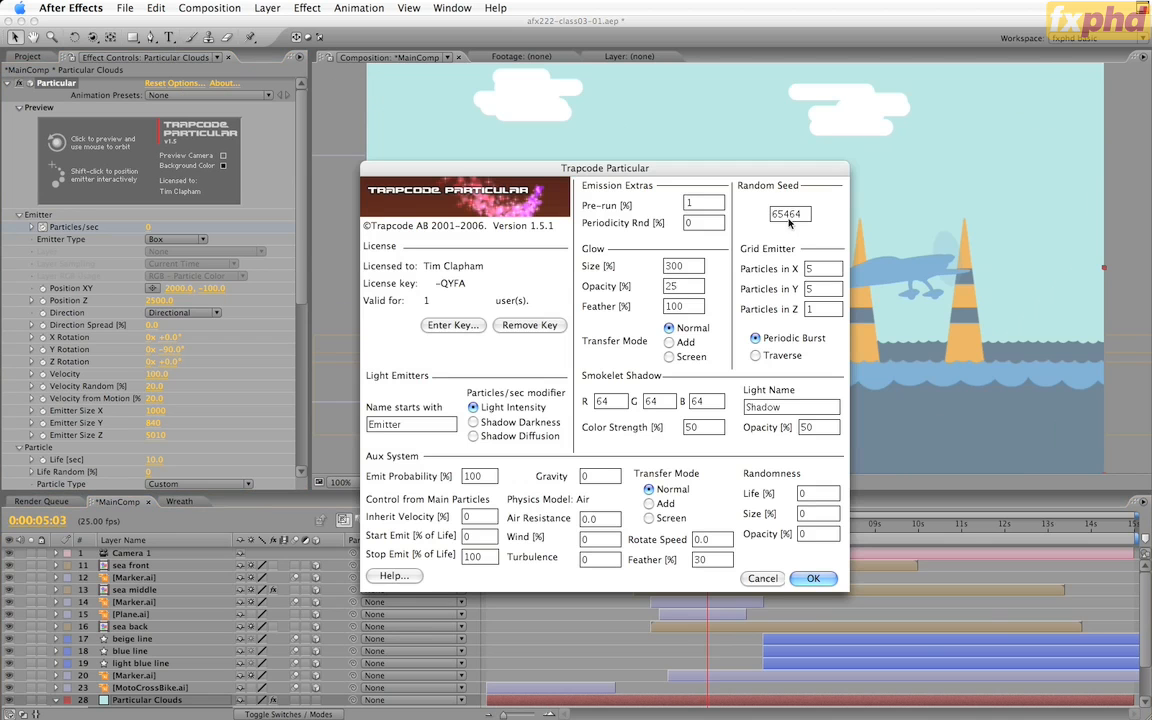
{"action": "double_click", "coordinate": [786, 214]}
{"action": "type", "text": "12211"}
{"action": "key", "text": "Return"}
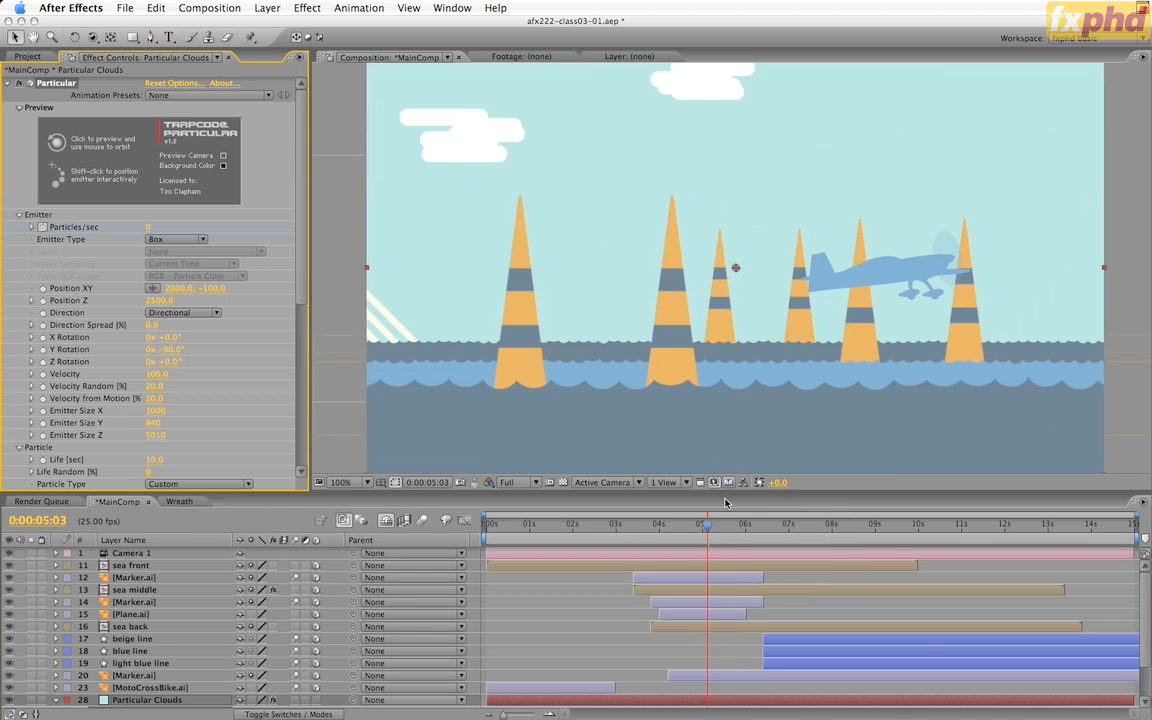
{"action": "key", "text": "space"}
{"action": "mouse_move", "coordinate": [701, 523]}
{"action": "left_mouse_down"}
{"action": "mouse_move", "coordinate": [527, 526]}
{"action": "mouse_move", "coordinate": [690, 533]}
{"action": "left_mouse_up"}
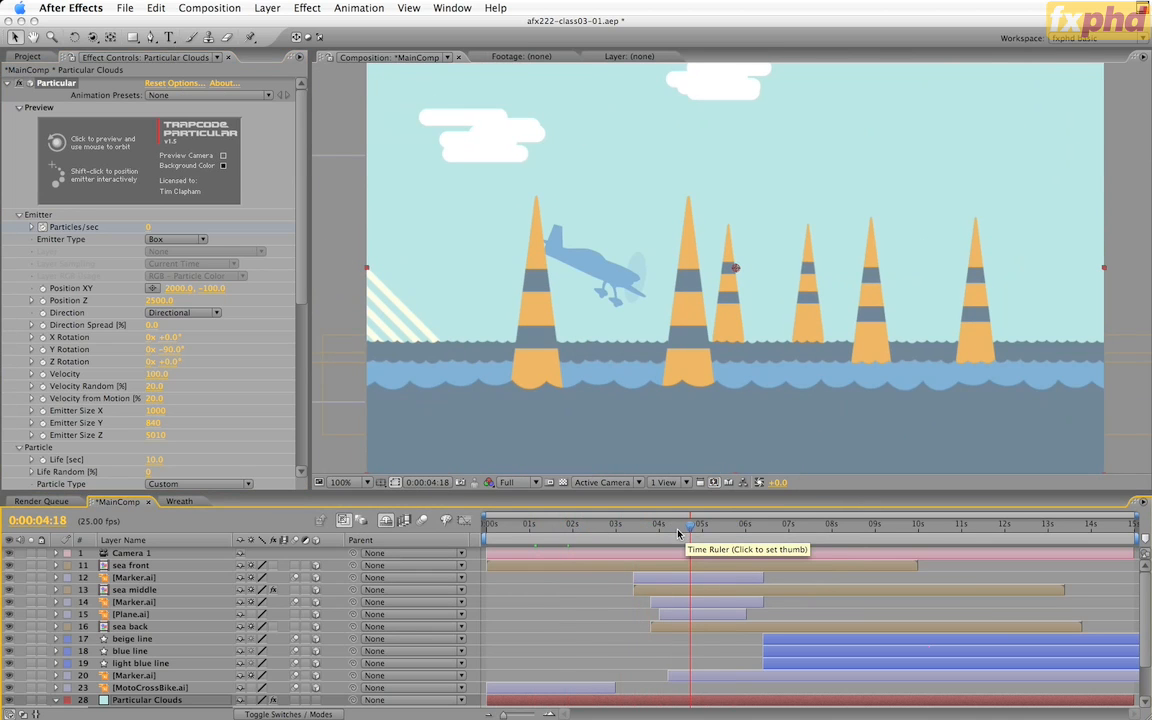
- Set the Y value of the cloud emitter's Position XY to 0 and review the clouds up to 0:00:05:06
{"action": "left_click", "coordinate": [214, 289]}
{"action": "type", "text": "0"}
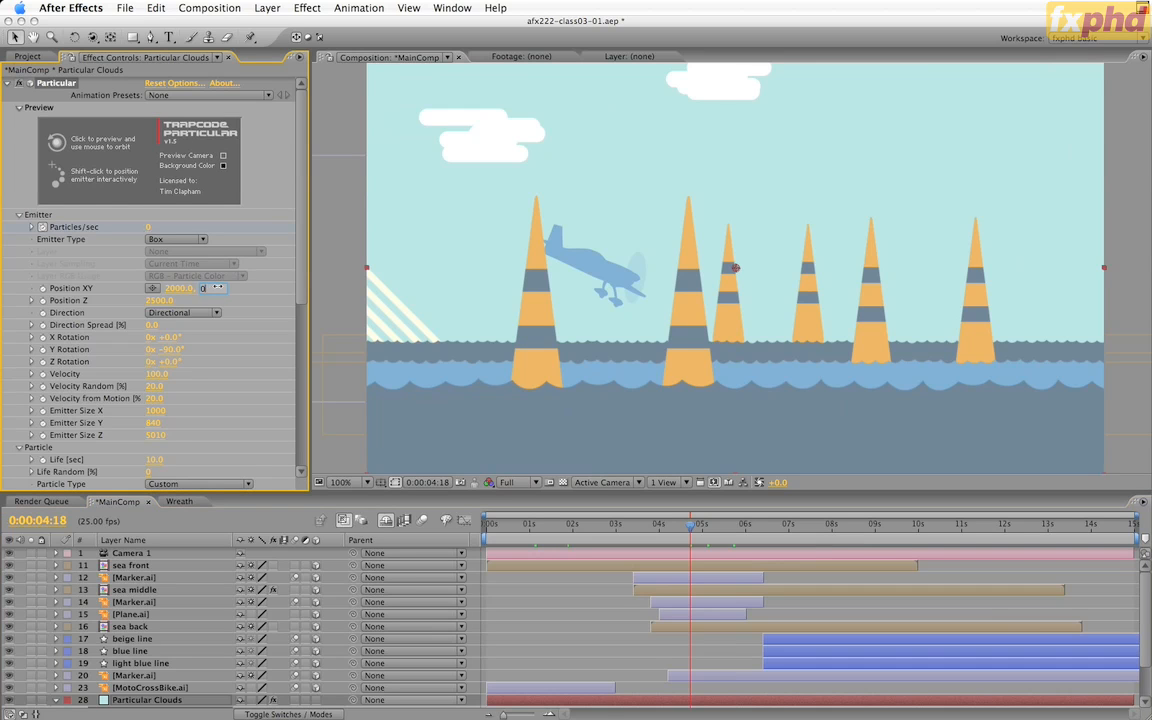
{"action": "key", "text": "Return"}
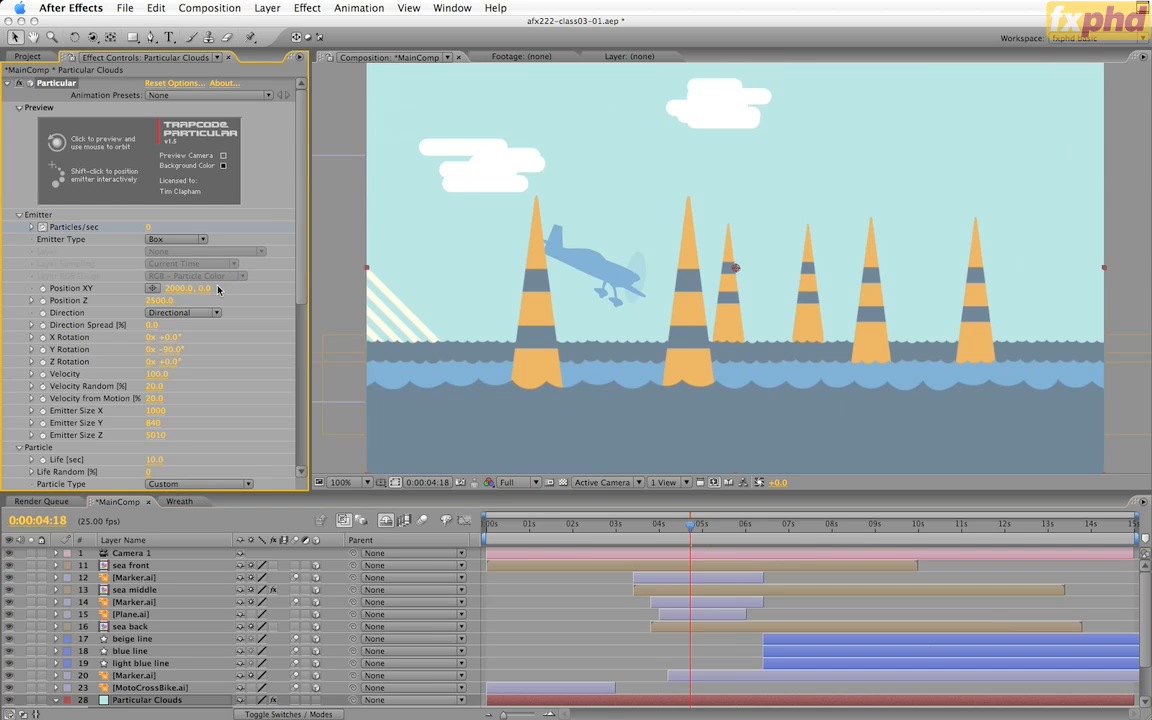
{"action": "left_click", "coordinate": [544, 530]}
{"action": "left_click_drag", "start_coordinate": [544, 530], "coordinate": [710, 543]}
{"action": "key", "text": "F3"}
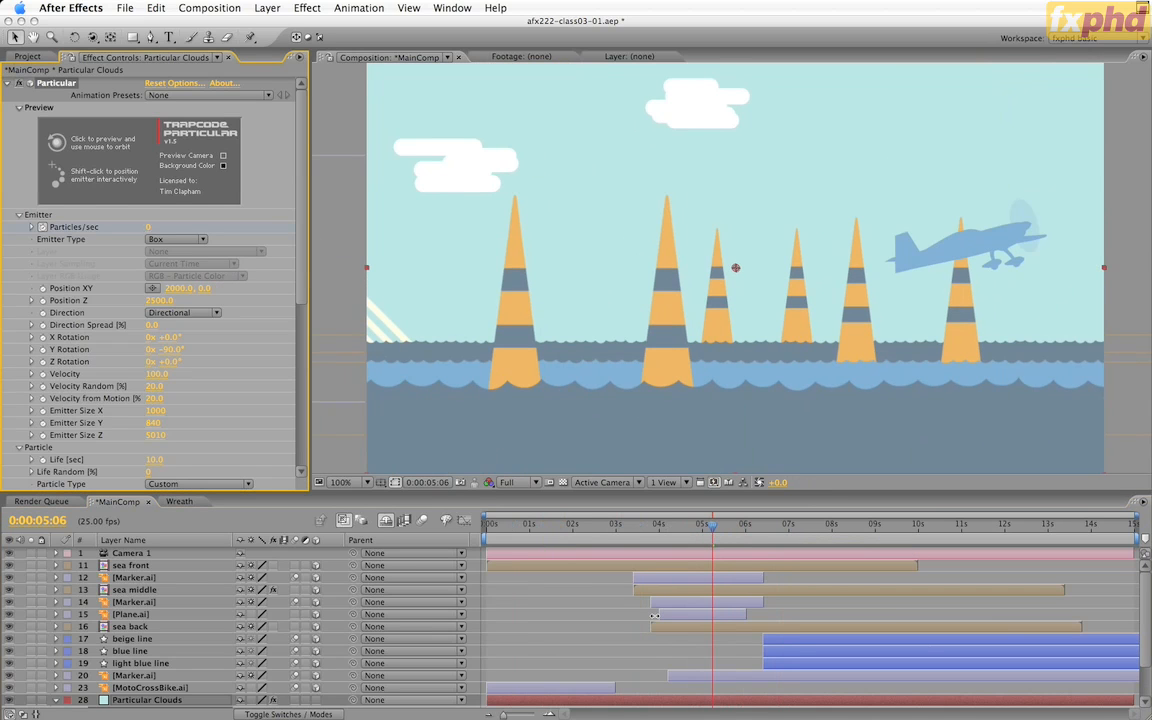
- Working in Custom View 1, reduce the cloud emitter's Size Z to 3520 and move its Position XY to 1666, -52
{"action": "key", "text": "F11"}
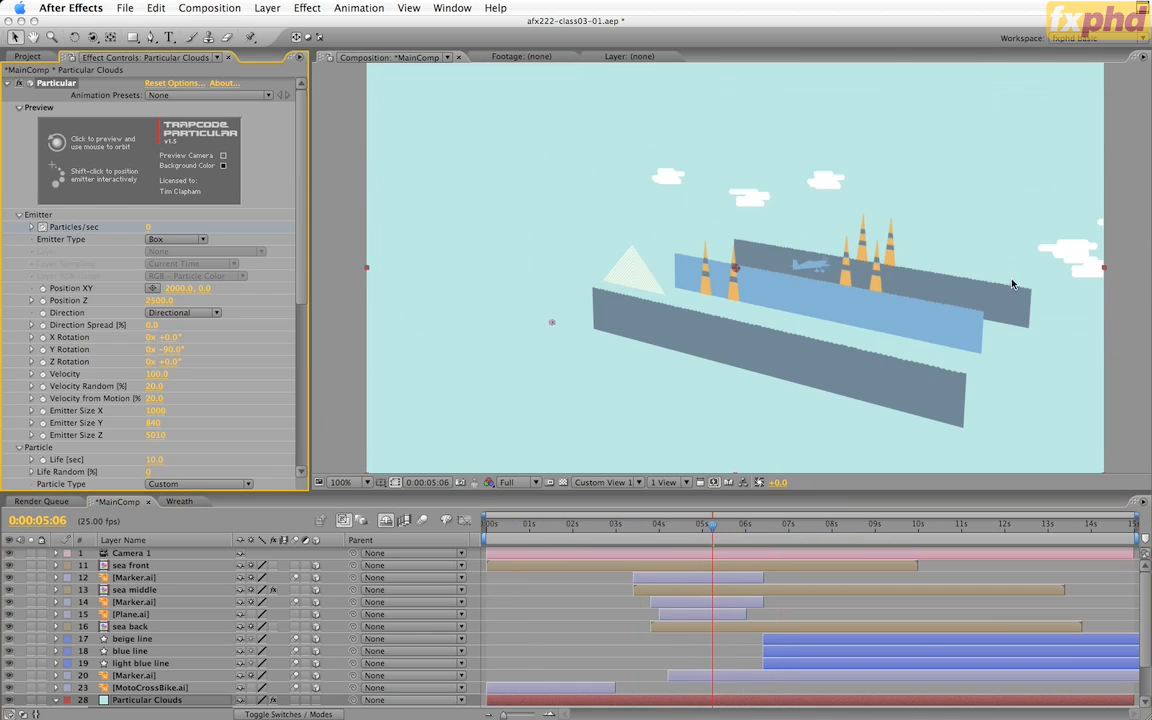
{"action": "key", "text": "c"}
{"action": "left_click_drag", "start_coordinate": [1046, 311], "coordinate": [1030, 318]}
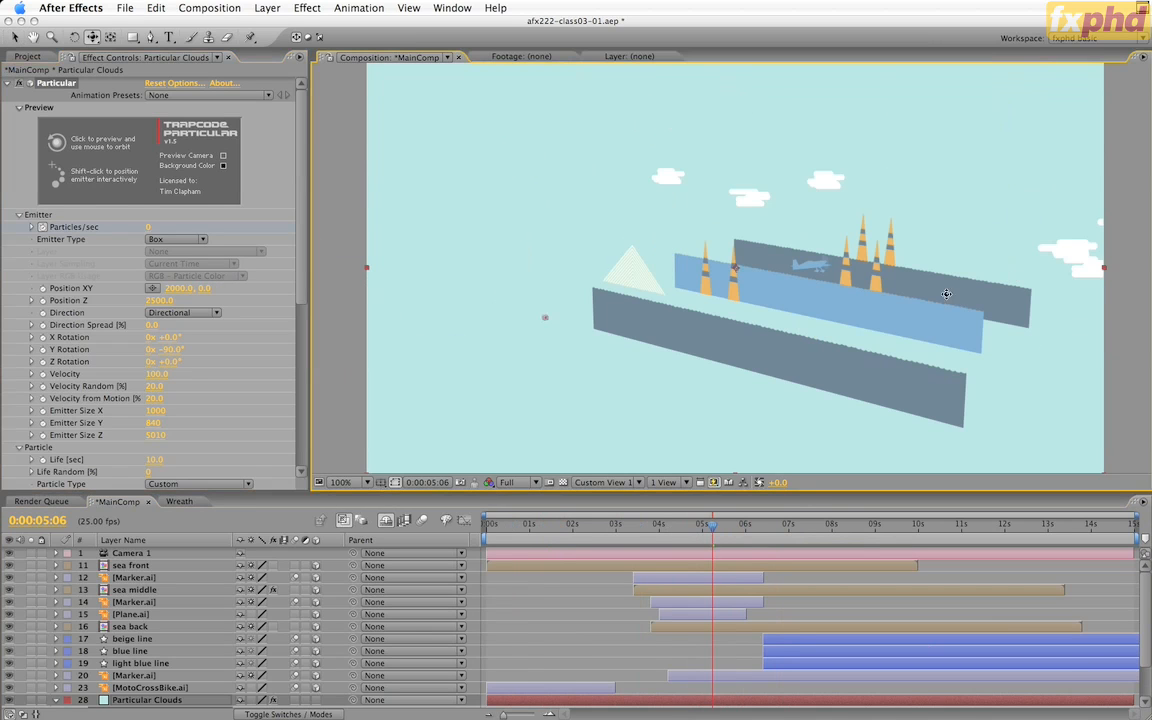
{"action": "left_click_drag", "start_coordinate": [874, 291], "coordinate": [685, 251]}
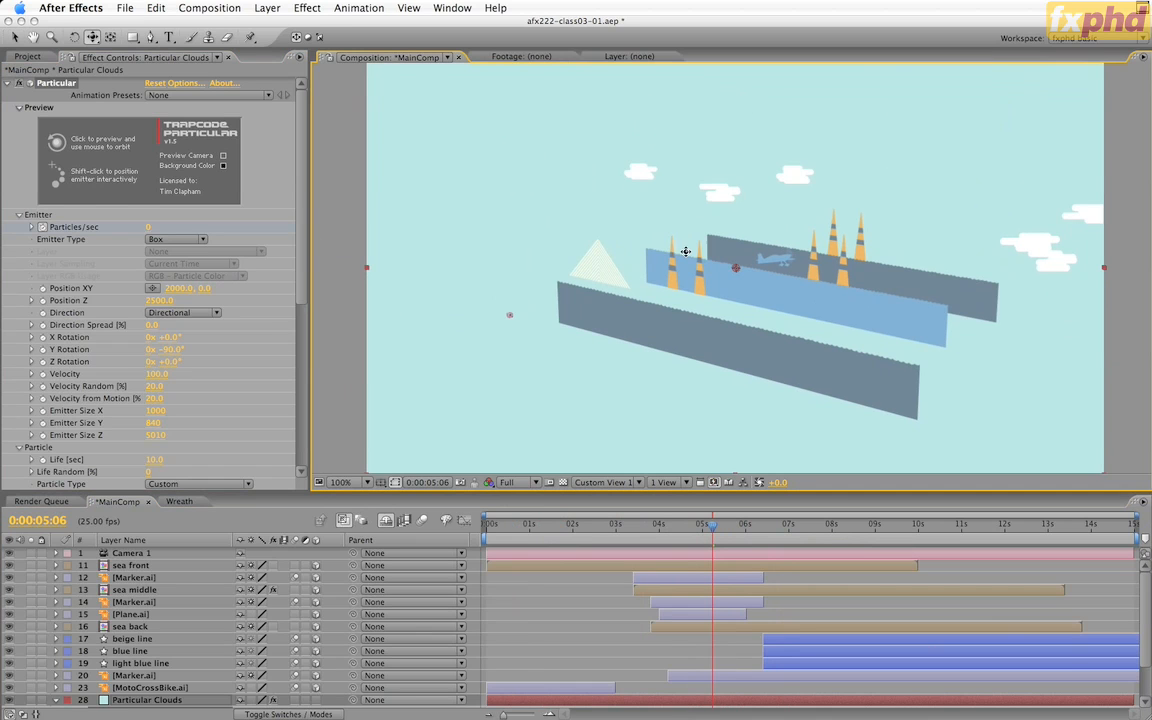
{"action": "left_click", "coordinate": [150, 435]}
{"action": "left_click_drag", "start_coordinate": [150, 435], "coordinate": [45, 441]}
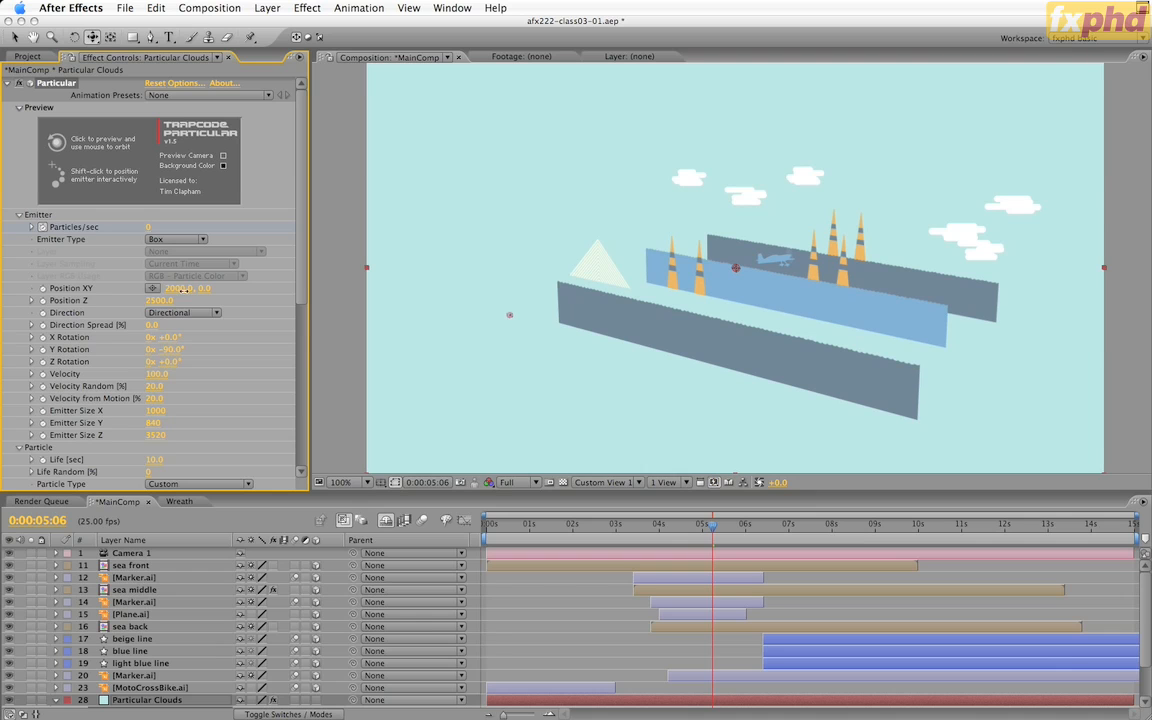
{"action": "left_click_drag", "start_coordinate": [170, 288], "coordinate": [3, 340]}
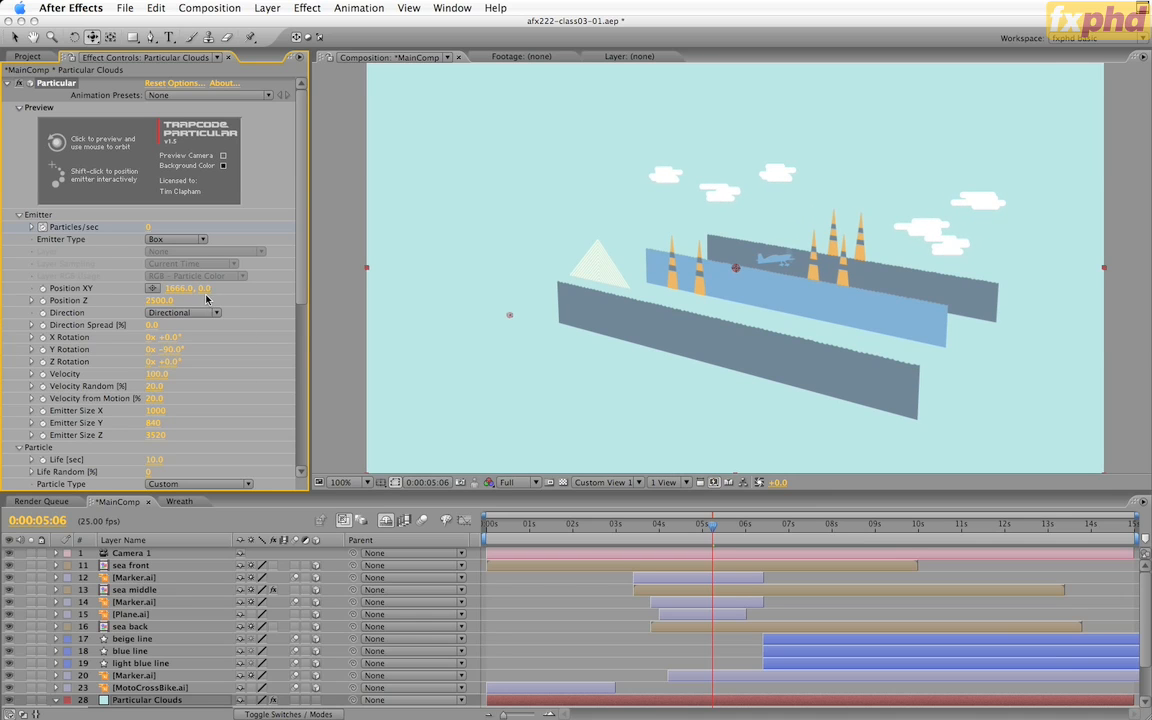
{"action": "left_click_drag", "start_coordinate": [203, 288], "coordinate": [171, 298]}
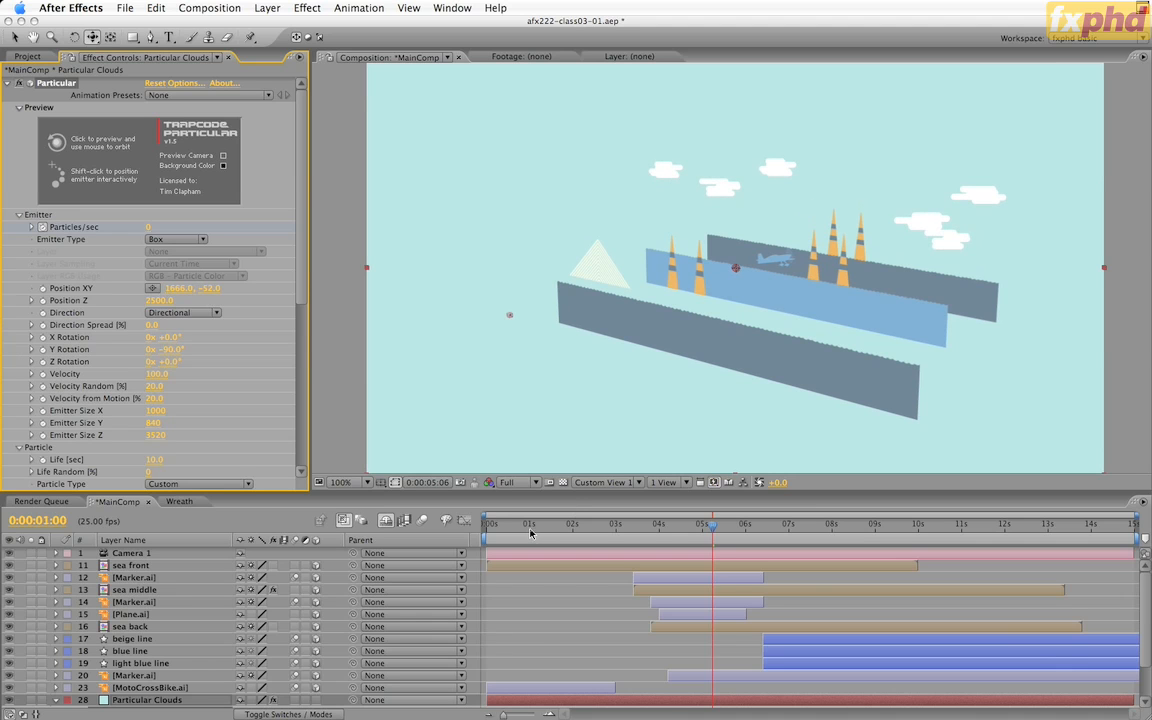
- Return to the Active Camera view and check the cloud placement at 0:00:01:00 and 0:00:05:02
{"action": "left_click", "coordinate": [530, 530]}
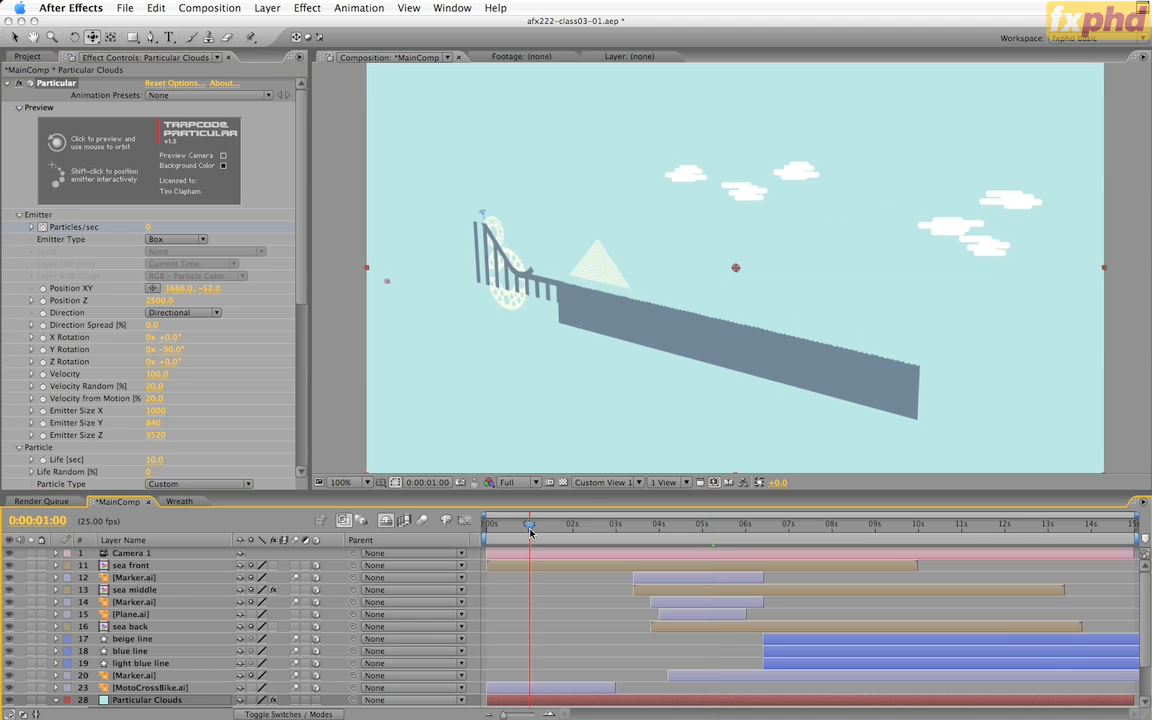
{"action": "left_click", "coordinate": [604, 482]}
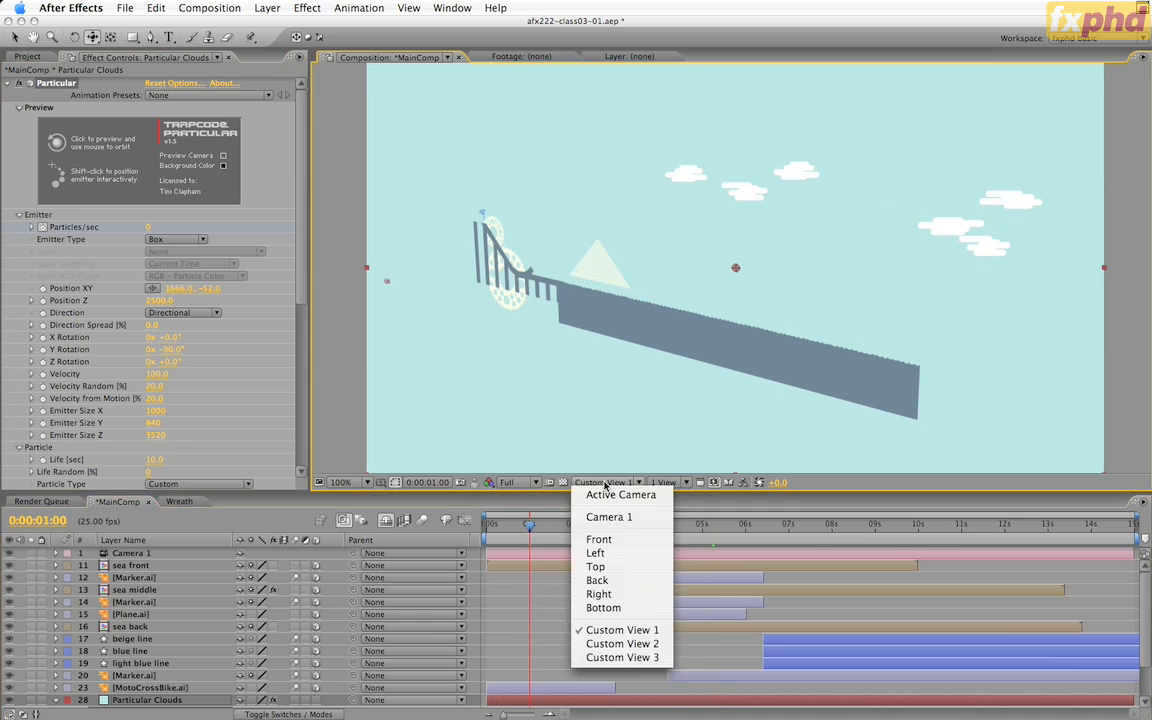
{"action": "left_click", "coordinate": [607, 495]}
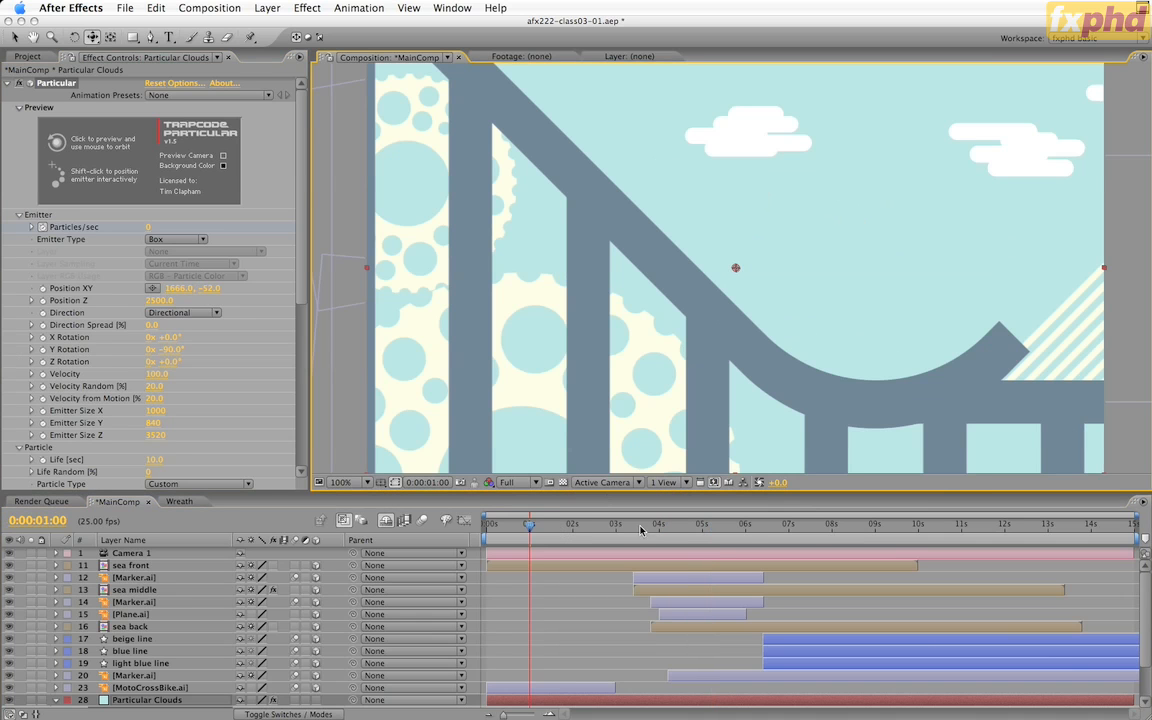
{"action": "left_click", "coordinate": [724, 530]}
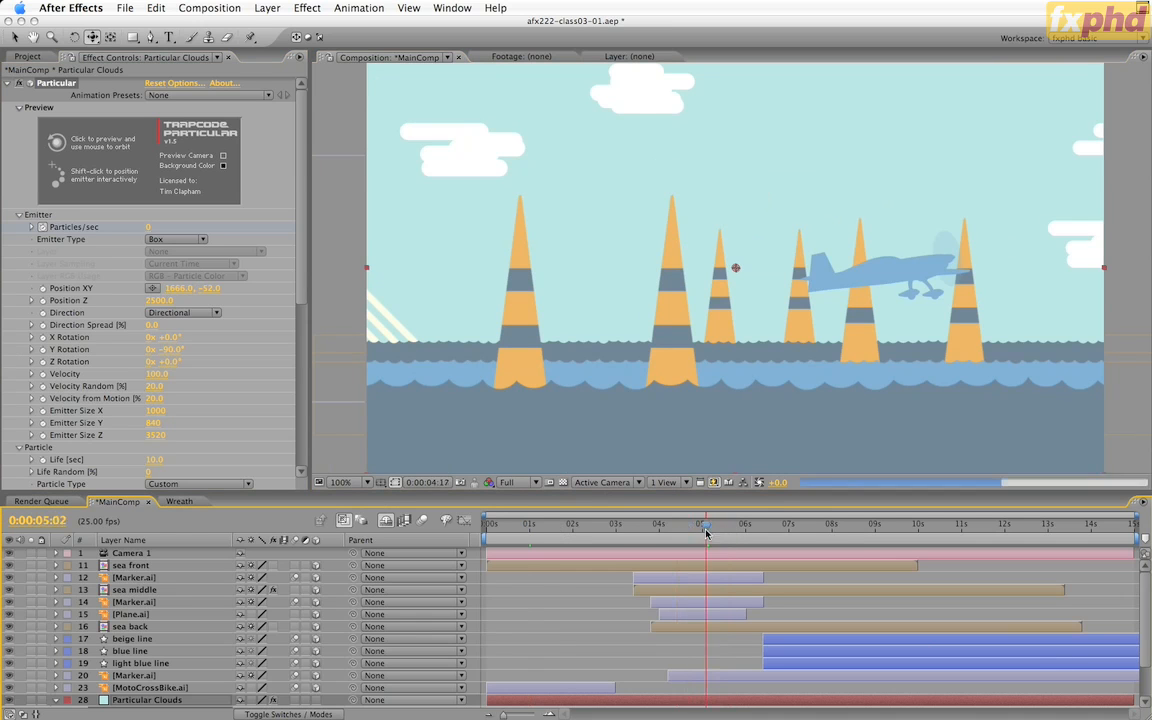
{"action": "left_click", "coordinate": [705, 531]}
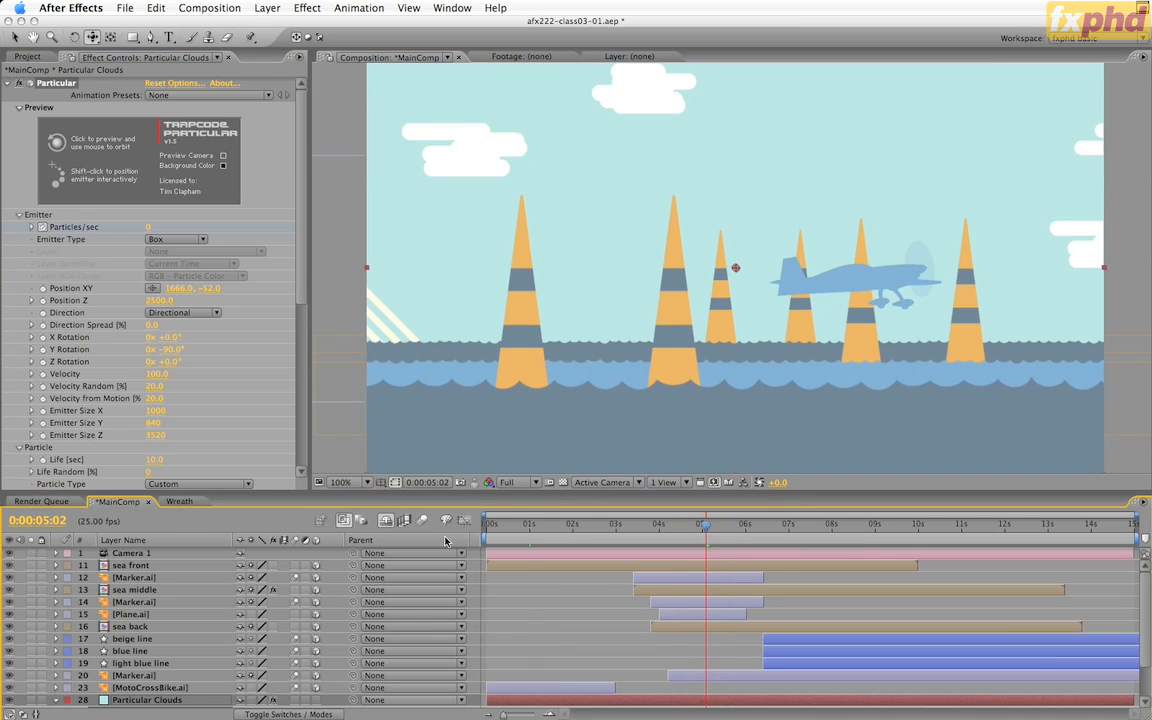
- Set Particular's motion blur type to Subframe Sample with 32 levels, keeping Motion Blur on Comp Settings
{"action": "scroll", "coordinate": [275, 243], "scroll_direction": "down", "scroll_amount": 10}
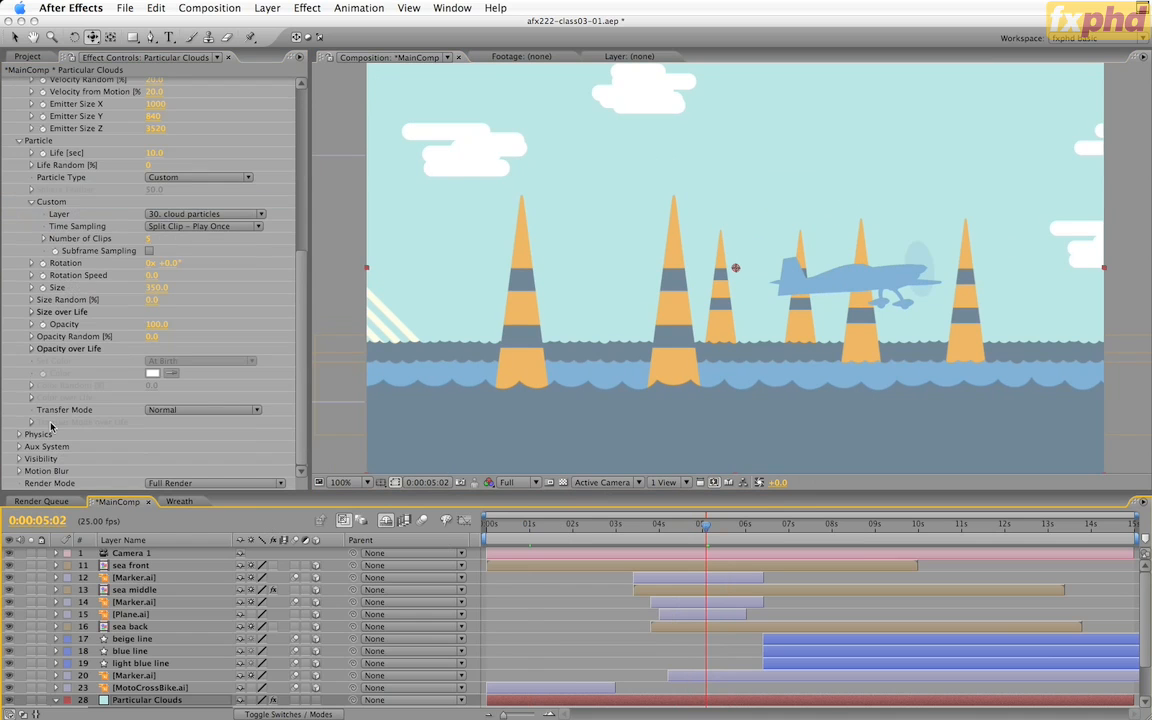
{"action": "left_click", "coordinate": [18, 470]}
{"action": "scroll", "coordinate": [266, 426], "scroll_direction": "down", "scroll_amount": 3}
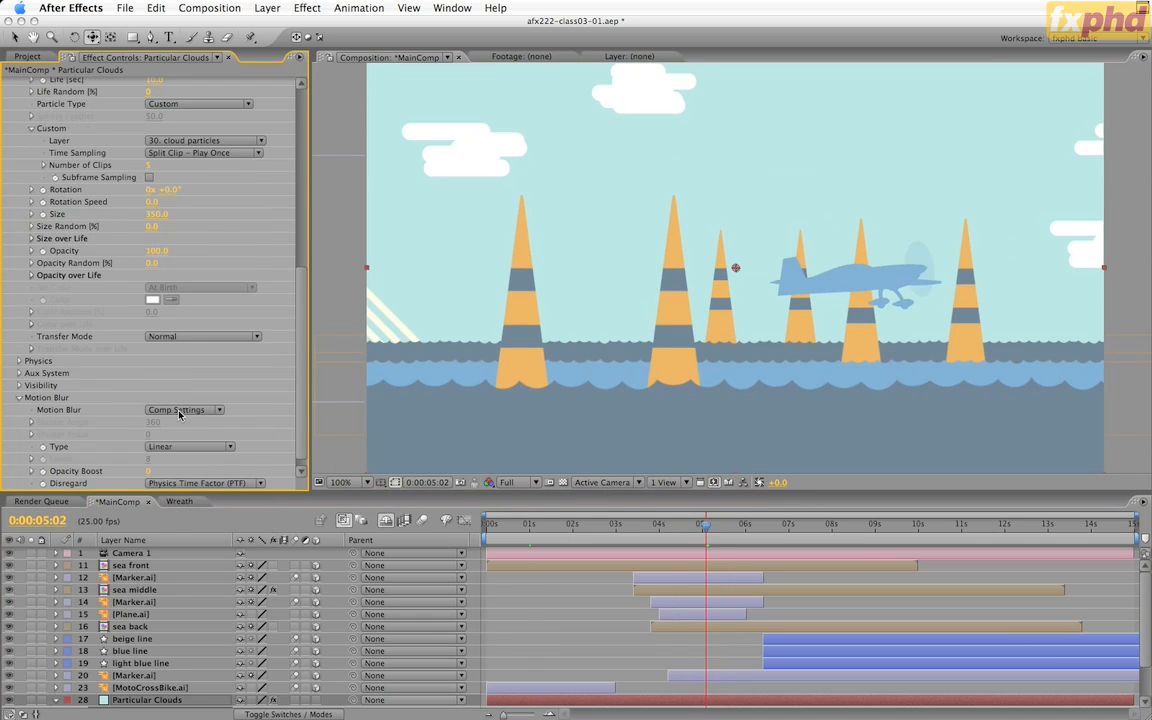
{"action": "left_click", "coordinate": [176, 450]}
{"action": "left_click", "coordinate": [165, 459]}
{"action": "left_click", "coordinate": [148, 459]}
{"action": "key", "text": "Return"}
{"action": "left_click", "coordinate": [182, 410]}
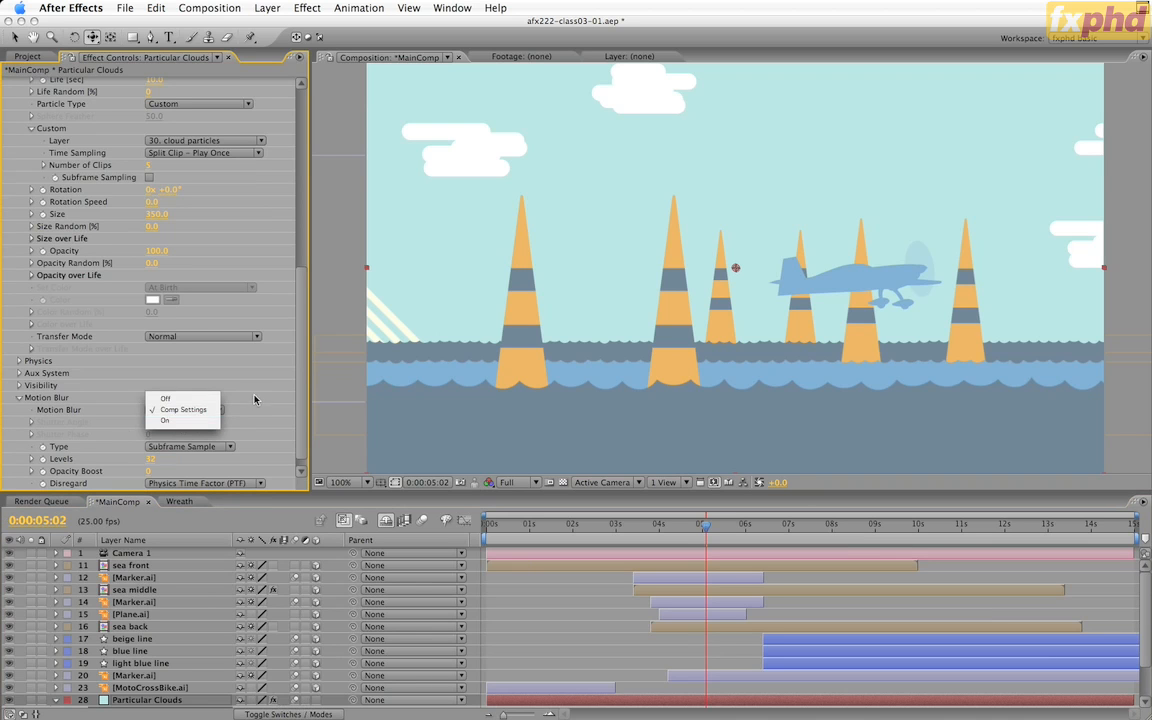
{"action": "left_click", "coordinate": [332, 414]}
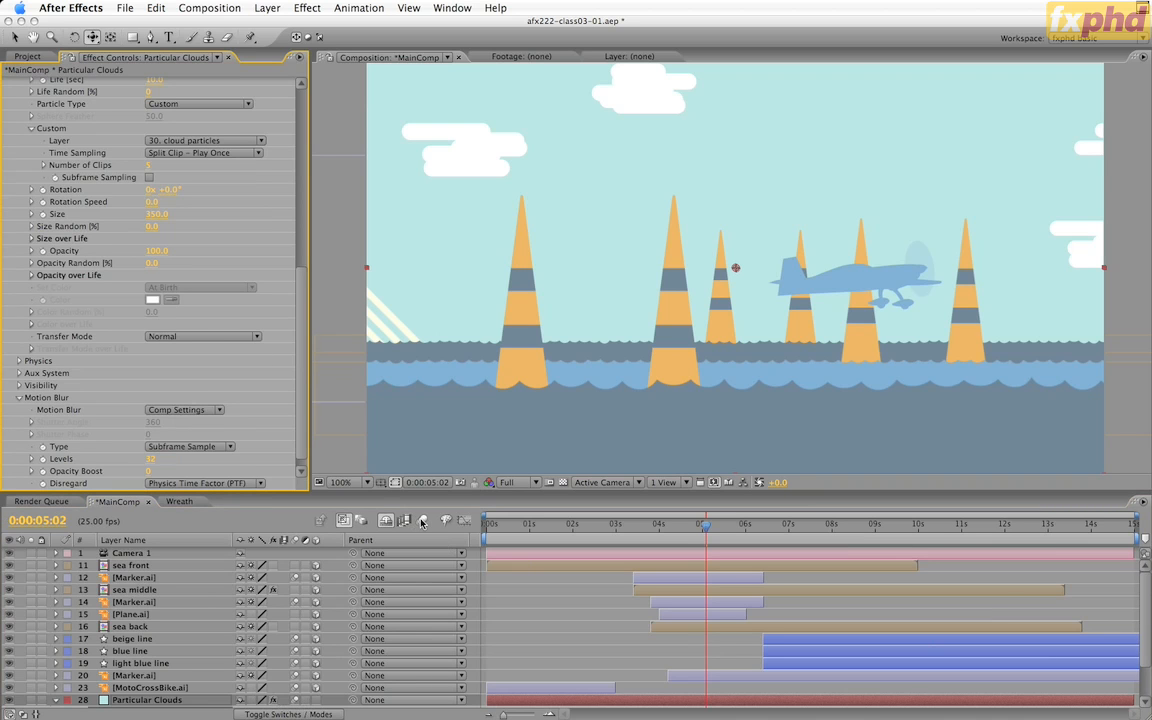
{"action": "left_click", "coordinate": [421, 522]}
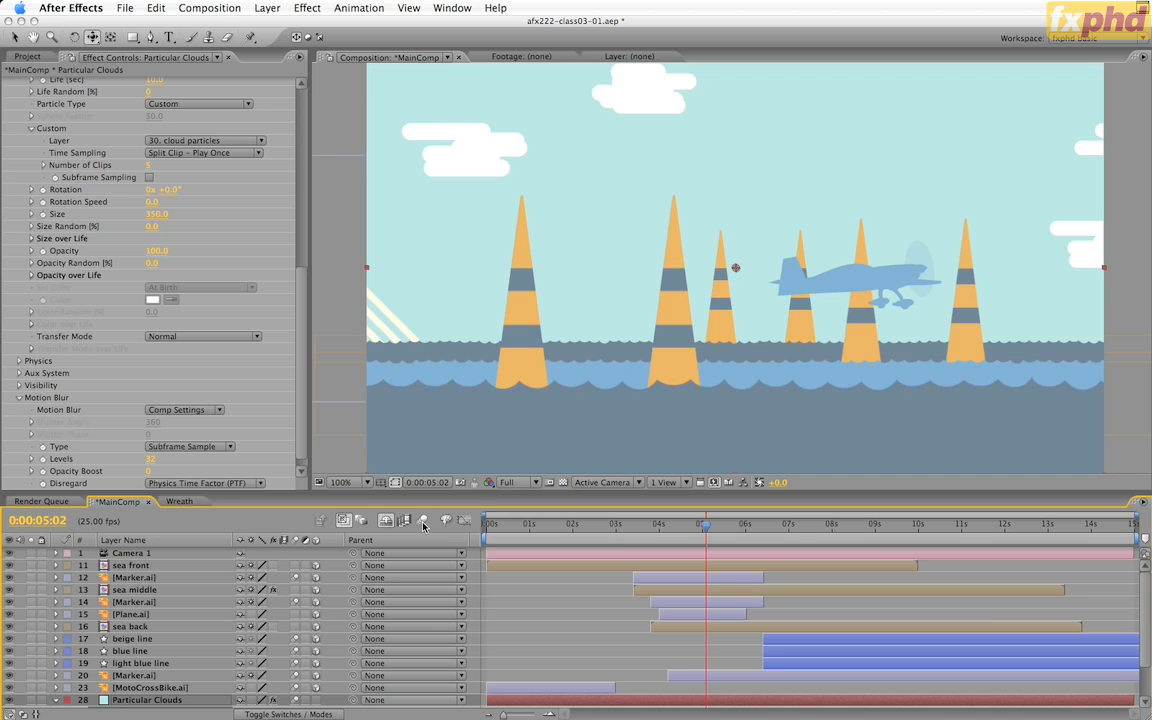
- Save the project as an incremented version and duplicate the Particular Clouds layer
{"action": "key", "text": "super+alt+shift+s"}
{"action": "left_click", "coordinate": [157, 700]}
{"action": "key", "text": "super+d"}
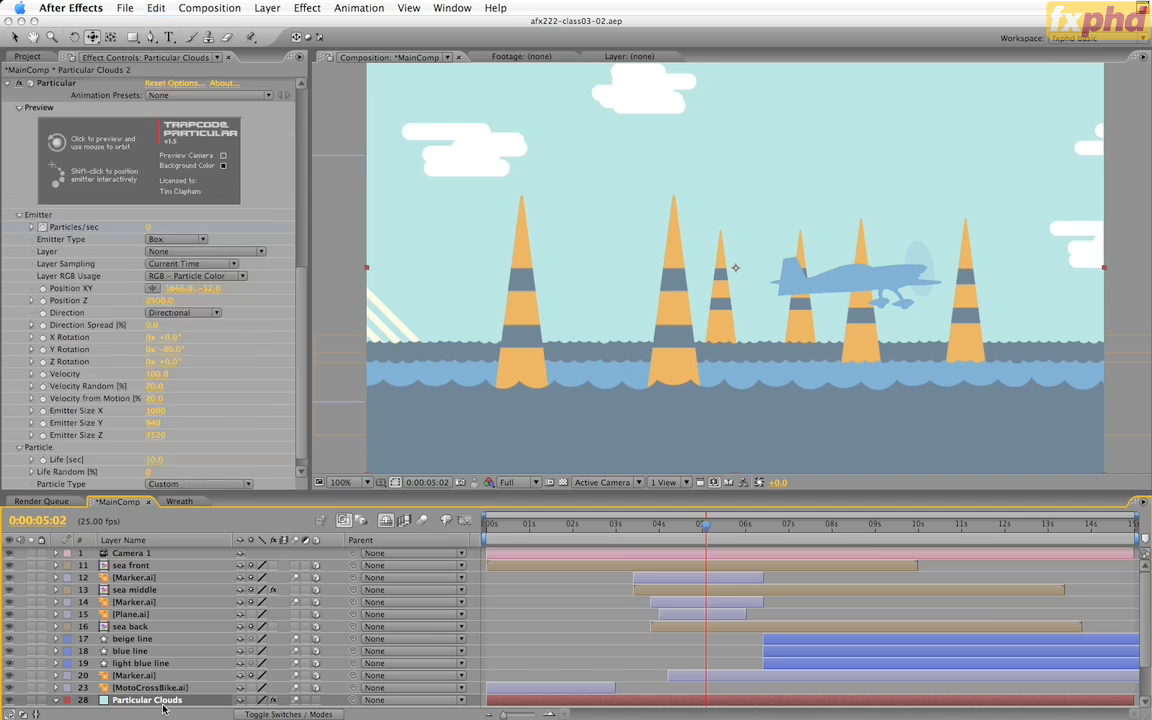
{"action": "key", "text": "u"}
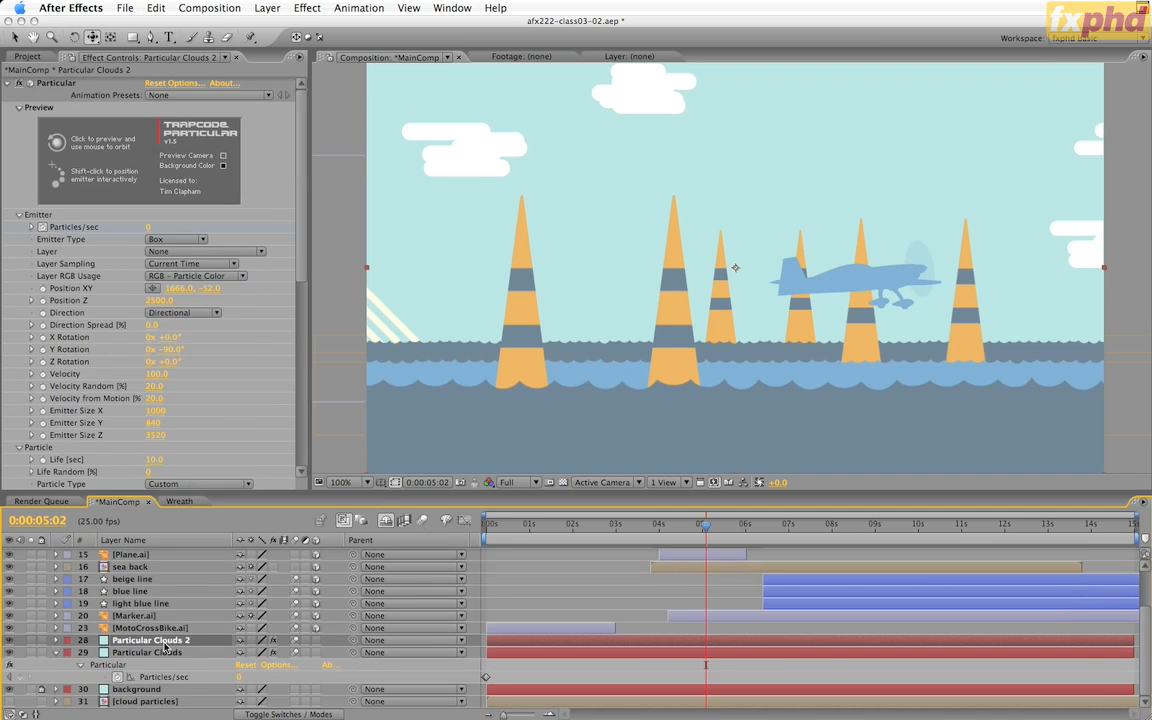
- Rename the duplicated cloud layer as Particular Snow
{"action": "key", "text": "Return"}
{"action": "key", "text": "Right"}
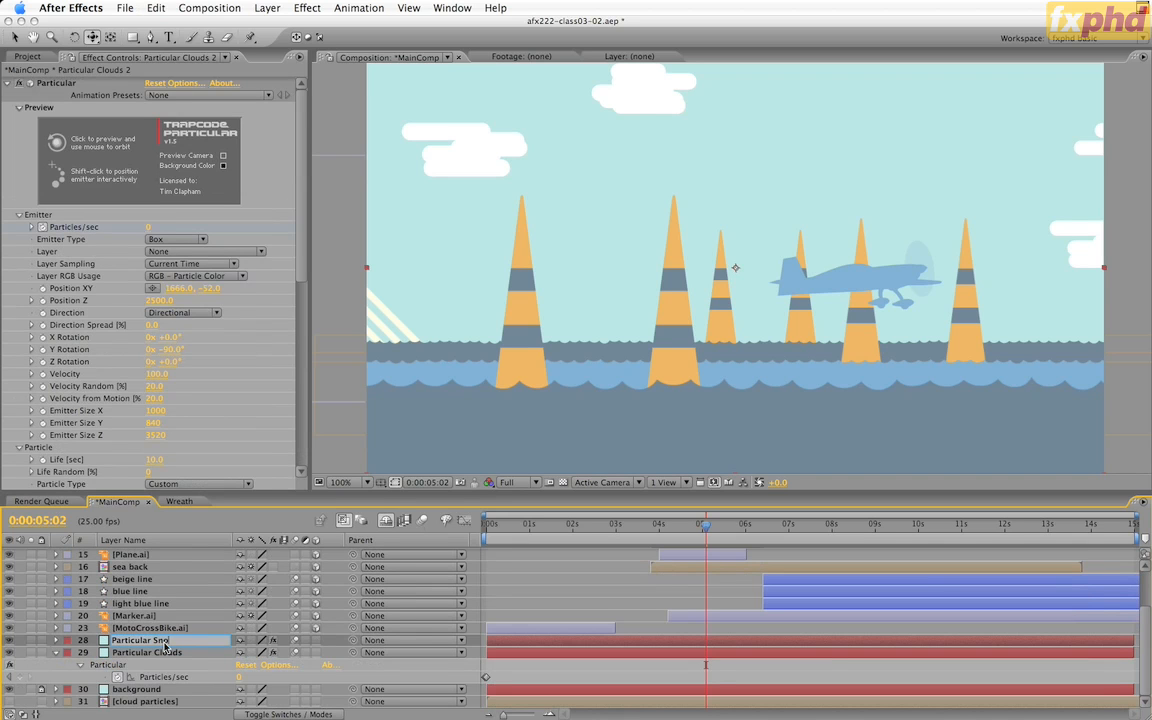
{"action": "key", "text": "Return"}
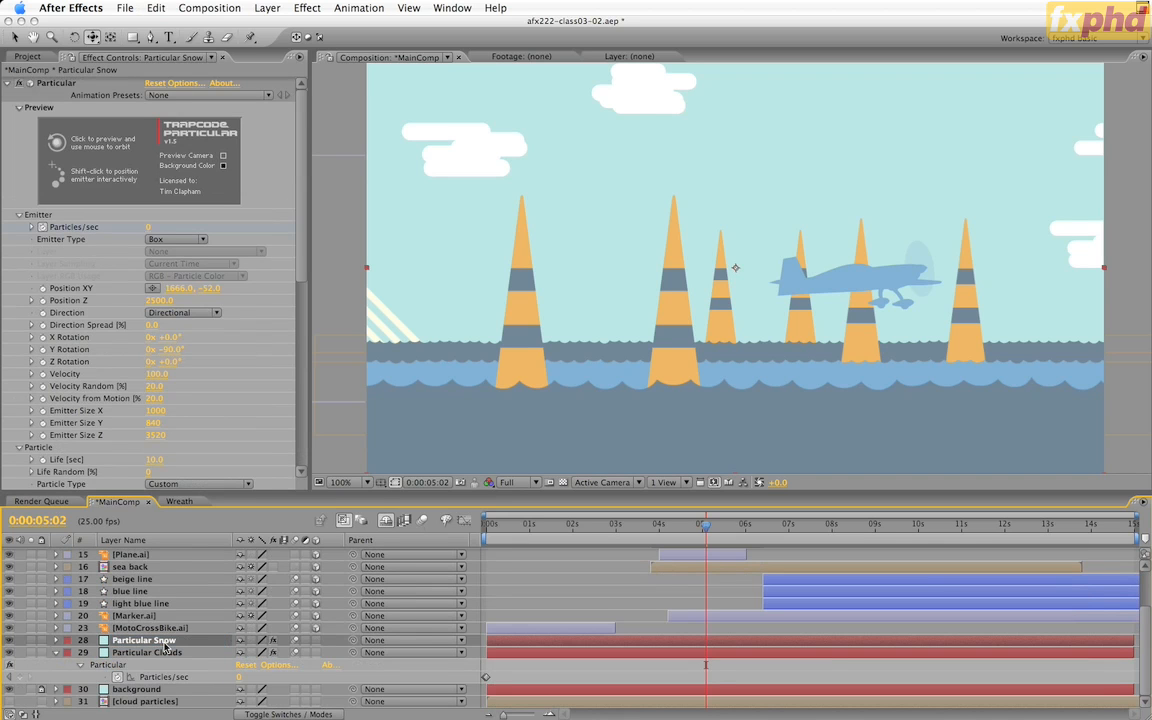
- Remove the Particles/sec keyframes from the Particular Snow layer and set Particles/sec to 10
{"action": "key", "text": "u"}
{"action": "left_click", "coordinate": [160, 664]}
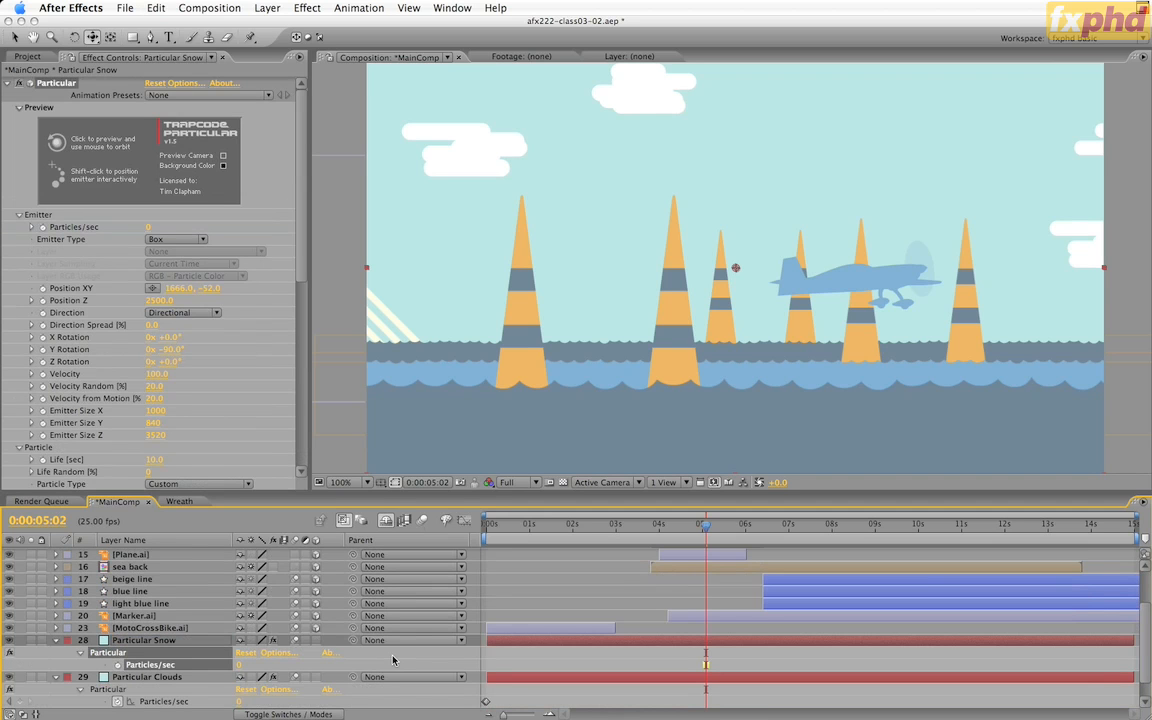
{"action": "left_click", "coordinate": [239, 664]}
{"action": "key", "text": "Return"}
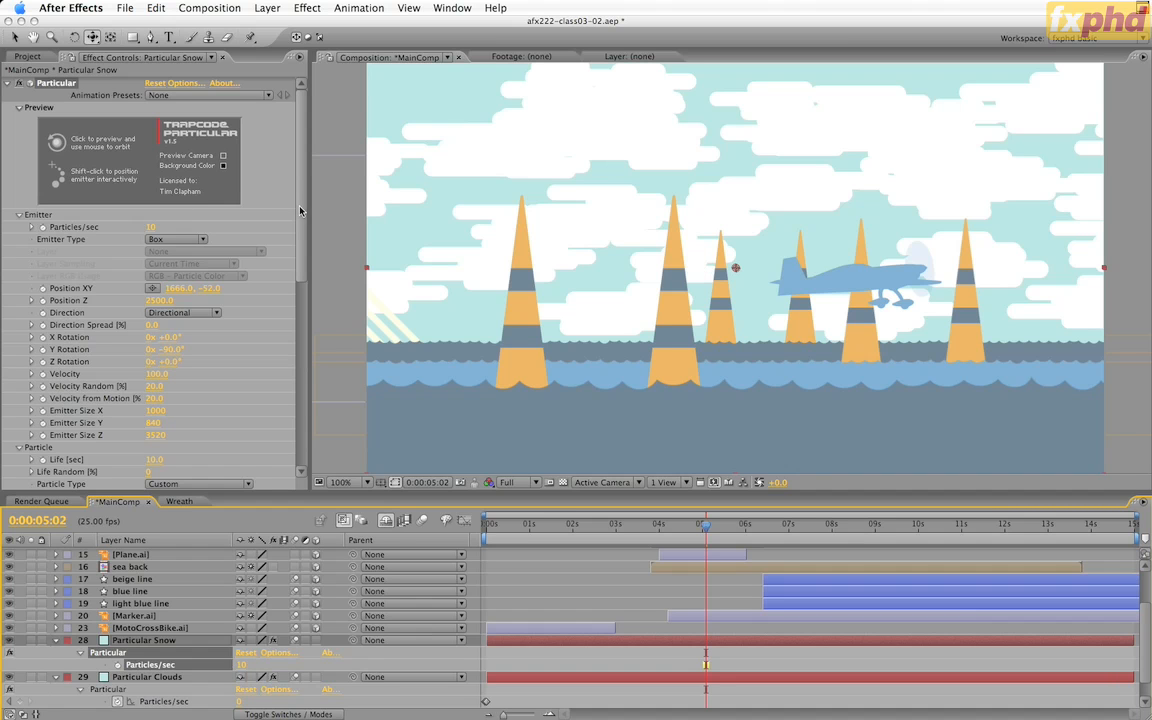
- Open the Snowflake composition from the particle comps folder to inspect it, and return to MainComp
{"action": "left_click", "coordinate": [38, 66]}
{"action": "left_click", "coordinate": [32, 56]}
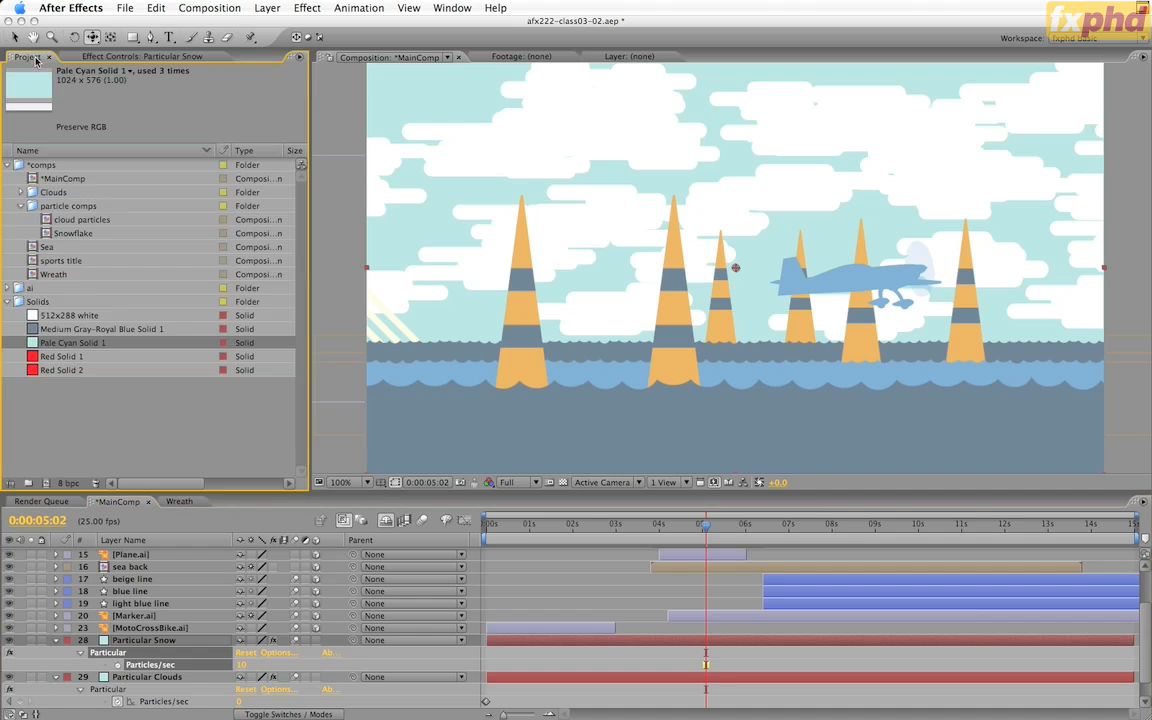
{"action": "left_click", "coordinate": [47, 235]}
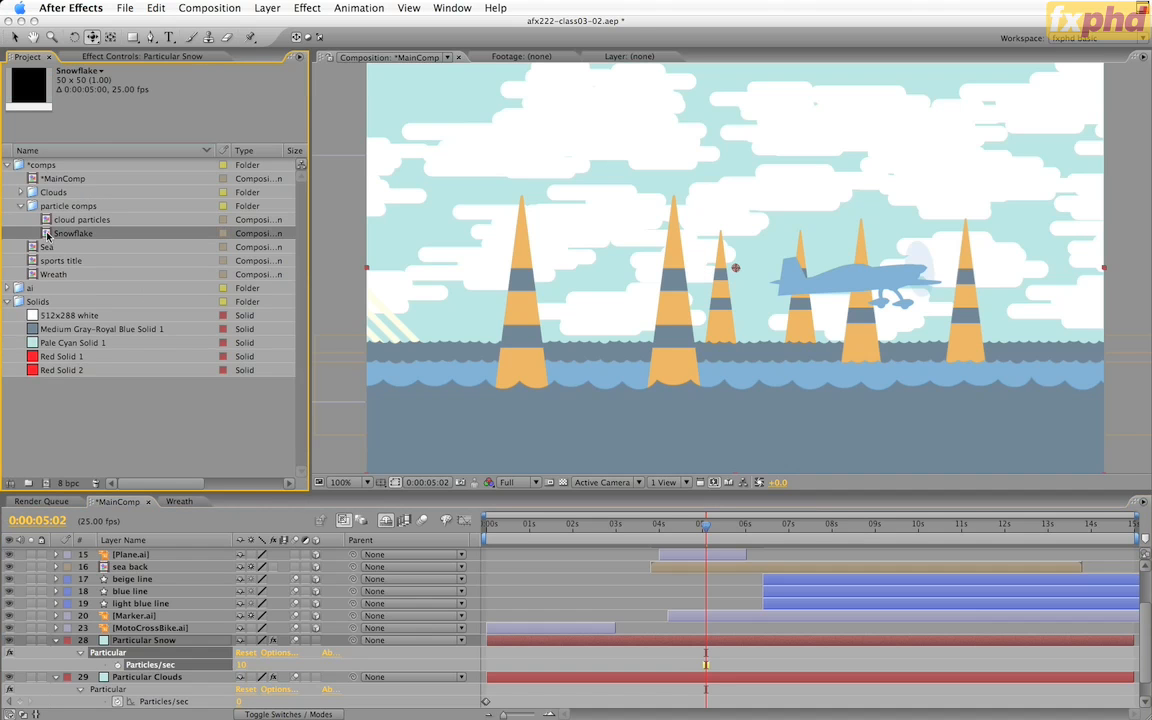
{"action": "double_click", "coordinate": [47, 235]}
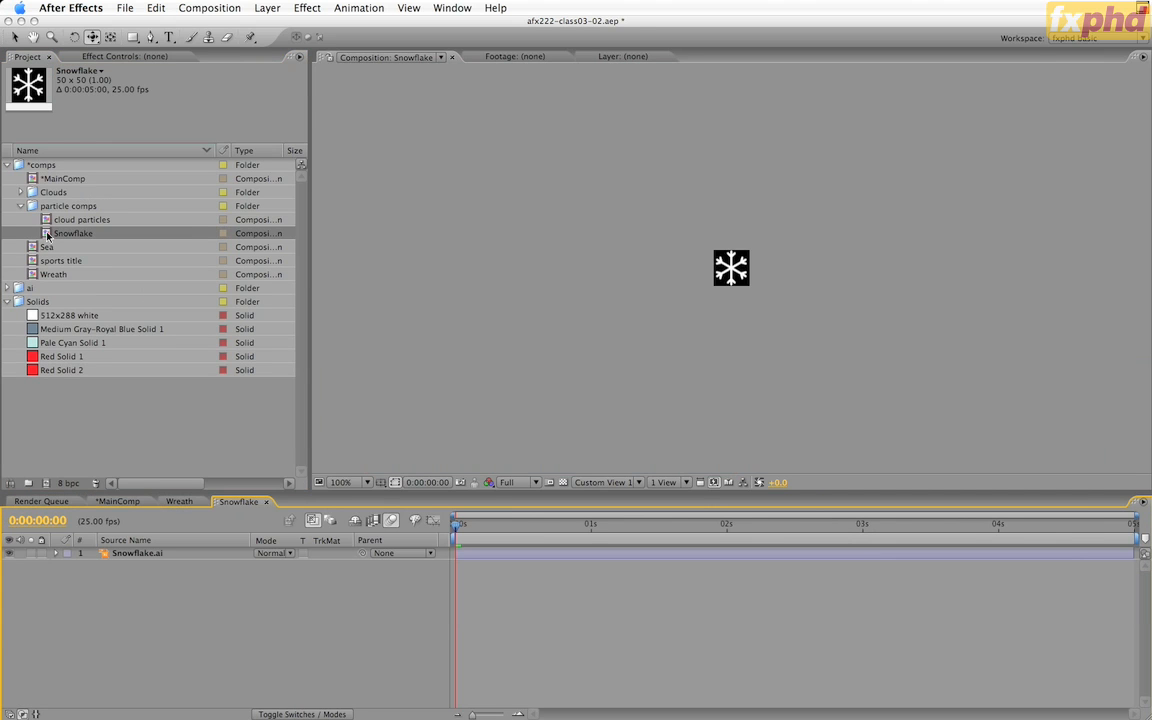
{"action": "left_click", "coordinate": [120, 501]}
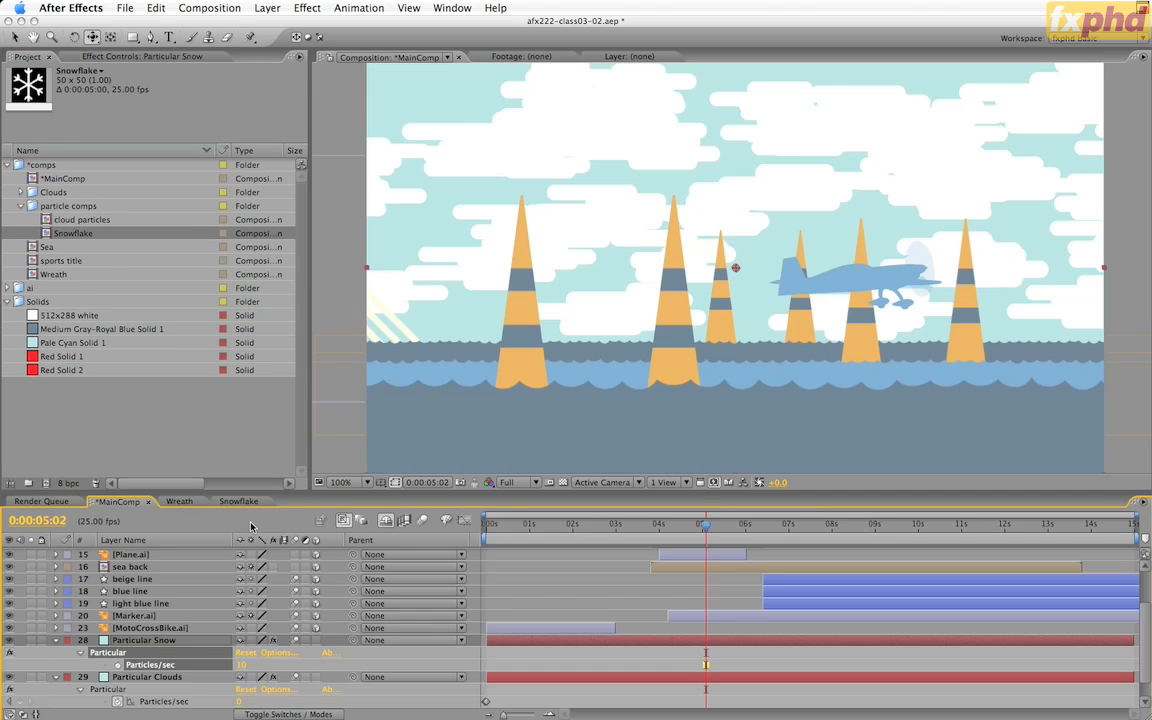
- Add the Snowflake composition as the lowest layer of MainComp and reselect the Particular Snow layer
{"action": "left_click_drag", "start_coordinate": [320, 372], "coordinate": [320, 370]}
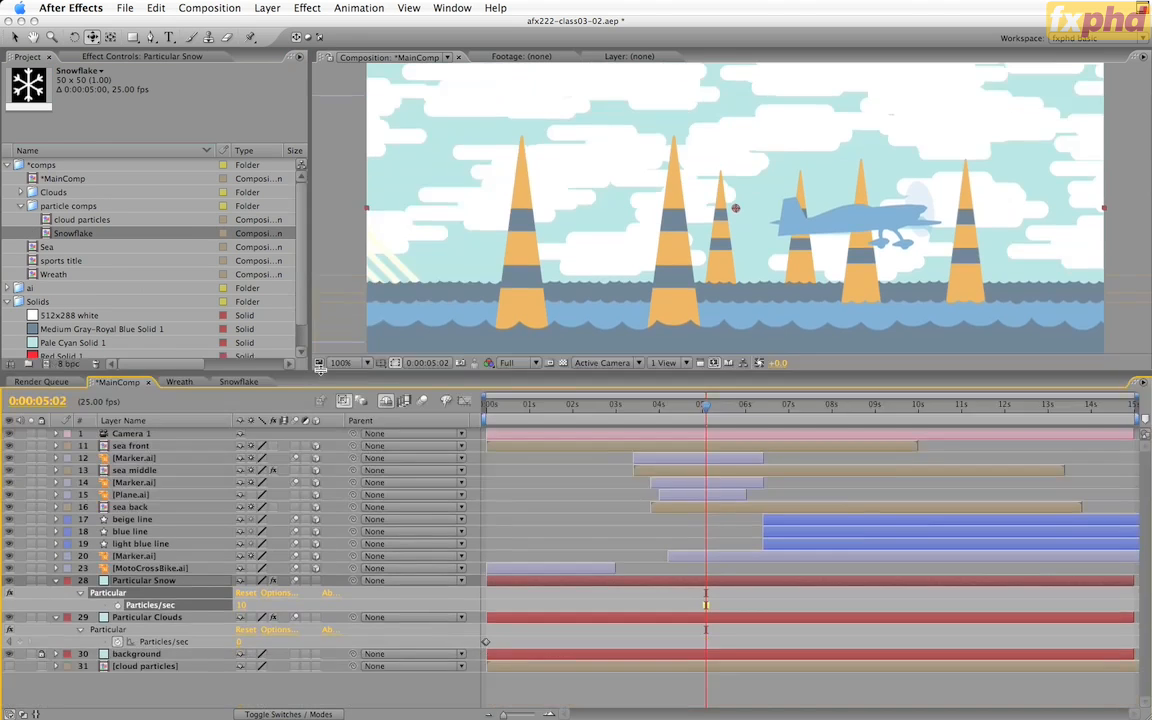
{"action": "left_click_drag", "start_coordinate": [62, 233], "coordinate": [60, 617]}
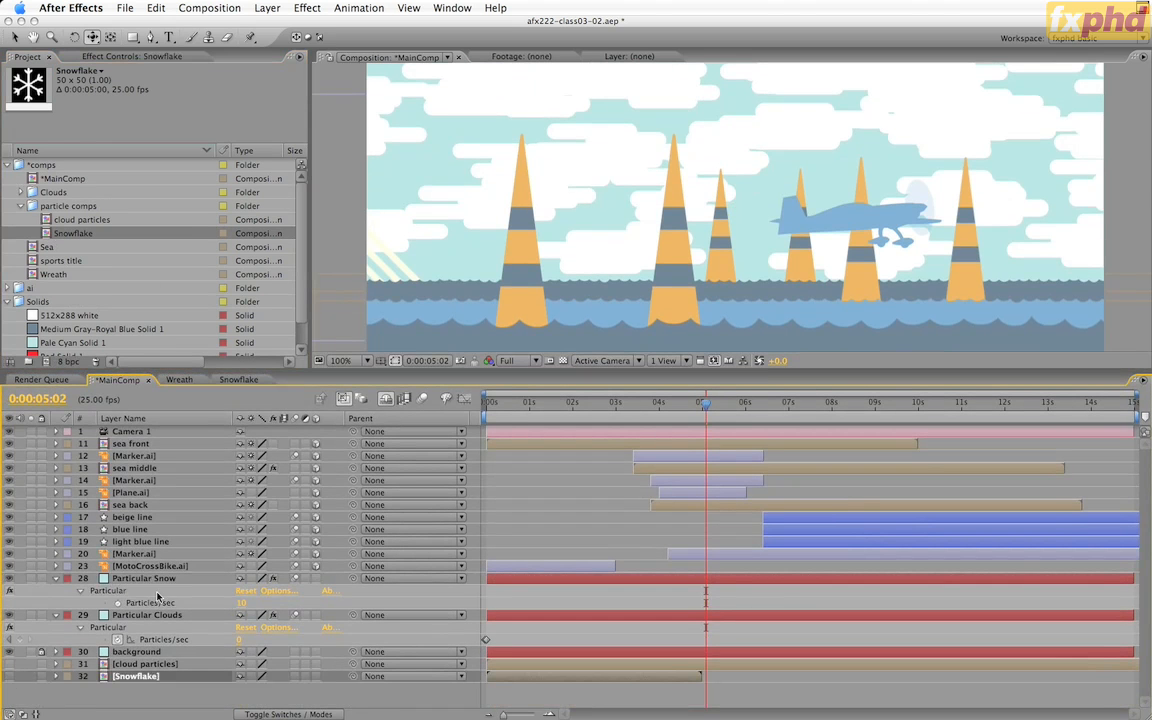
{"action": "left_click", "coordinate": [160, 579]}
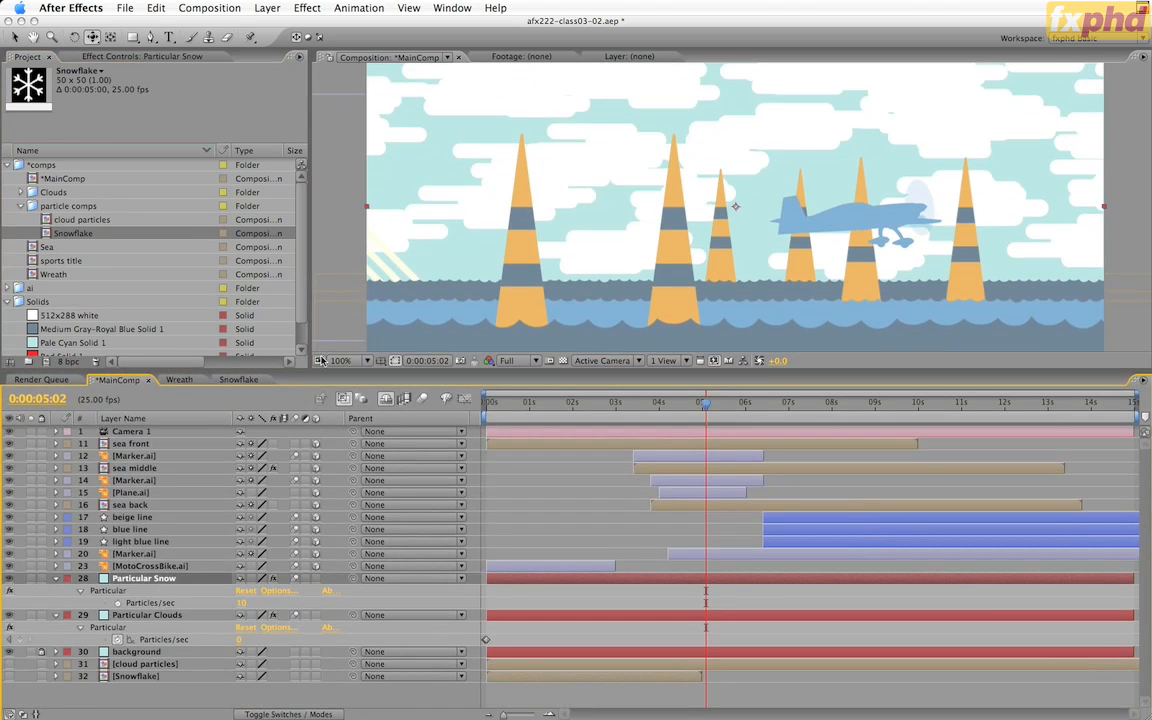
{"action": "left_click_drag", "start_coordinate": [318, 372], "coordinate": [326, 457]}
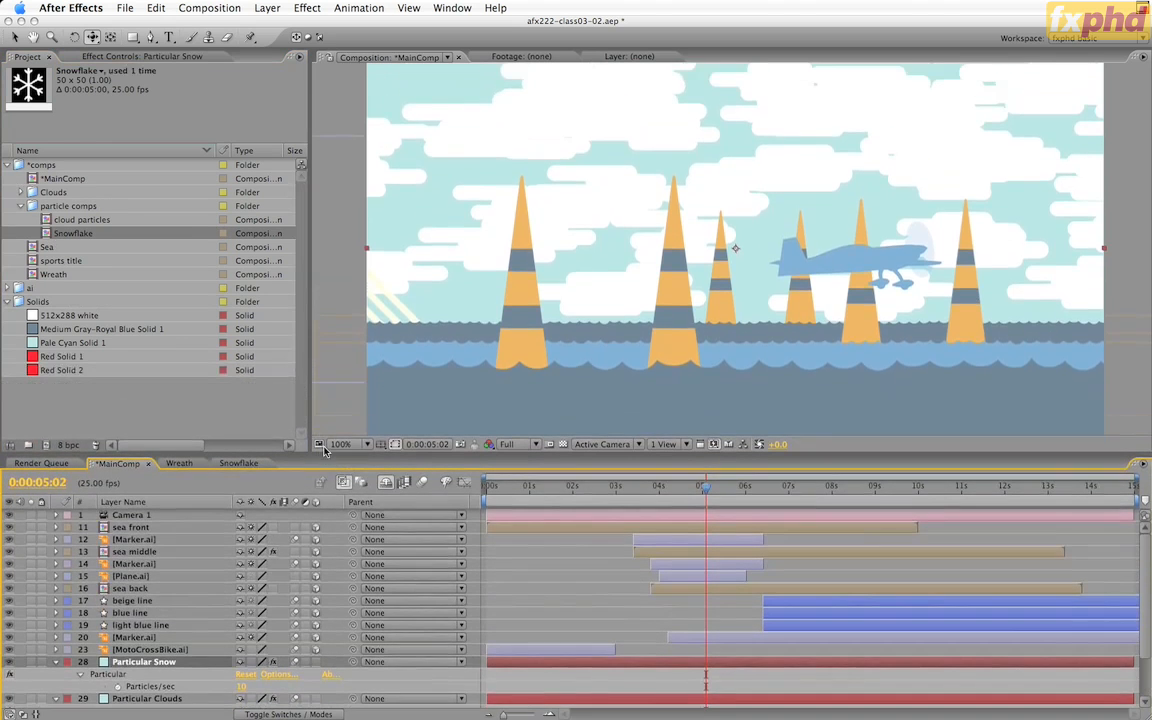
- Show the Particular Snow effect settings and scrub the first second to review the emission, returning to 0:00:00:00
{"action": "left_click", "coordinate": [128, 58]}
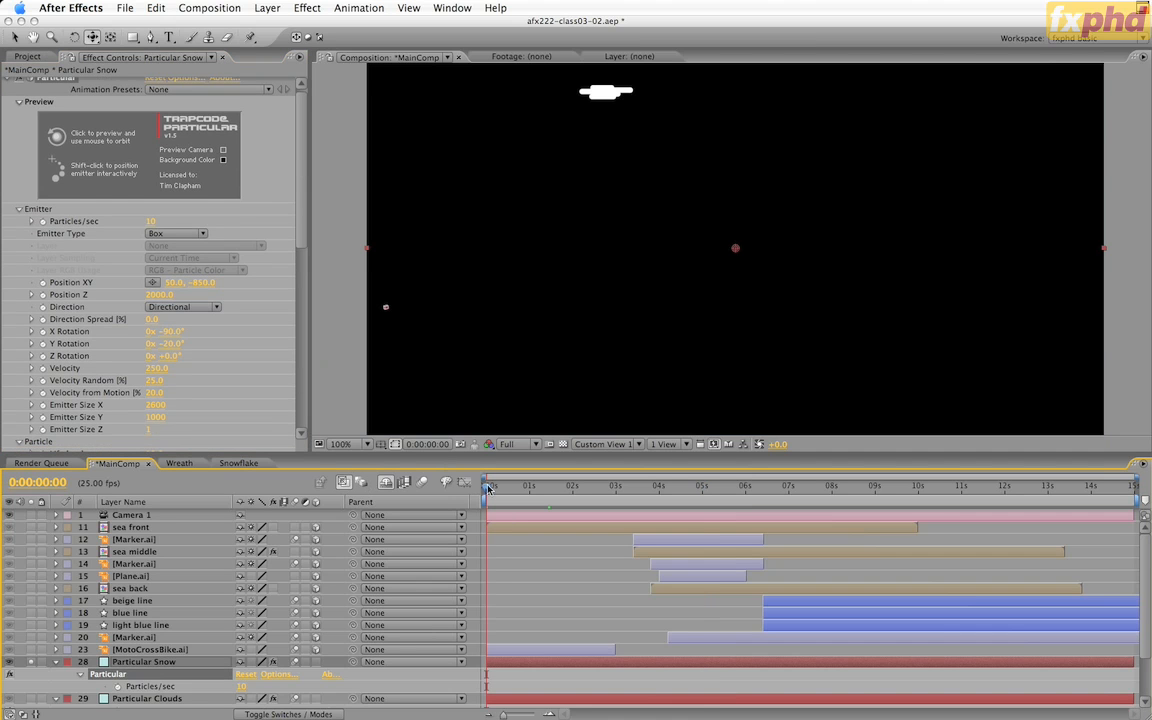
{"action": "mouse_move", "coordinate": [487, 485]}
{"action": "left_mouse_down"}
{"action": "mouse_move", "coordinate": [632, 481]}
{"action": "mouse_move", "coordinate": [476, 492]}
{"action": "left_mouse_up"}
{"action": "left_click", "coordinate": [529, 494]}
{"action": "left_click_drag", "start_coordinate": [529, 494], "coordinate": [487, 494]}
- Use the Snowflake layer as Particular's custom particle with Time Sampling set to Current Time
{"action": "scroll", "coordinate": [100, 225], "scroll_direction": "down", "scroll_amount": 6}
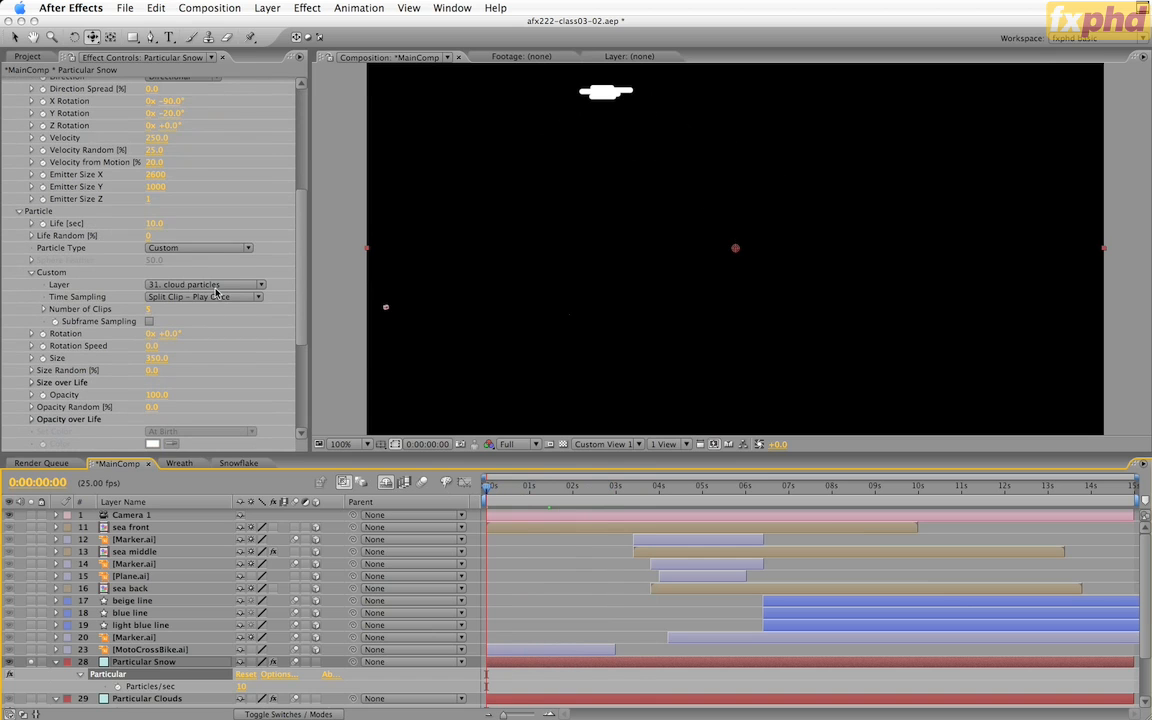
{"action": "left_click", "coordinate": [218, 285]}
{"action": "left_click", "coordinate": [218, 299]}
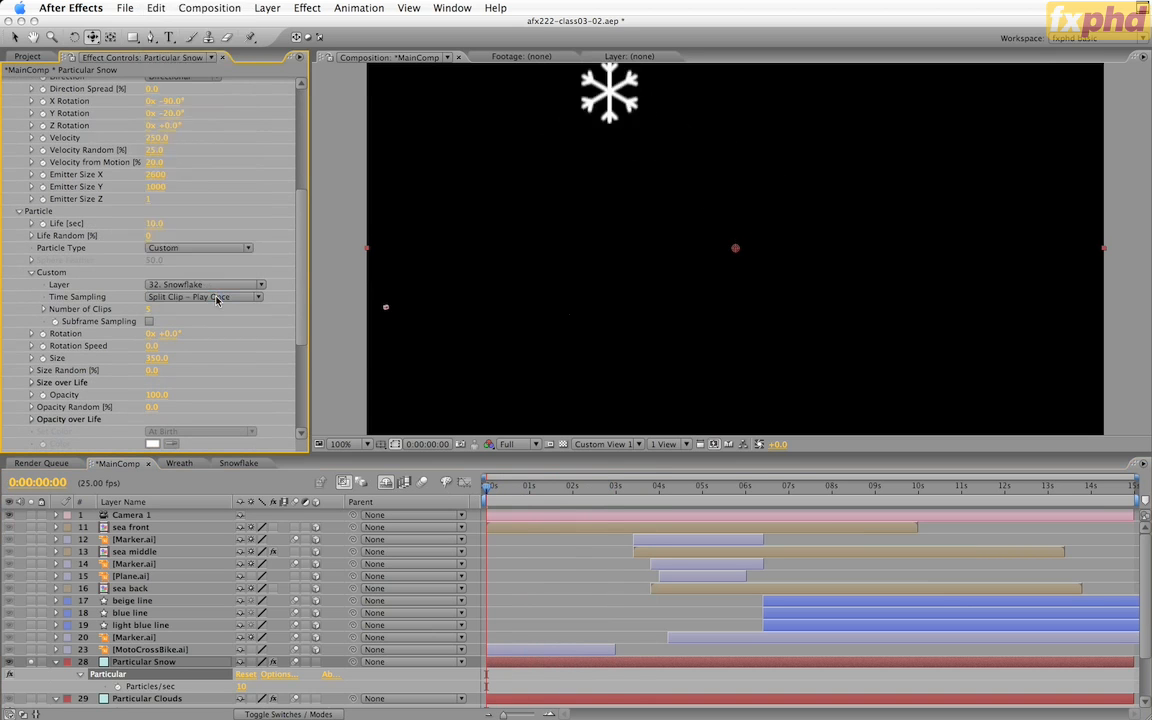
{"action": "left_click", "coordinate": [218, 297]}
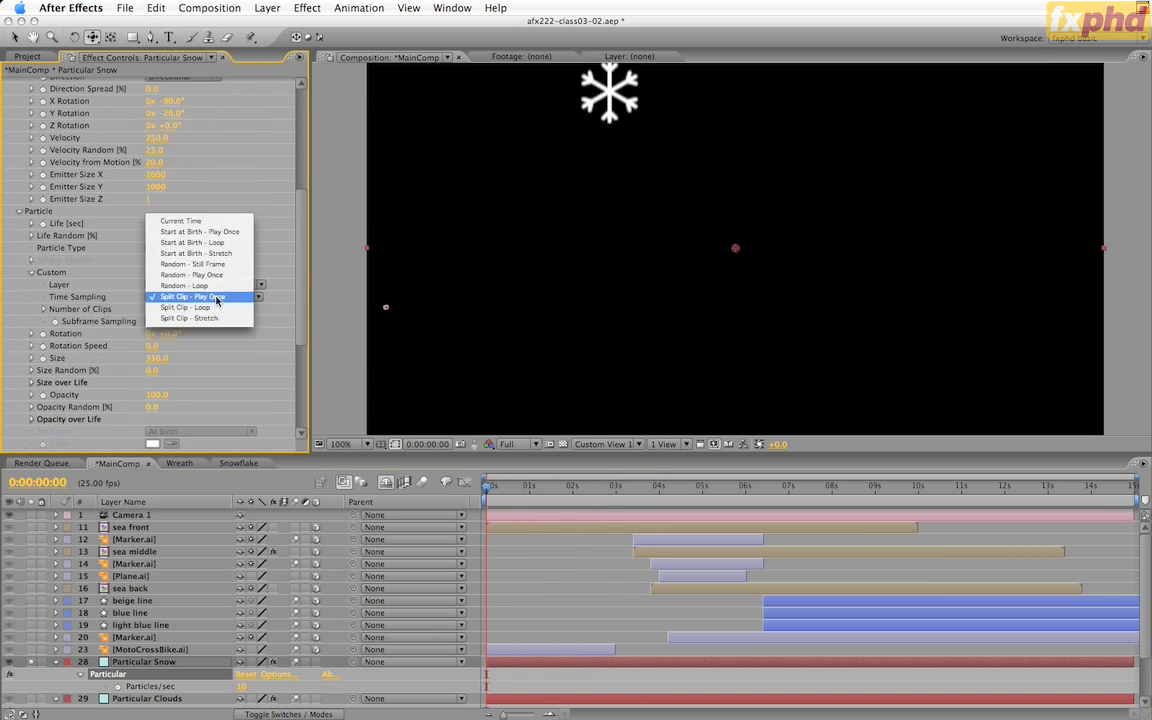
{"action": "left_click", "coordinate": [208, 221]}
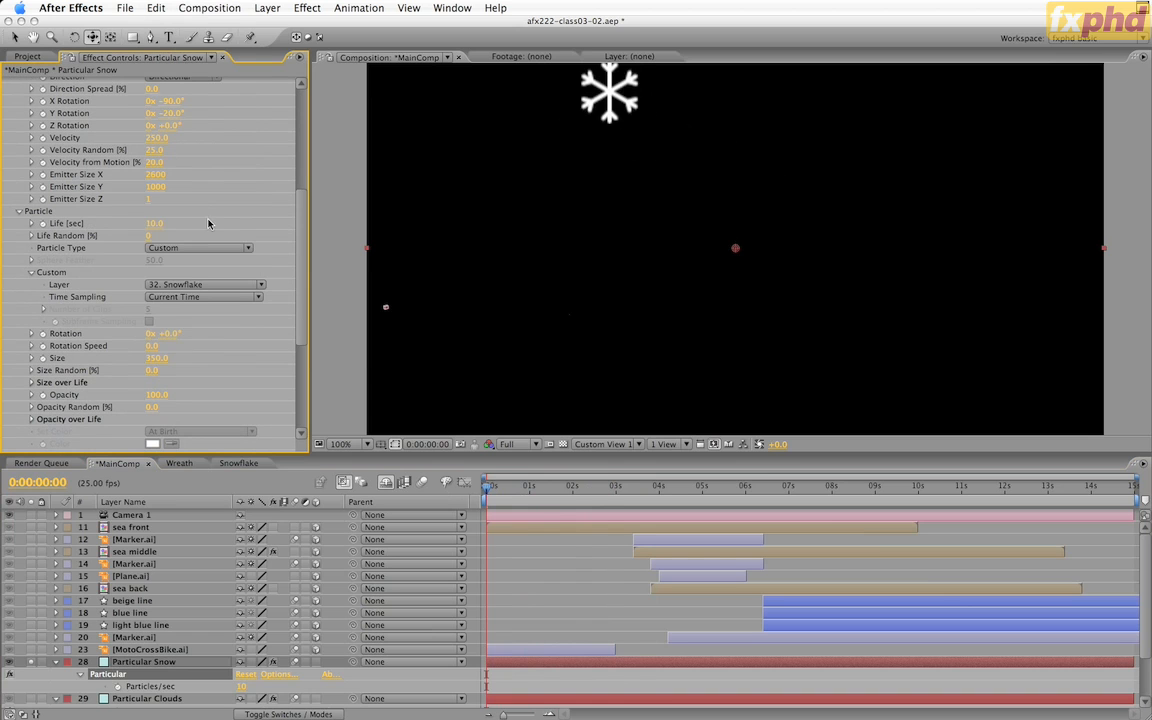
- Set the particle Size to 20 and Size Random to 50%, previewing the emission up to 0:00:02:21
{"action": "left_click", "coordinate": [156, 358]}
{"action": "type", "text": "20"}
{"action": "key", "text": "Return"}
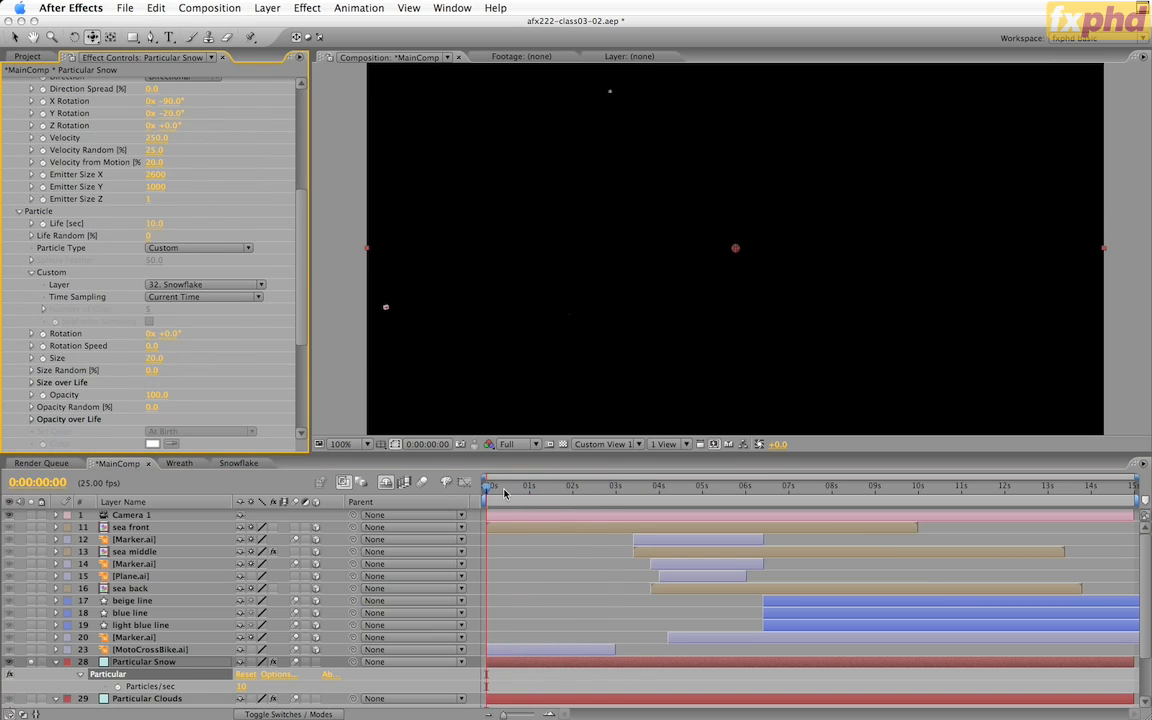
{"action": "key", "text": "space"}
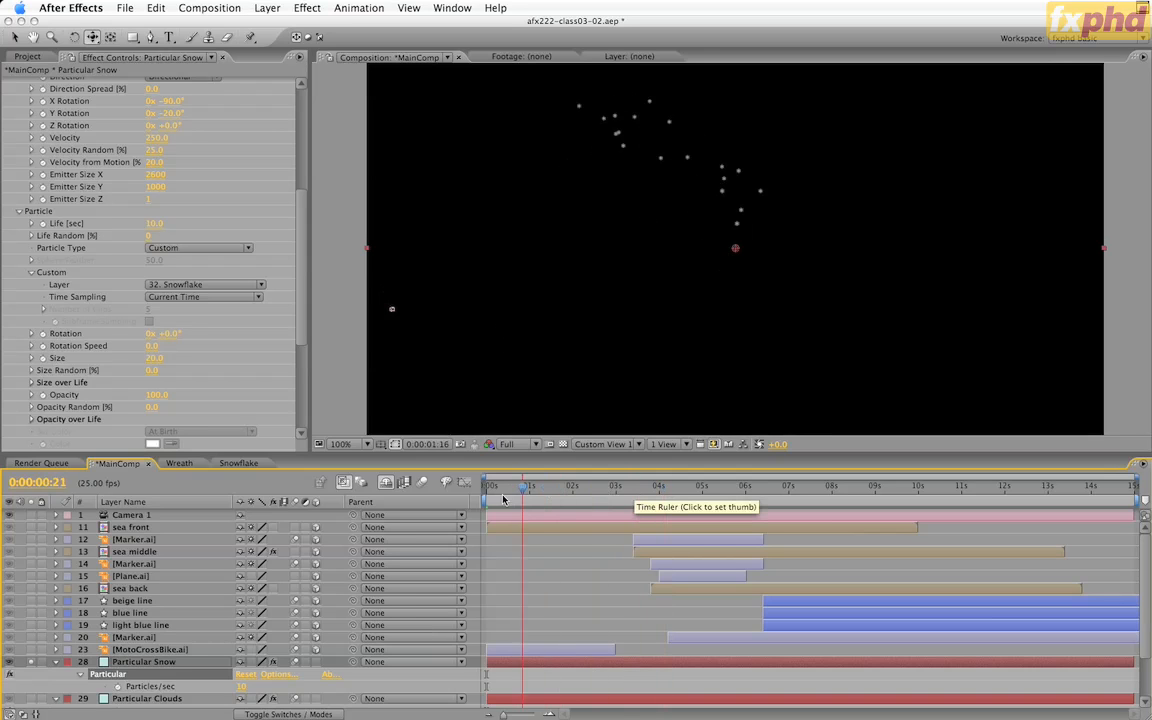
{"action": "left_click_drag", "start_coordinate": [503, 499], "coordinate": [610, 494]}
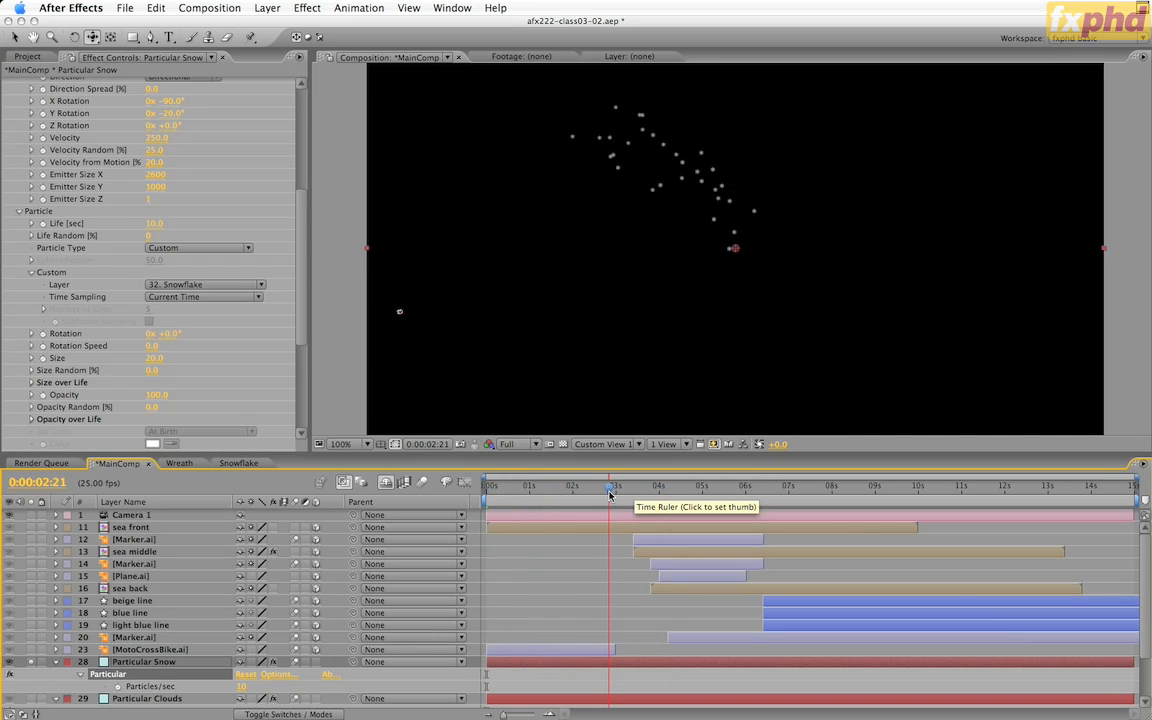
{"action": "left_click", "coordinate": [151, 370]}
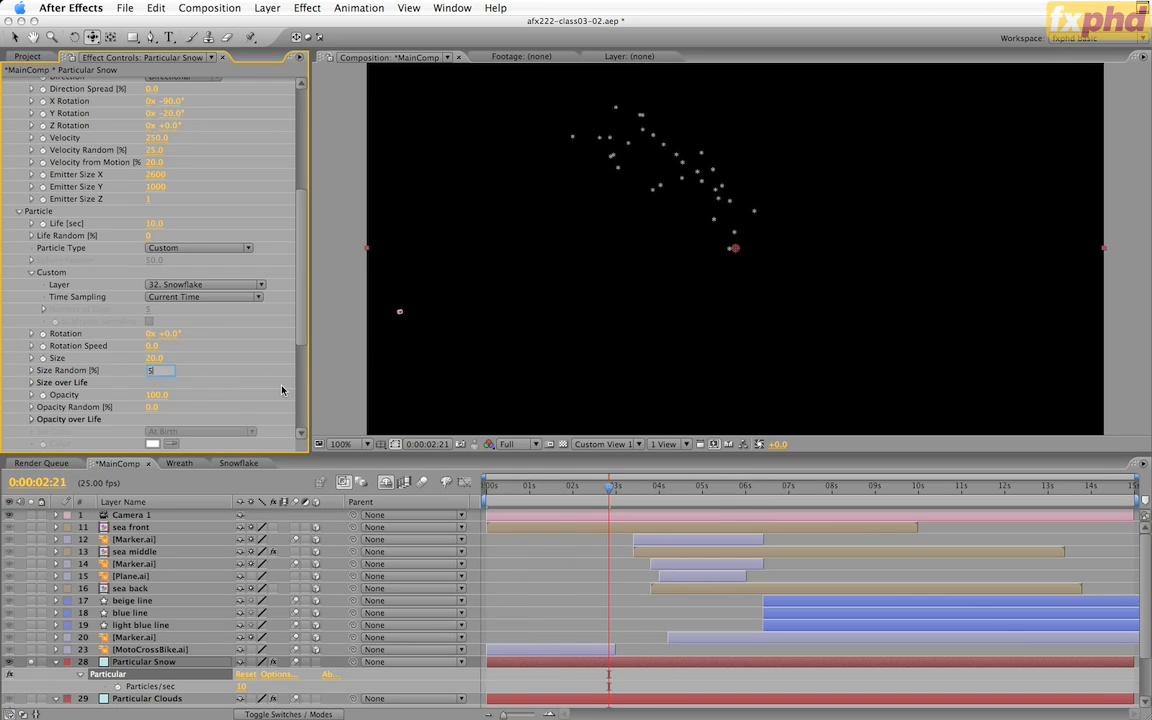
{"action": "key", "text": "Return"}
- Switch to the Active Camera view, turn off solo on Particular Snow, and scrub through the snowfall over the full scene
{"action": "left_click", "coordinate": [603, 444]}
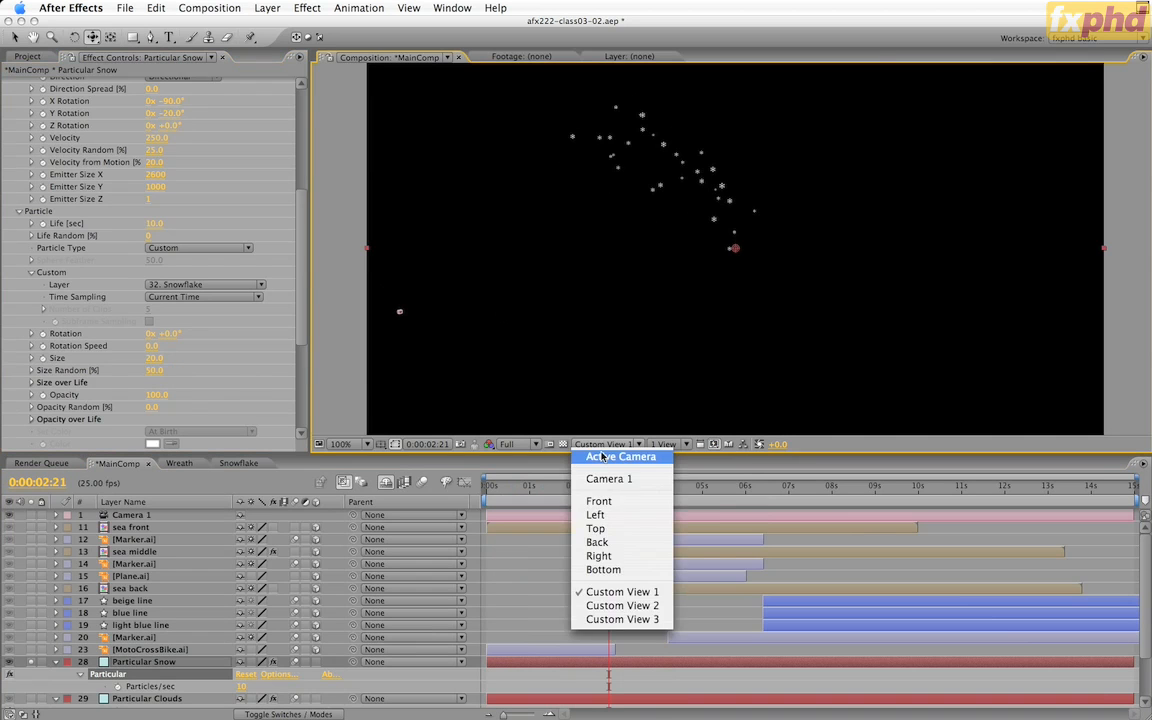
{"action": "left_click", "coordinate": [620, 457]}
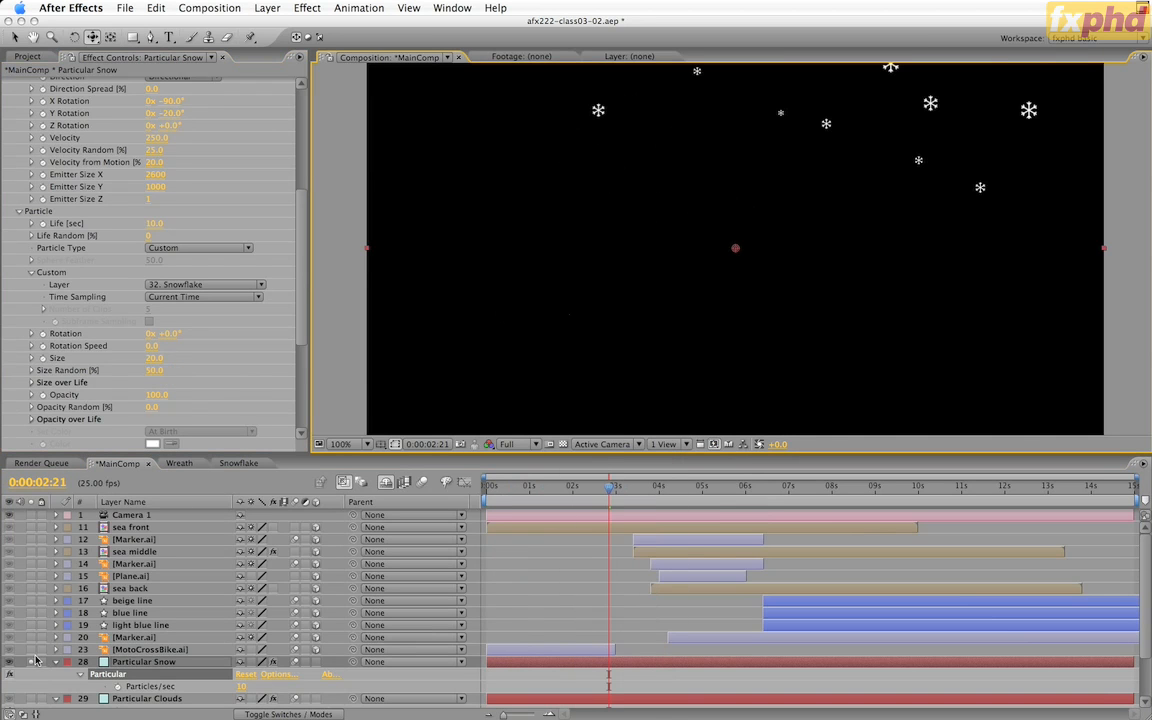
{"action": "left_click", "coordinate": [30, 662]}
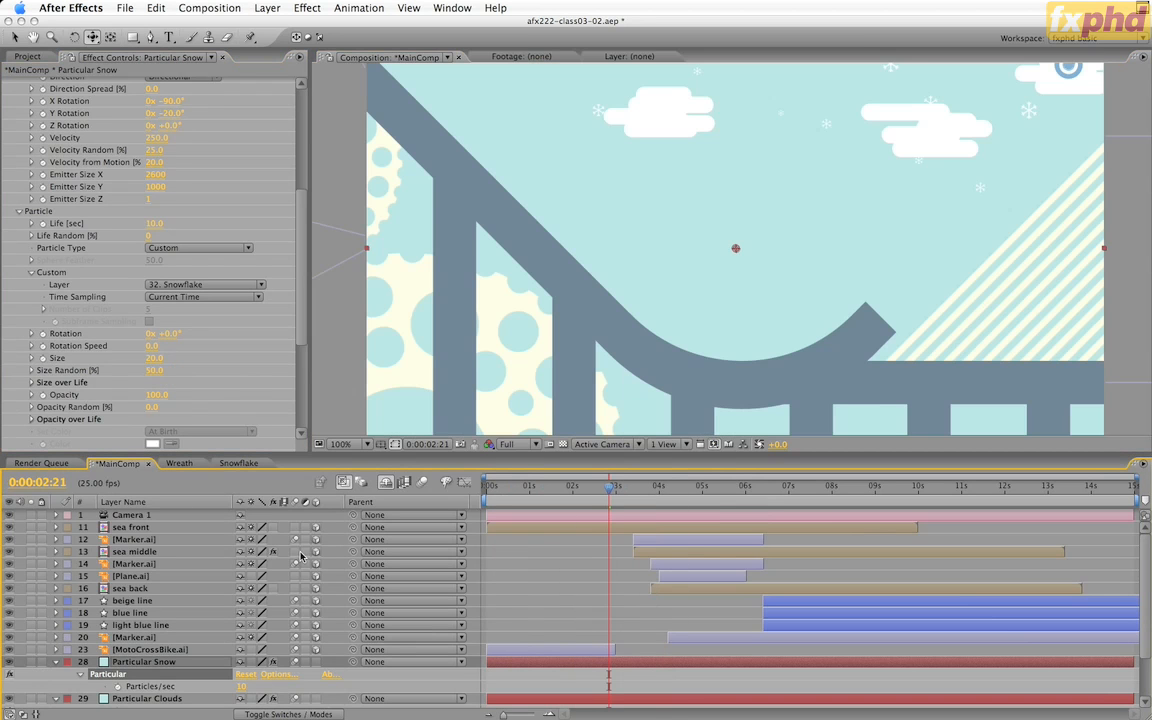
{"action": "left_click", "coordinate": [513, 489]}
{"action": "left_click_drag", "start_coordinate": [513, 489], "coordinate": [599, 507]}
{"action": "left_click", "coordinate": [556, 490]}
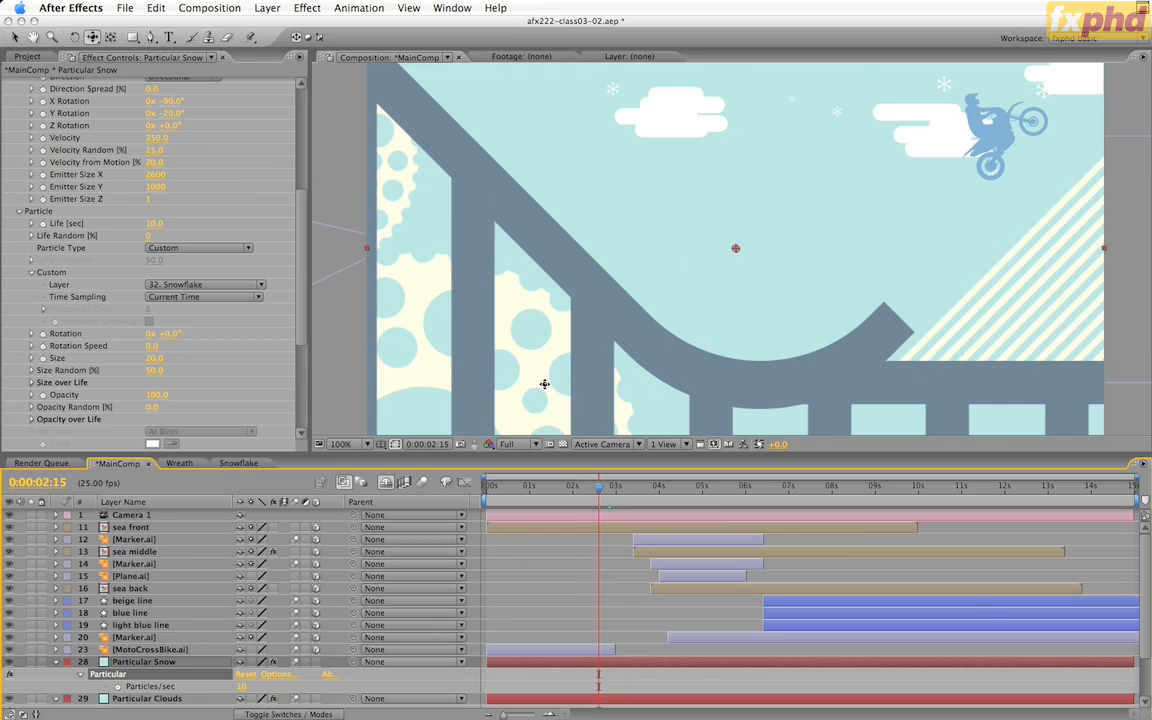
- Set Particular's Pre-run to 75% in its options and scrub to 0:00:01:14 to check the snow coverage
{"action": "scroll", "coordinate": [272, 226], "scroll_direction": "up", "scroll_amount": 5}
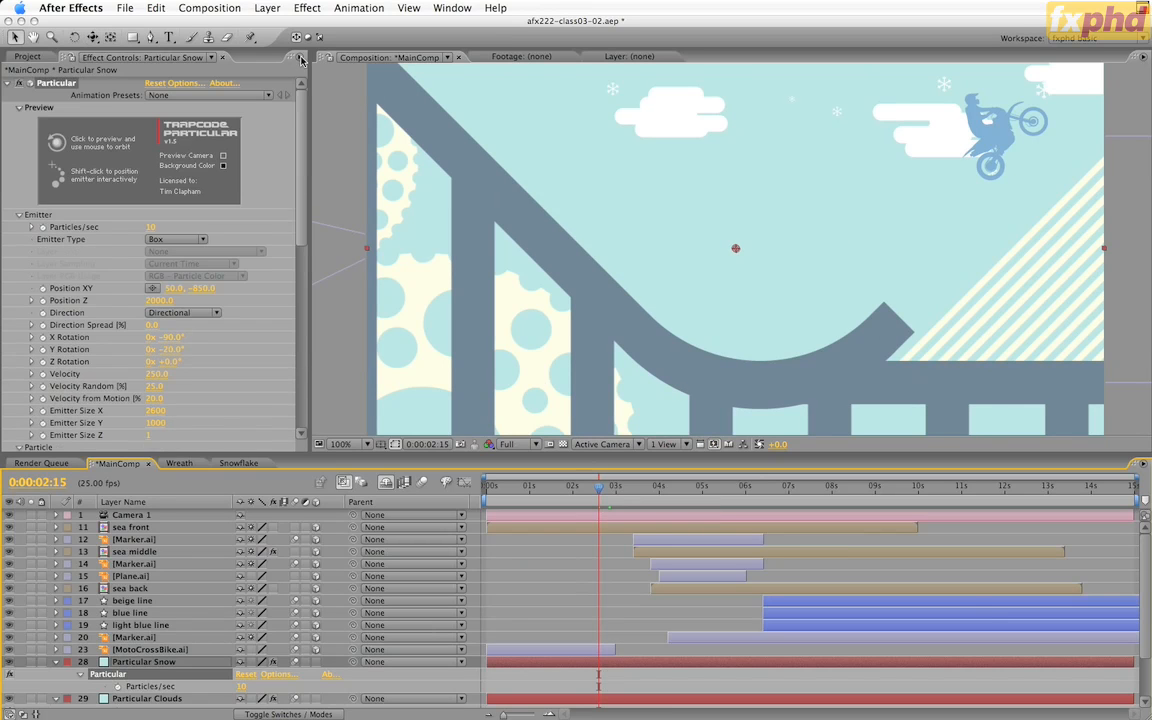
{"action": "left_click", "coordinate": [188, 84]}
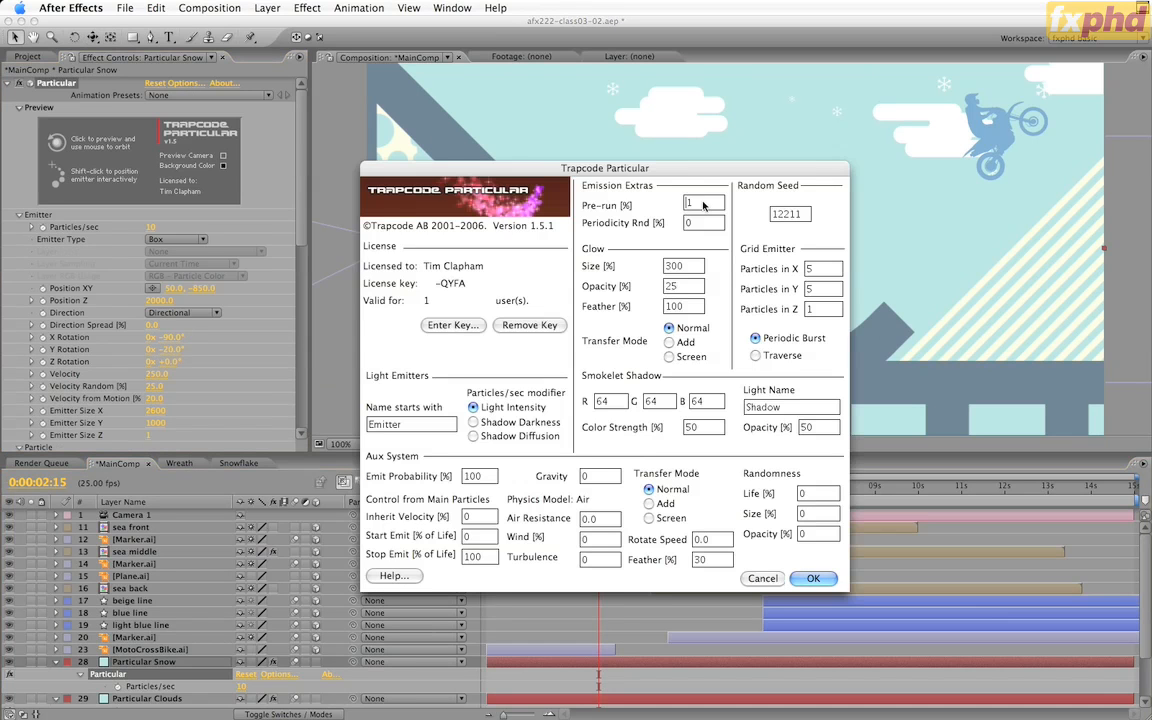
{"action": "type", "text": "75"}
{"action": "left_click", "coordinate": [813, 578]}
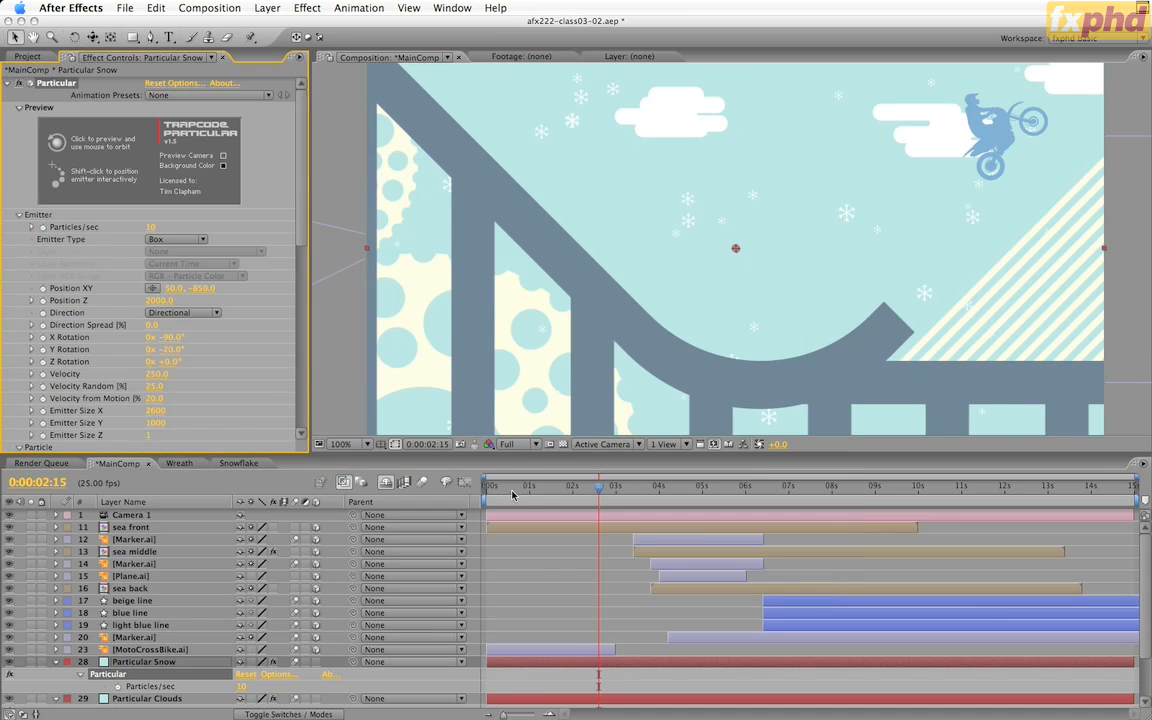
{"action": "left_click_drag", "start_coordinate": [511, 490], "coordinate": [554, 495]}
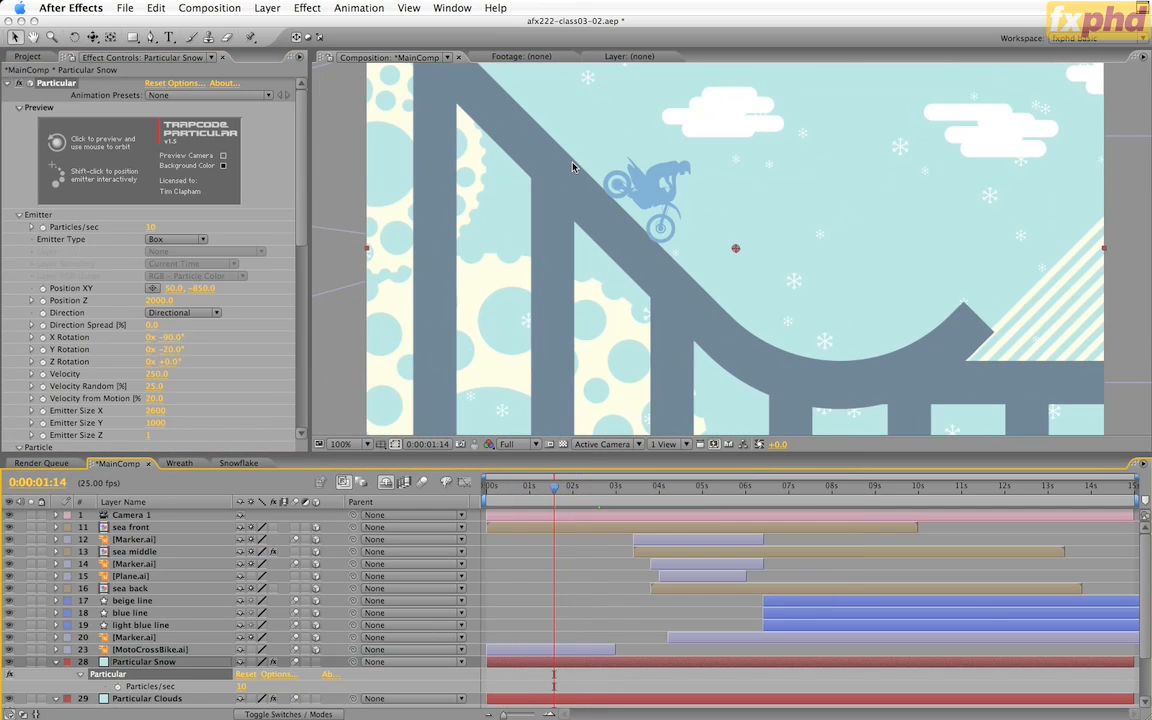
- Set the snowflake particles' Rotation Speed to -0.2
{"action": "scroll", "coordinate": [273, 202], "scroll_direction": "down", "scroll_amount": 3}
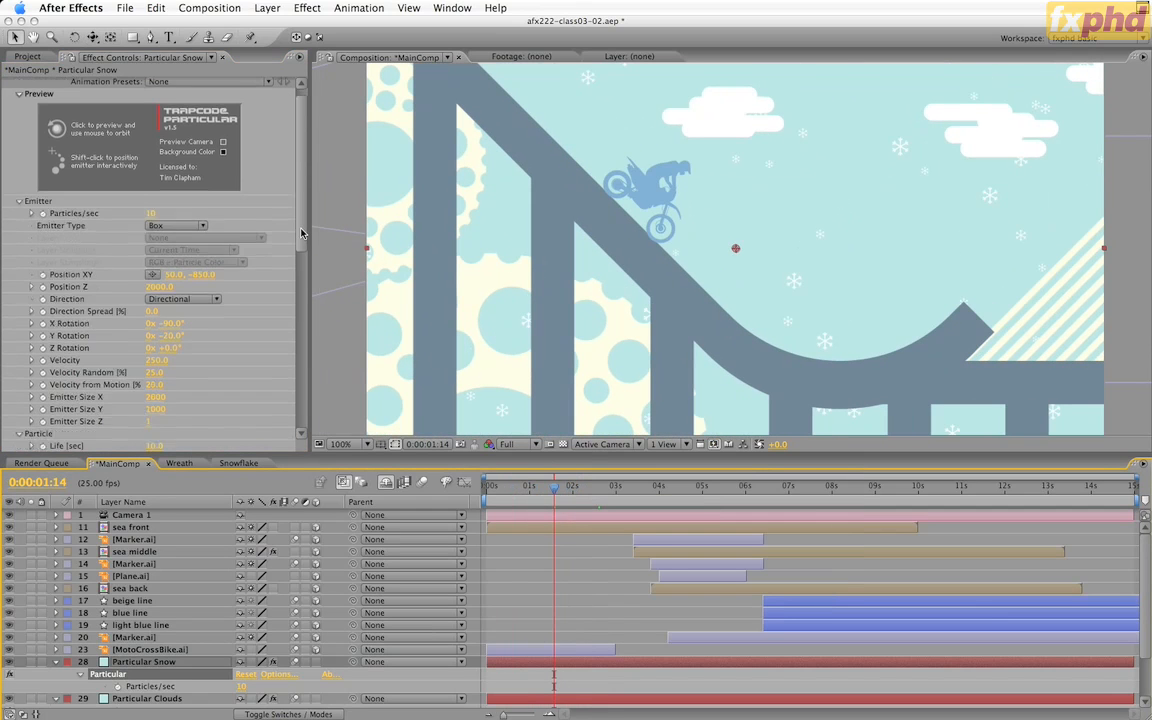
{"action": "scroll", "coordinate": [260, 260], "scroll_direction": "down", "scroll_amount": 9}
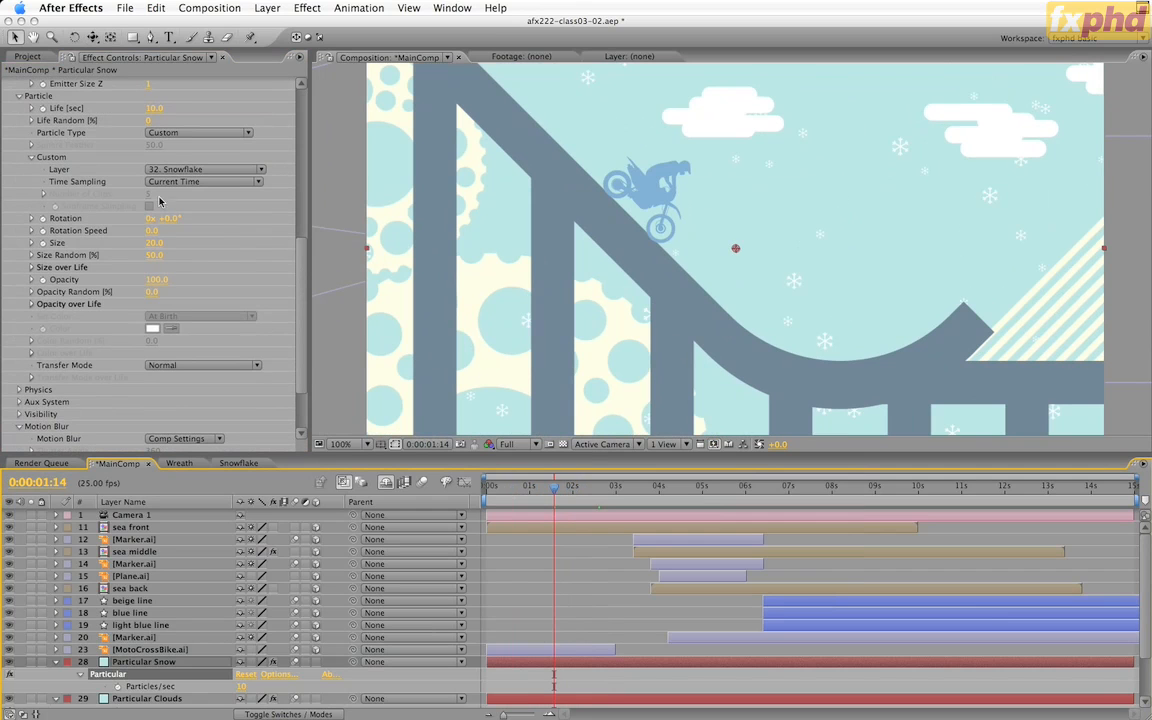
{"action": "left_click", "coordinate": [150, 230]}
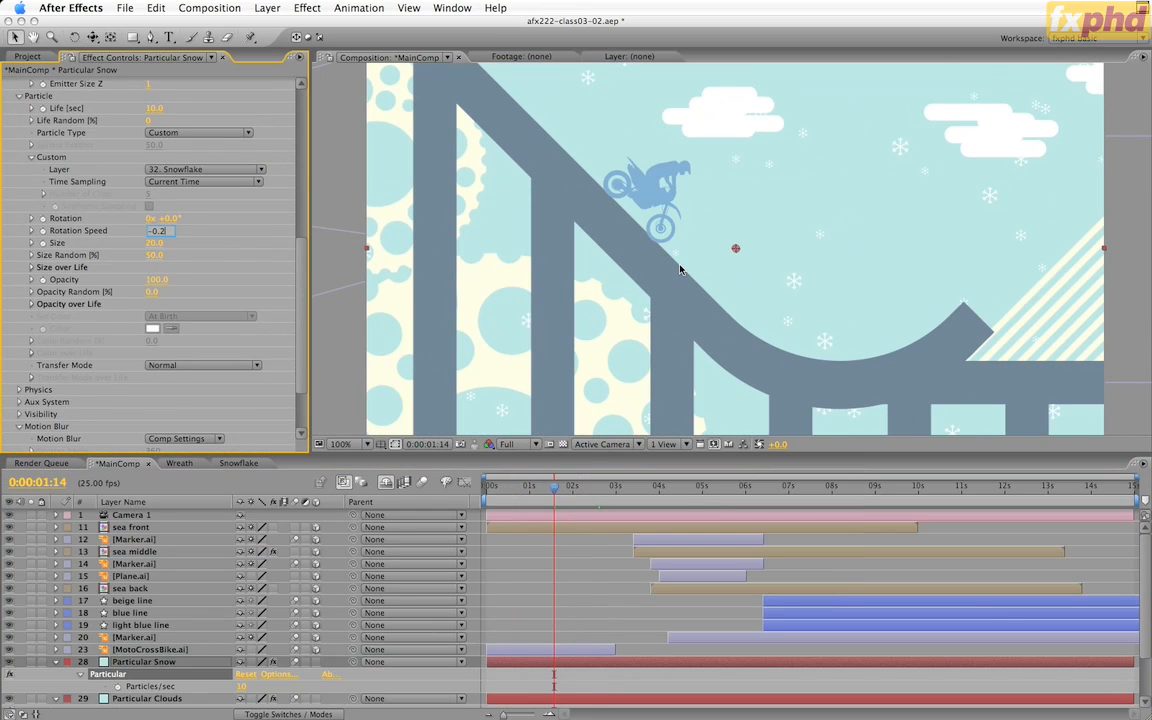
{"action": "key", "text": "Return"}
- Set the snow's Turbulence Field Affect Position to 100 in Particular's Air physics and check the drift up to 0:00:01:19
{"action": "scroll", "coordinate": [300, 290], "scroll_direction": "down", "scroll_amount": 5}
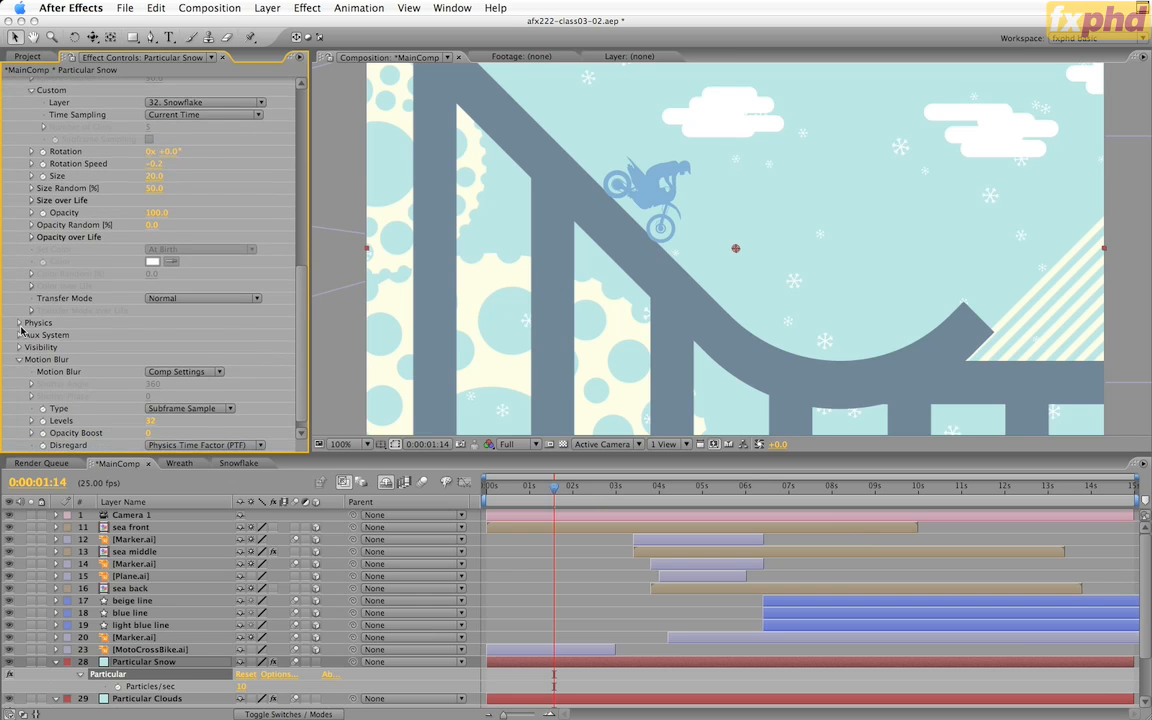
{"action": "left_click", "coordinate": [19, 323]}
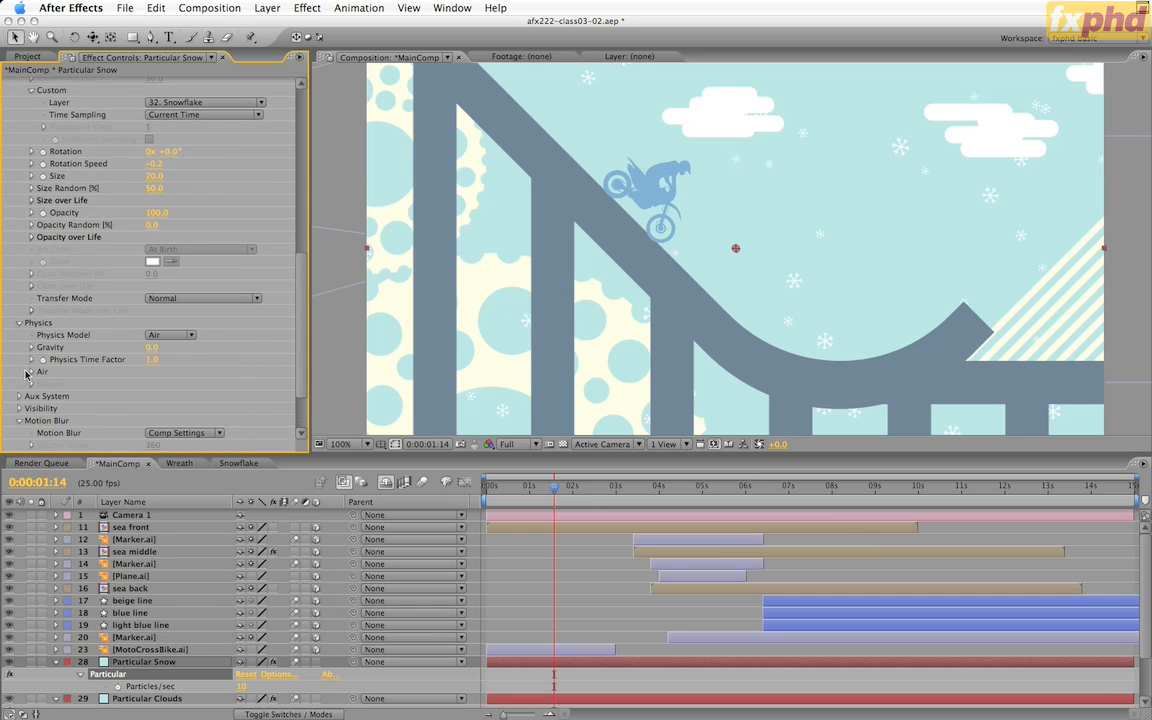
{"action": "left_click", "coordinate": [31, 372]}
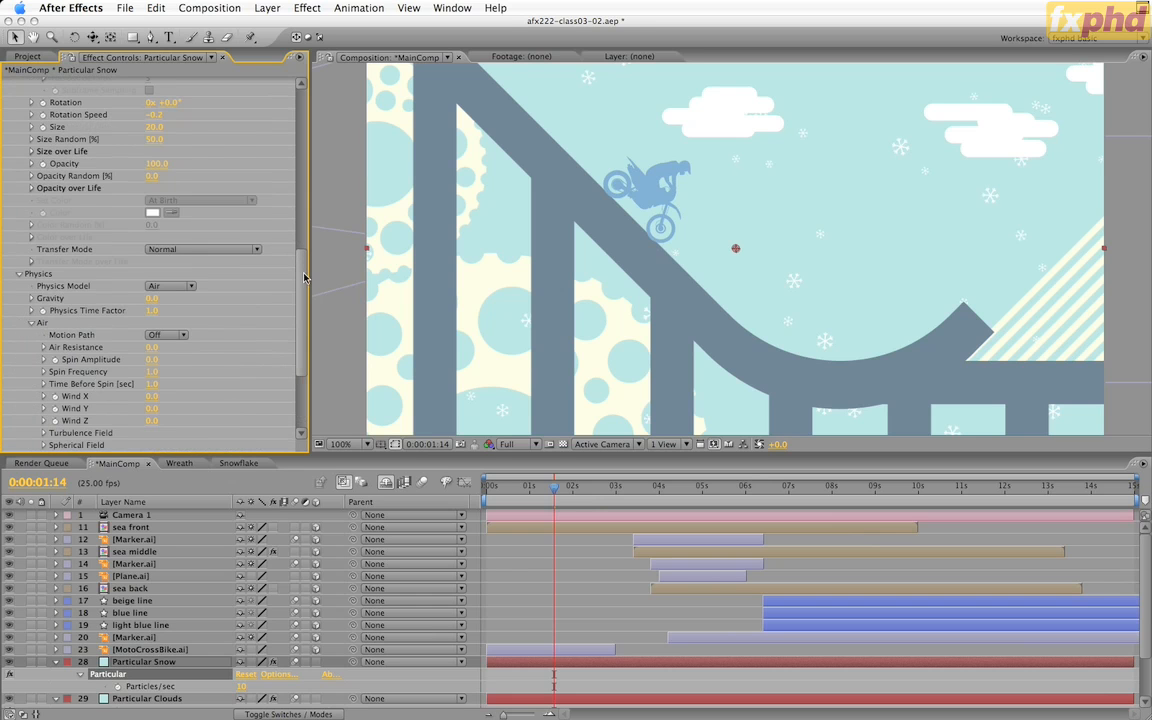
{"action": "scroll", "coordinate": [288, 363], "scroll_direction": "down", "scroll_amount": 5}
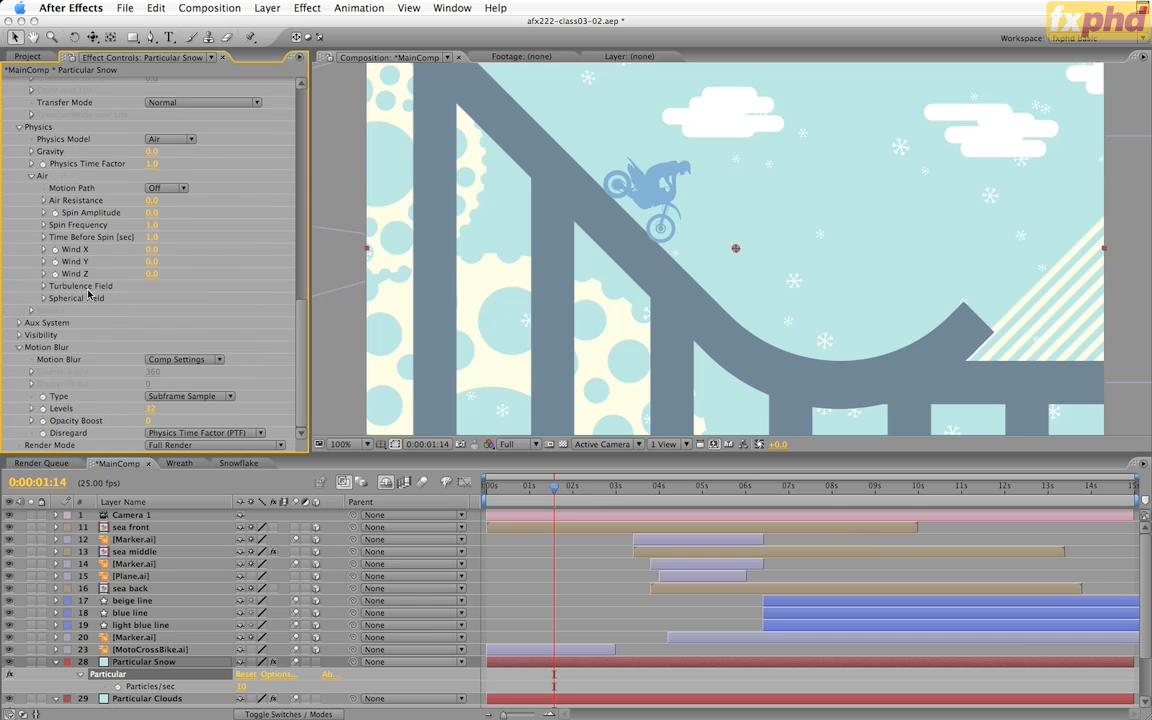
{"action": "left_click", "coordinate": [43, 286]}
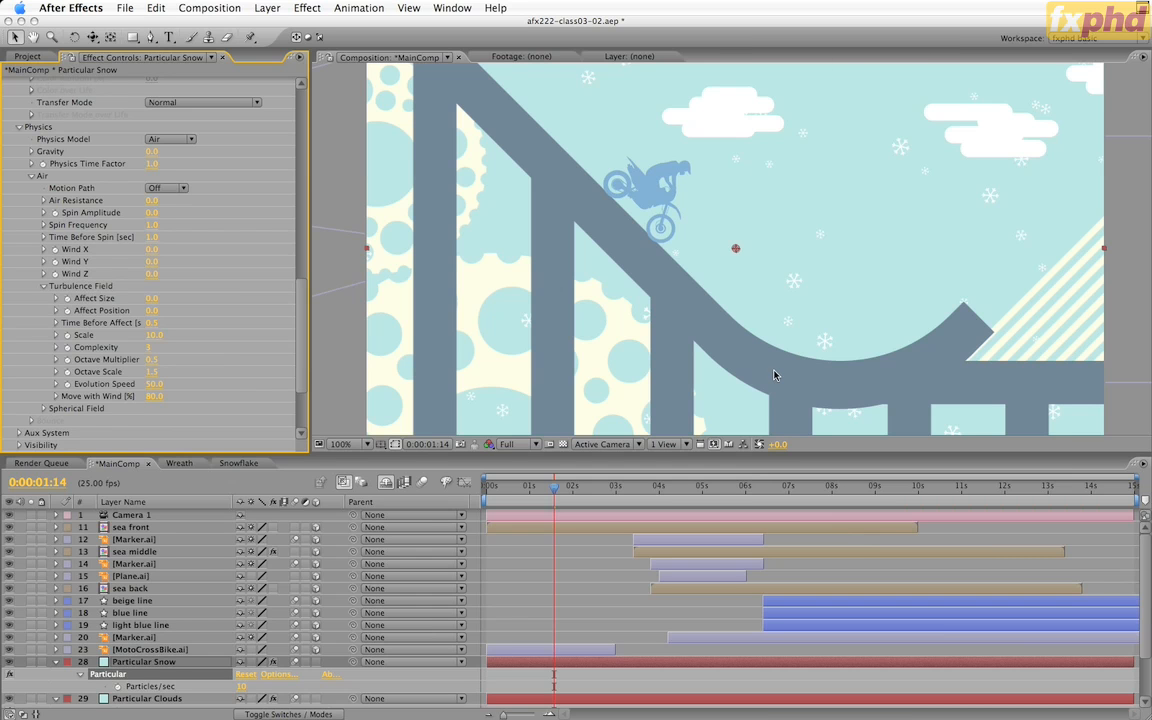
{"action": "left_click", "coordinate": [151, 310]}
{"action": "key", "text": "Return"}
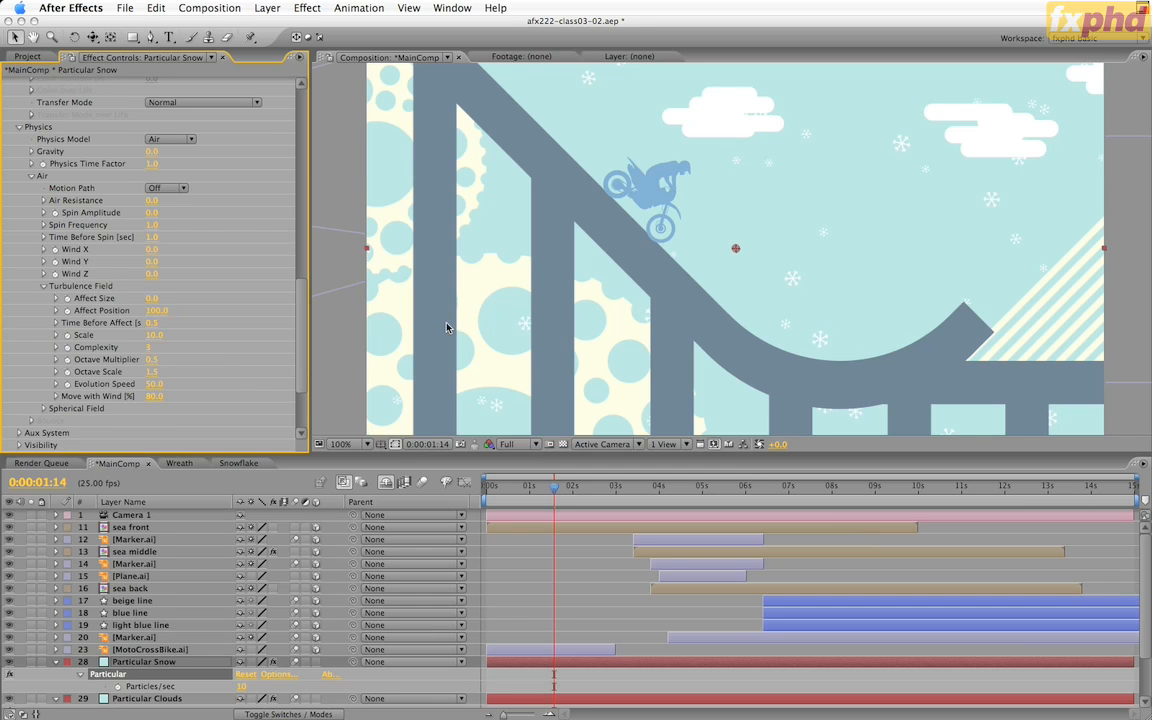
{"action": "left_click", "coordinate": [550, 489]}
{"action": "mouse_move", "coordinate": [550, 491]}
{"action": "left_mouse_down"}
{"action": "mouse_move", "coordinate": [535, 490]}
{"action": "mouse_move", "coordinate": [563, 492]}
{"action": "left_mouse_up"}
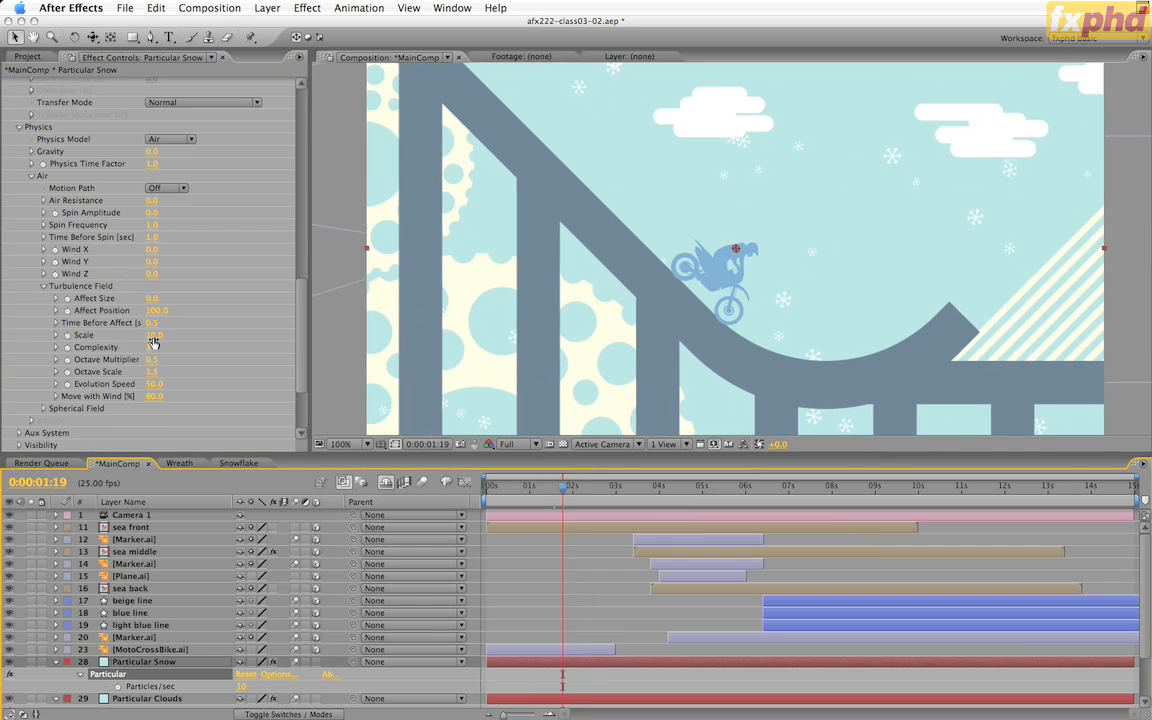
- Set the turbulence Scale to 2.5, Complexity to 2 and Evolution Speed to 25, and scrub the snowfall to 0:00:04:11
{"action": "left_click", "coordinate": [153, 340]}
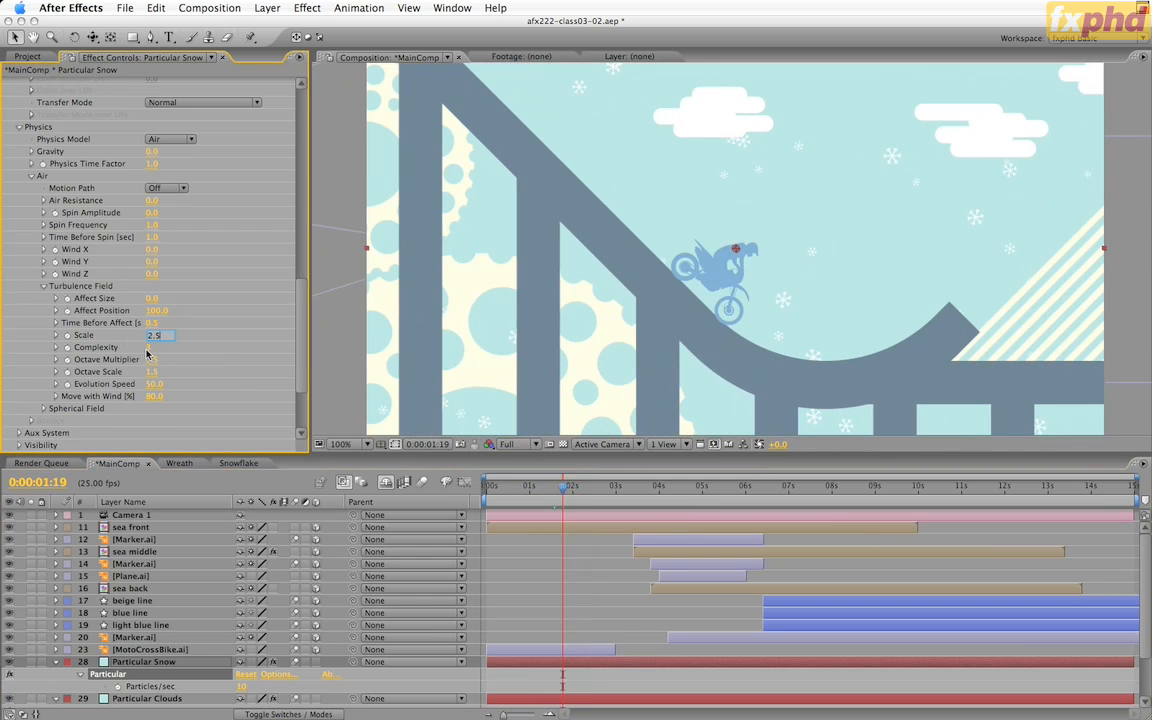
{"action": "left_click", "coordinate": [148, 347]}
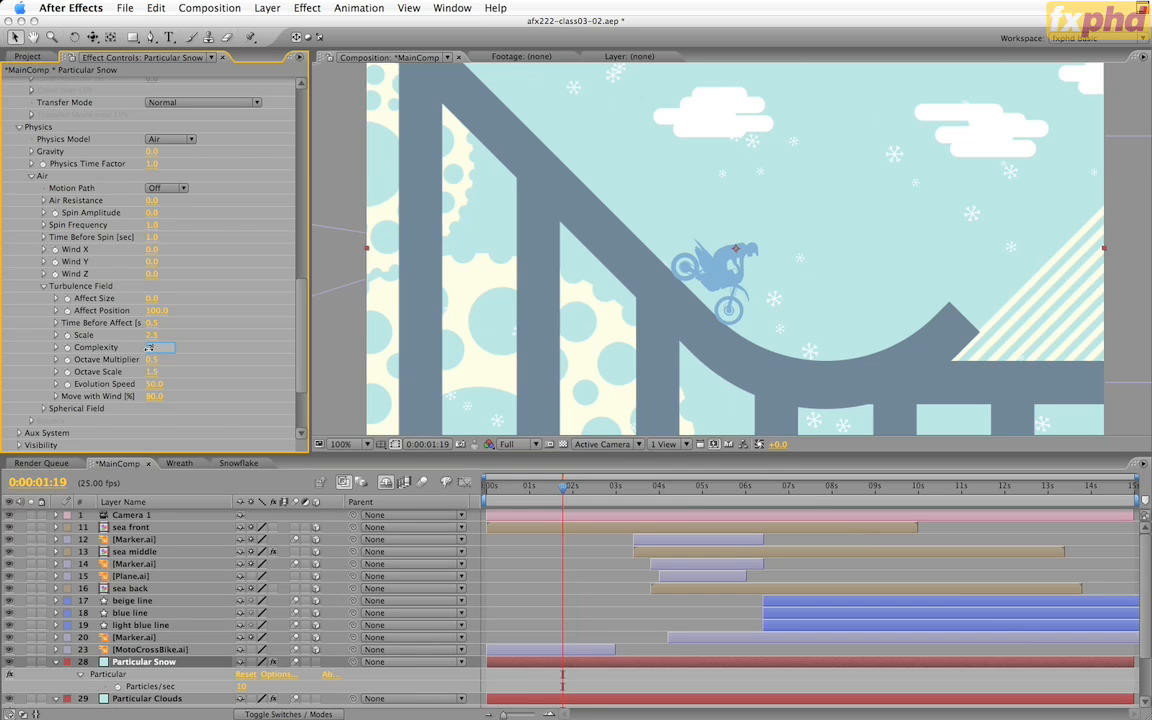
{"action": "key", "text": "Return"}
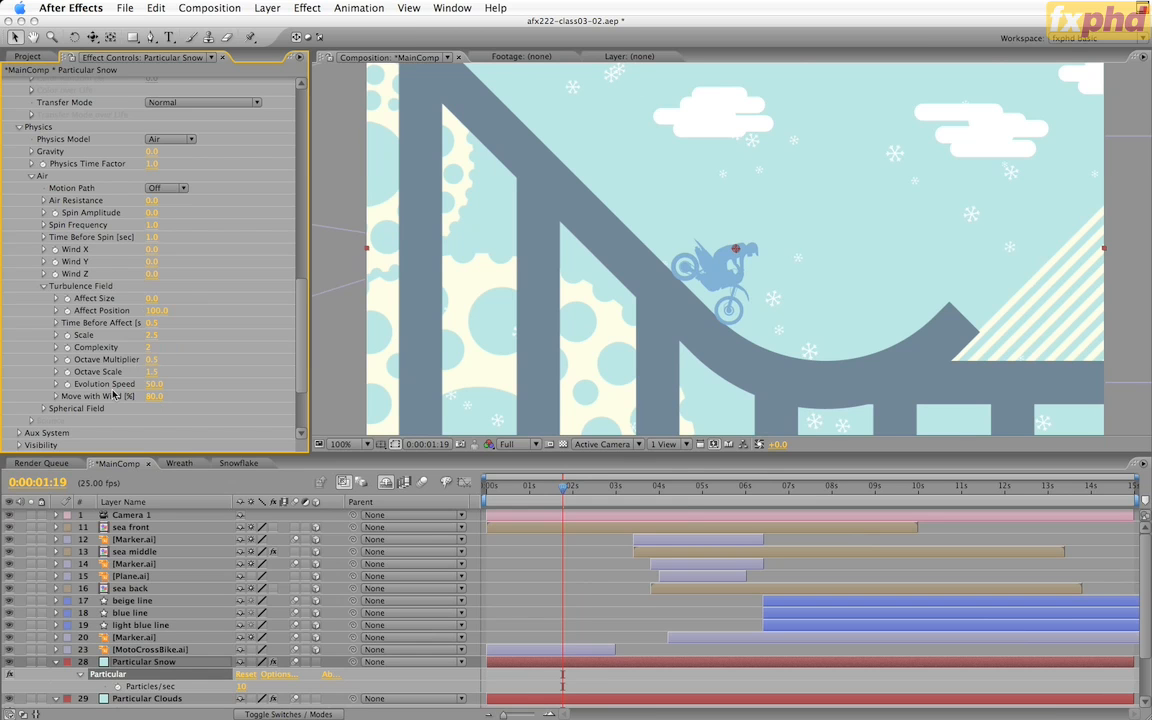
{"action": "left_click", "coordinate": [153, 384]}
{"action": "type", "text": "25"}
{"action": "key", "text": "Return"}
{"action": "scroll", "coordinate": [93, 377], "scroll_direction": "down", "scroll_amount": 3}
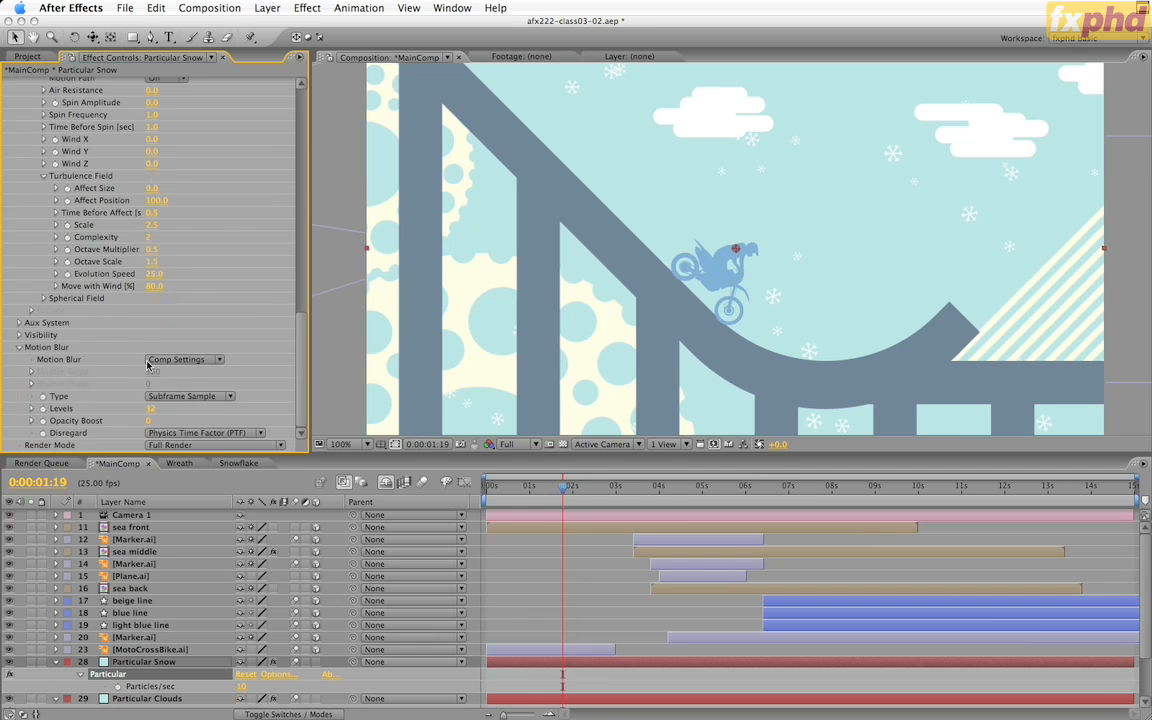
{"action": "left_click_drag", "start_coordinate": [565, 490], "coordinate": [678, 503]}
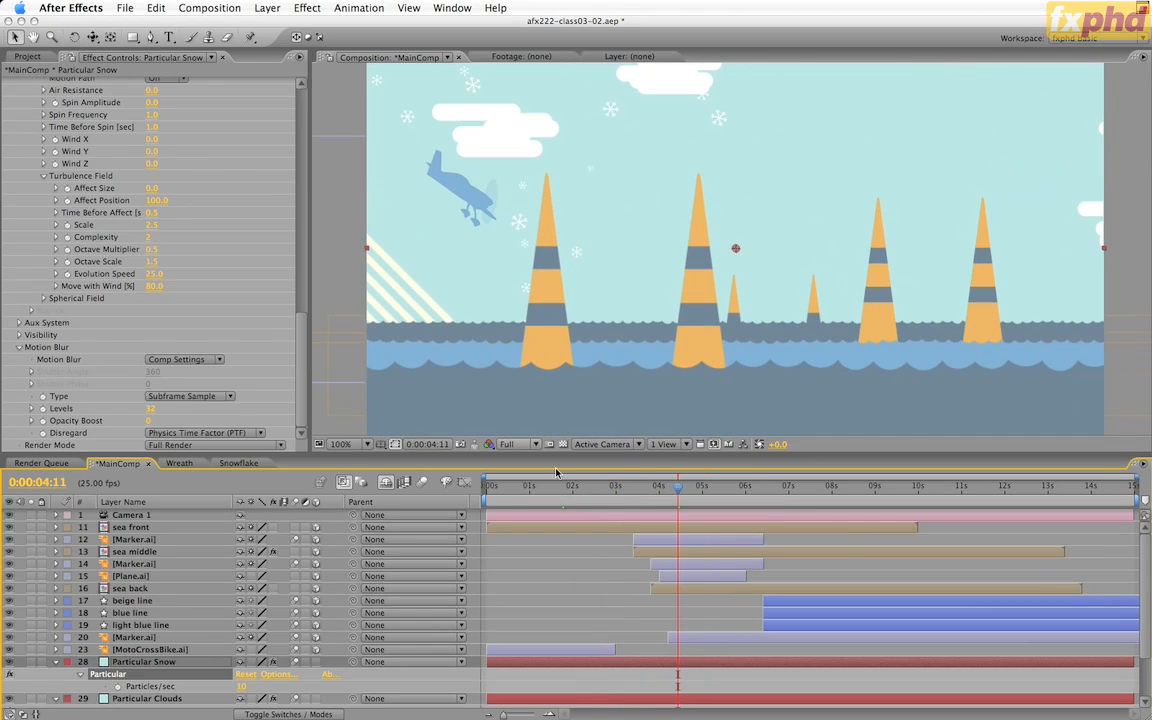
- Reveal Camera 1's Position keyframes and add a Position keyframe to Particular Snow at the camera keyframe at 0:00:03:00
{"action": "left_click", "coordinate": [634, 516]}
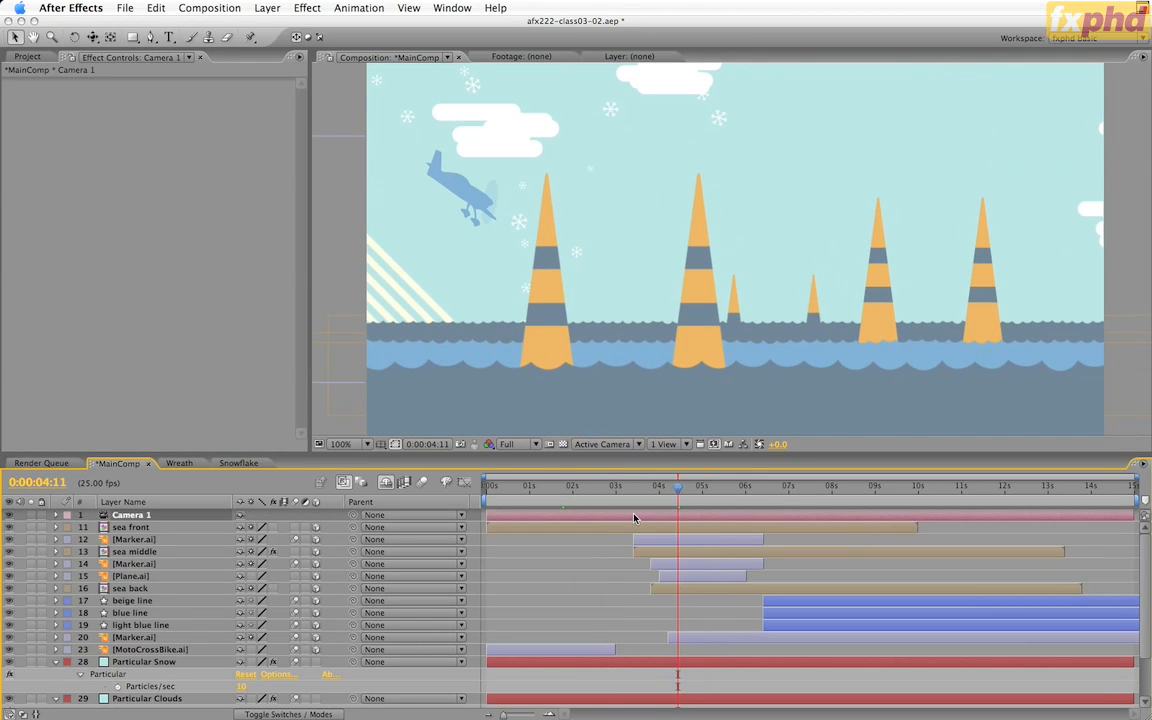
{"action": "key", "text": "p"}
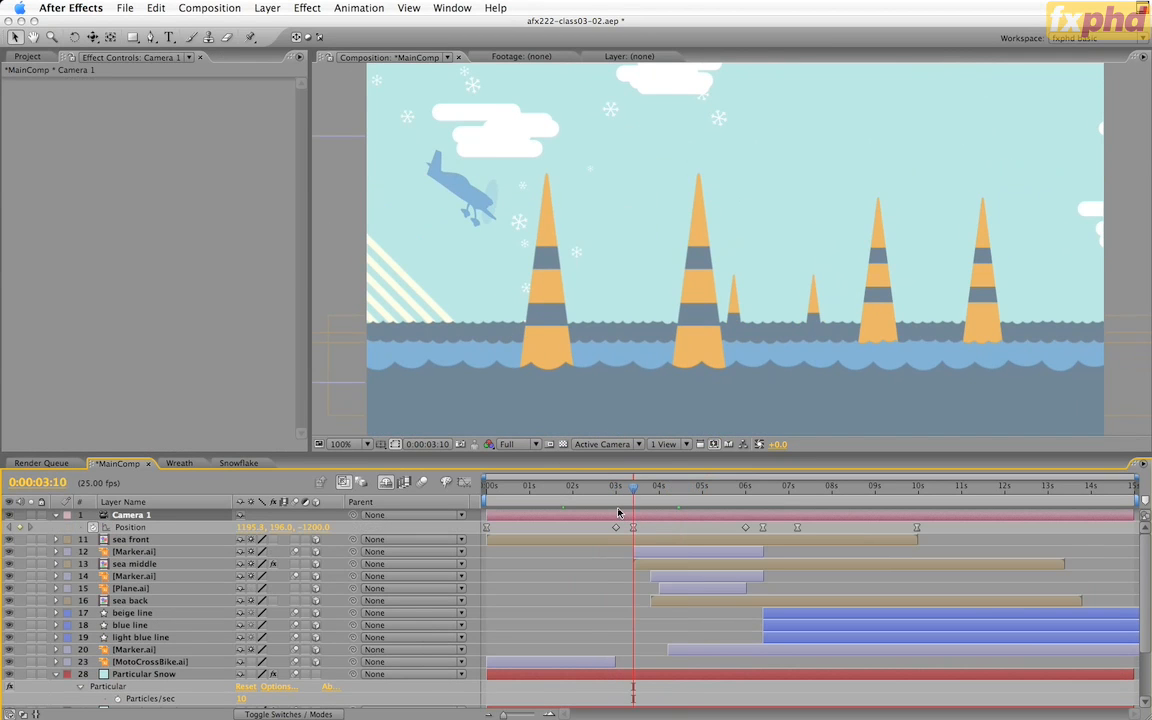
{"action": "key", "text": "j"}
{"action": "key", "text": "j"}
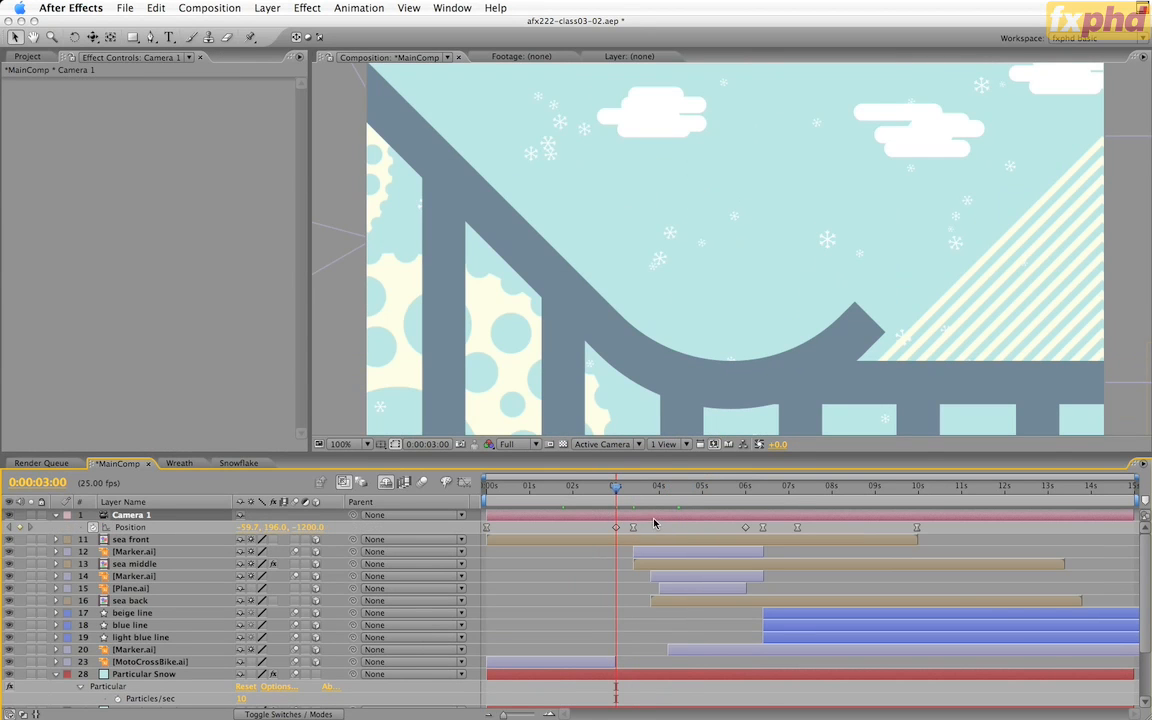
{"action": "left_click", "coordinate": [620, 489]}
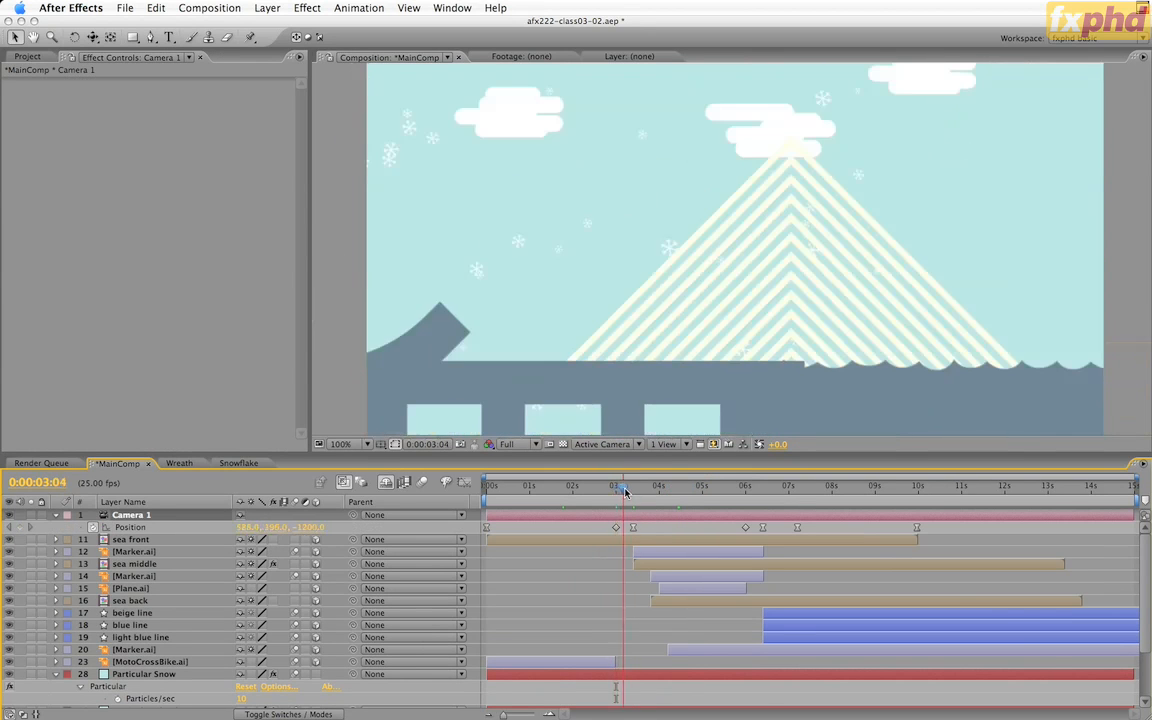
{"action": "left_click_drag", "start_coordinate": [620, 489], "coordinate": [617, 491]}
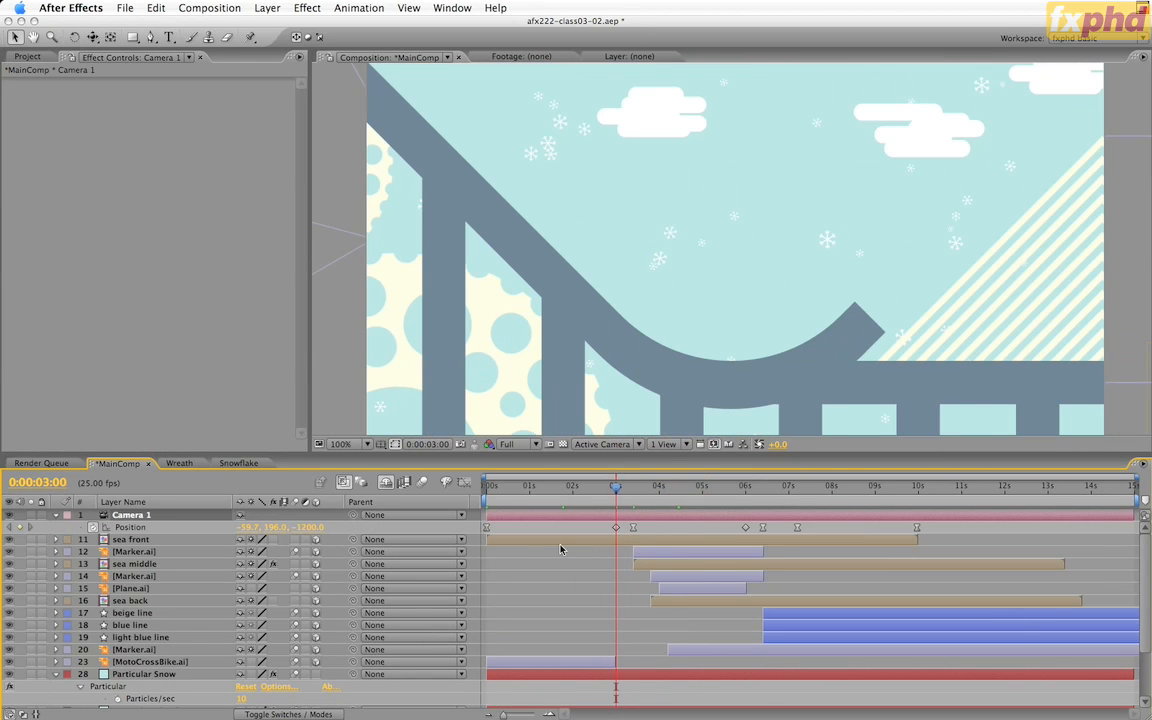
{"action": "left_click", "coordinate": [598, 679]}
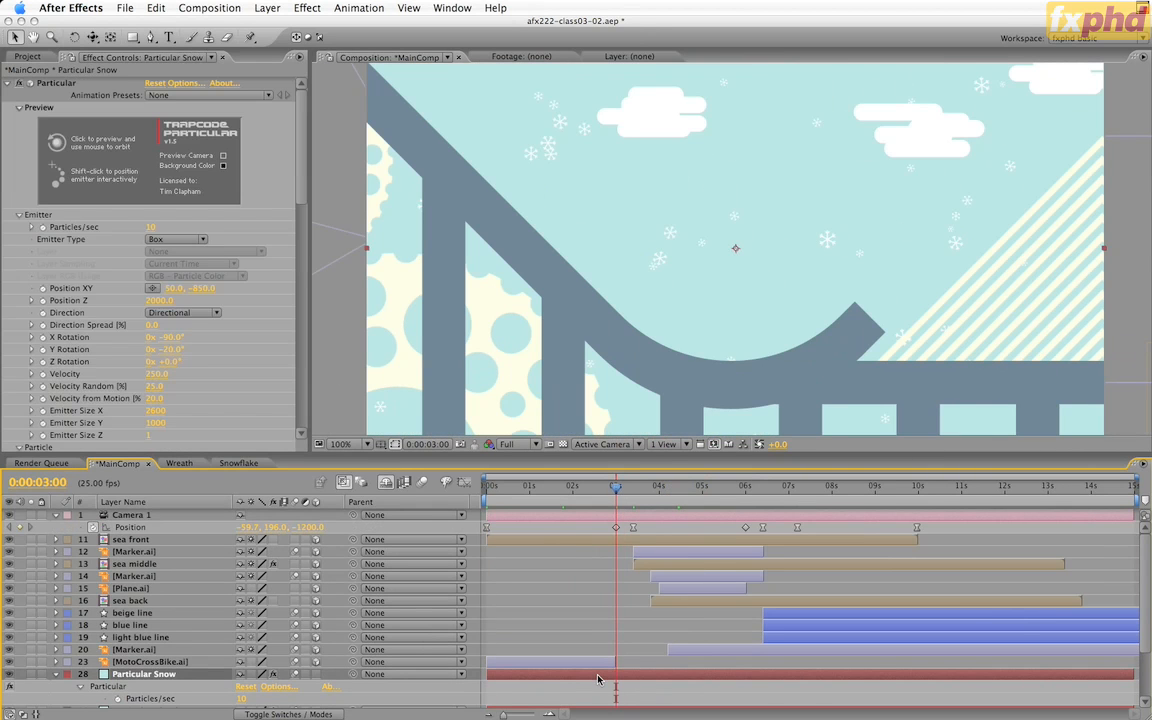
{"action": "key", "text": "alt+shift+p"}
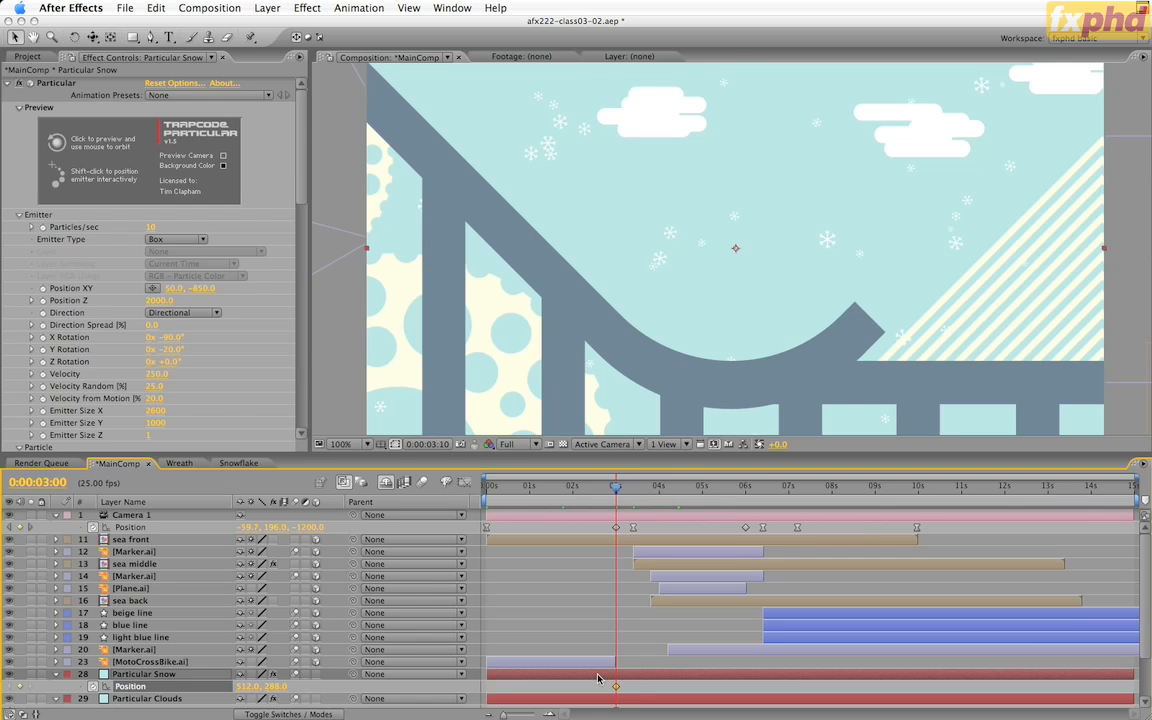
- Move Particular Snow to Position -2, 288 at the 0:00:03:10 camera keyframe and trim the layer's end there
{"action": "key", "text": "k"}
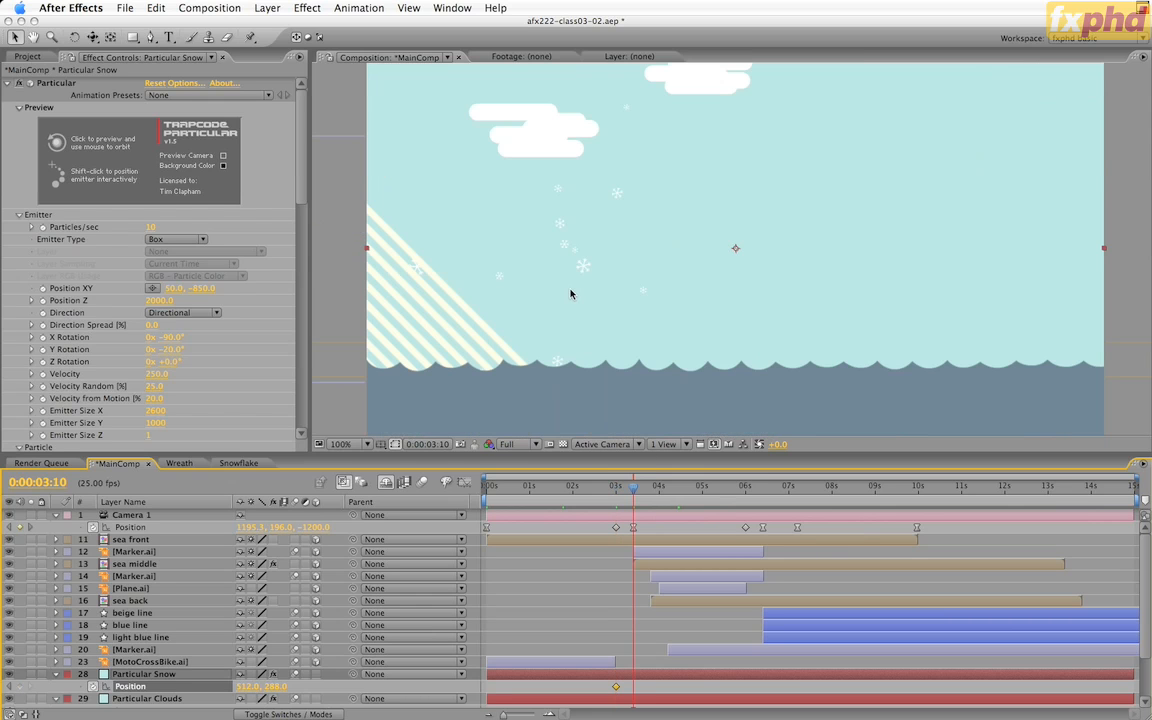
{"action": "key", "text": "comma"}
{"action": "left_click_drag", "start_coordinate": [646, 288], "coordinate": [463, 277]}
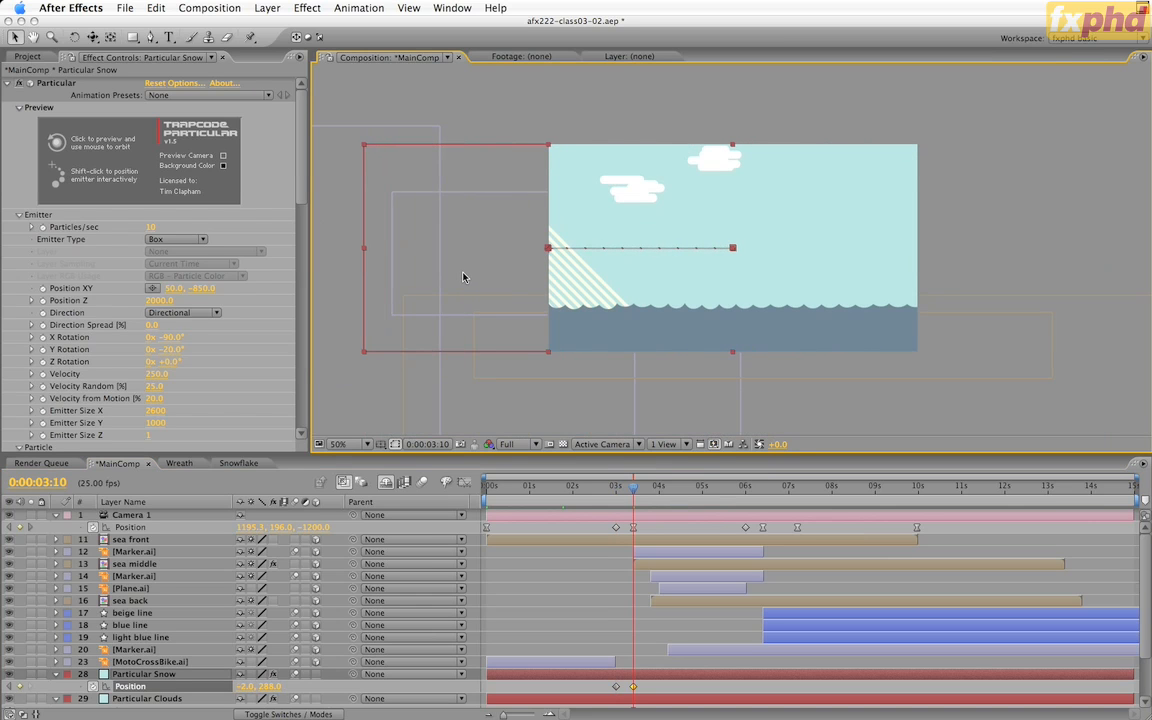
{"action": "key", "text": "alt+bracketright"}
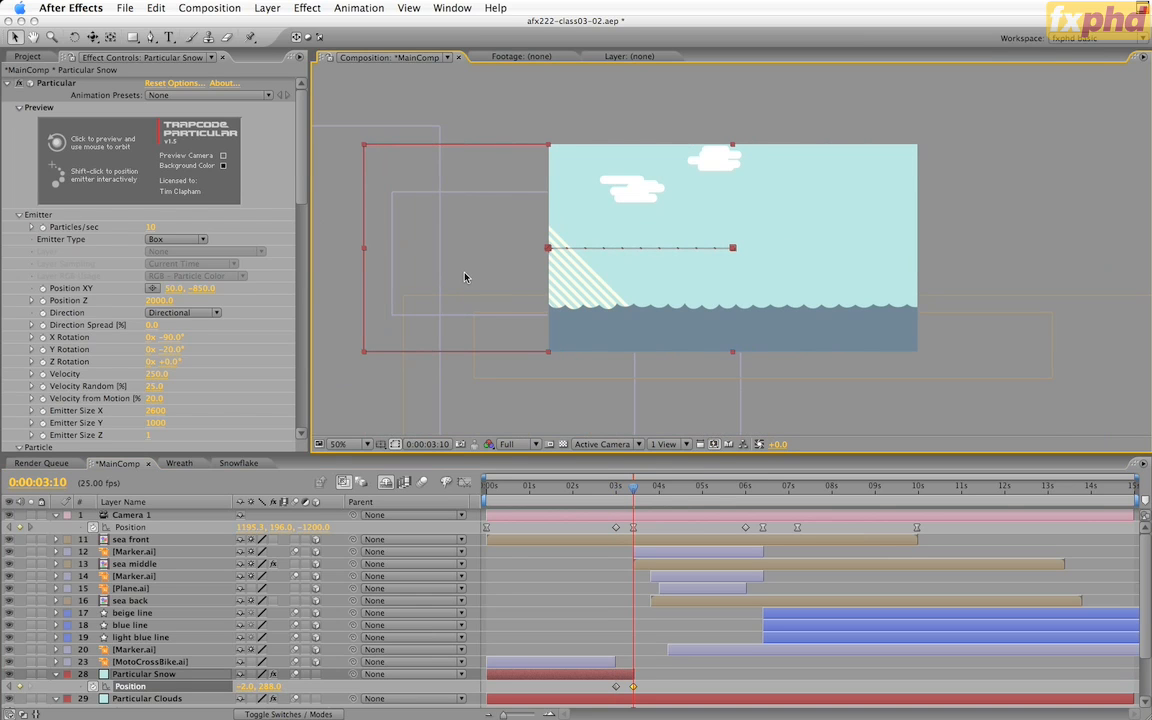
- Preview the snow animation up to 0:00:03:10, save the project incrementally as afx222-class03-03.aep, and collapse the Particular Snow properties
{"action": "key", "text": "slash"}
{"action": "key", "text": "KP_0"}
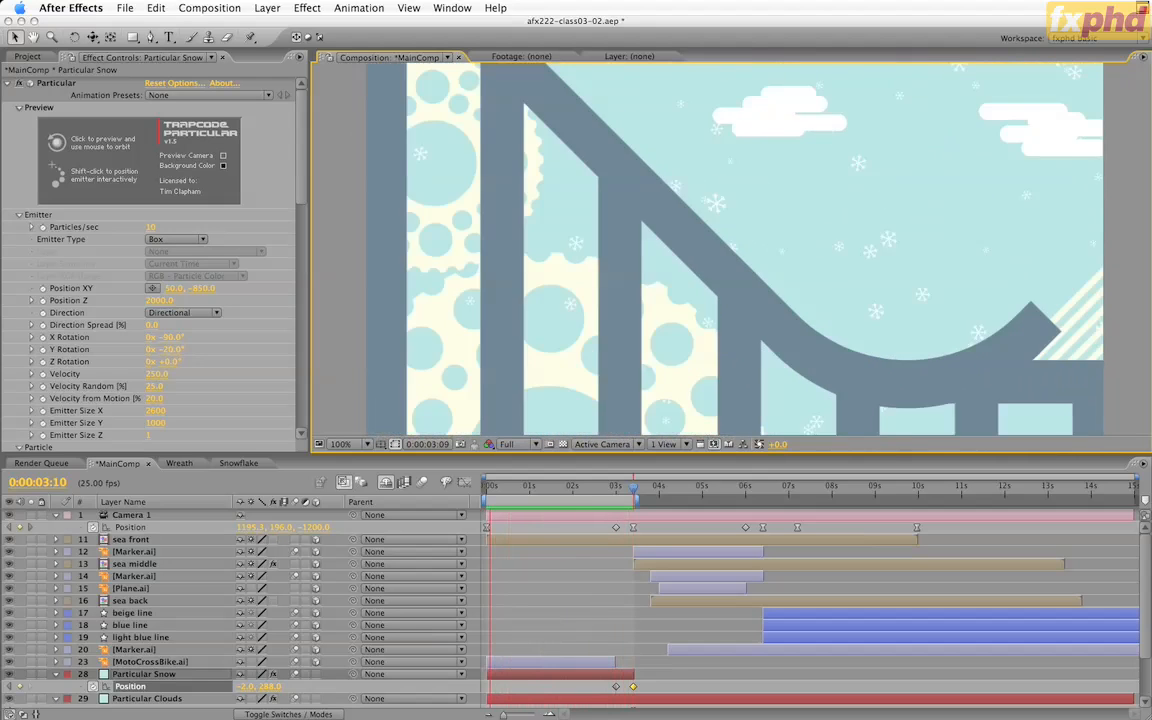
{"action": "key", "text": "alt+shift+super+s"}
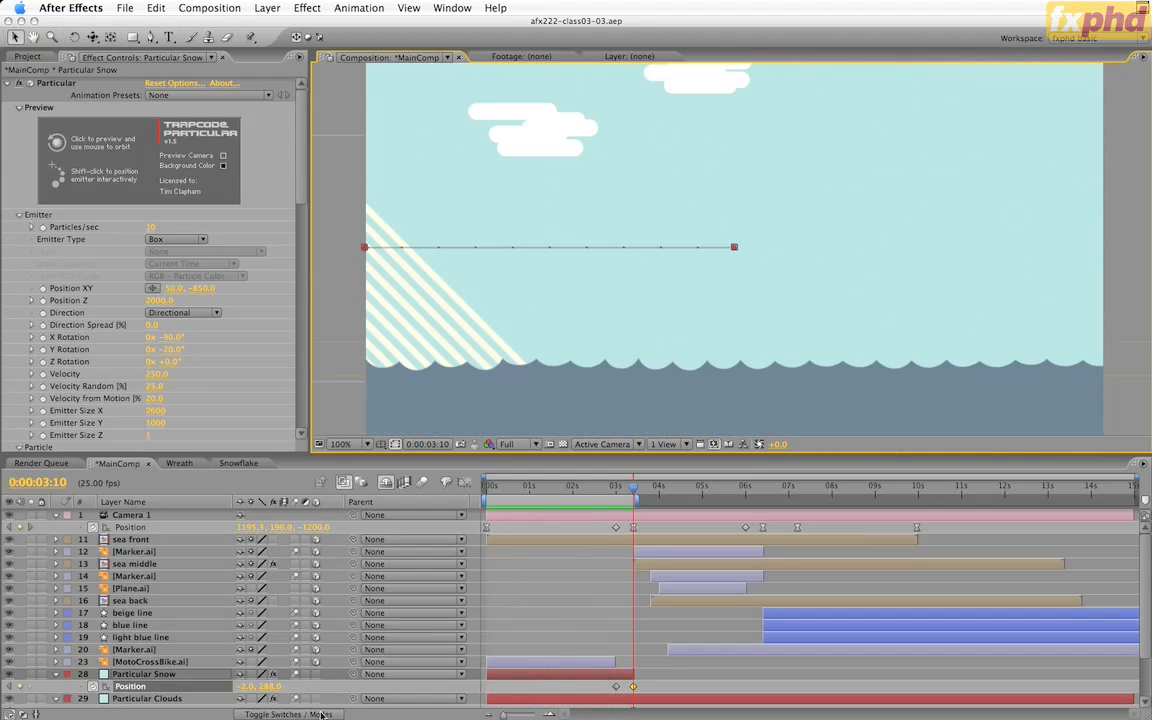
{"action": "left_click", "coordinate": [56, 676]}
{"action": "left_click", "coordinate": [55, 687]}
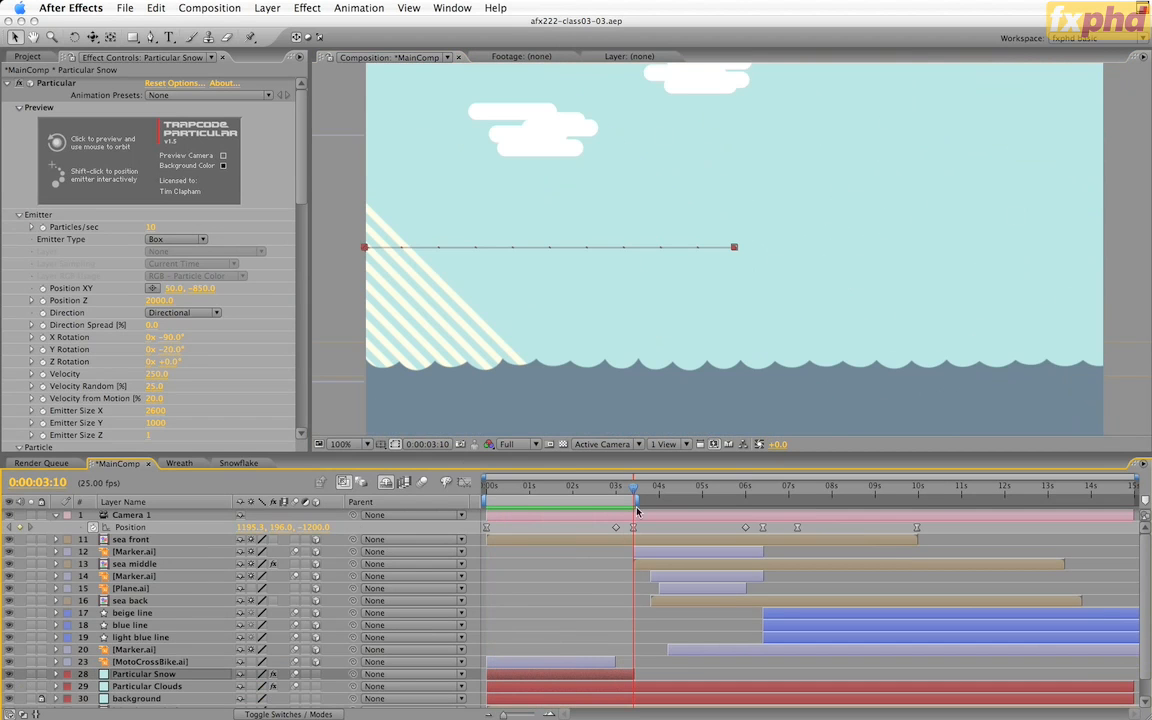
- Go to 0:00:02:00 with no layer selected and add a Point light named Emitter 01
{"action": "left_click_drag", "start_coordinate": [603, 486], "coordinate": [573, 490]}
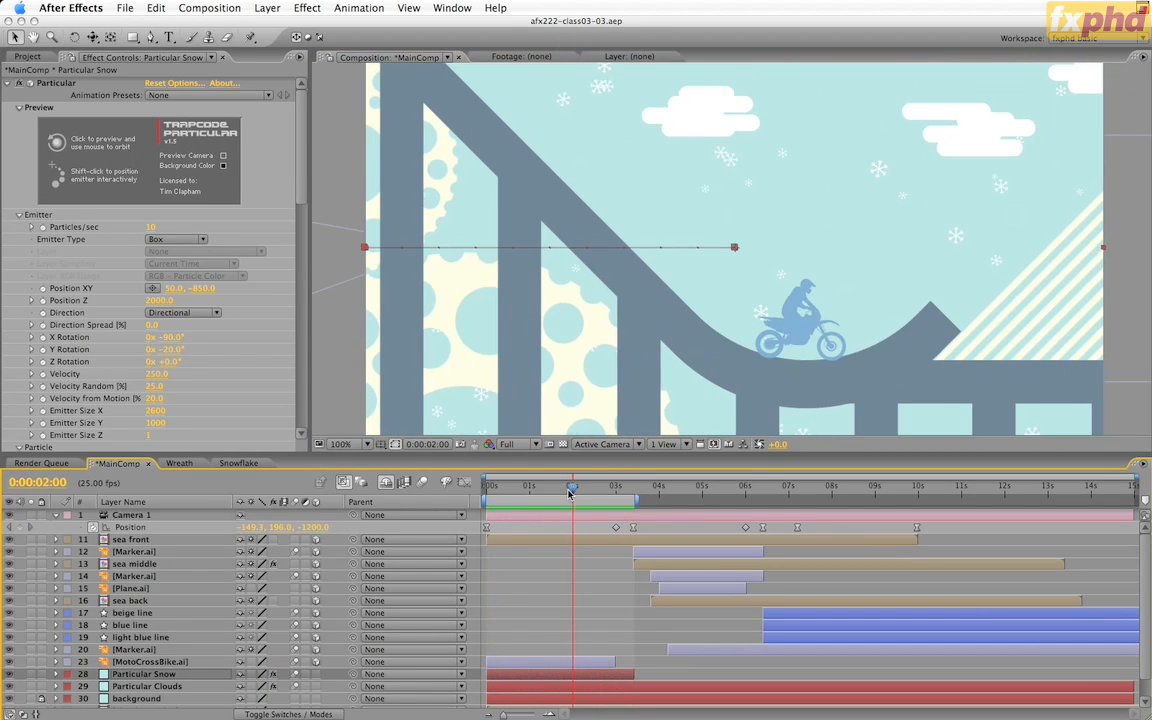
{"action": "key", "text": "F2"}
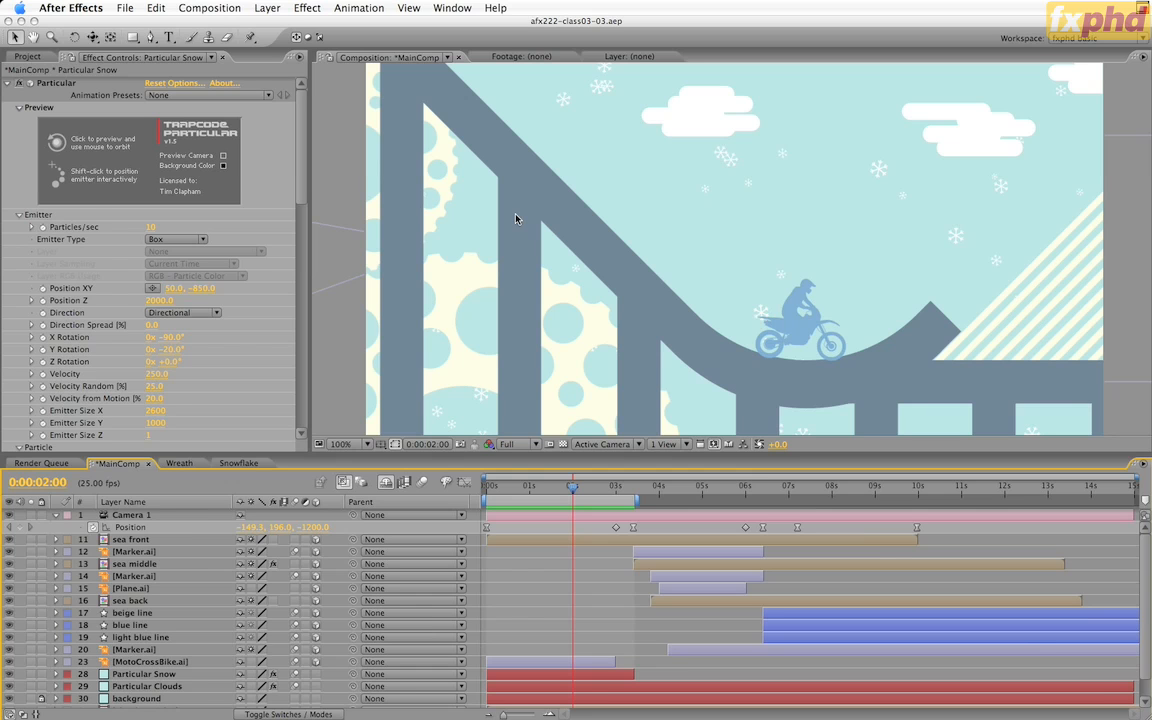
{"action": "left_click", "coordinate": [267, 8]}
{"action": "mouse_move", "coordinate": [293, 30]}
{"action": "left_click", "coordinate": [452, 56]}
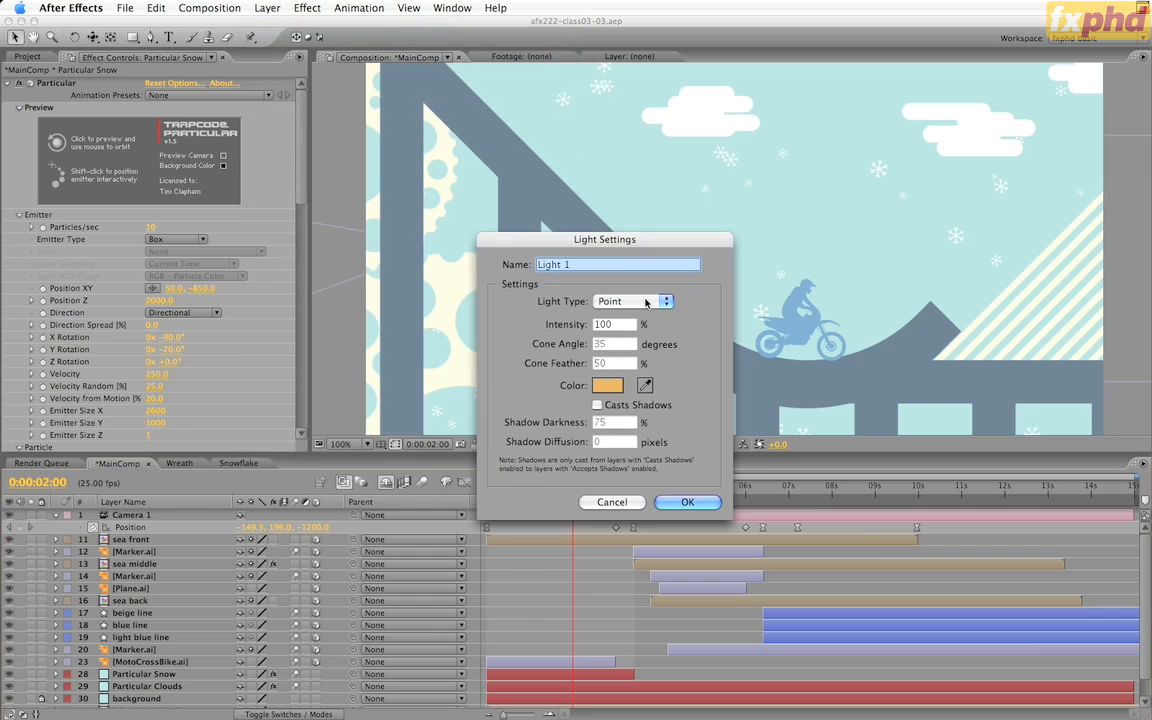
{"action": "key", "text": "BackSpace"}
{"action": "type", "text": "Emitter 01"}
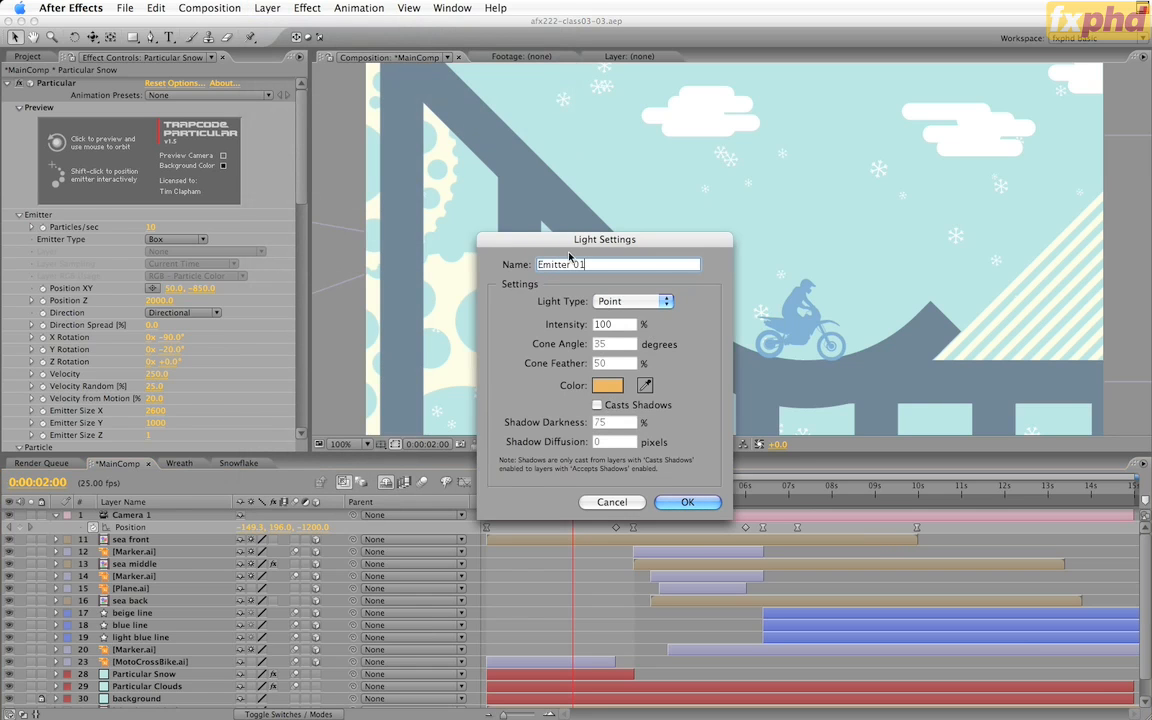
{"action": "left_click", "coordinate": [686, 506]}
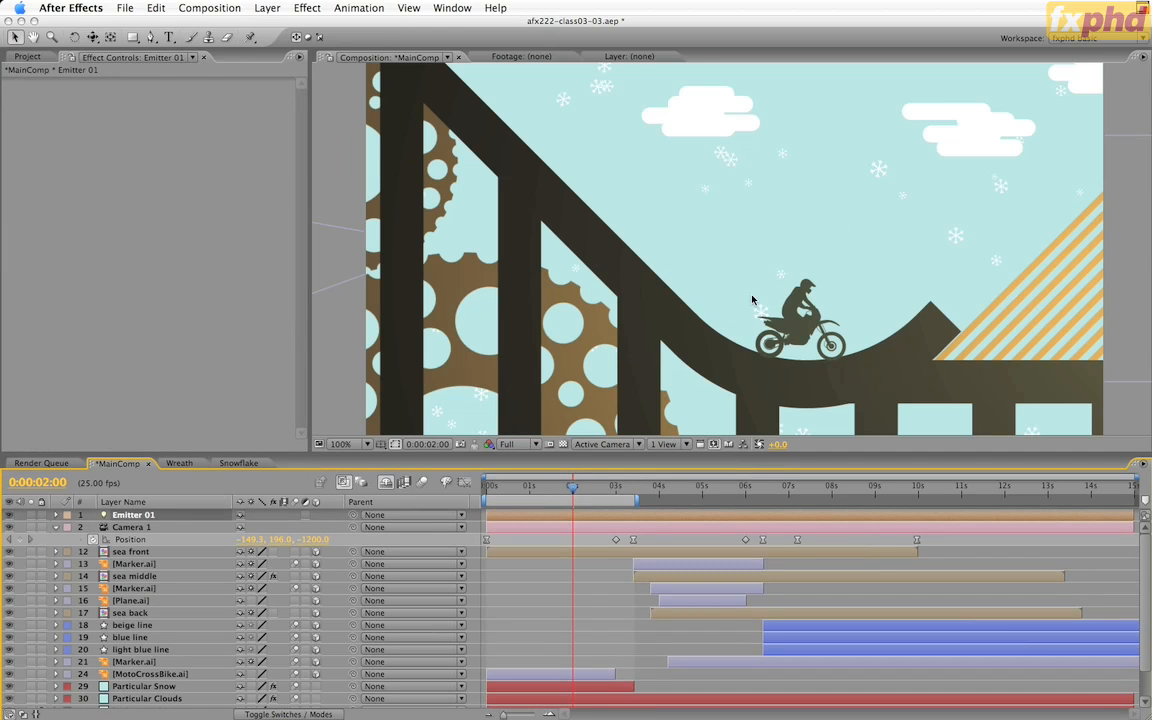
- Place Emitter 01 directly above the MotoCrossBike.ai layer and paste the bike's Position value onto the light
{"action": "left_click_drag", "start_coordinate": [132, 516], "coordinate": [150, 672]}
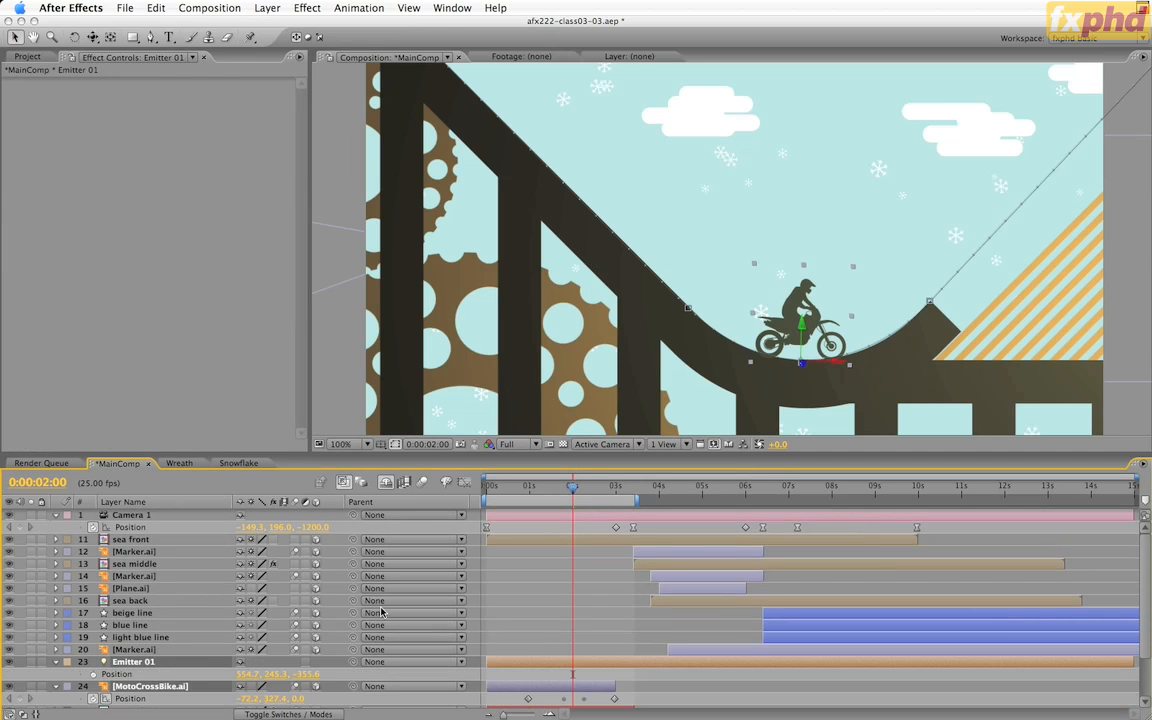
{"action": "key", "text": "p"}
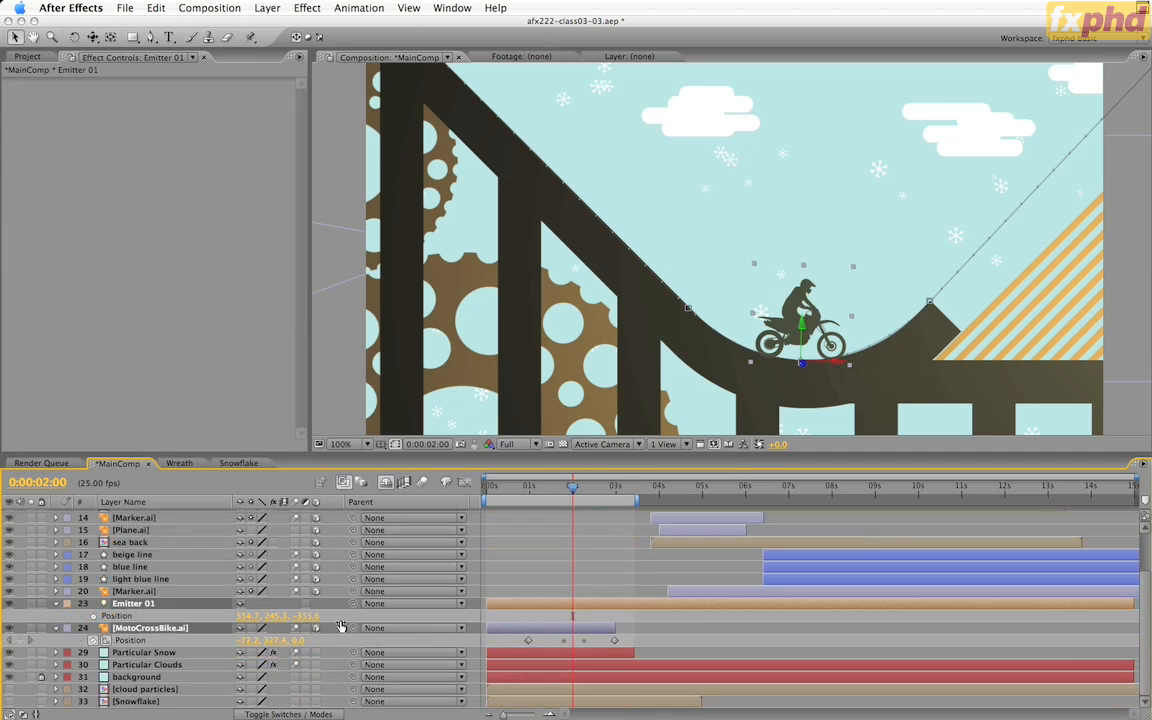
{"action": "left_click", "coordinate": [171, 618]}
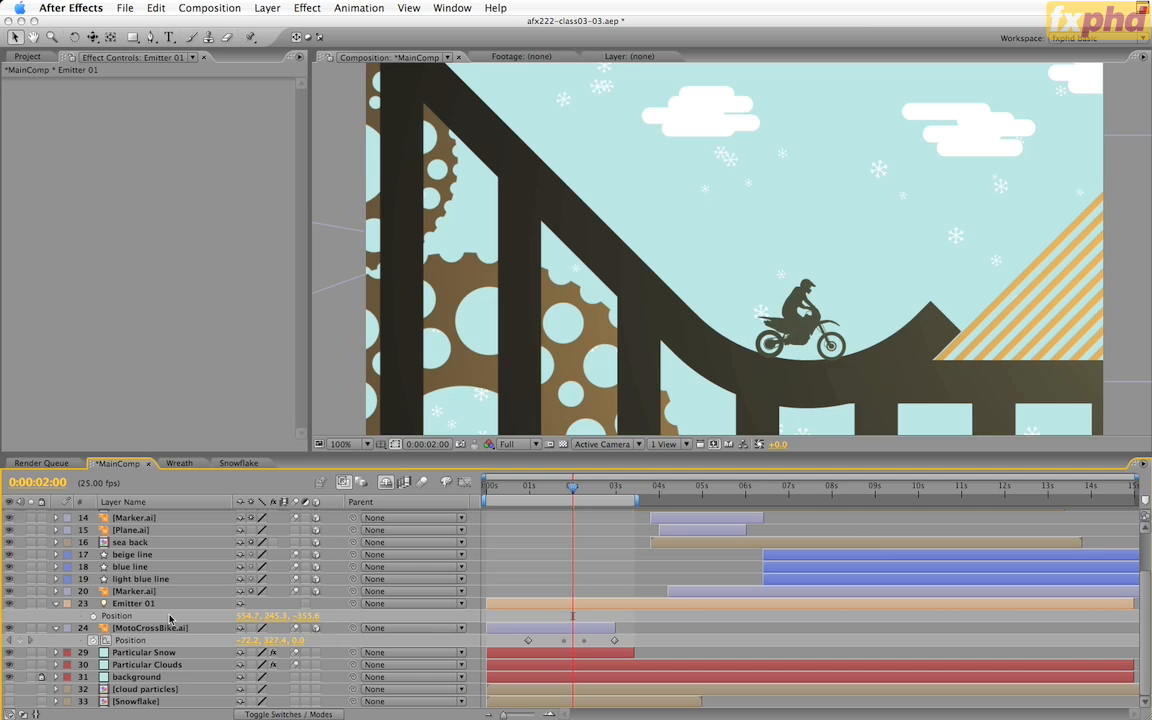
{"action": "left_click", "coordinate": [171, 616]}
{"action": "key", "text": "super+v"}
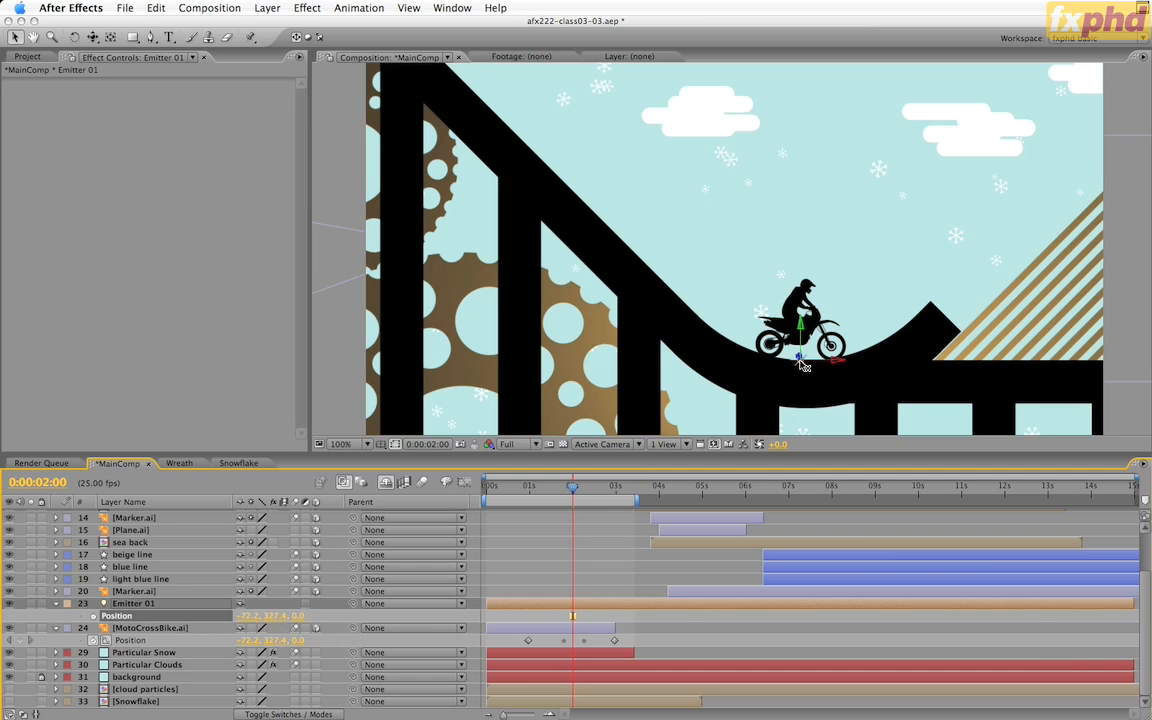
{"action": "key", "text": "period"}
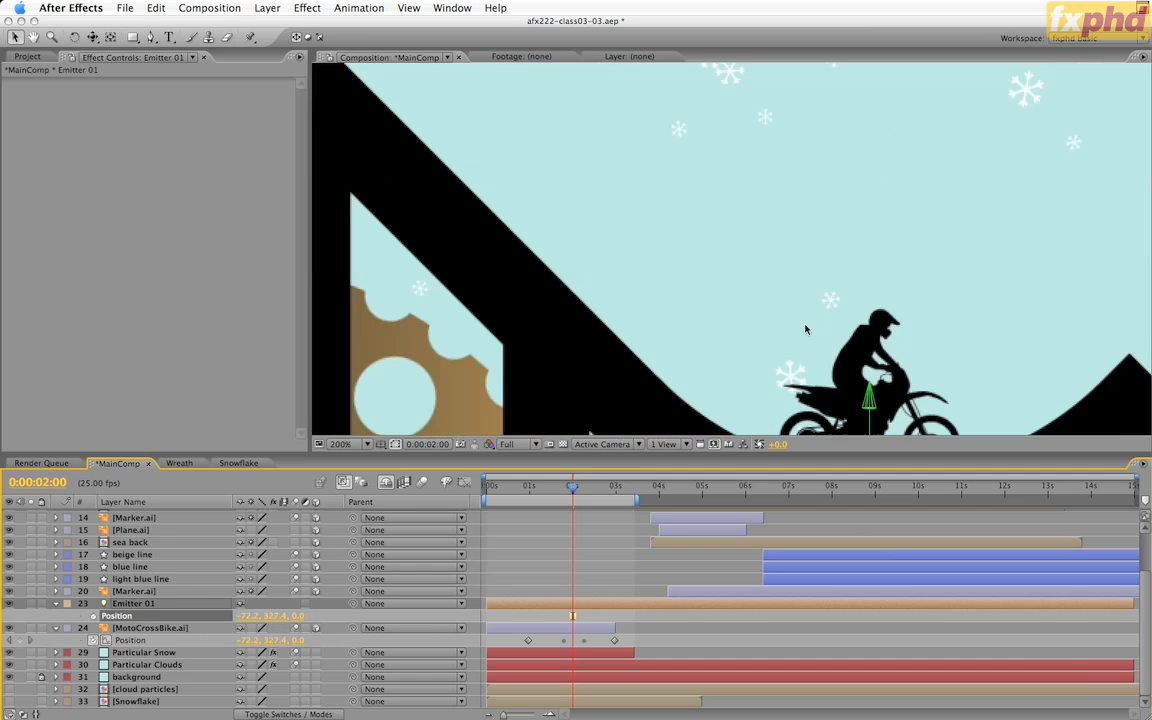
- Move Emitter 01 to the tail of the motocross bike, at Position -114.2, 282.9, 0.0
{"action": "left_click_drag", "start_coordinate": [822, 412], "coordinate": [712, 277]}
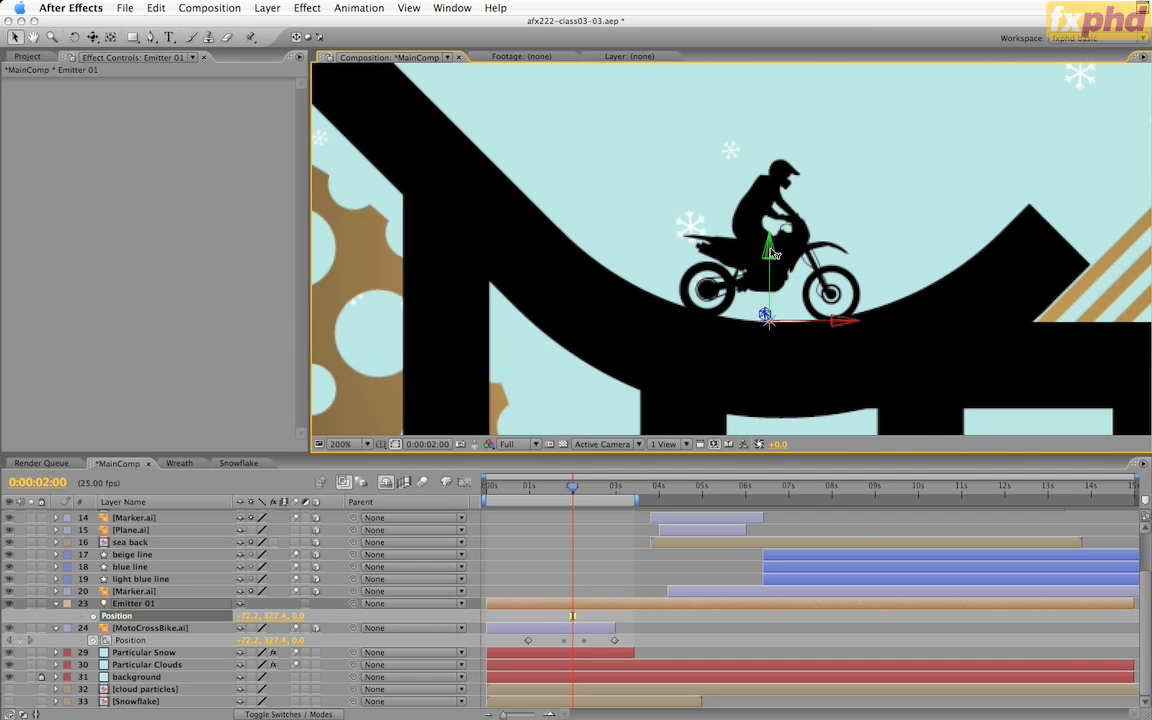
{"action": "left_click_drag", "start_coordinate": [773, 259], "coordinate": [776, 195]}
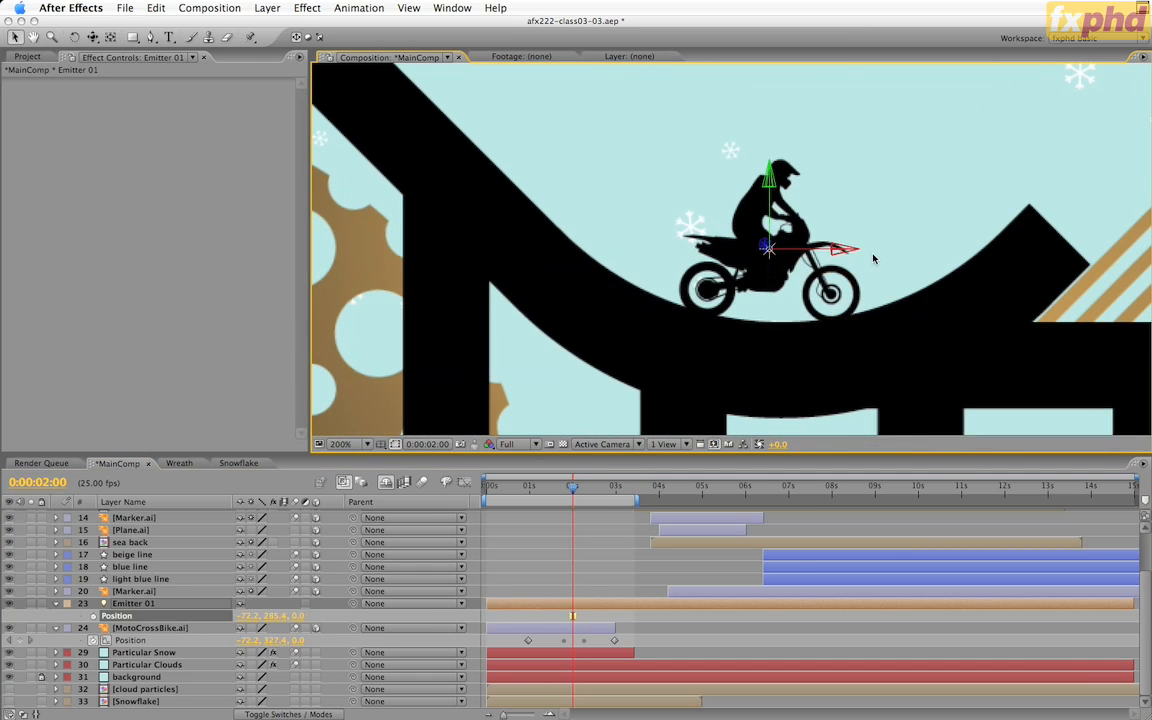
{"action": "left_click_drag", "start_coordinate": [838, 256], "coordinate": [790, 245]}
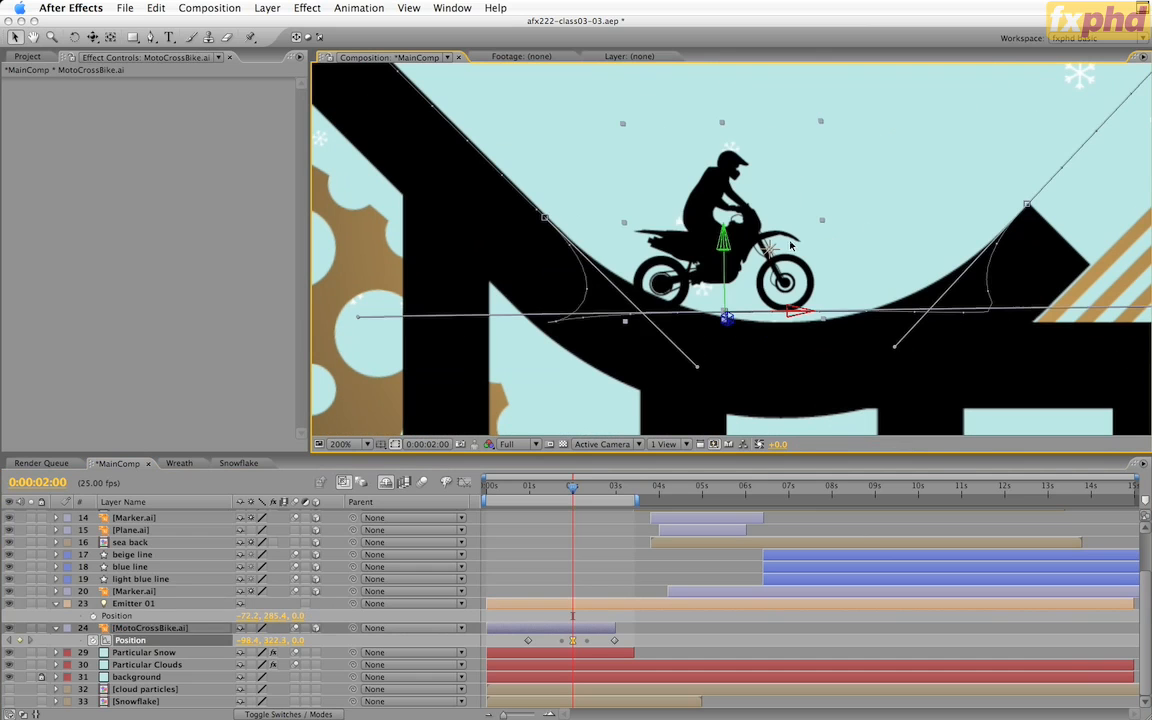
{"action": "key", "text": "super+z"}
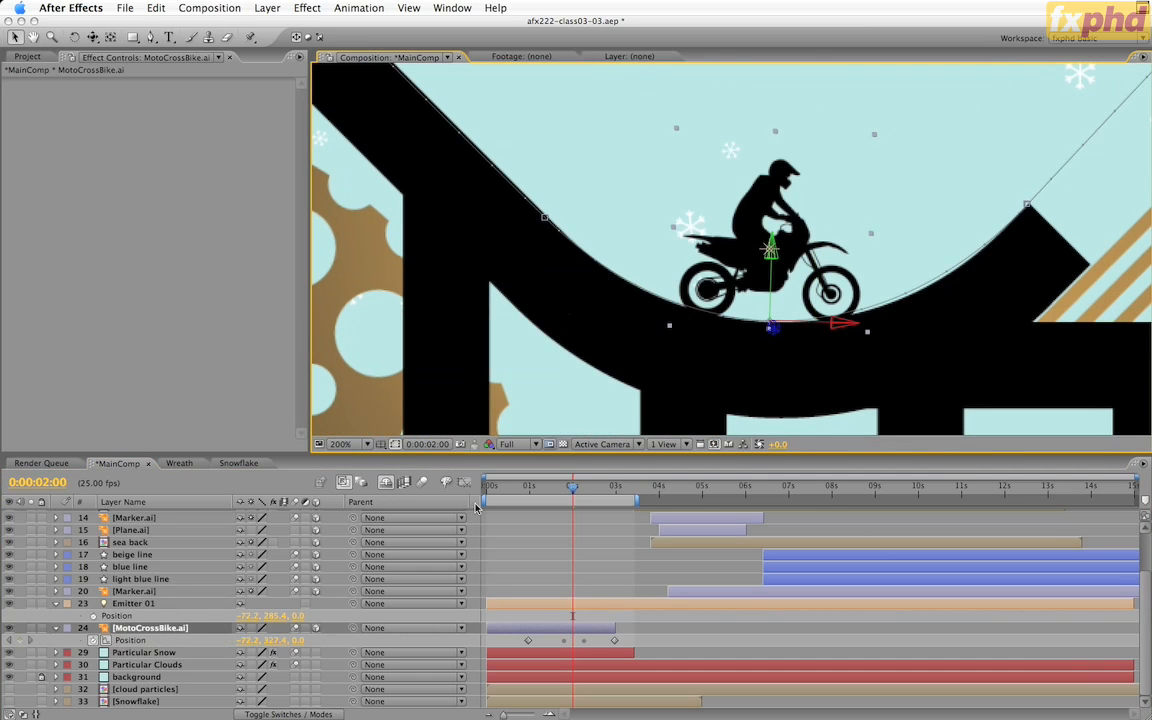
{"action": "left_click", "coordinate": [141, 604]}
{"action": "left_click_drag", "start_coordinate": [830, 252], "coordinate": [782, 257]}
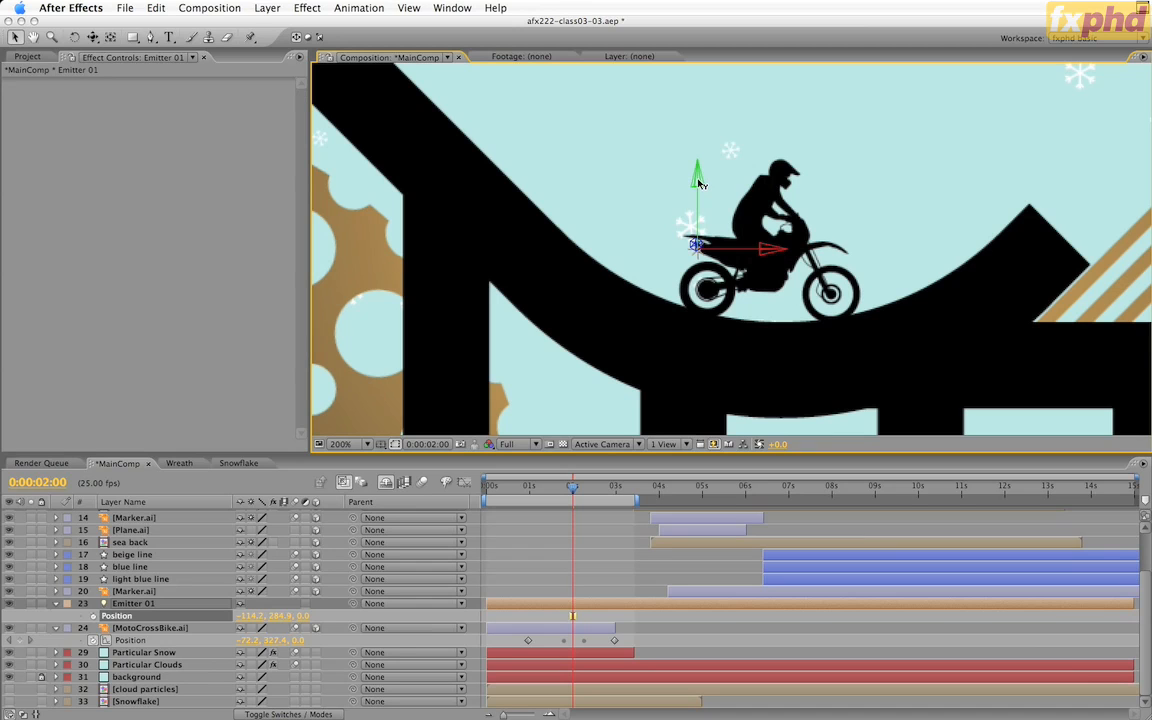
{"action": "left_click_drag", "start_coordinate": [702, 184], "coordinate": [702, 179]}
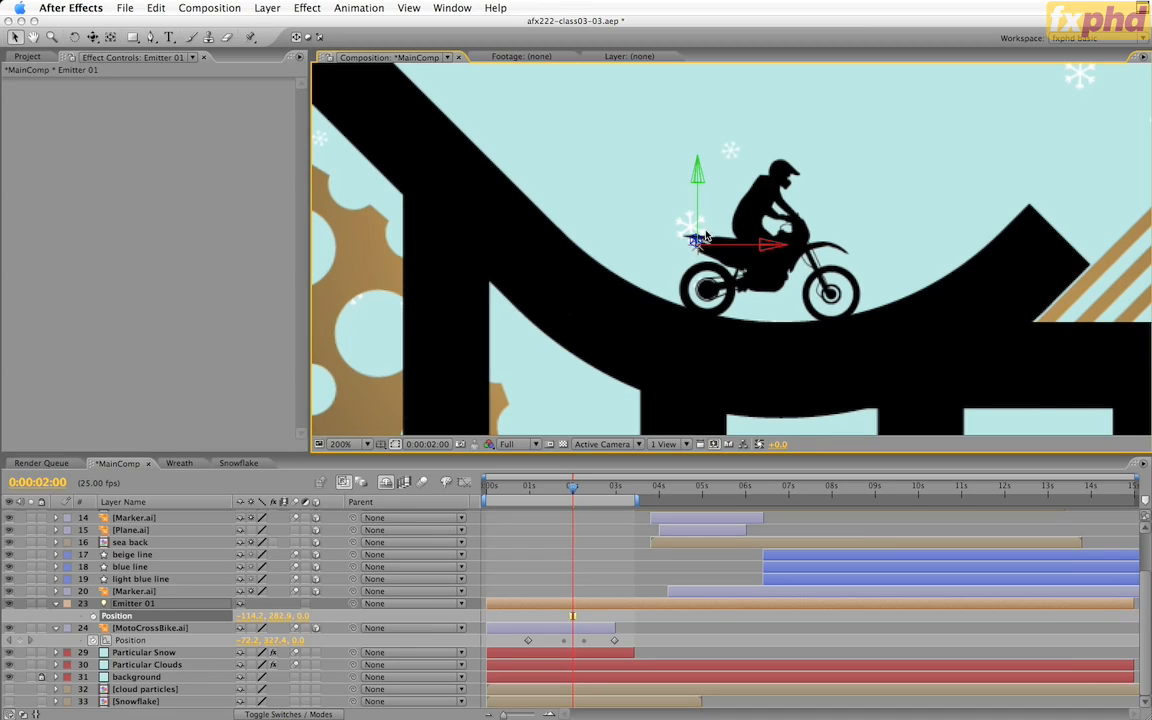
- Parent Emitter 01 to the MotoCrossBike.ai layer and scrub around 0:00:02:00 to check that it follows the bike
{"action": "left_click_drag", "start_coordinate": [352, 604], "coordinate": [200, 628]}
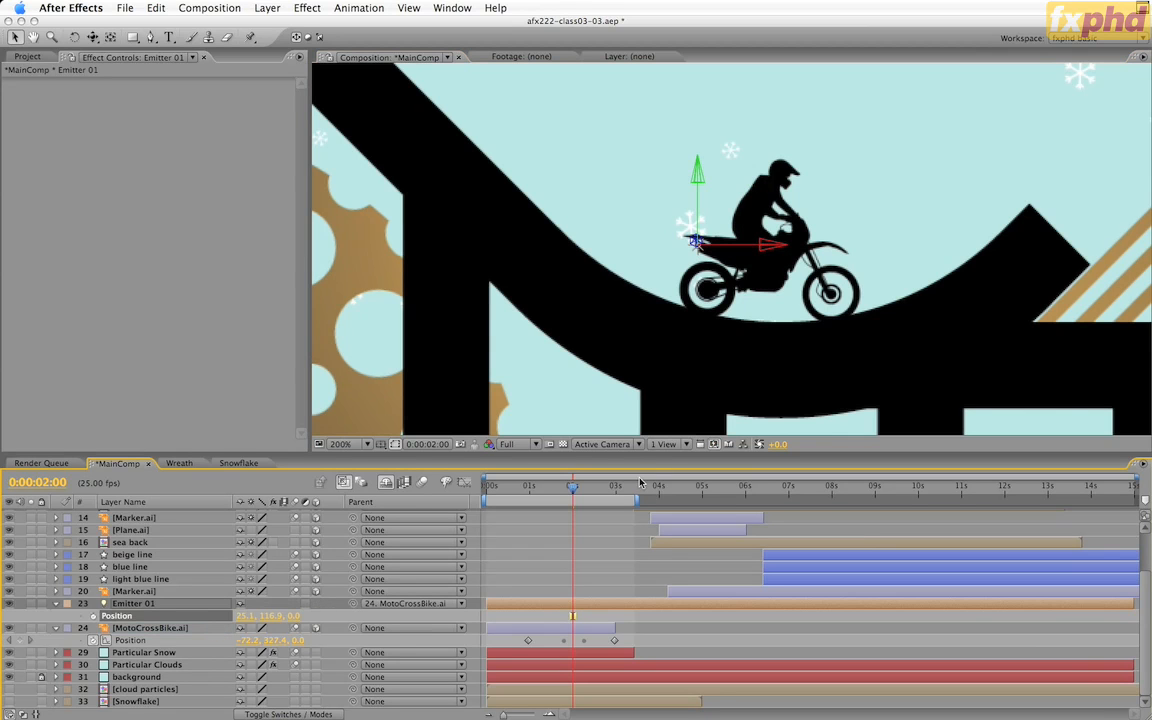
{"action": "mouse_move", "coordinate": [572, 487]}
{"action": "left_mouse_down"}
{"action": "mouse_move", "coordinate": [607, 488]}
{"action": "mouse_move", "coordinate": [565, 494]}
{"action": "left_mouse_up"}
{"action": "mouse_move", "coordinate": [563, 494]}
{"action": "left_mouse_down"}
{"action": "mouse_move", "coordinate": [548, 490]}
{"action": "mouse_move", "coordinate": [575, 495]}
{"action": "left_mouse_up"}
{"action": "key", "text": "comma"}
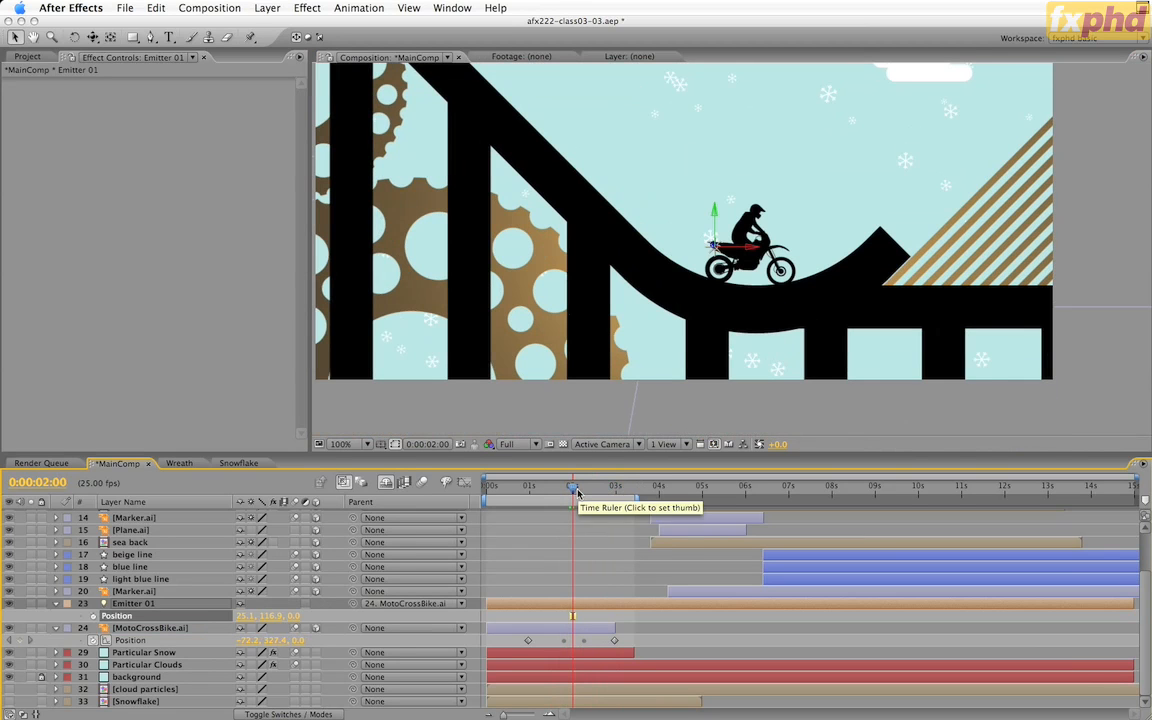
- Place Pale Cyan Solid 1 directly beneath the MotoCrossBike.ai layer as Particular Exhaust and apply the Particular effect to it
{"action": "left_click", "coordinate": [33, 58]}
{"action": "left_click_drag", "start_coordinate": [33, 346], "coordinate": [129, 644]}
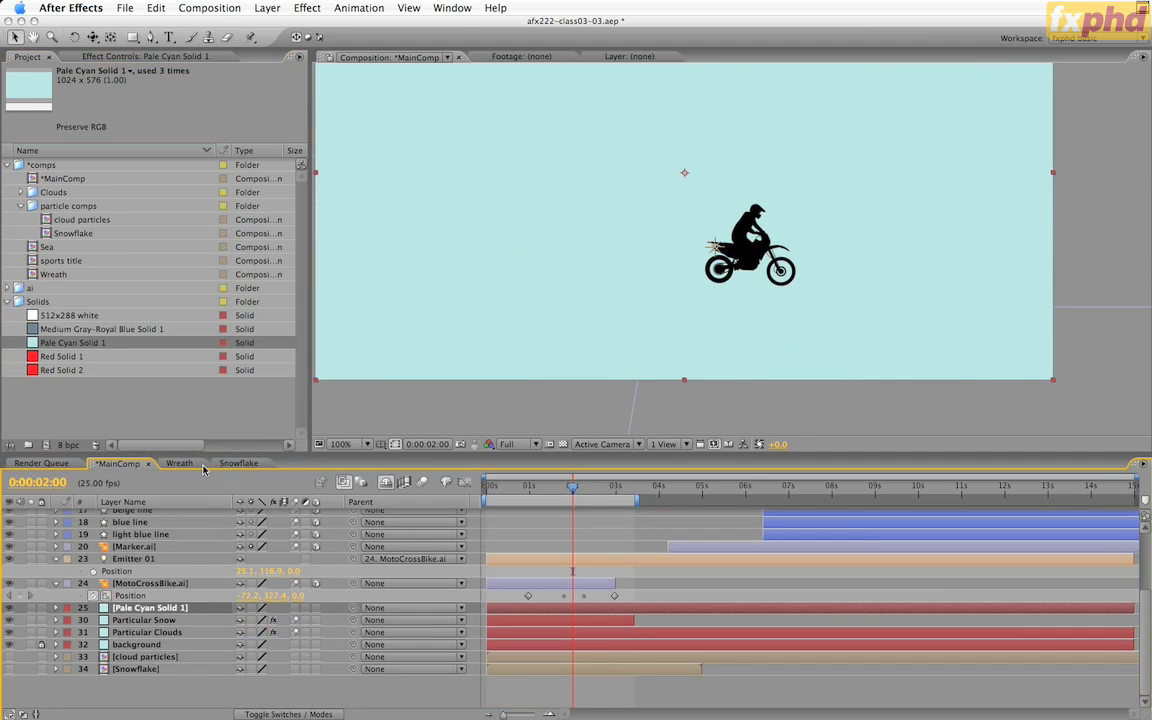
{"action": "left_click", "coordinate": [300, 10]}
{"action": "left_click", "coordinate": [305, 39]}
{"action": "scroll", "coordinate": [200, 610], "scroll_direction": "up", "scroll_amount": 2}
{"action": "left_click", "coordinate": [202, 643]}
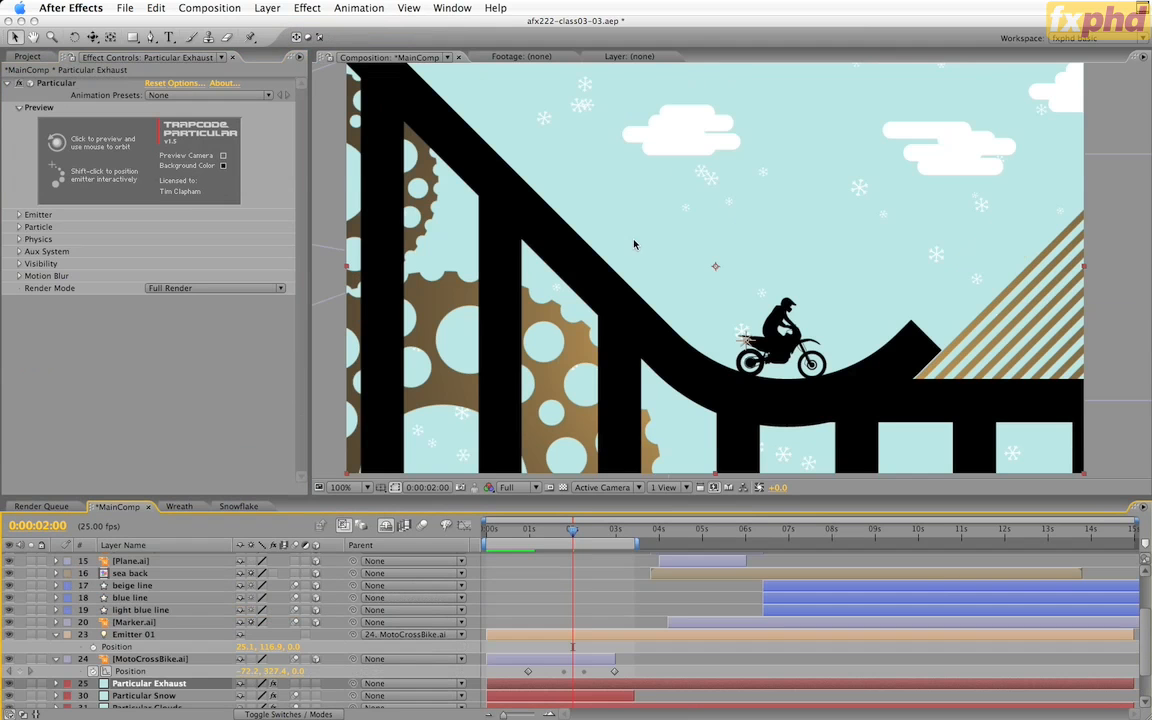
- Set the Emitter Type of the Particular effect on Particular Exhaust to Light
{"action": "left_click", "coordinate": [18, 214]}
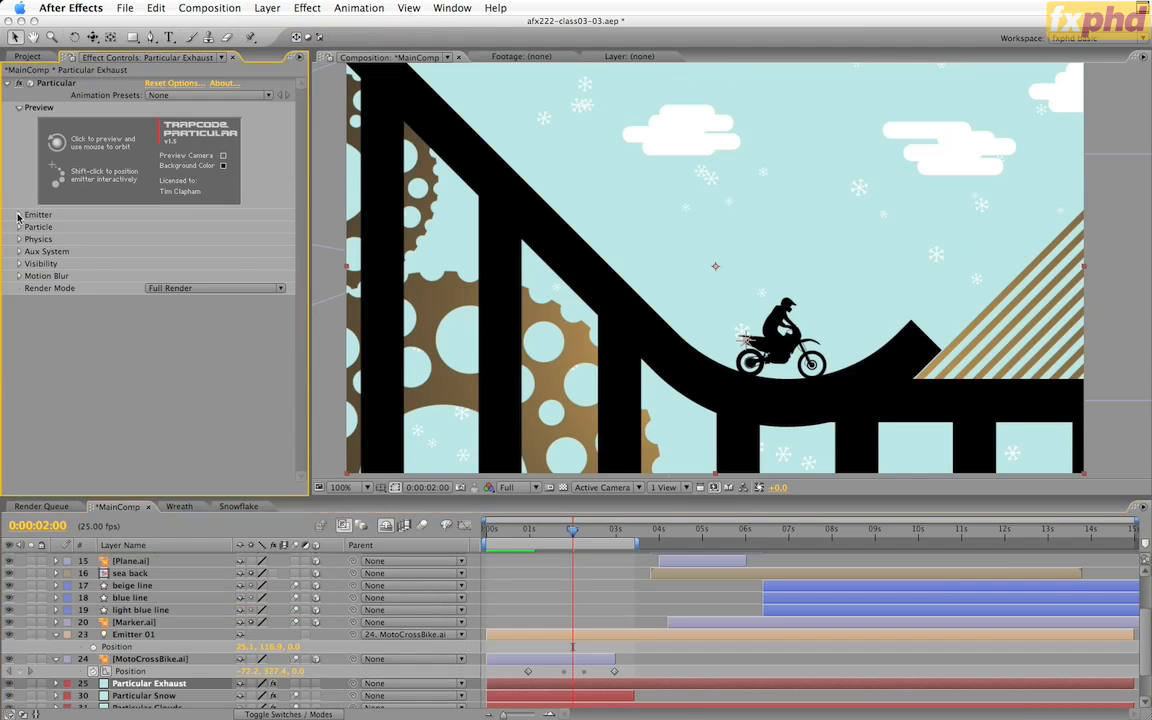
{"action": "left_click", "coordinate": [170, 239]}
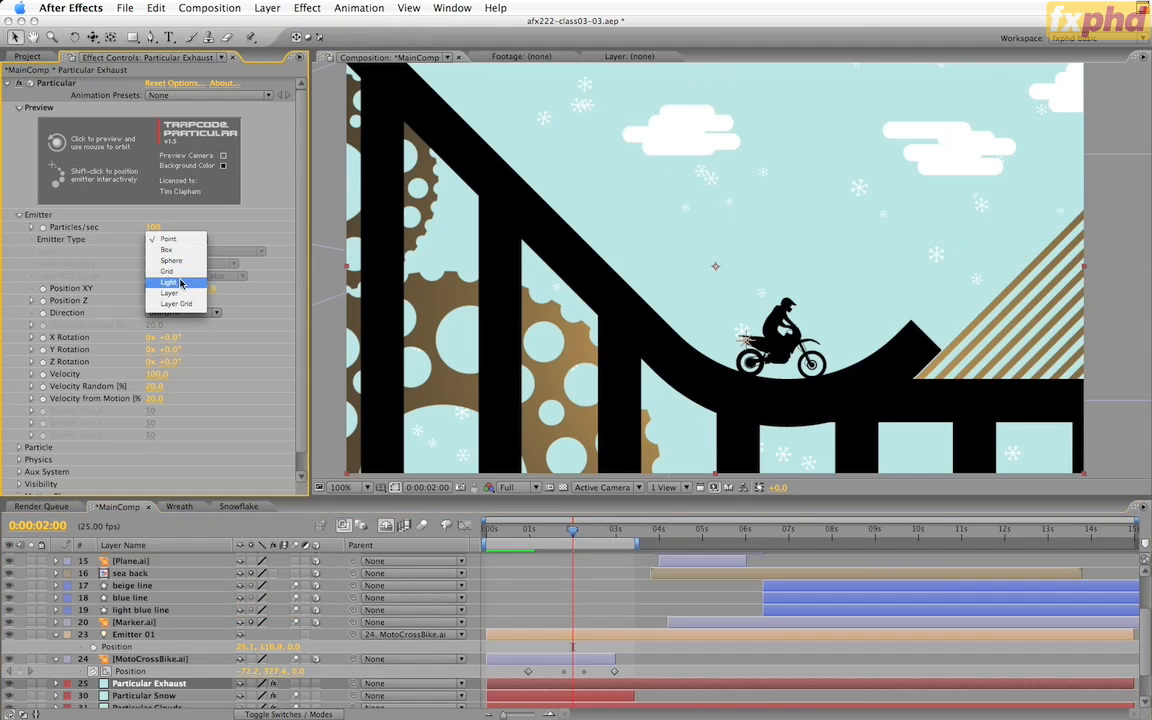
{"action": "left_click", "coordinate": [179, 287]}
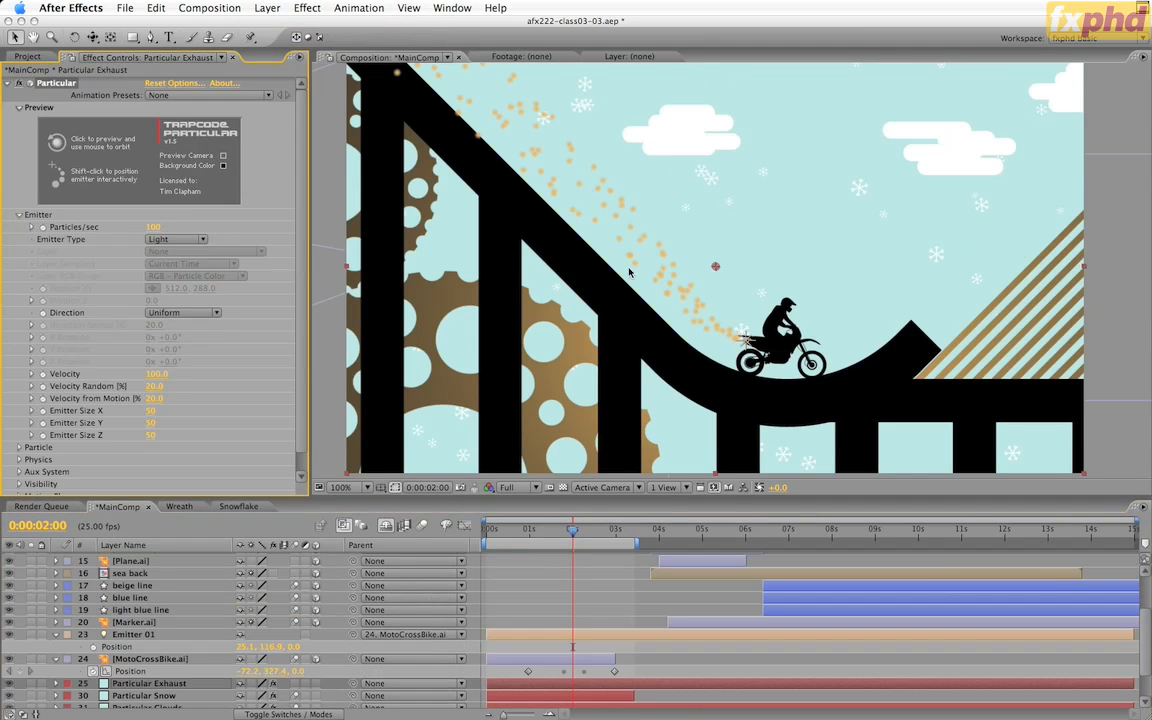
- Review Emitter 01's light settings without changing them, and turn off the light layer's visibility
{"action": "double_click", "coordinate": [140, 636]}
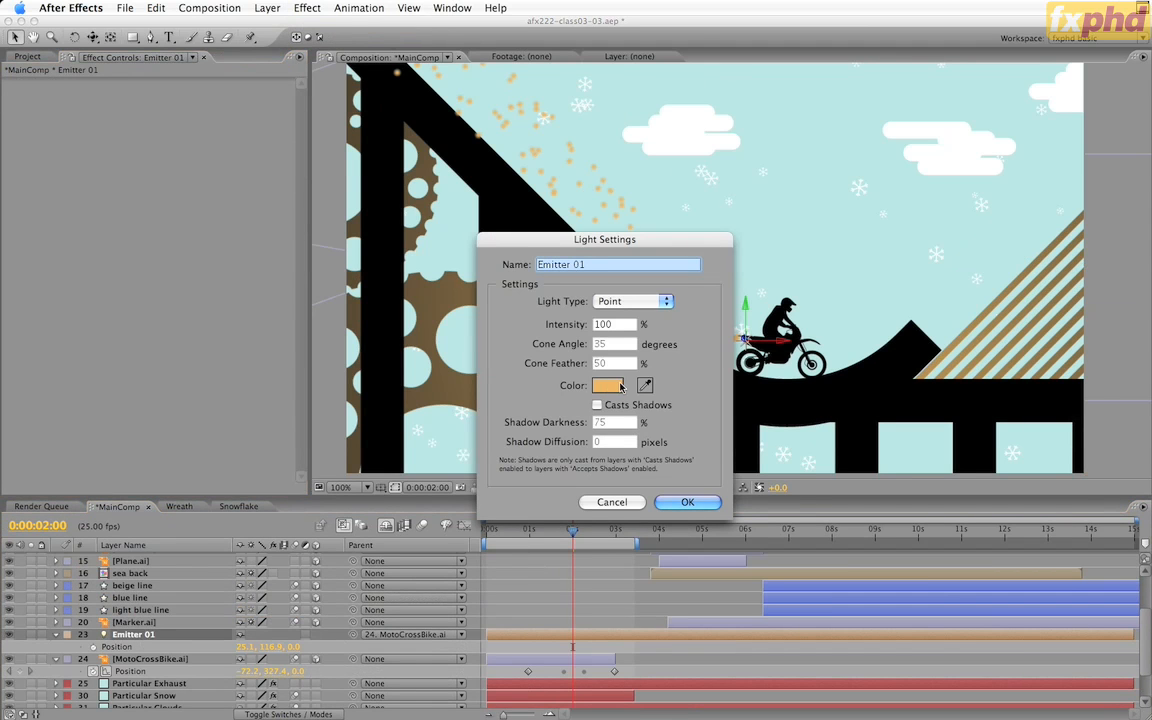
{"action": "left_click", "coordinate": [613, 504]}
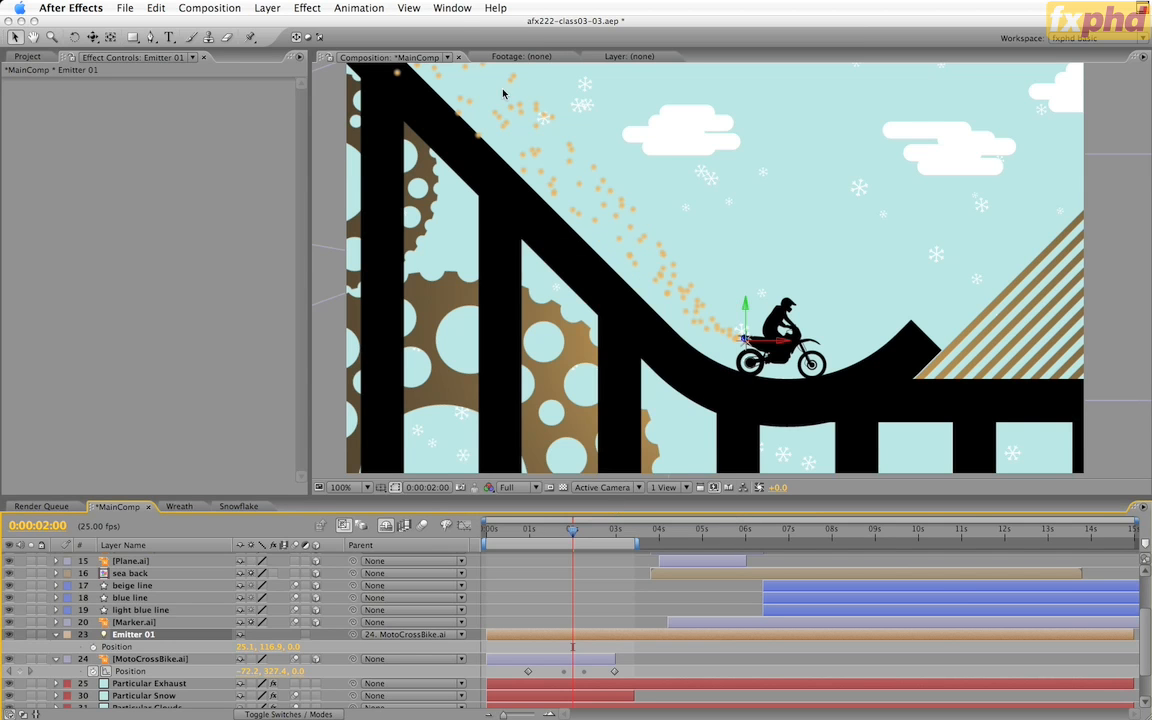
{"action": "left_click", "coordinate": [8, 636]}
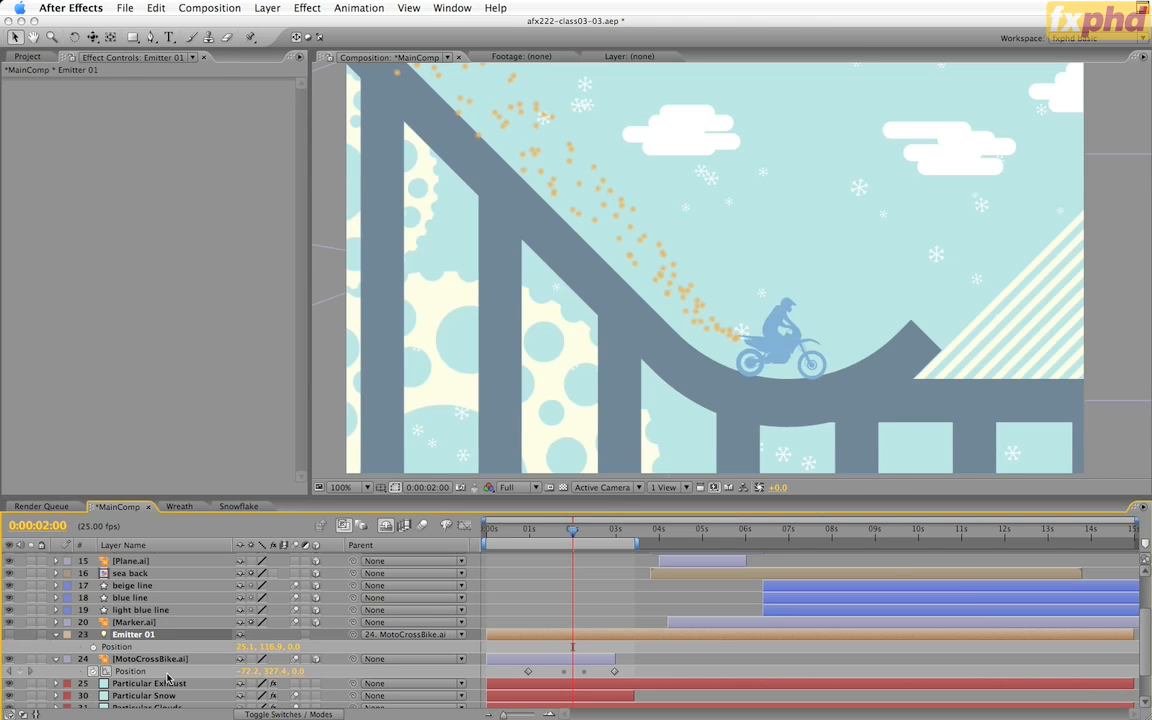
- In the Particular options of Particular Exhaust, add 01 to the Light Emitters' Name starts with value
{"action": "left_click", "coordinate": [165, 682]}
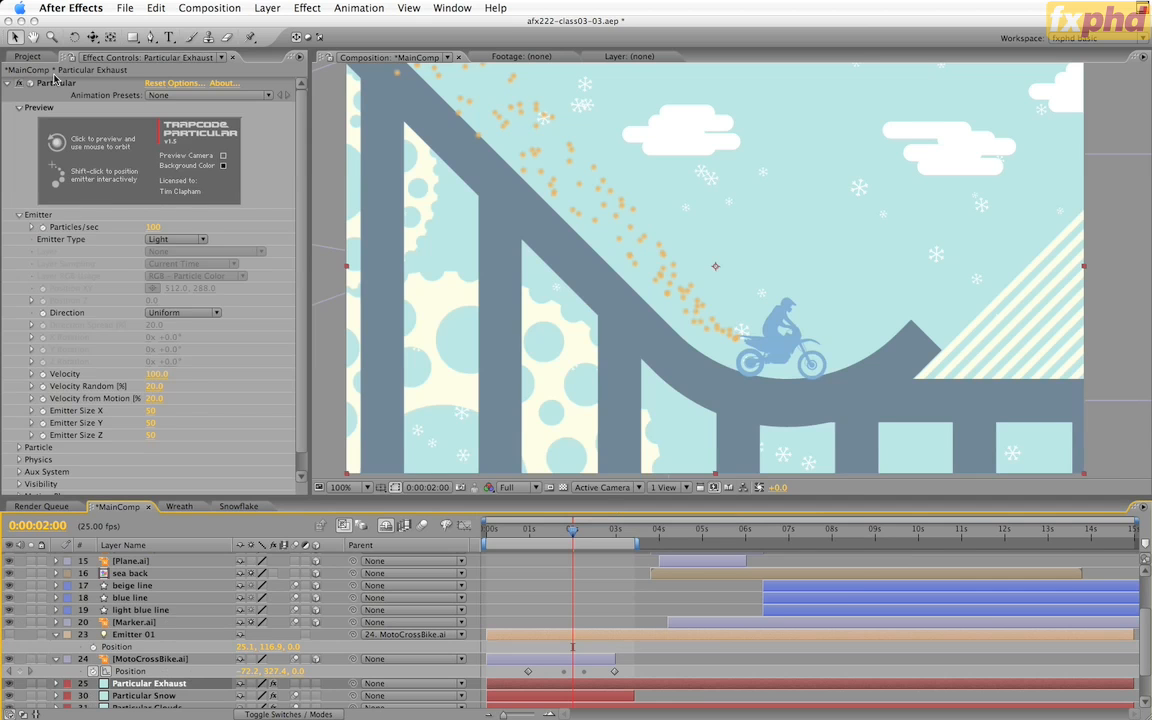
{"action": "left_click", "coordinate": [172, 82]}
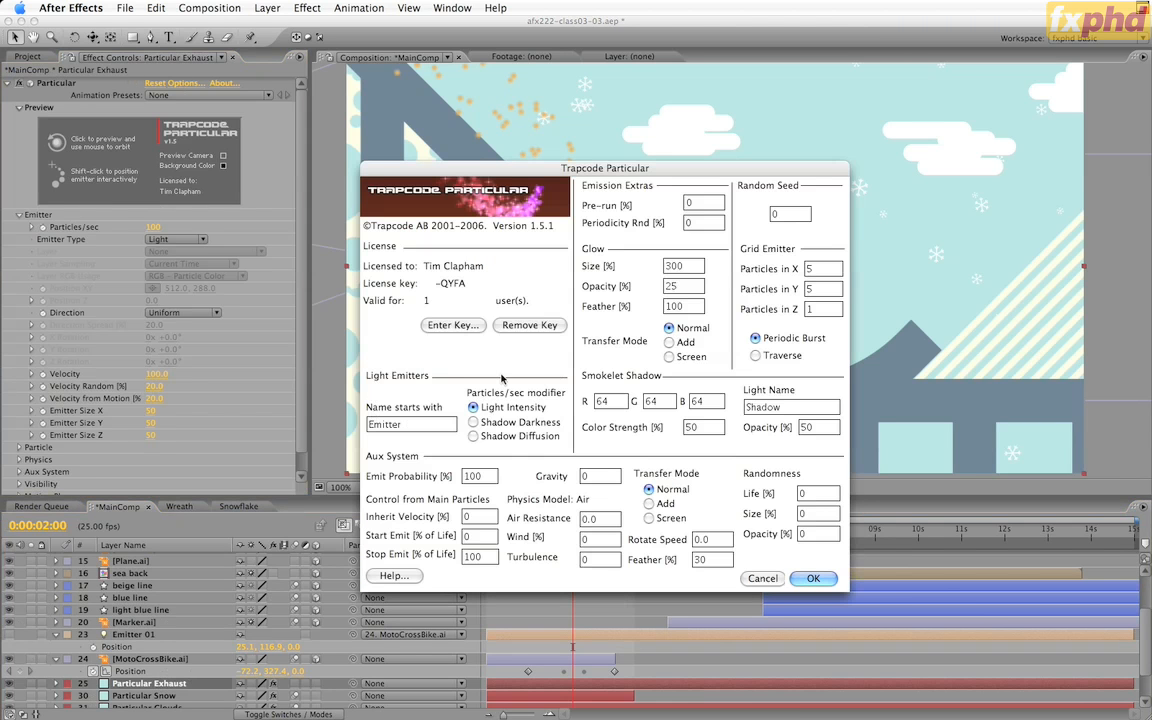
{"action": "left_click", "coordinate": [405, 426]}
{"action": "type", "text": "01"}
{"action": "left_click", "coordinate": [814, 579]}
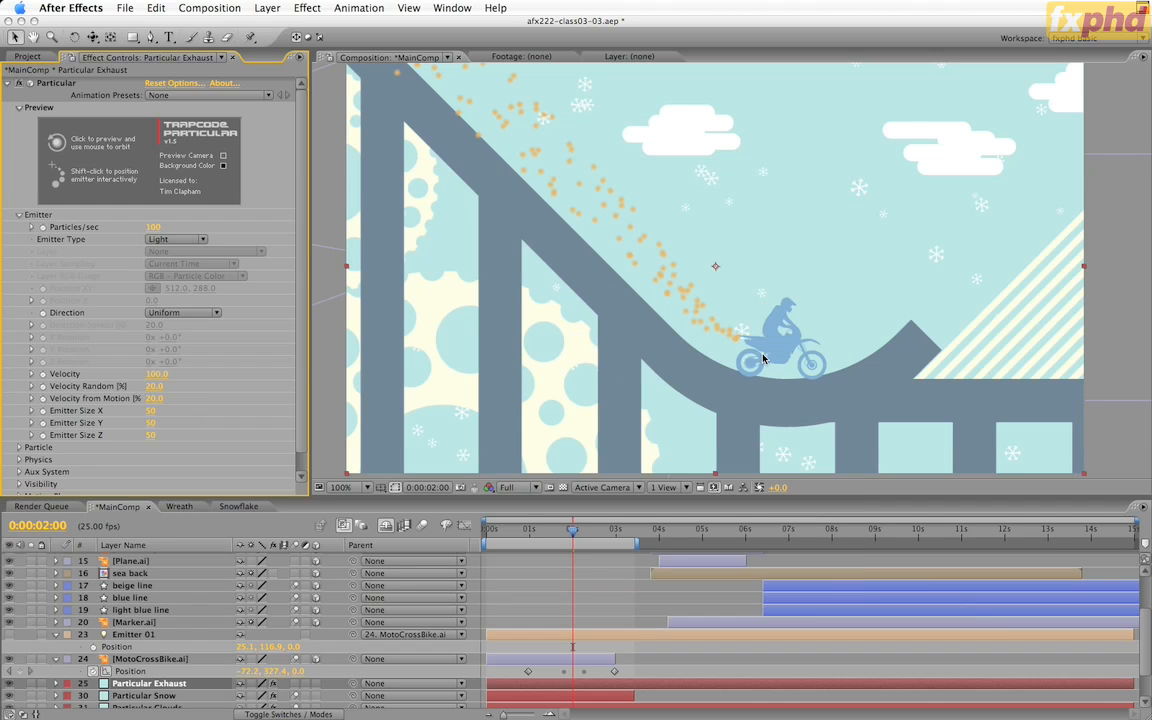
- Set the emitter's Velocity, Velocity Random and Velocity from Motion to 0
{"action": "left_click", "coordinate": [157, 374]}
{"action": "type", "text": "0"}
{"action": "key", "text": "Tab"}
{"action": "type", "text": "0"}
{"action": "key", "text": "Tab"}
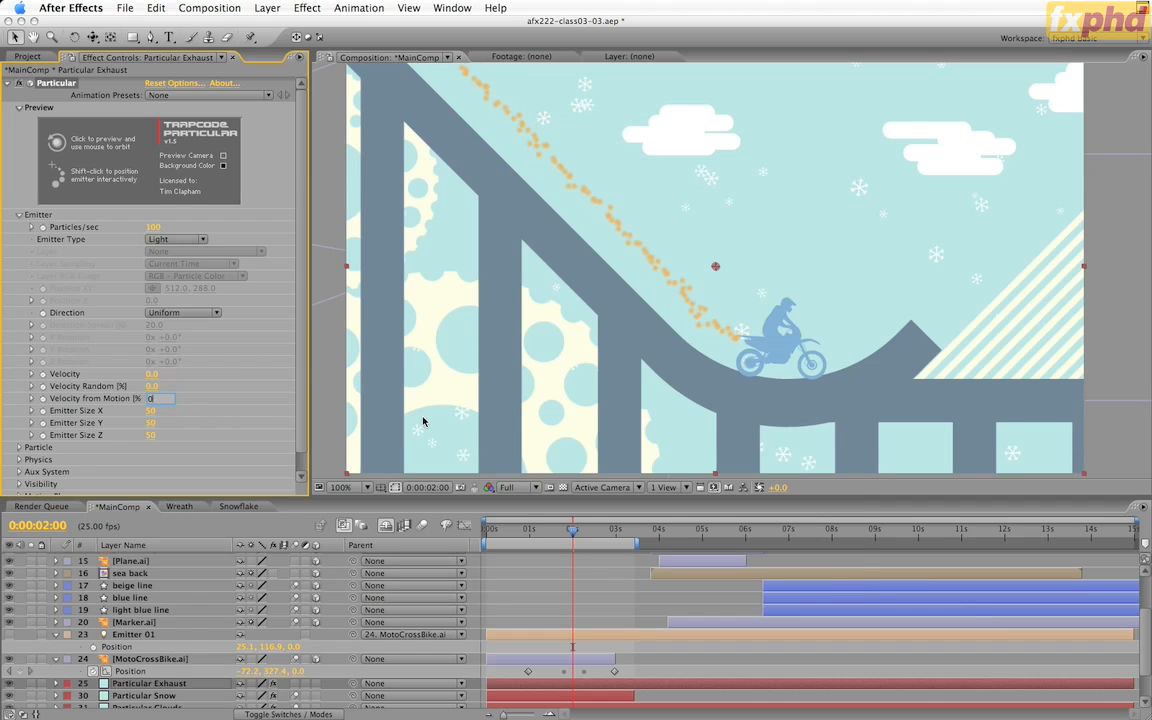
{"action": "type", "text": "0"}
{"action": "key", "text": "Return"}
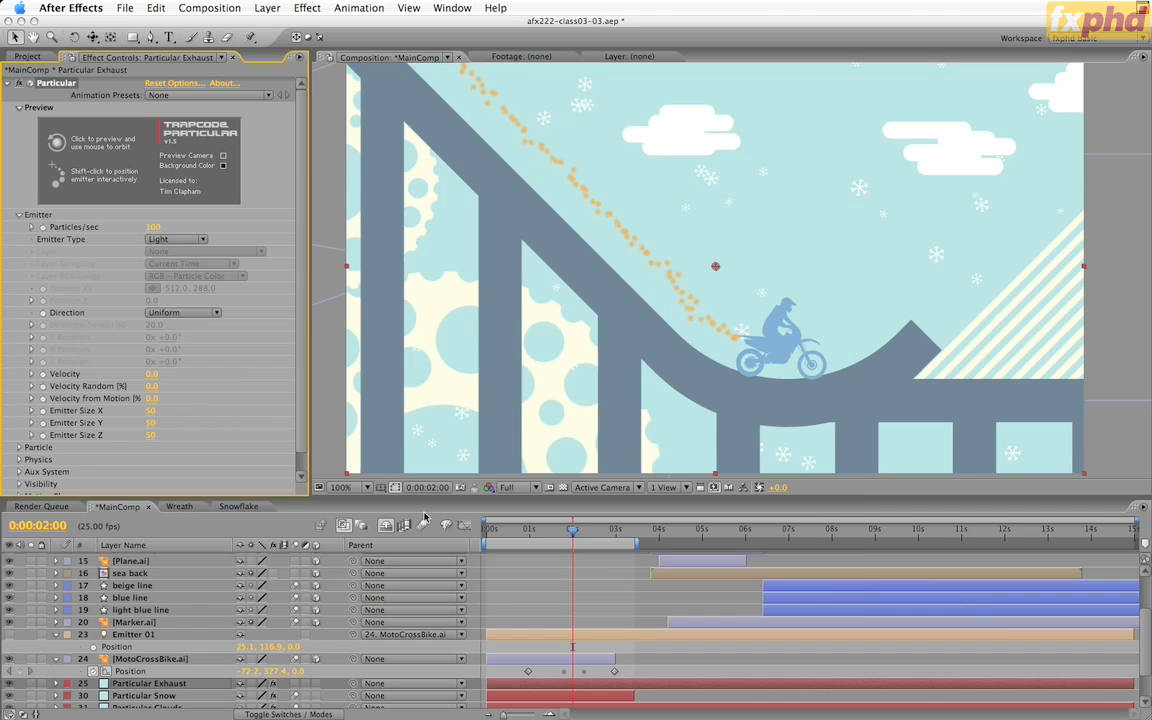
- Set Emitter Size X, Y and Z to 0 and raise Particles/sec to 1000
{"action": "left_click", "coordinate": [151, 410]}
{"action": "type", "text": "0"}
{"action": "key", "text": "Tab"}
{"action": "type", "text": "0"}
{"action": "key", "text": "Tab"}
{"action": "type", "text": "0"}
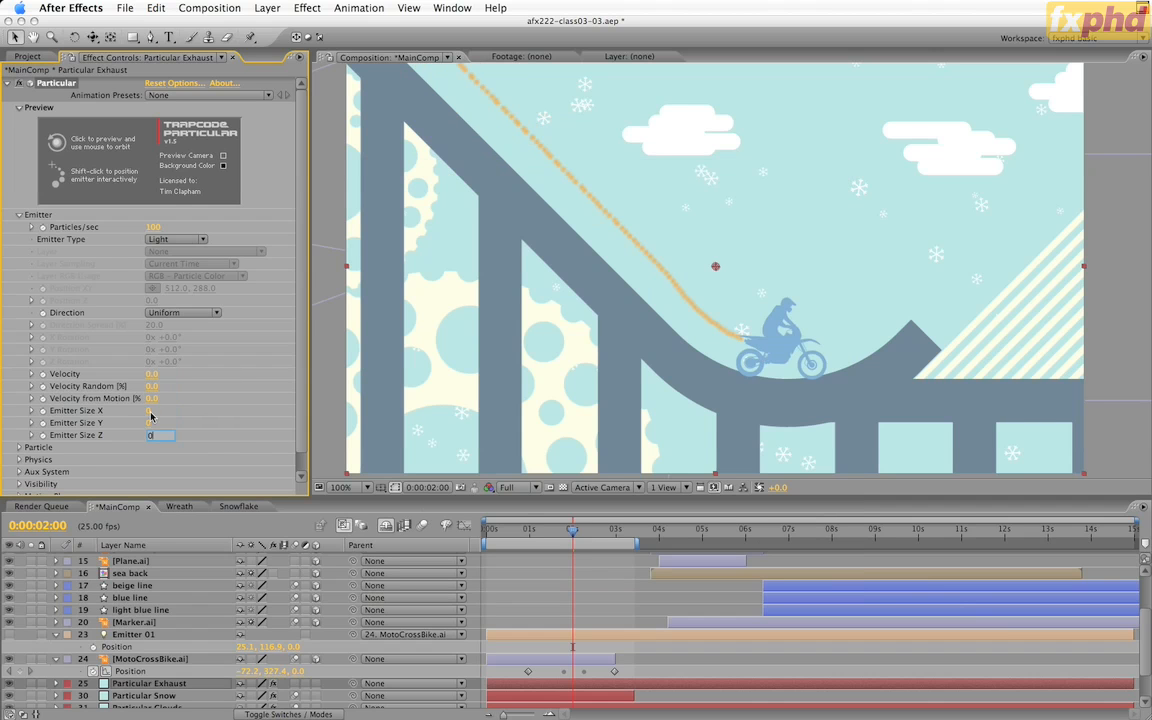
{"action": "key", "text": "Return"}
{"action": "left_click", "coordinate": [150, 227]}
{"action": "key", "text": "Return"}
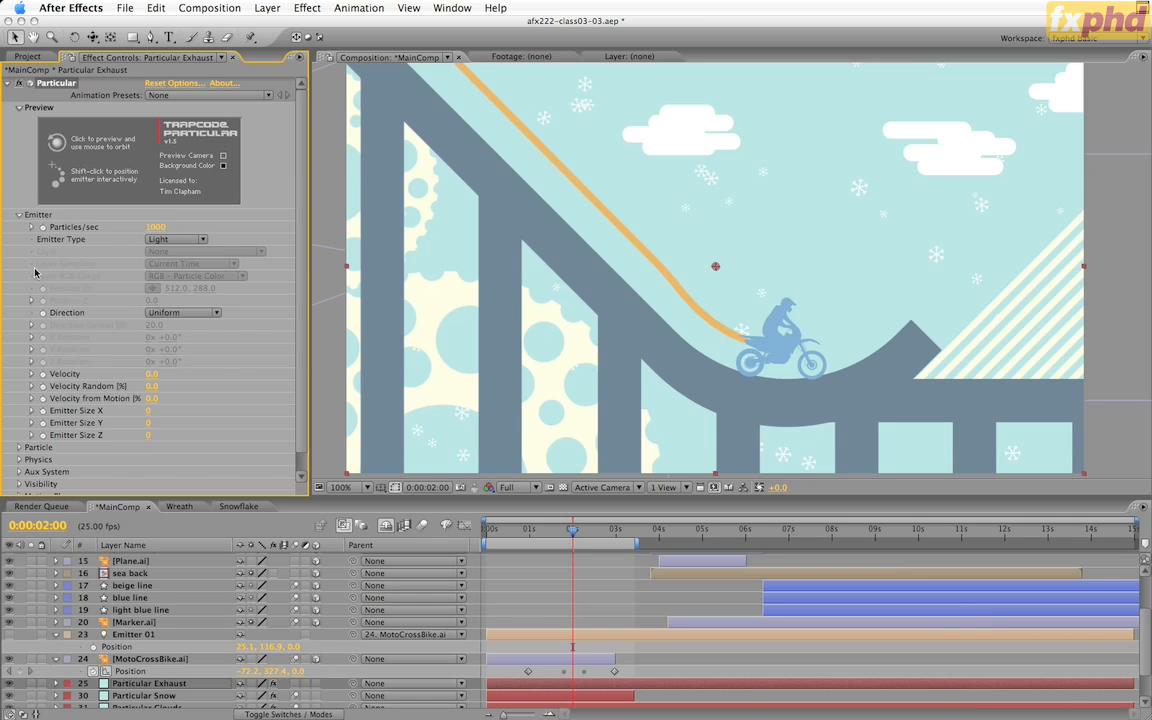
- Shorten the exhaust particles' Life to 0.5 seconds
{"action": "left_click", "coordinate": [19, 215]}
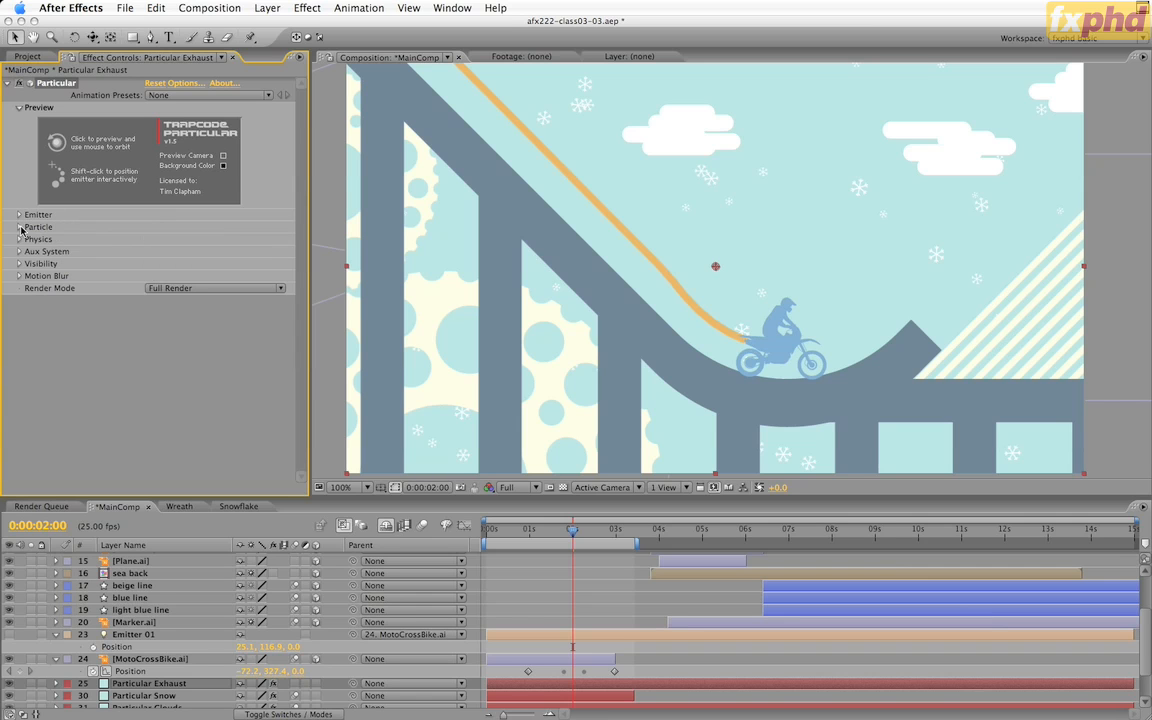
{"action": "left_click", "coordinate": [19, 228]}
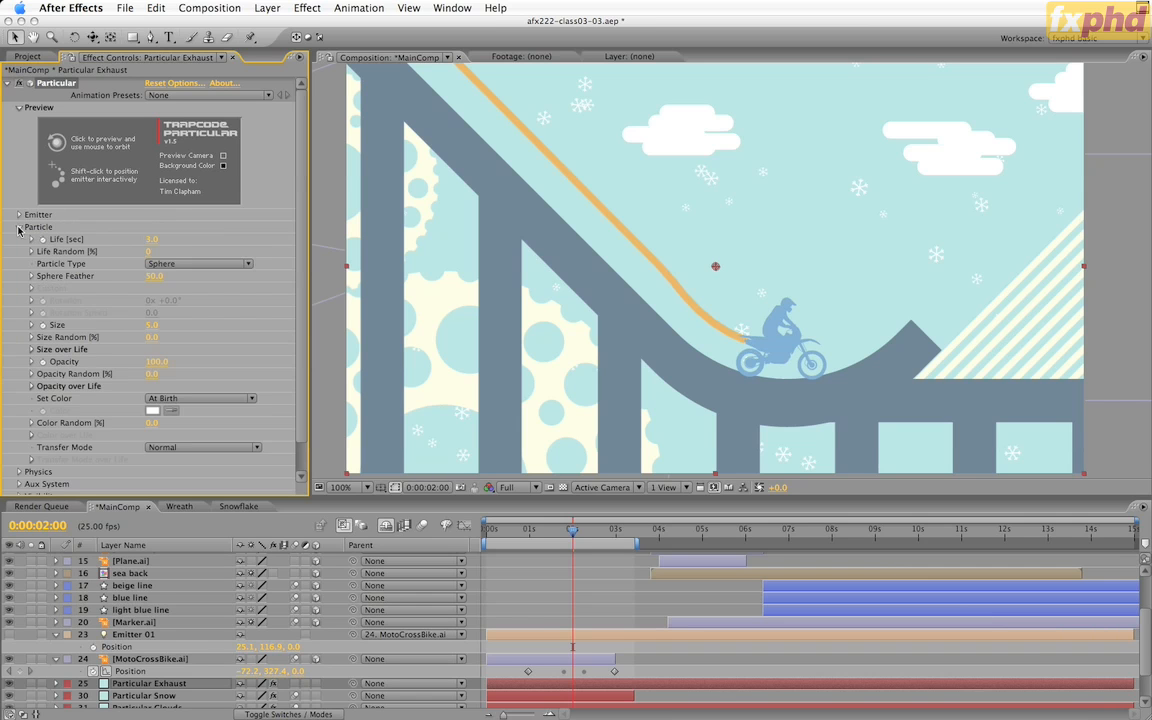
{"action": "left_click", "coordinate": [150, 240]}
{"action": "type", "text": "0.5"}
{"action": "key", "text": "Return"}
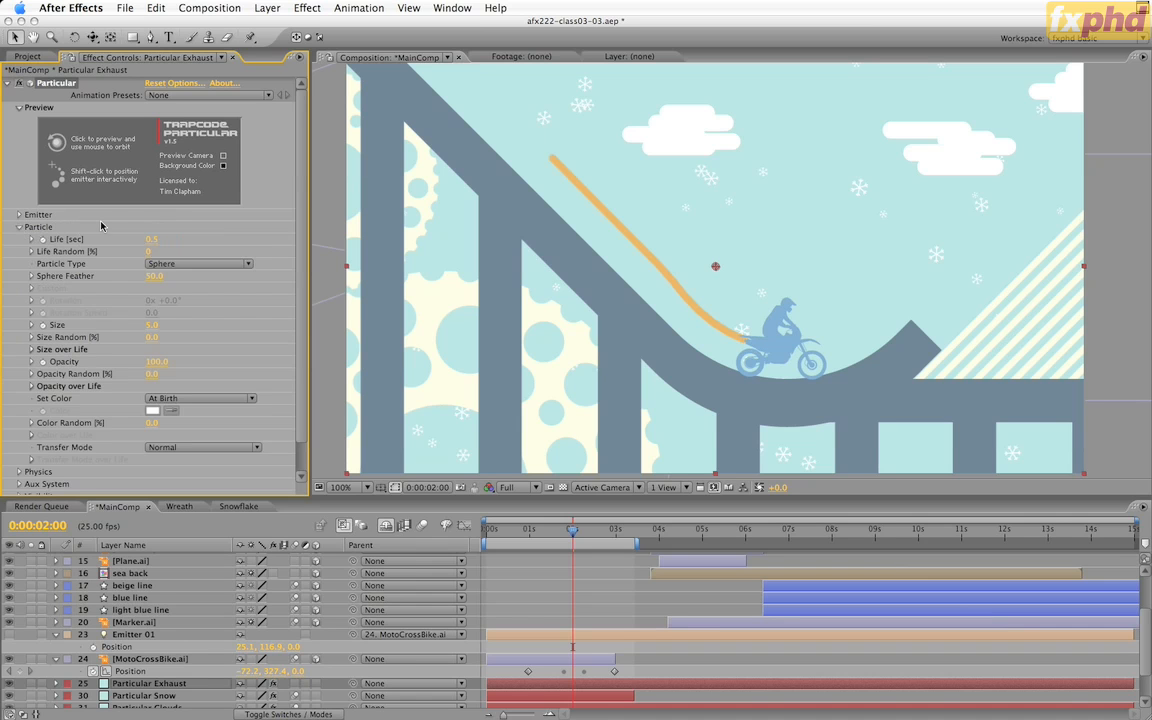
- Set the particles' Sphere Feather to 0 and their Size to 2
{"action": "left_click", "coordinate": [150, 279]}
{"action": "key", "text": "Return"}
{"action": "left_click", "coordinate": [151, 325]}
{"action": "type", "text": "1"}
{"action": "key", "text": "Return"}
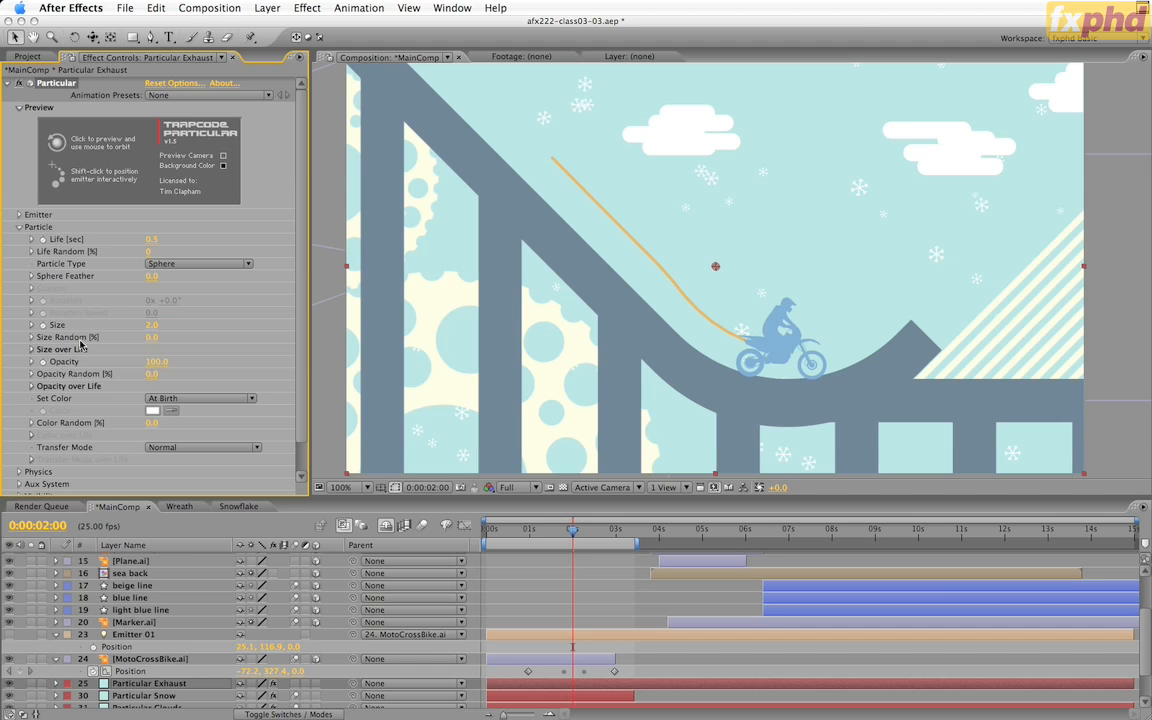
- Try a wavy Size over Life curve, and replace it with the linear ramp falling from birth to death
{"action": "left_click", "coordinate": [31, 349]}
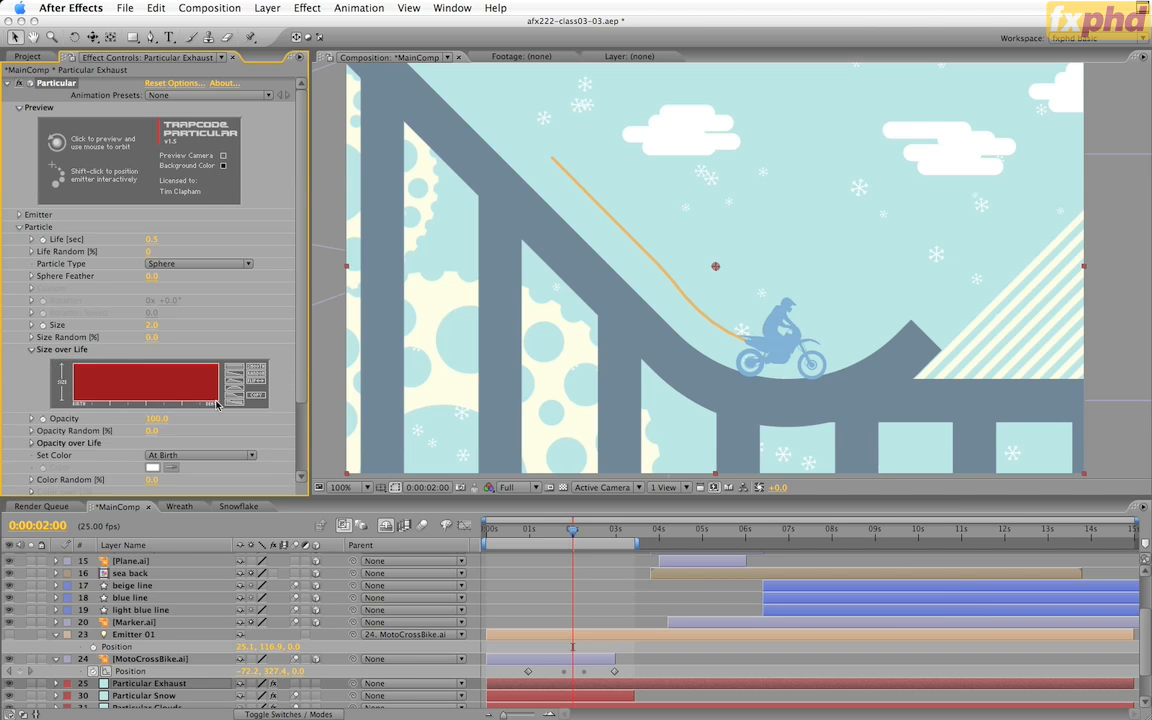
{"action": "mouse_move", "coordinate": [75, 366]}
{"action": "left_mouse_down"}
{"action": "mouse_move", "coordinate": [95, 388]}
{"action": "mouse_move", "coordinate": [240, 341]}
{"action": "left_mouse_up"}
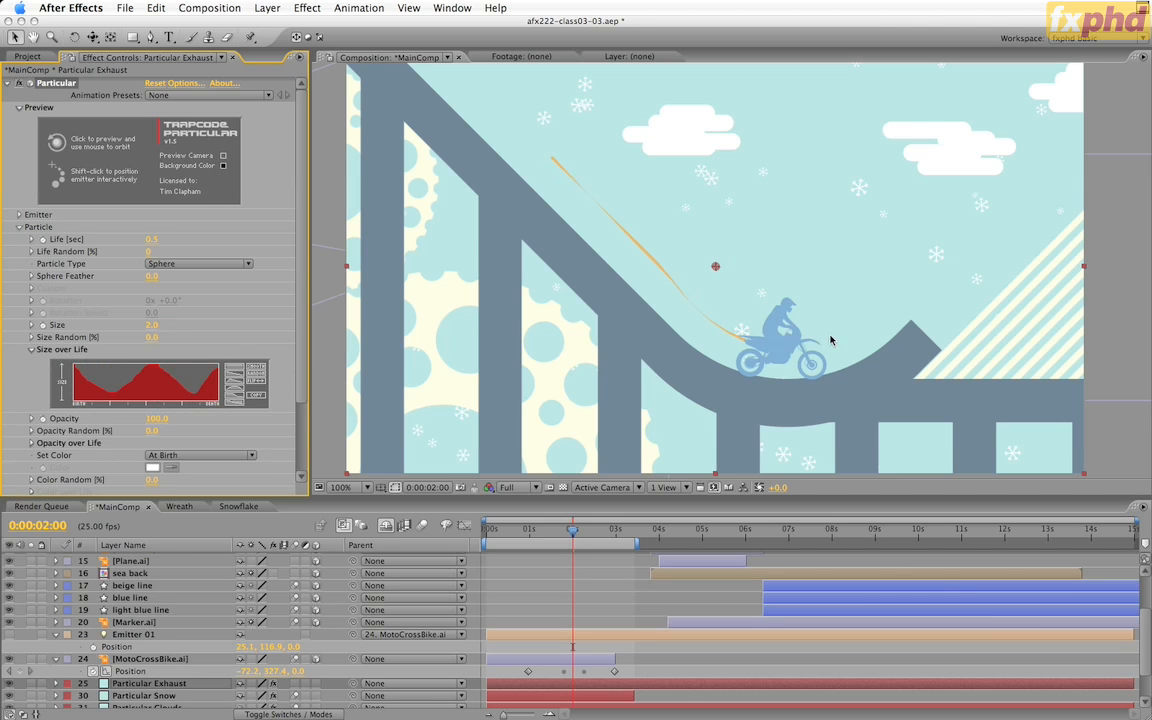
{"action": "left_click", "coordinate": [235, 376]}
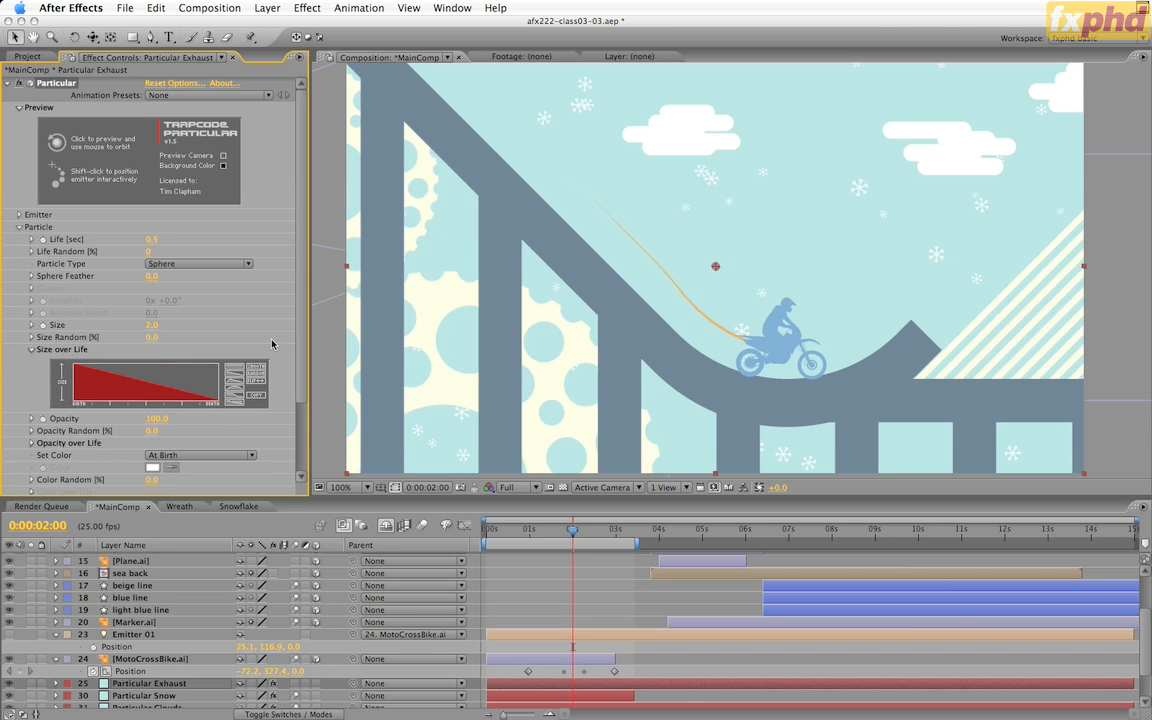
{"action": "scroll", "coordinate": [271, 302], "scroll_direction": "down", "scroll_amount": 4}
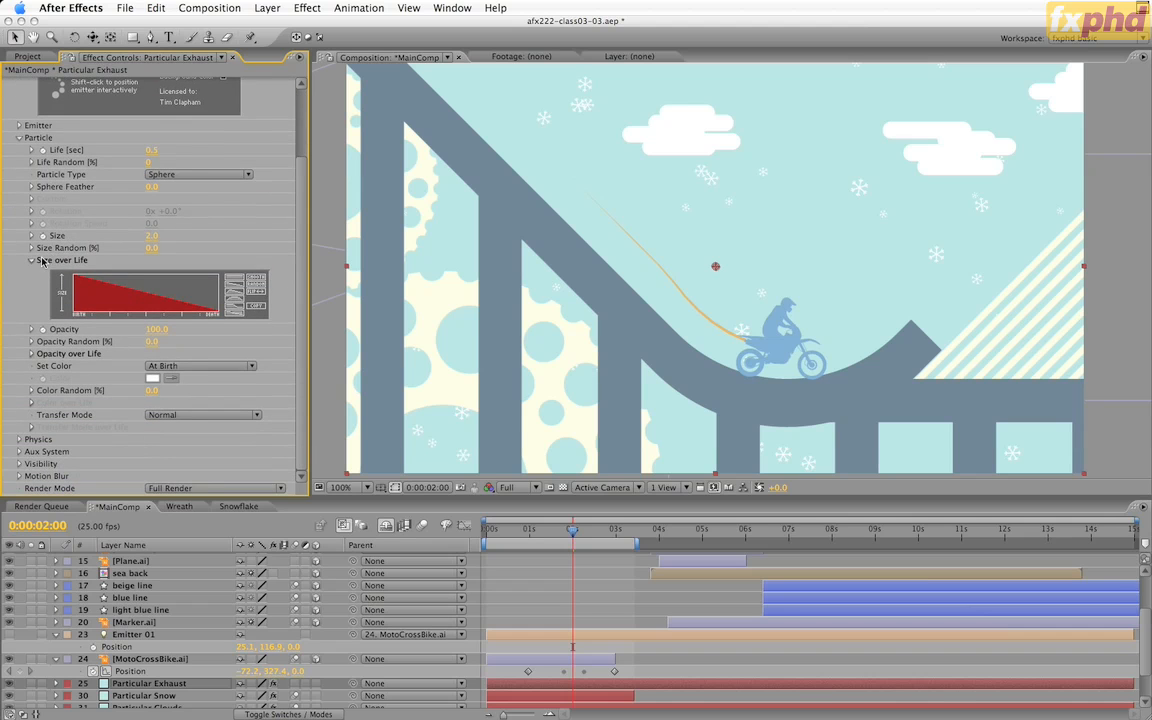
{"action": "left_click", "coordinate": [32, 260]}
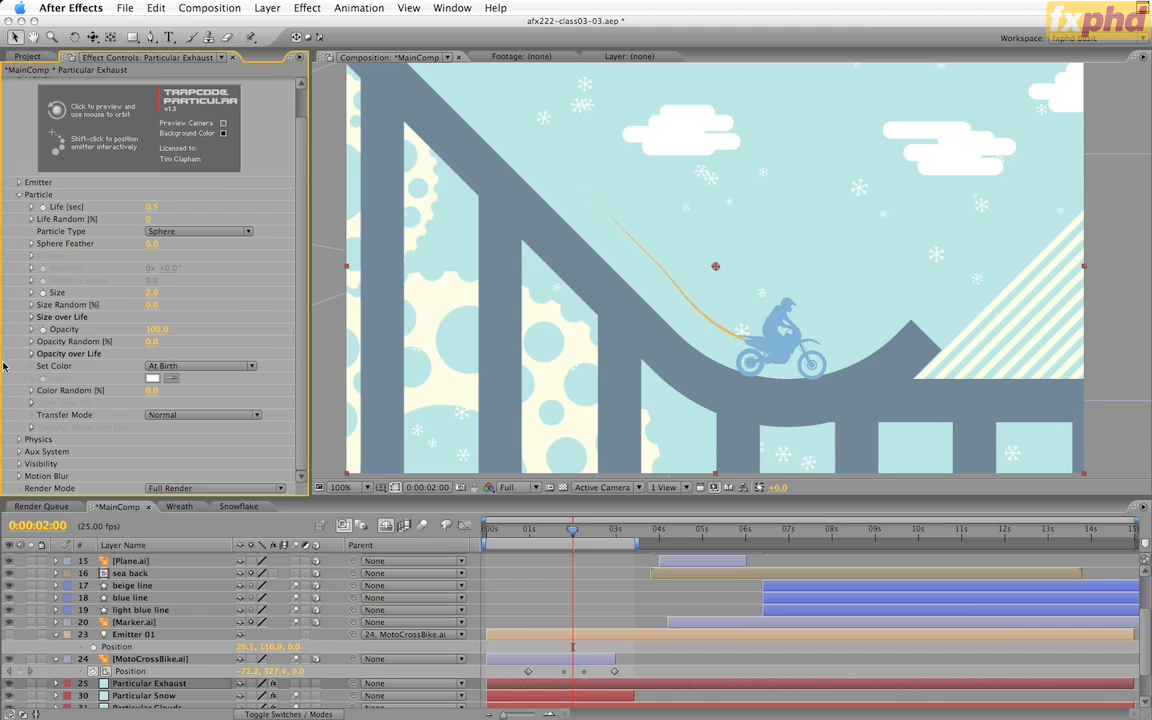
- Examine the light colour in Emitter 01's settings without changing it, and return to Particular Exhaust
{"action": "double_click", "coordinate": [140, 634]}
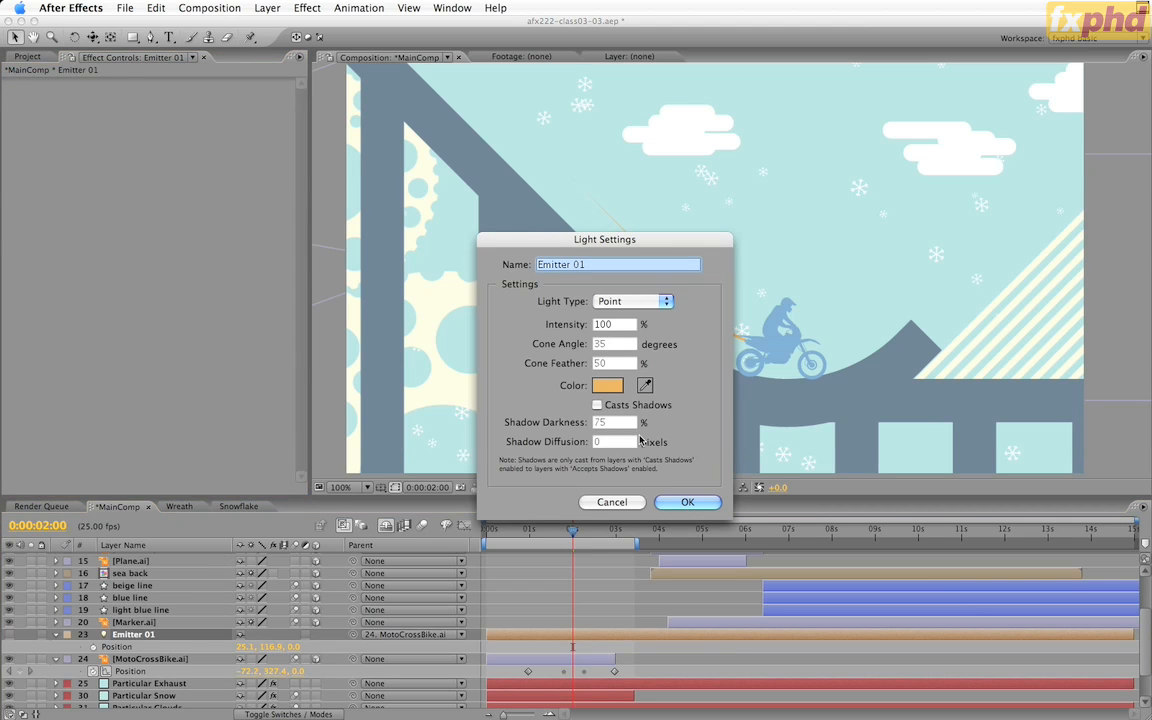
{"action": "left_click", "coordinate": [612, 502]}
{"action": "left_click", "coordinate": [186, 684]}
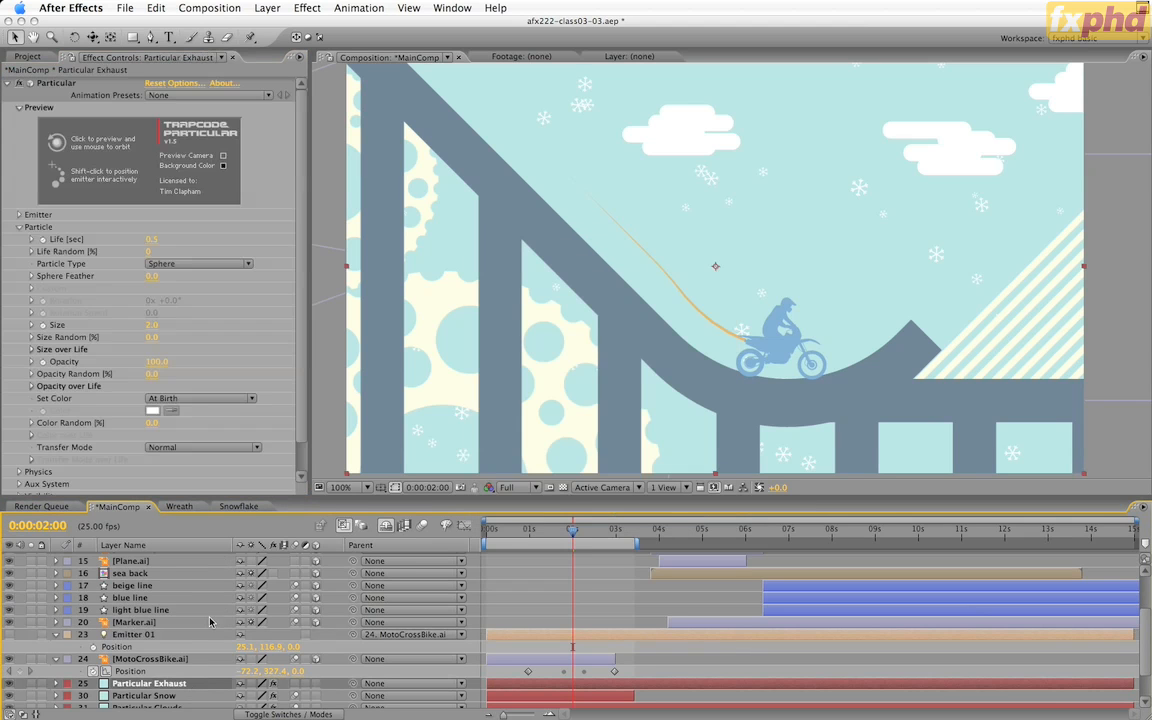
- Try Over Life as the particles' Set Color mode, examine its gradient, and switch the mode to Random from Gradient
{"action": "left_click", "coordinate": [193, 399]}
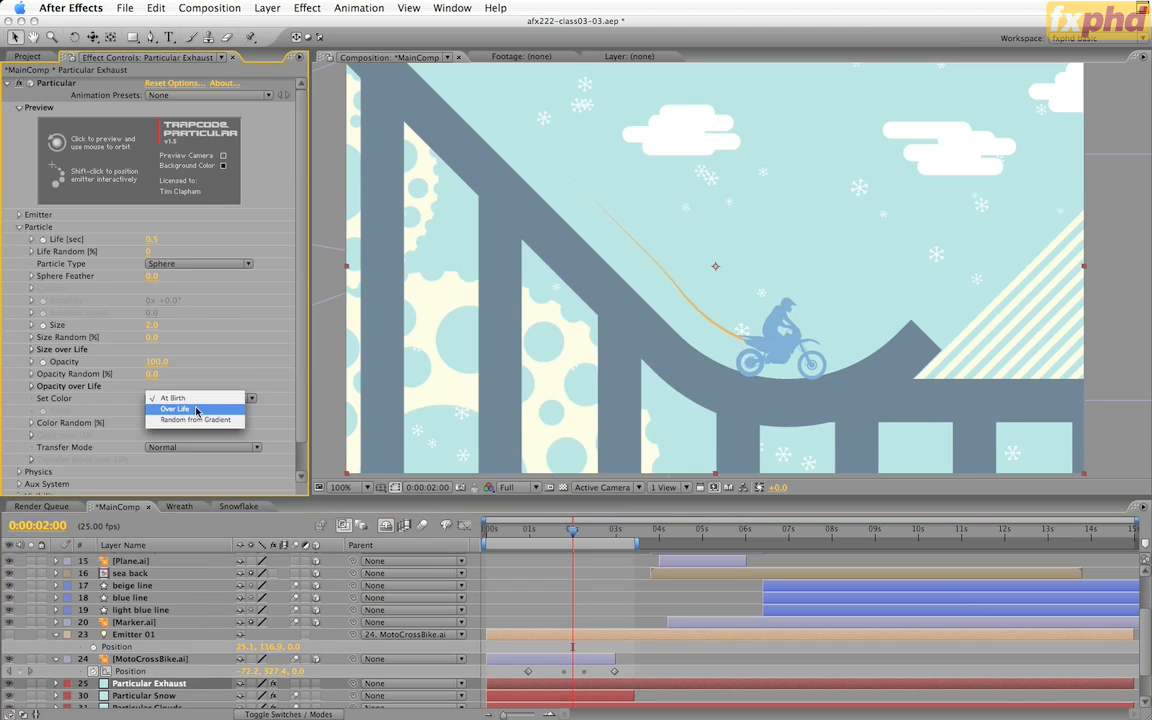
{"action": "left_click", "coordinate": [196, 410]}
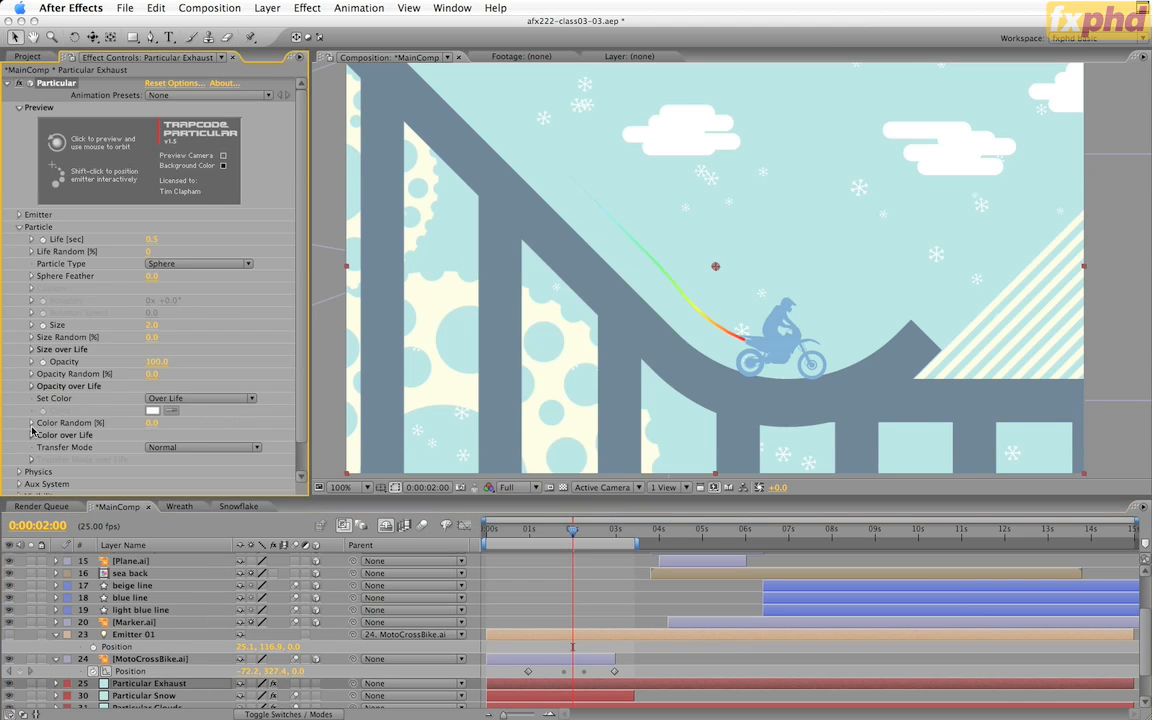
{"action": "left_click", "coordinate": [31, 436]}
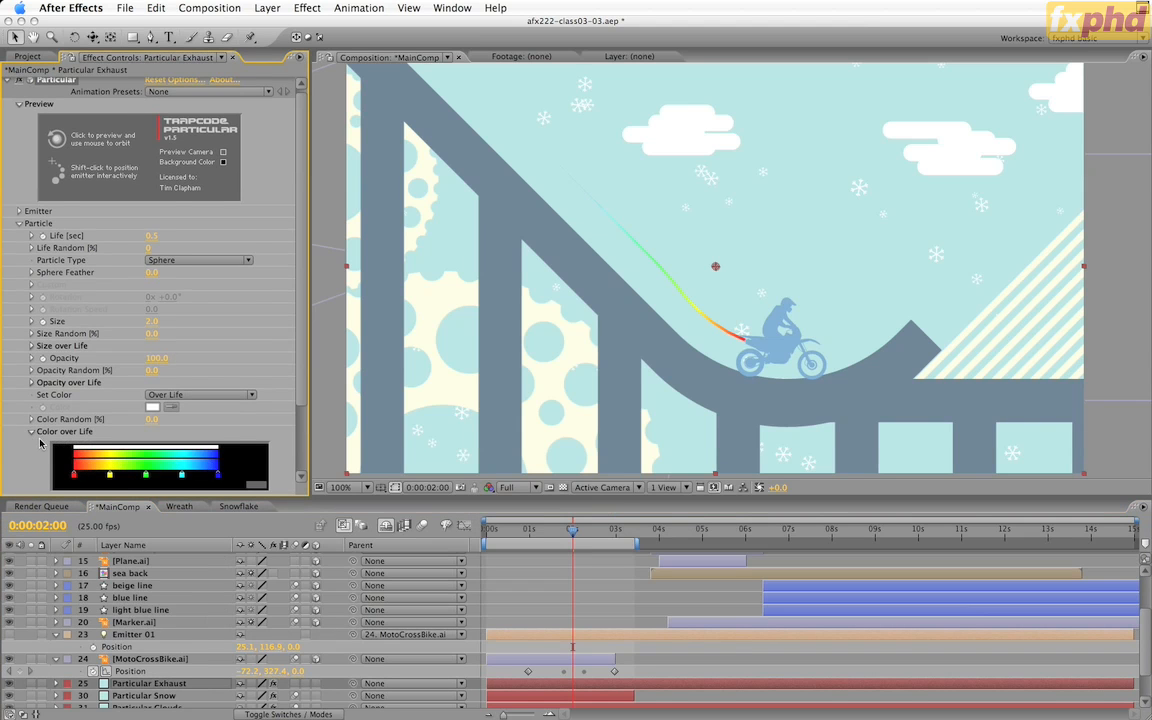
{"action": "left_click", "coordinate": [31, 432]}
{"action": "left_click", "coordinate": [199, 398]}
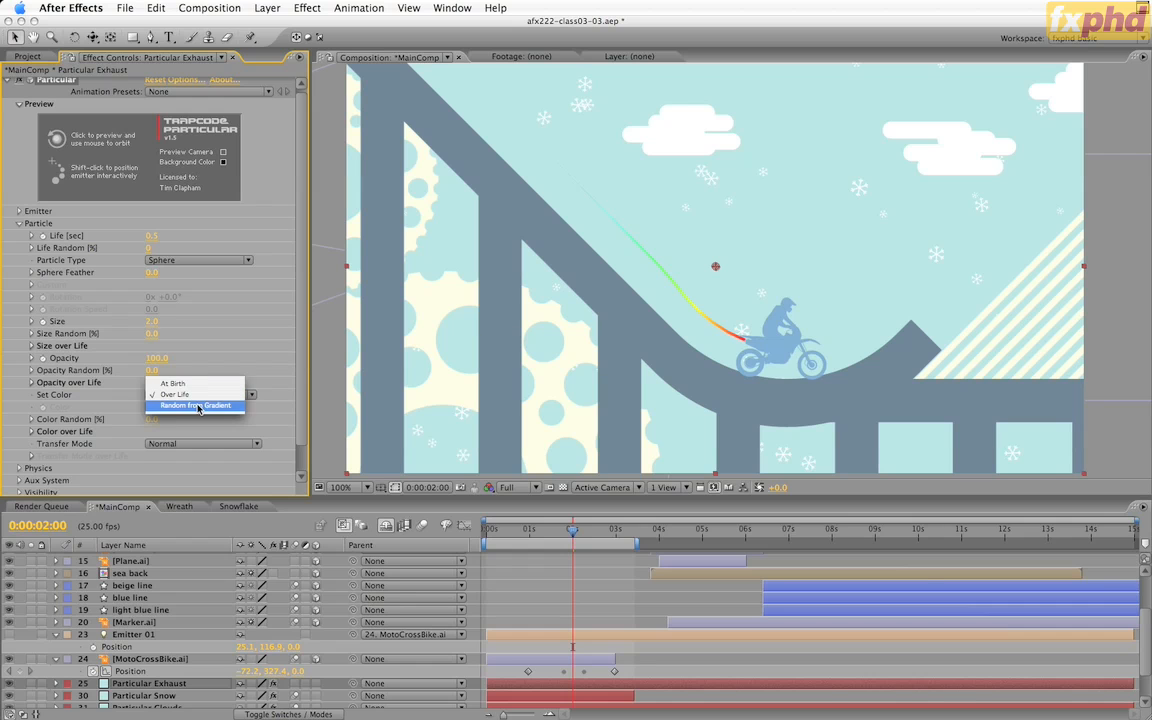
{"action": "left_click", "coordinate": [194, 407]}
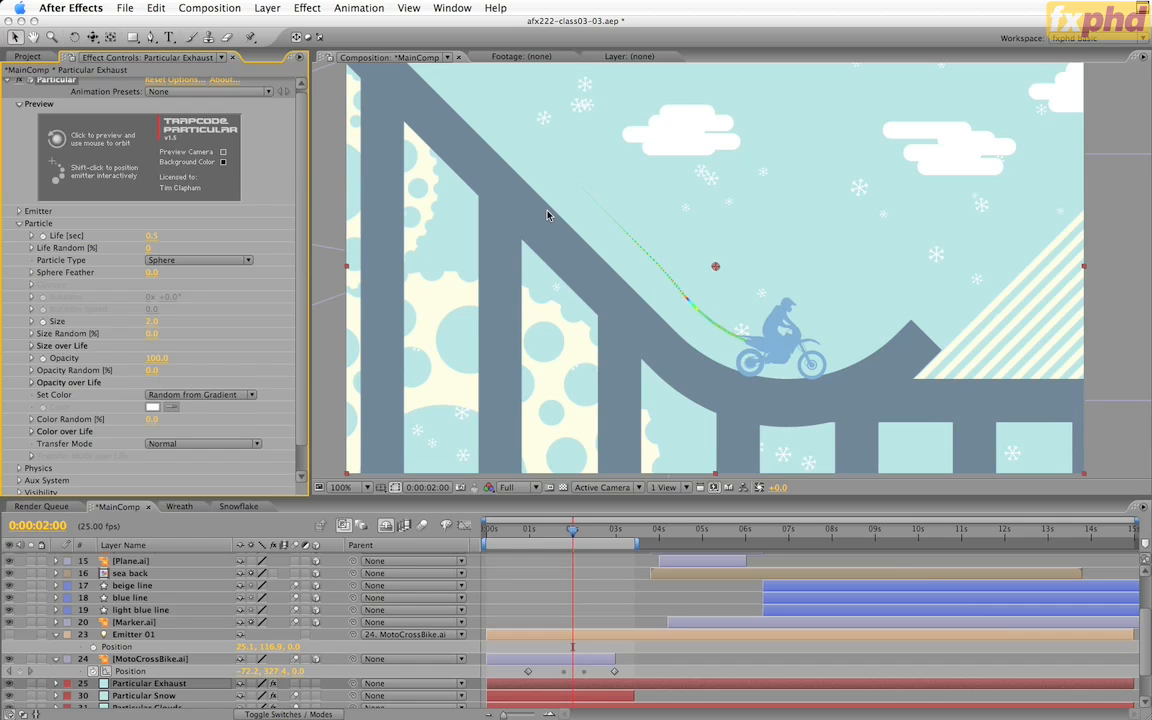
- Set the exhaust particles' Set Color option to At Birth and duplicate that layer as Particular Helmet
{"action": "left_click", "coordinate": [237, 397]}
{"action": "left_click", "coordinate": [178, 338]}
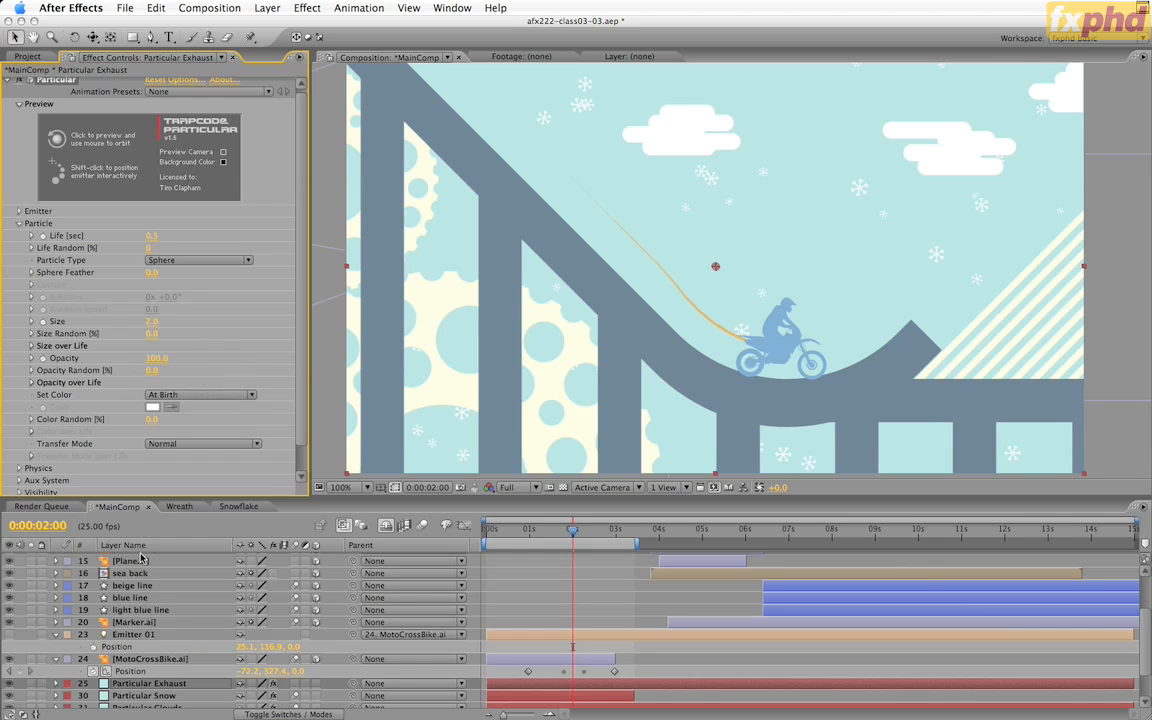
{"action": "left_click", "coordinate": [150, 685]}
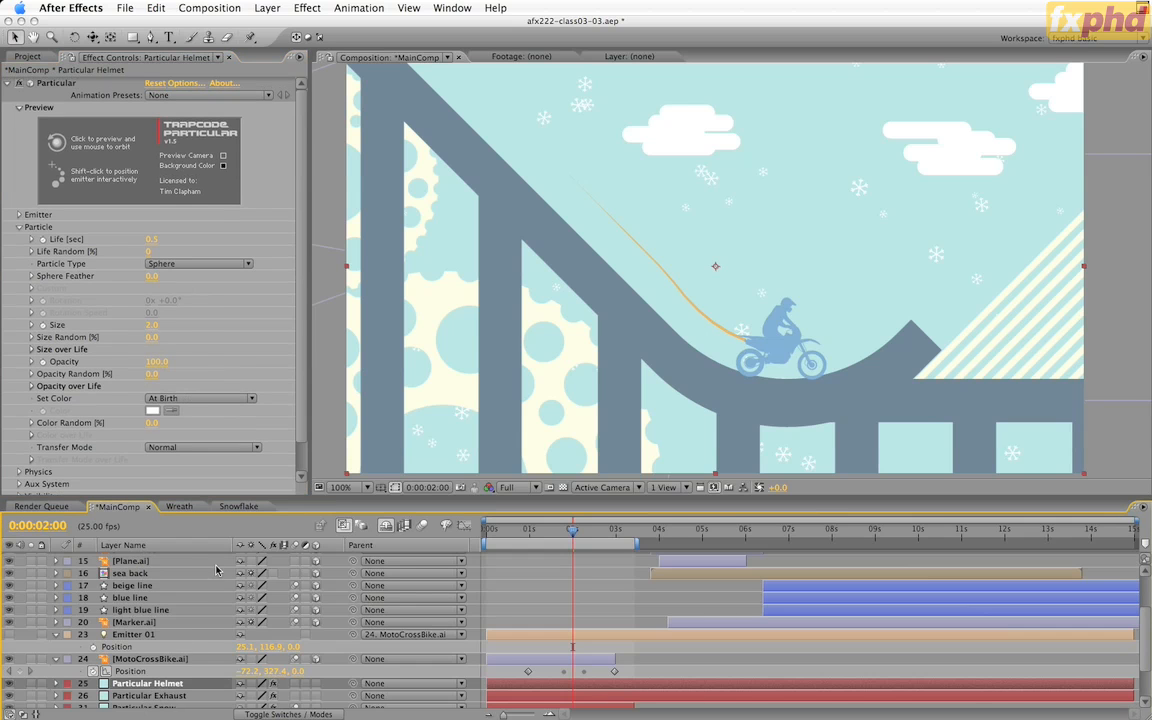
- Change the light emitter name in the Particular Helmet effect's options to Emitter 02
{"action": "left_click", "coordinate": [176, 83]}
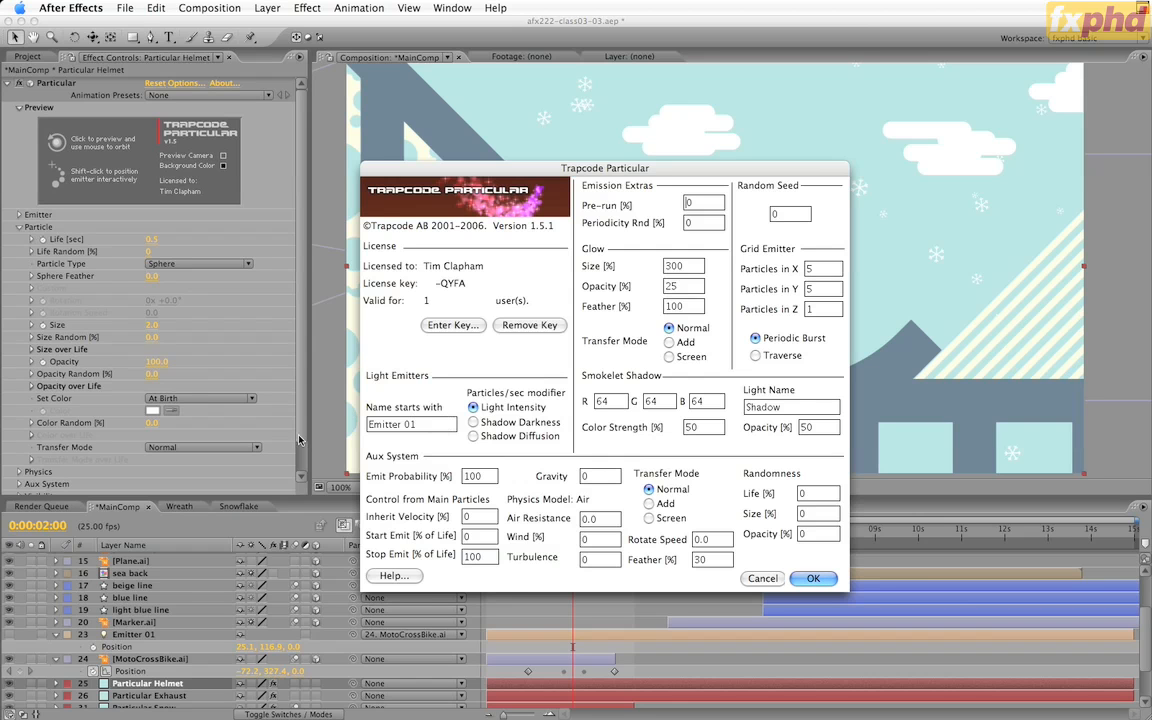
{"action": "left_click", "coordinate": [431, 425]}
{"action": "key", "text": "BackSpace"}
{"action": "type", "text": "2"}
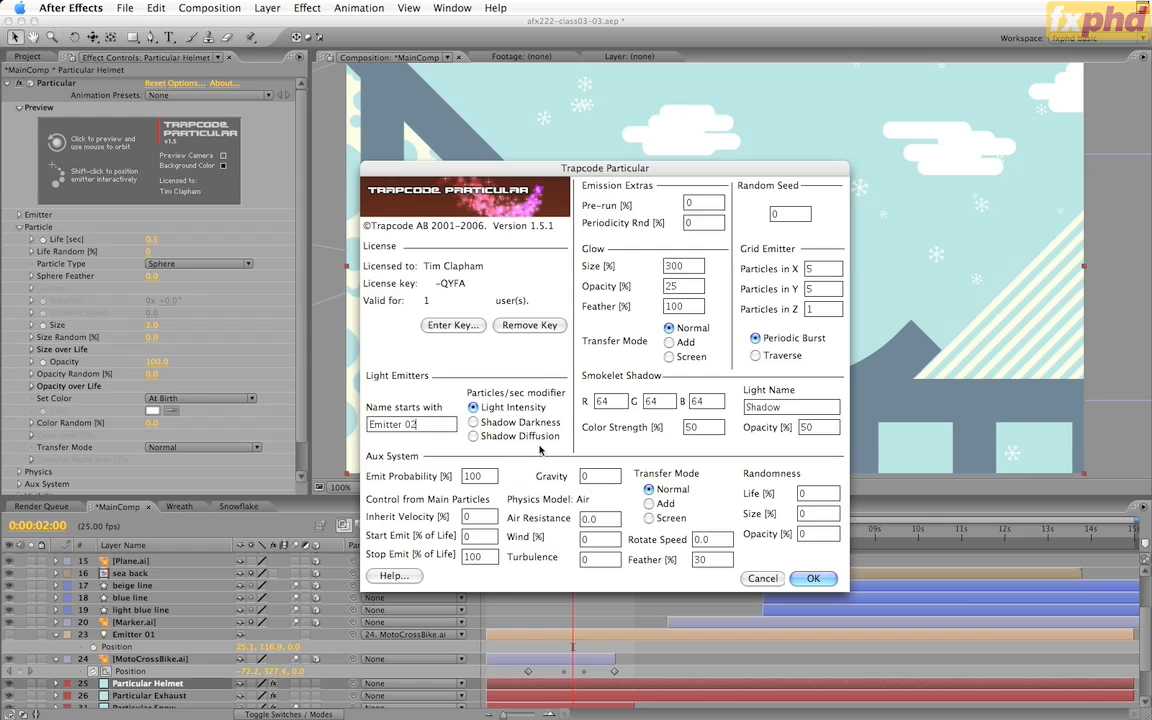
{"action": "left_click", "coordinate": [813, 579]}
- Duplicate the Emitter 01 light, move the Emitter 02 copy onto the rider's helmet, hide it, and collapse the open layer properties
{"action": "left_click", "coordinate": [172, 637]}
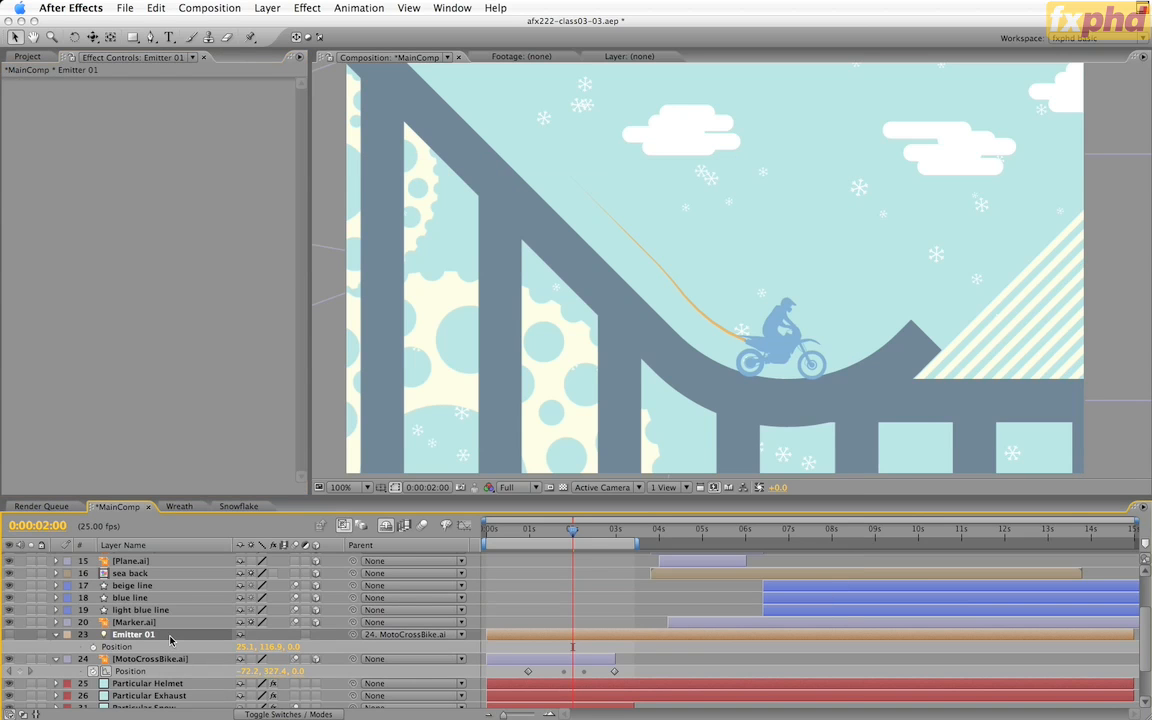
{"action": "key", "text": "ctrl+d"}
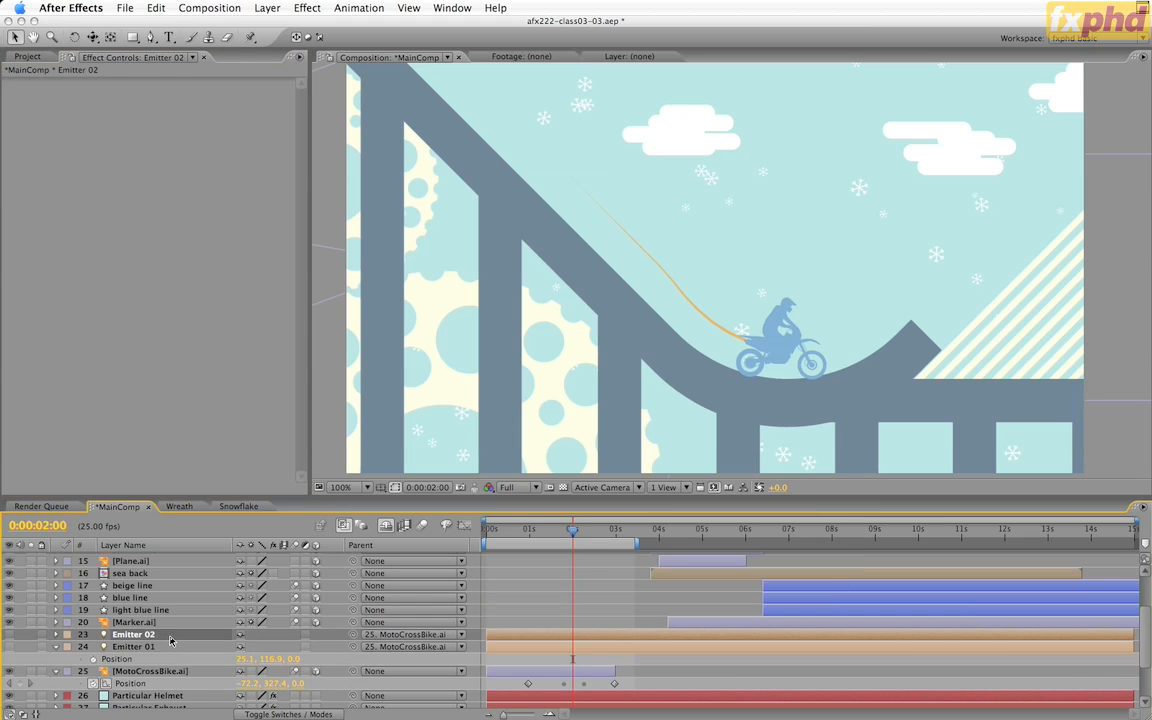
{"action": "left_click", "coordinate": [10, 635]}
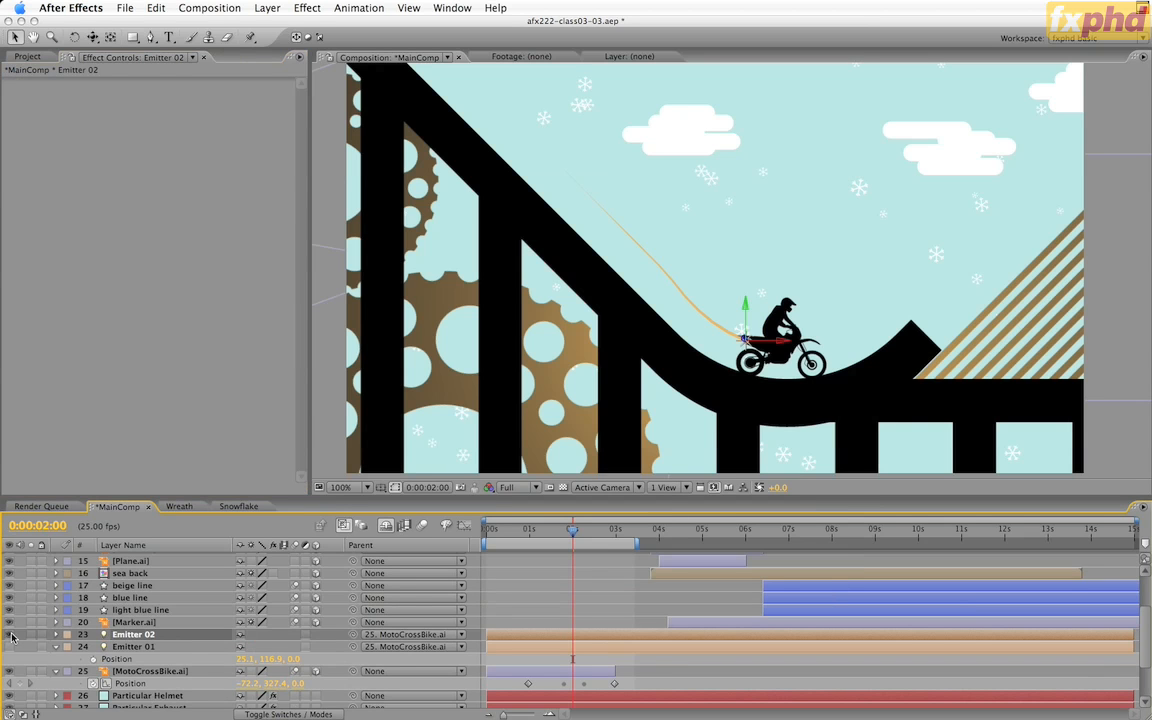
{"action": "left_click_drag", "start_coordinate": [745, 340], "coordinate": [786, 302]}
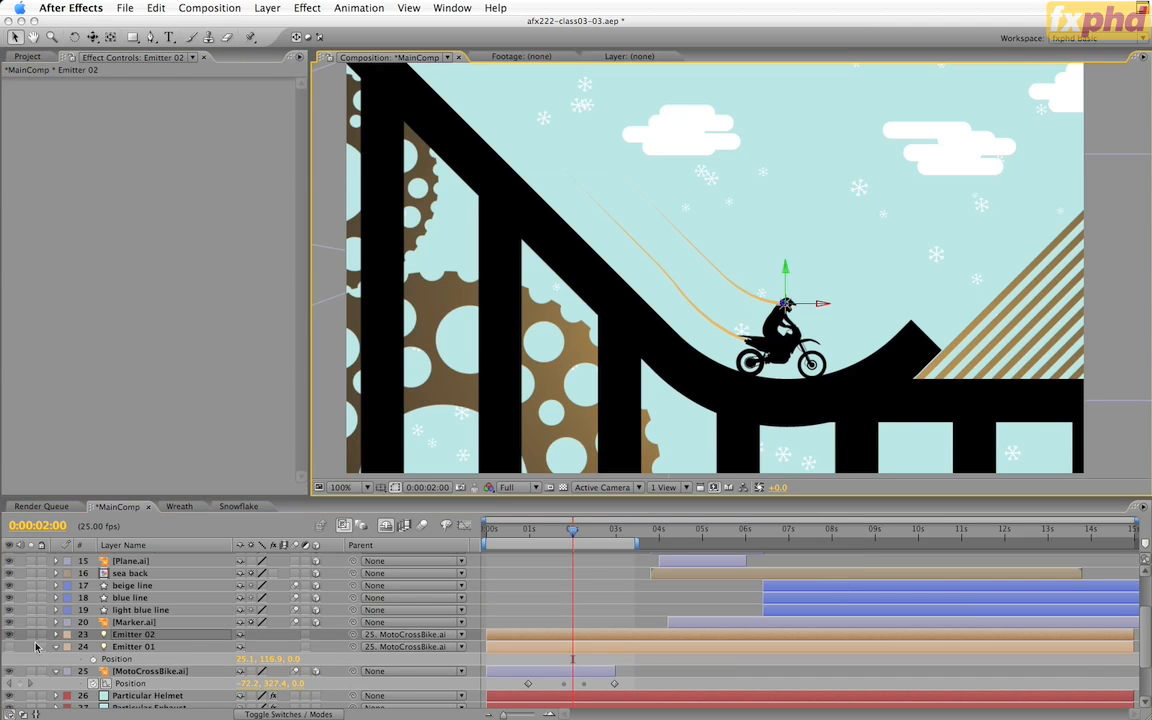
{"action": "left_click", "coordinate": [9, 634]}
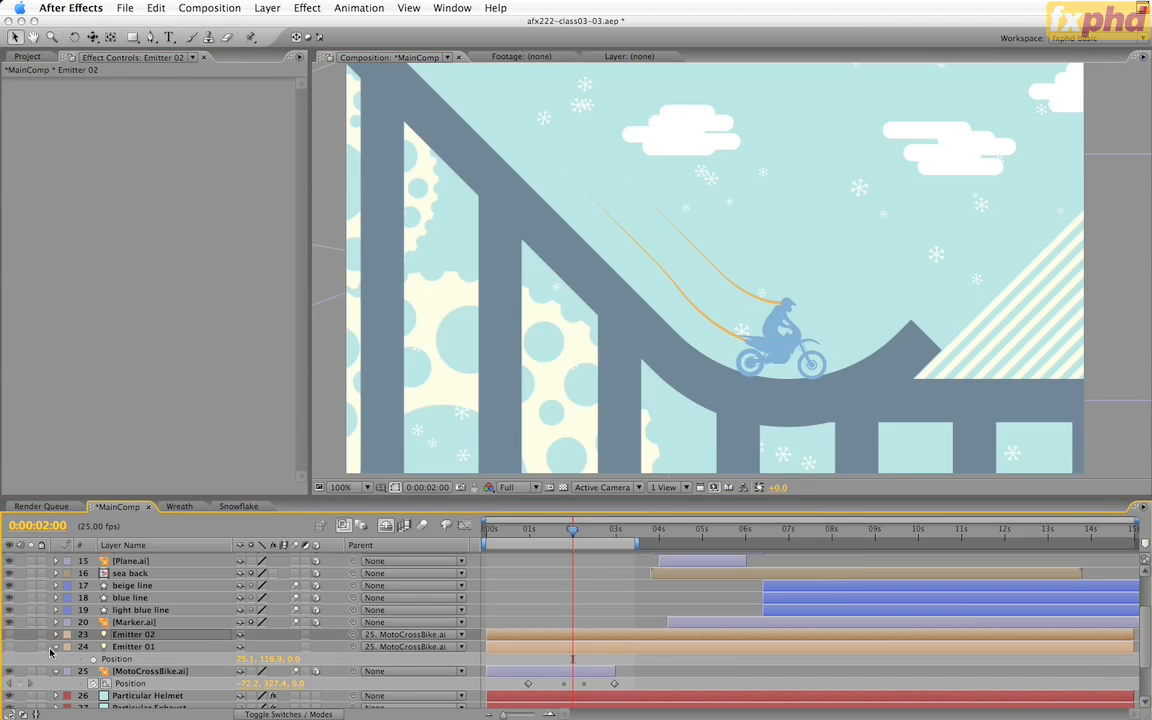
{"action": "left_click", "coordinate": [57, 647]}
{"action": "left_click", "coordinate": [57, 659]}
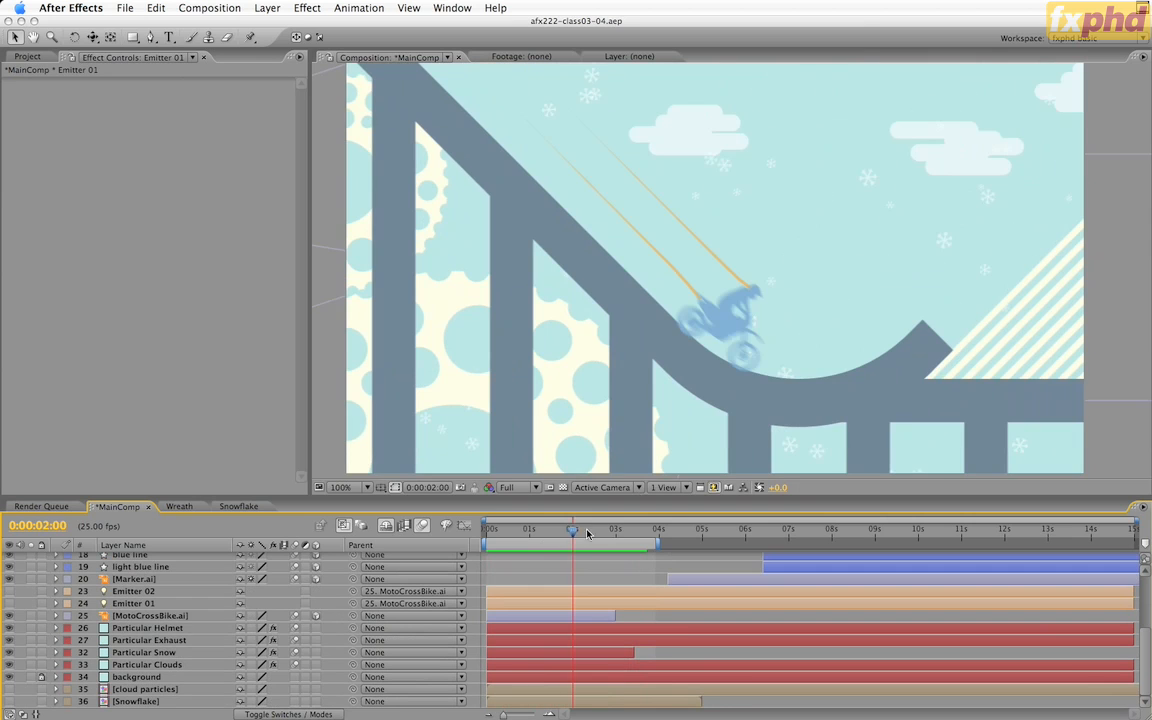
- Shift MainComp's work area to the sea section, starting at the camera keyframe just before 4 seconds, and scrub through it
{"action": "left_click_drag", "start_coordinate": [570, 530], "coordinate": [664, 533]}
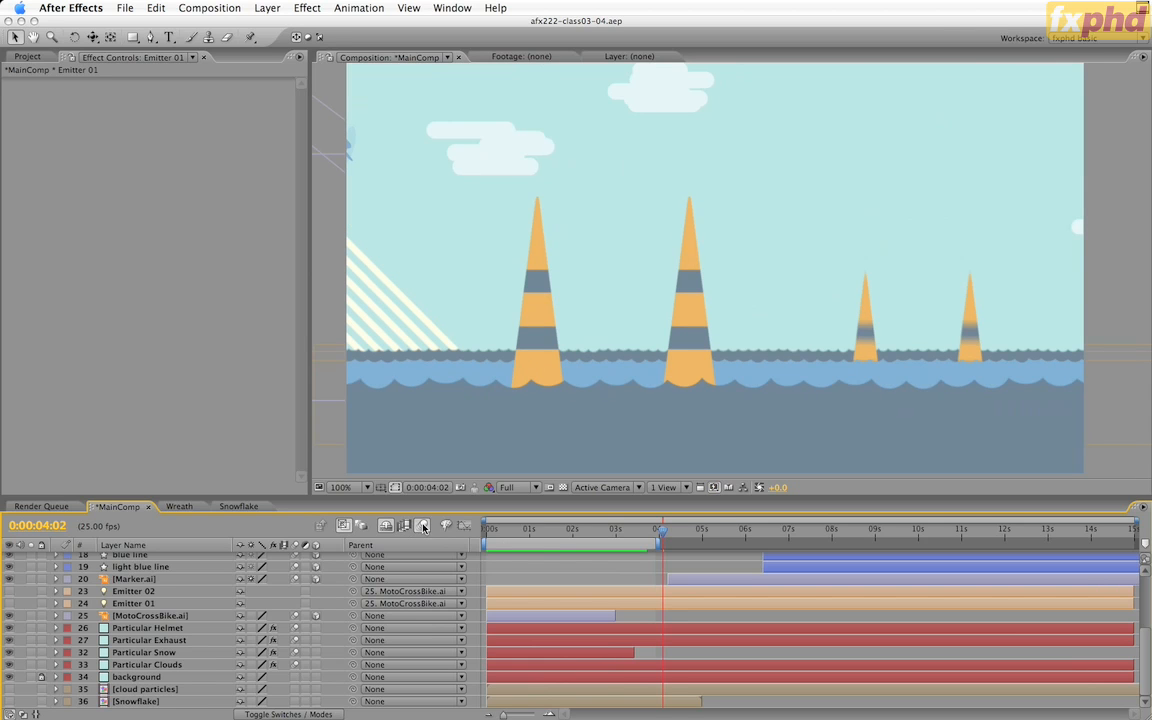
{"action": "left_click_drag", "start_coordinate": [529, 543], "coordinate": [691, 543]}
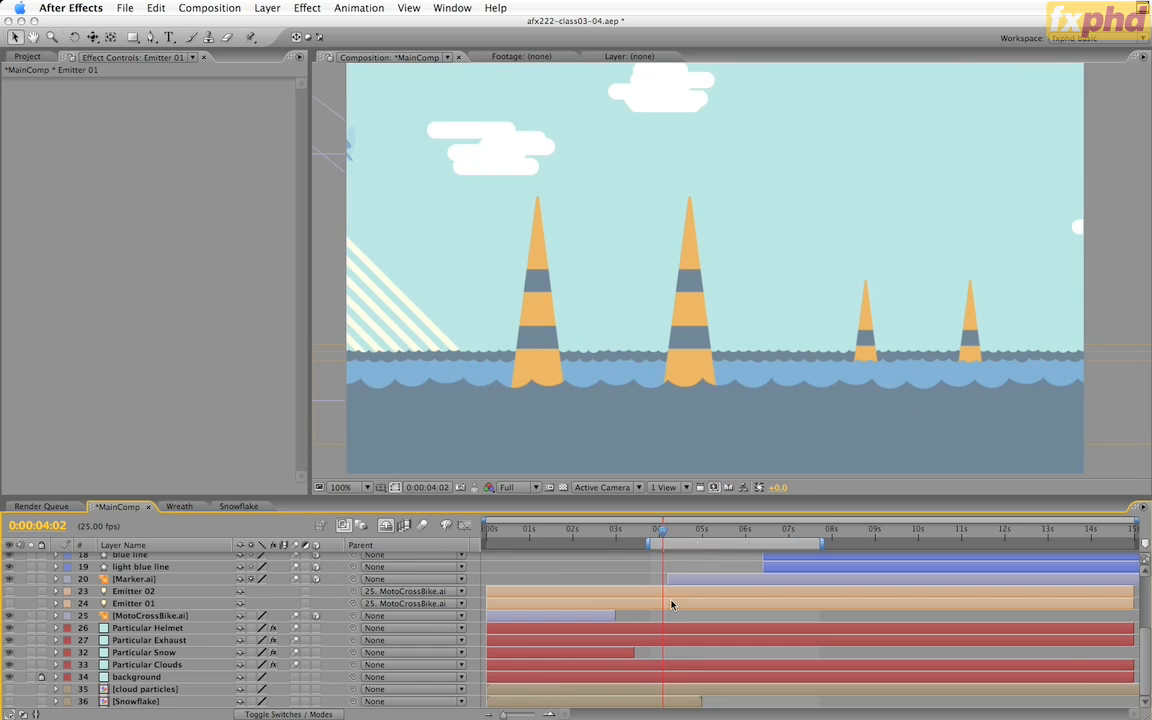
{"action": "scroll", "coordinate": [671, 604], "scroll_direction": "up", "scroll_amount": 3}
{"action": "scroll", "coordinate": [671, 604], "scroll_direction": "up", "scroll_amount": 3}
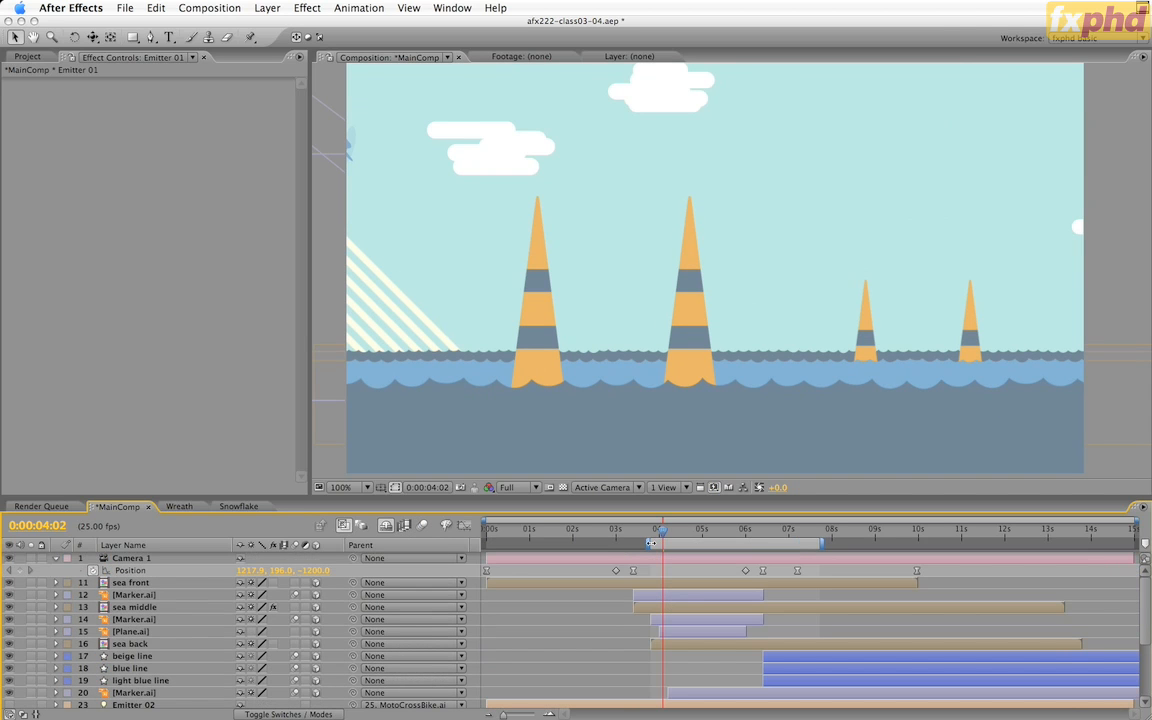
{"action": "left_click_drag", "start_coordinate": [643, 543], "coordinate": [631, 545]}
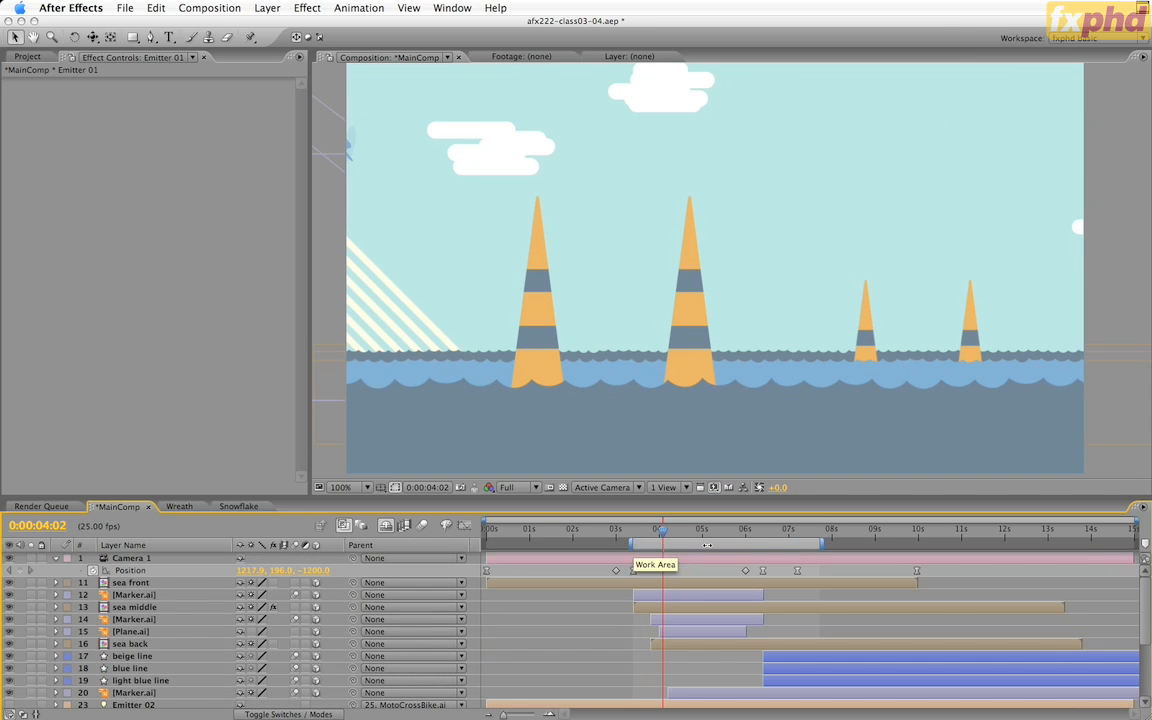
{"action": "left_click", "coordinate": [643, 531]}
{"action": "left_click_drag", "start_coordinate": [646, 535], "coordinate": [685, 535]}
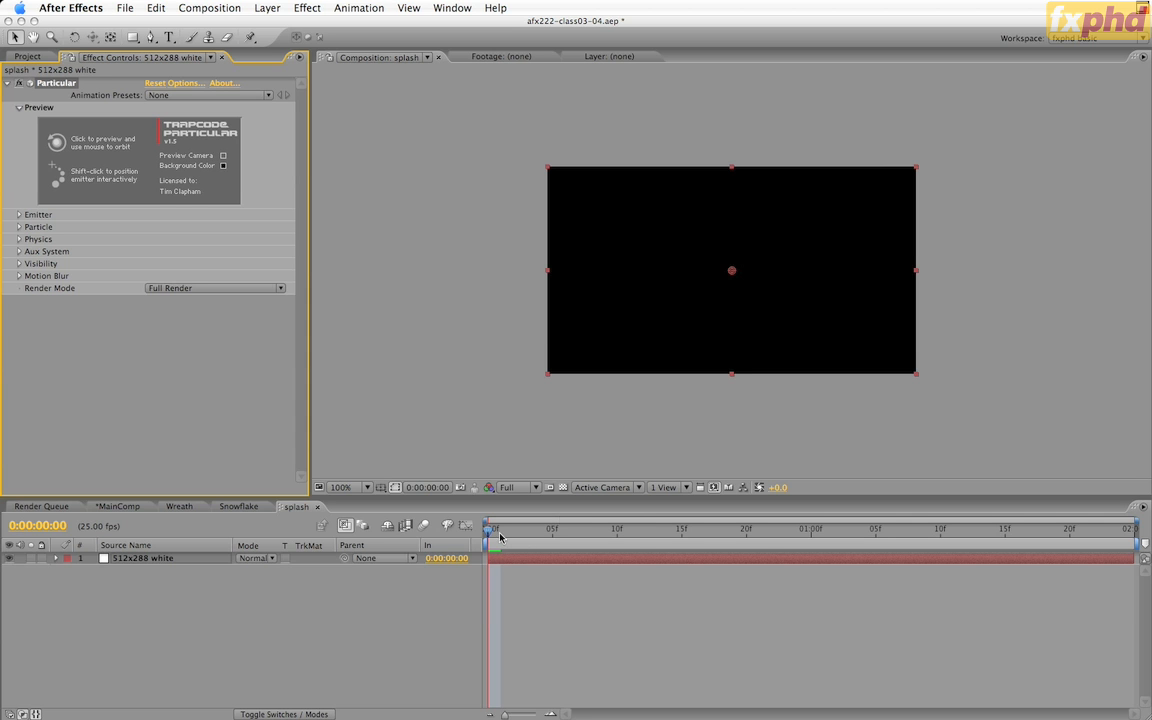
- In the splash composition, set the Particular emitter's Position XY to 256, 288 on the white solid
{"action": "left_click_drag", "start_coordinate": [524, 545], "coordinate": [169, 590]}
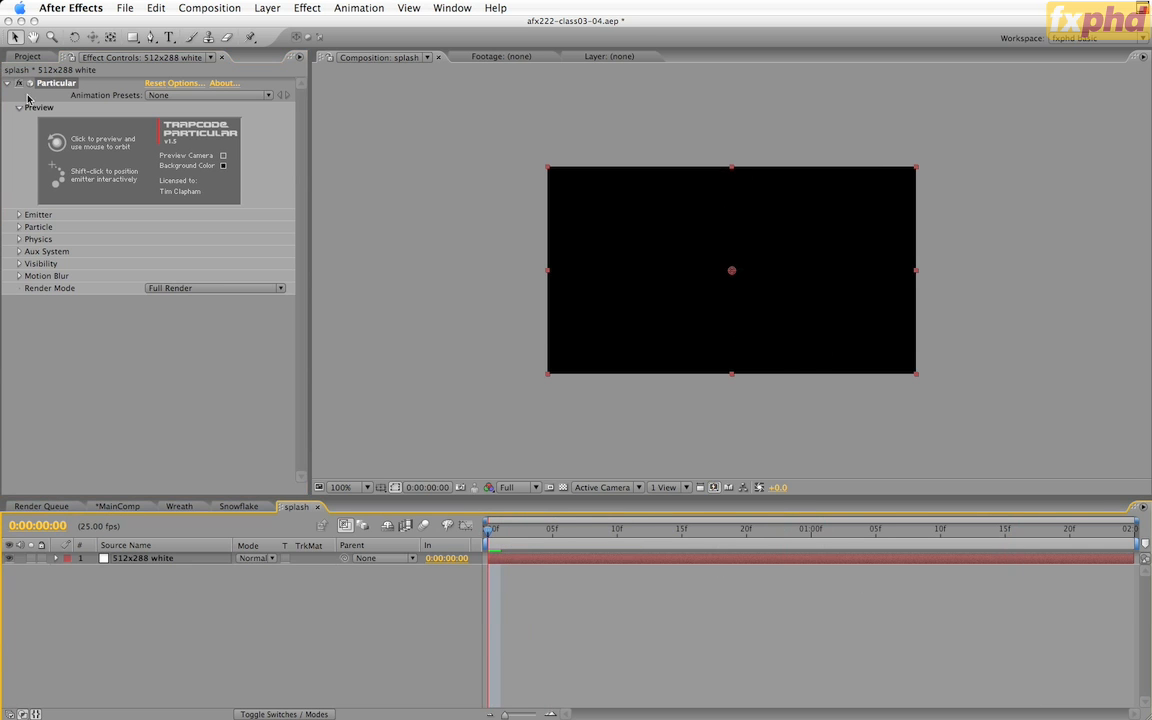
{"action": "left_click", "coordinate": [20, 215]}
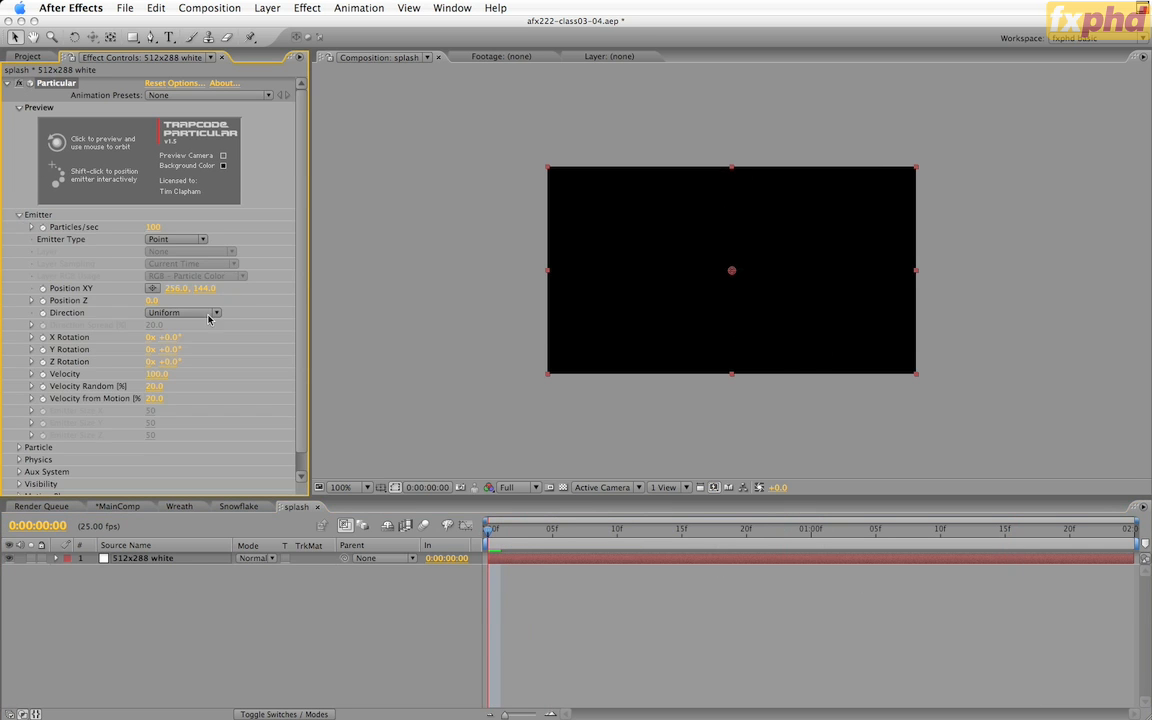
{"action": "left_click", "coordinate": [205, 289]}
{"action": "type", "text": "288"}
{"action": "key", "text": "Return"}
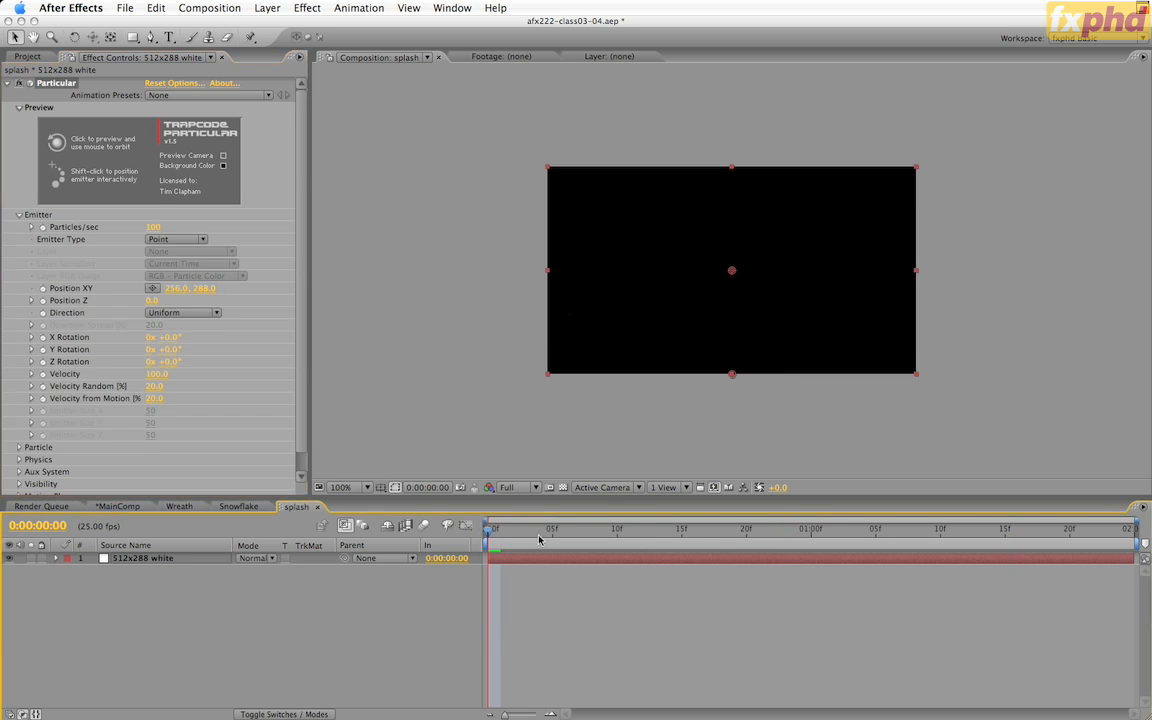
- Scrub through the splash particles, return to the first frame, and set the emitter's Direction to Directional
{"action": "left_click_drag", "start_coordinate": [490, 530], "coordinate": [1120, 533]}
{"action": "key", "text": "Home"}
{"action": "left_click", "coordinate": [182, 312]}
{"action": "left_click", "coordinate": [178, 323]}
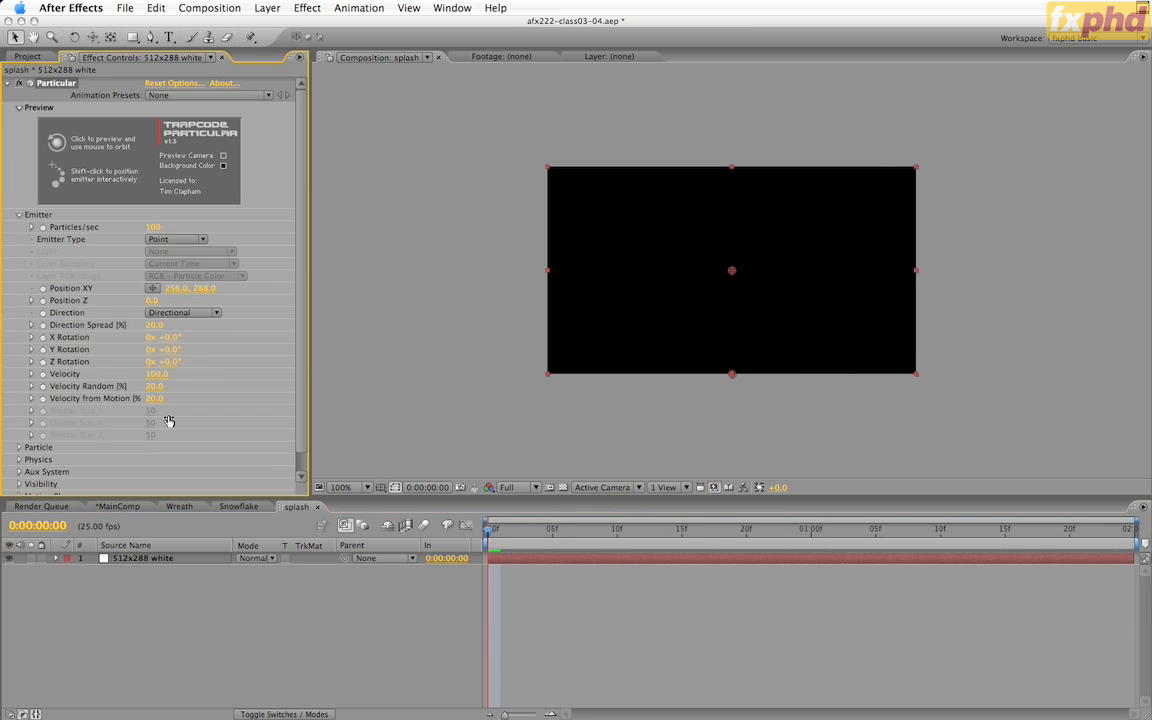
- Try an X Rotation of -90° and check the stream's direction by temporarily moving the emitter up the frame
{"action": "left_click", "coordinate": [168, 337]}
{"action": "key", "text": "Return"}
{"action": "key", "text": "space"}
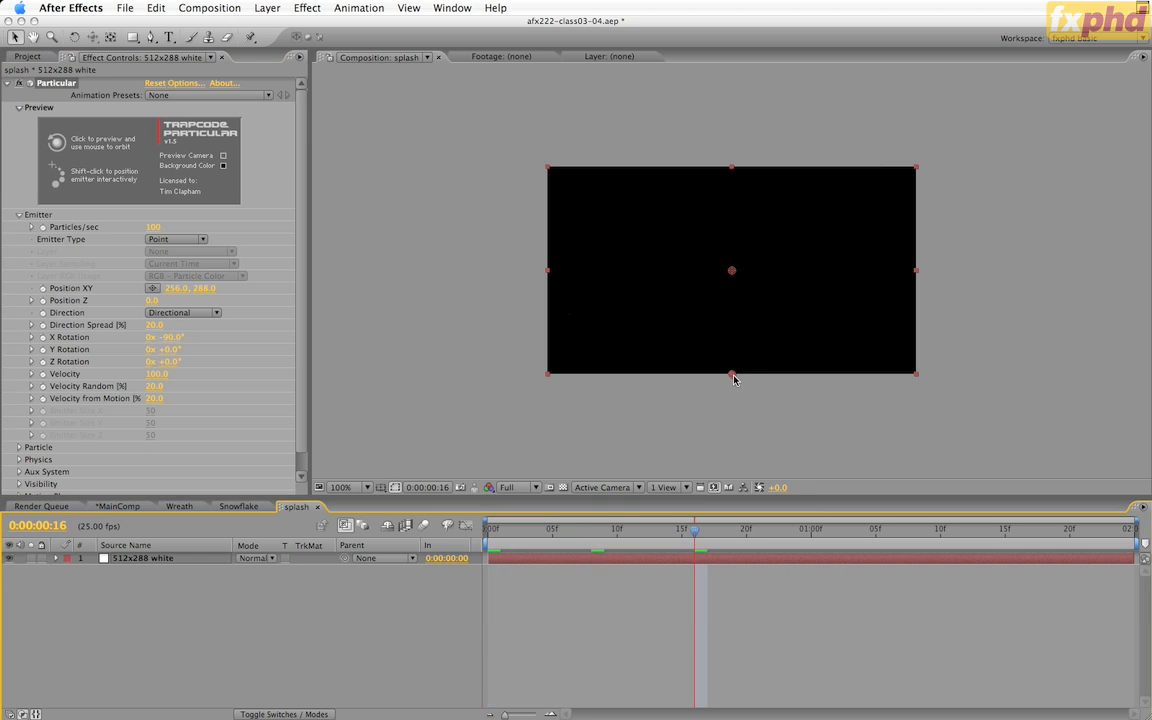
{"action": "left_click_drag", "start_coordinate": [733, 378], "coordinate": [732, 207]}
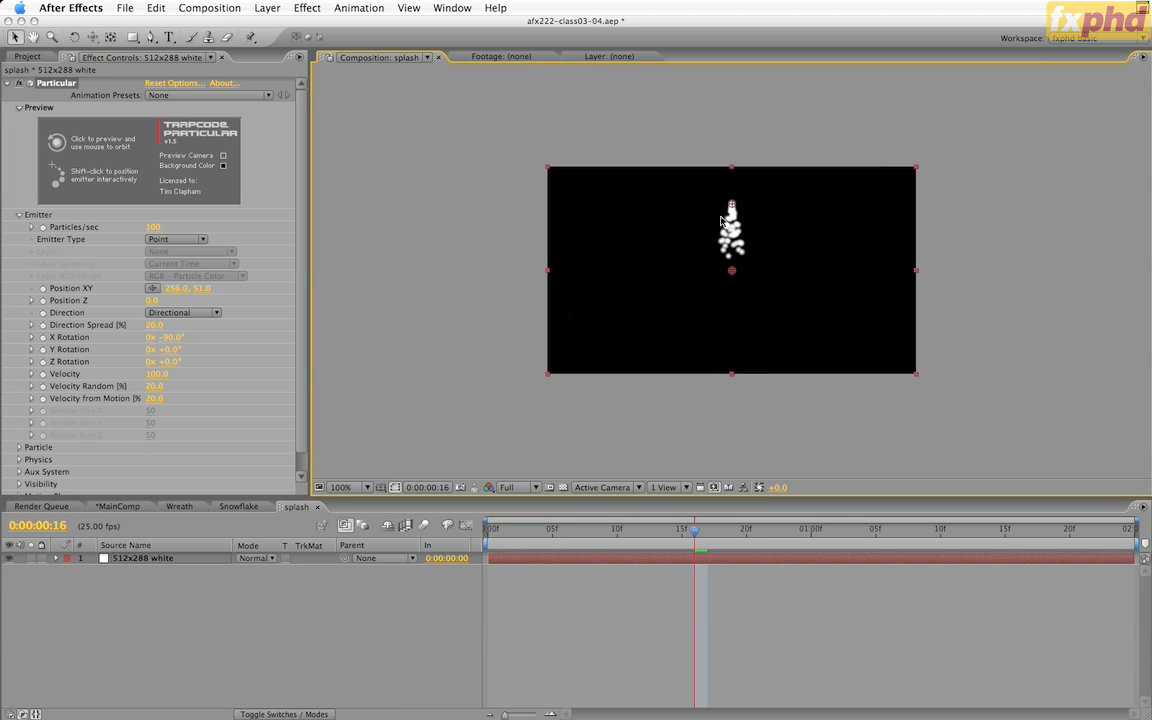
{"action": "key", "text": "super+z"}
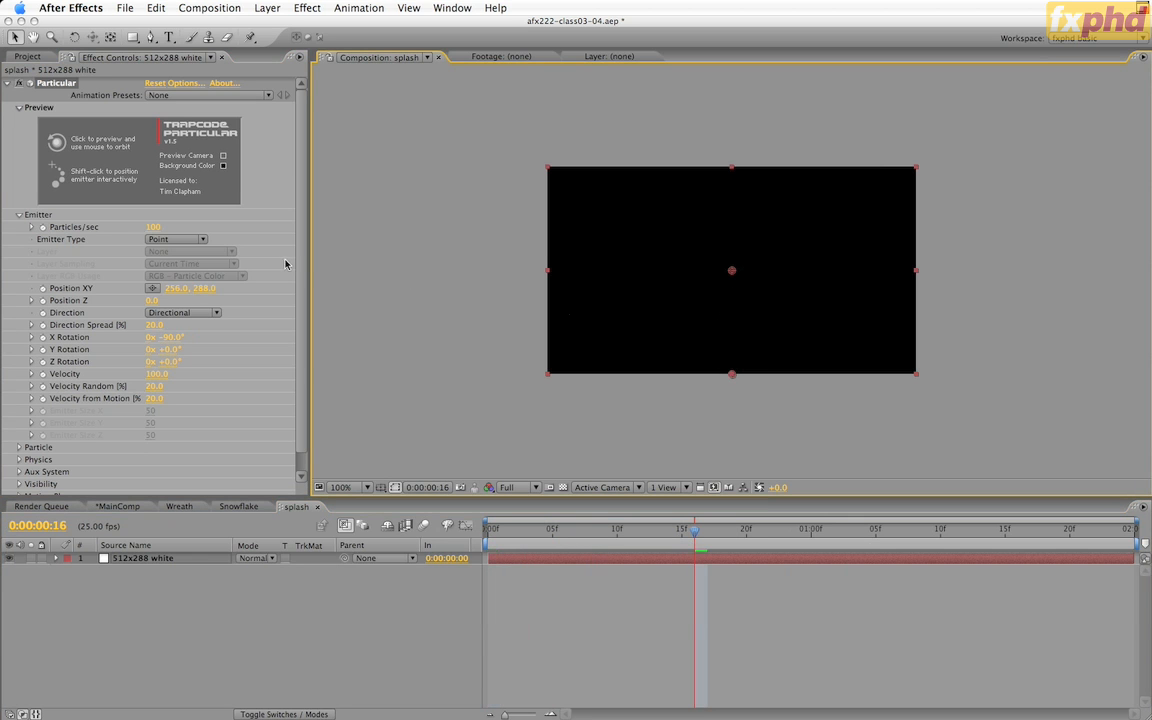
- Set the emitter's X Rotation to +90° and preview the particle stream from the start
{"action": "left_click", "coordinate": [170, 338]}
{"action": "key", "text": "Return"}
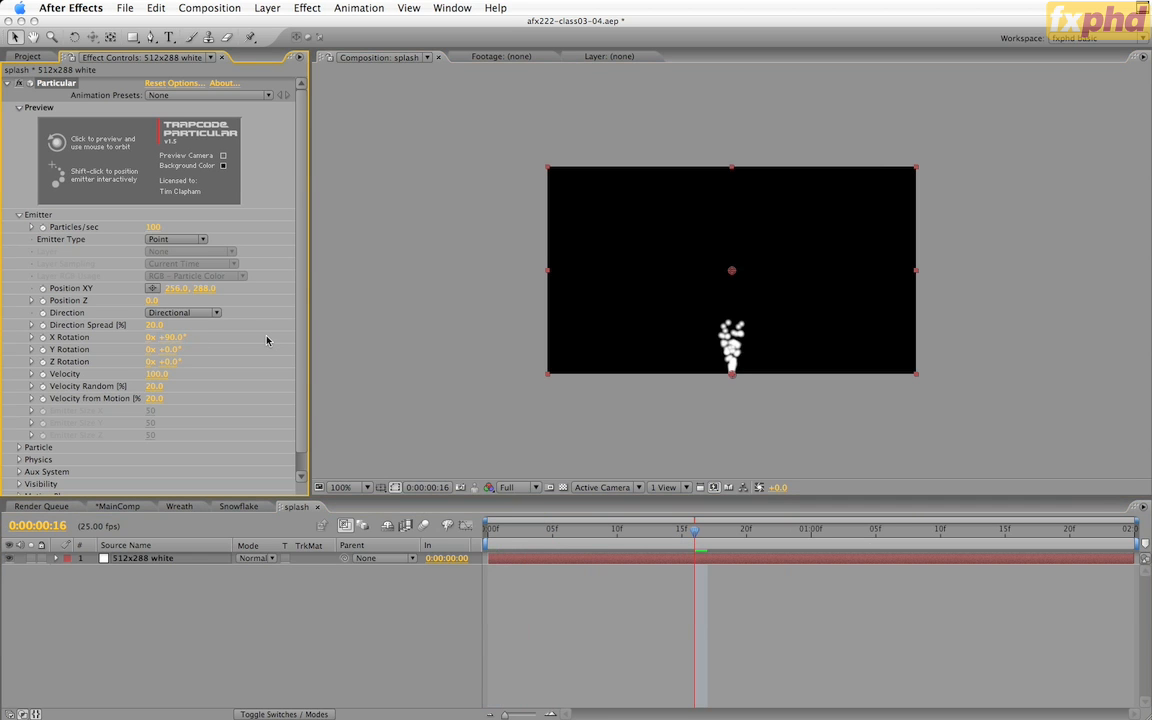
{"action": "left_click", "coordinate": [507, 533]}
{"action": "key", "text": "space"}
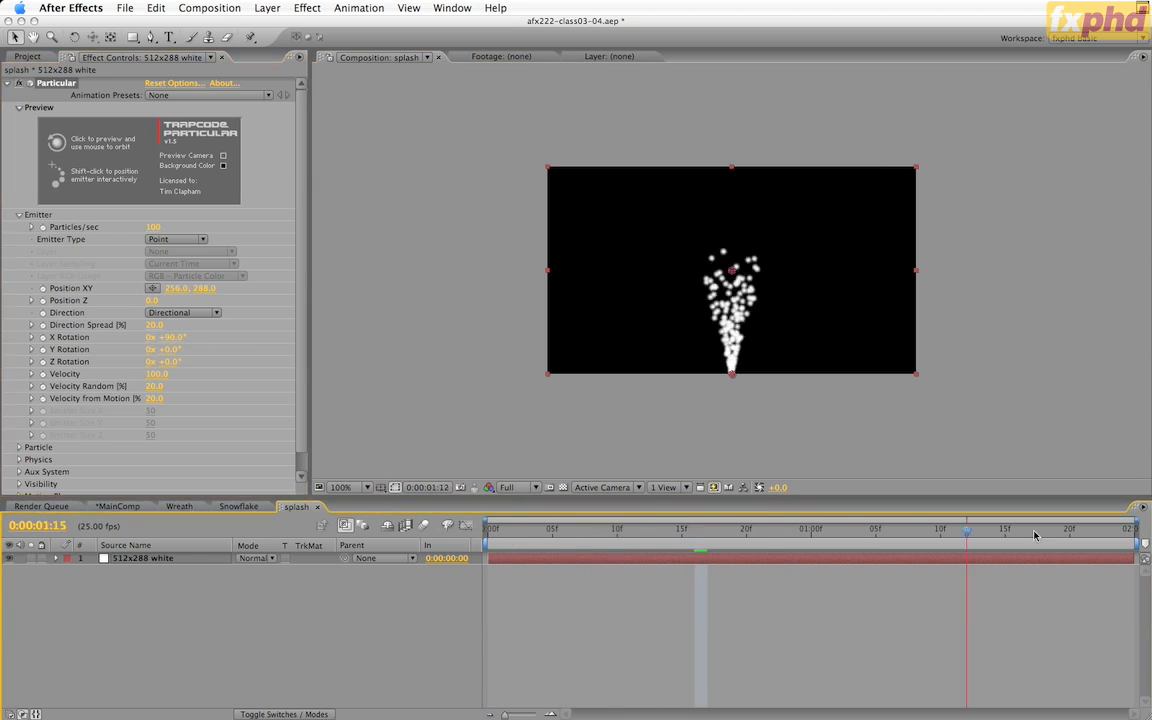
{"action": "left_click", "coordinate": [490, 530]}
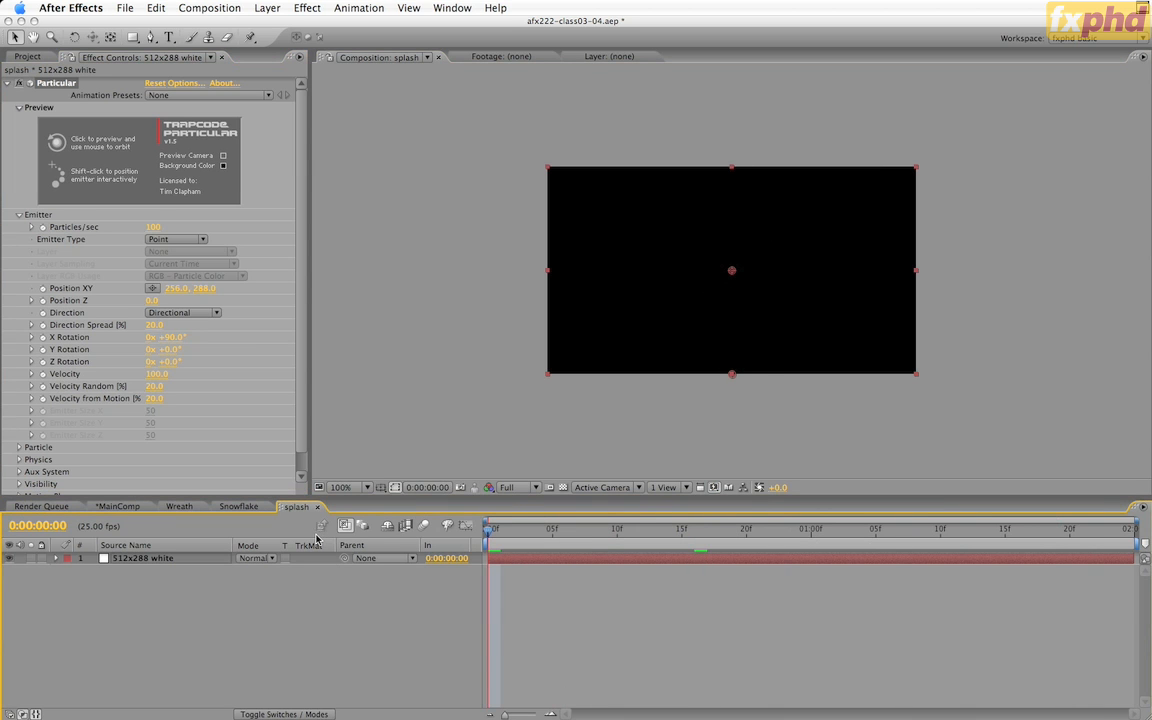
{"action": "key", "text": "space"}
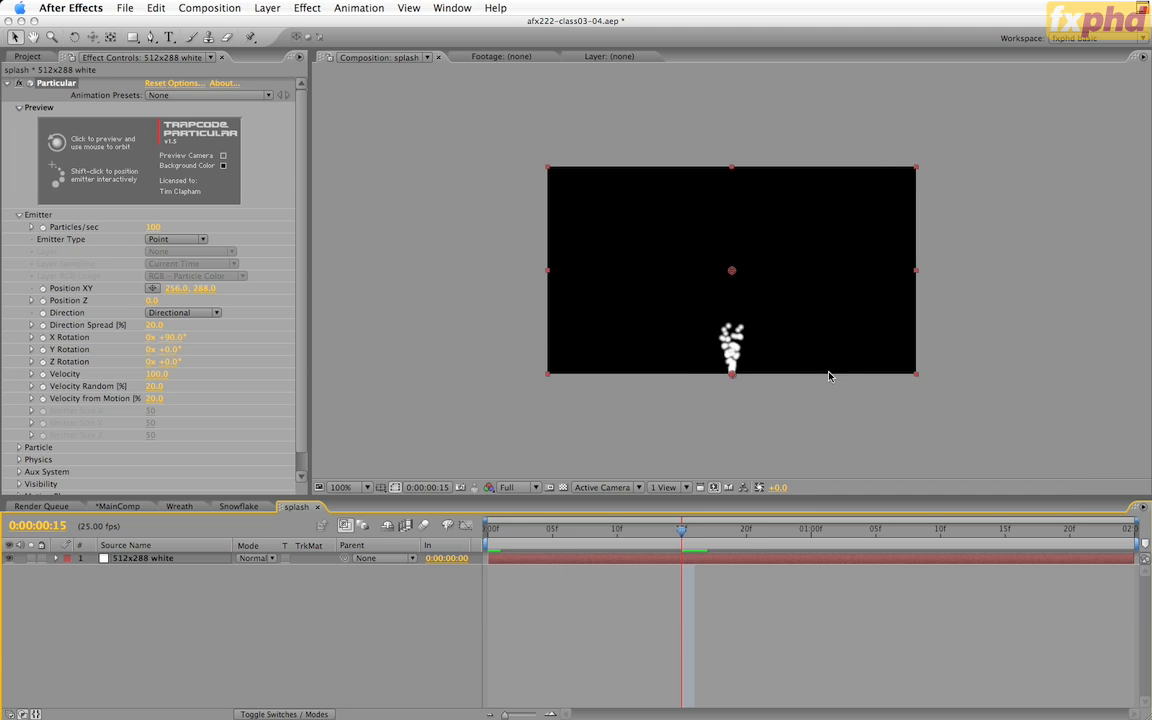
- Set the emitter's Direction Spread to 35%
{"action": "left_click", "coordinate": [154, 325]}
{"action": "type", "text": "3"}
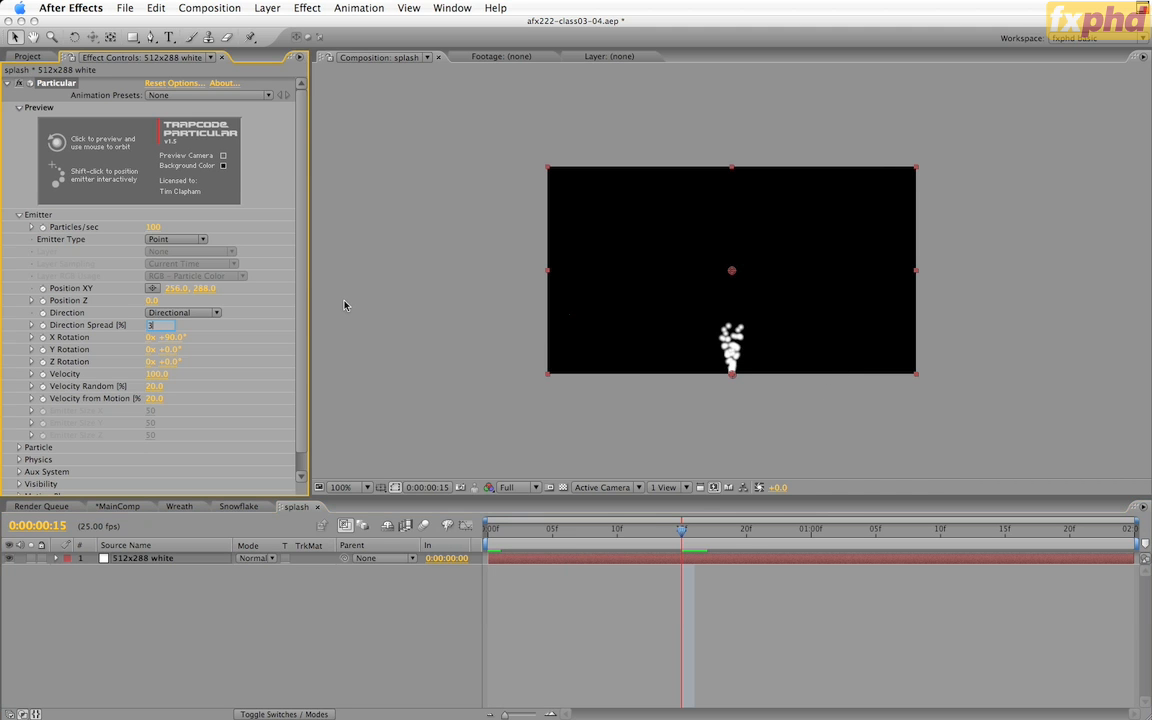
{"action": "type", "text": "5"}
{"action": "key", "text": "Return"}
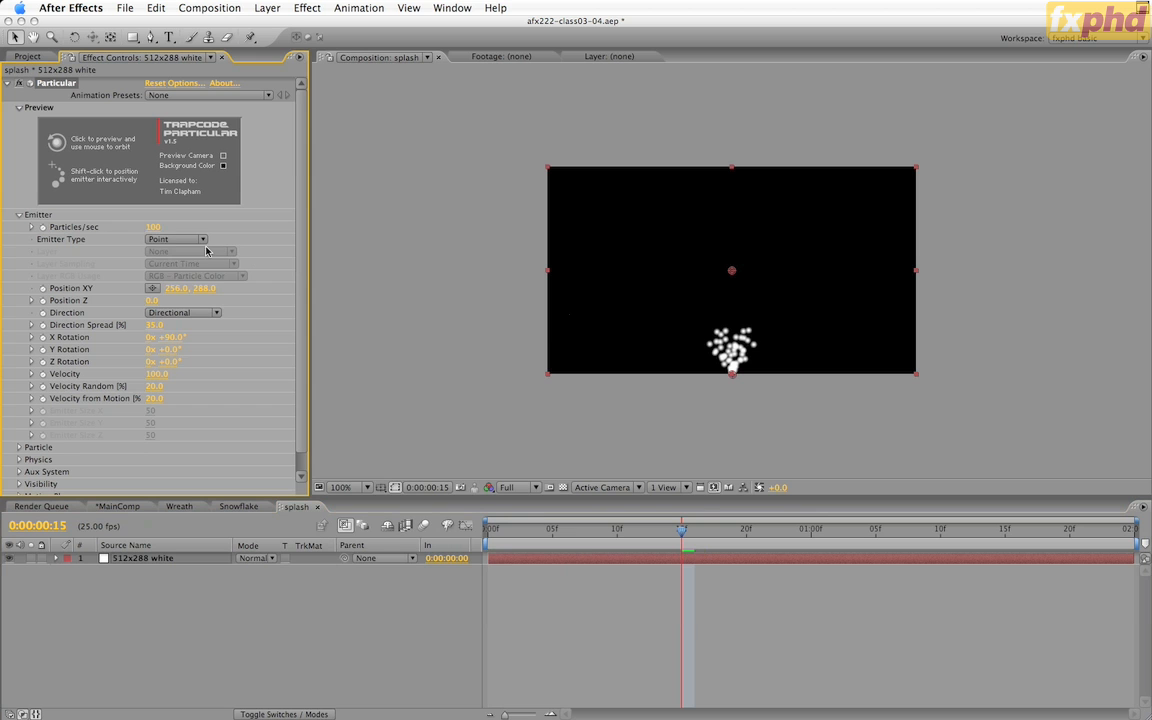
- Change the Emitter Type to Box with Emitter Size X at 160 and sizes Y and Z at 0
{"action": "left_click", "coordinate": [190, 239]}
{"action": "left_click", "coordinate": [196, 250]}
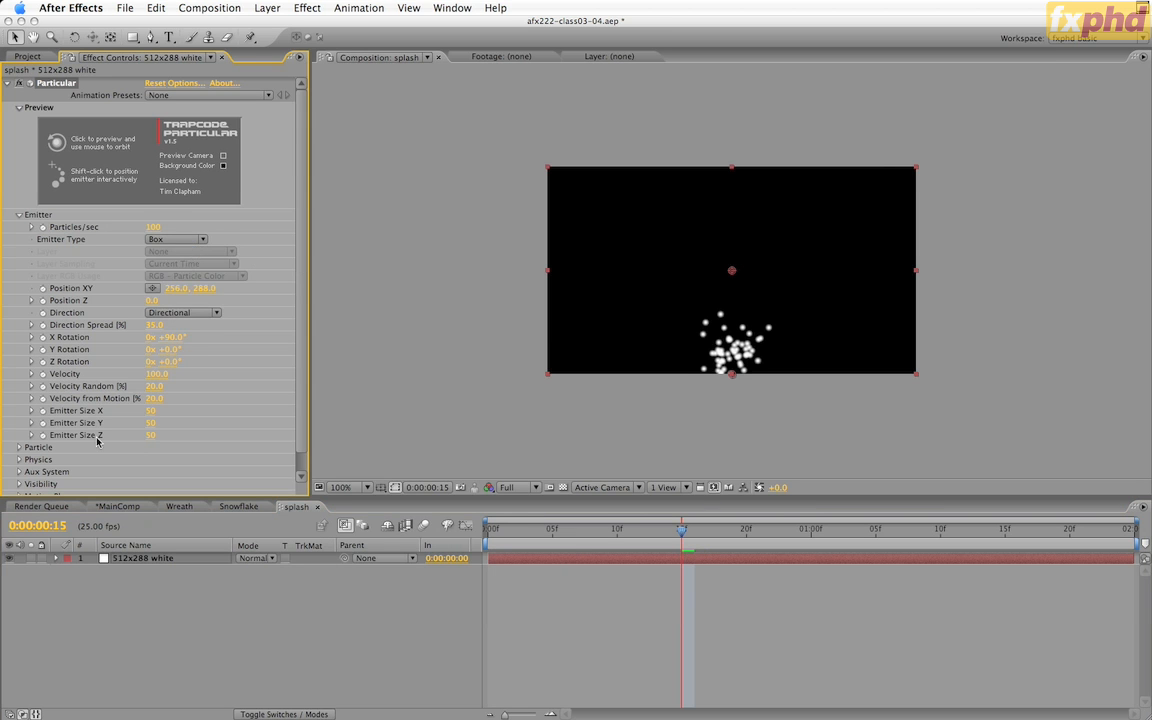
{"action": "left_click_drag", "start_coordinate": [150, 410], "coordinate": [163, 420]}
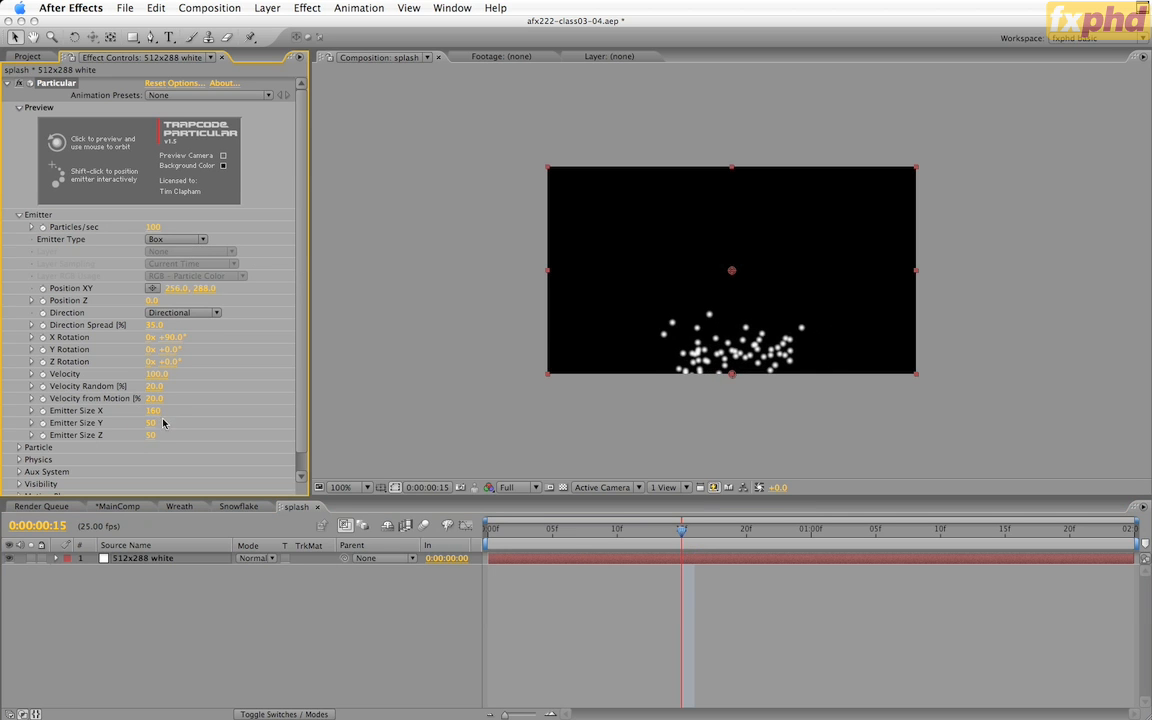
{"action": "left_click", "coordinate": [163, 423]}
{"action": "left_click", "coordinate": [168, 437]}
{"action": "type", "text": "0"}
{"action": "key", "text": "Return"}
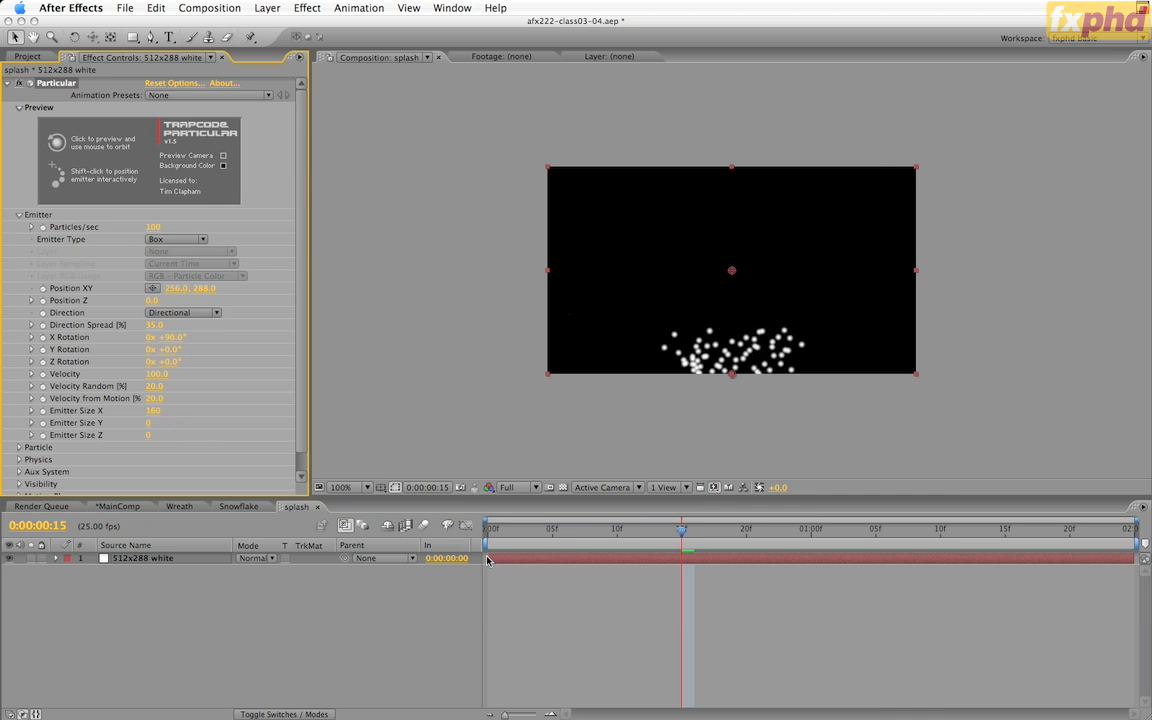
- Keyframe Particles/sec at 250 on the first frame and move the playhead to frame 5
{"action": "left_click", "coordinate": [534, 531]}
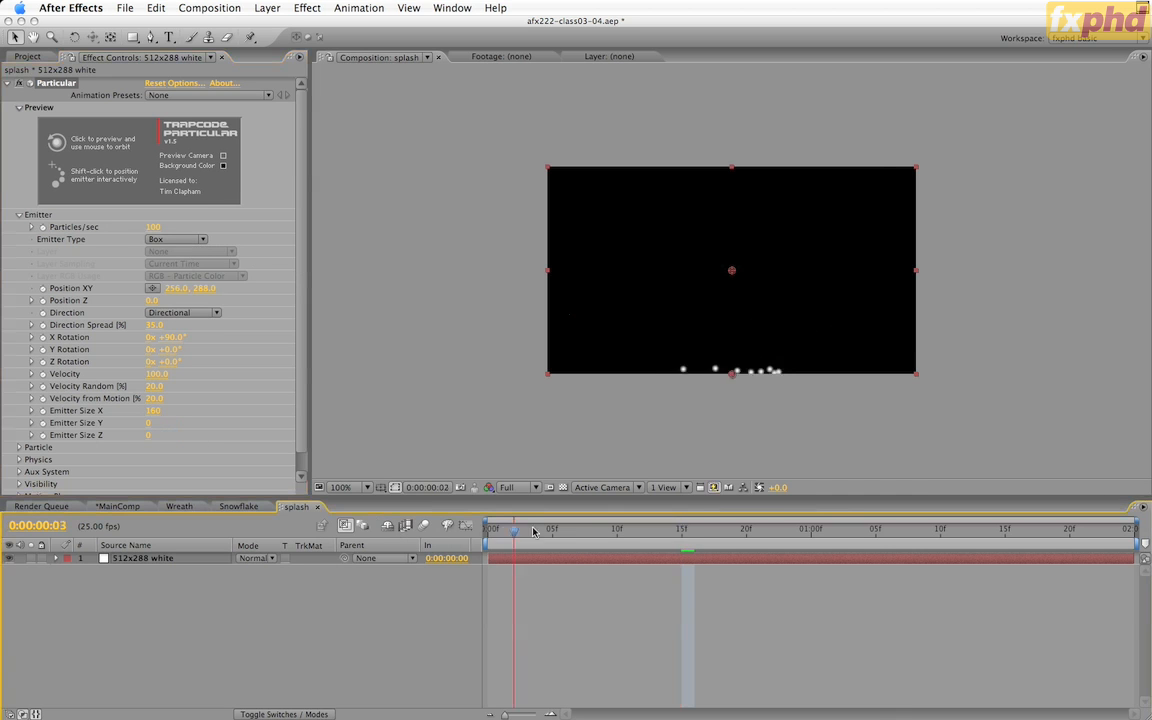
{"action": "left_click_drag", "start_coordinate": [534, 531], "coordinate": [392, 516]}
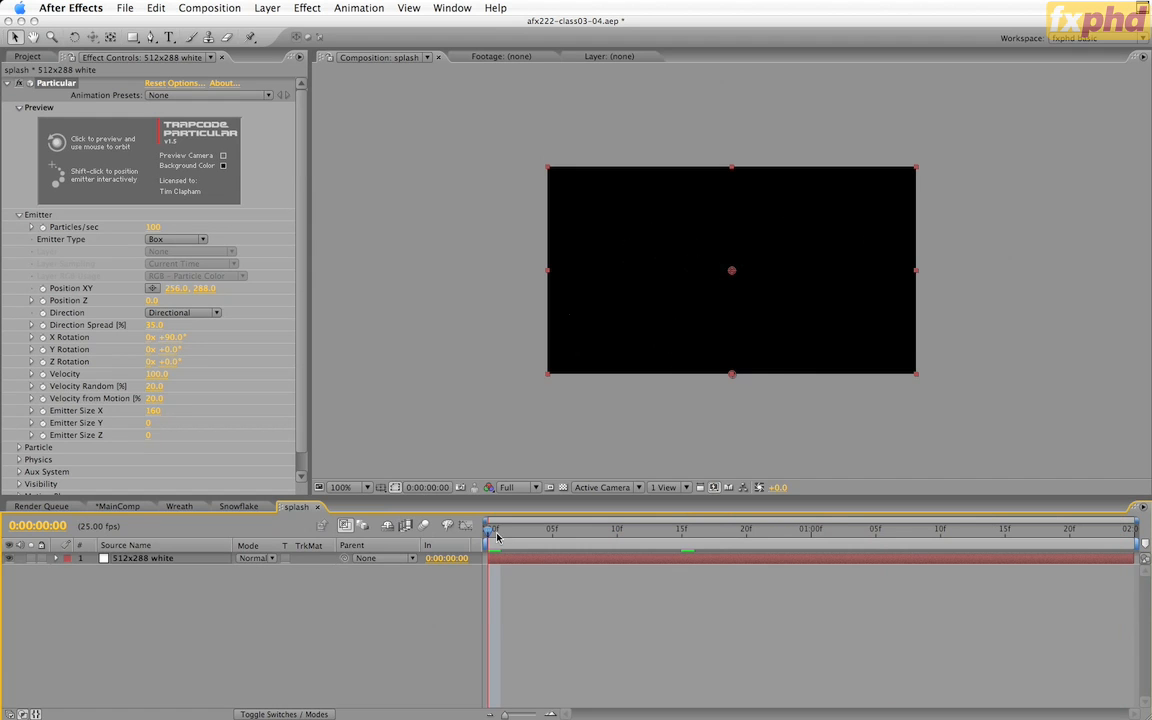
{"action": "left_click_drag", "start_coordinate": [492, 531], "coordinate": [296, 541]}
{"action": "left_click", "coordinate": [153, 227]}
{"action": "type", "text": "250"}
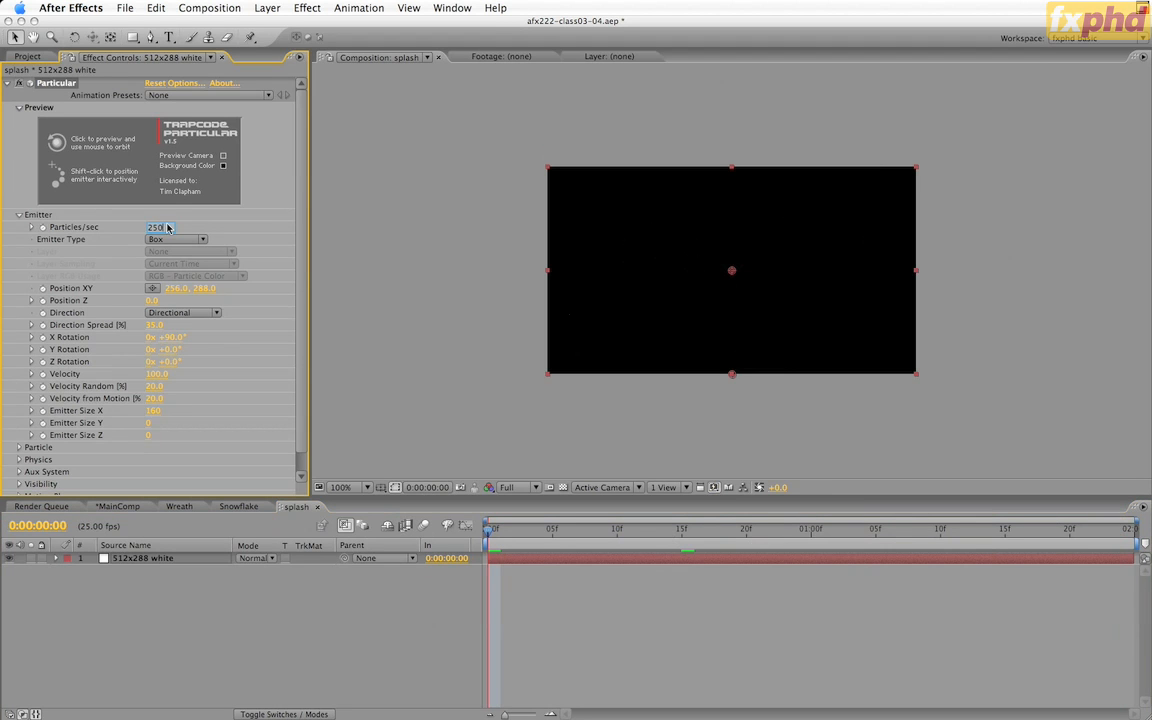
{"action": "left_click", "coordinate": [42, 227]}
{"action": "left_click", "coordinate": [551, 533]}
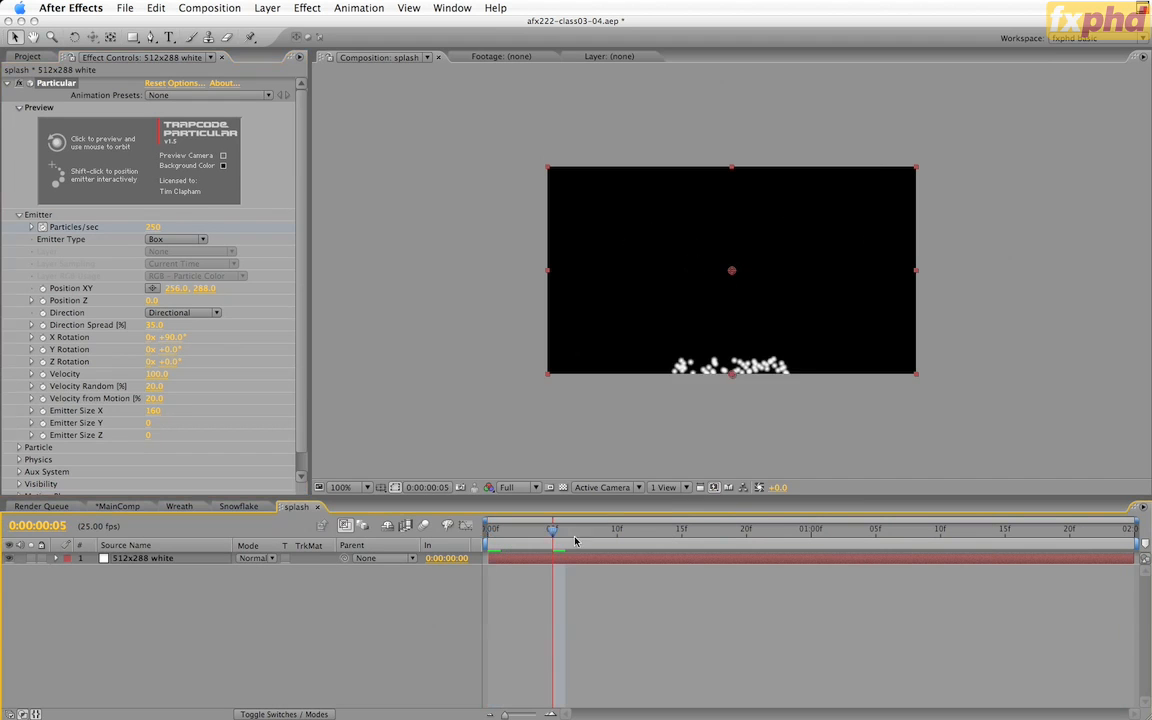
- Keyframe Particles/sec at 0 on frame 5 and preview the particle burst
{"action": "left_click", "coordinate": [151, 227]}
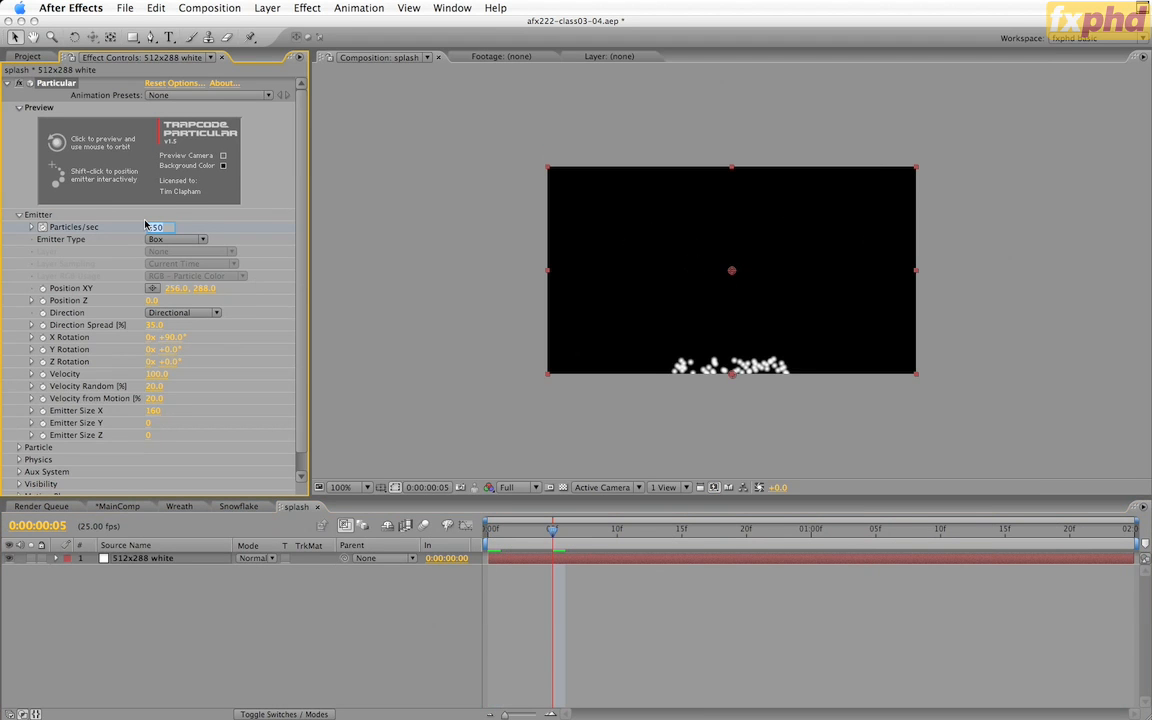
{"action": "type", "text": "20"}
{"action": "key", "text": "Return"}
{"action": "key", "text": "KP_0"}
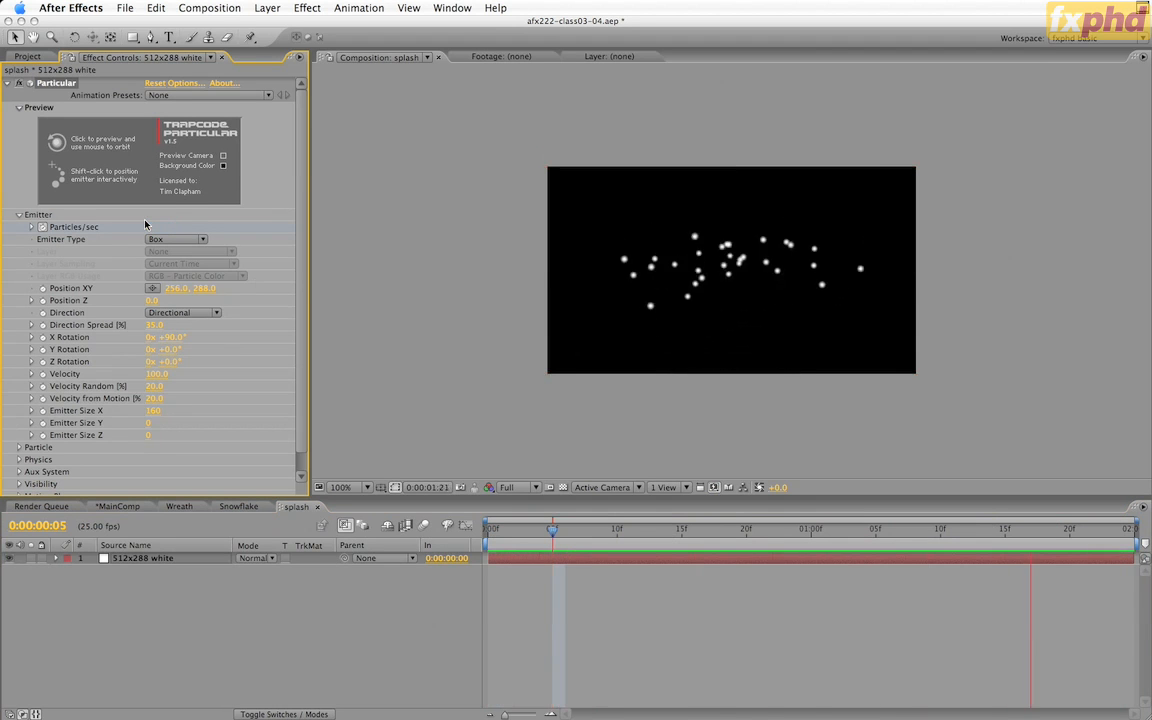
{"action": "key", "text": "space"}
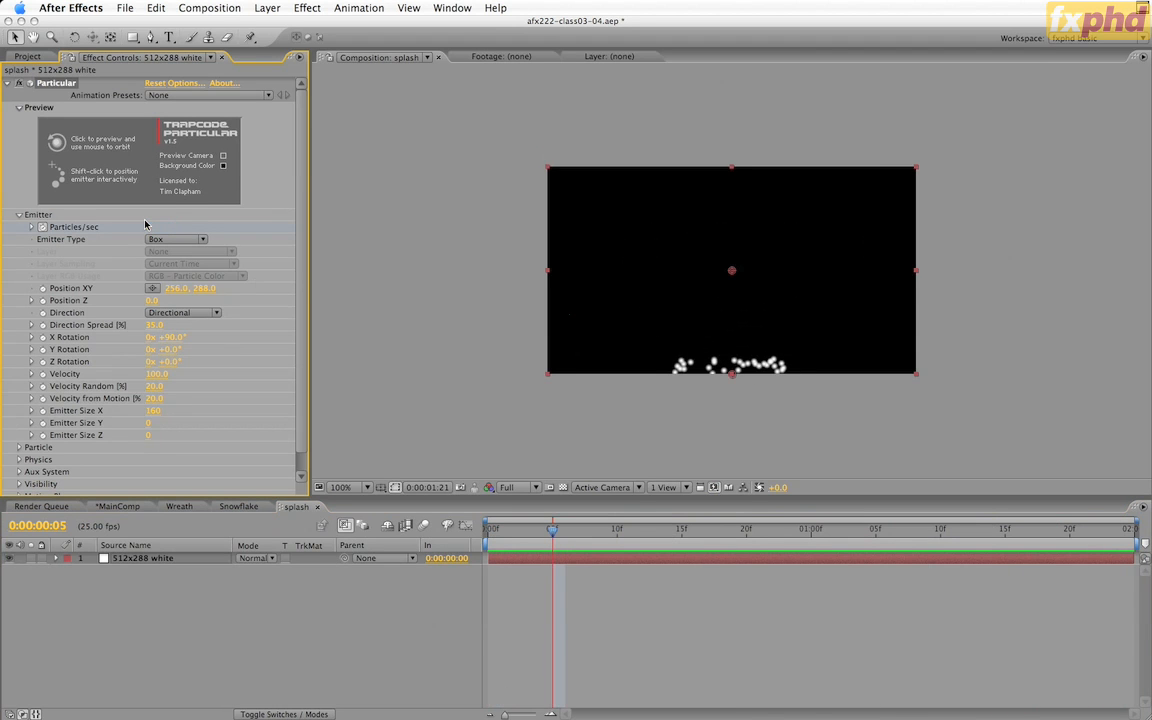
- Set the particle Life to 1 second and the Sphere Feather to 0
{"action": "left_click", "coordinate": [18, 215]}
{"action": "left_click", "coordinate": [17, 227]}
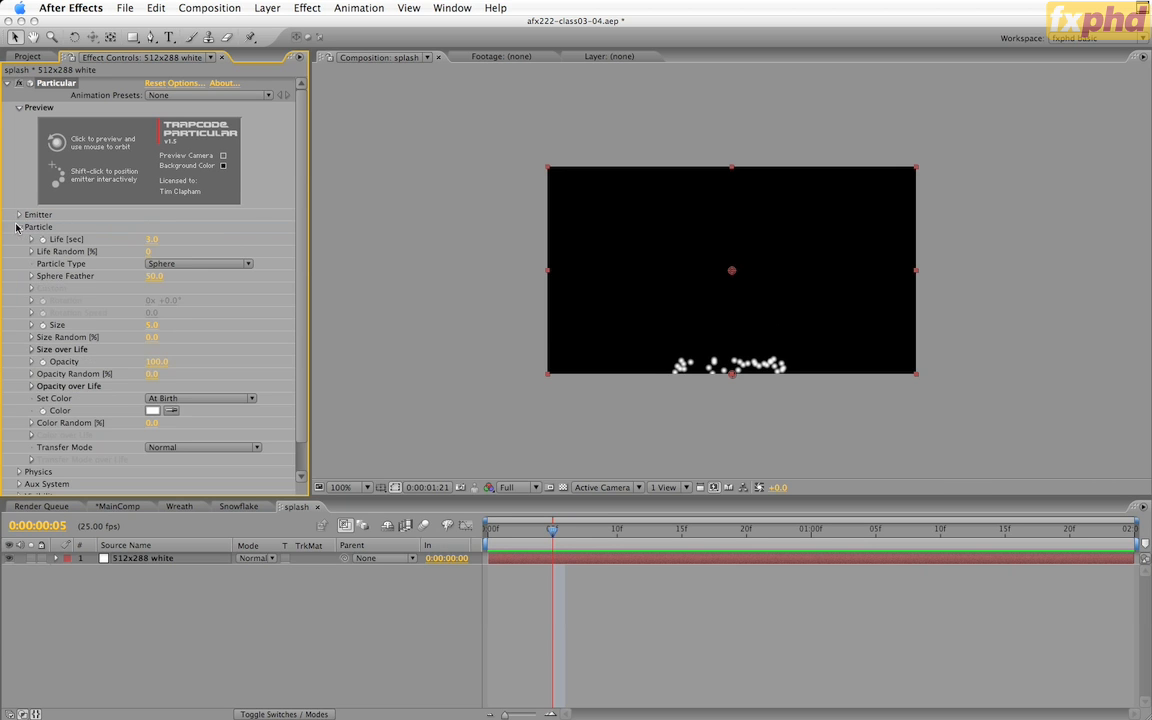
{"action": "left_click", "coordinate": [151, 242]}
{"action": "key", "text": "Return"}
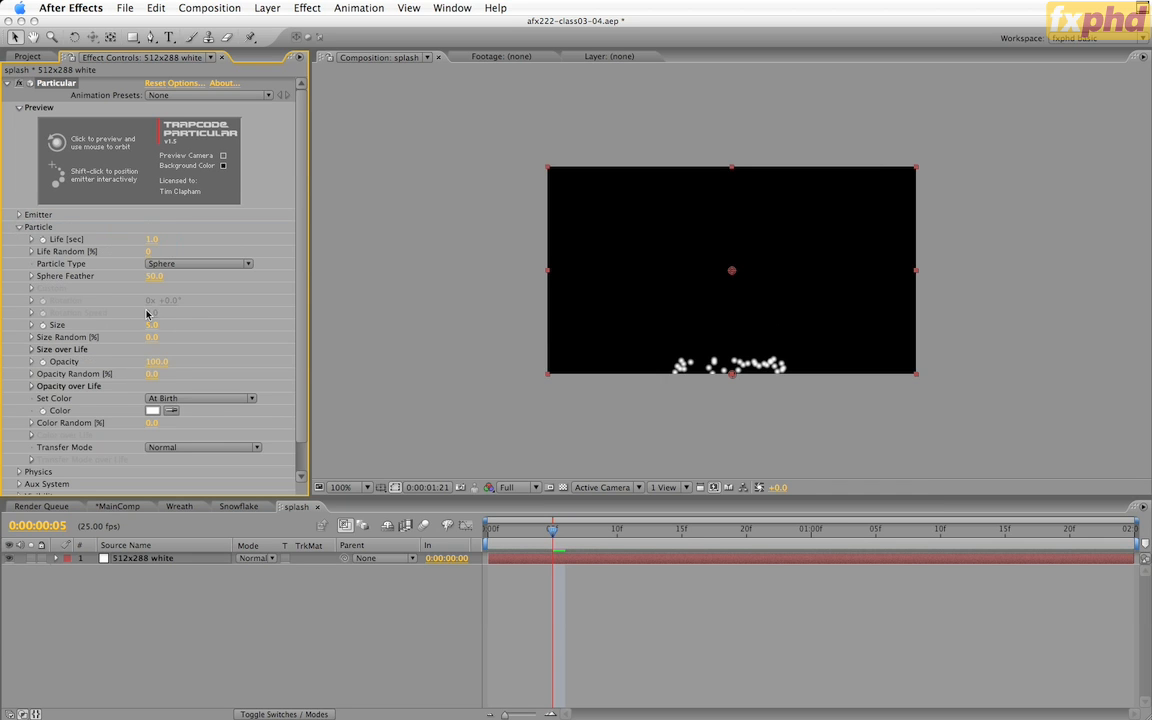
{"action": "left_click", "coordinate": [153, 276]}
{"action": "type", "text": "0"}
{"action": "key", "text": "Return"}
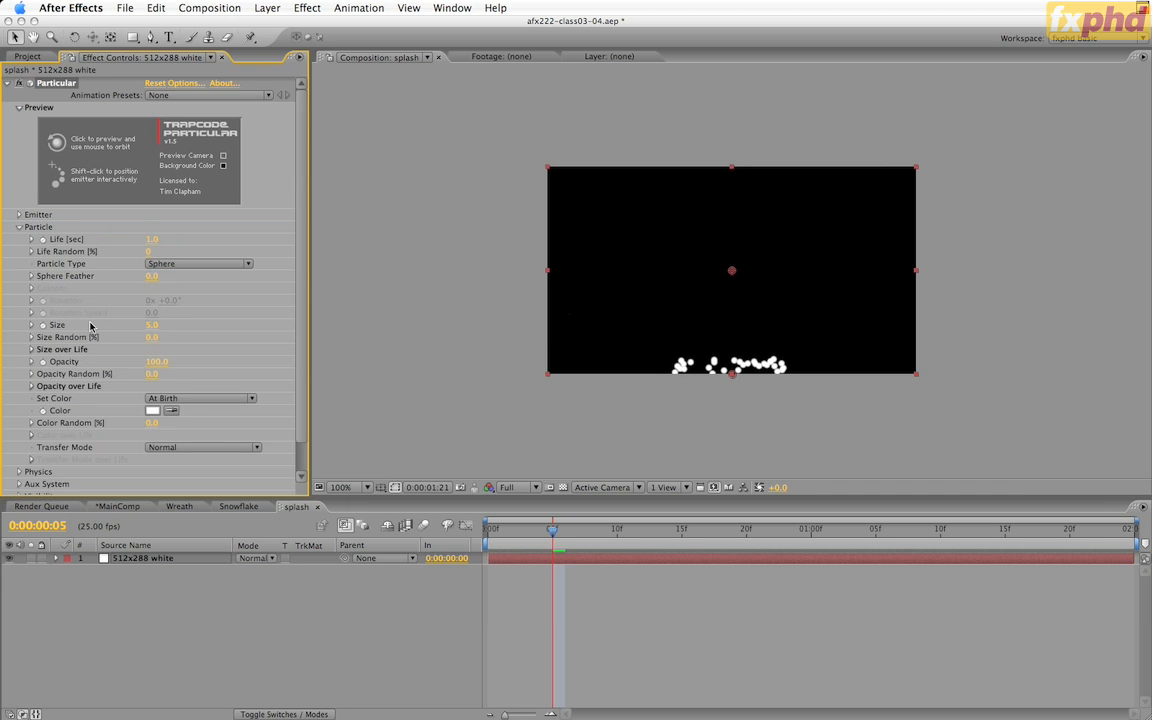
- Set the particle Size to 15 and Size Random to 25%
{"action": "left_click", "coordinate": [151, 325]}
{"action": "type", "text": "15"}
{"action": "key", "text": "Tab"}
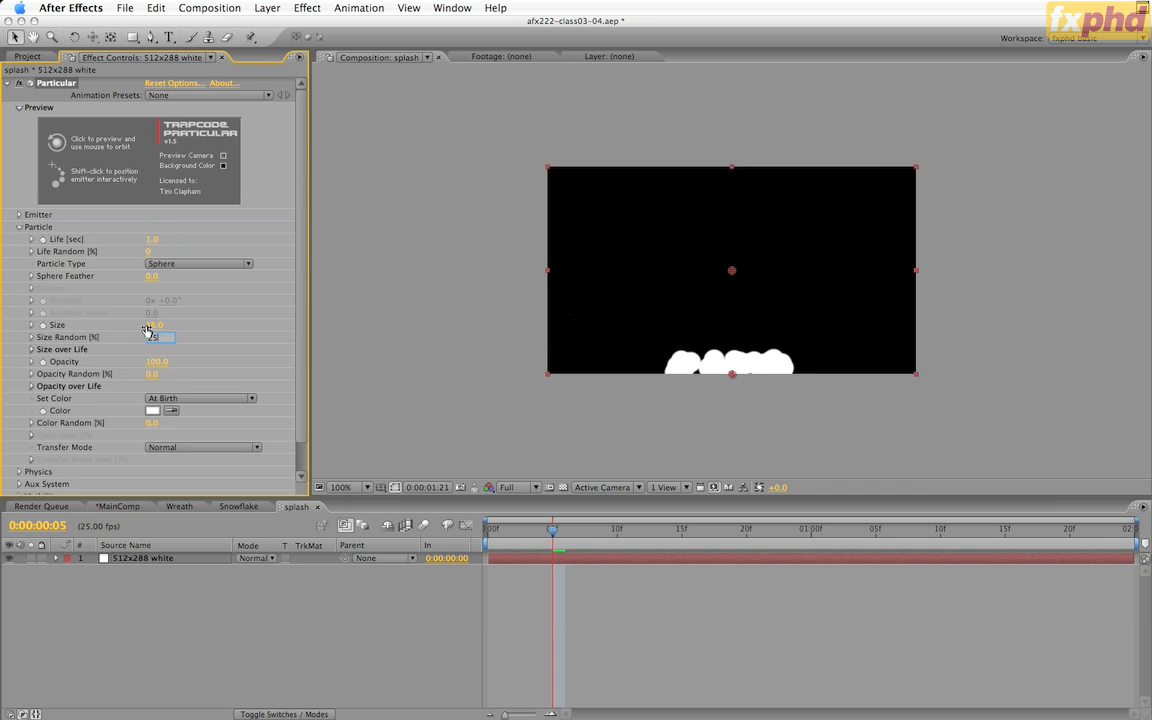
{"action": "type", "text": "5"}
{"action": "key", "text": "Return"}
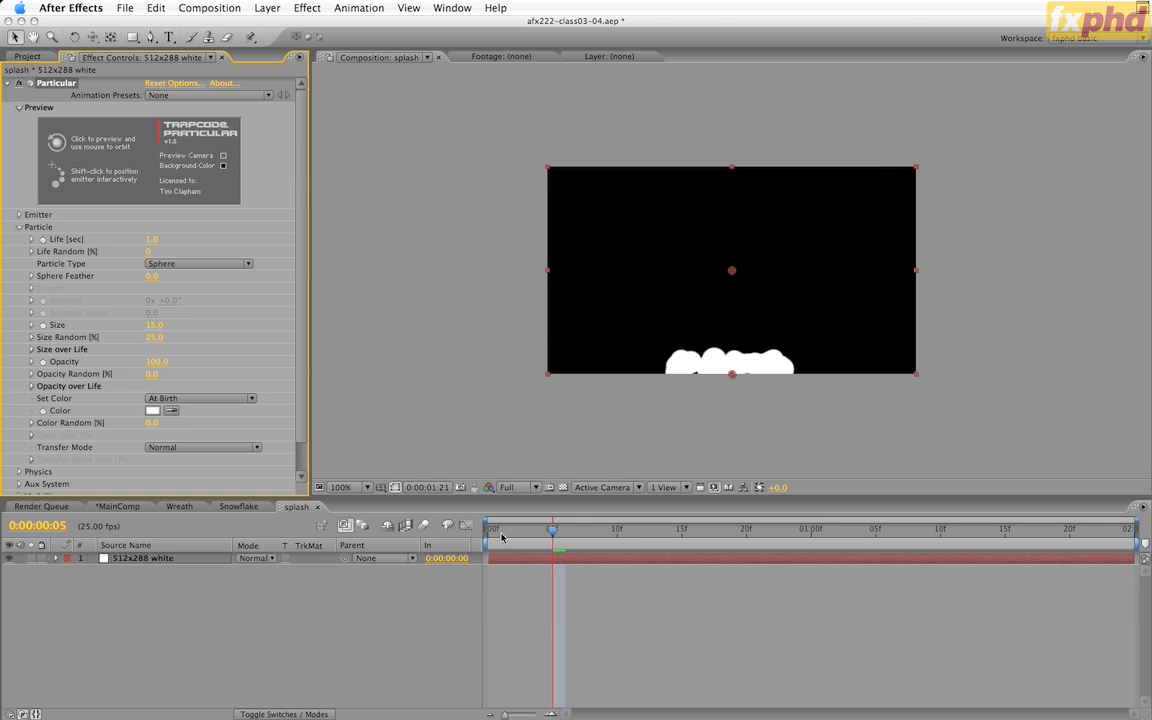
- Apply the preset Size over Life curve that rises quickly and tapers to zero, and check it over the first frames
{"action": "left_click_drag", "start_coordinate": [553, 530], "coordinate": [522, 537]}
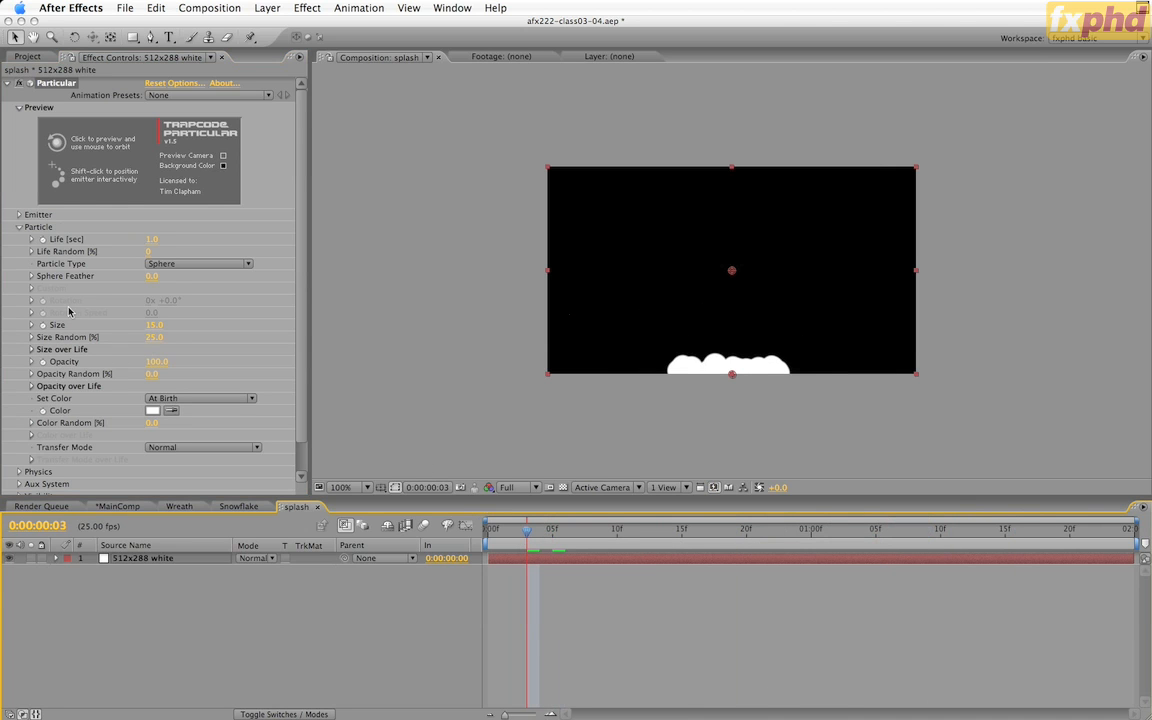
{"action": "left_click", "coordinate": [32, 350]}
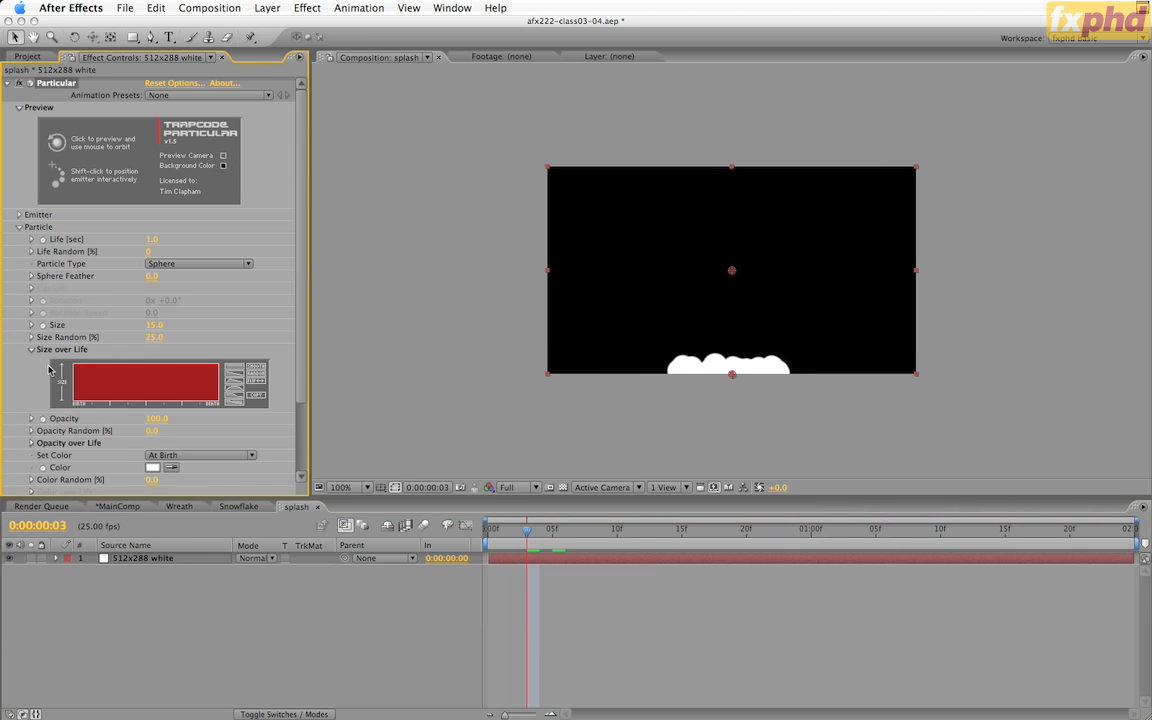
{"action": "left_click", "coordinate": [236, 384]}
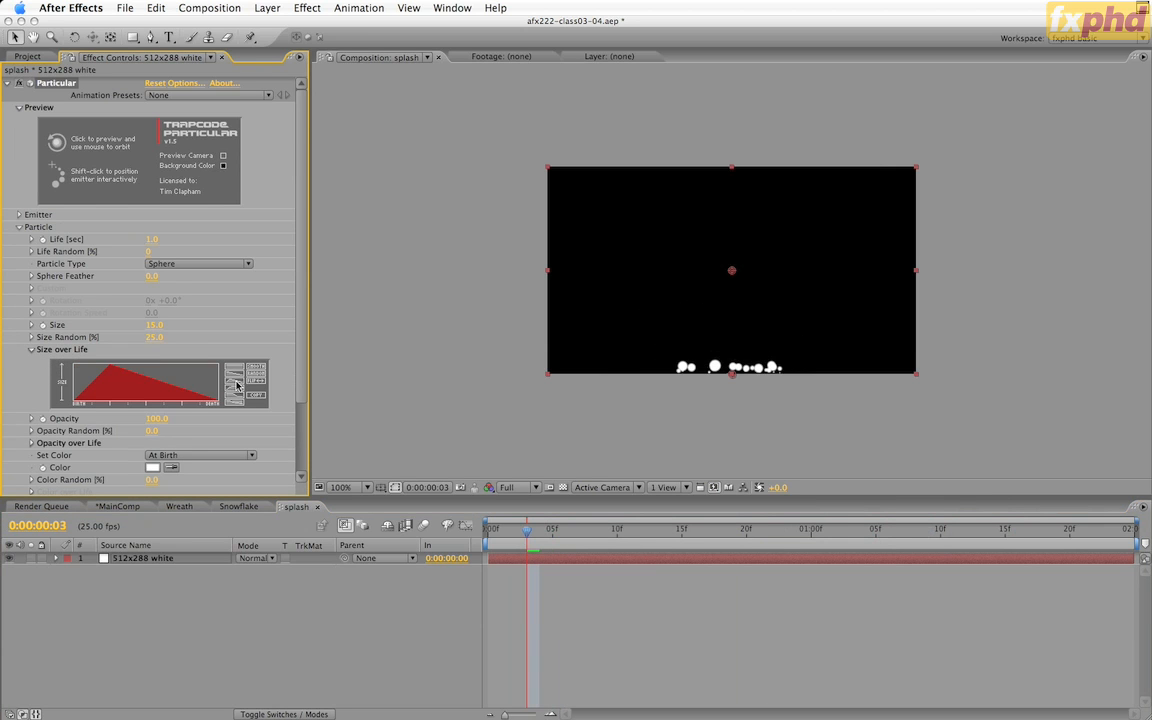
{"action": "left_click_drag", "start_coordinate": [96, 380], "coordinate": [110, 367]}
{"action": "left_click", "coordinate": [500, 533]}
{"action": "key", "text": "space"}
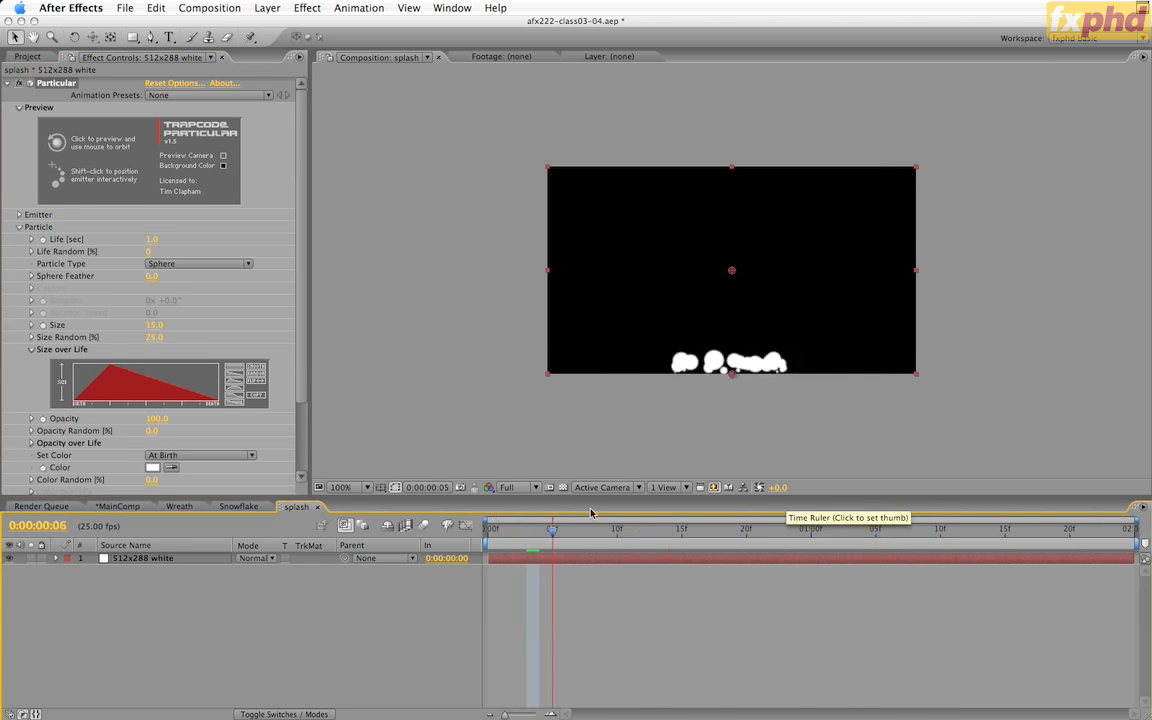
{"action": "left_click", "coordinate": [528, 533]}
{"action": "mouse_move", "coordinate": [528, 533]}
{"action": "left_mouse_down"}
{"action": "mouse_move", "coordinate": [859, 533]}
{"action": "mouse_move", "coordinate": [515, 545]}
{"action": "left_mouse_up"}
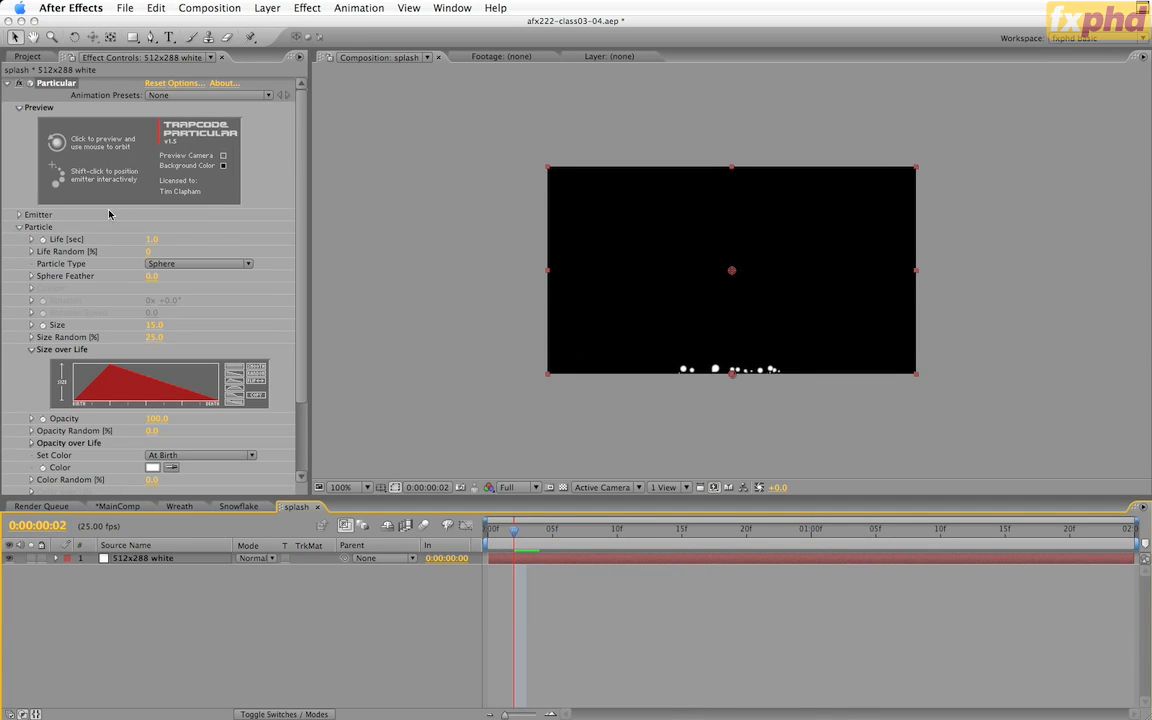
- Set the emitter's Velocity to 250 and scrub the first frames
{"action": "left_click", "coordinate": [18, 215]}
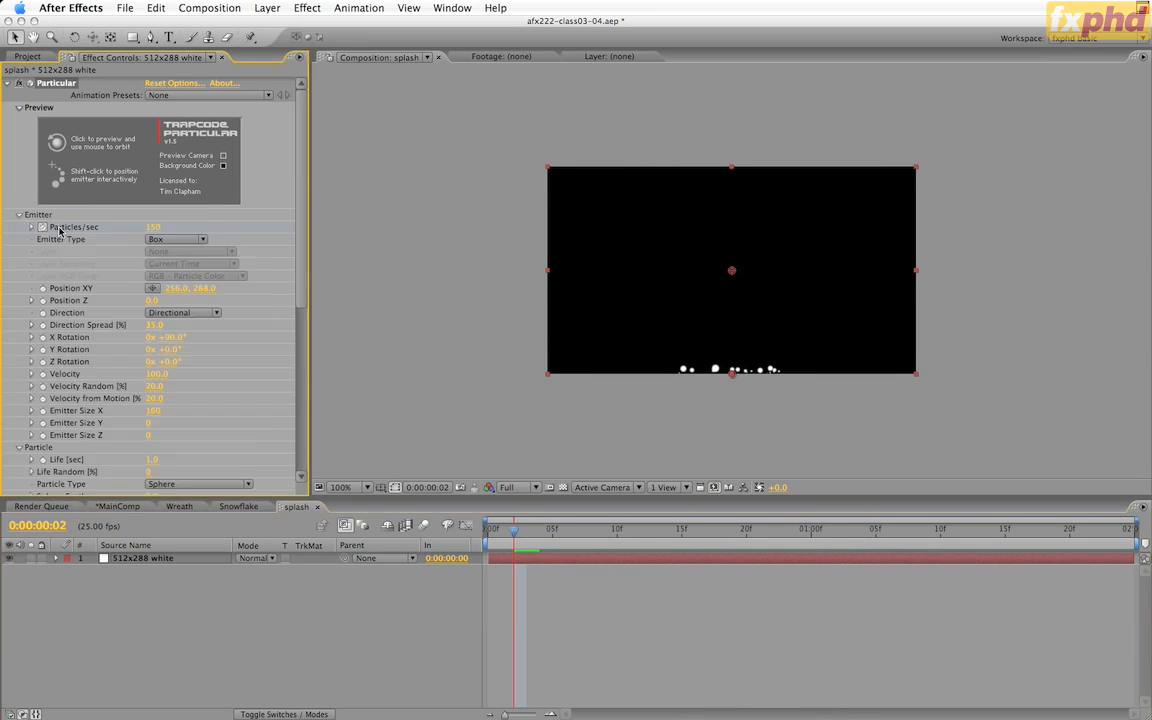
{"action": "left_click", "coordinate": [150, 374]}
{"action": "type", "text": "250"}
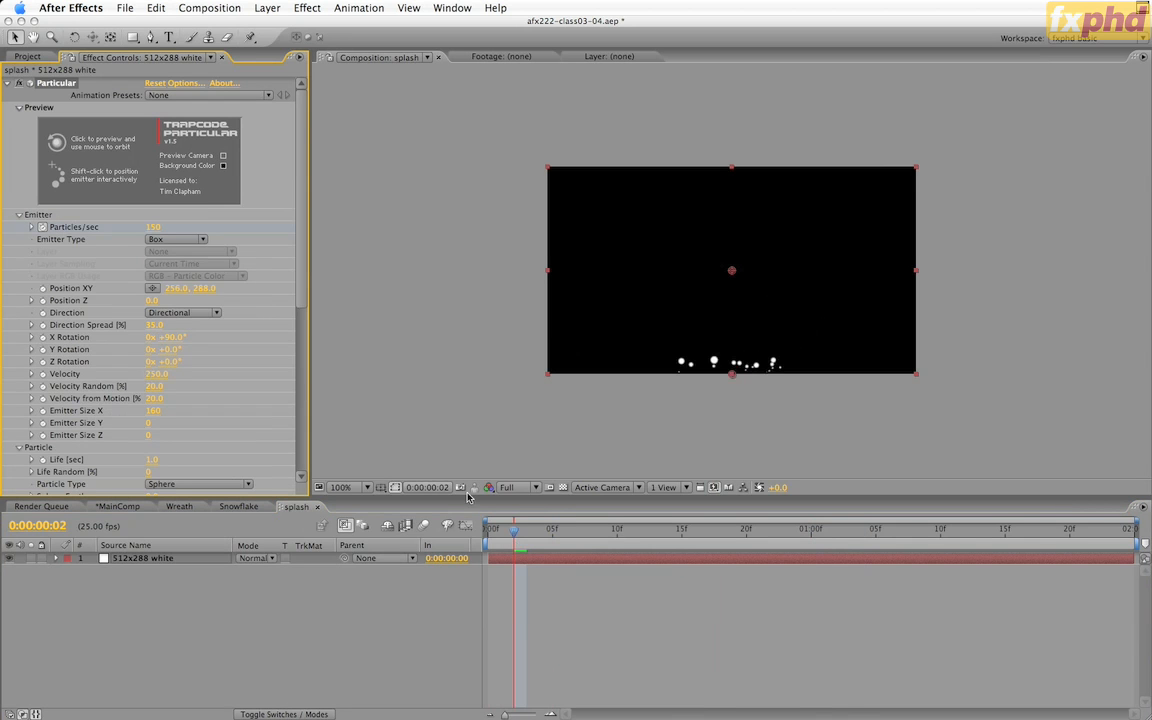
{"action": "left_click_drag", "start_coordinate": [575, 520], "coordinate": [514, 530]}
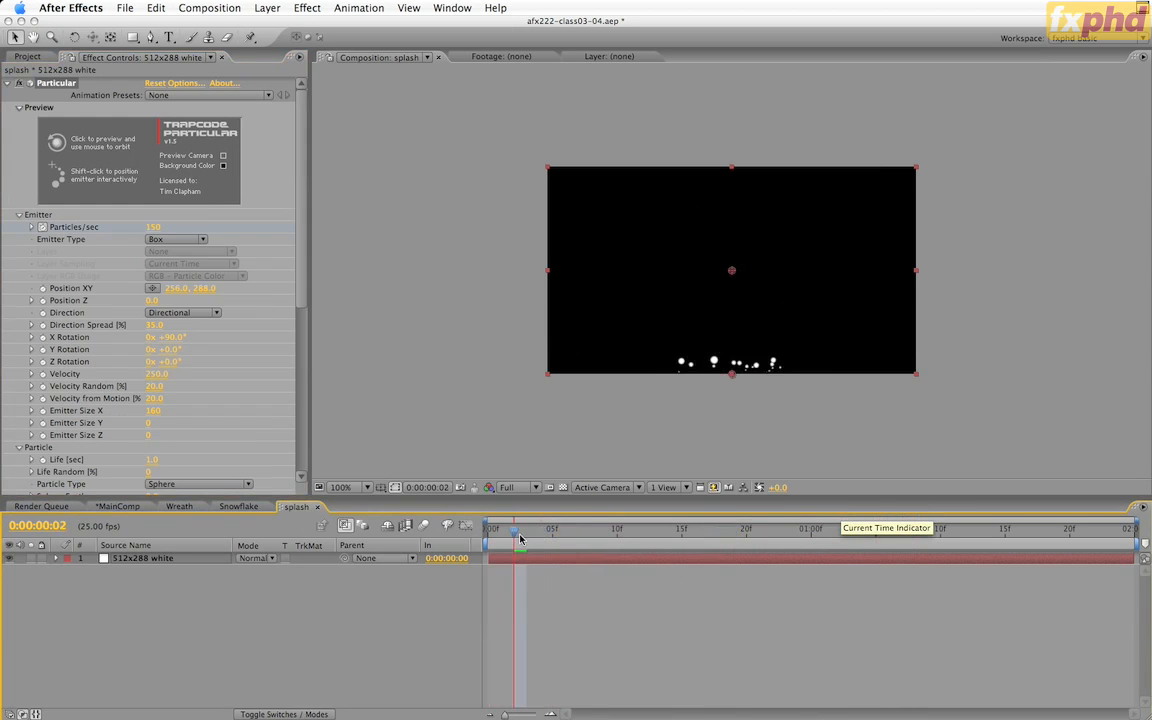
- Apply the linear fade-out preset to Opacity over Life and scrub through the splash to check it
{"action": "scroll", "coordinate": [290, 455], "scroll_direction": "down", "scroll_amount": 5}
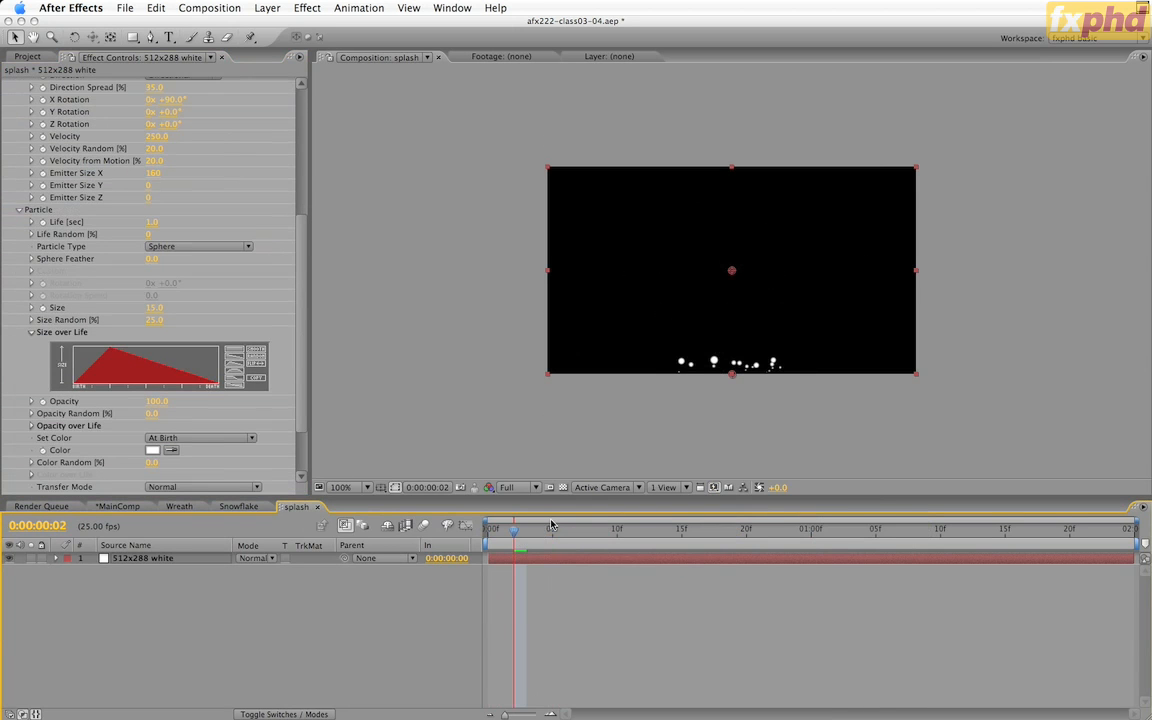
{"action": "left_click_drag", "start_coordinate": [547, 533], "coordinate": [783, 533]}
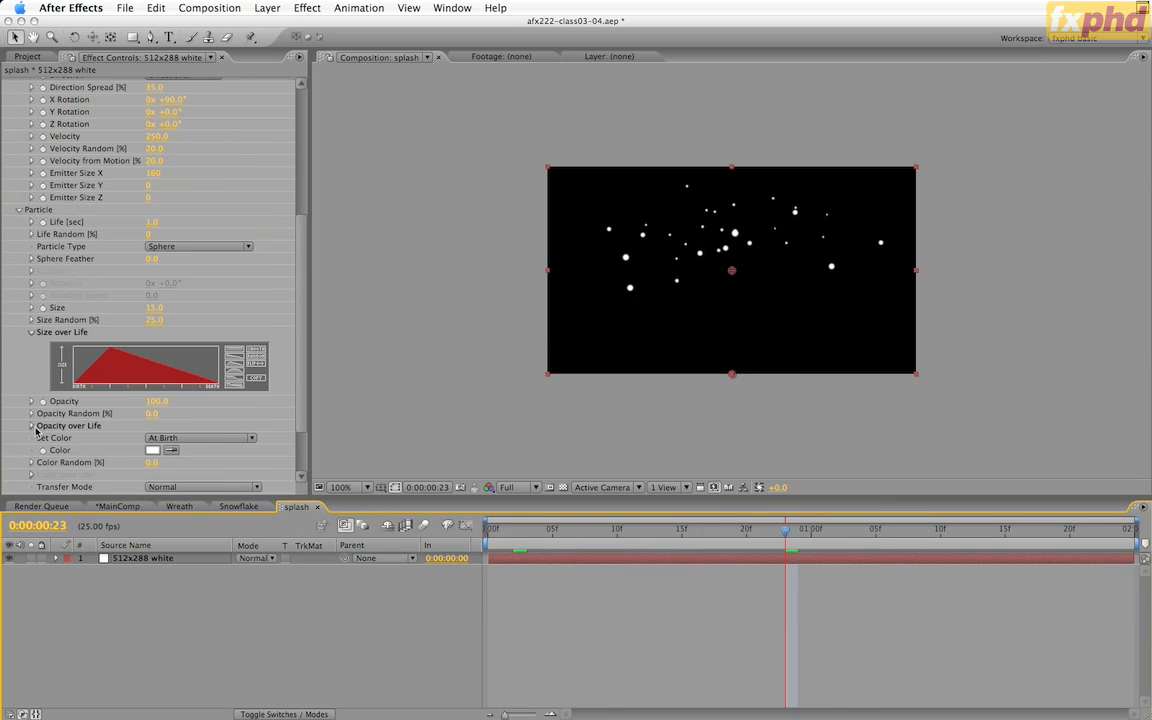
{"action": "left_click", "coordinate": [32, 426]}
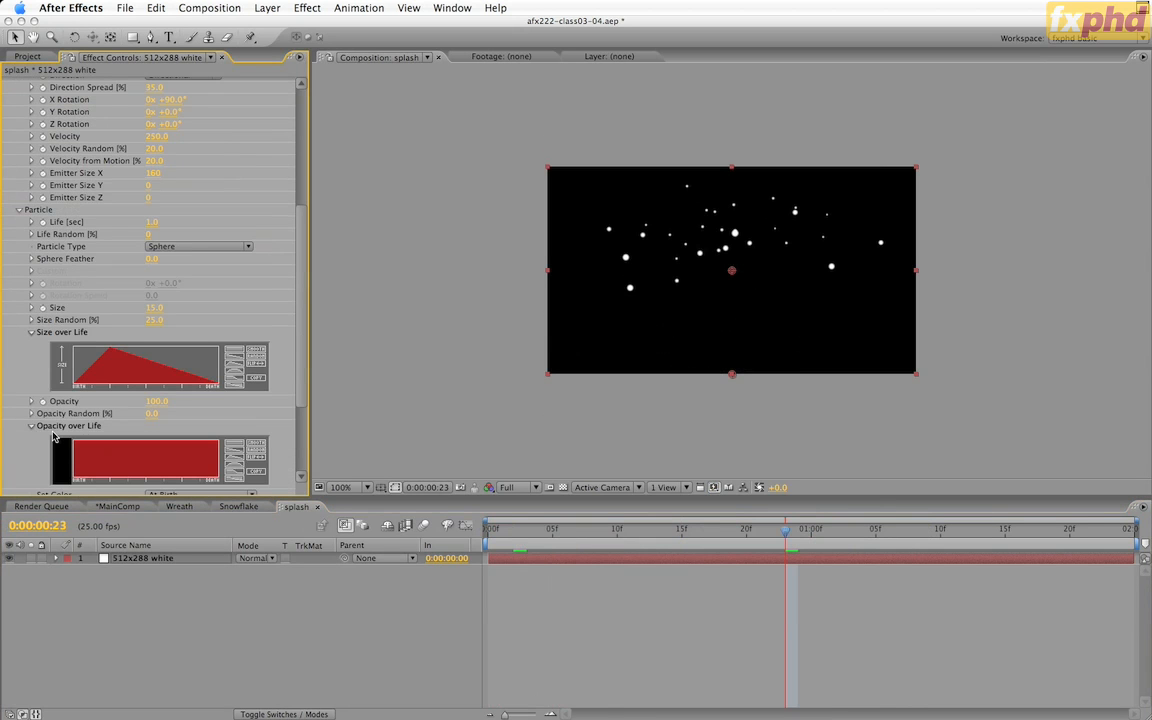
{"action": "left_click", "coordinate": [241, 455]}
{"action": "left_click_drag", "start_coordinate": [507, 540], "coordinate": [773, 540]}
{"action": "left_click_drag", "start_coordinate": [697, 557], "coordinate": [643, 545]}
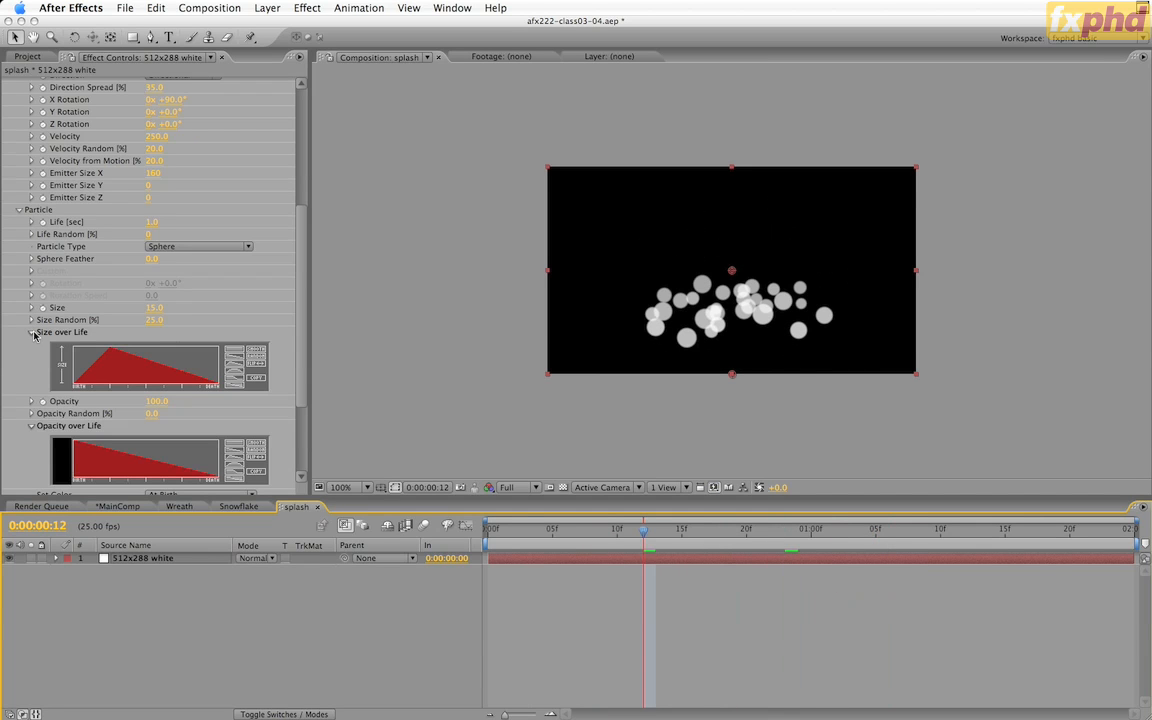
- Set the Physics Gravity to 100 and preview the falling splash
{"action": "left_click", "coordinate": [32, 332]}
{"action": "left_click", "coordinate": [32, 369]}
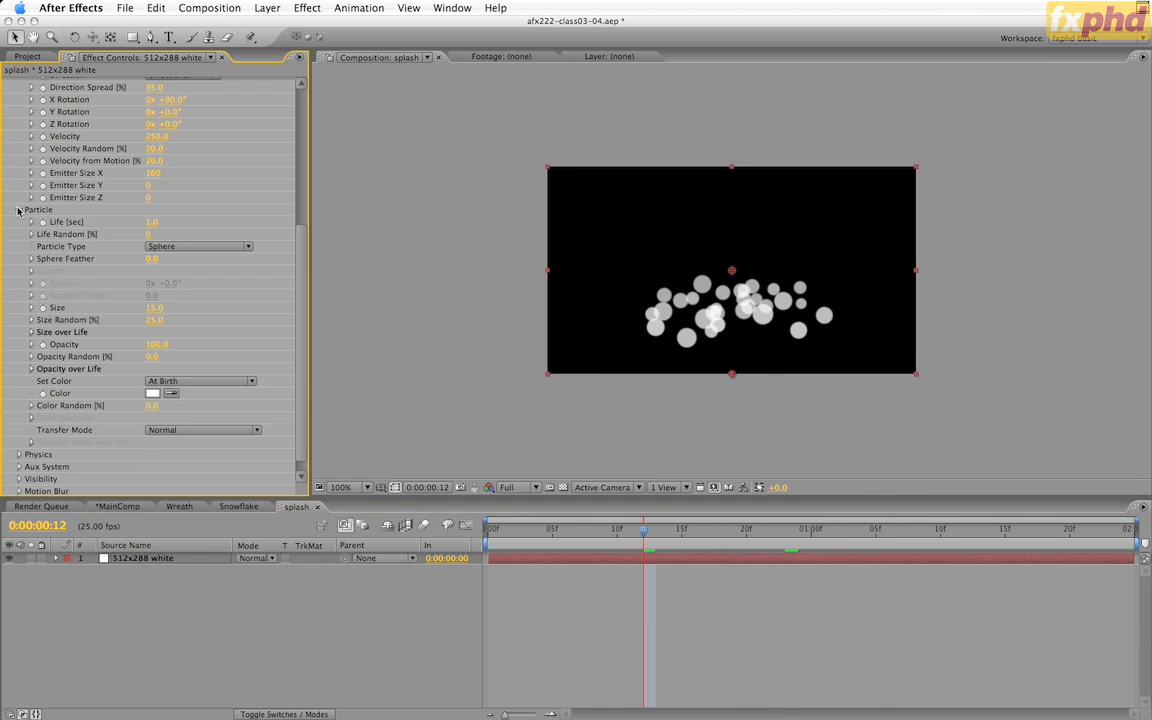
{"action": "left_click", "coordinate": [18, 210]}
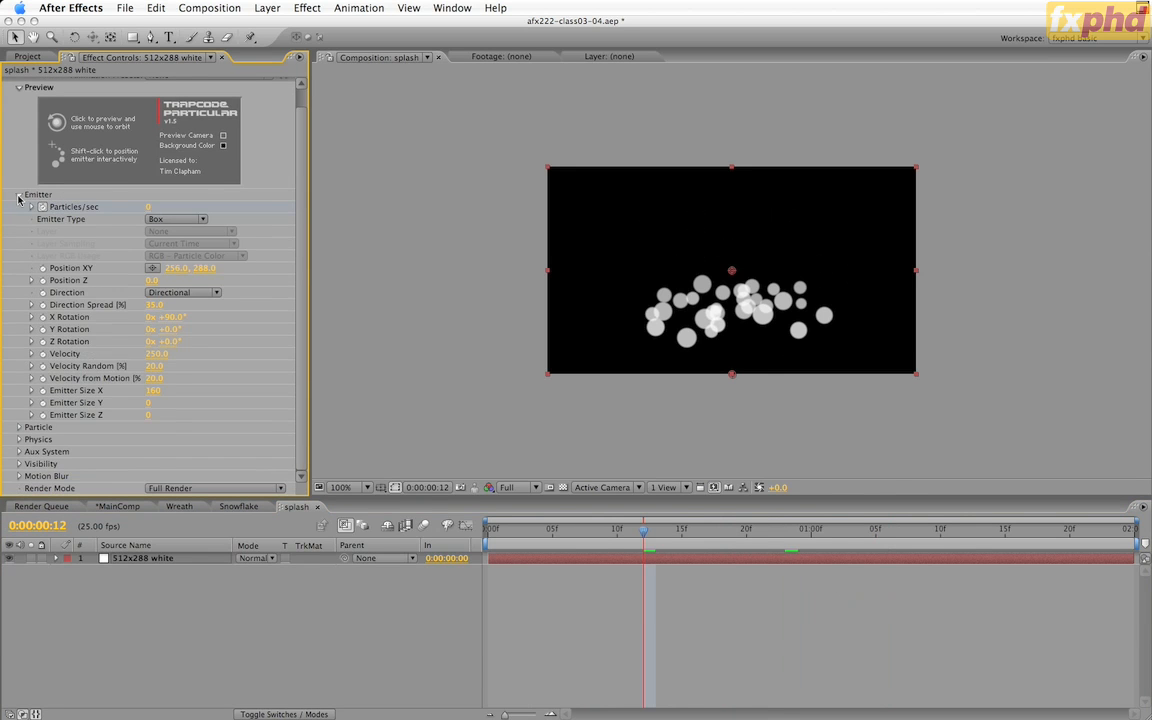
{"action": "left_click", "coordinate": [18, 196]}
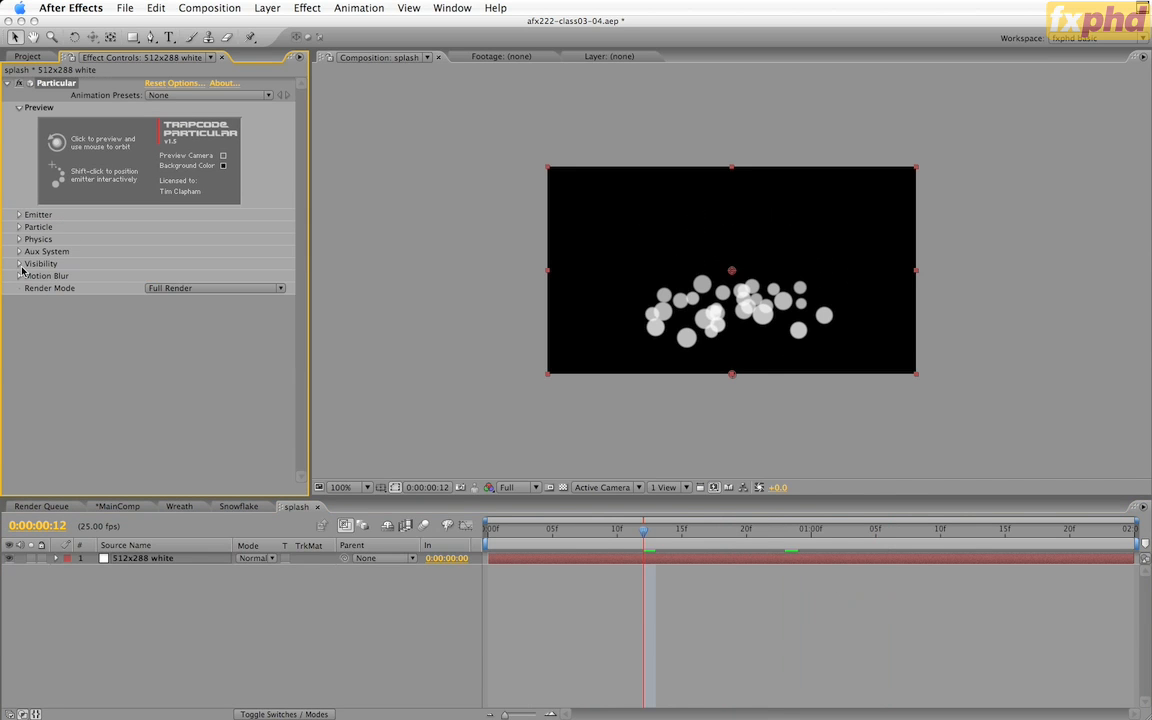
{"action": "left_click", "coordinate": [19, 240]}
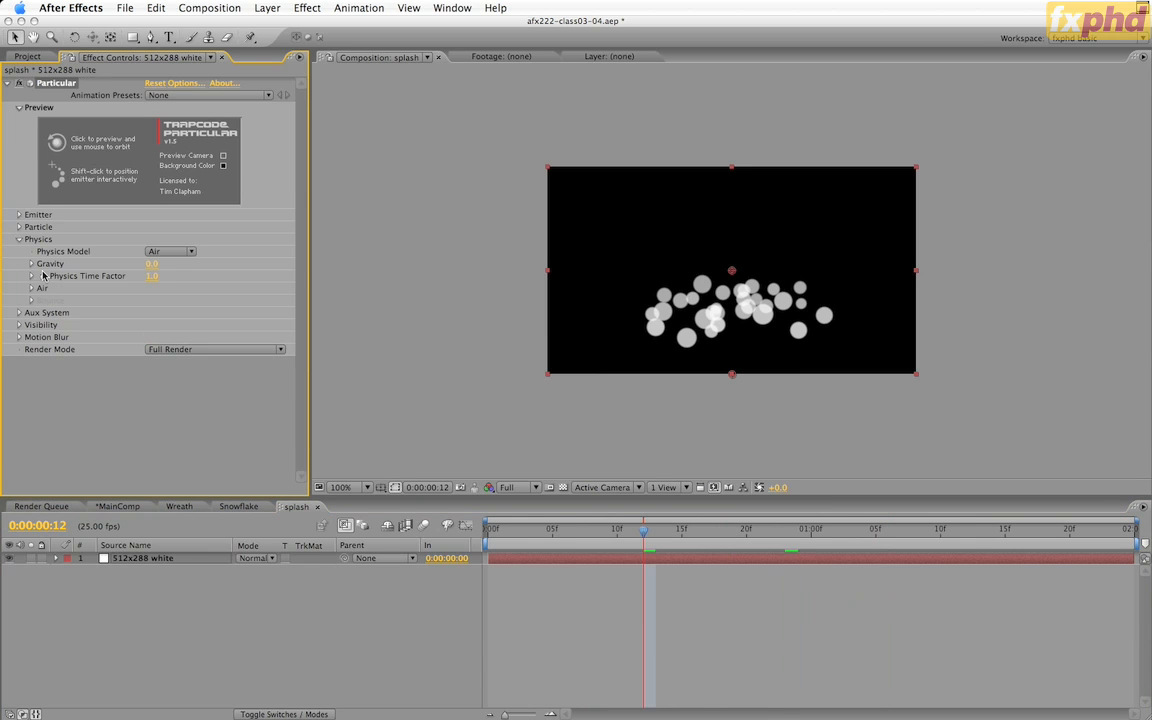
{"action": "left_click", "coordinate": [151, 263]}
{"action": "key", "text": "Return"}
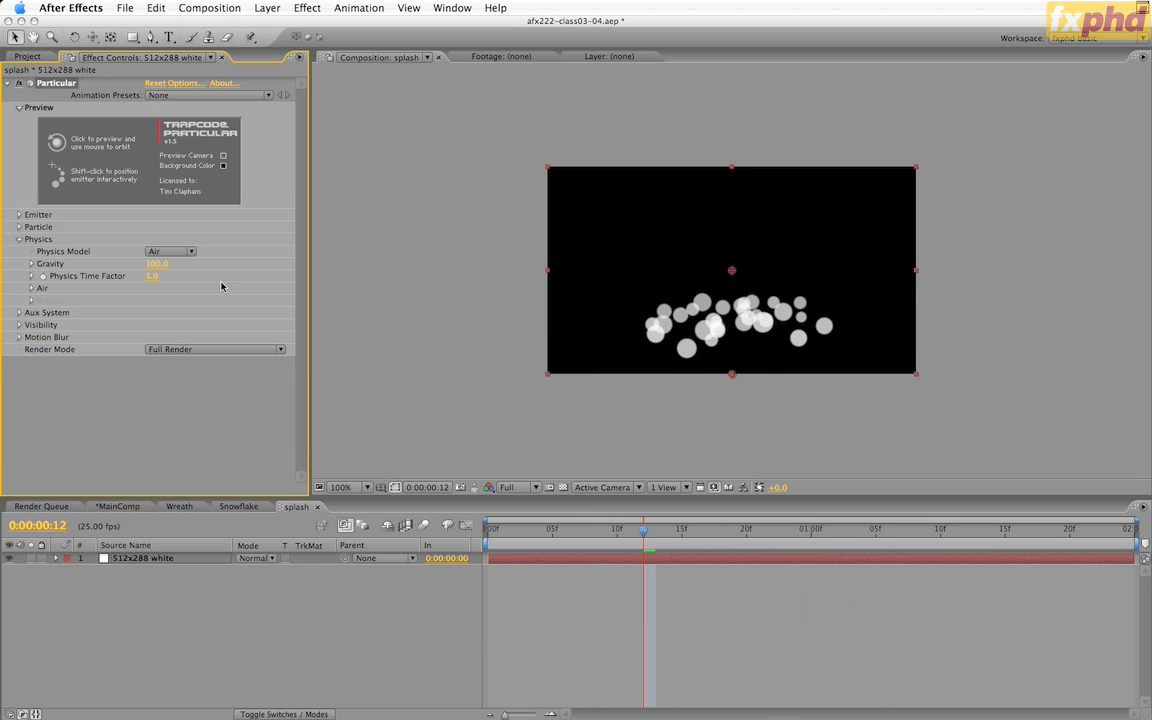
{"action": "key", "text": "space"}
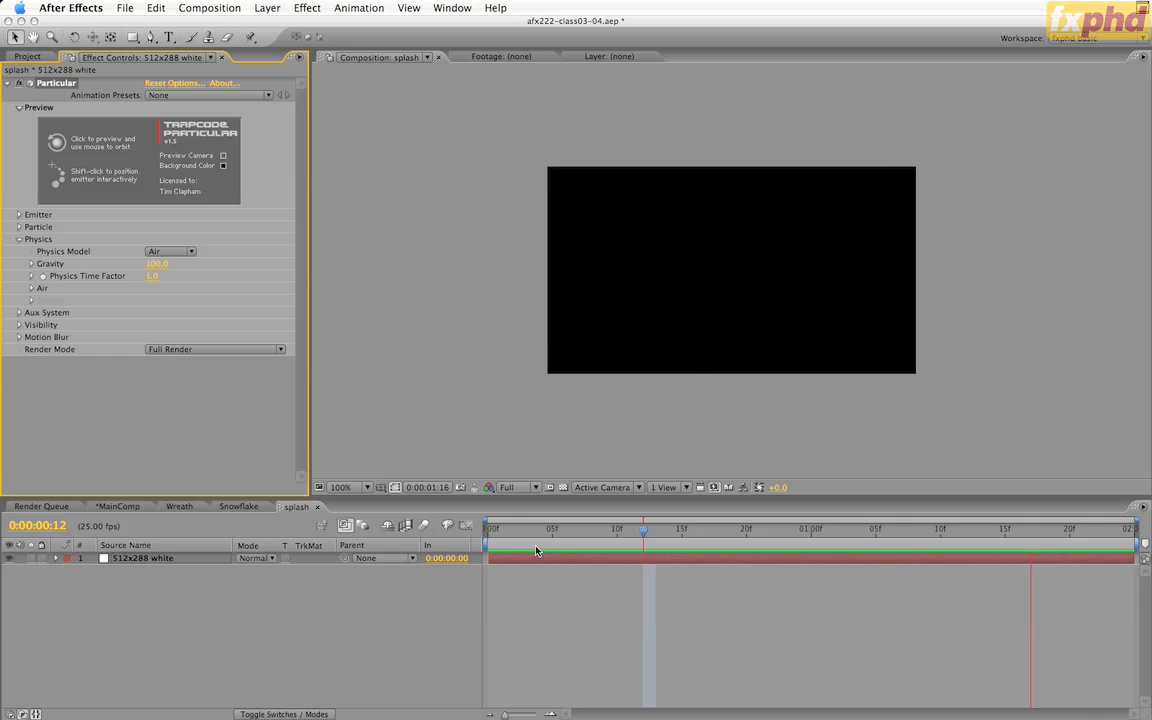
{"action": "key", "text": "space"}
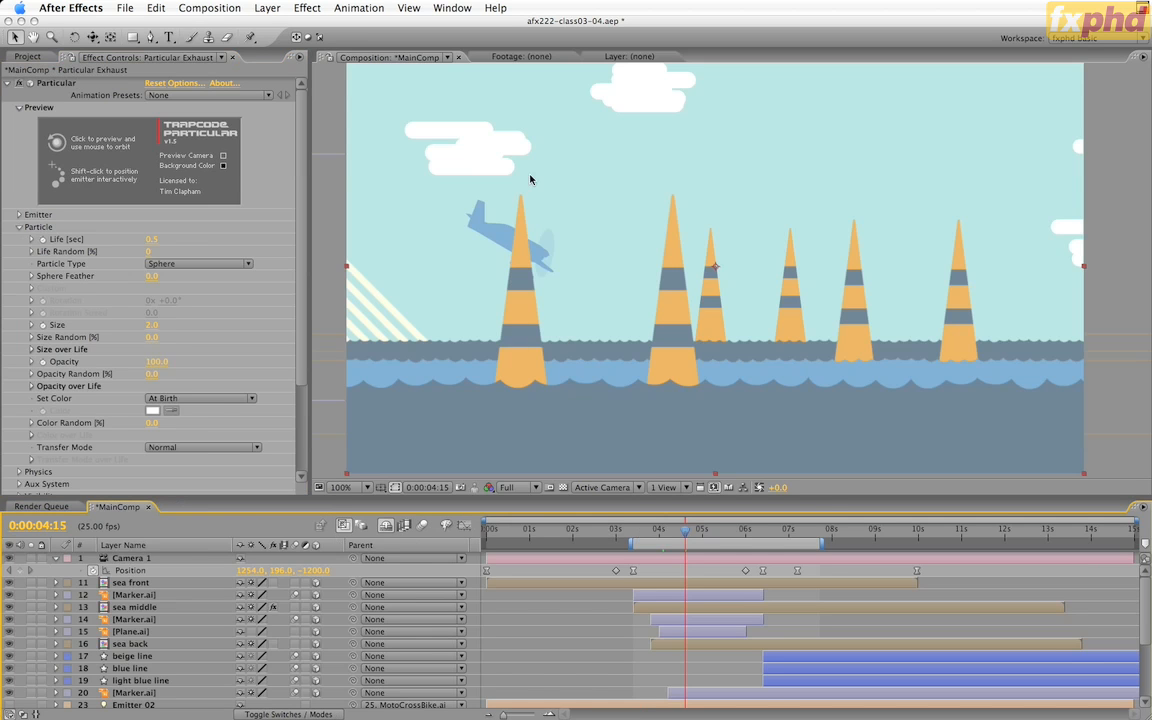
- Add the splash composition to *MainComp just above the sea front layer, starting at 0:00:03:15
{"action": "left_click_drag", "start_coordinate": [636, 529], "coordinate": [643, 531]}
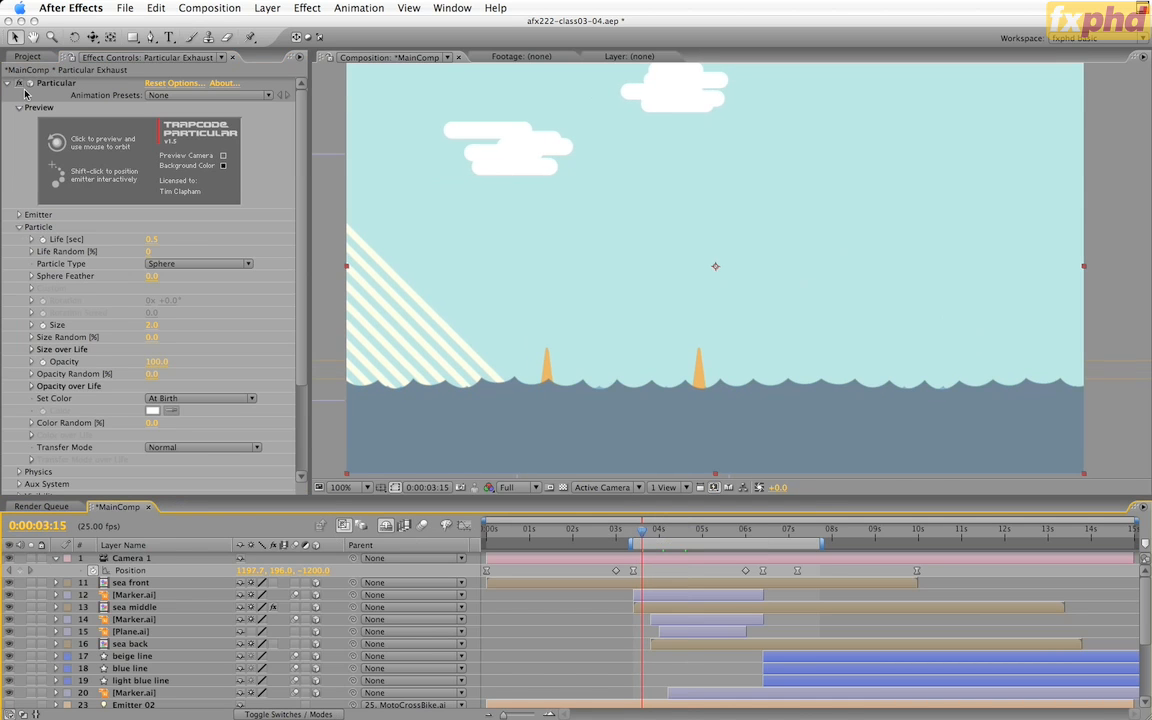
{"action": "left_click", "coordinate": [28, 57]}
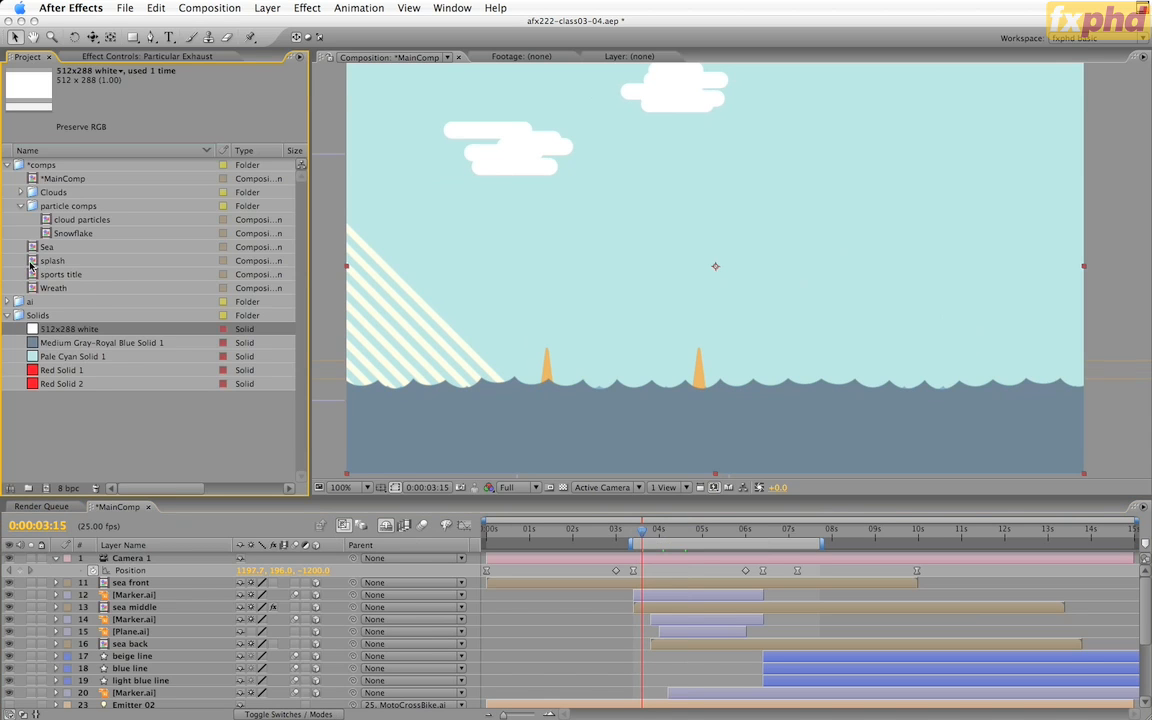
{"action": "left_click_drag", "start_coordinate": [31, 261], "coordinate": [154, 585]}
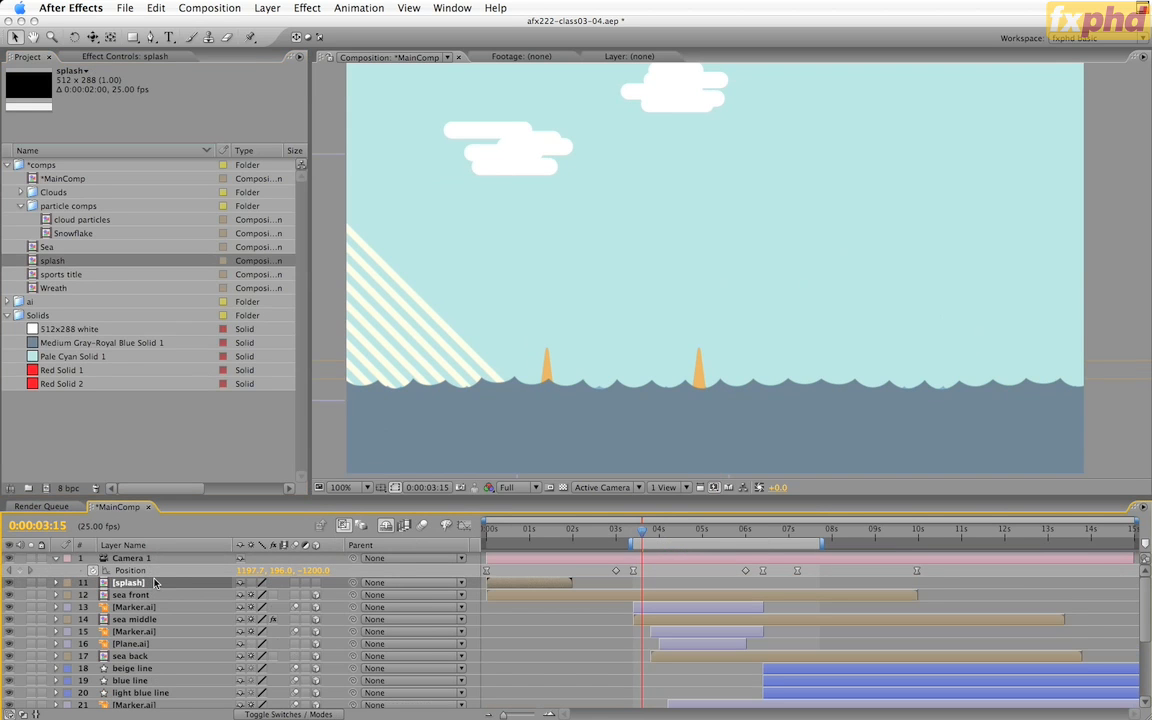
{"action": "key", "text": "bracketleft"}
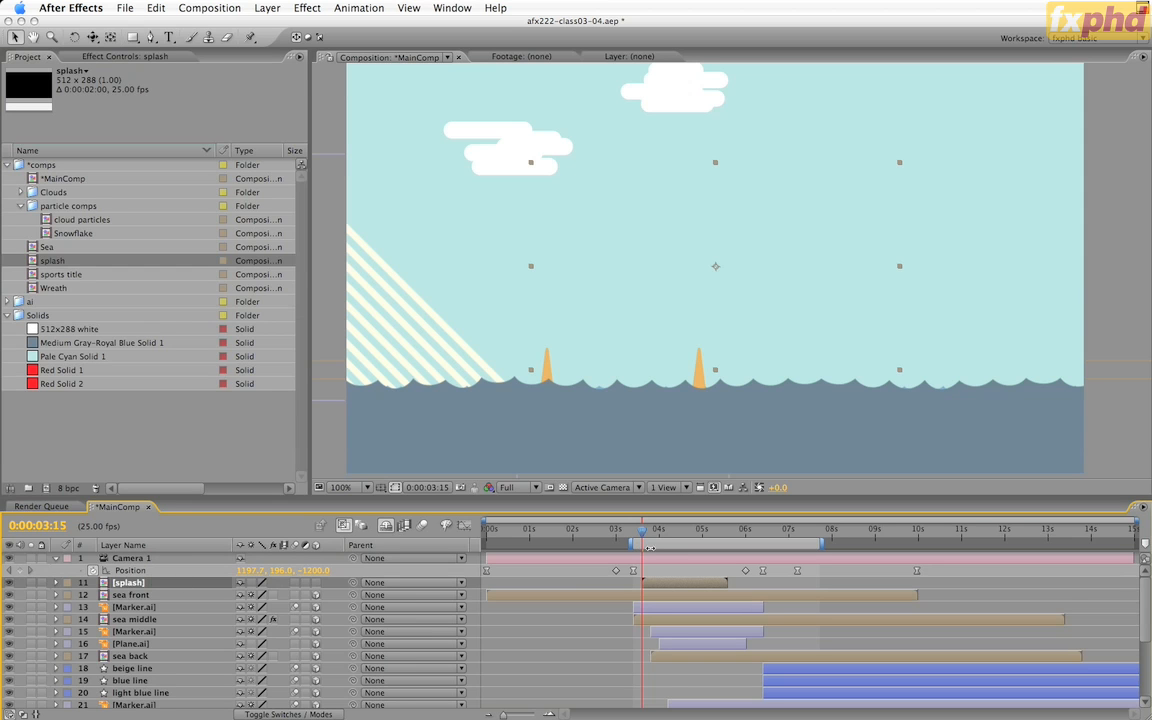
- At 0:00:03:20, make the splash layer 3D and move it along its X axis to line up with the left marker cone
{"action": "mouse_move", "coordinate": [641, 533]}
{"action": "left_mouse_down"}
{"action": "mouse_move", "coordinate": [672, 533]}
{"action": "mouse_move", "coordinate": [651, 533]}
{"action": "left_mouse_up"}
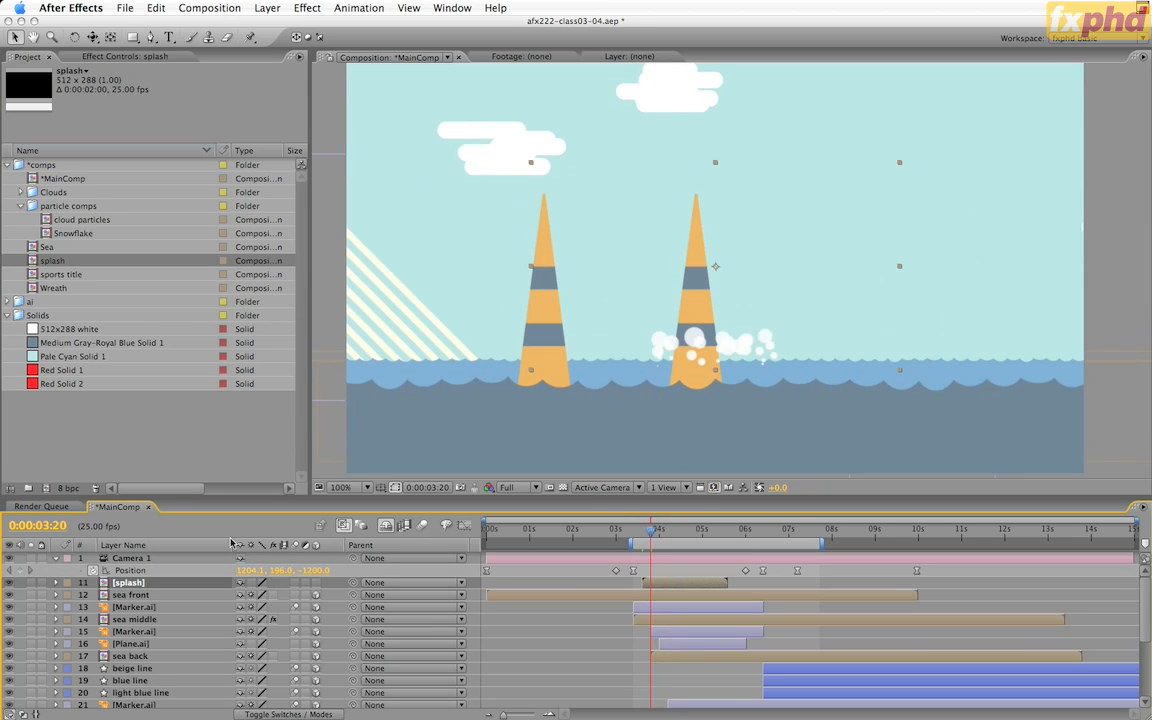
{"action": "left_click", "coordinate": [316, 584]}
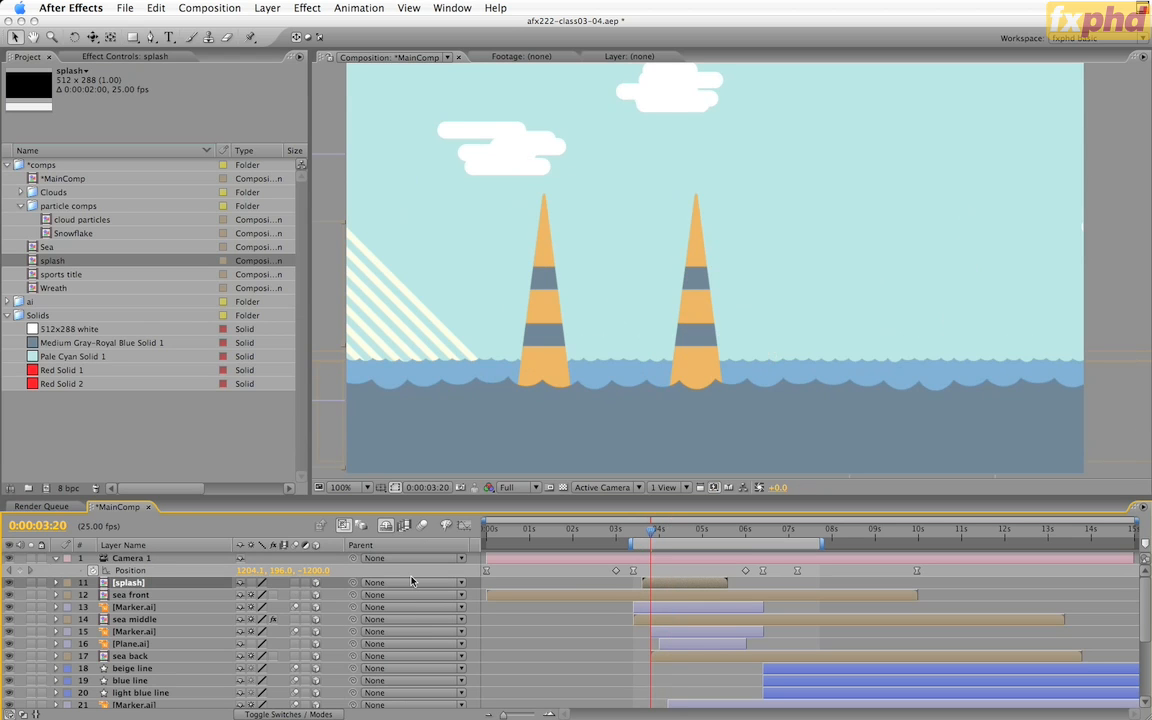
{"action": "key", "text": "comma"}
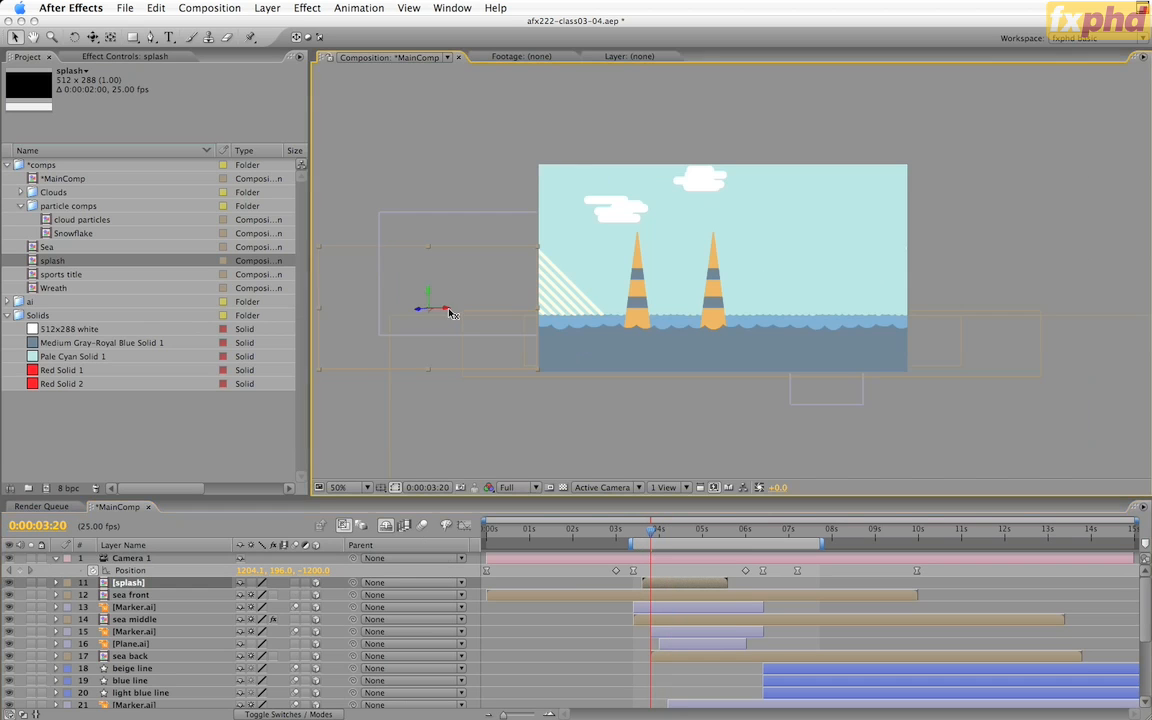
{"action": "left_click_drag", "start_coordinate": [436, 310], "coordinate": [627, 313]}
{"action": "key", "text": "period"}
{"action": "key", "text": "period"}
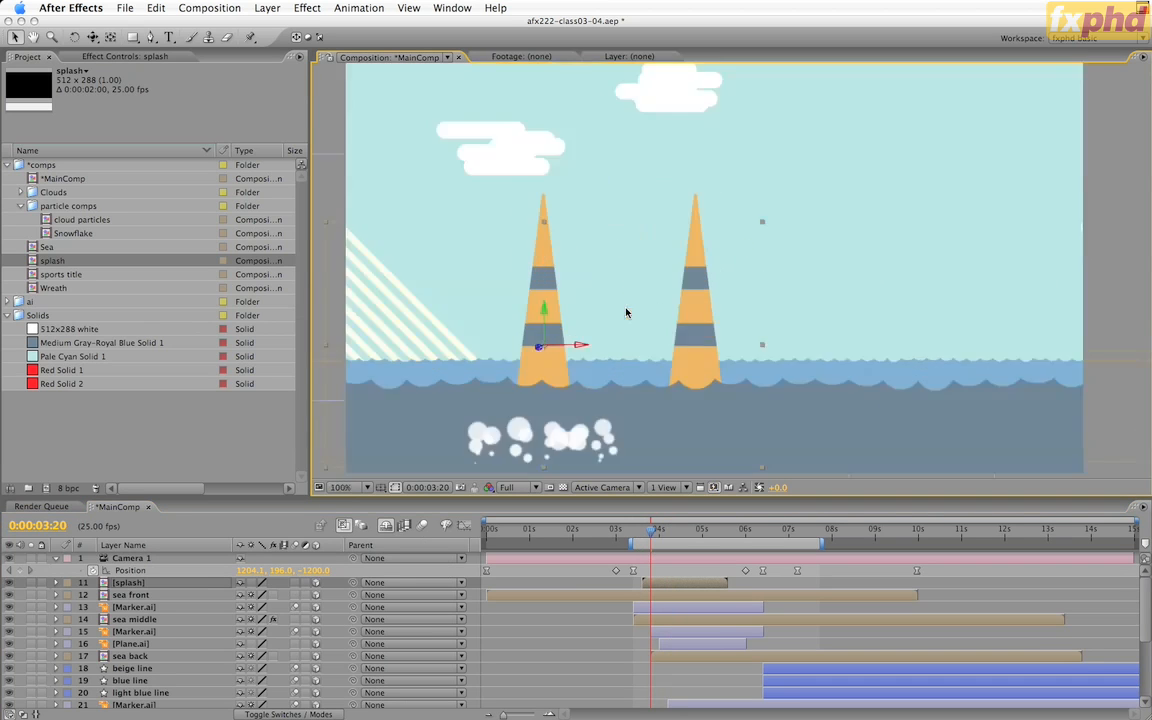
- Move the splash layer's anchor point down to the middle of the layer's bottom edge
{"action": "key", "text": "h"}
{"action": "left_click_drag", "start_coordinate": [447, 365], "coordinate": [703, 399]}
{"action": "key", "text": "v"}
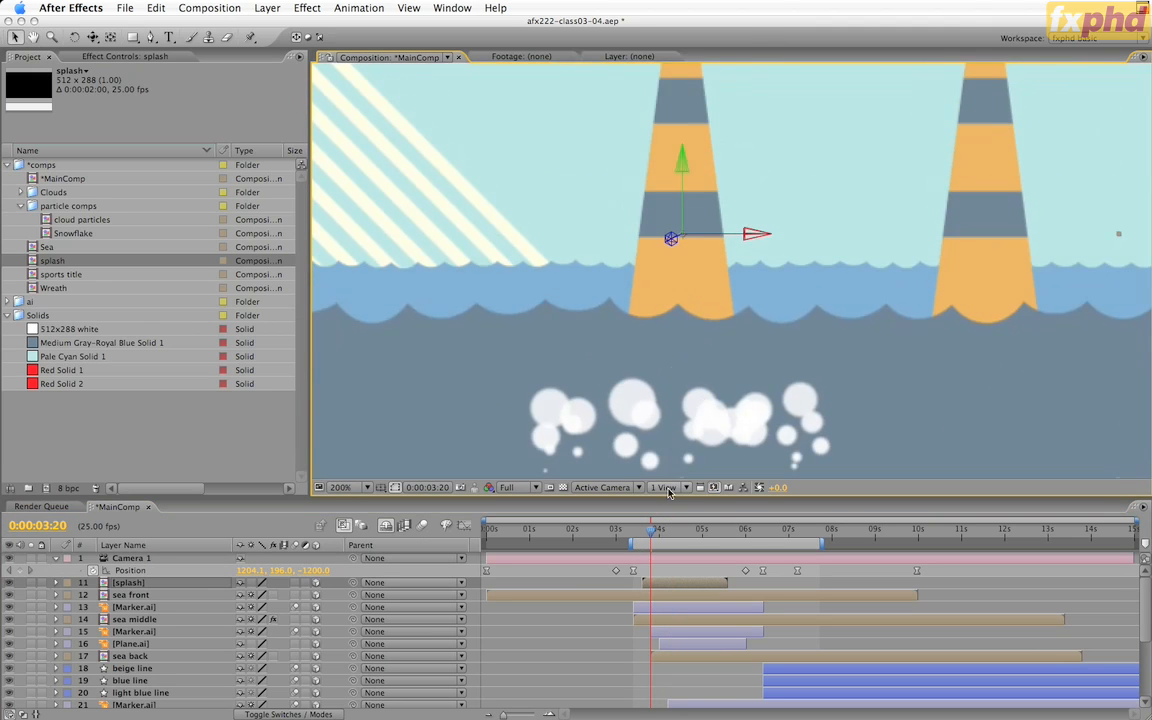
{"action": "scroll", "coordinate": [640, 113], "scroll_direction": "down", "scroll_amount": 1}
{"action": "key", "text": "y"}
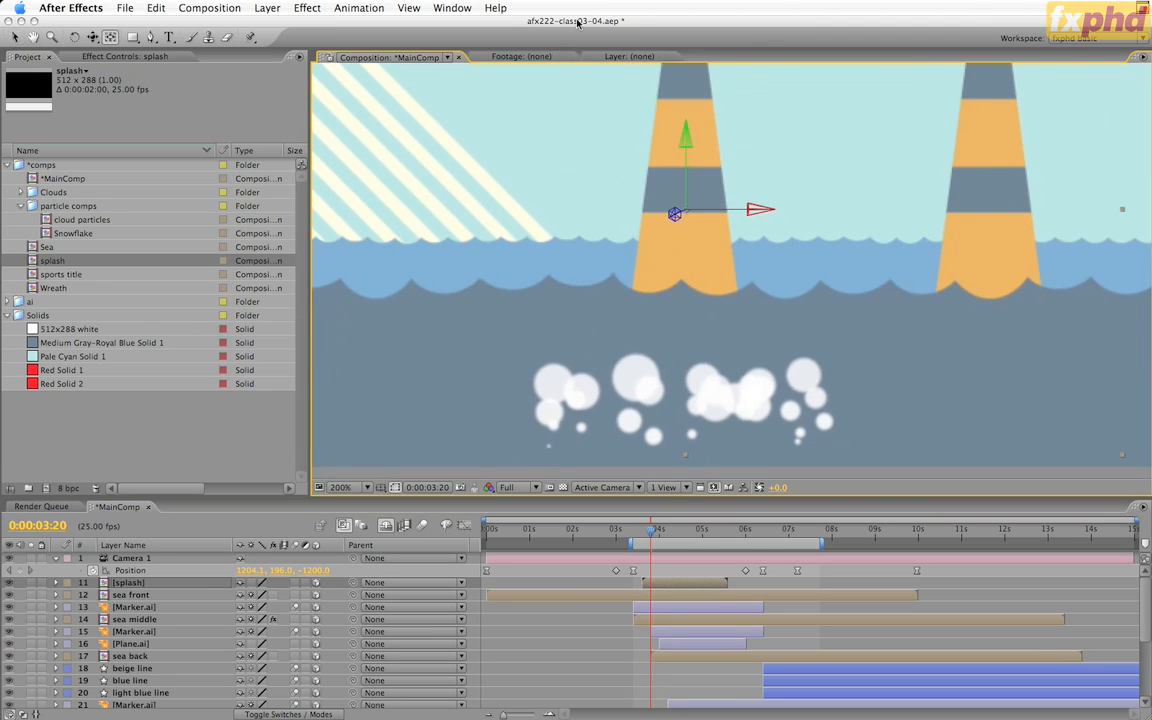
{"action": "left_click_drag", "start_coordinate": [688, 218], "coordinate": [690, 457]}
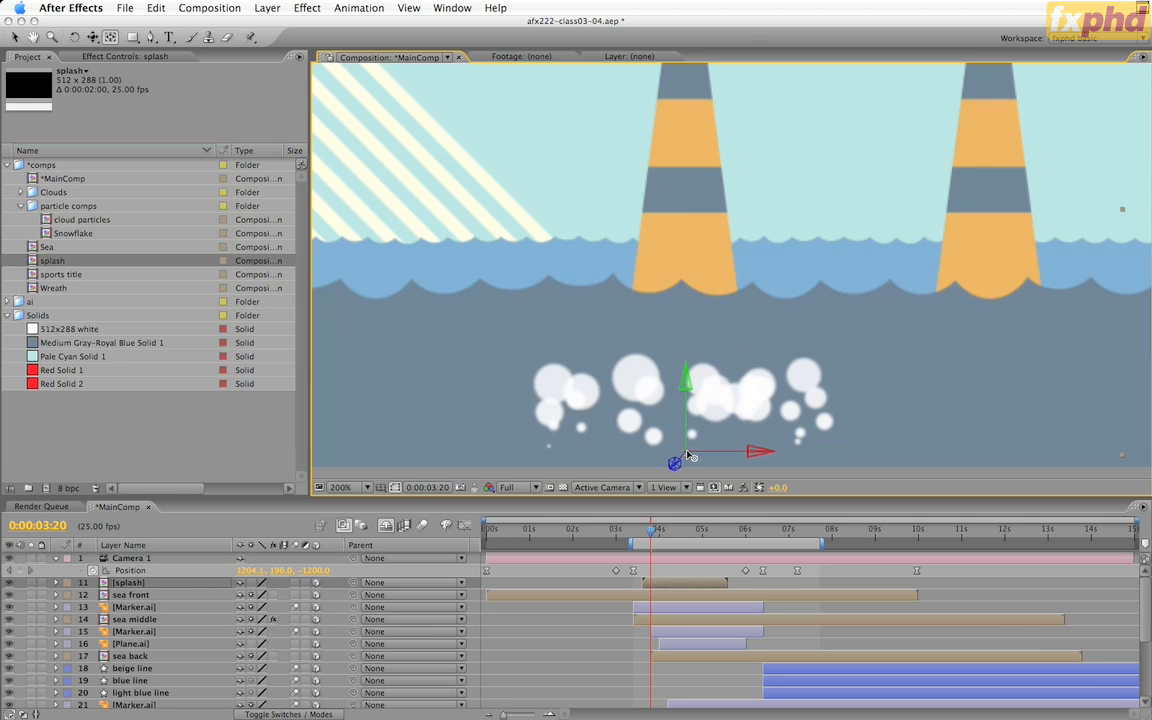
- Raise the splash layer along its Y axis to the waterline at the base of the left marker cone and check the placement
{"action": "key", "text": "v"}
{"action": "left_click_drag", "start_coordinate": [688, 385], "coordinate": [688, 252]}
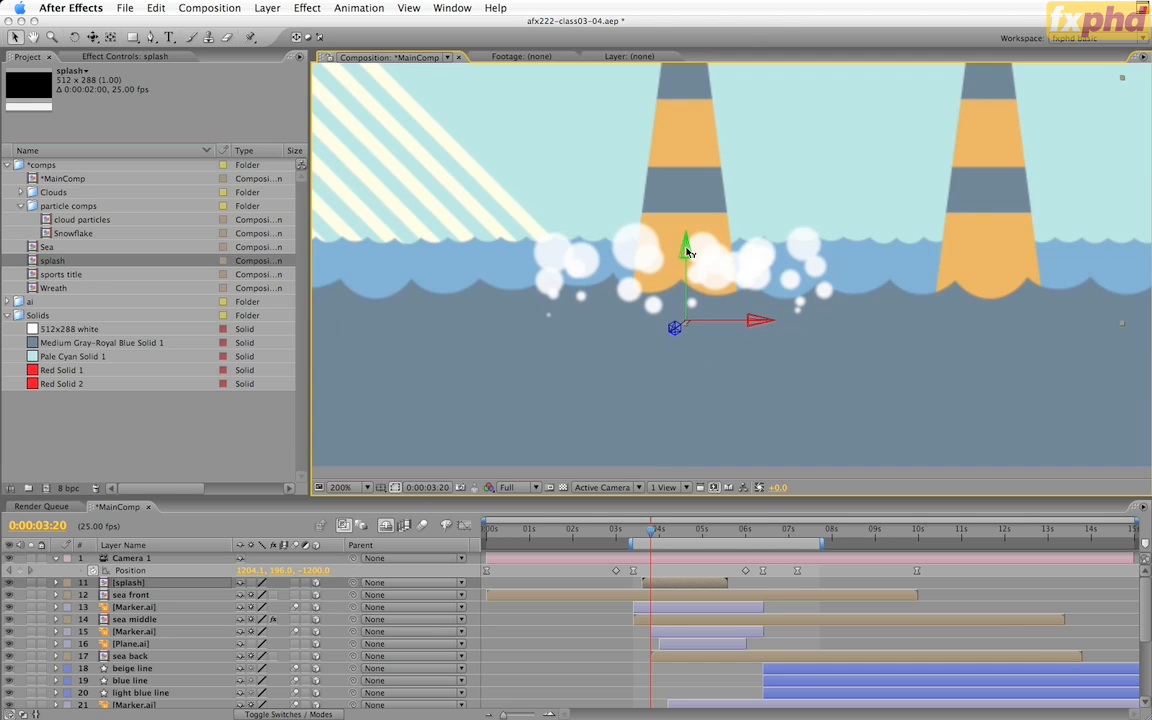
{"action": "scroll", "coordinate": [688, 252], "scroll_direction": "down", "scroll_amount": 2}
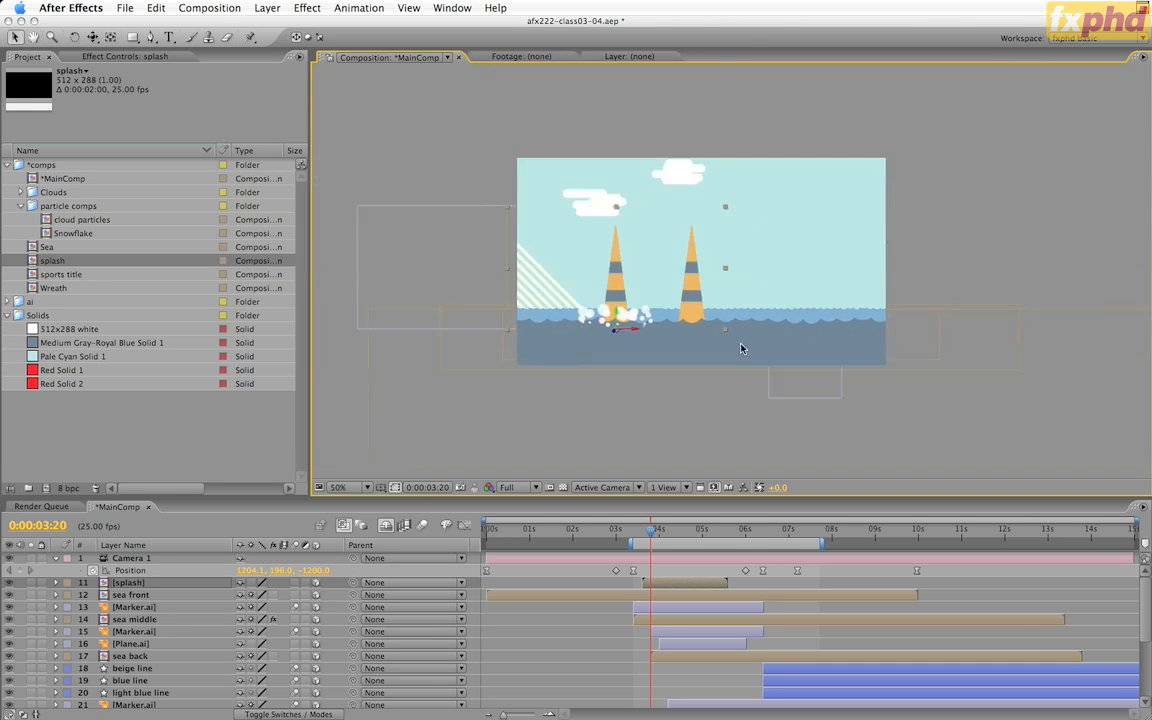
{"action": "scroll", "coordinate": [741, 348], "scroll_direction": "up", "scroll_amount": 2}
{"action": "key", "text": "Page_Down"}
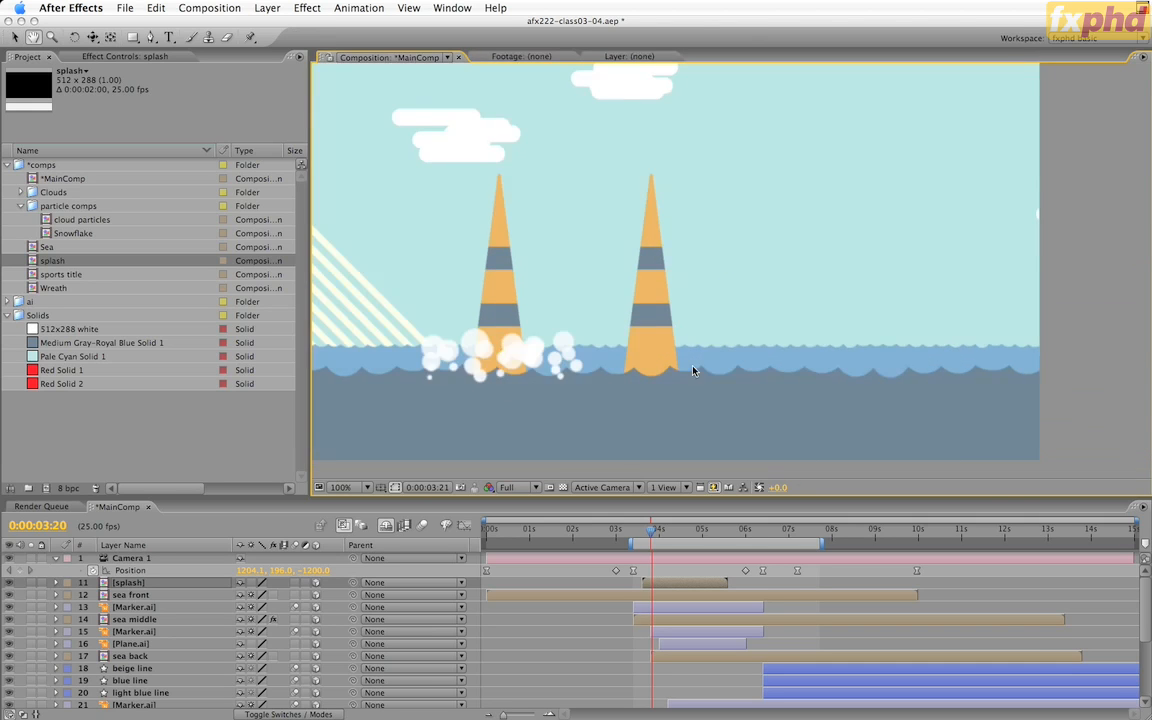
{"action": "key", "text": "h"}
{"action": "left_click_drag", "start_coordinate": [555, 348], "coordinate": [606, 365]}
{"action": "key", "text": "v"}
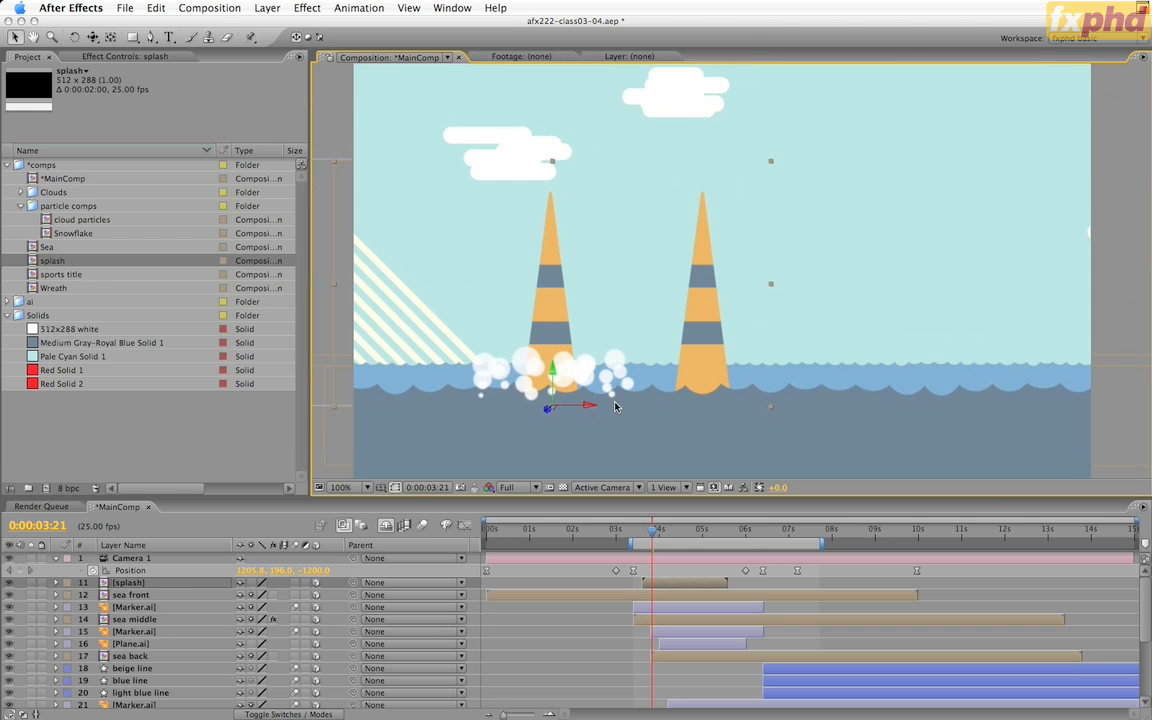
- Scale the splash layer to 65% on all axes
{"action": "key", "text": "s"}
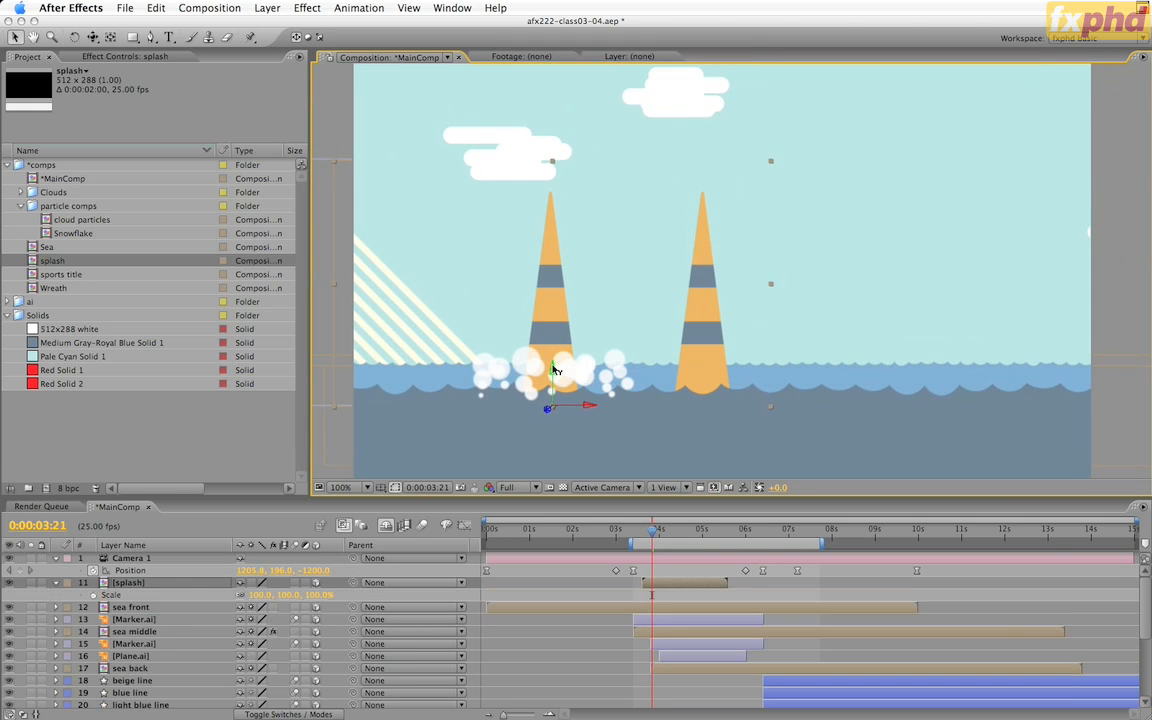
{"action": "left_click", "coordinate": [259, 595]}
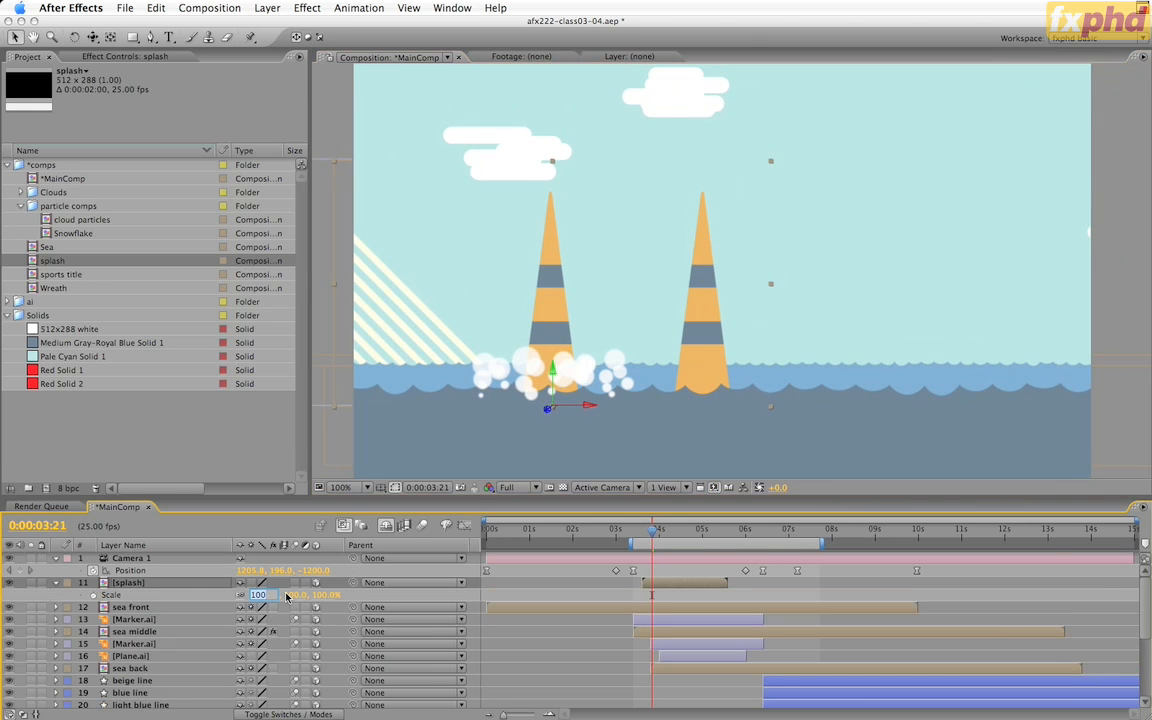
{"action": "type", "text": "65"}
{"action": "key", "text": "Return"}
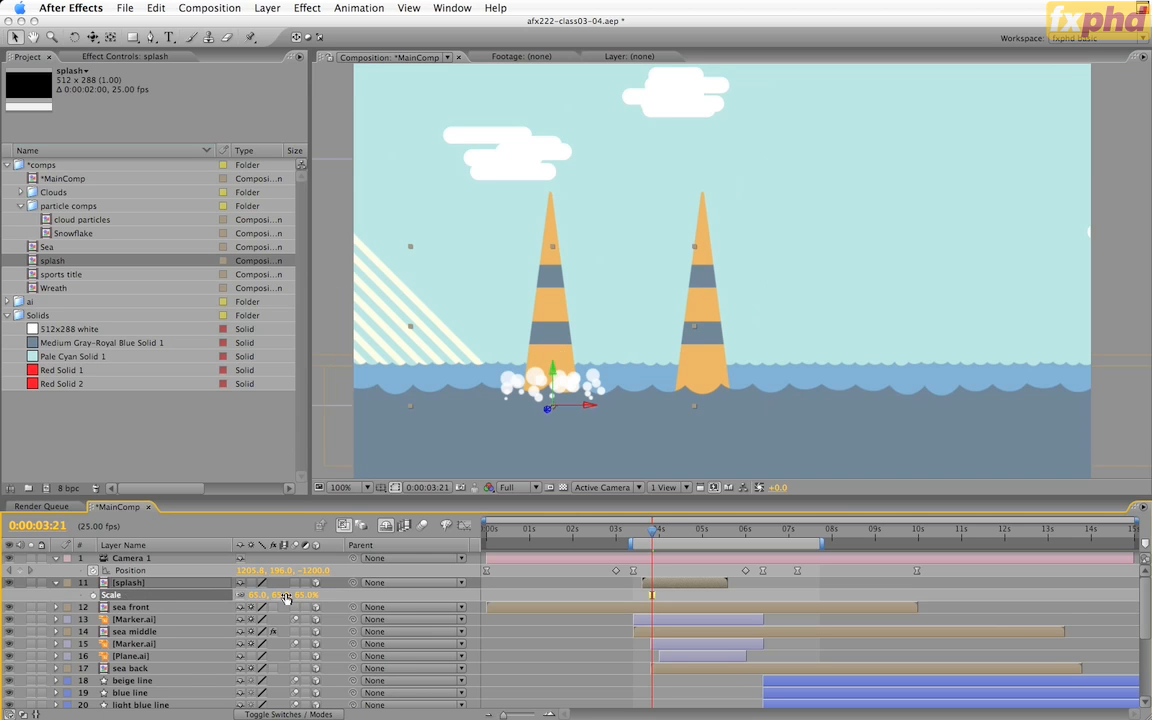
- Apply a Fill effect to the splash layer, sample its color from the dark blue-grey front sea, and preview the work area
{"action": "left_click", "coordinate": [312, 8]}
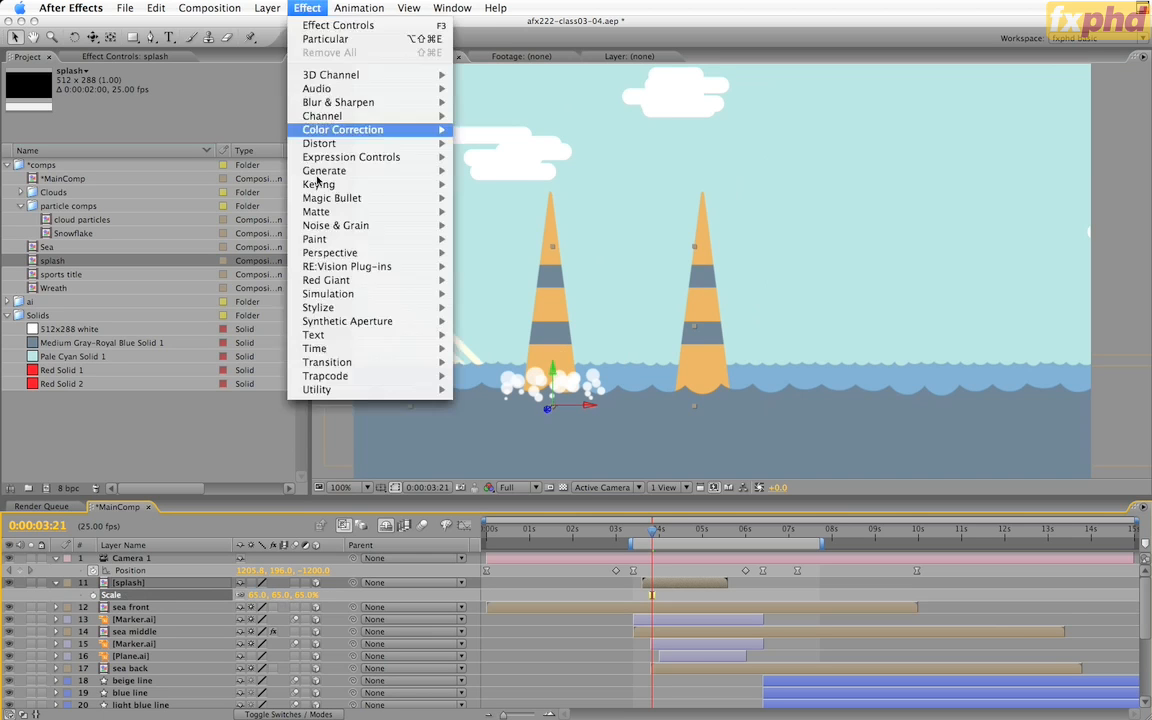
{"action": "mouse_move", "coordinate": [430, 171]}
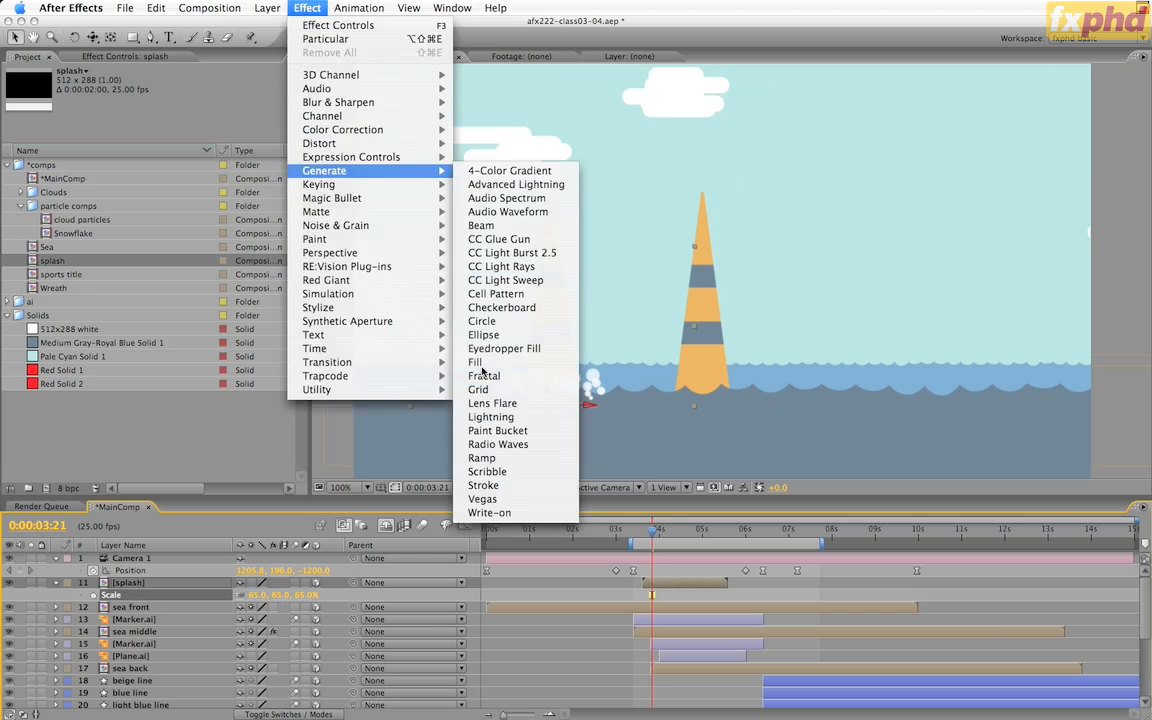
{"action": "left_click", "coordinate": [475, 362]}
{"action": "left_click", "coordinate": [178, 130]}
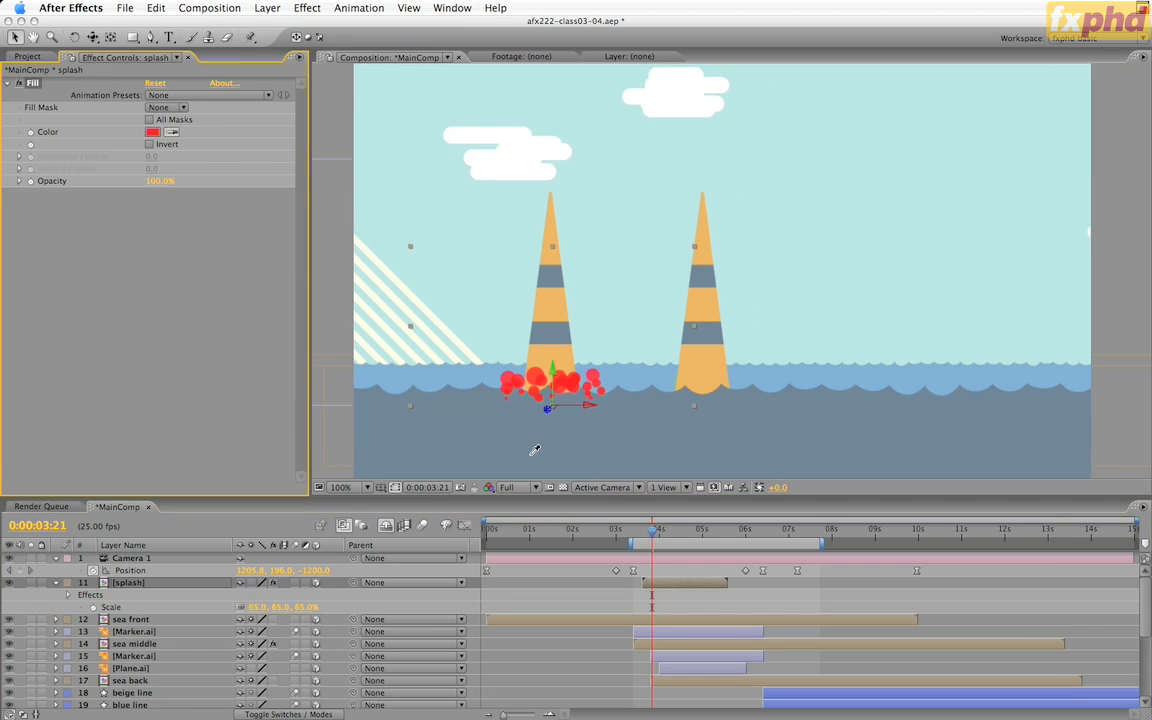
{"action": "left_click", "coordinate": [522, 433]}
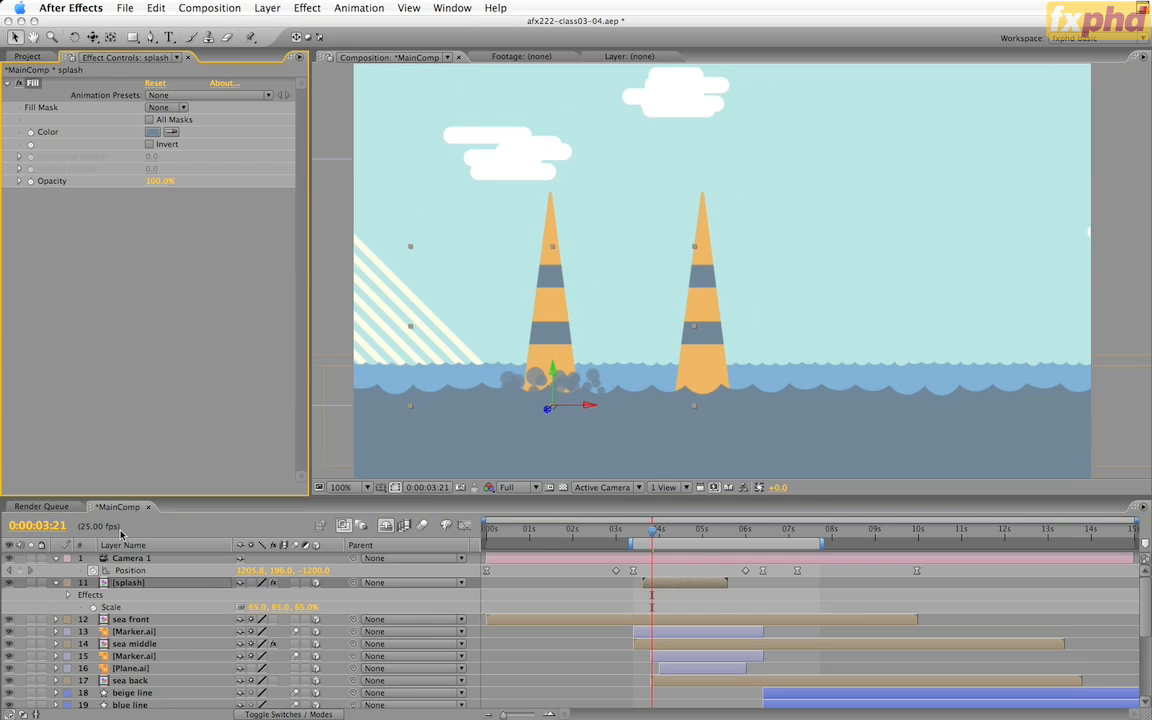
{"action": "key", "text": "KP_0"}
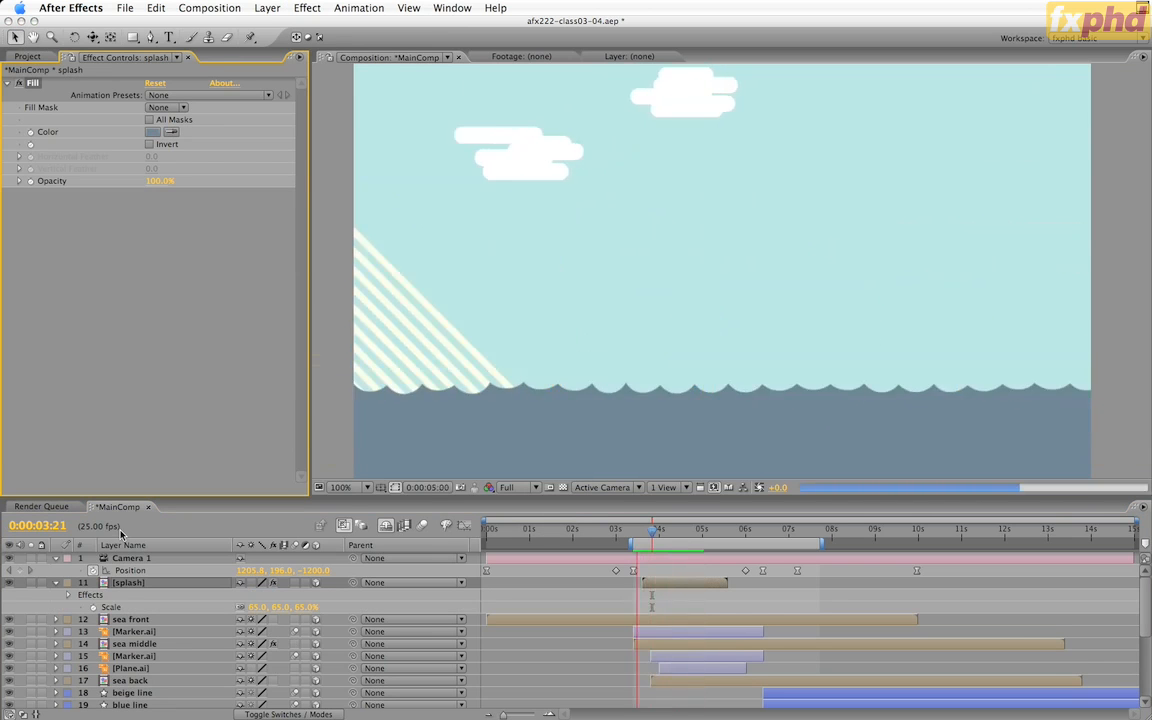
- In the splash composition, reshape Particular's Opacity over Life curve to stay fully opaque from birth and fade out only near death
{"action": "left_click", "coordinate": [157, 586]}
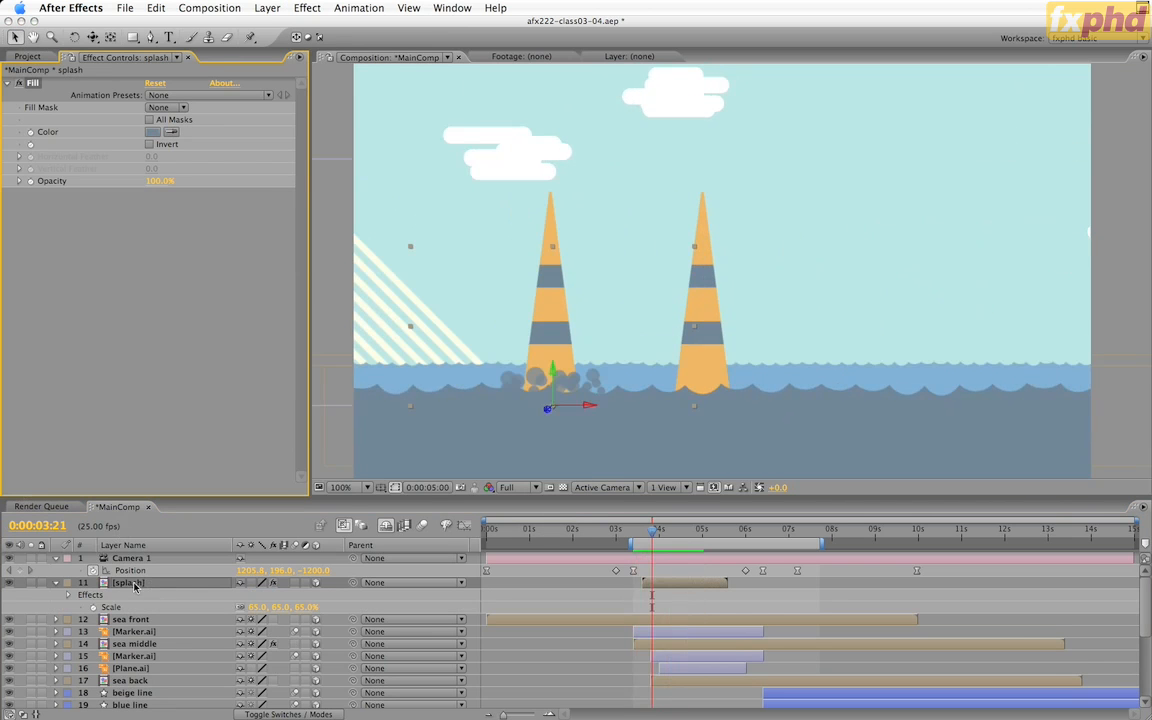
{"action": "double_click", "coordinate": [134, 587]}
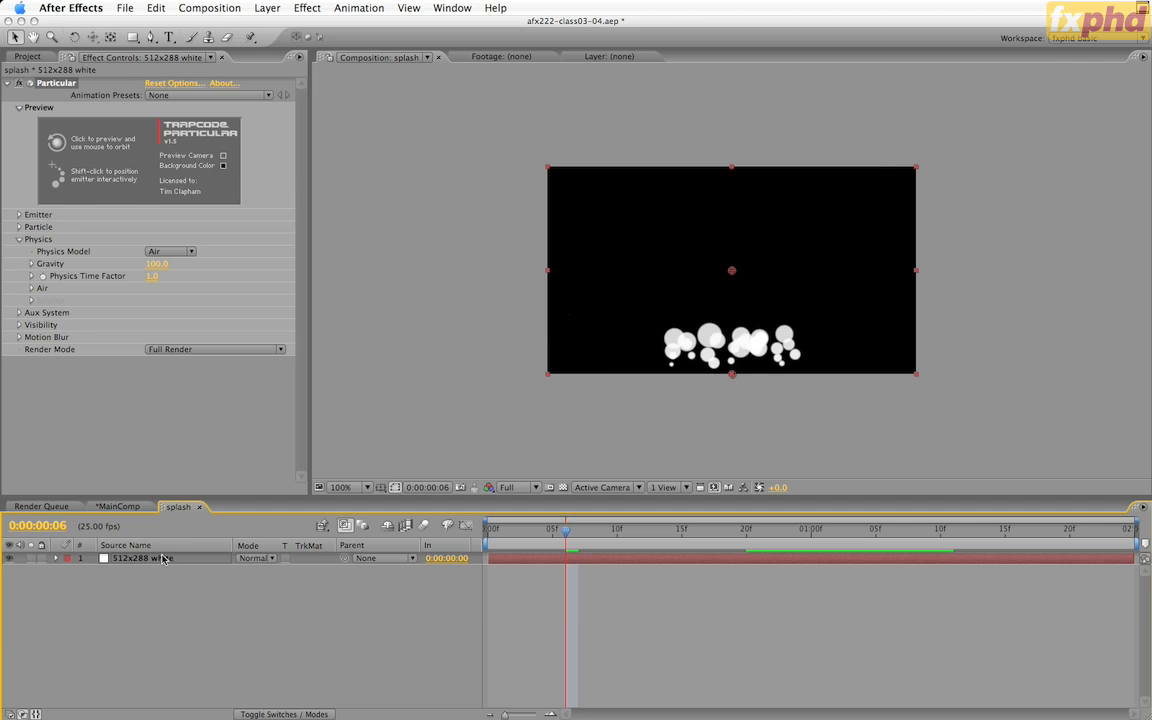
{"action": "left_click", "coordinate": [19, 228]}
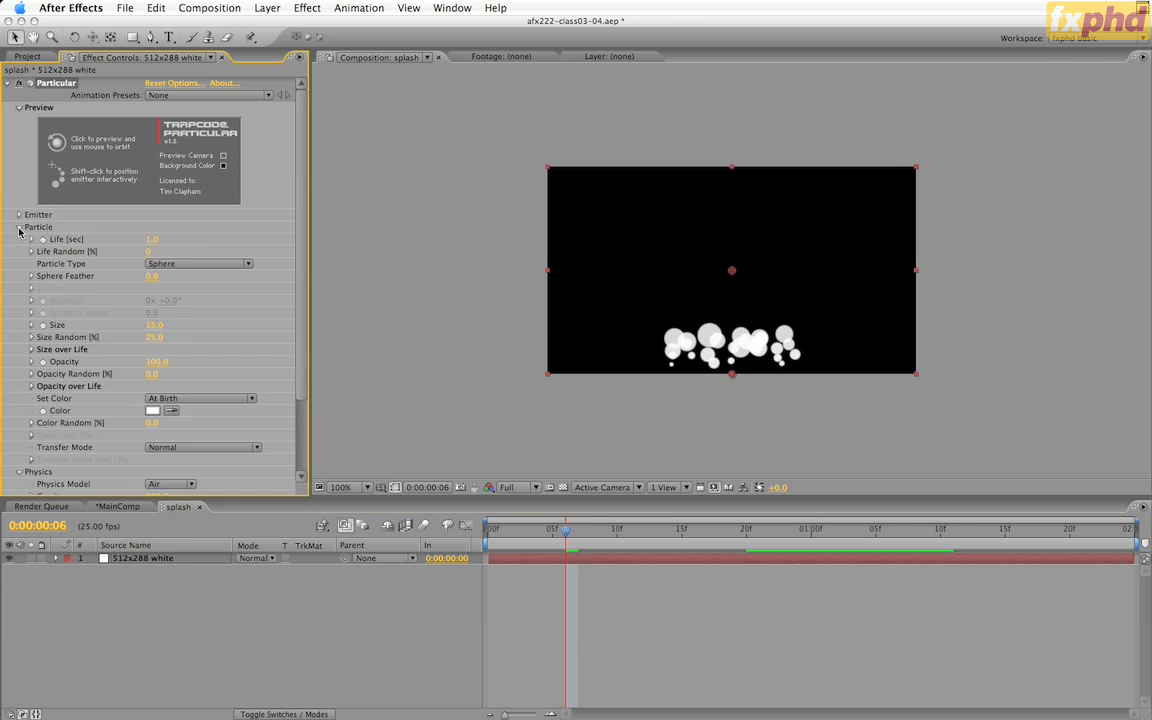
{"action": "left_click", "coordinate": [32, 386]}
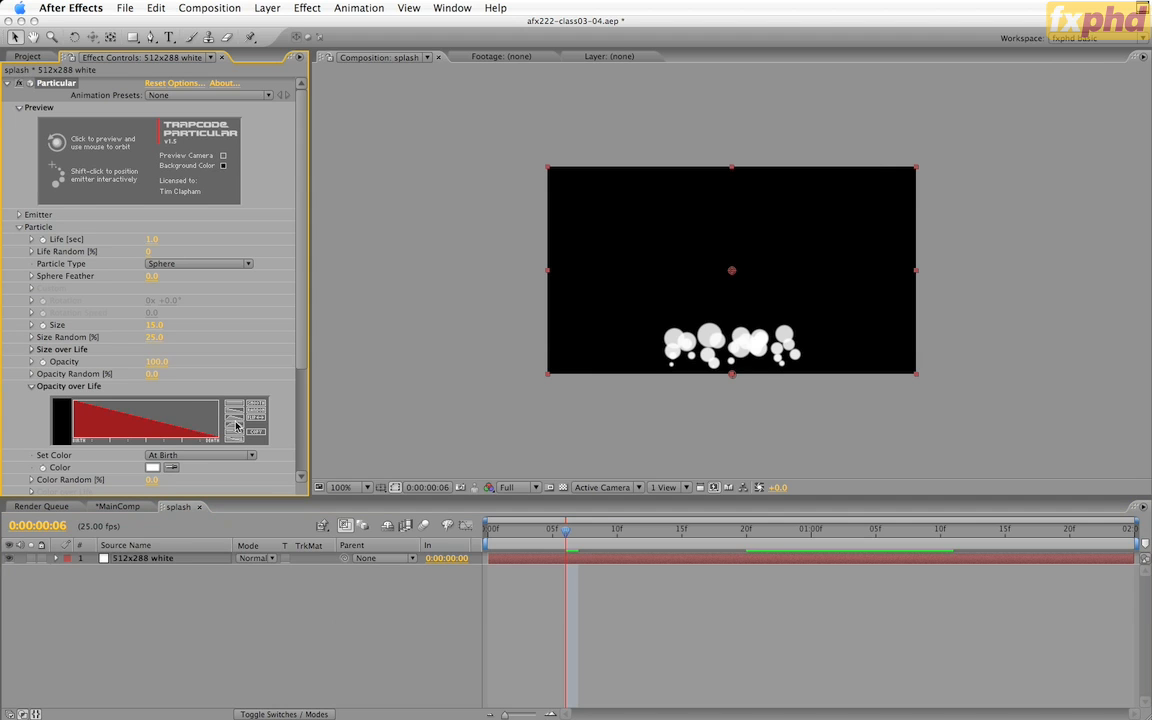
{"action": "left_click", "coordinate": [237, 425]}
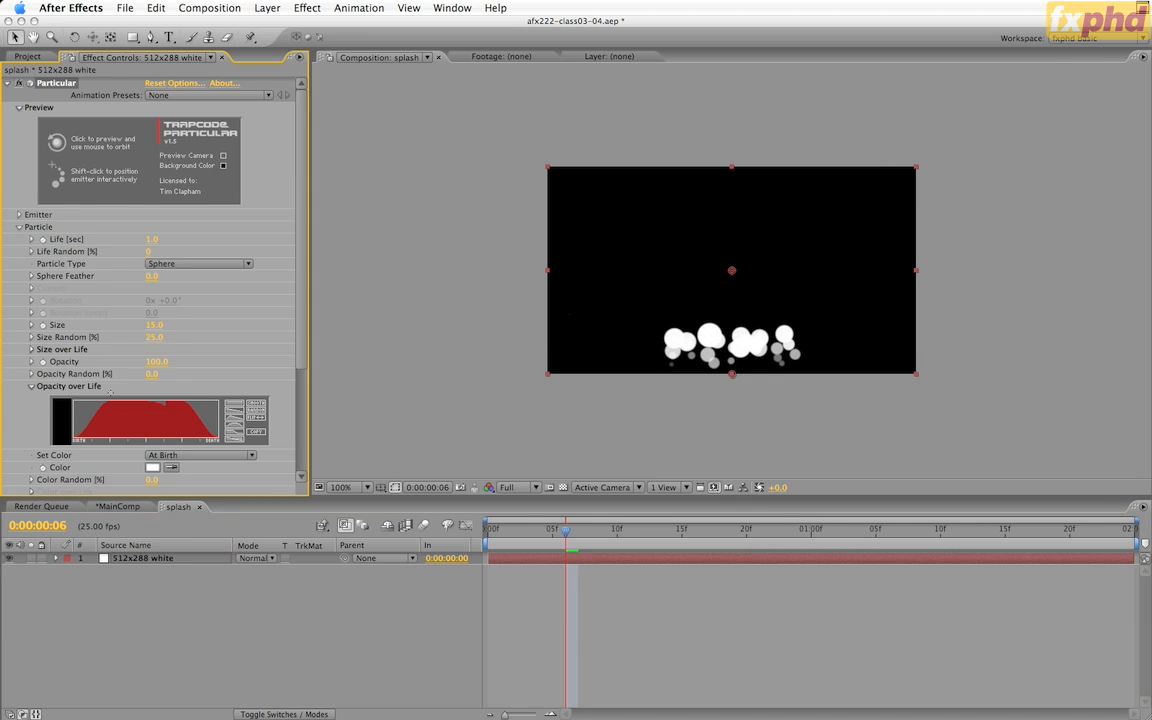
{"action": "left_click_drag", "start_coordinate": [74, 403], "coordinate": [92, 403]}
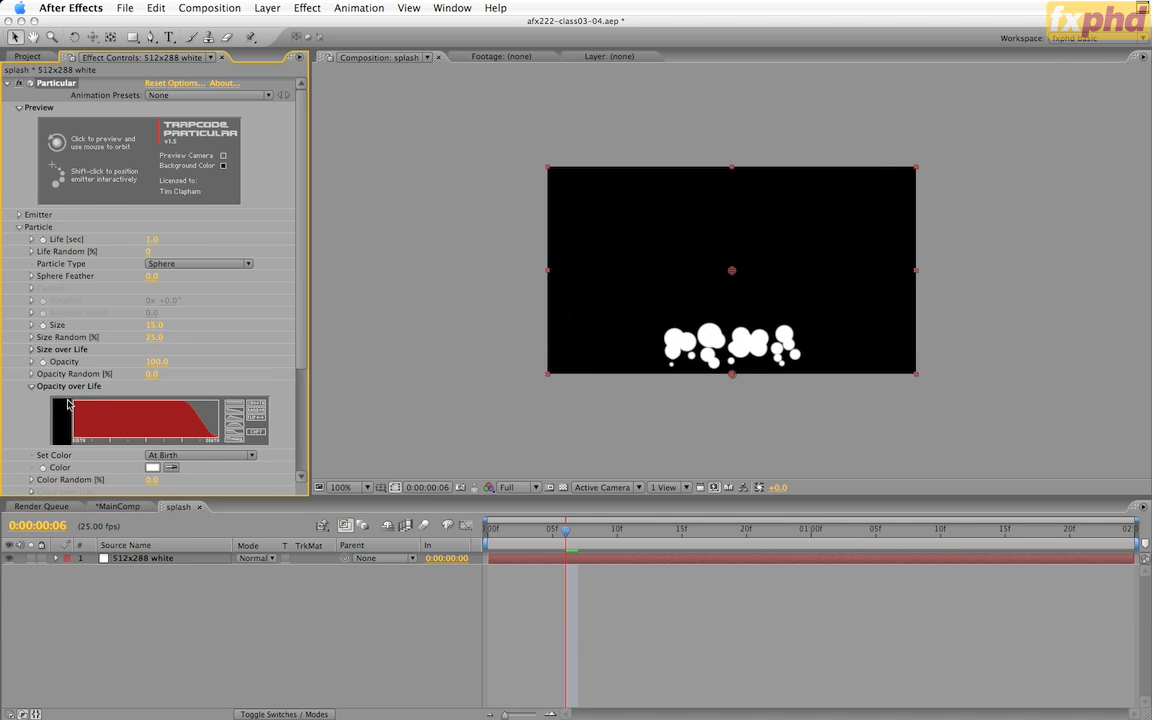
{"action": "left_click_drag", "start_coordinate": [192, 410], "coordinate": [238, 437]}
- Scrub and play the splash to check its opacity, then return to *MainComp and preview it there
{"action": "left_click_drag", "start_coordinate": [545, 528], "coordinate": [732, 531]}
{"action": "key", "text": "space"}
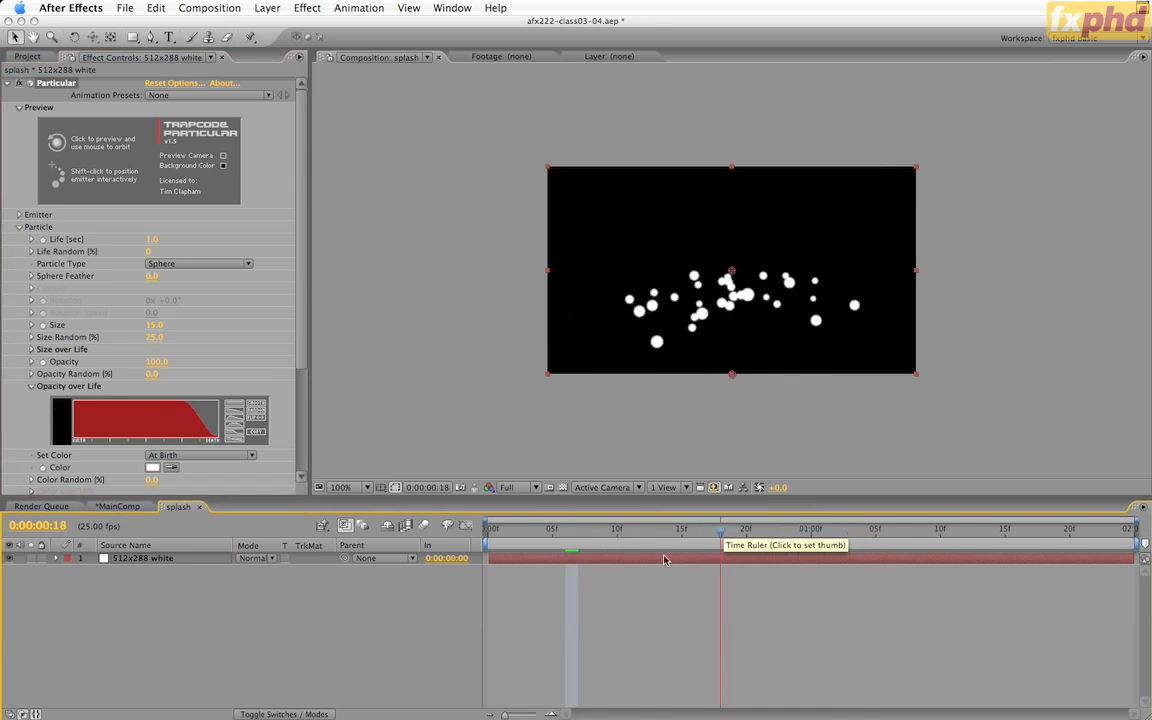
{"action": "left_click", "coordinate": [30, 58]}
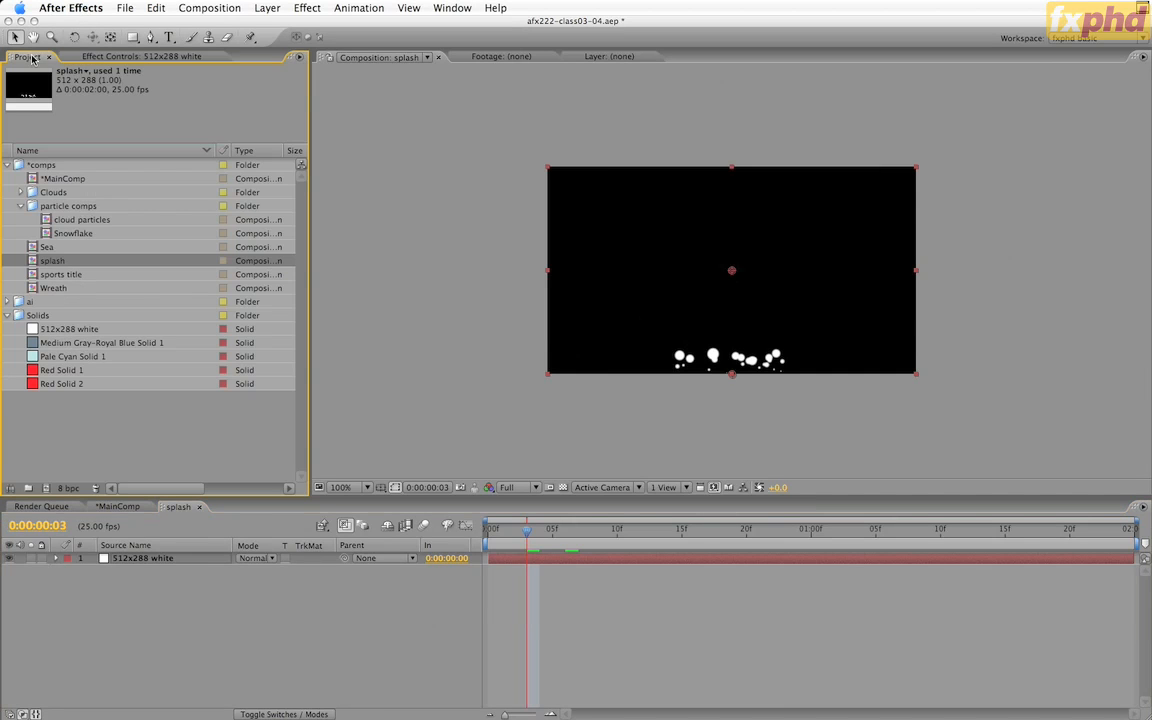
{"action": "left_click", "coordinate": [108, 507]}
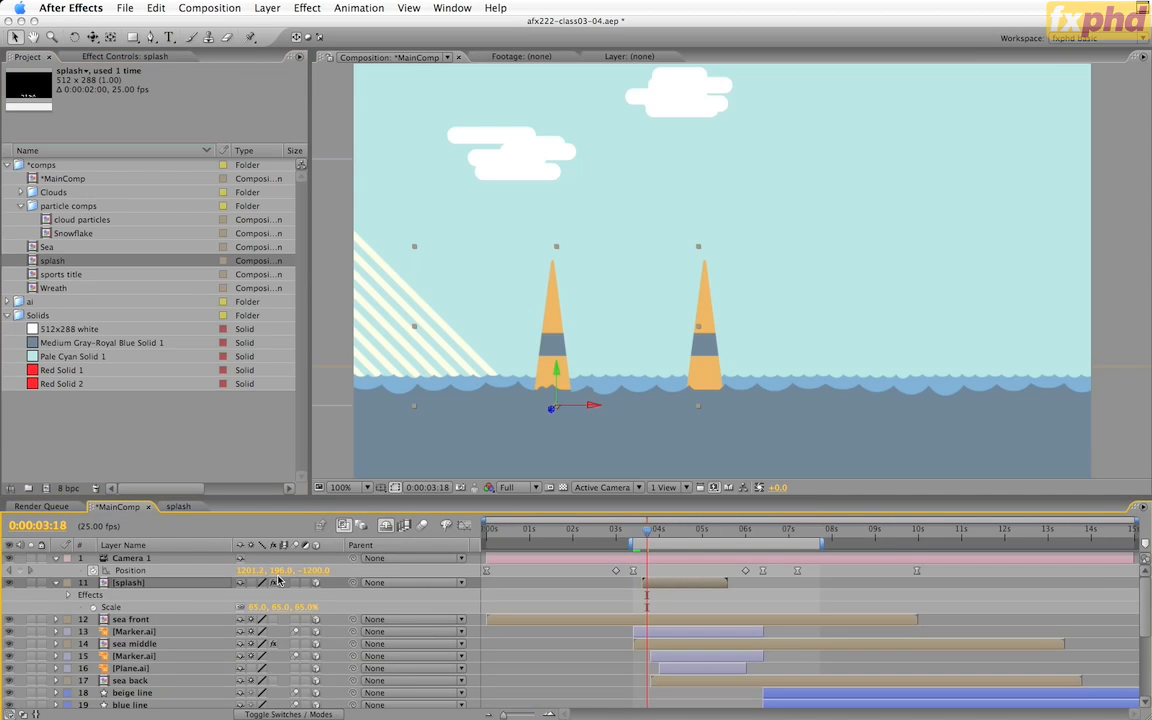
{"action": "key", "text": "space"}
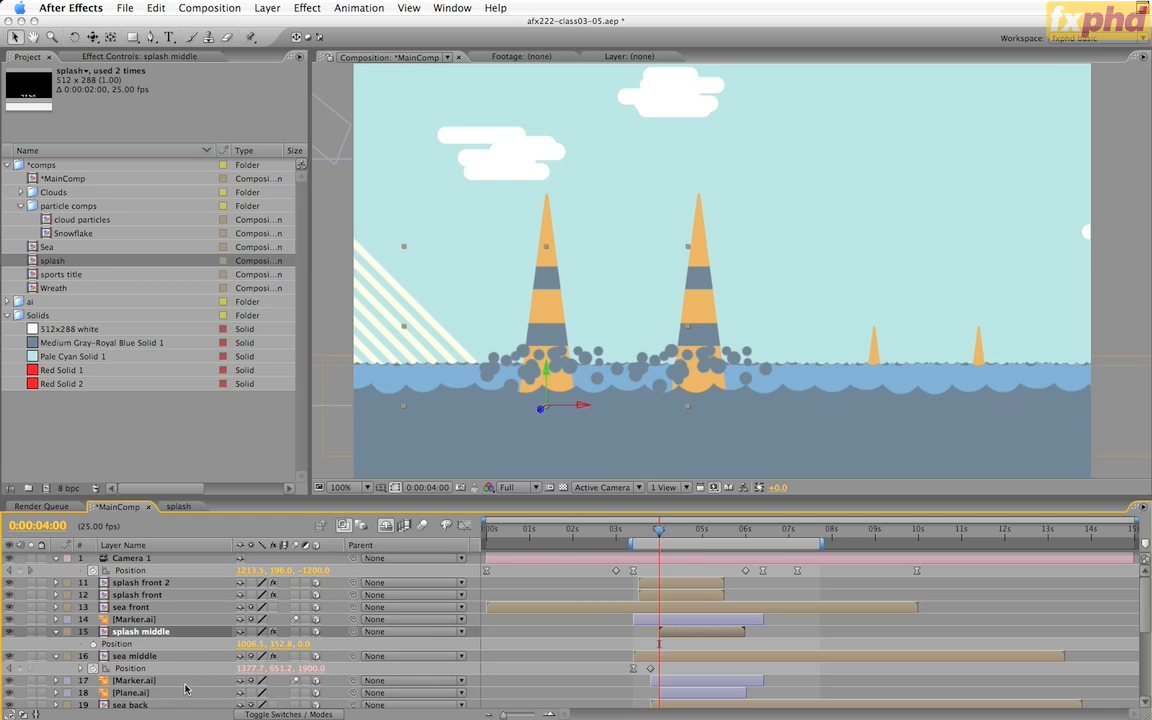
- Set the splash middle layer's Z position to 1900 and scrub through the animation to check the splash
{"action": "left_click", "coordinate": [302, 644]}
{"action": "type", "text": "1900"}
{"action": "key", "text": "Return"}
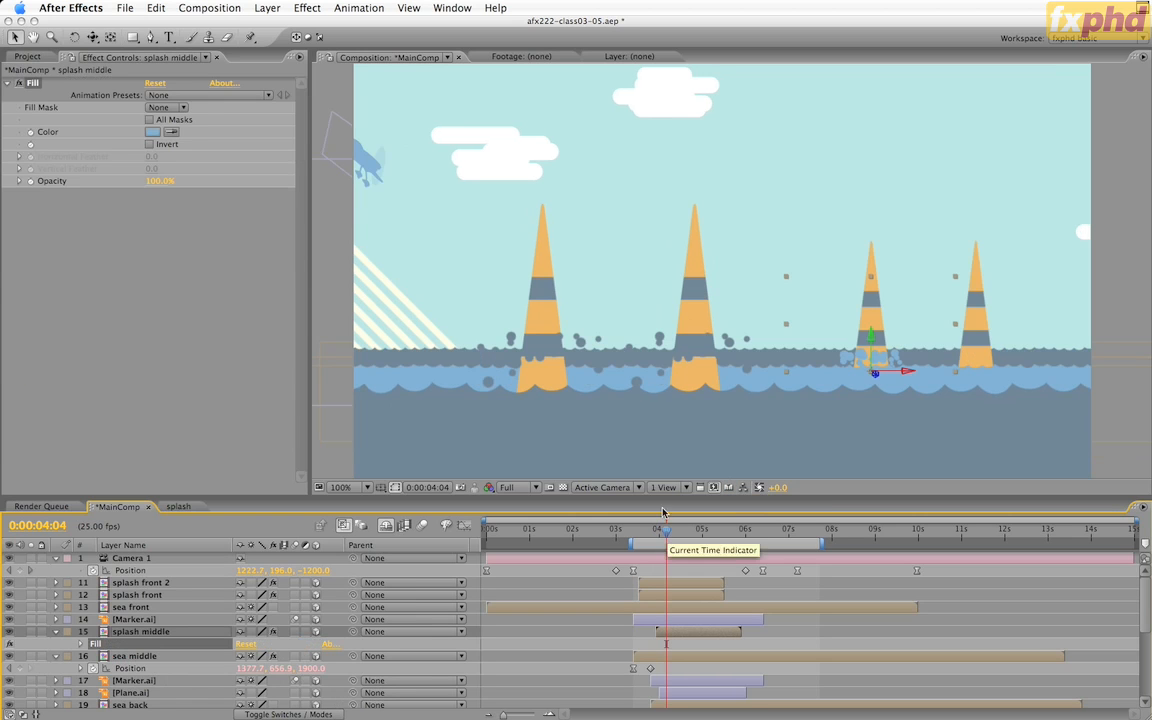
{"action": "mouse_move", "coordinate": [665, 530]}
{"action": "left_mouse_down"}
{"action": "mouse_move", "coordinate": [696, 535]}
{"action": "mouse_move", "coordinate": [663, 543]}
{"action": "mouse_move", "coordinate": [676, 548]}
{"action": "left_mouse_up"}
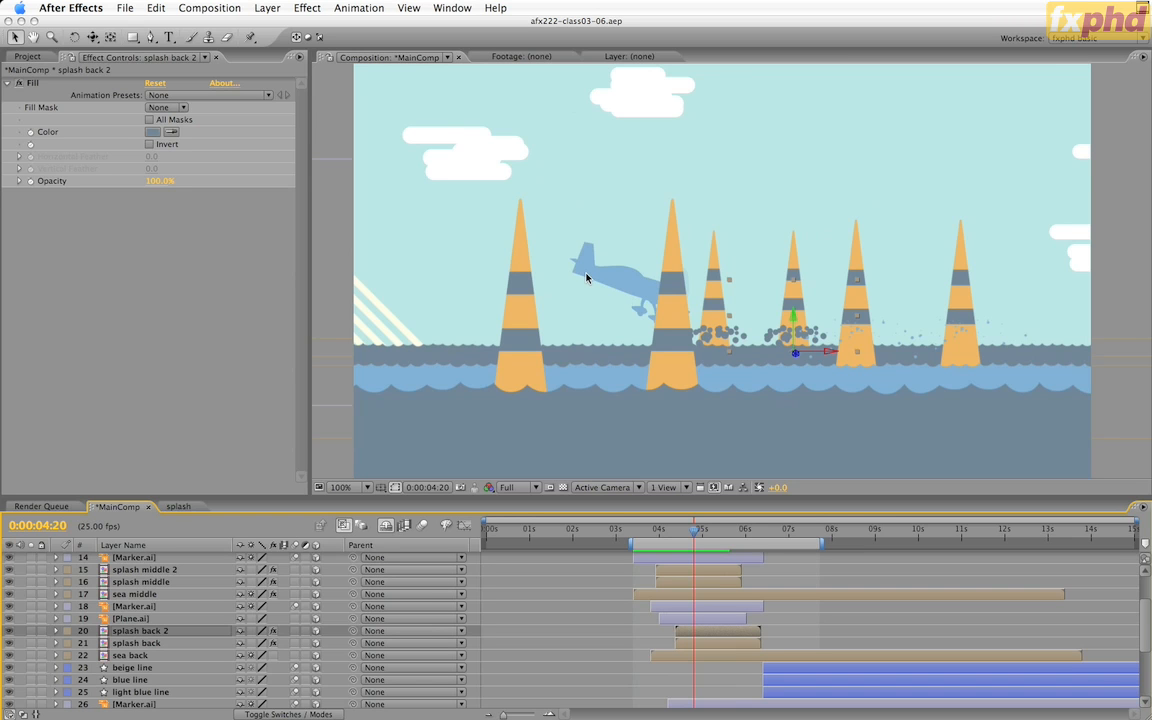
- Reveal the Plane.ai layer's Position keyframes and add Pale Cyan Solid 1 to *MainComp directly beneath that layer
{"action": "left_click", "coordinate": [131, 619]}
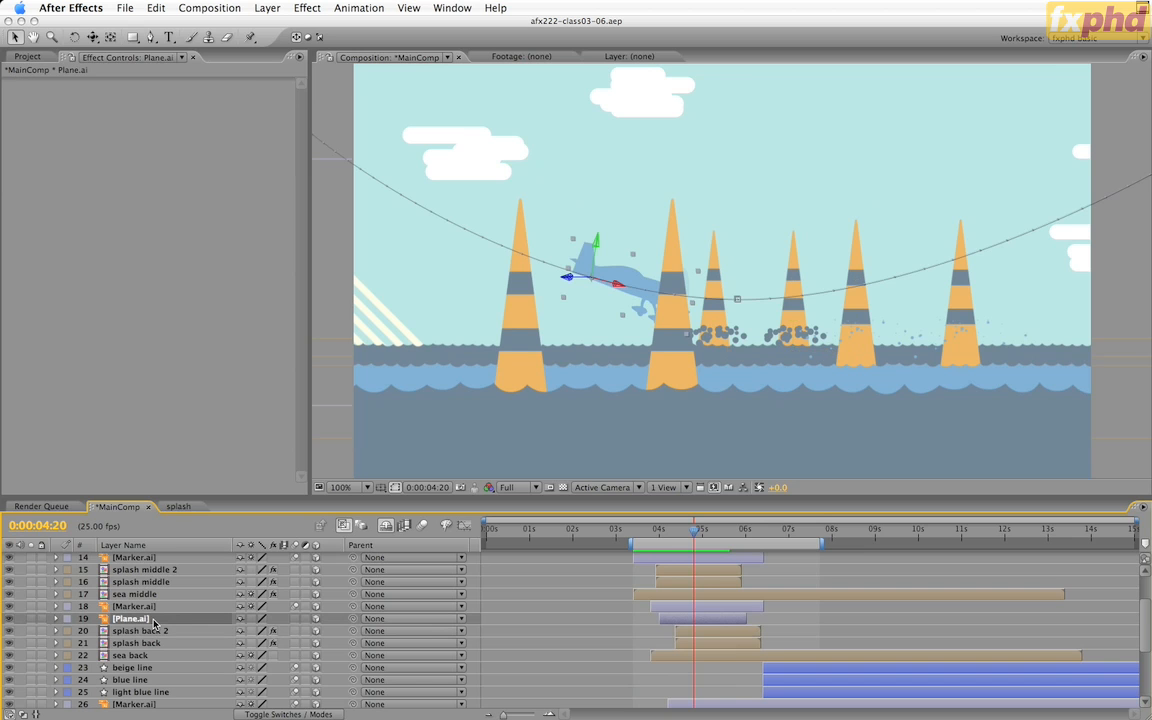
{"action": "key", "text": "p"}
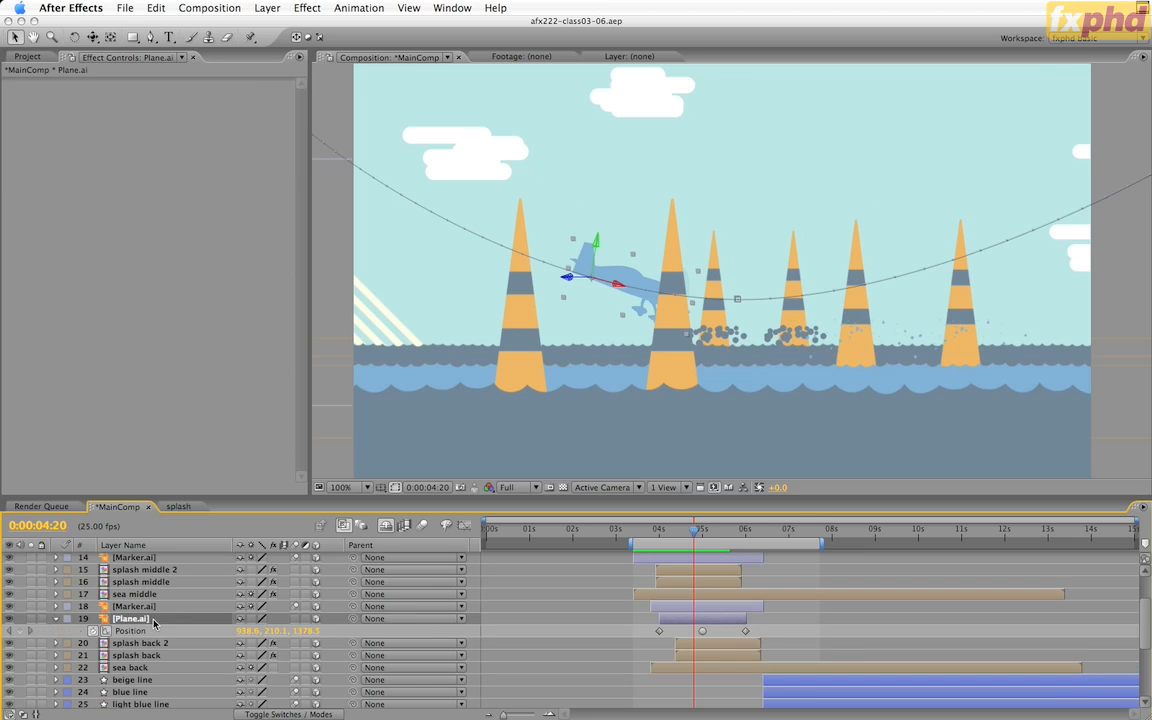
{"action": "left_click", "coordinate": [24, 56]}
{"action": "left_click_drag", "start_coordinate": [32, 357], "coordinate": [114, 632]}
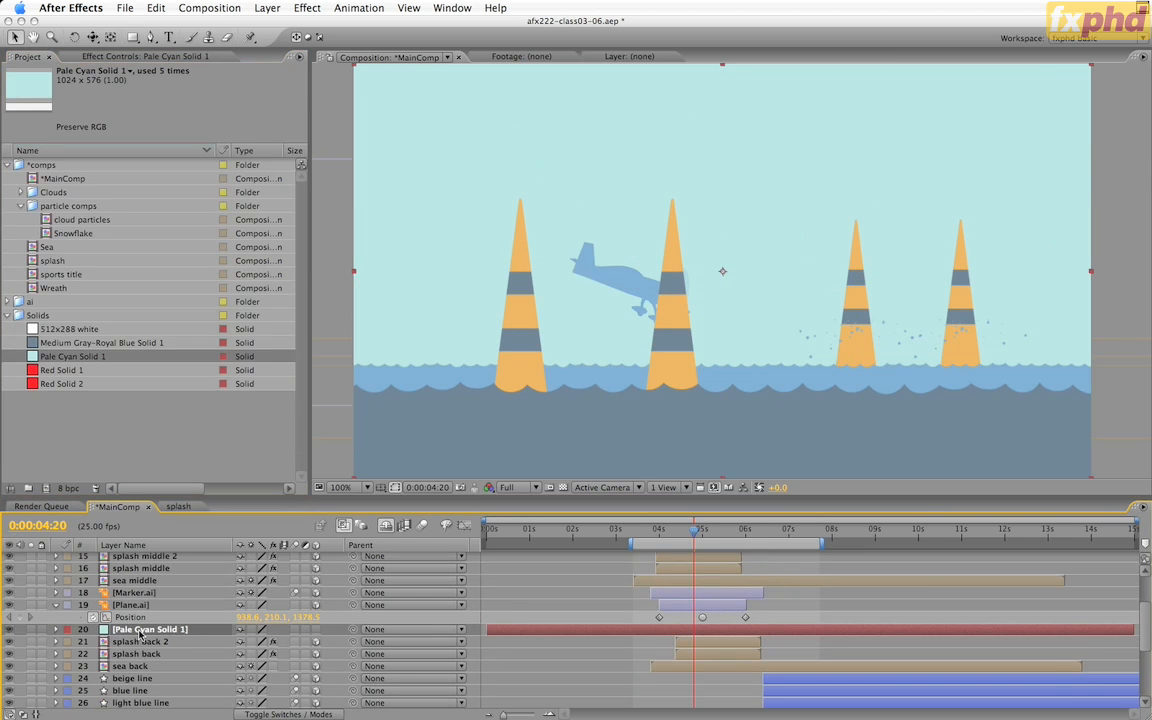
- Apply Trapcode Particular to the pale cyan solid and move the current time back to 0:00:03:18, before the plane's first Position keyframe
{"action": "left_click", "coordinate": [309, 8]}
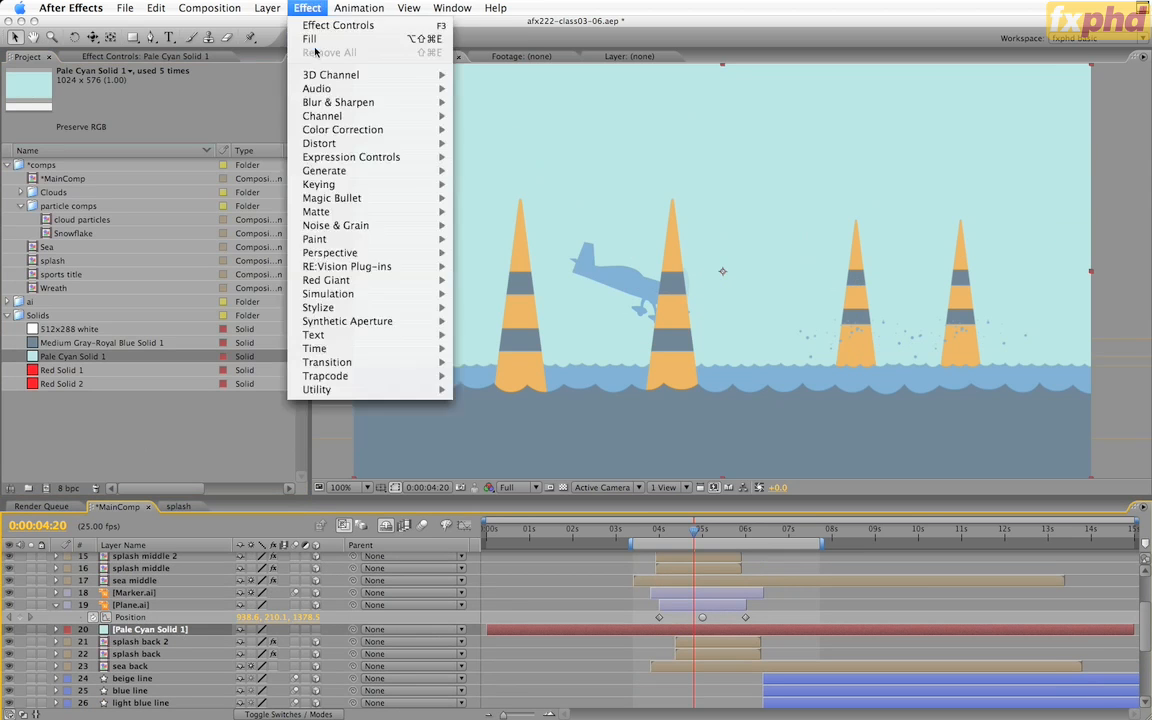
{"action": "mouse_move", "coordinate": [380, 375]}
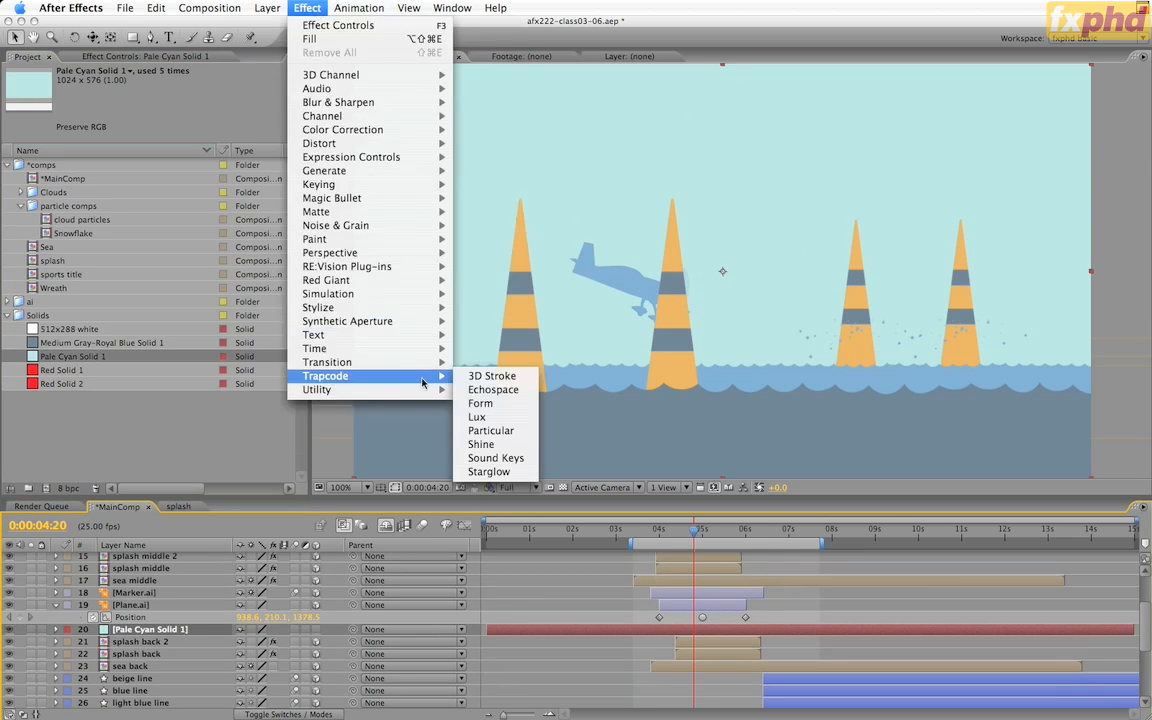
{"action": "left_click", "coordinate": [505, 437]}
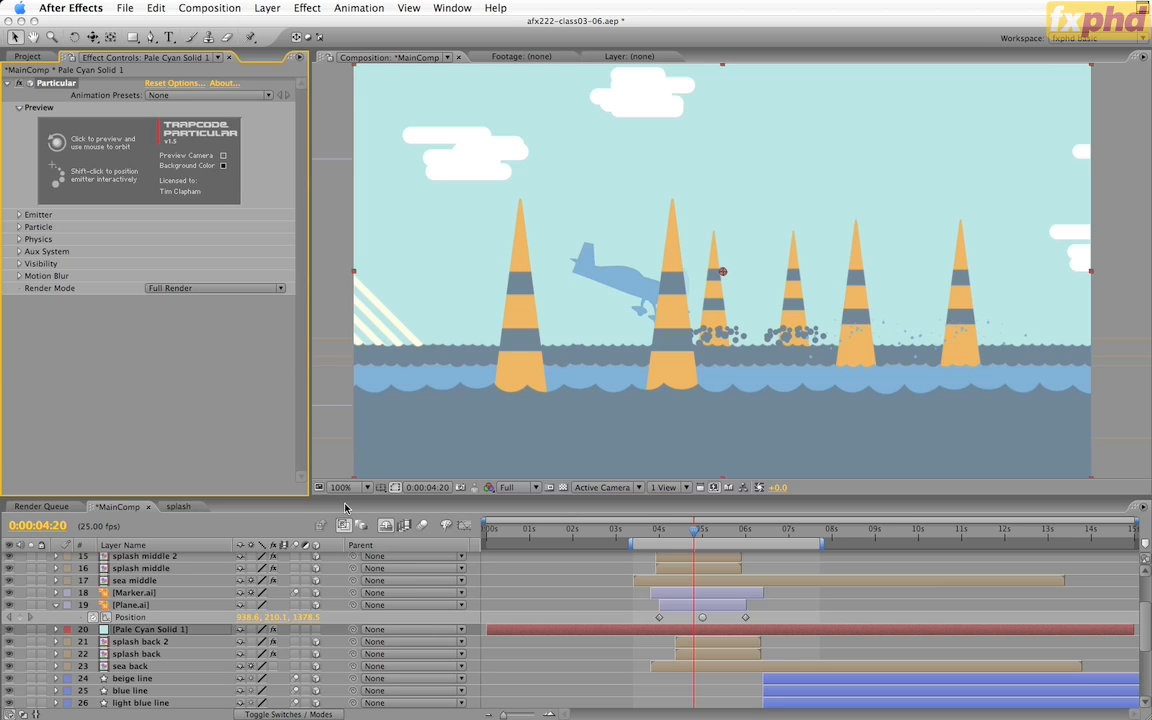
{"action": "left_click", "coordinate": [659, 530]}
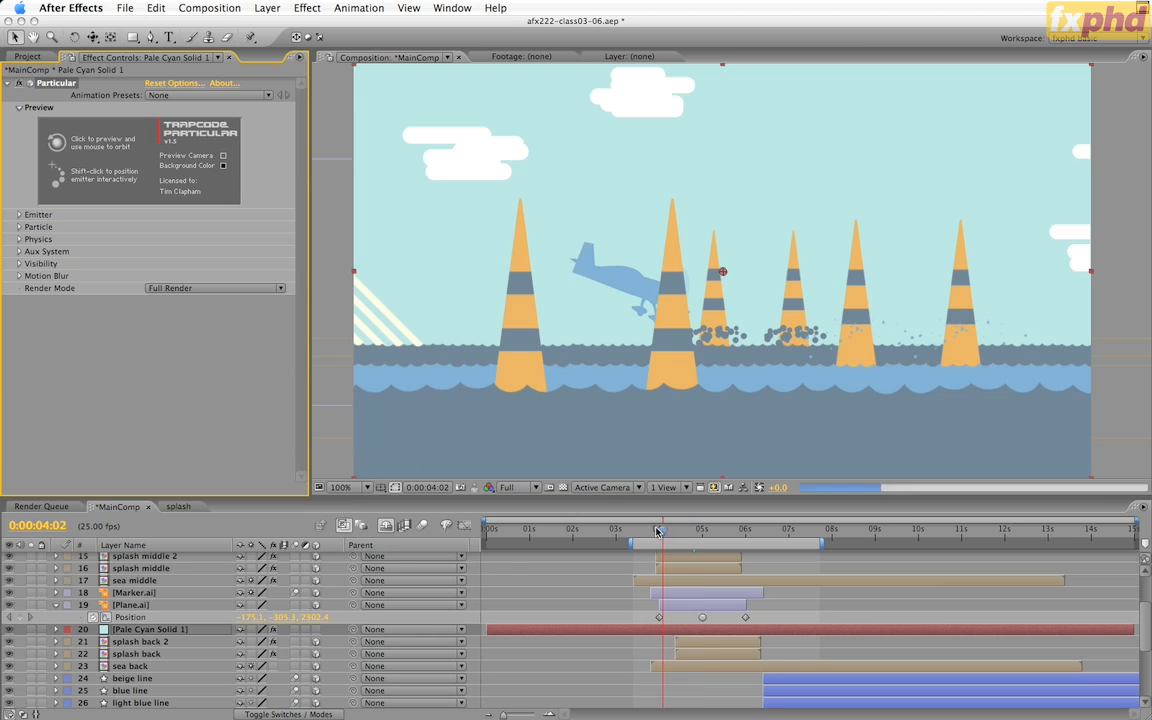
{"action": "left_click", "coordinate": [648, 531]}
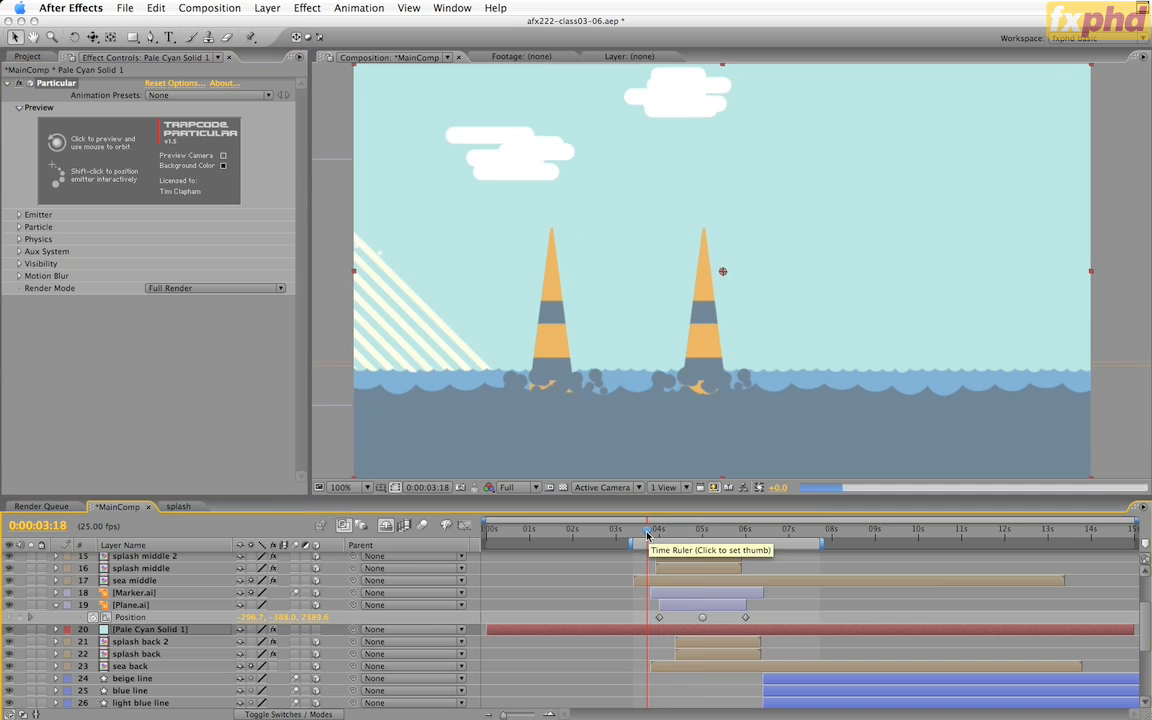
- Trim Pale Cyan Solid 1 to start at 0:00:03:18 and expand Particular's Emitter settings
{"action": "key", "text": "alt+bracketleft"}
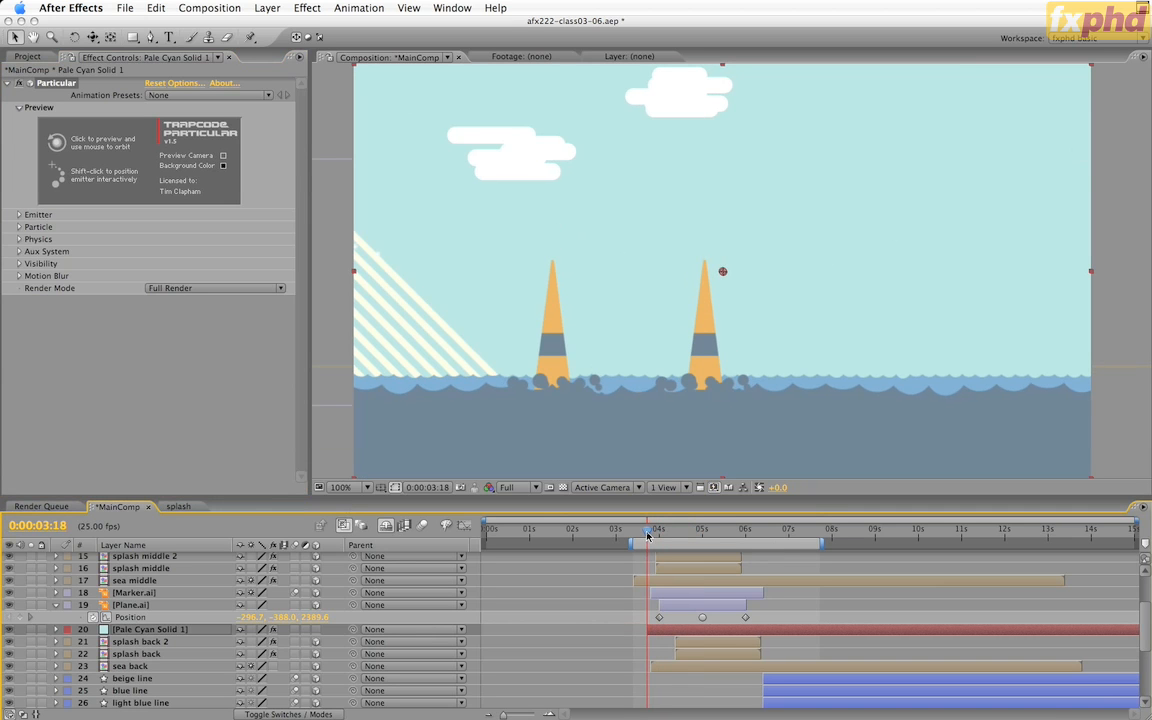
{"action": "left_click", "coordinate": [20, 214]}
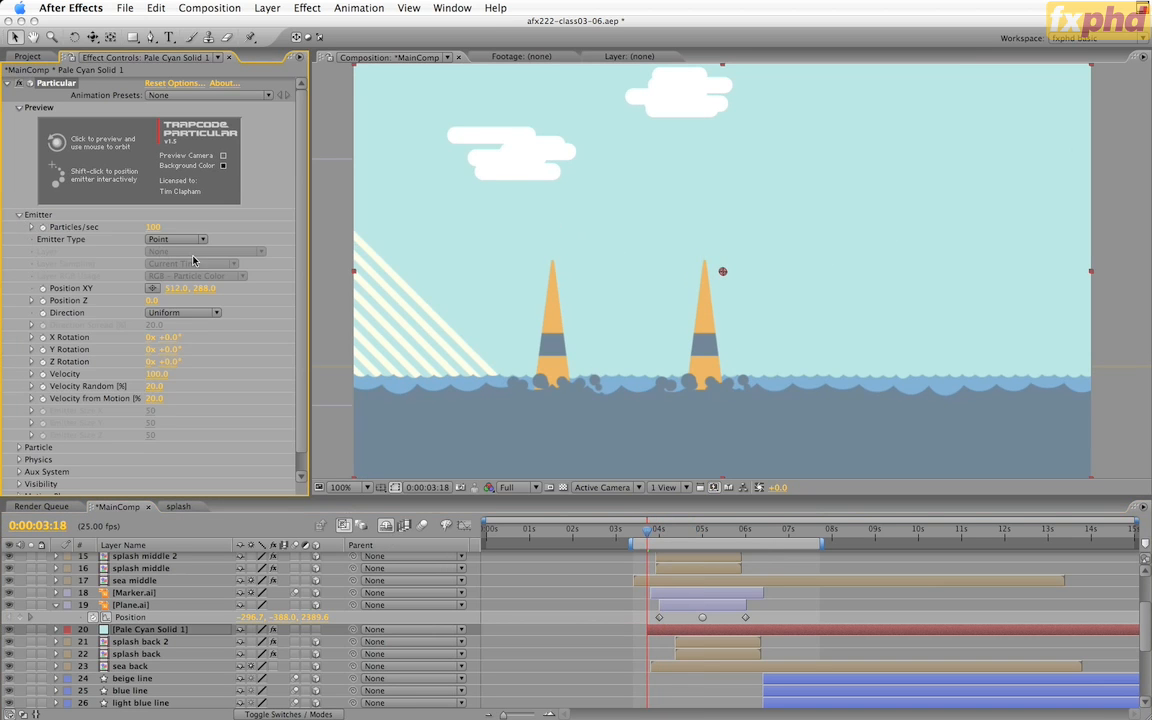
- Keyframe the emitter's Position XY and Position Z to reveal both properties in the timeline, and delete the keyframes
{"action": "left_click", "coordinate": [42, 288]}
{"action": "left_click", "coordinate": [43, 300]}
{"action": "key", "text": "u"}
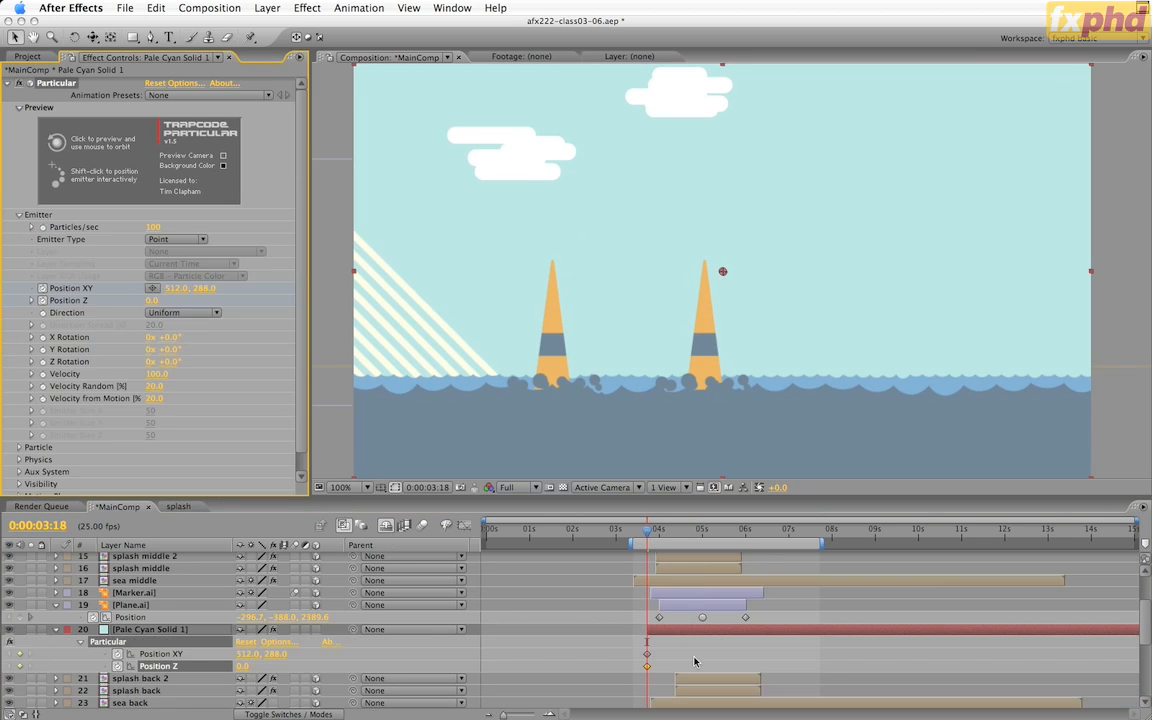
{"action": "left_click", "coordinate": [646, 655]}
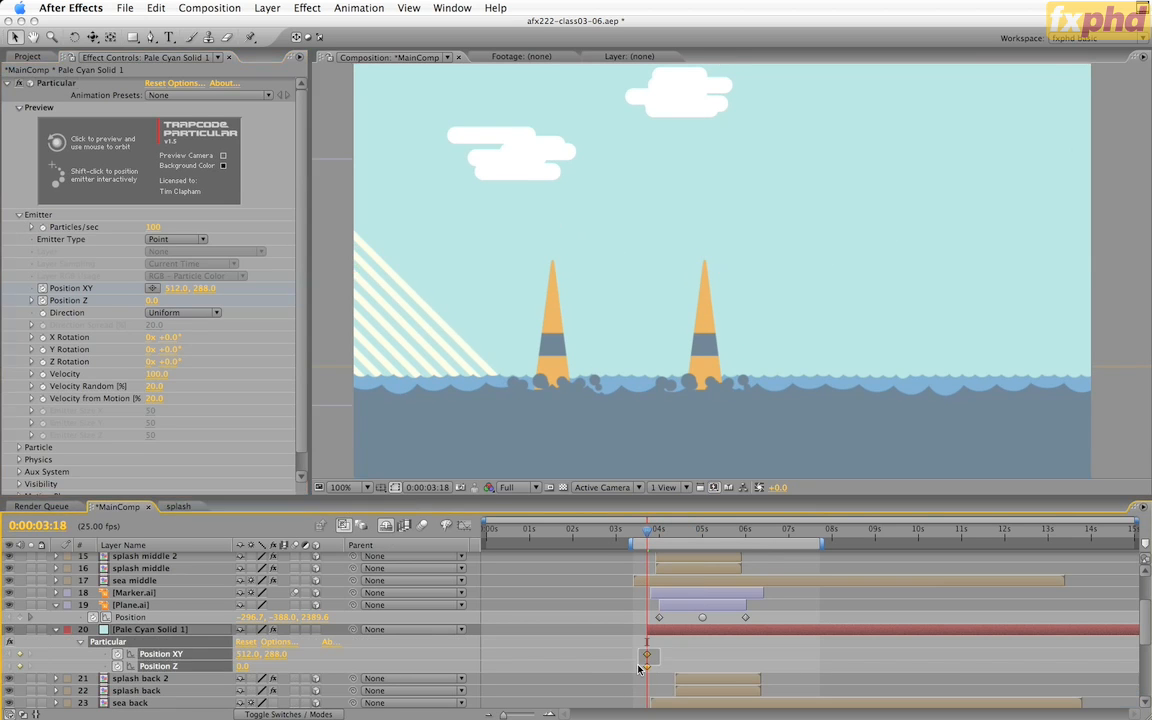
{"action": "left_click_drag", "start_coordinate": [638, 667], "coordinate": [638, 669]}
{"action": "key", "text": "Delete"}
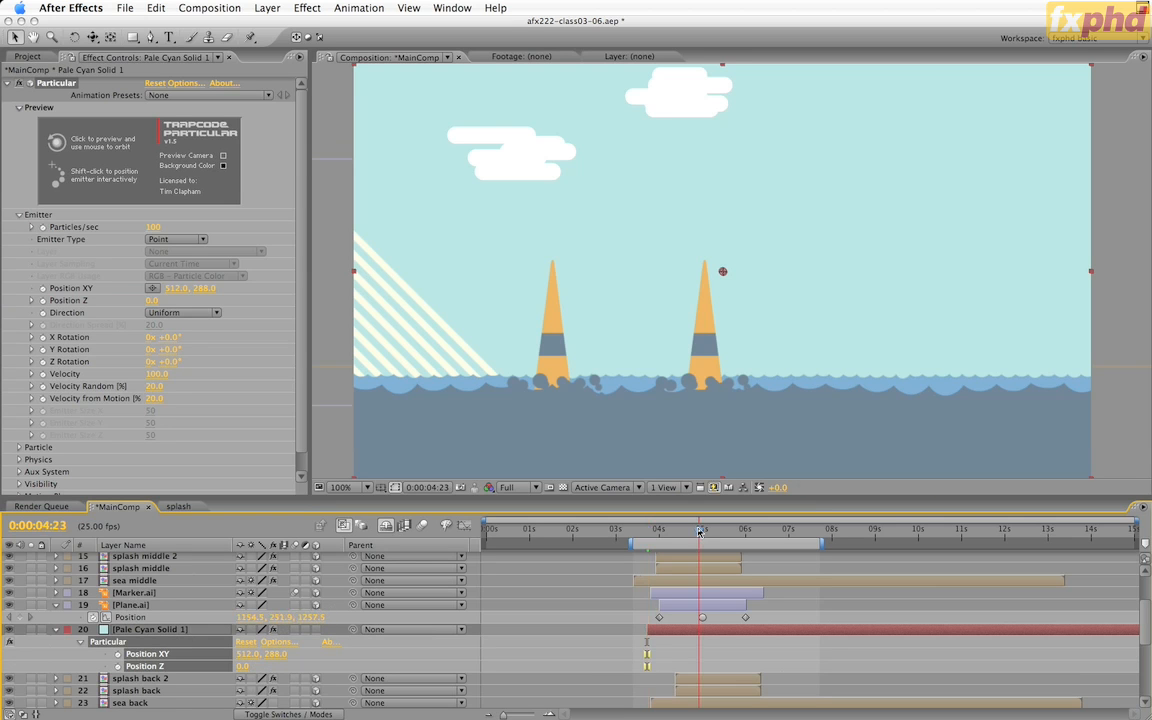
- At 0:00:04:18, give Position XY the expression temp = thisComp.layer("Plane.ai").transform.position; [temp[0], temp[1]]
{"action": "left_click", "coordinate": [698, 531]}
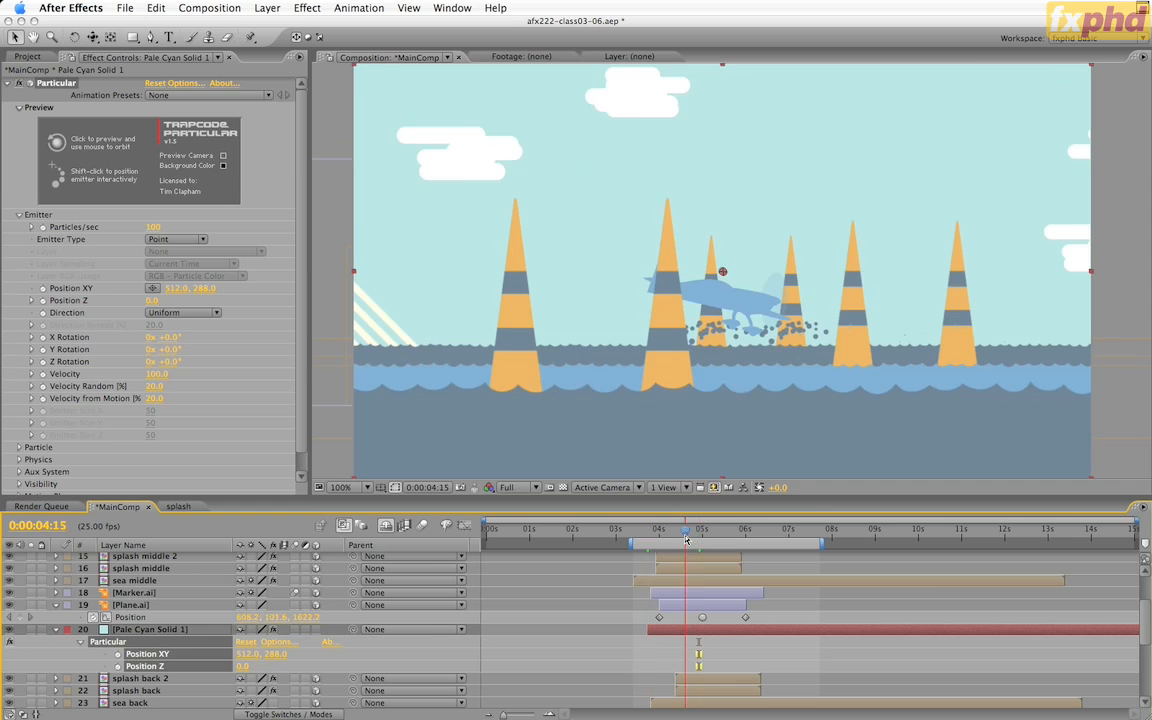
{"action": "left_click", "coordinate": [685, 536]}
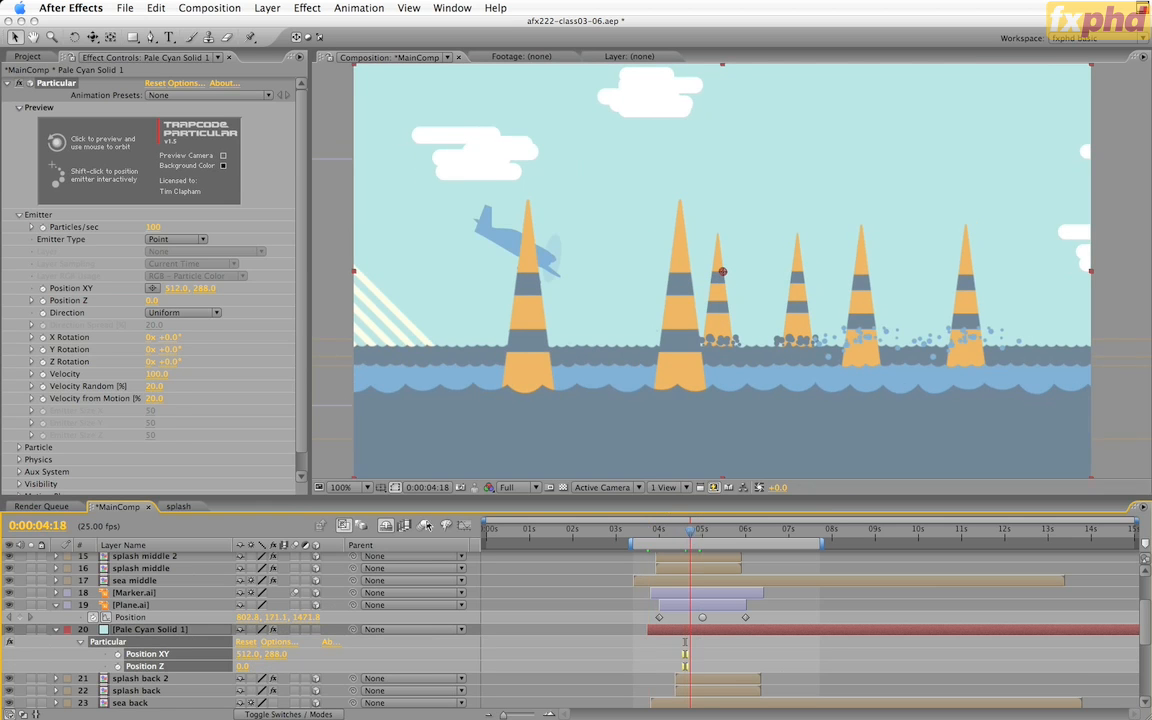
{"action": "left_click", "coordinate": [146, 606]}
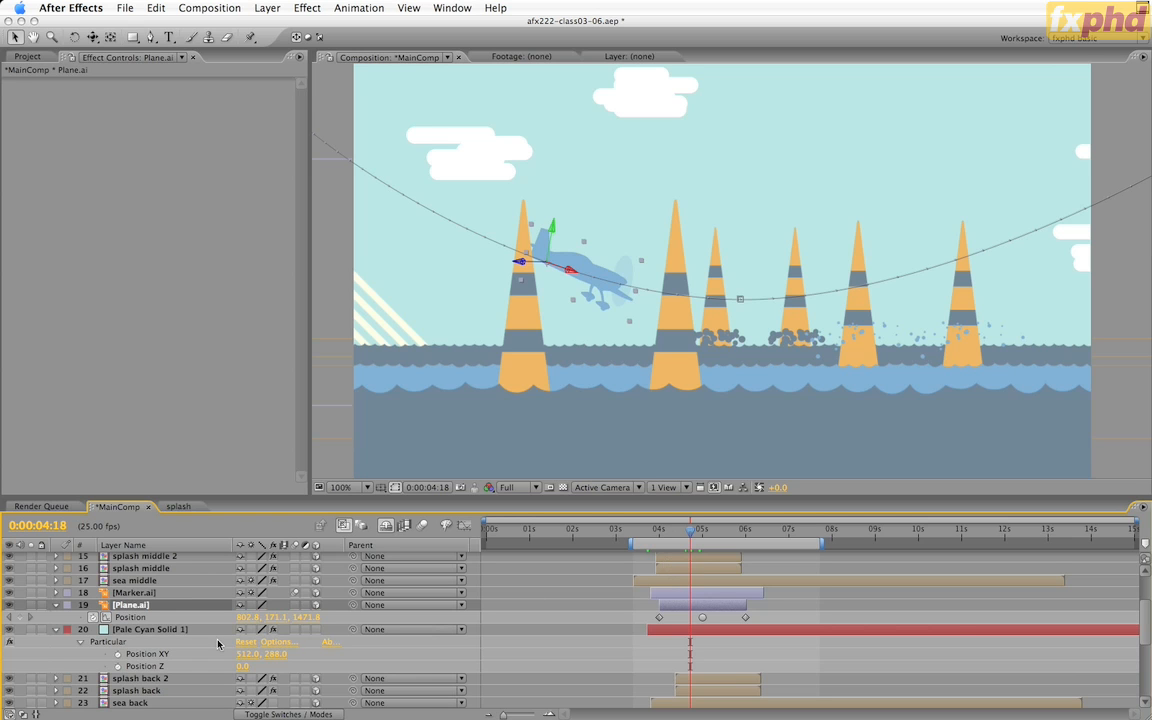
{"action": "left_click", "coordinate": [117, 654], "text": "alt"}
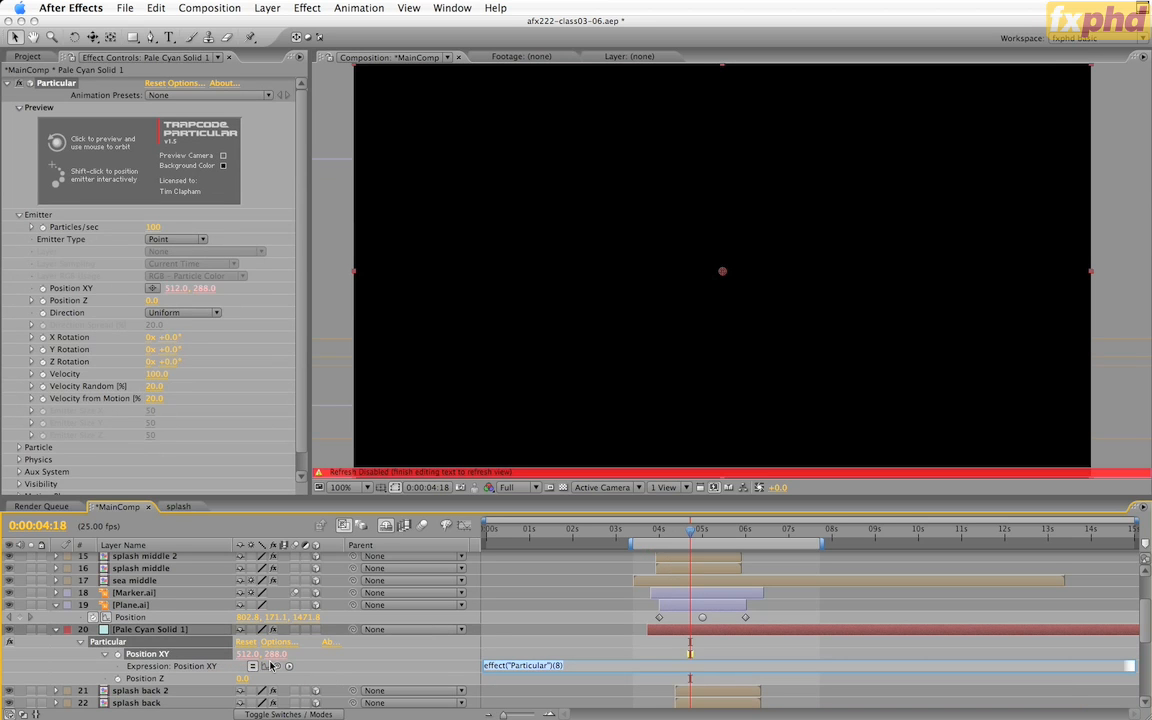
{"action": "left_click_drag", "start_coordinate": [278, 667], "coordinate": [117, 620]}
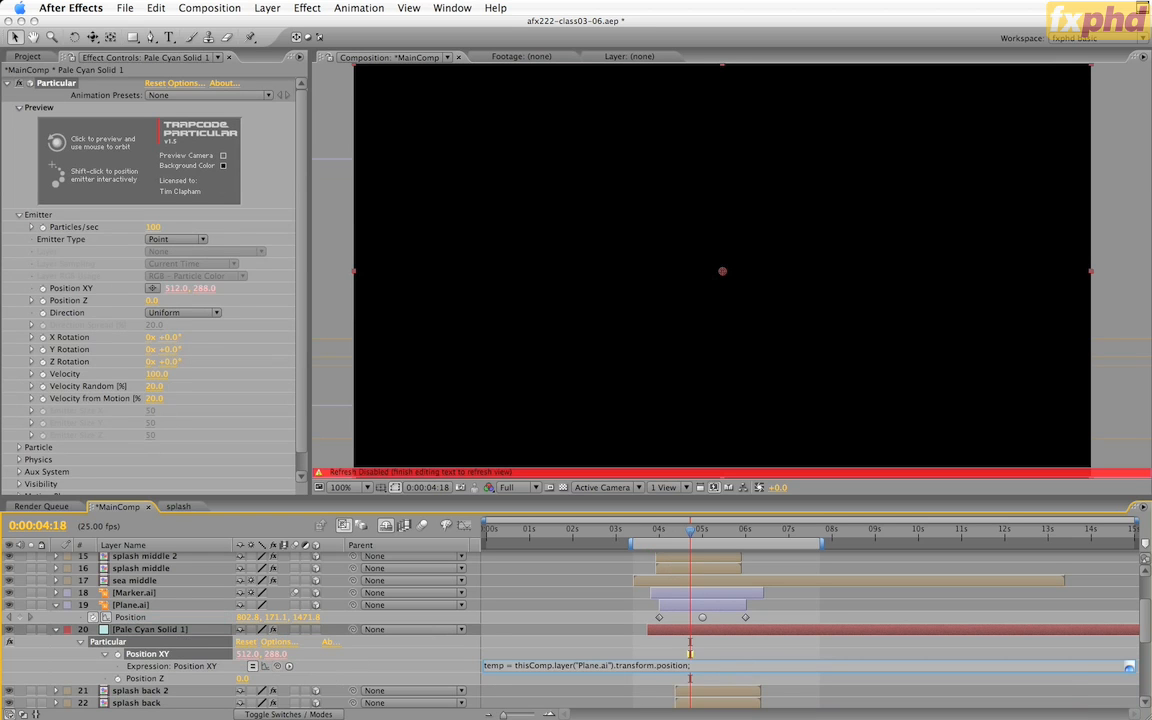
{"action": "key", "text": "Return"}
{"action": "type", "text": "[temp[0], temp[1]]"}
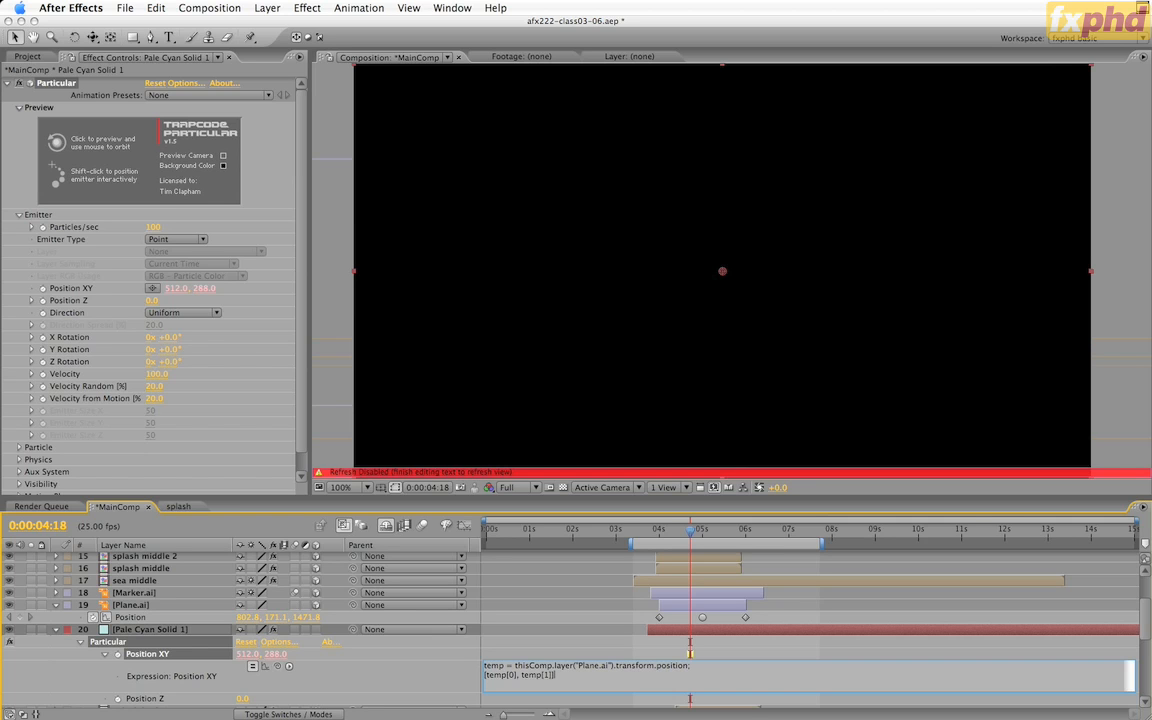
{"action": "left_click", "coordinate": [421, 680]}
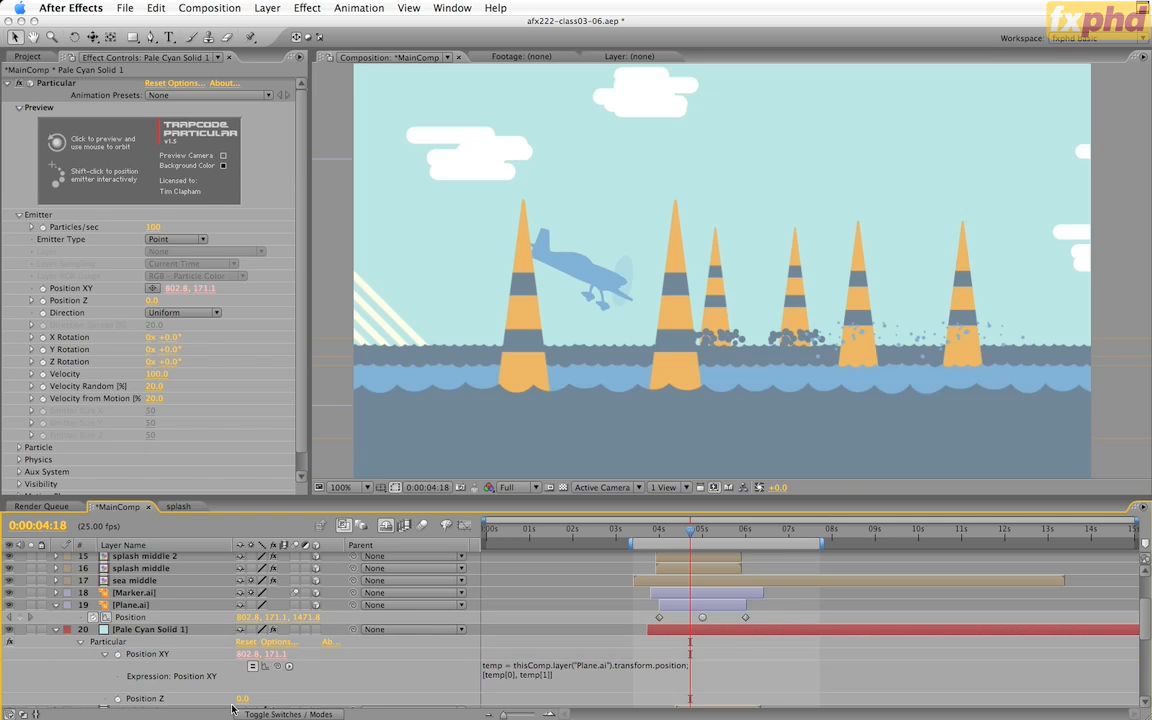
- Give the emitter's Position Z the expression thisComp.layer("Plane.ai").transform.position[2]
{"action": "left_click", "coordinate": [117, 698], "text": "alt"}
{"action": "left_click", "coordinate": [404, 597]}
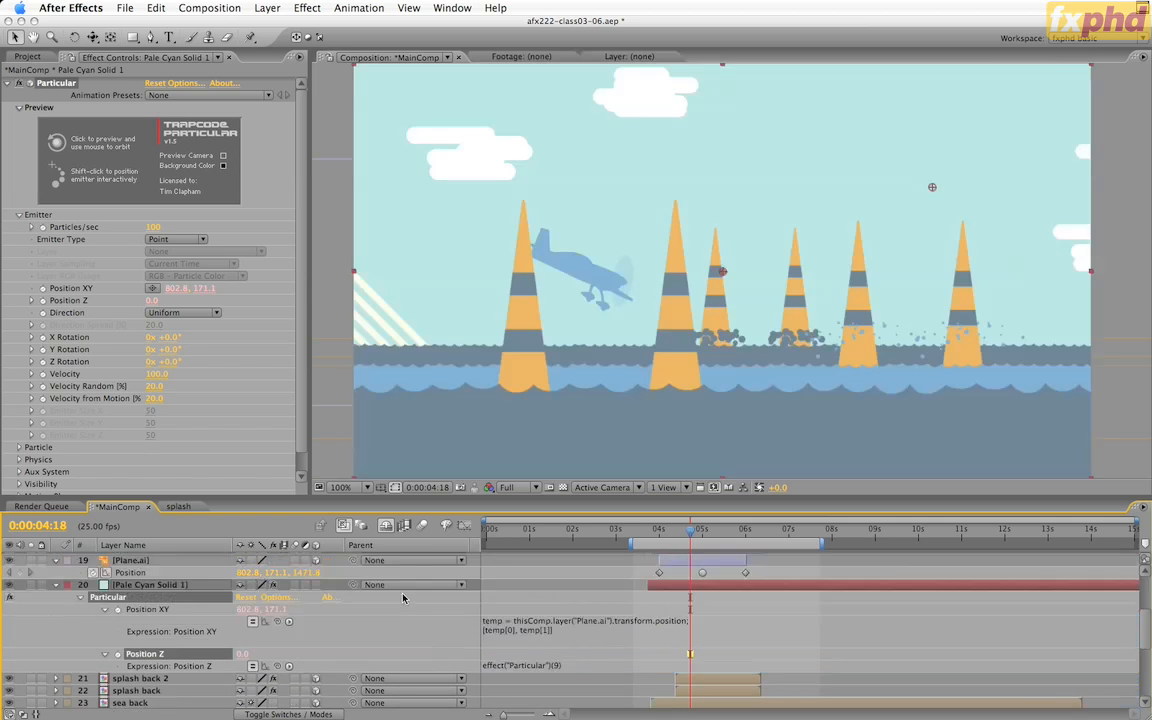
{"action": "left_click_drag", "start_coordinate": [277, 702], "coordinate": [174, 651]}
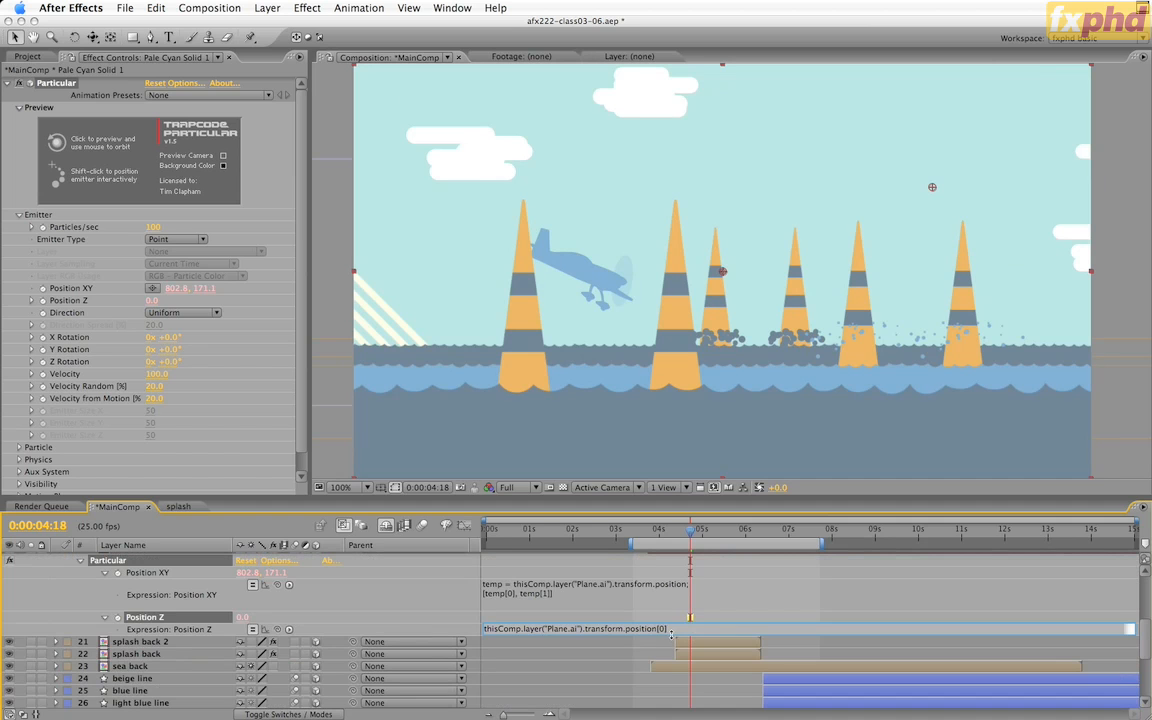
{"action": "left_click_drag", "start_coordinate": [671, 634], "coordinate": [671, 684]}
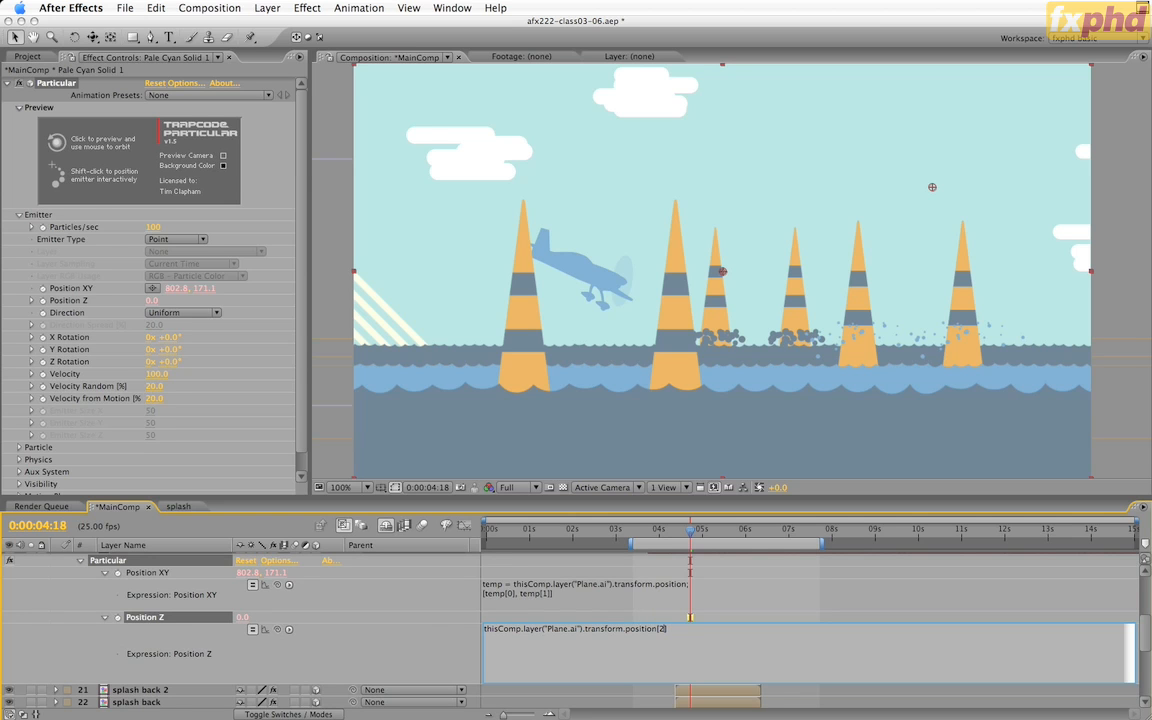
{"action": "left_click", "coordinate": [336, 645]}
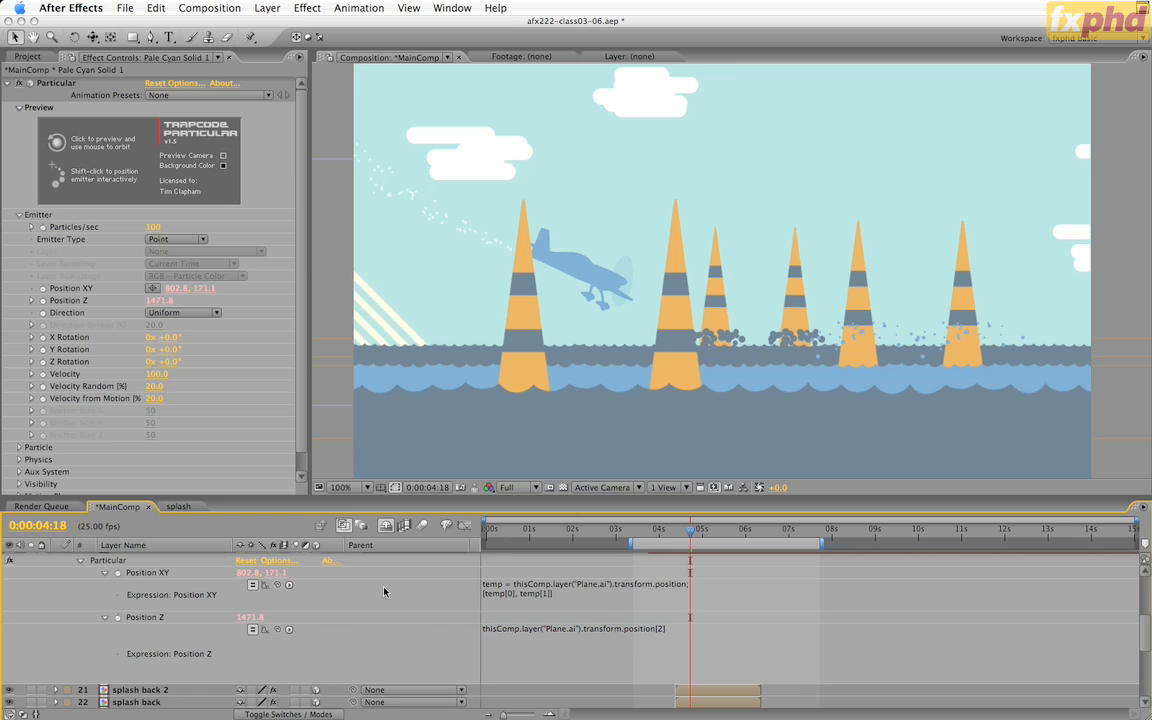
- Collapse the Plane.ai and pale cyan solid layers, and rename the solid Particular Plane
{"action": "scroll", "coordinate": [275, 624], "scroll_direction": "up", "scroll_amount": 6}
{"action": "scroll", "coordinate": [340, 621], "scroll_direction": "down", "scroll_amount": 3}
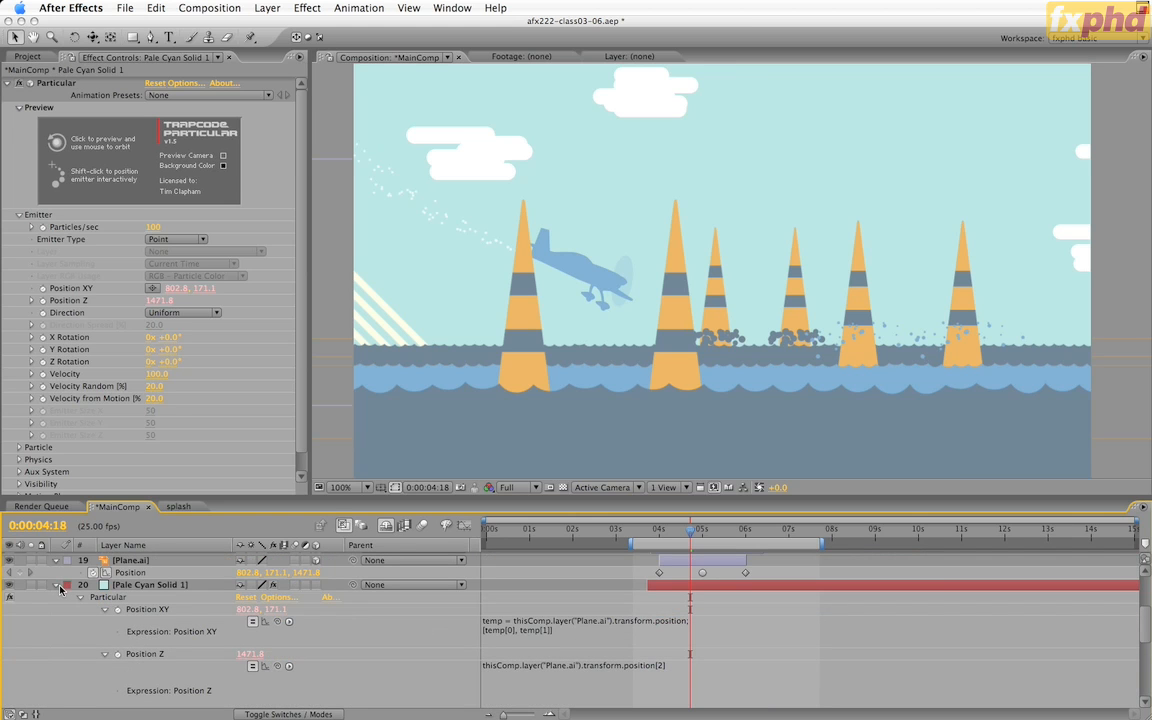
{"action": "left_click", "coordinate": [55, 560]}
{"action": "left_click", "coordinate": [55, 572]}
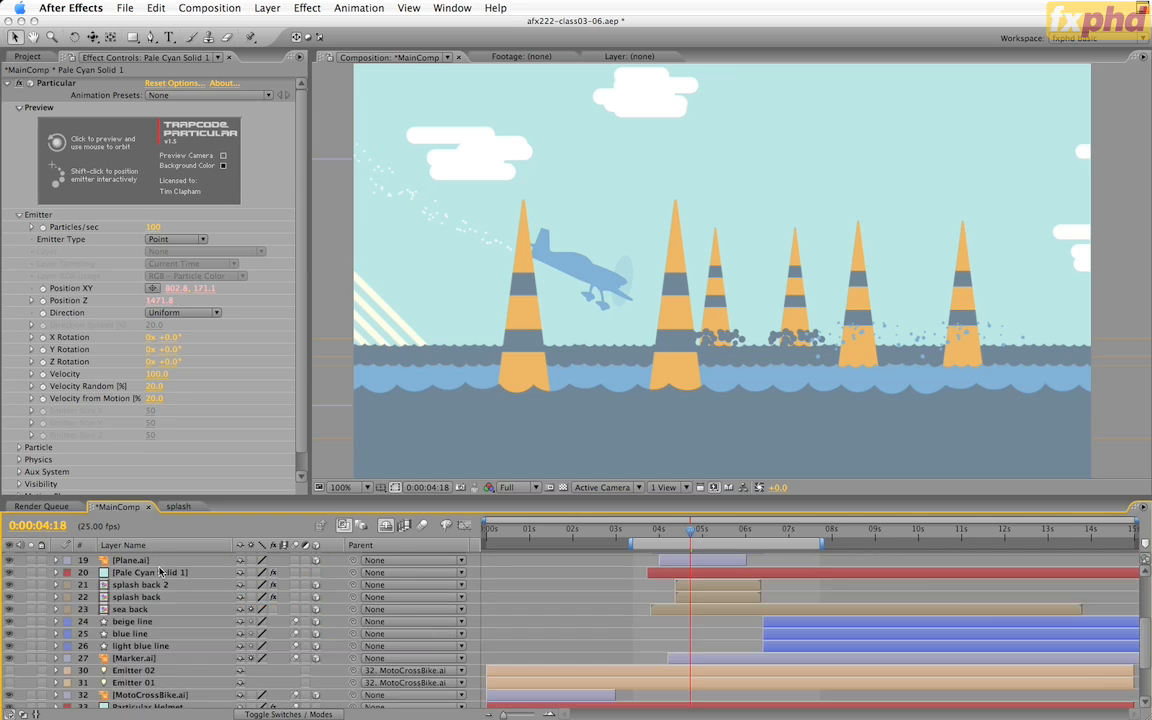
{"action": "left_click", "coordinate": [160, 572]}
{"action": "key", "text": "Return"}
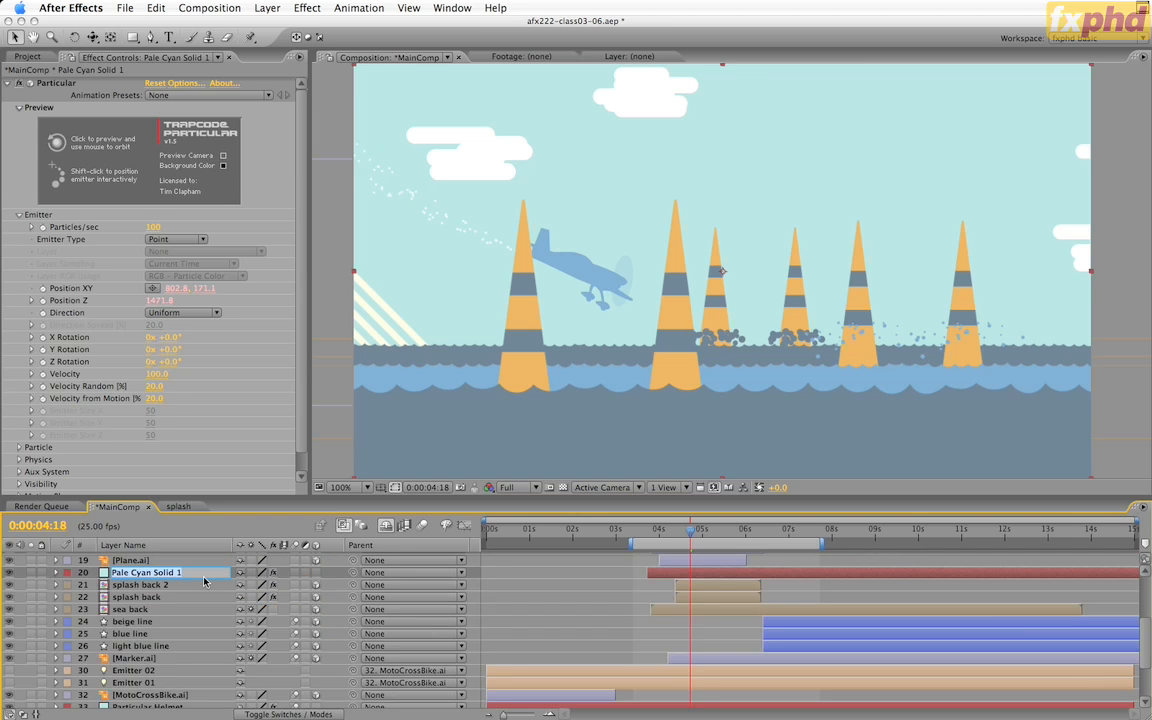
{"action": "type", "text": "Particular Plane"}
{"action": "key", "text": "Return"}
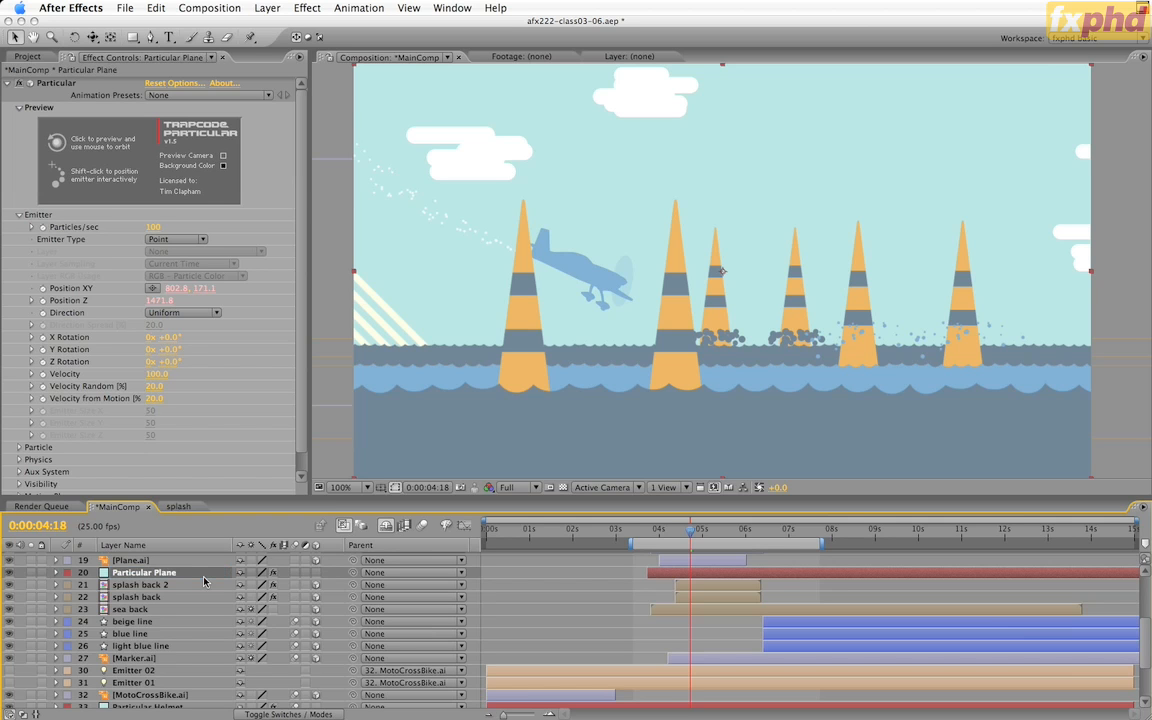
- Set the Particular Plane emitter to 350 Particles/sec with a Velocity of 50
{"action": "left_click", "coordinate": [18, 106]}
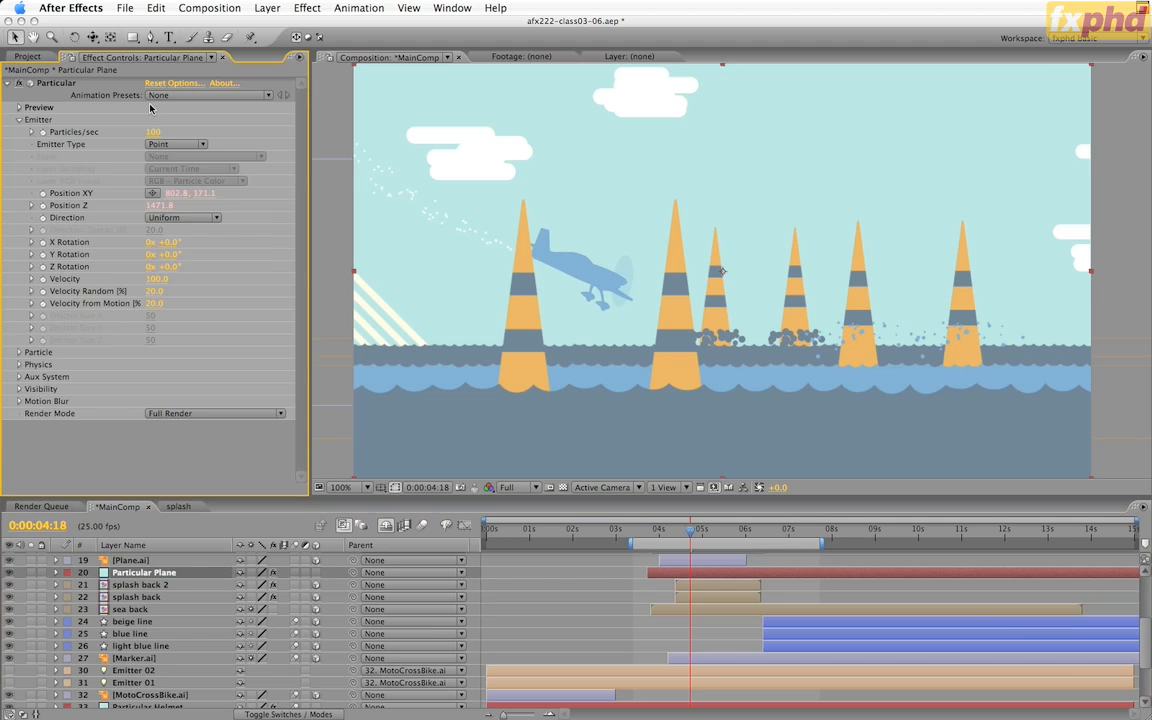
{"action": "left_click", "coordinate": [152, 133]}
{"action": "type", "text": "350"}
{"action": "key", "text": "Return"}
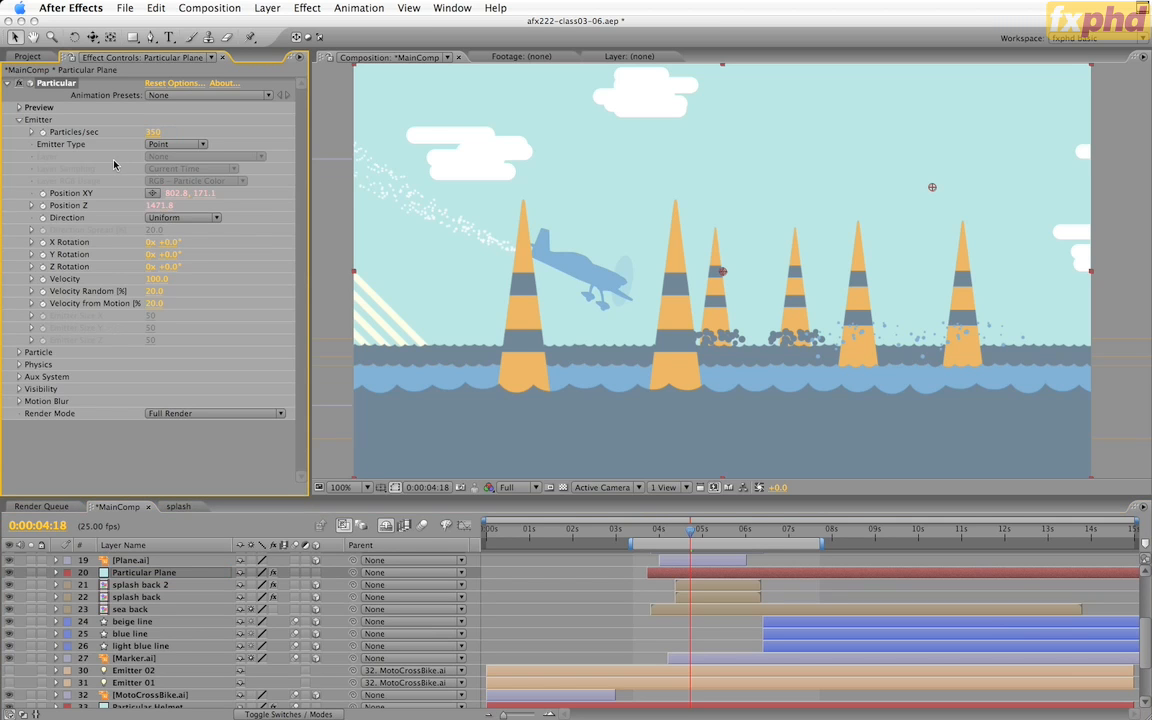
{"action": "left_click", "coordinate": [156, 279]}
{"action": "type", "text": "50"}
{"action": "key", "text": "Return"}
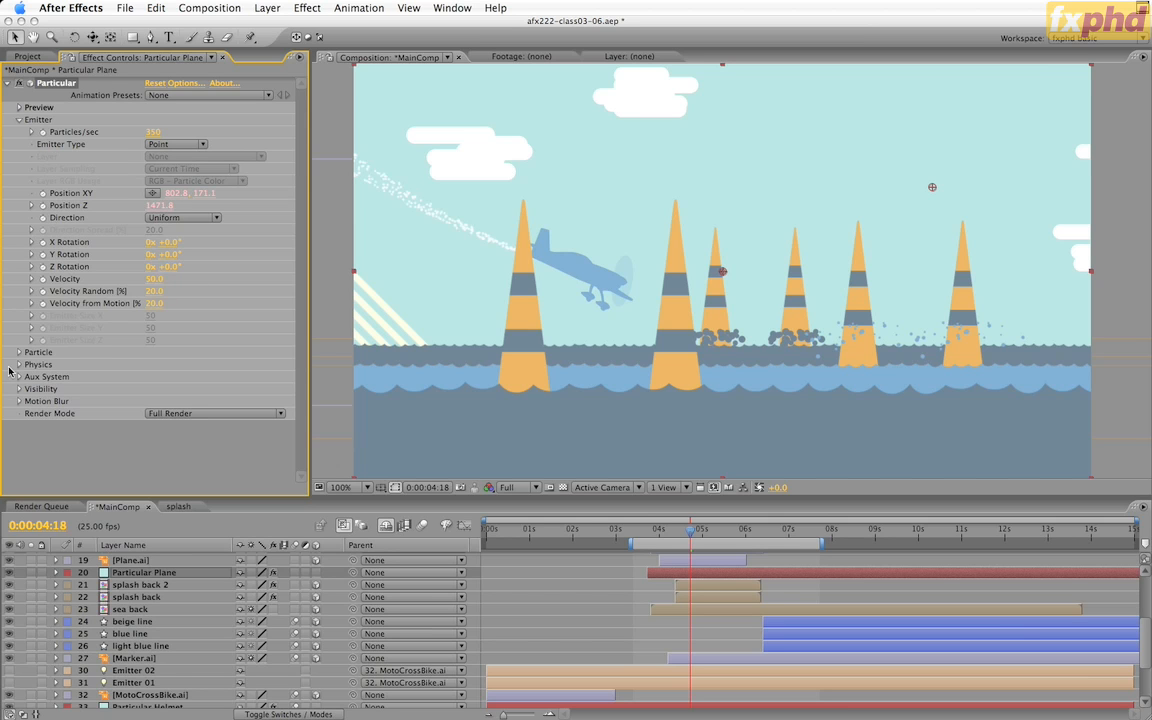
- Set the particle Life to 1 second and the Sphere Feather to 0
{"action": "left_click", "coordinate": [18, 353]}
{"action": "scroll", "coordinate": [21, 342], "scroll_direction": "down", "scroll_amount": 3}
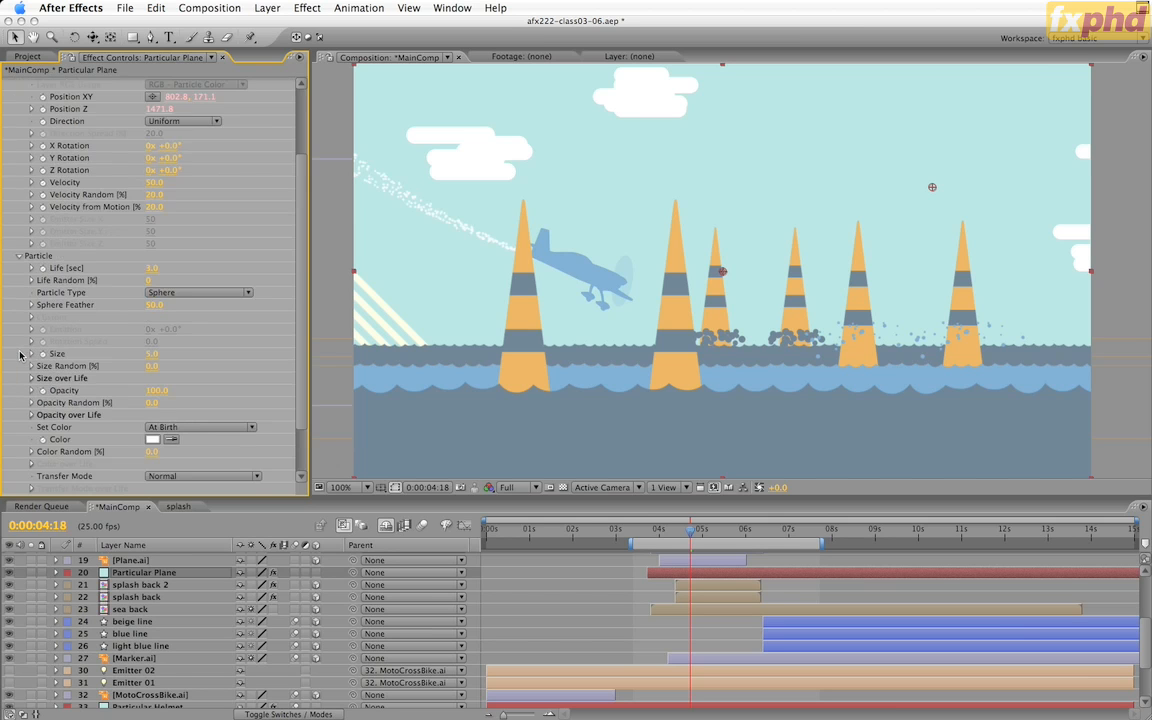
{"action": "left_click", "coordinate": [150, 268]}
{"action": "key", "text": "Return"}
{"action": "left_click", "coordinate": [148, 280]}
{"action": "key", "text": "Tab"}
{"action": "type", "text": "0"}
{"action": "key", "text": "Return"}
- Set the particle Size to 20 and Size Random to 25%
{"action": "left_click", "coordinate": [152, 354]}
{"action": "type", "text": "20"}
{"action": "key", "text": "Tab"}
{"action": "type", "text": "25"}
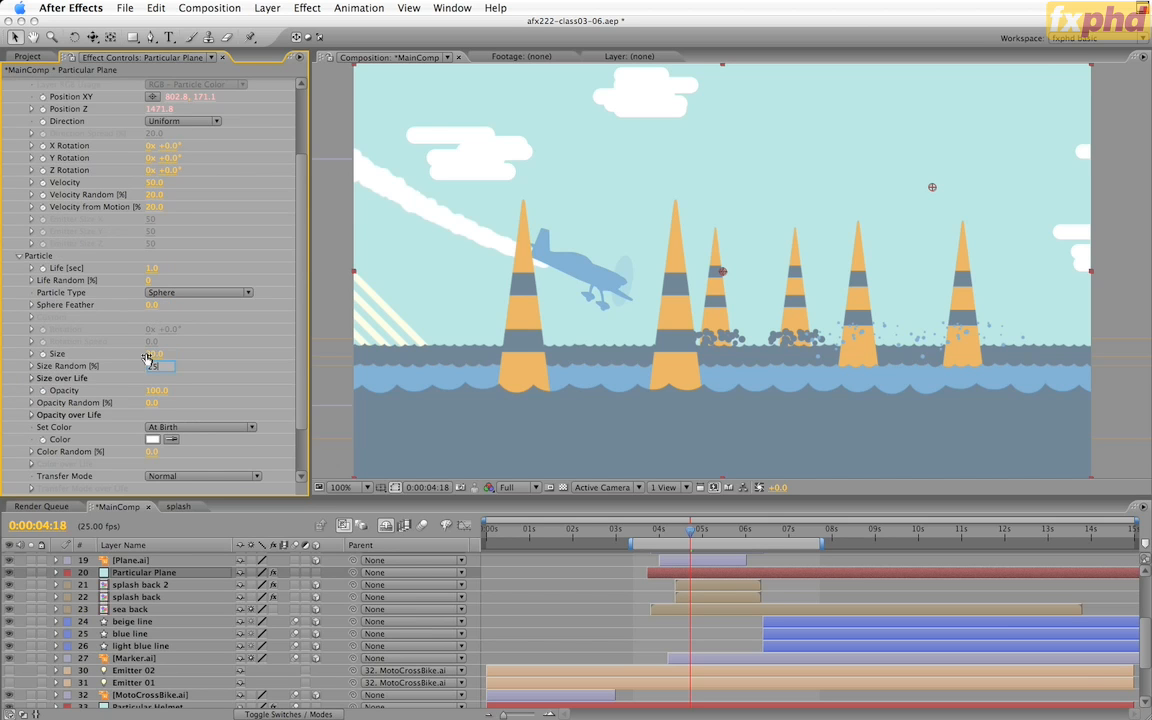
{"action": "key", "text": "Return"}
- Shape the Size over Life graph as a straight ramp rising from birth to death
{"action": "left_click", "coordinate": [30, 378]}
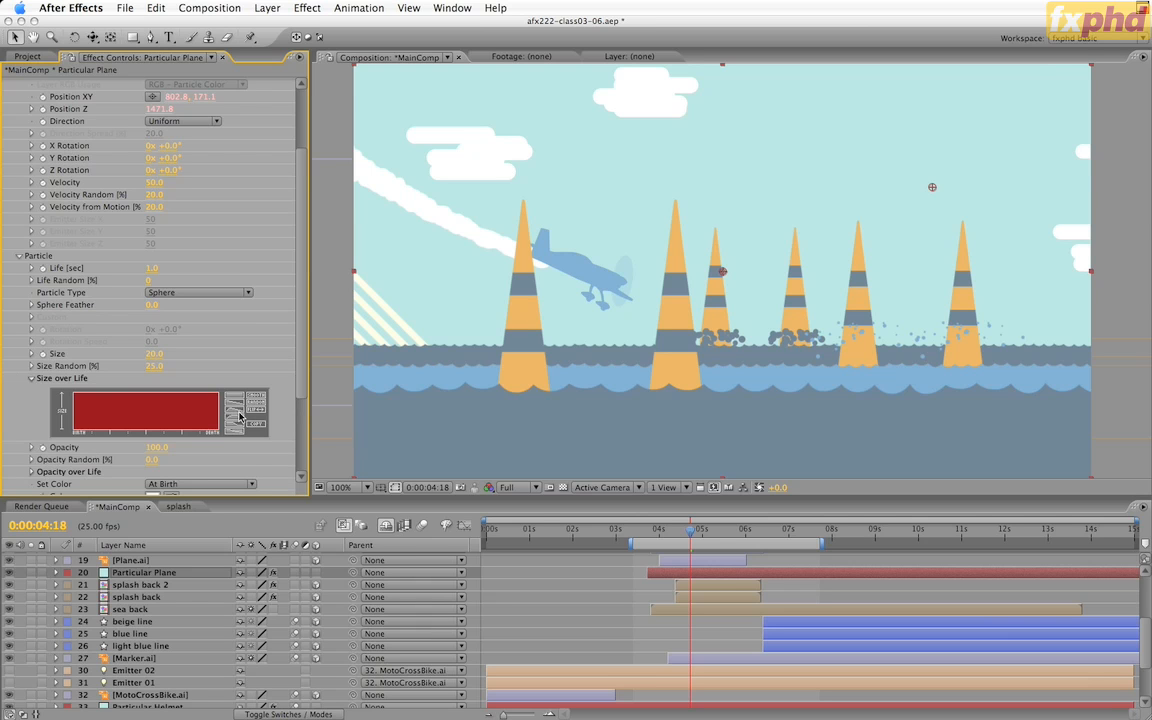
{"action": "left_click", "coordinate": [237, 405]}
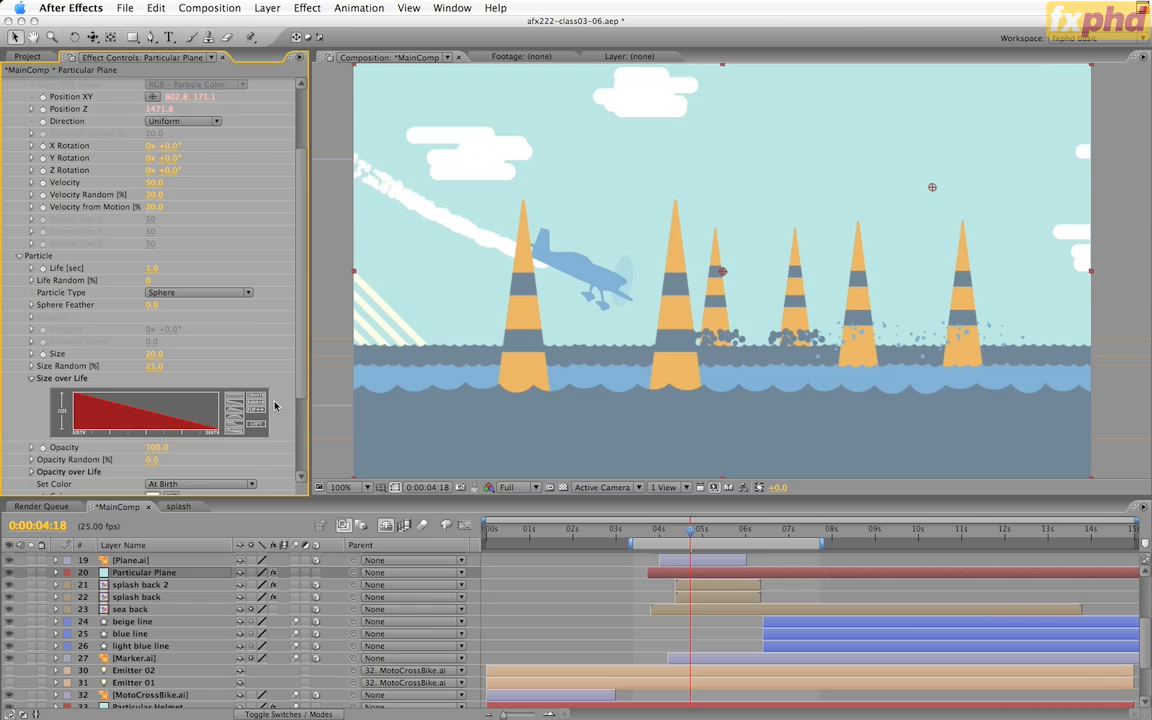
{"action": "left_click", "coordinate": [262, 414]}
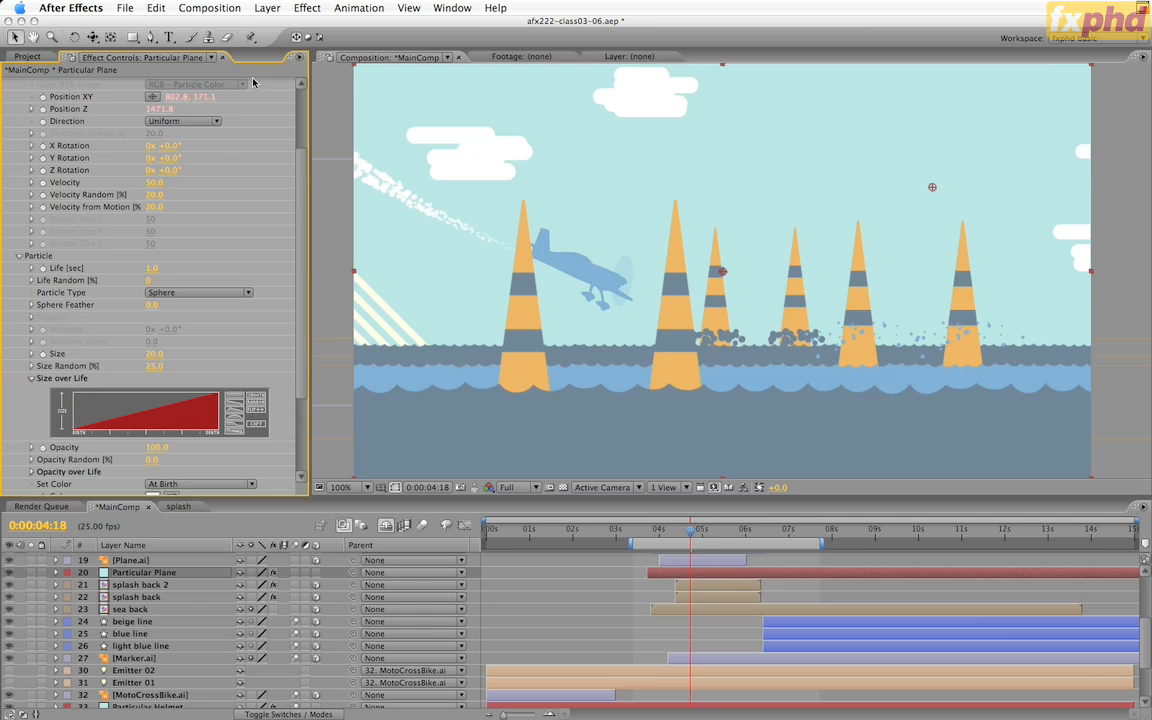
{"action": "left_click", "coordinate": [31, 379]}
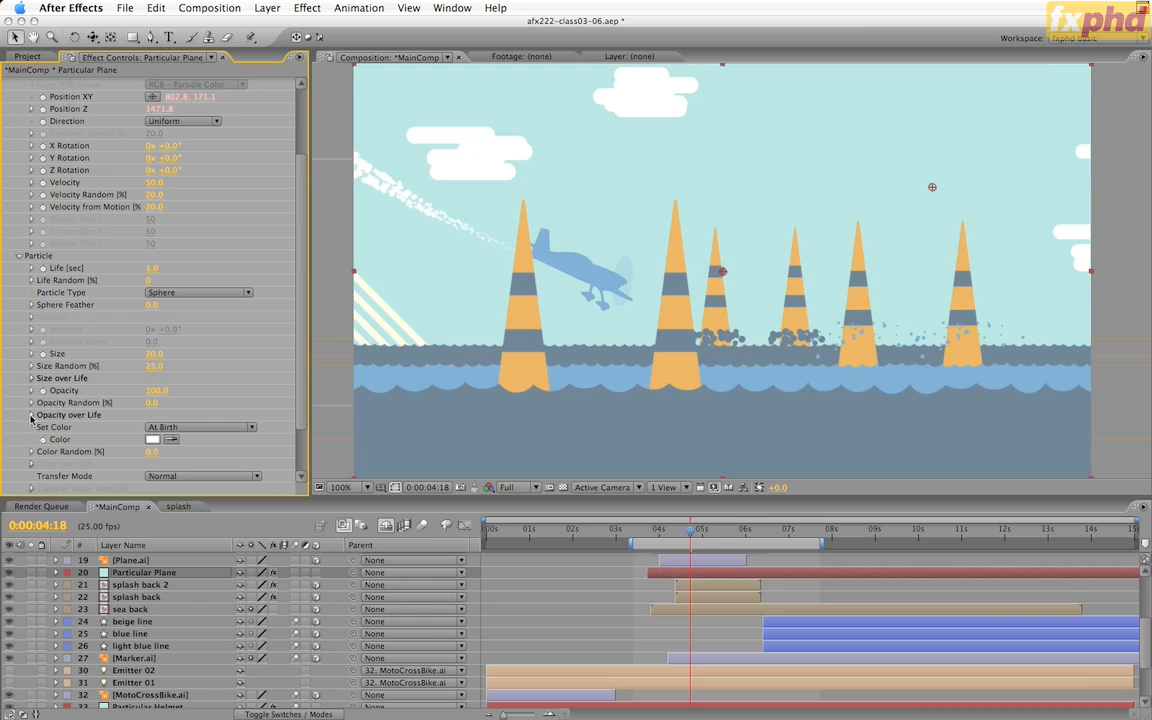
- Shape the Opacity over Life graph as a straight ramp falling from birth to death
{"action": "left_click", "coordinate": [31, 415]}
{"action": "left_click", "coordinate": [240, 452]}
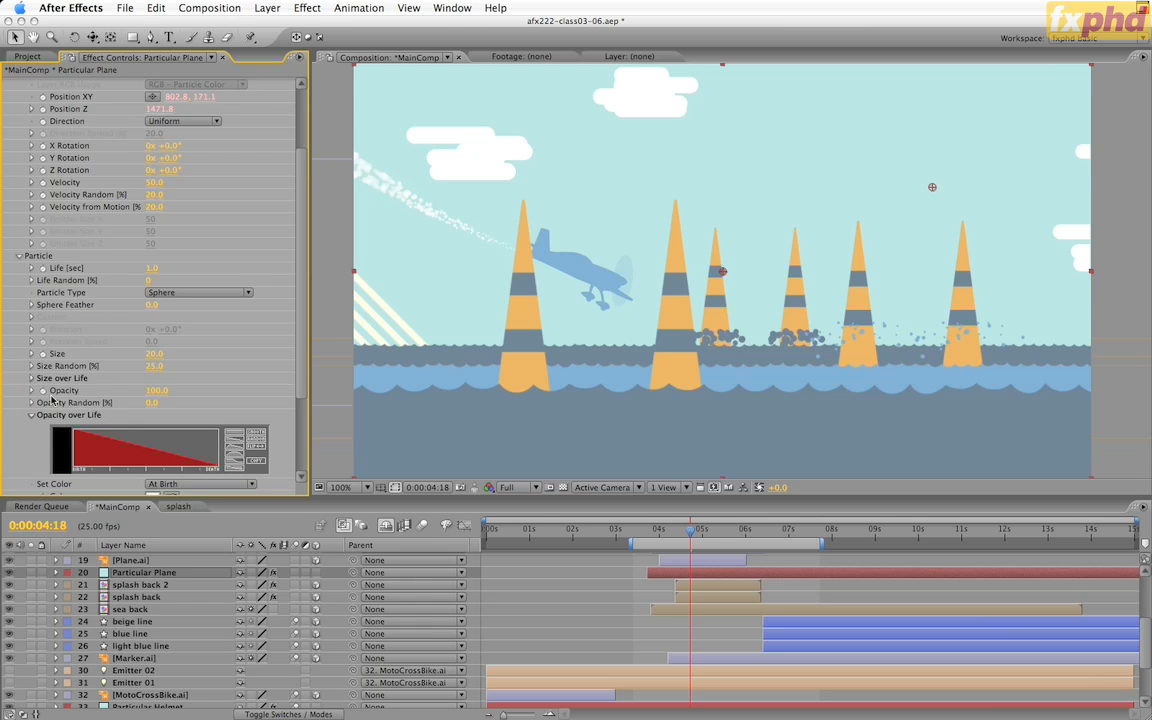
{"action": "left_click", "coordinate": [110, 419]}
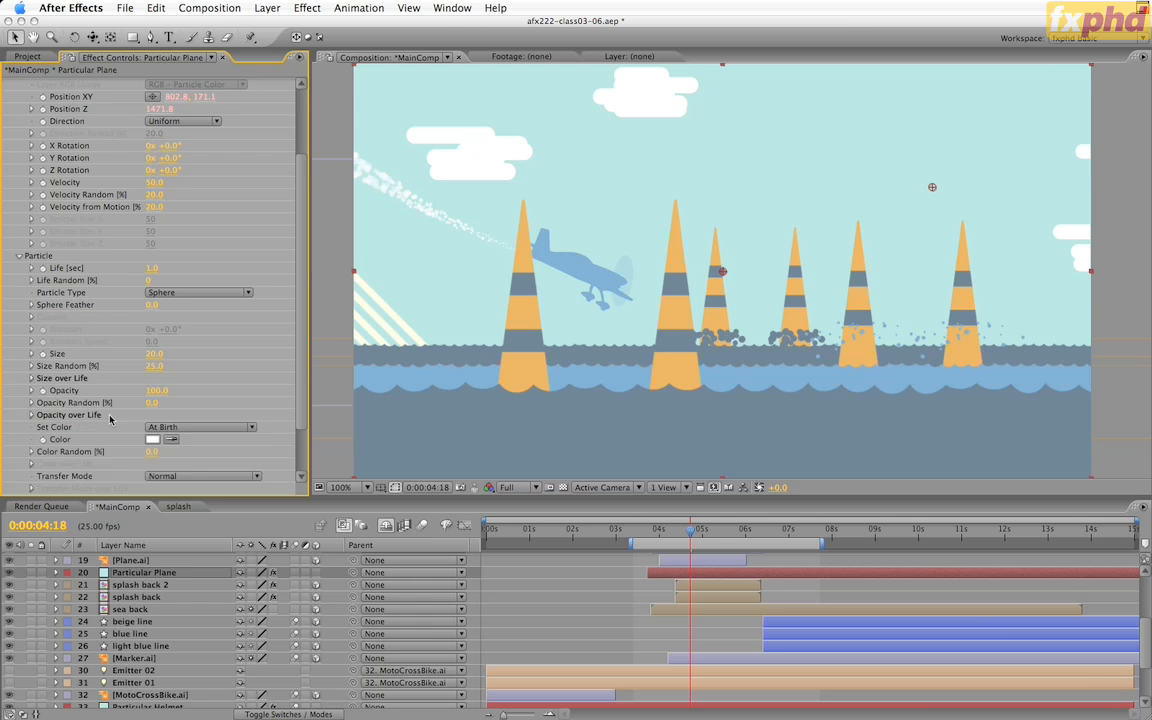
- At 0:00:05:04, sample the light blue of the waves as the particle Color and collapse the Particular effect
{"action": "left_click", "coordinate": [710, 533]}
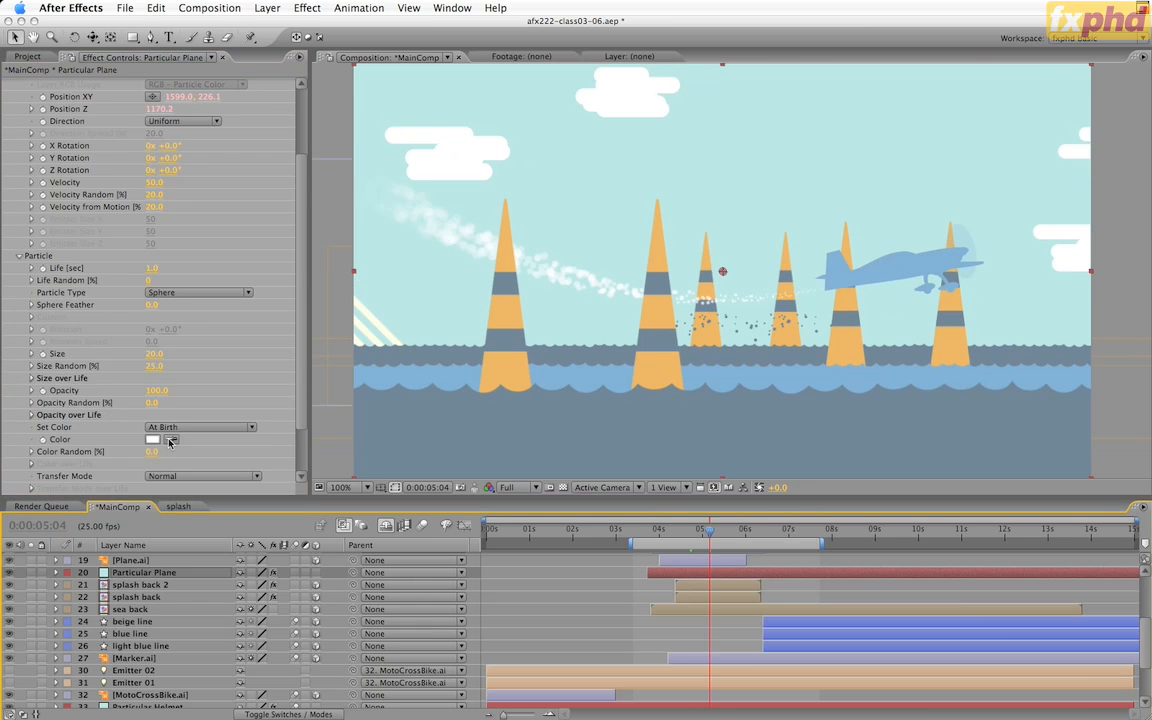
{"action": "left_click", "coordinate": [172, 439]}
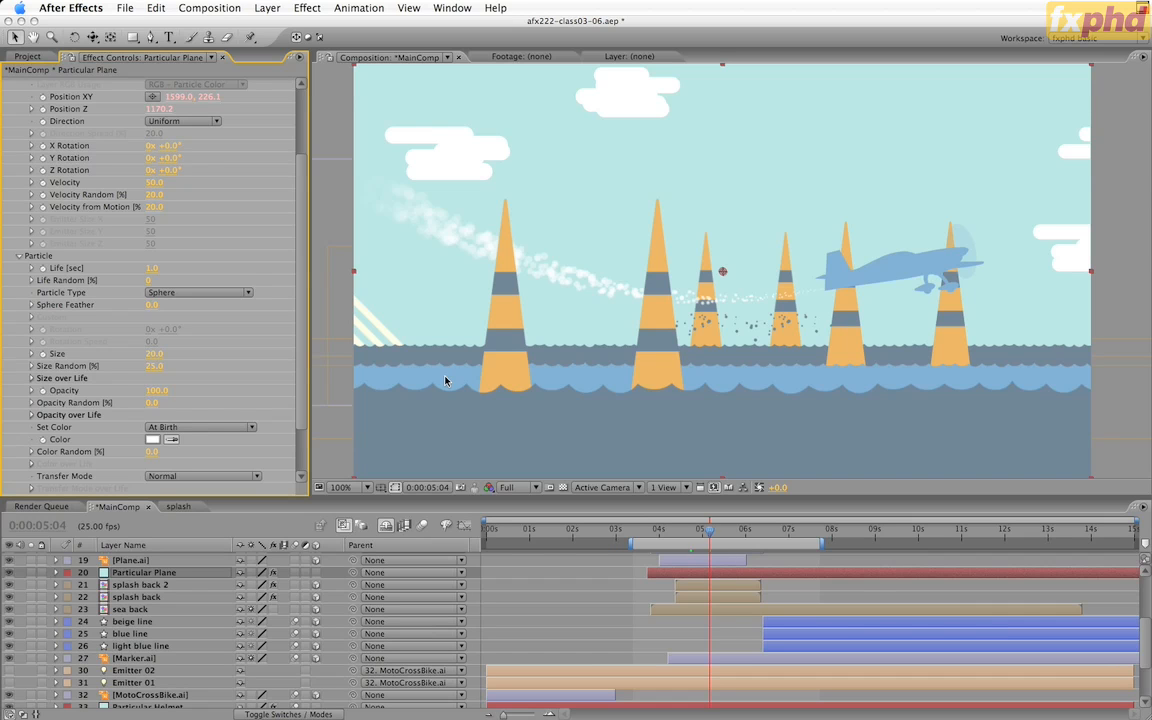
{"action": "left_click", "coordinate": [445, 380]}
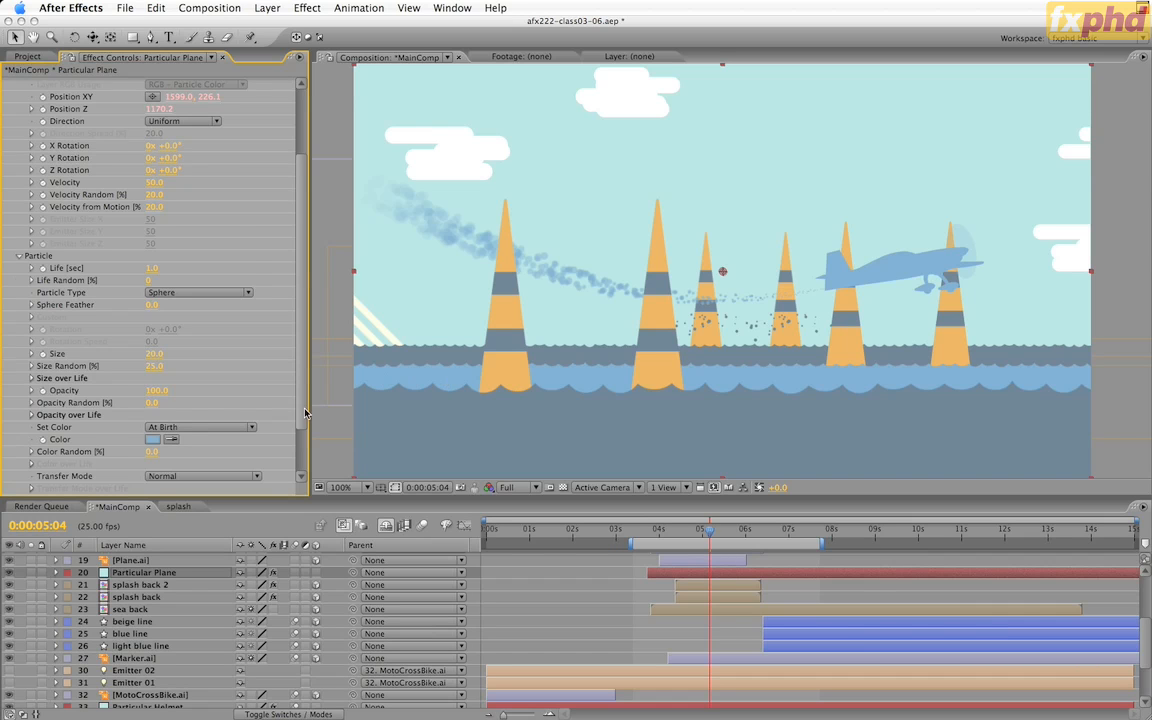
{"action": "scroll", "coordinate": [276, 372], "scroll_direction": "up", "scroll_amount": 5}
{"action": "left_click", "coordinate": [7, 83]}
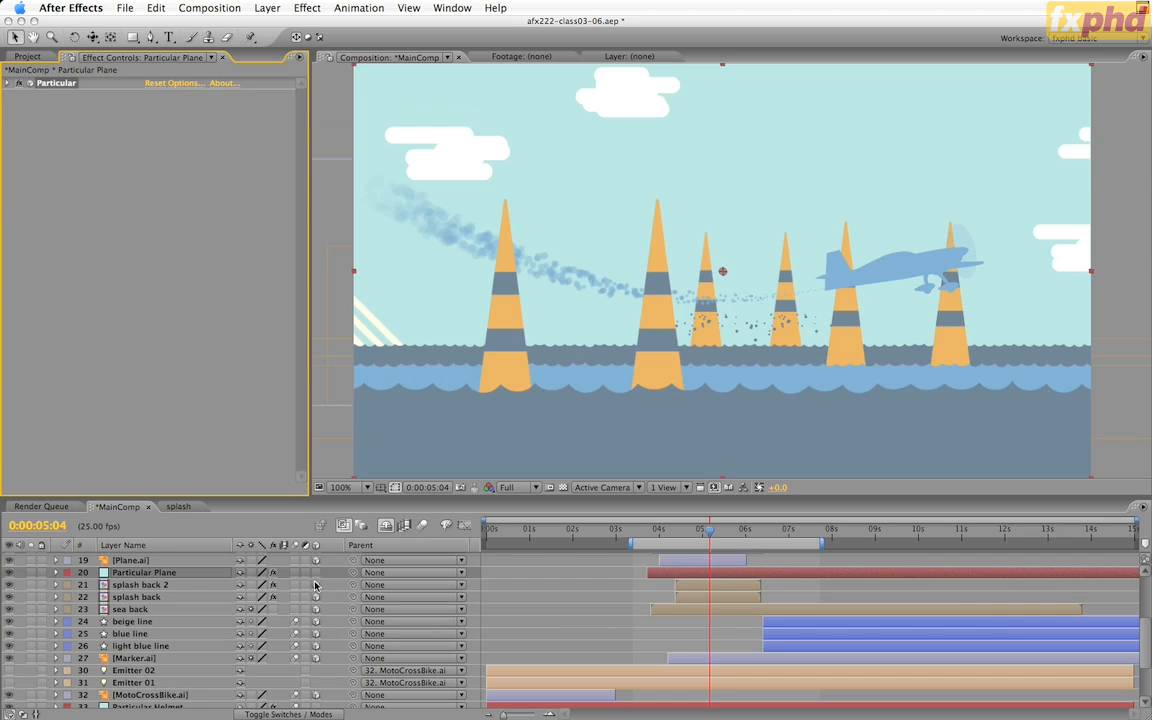
- Trim the end of the Particular Plane layer to 0:00:06:09
{"action": "left_click", "coordinate": [775, 540]}
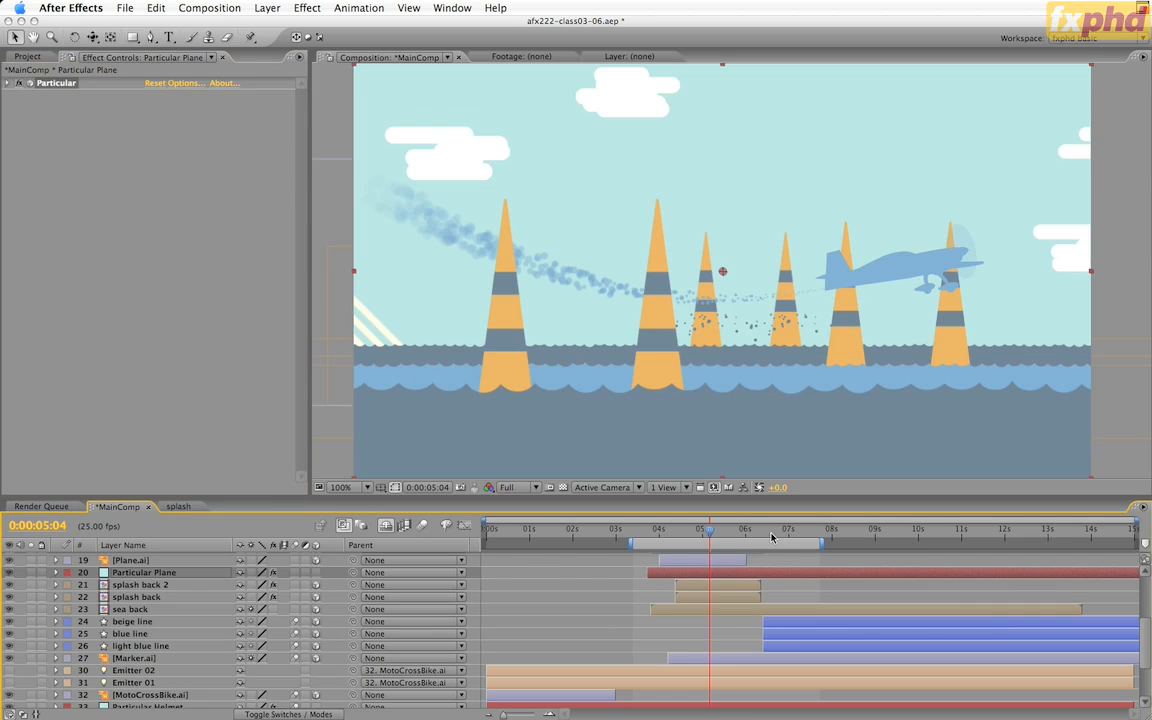
{"action": "left_click", "coordinate": [767, 534]}
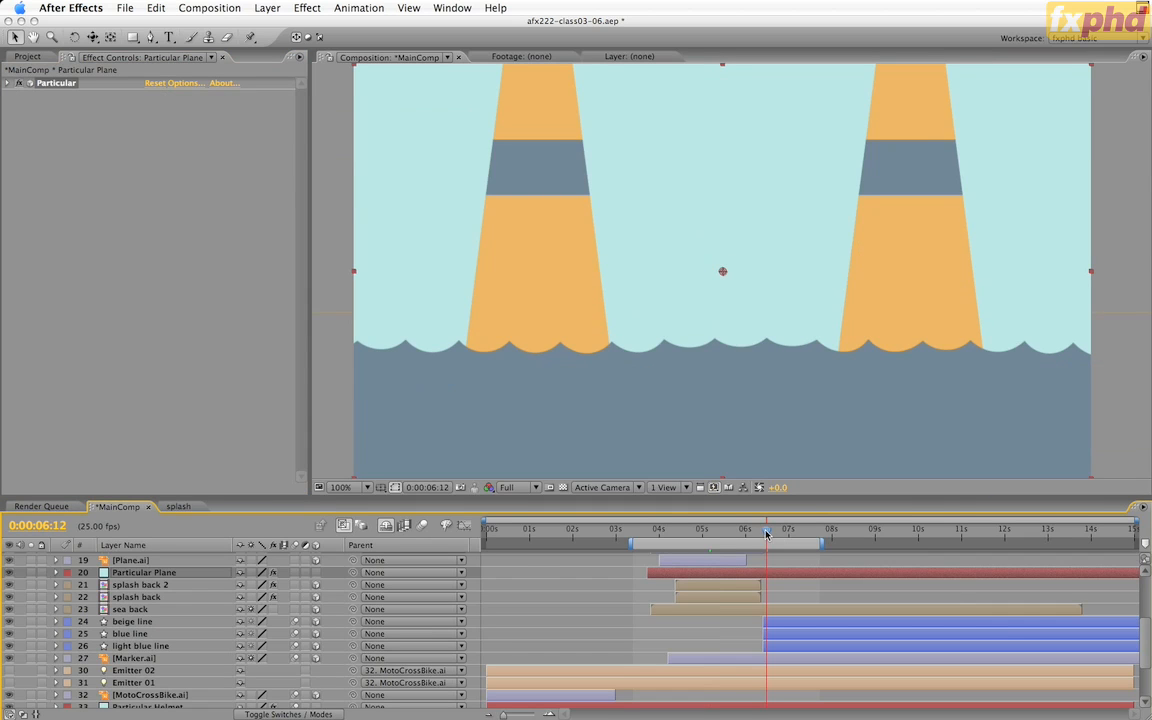
{"action": "left_click_drag", "start_coordinate": [767, 534], "coordinate": [760, 534]}
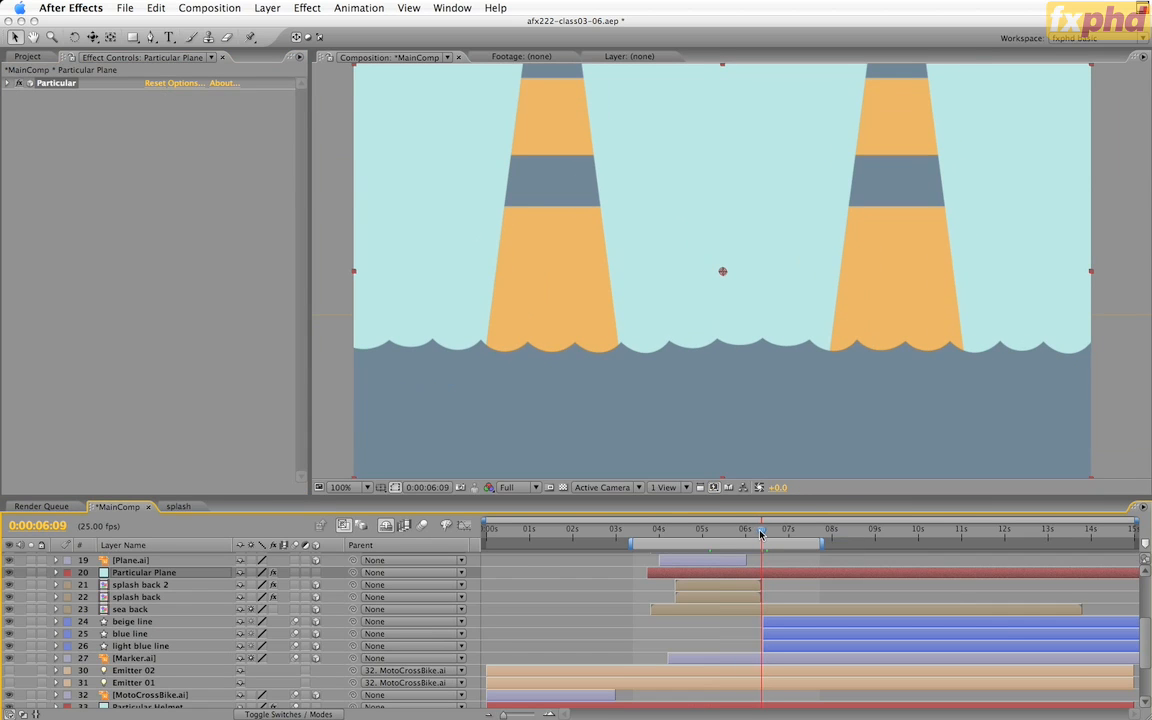
{"action": "key", "text": "alt+bracketright"}
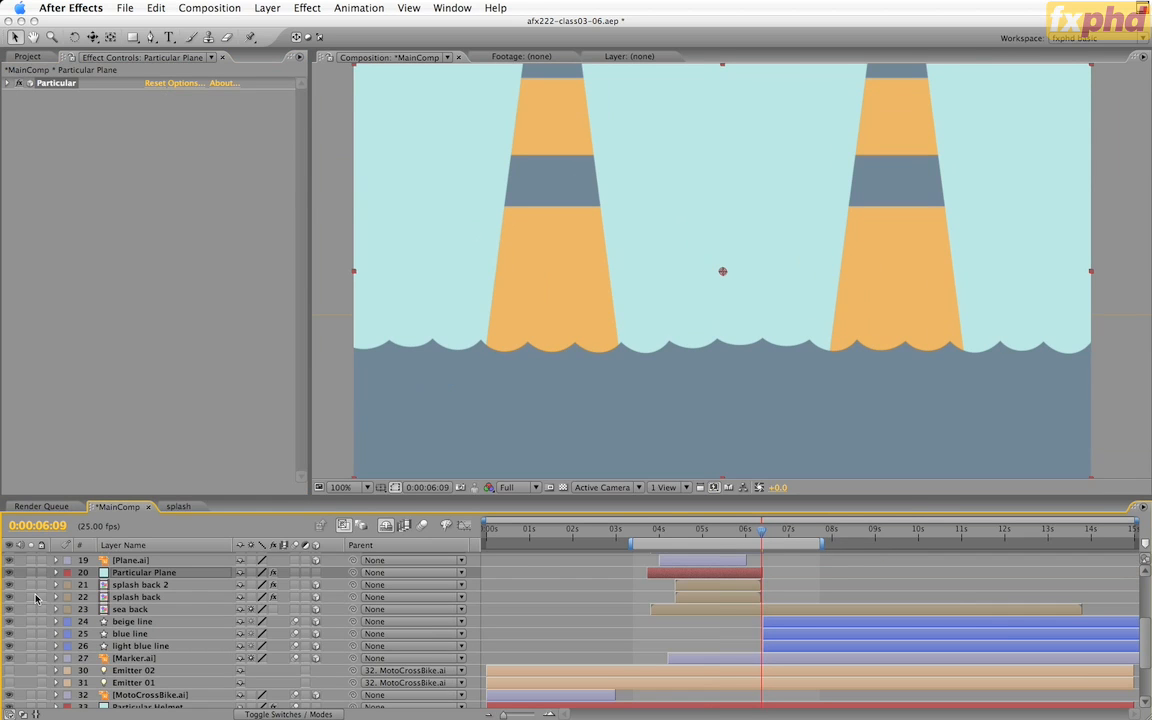
- Save an incremented version of the project and check the smoke trail at 0:00:05:00
{"action": "key", "text": "super+alt+shift+s"}
{"action": "left_click", "coordinate": [707, 531]}
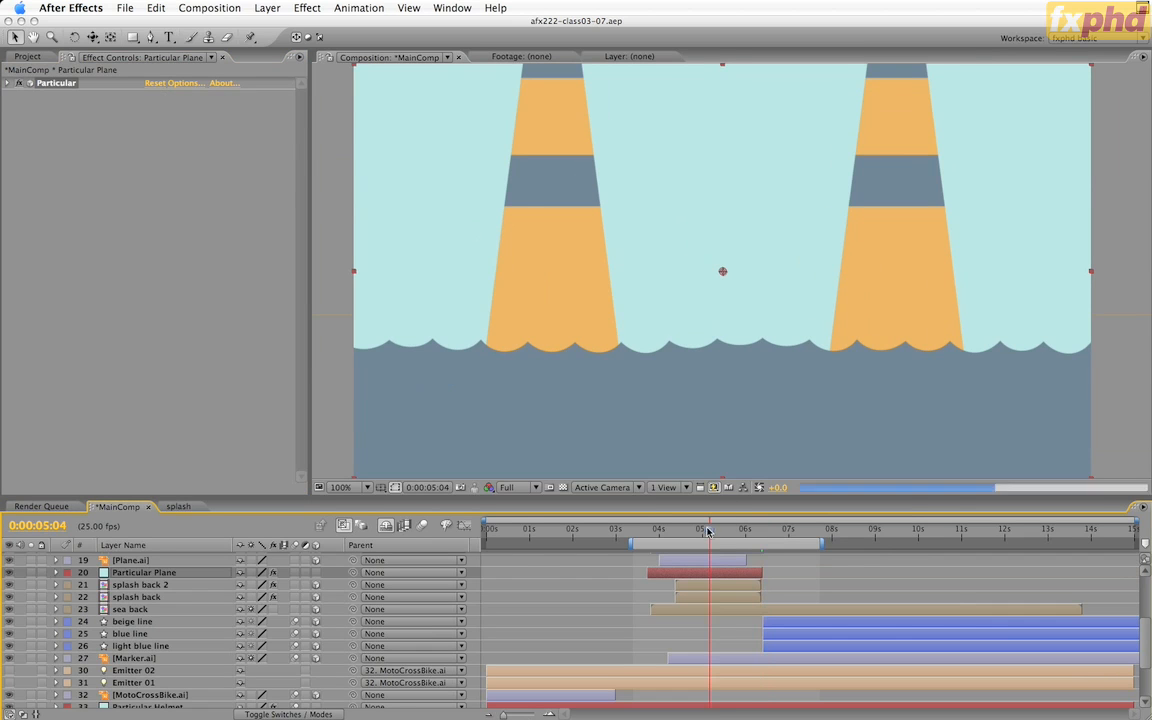
{"action": "left_click", "coordinate": [702, 531]}
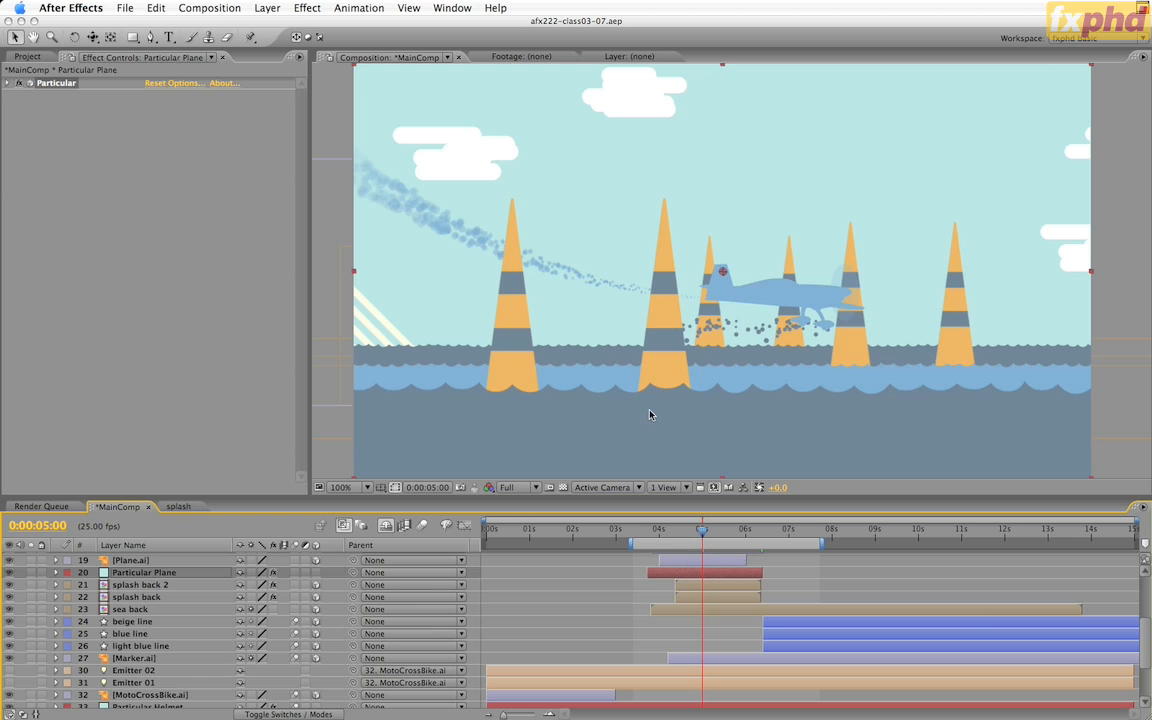
- Find and select the BirdWing.ai artwork in the project's ai folder
{"action": "left_click", "coordinate": [27, 57]}
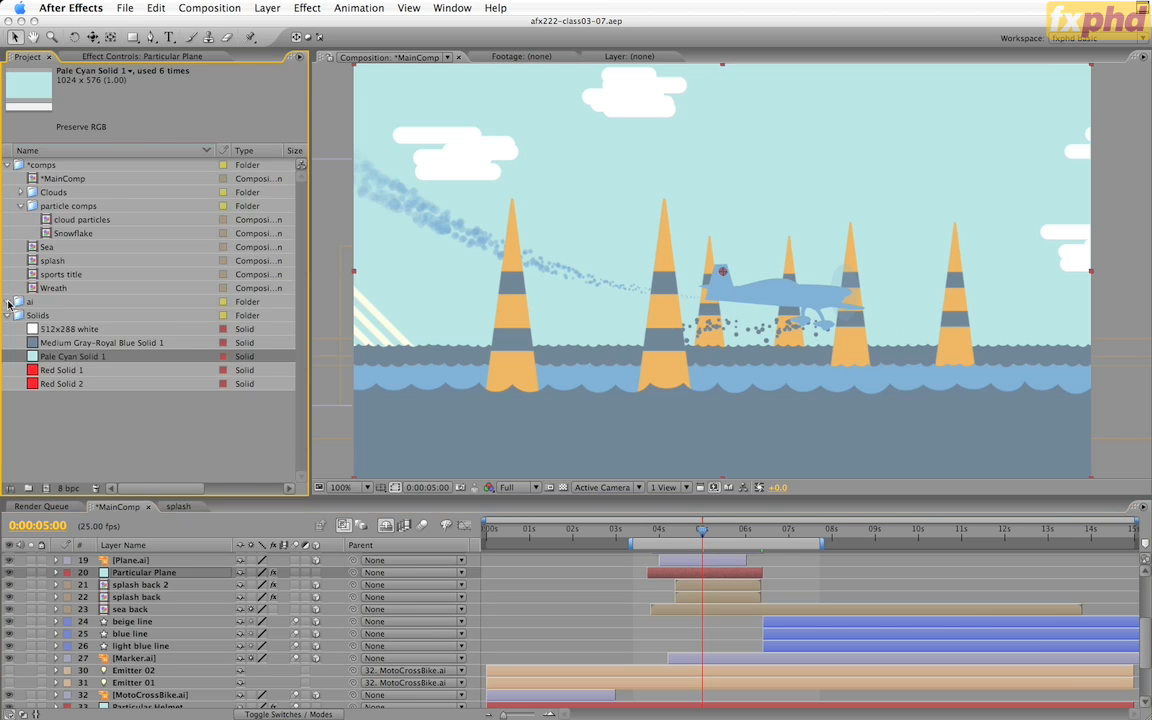
{"action": "left_click", "coordinate": [9, 301]}
{"action": "left_click", "coordinate": [36, 329]}
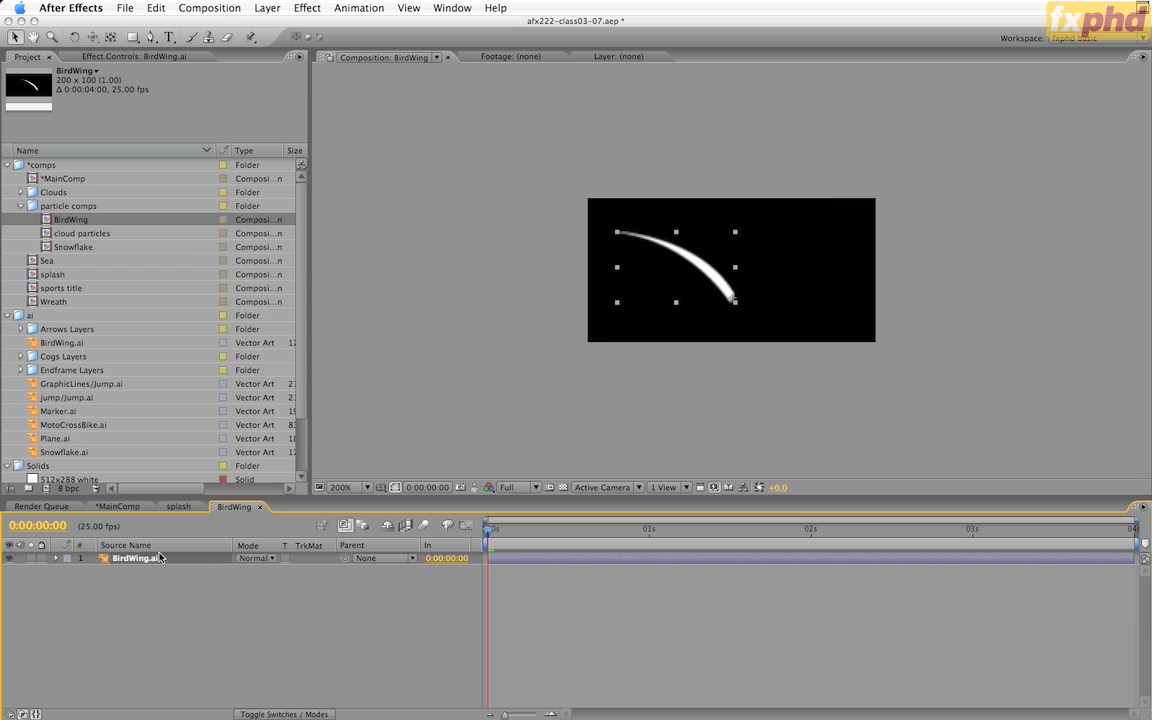
- Add the expression Math.sin(time) to the Rotation of the BirdWing.ai layer
{"action": "key", "text": "r"}
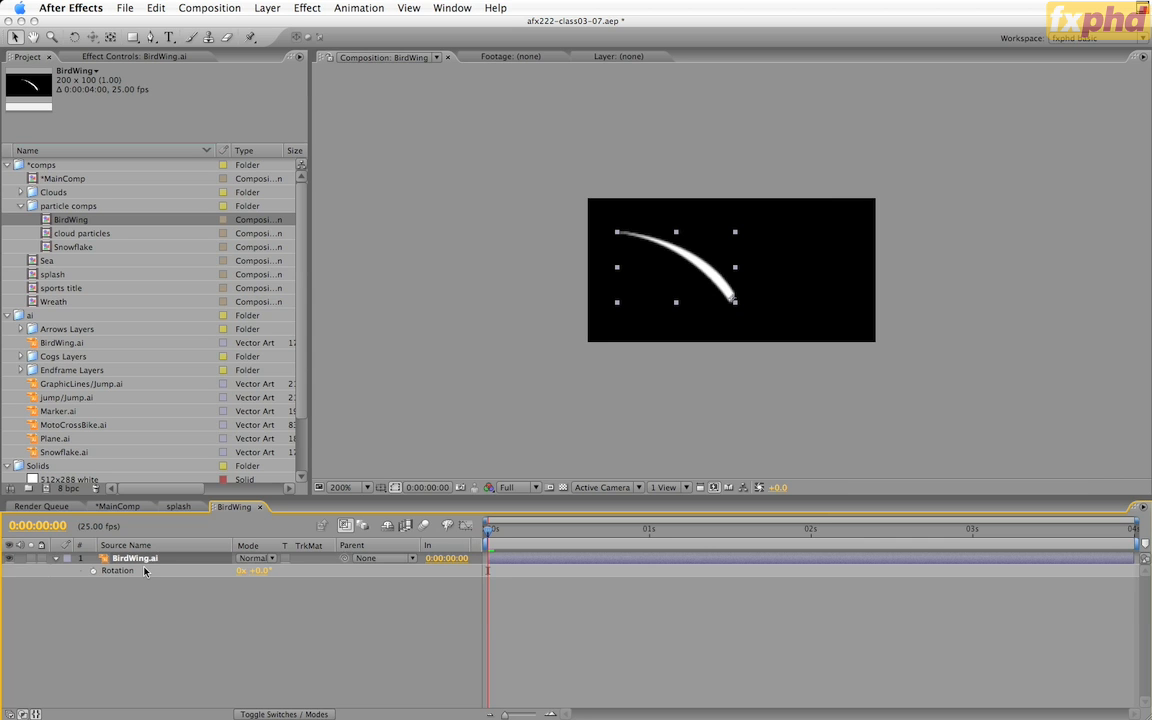
{"action": "left_click", "coordinate": [93, 571], "text": "alt"}
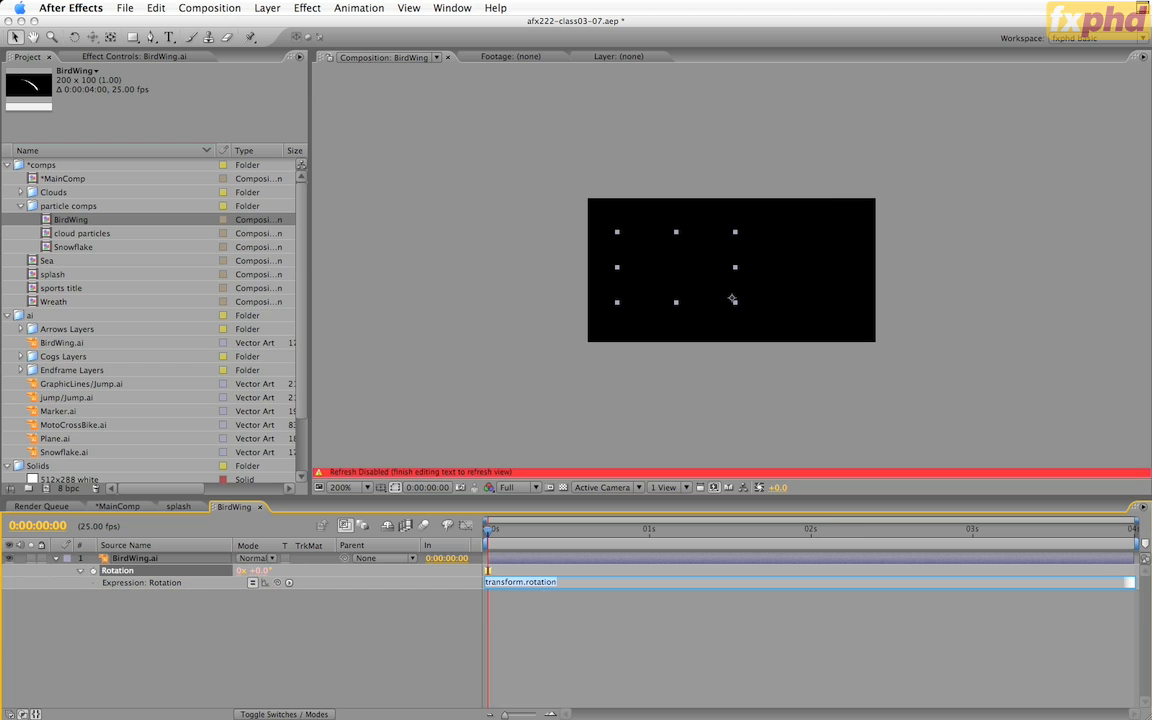
{"action": "left_click", "coordinate": [289, 583]}
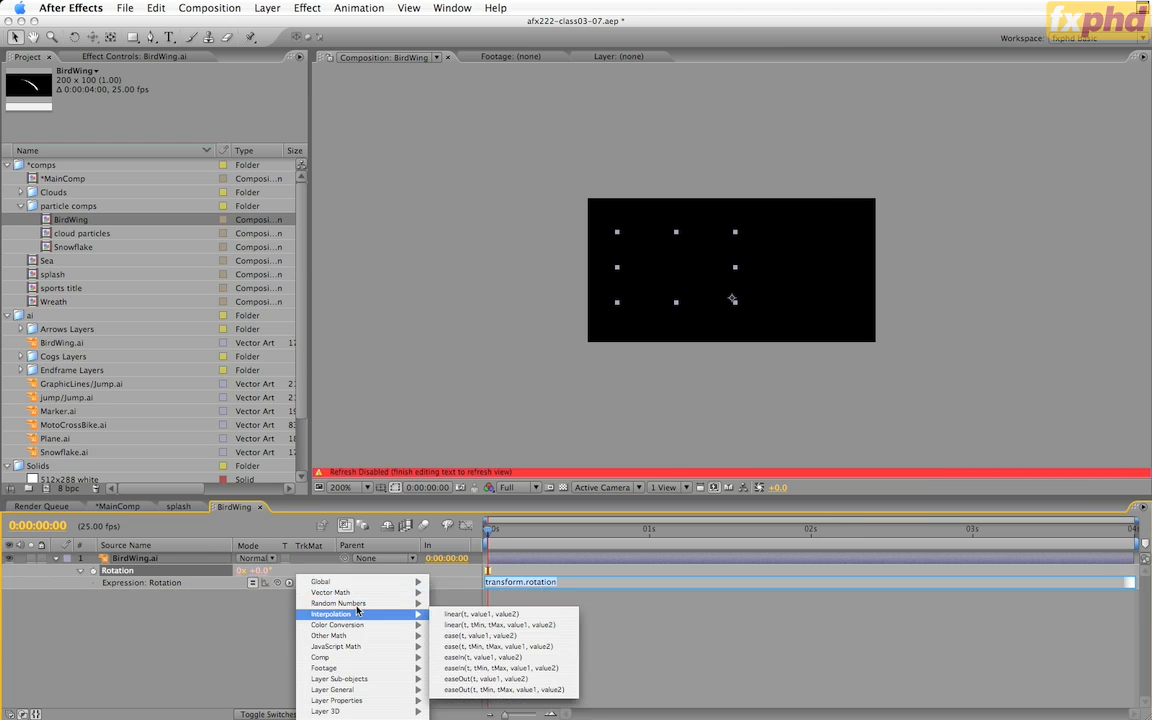
{"action": "mouse_move", "coordinate": [355, 585]}
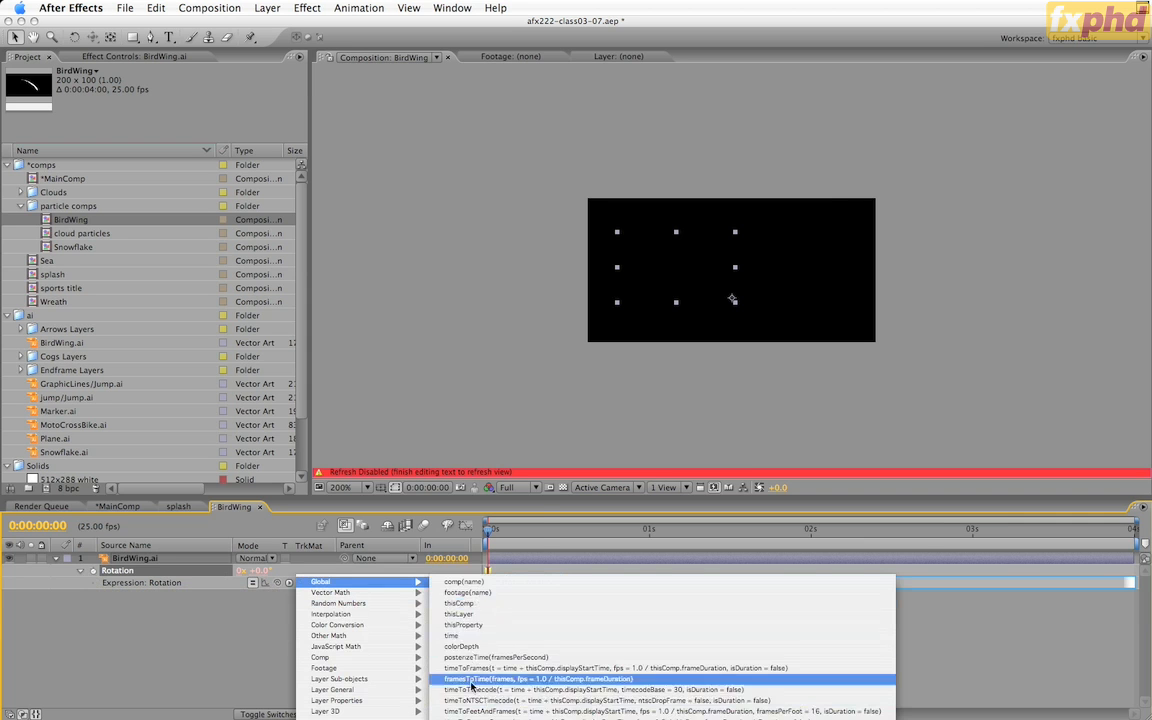
{"action": "mouse_move", "coordinate": [358, 648]}
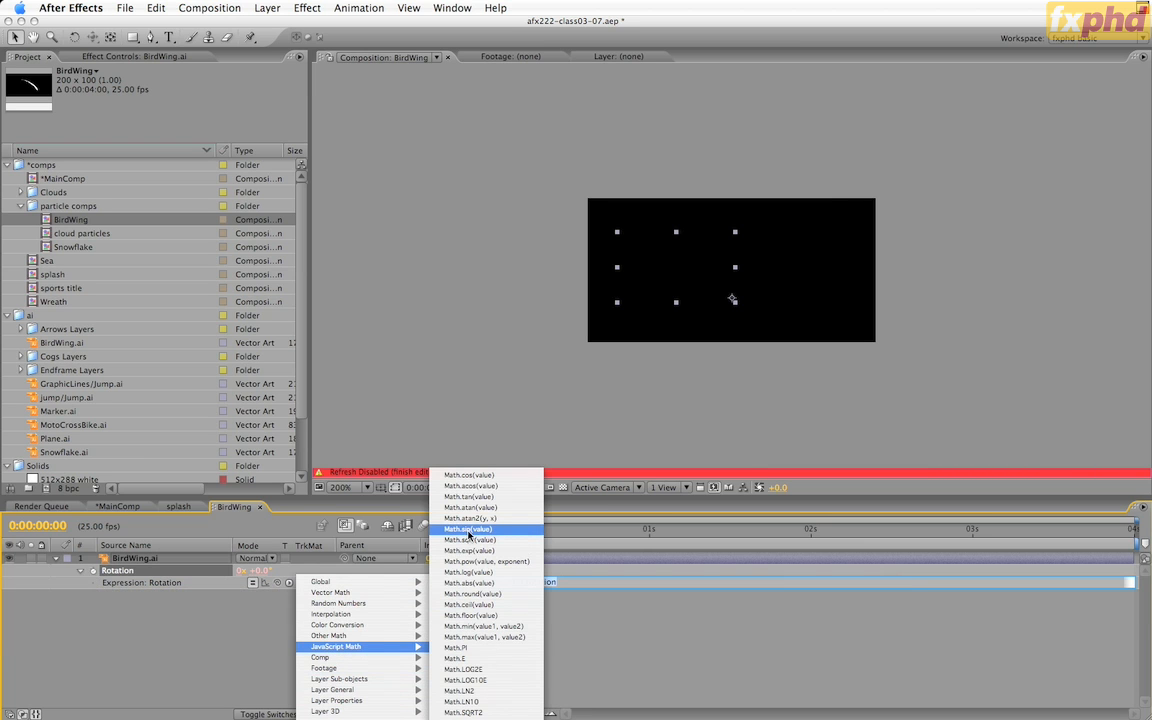
{"action": "left_click", "coordinate": [469, 529]}
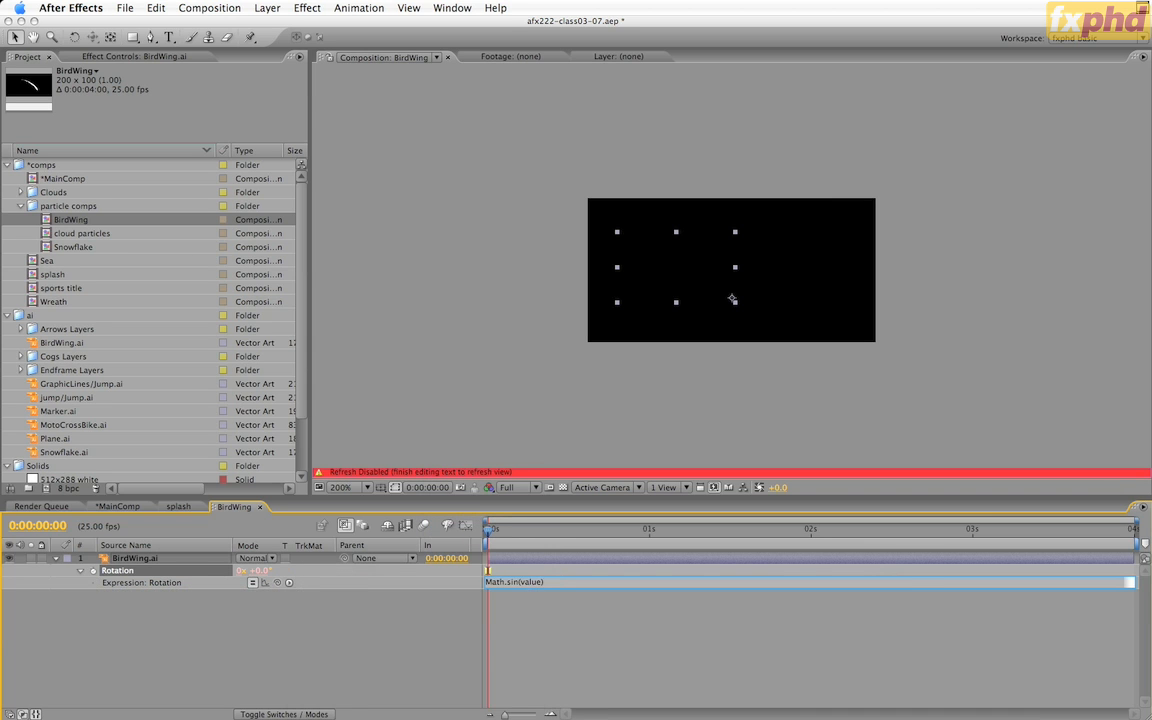
{"action": "double_click", "coordinate": [528, 583]}
{"action": "type", "text": "tim"}
{"action": "left_click", "coordinate": [334, 613]}
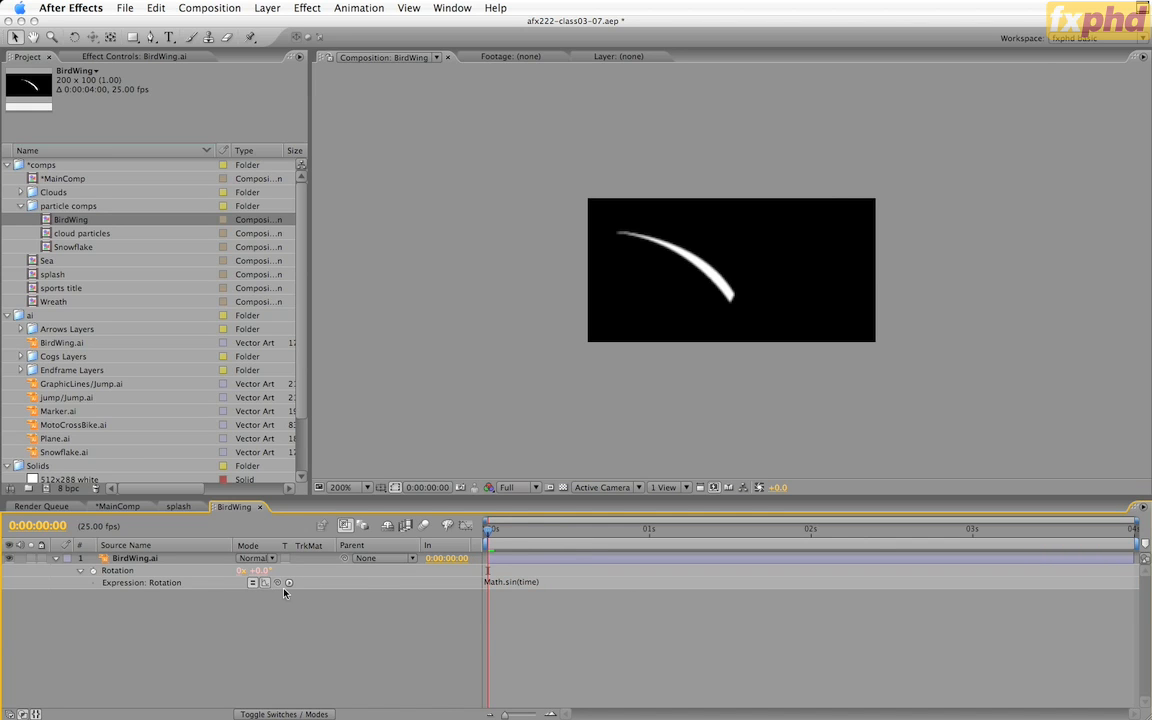
- Display the BirdWing.ai Rotation curve in the Graph Editor together with its expression editor
{"action": "left_click", "coordinate": [466, 526]}
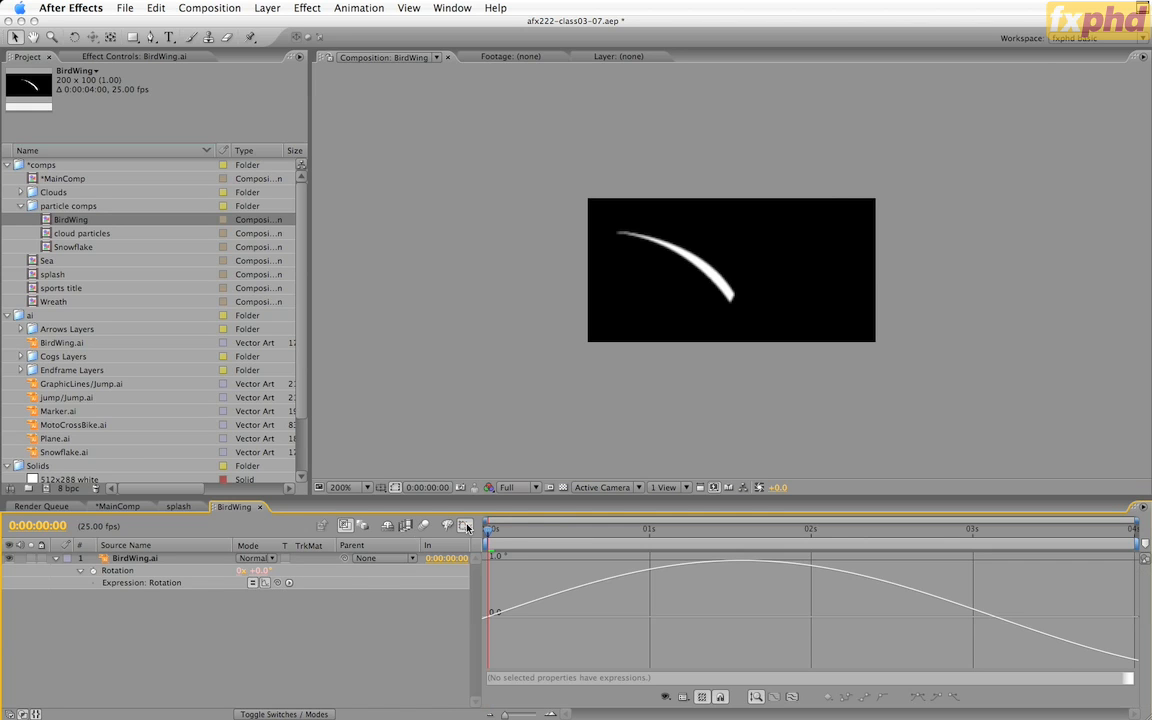
{"action": "left_click", "coordinate": [142, 583]}
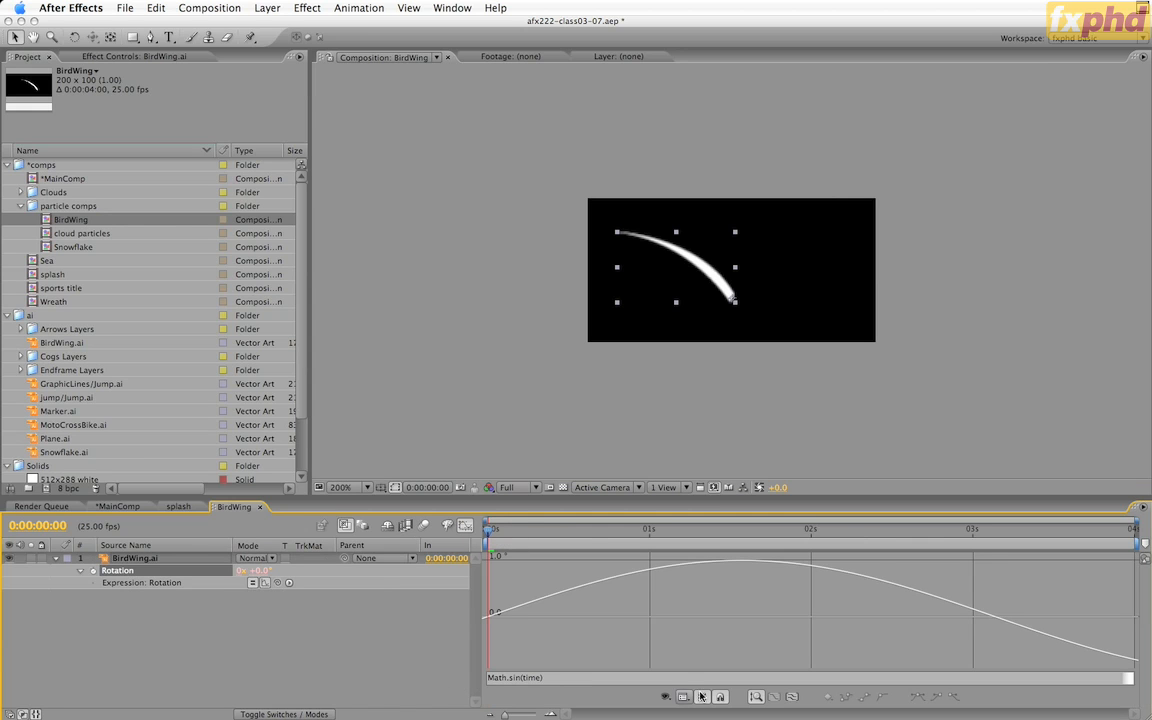
{"action": "left_click", "coordinate": [685, 698]}
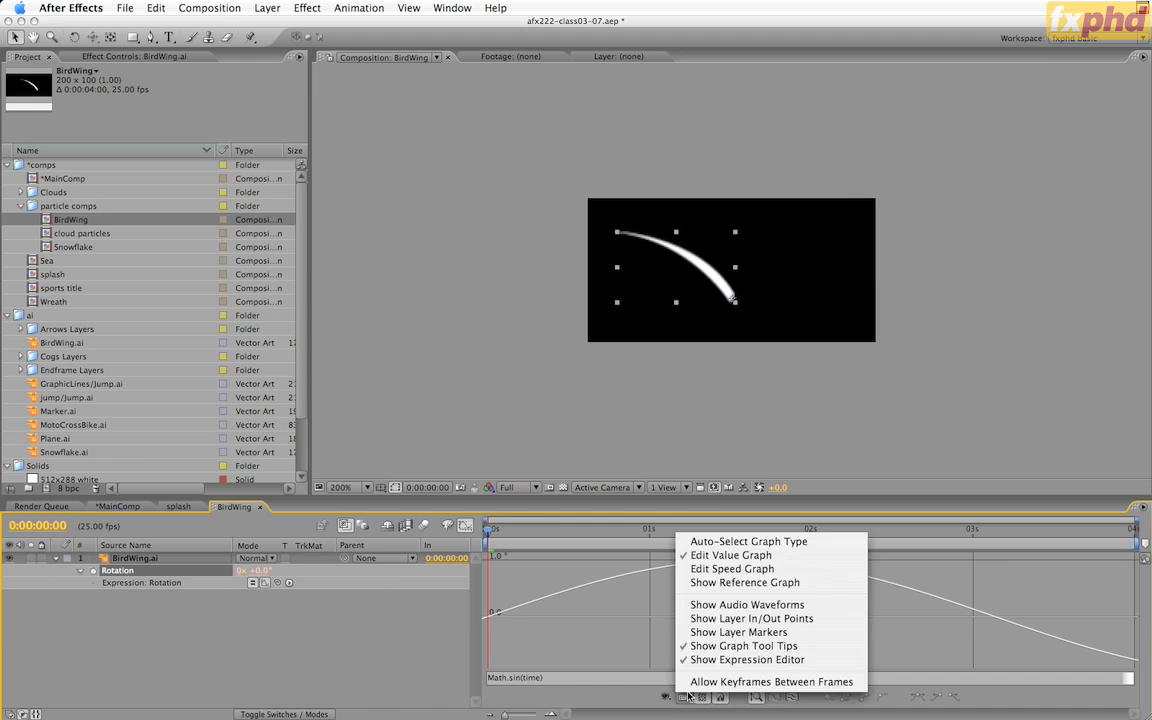
{"action": "left_click", "coordinate": [731, 660]}
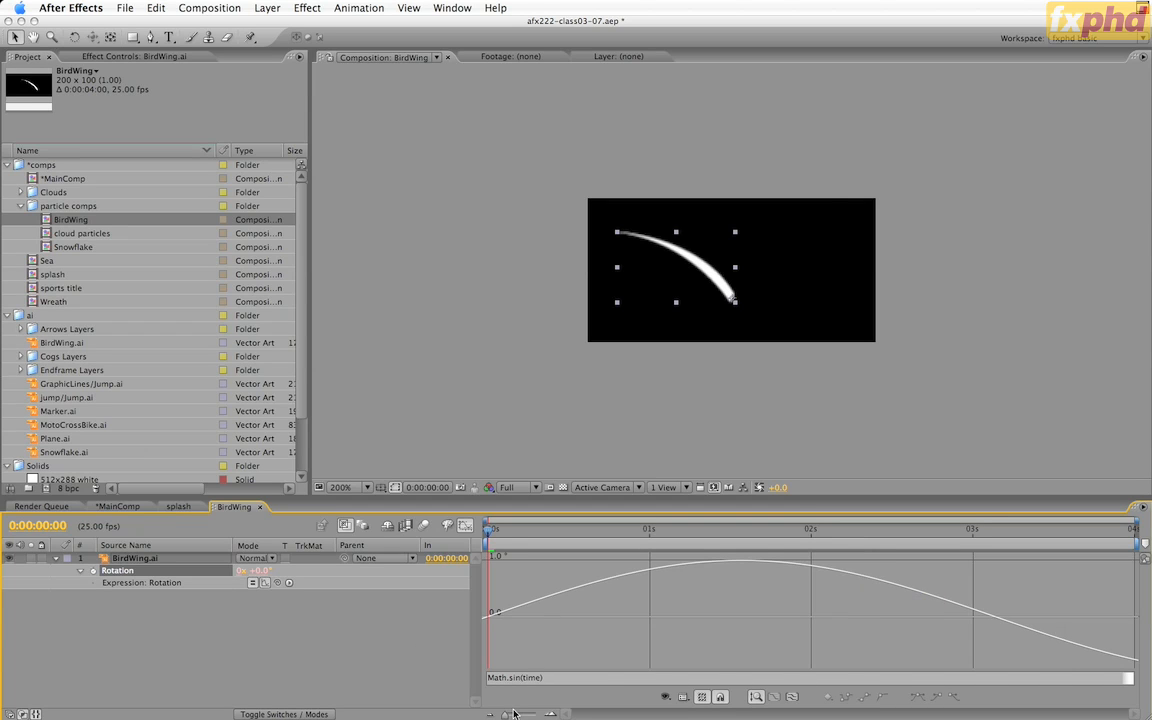
- Multiply time by Math.PI inside the sine of the Rotation expression
{"action": "left_click", "coordinate": [651, 677]}
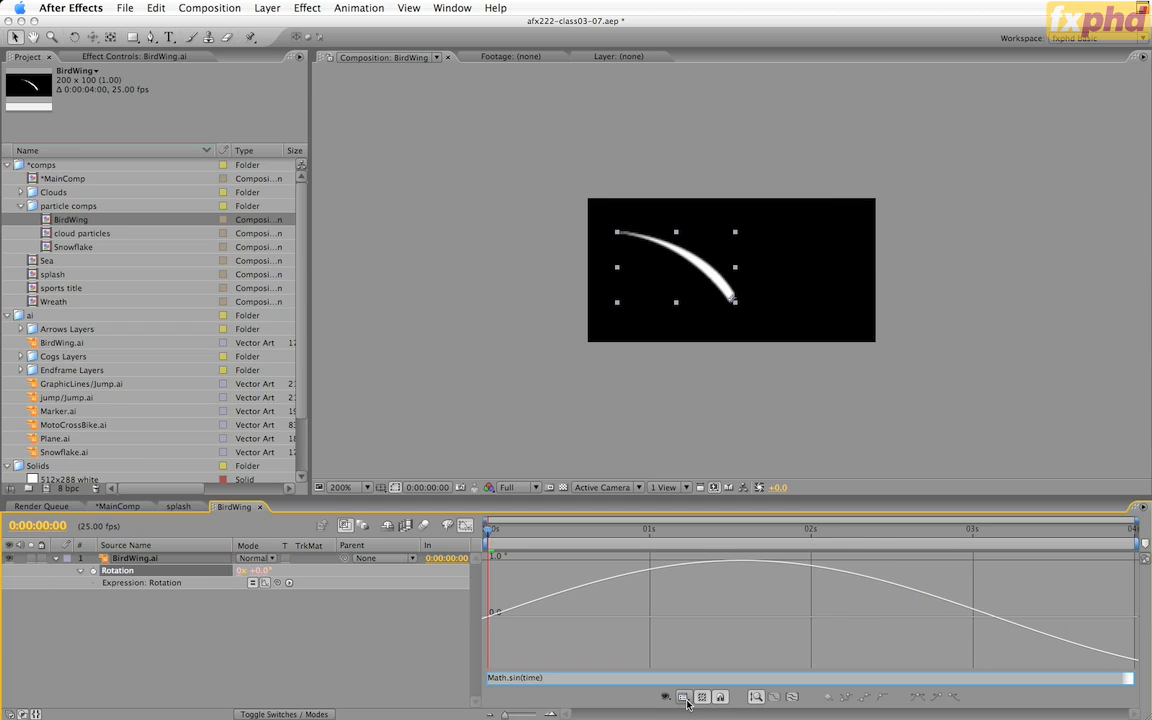
{"action": "type", "text": "*"}
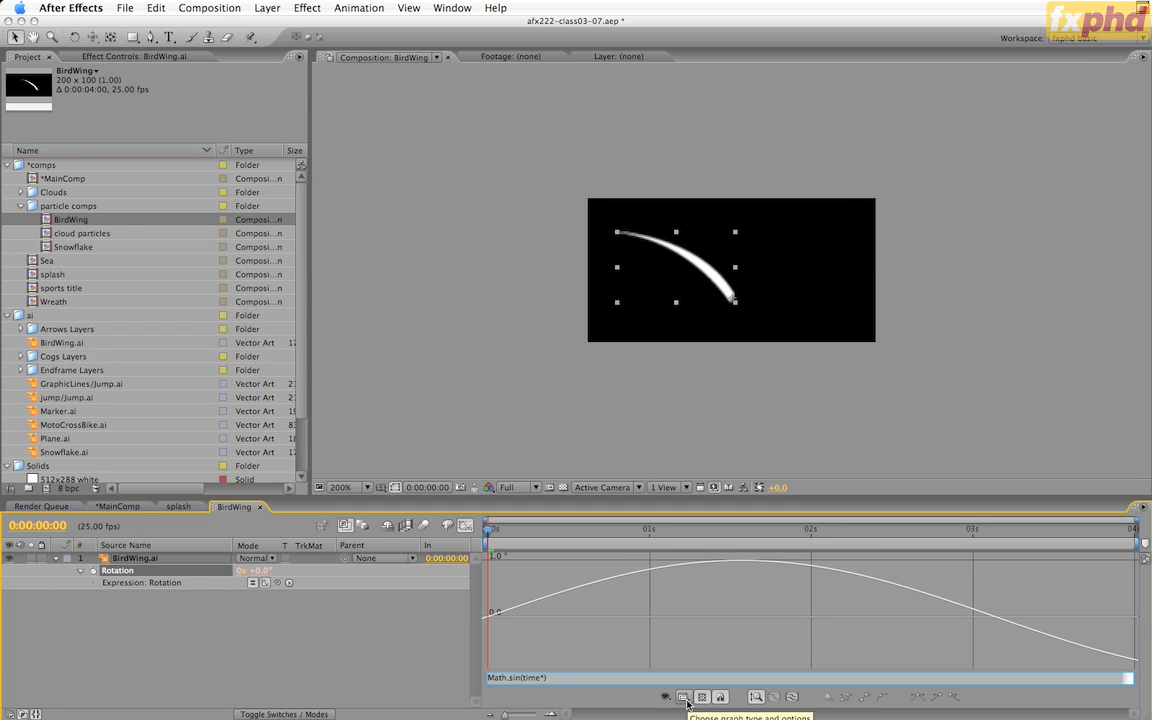
{"action": "type", "text": "Math.PI"}
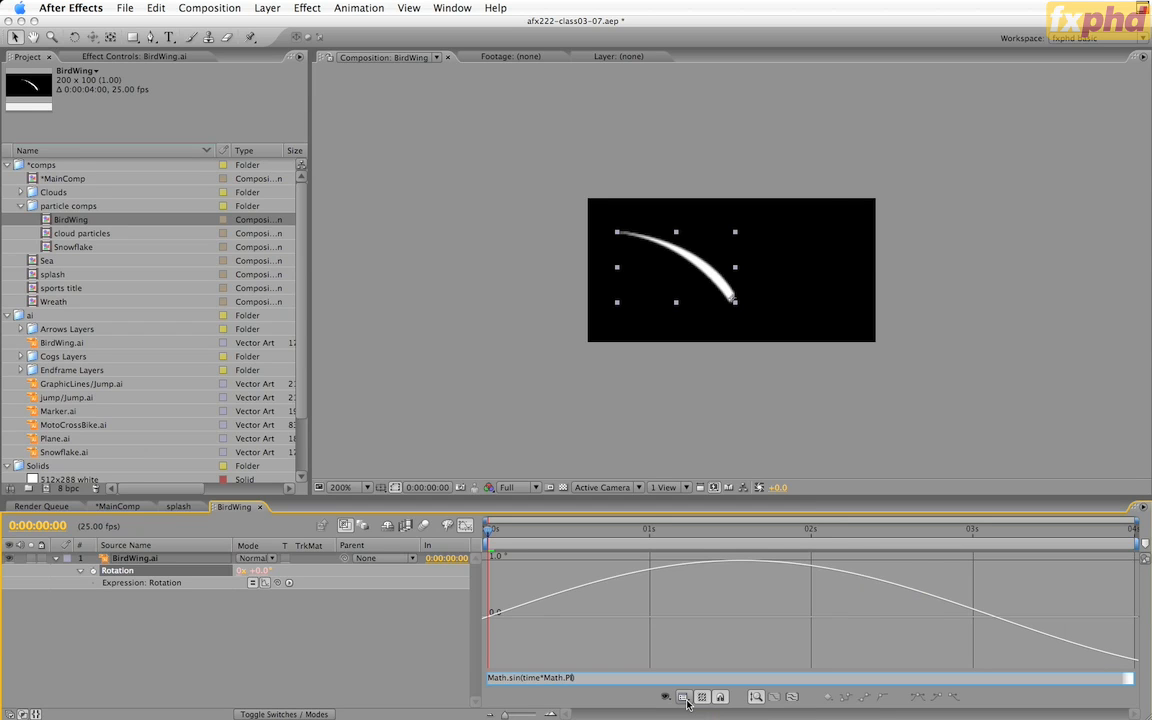
{"action": "left_click", "coordinate": [409, 620]}
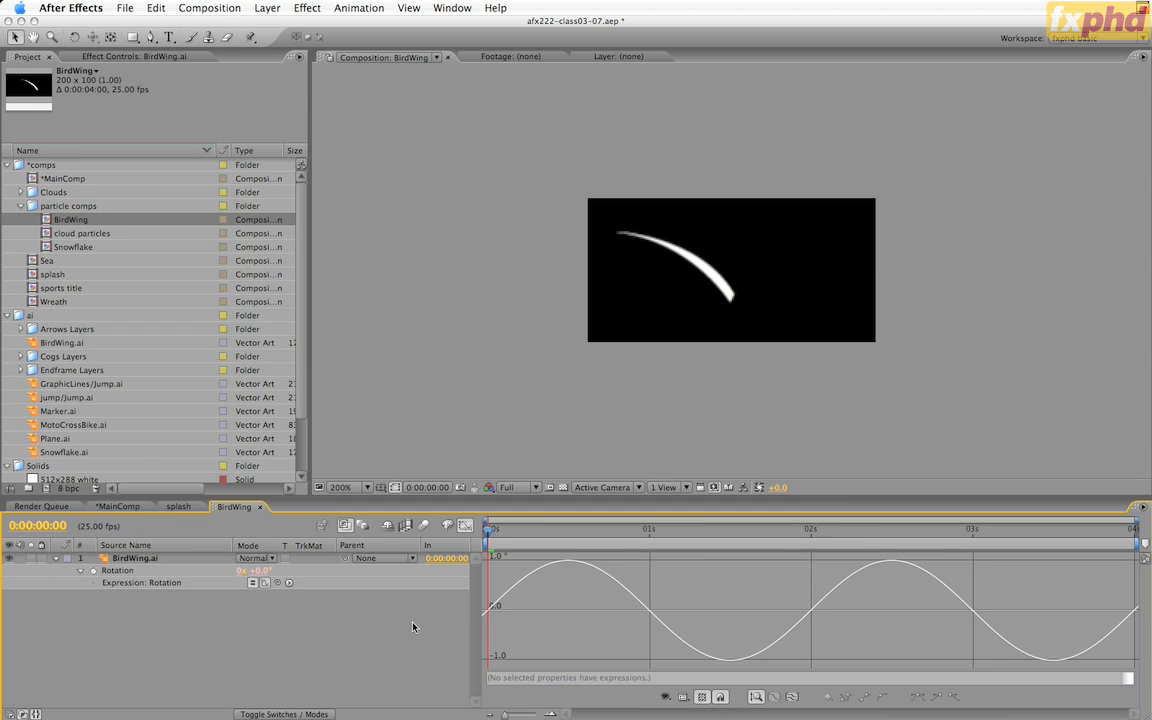
- Multiply the result of the Rotation sine expression by 15 and preview the wing's motion
{"action": "left_click", "coordinate": [127, 571]}
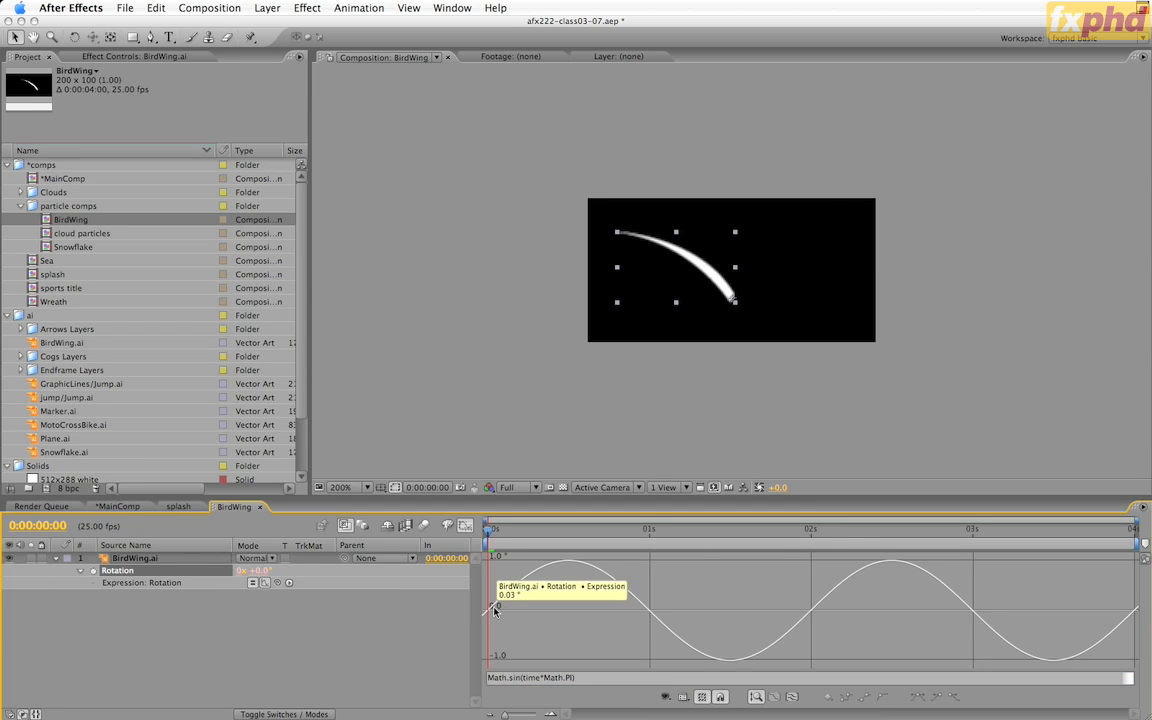
{"action": "mouse_move", "coordinate": [654, 614]}
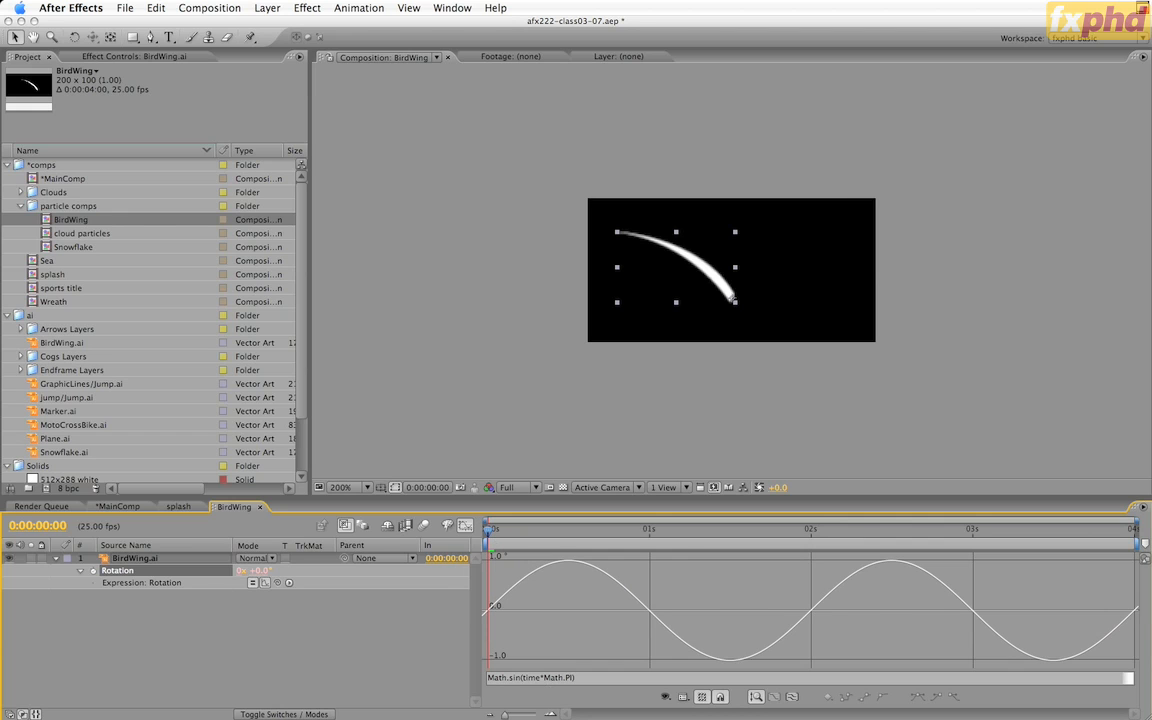
{"action": "left_click", "coordinate": [575, 678]}
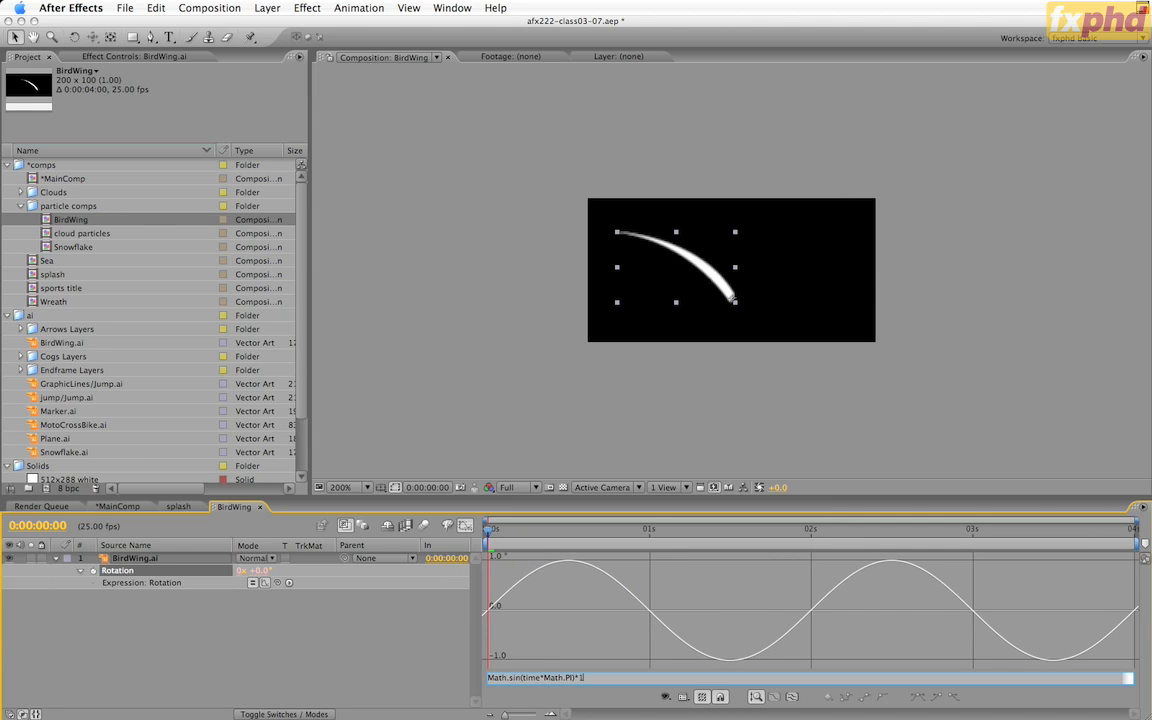
{"action": "left_click", "coordinate": [124, 572]}
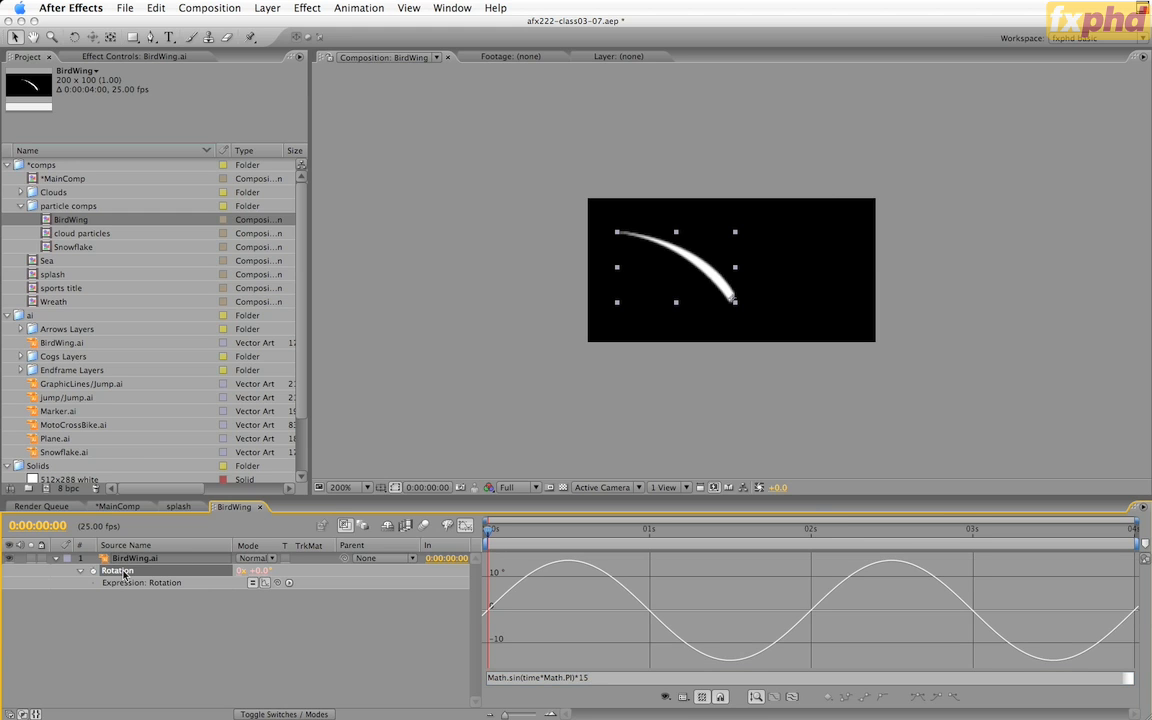
{"action": "mouse_move", "coordinate": [490, 612]}
{"action": "key", "text": "space"}
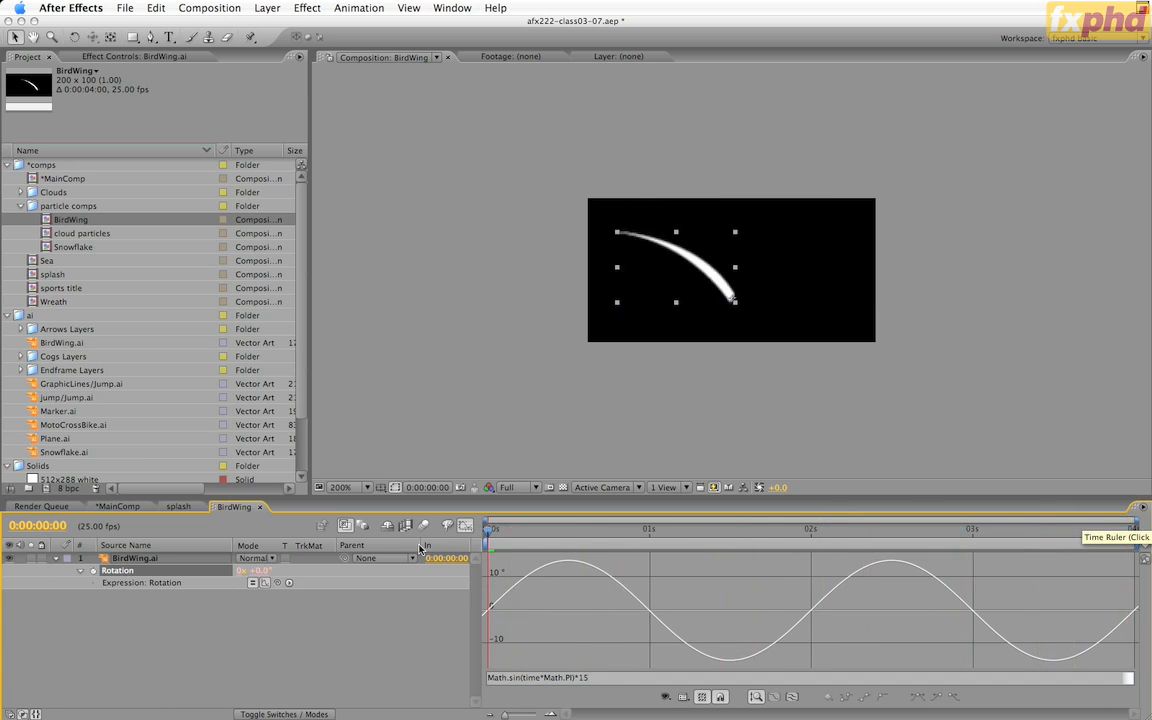
{"action": "key", "text": "space"}
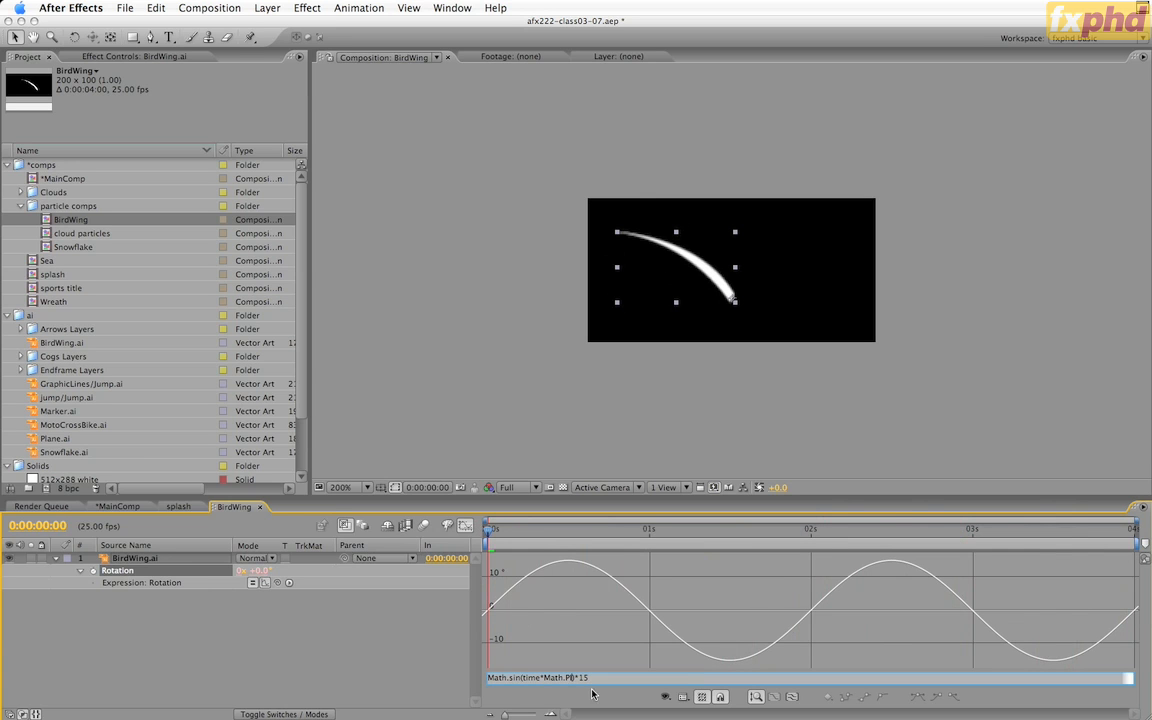
- Extend the Rotation expression to Math.sin(time*Math.PI*4)*15 and scrub the timeline to check the faster flapping
{"action": "type", "text": "*4"}
{"action": "left_click", "coordinate": [115, 520]}
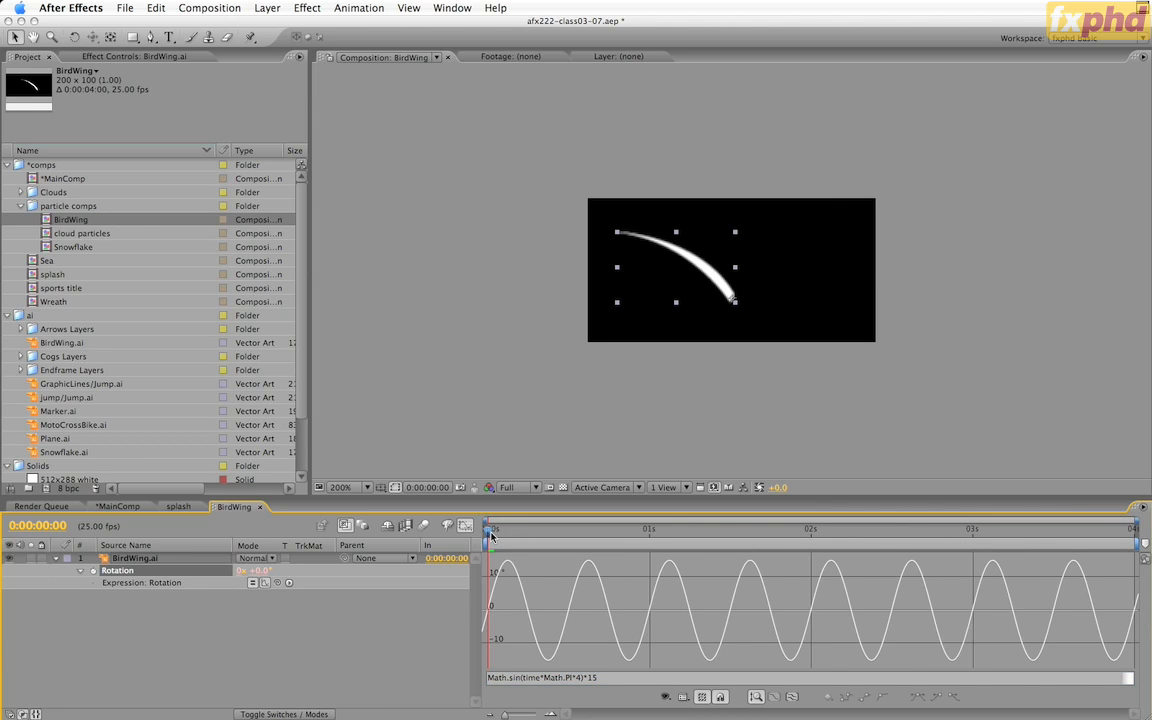
{"action": "left_click_drag", "start_coordinate": [489, 529], "coordinate": [1053, 531]}
{"action": "key", "text": "Home"}
- Duplicate the BirdWing.ai layer and mirror the copy by setting its horizontal Scale to -100%
{"action": "left_click", "coordinate": [167, 560]}
{"action": "key", "text": "super+d"}
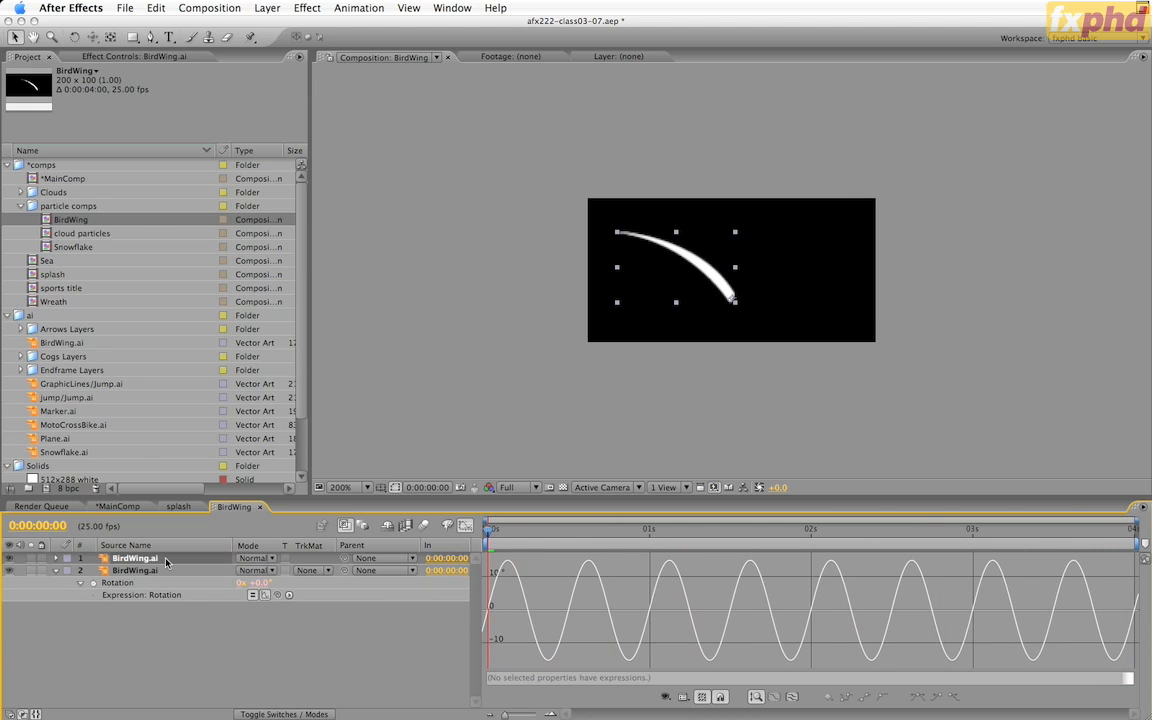
{"action": "key", "text": "s"}
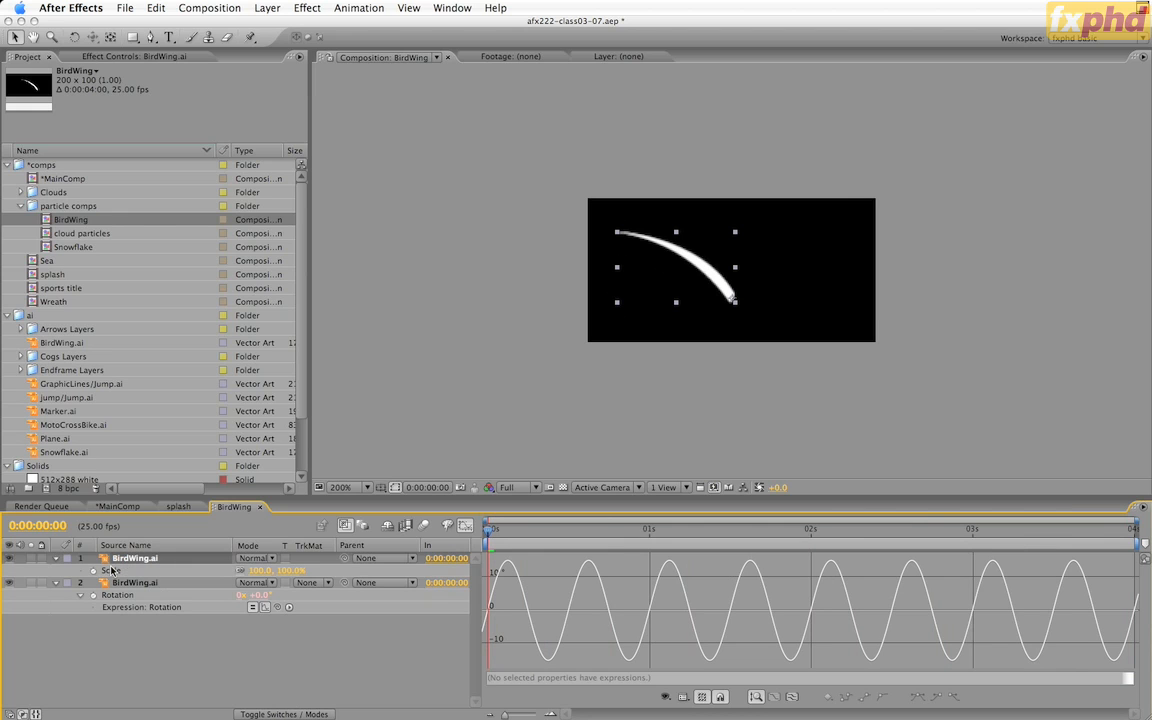
{"action": "left_click", "coordinate": [255, 570]}
{"action": "type", "text": "-100"}
{"action": "key", "text": "Return"}
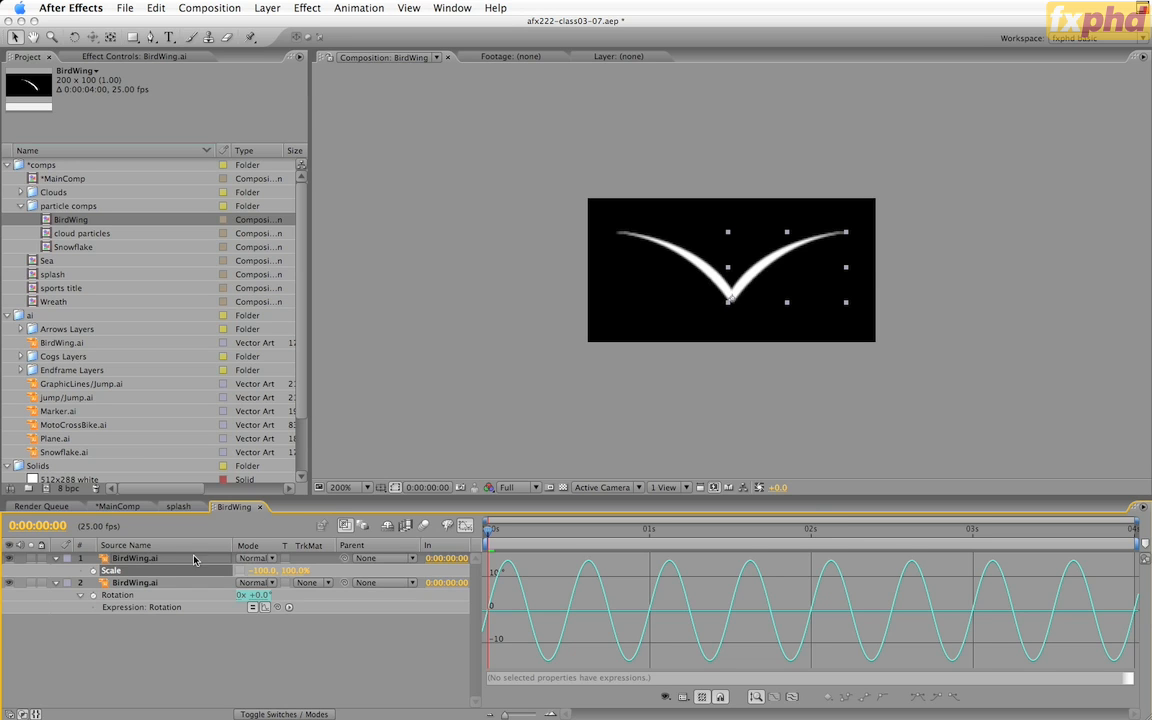
- Replace the mirrored wing's Rotation expression with a link to the Rotation of the original BirdWing.ai 2 layer
{"action": "left_click", "coordinate": [158, 560]}
{"action": "key", "text": "r"}
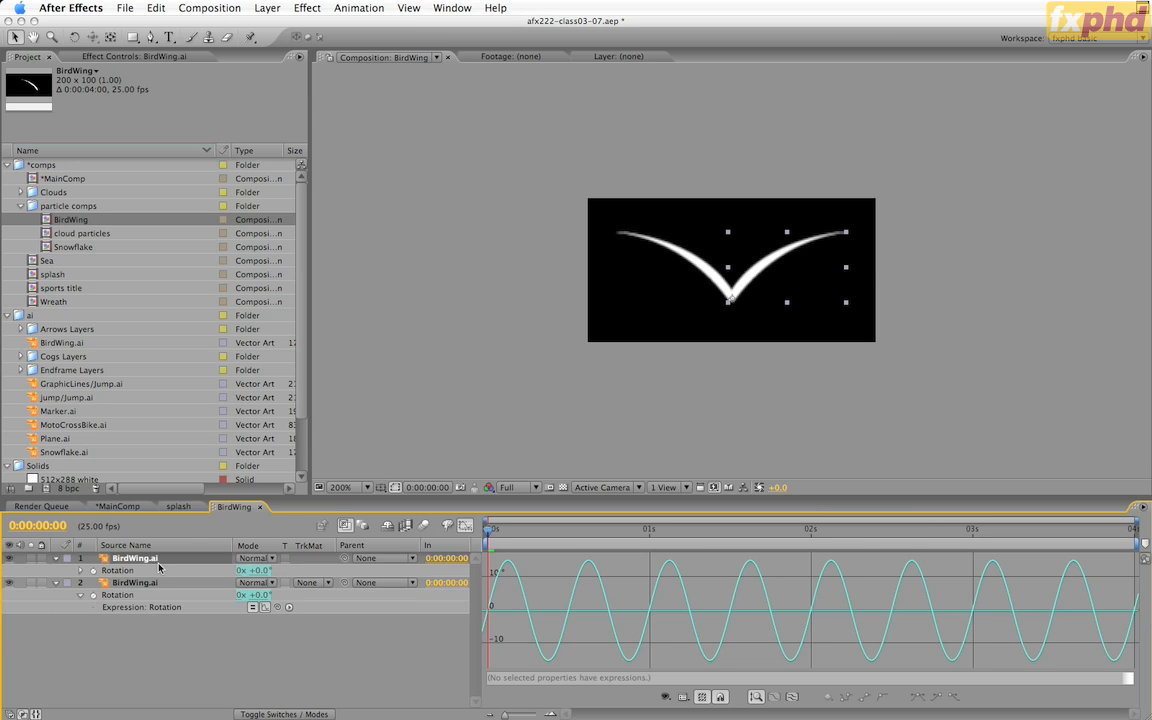
{"action": "left_click", "coordinate": [92, 571], "text": "alt"}
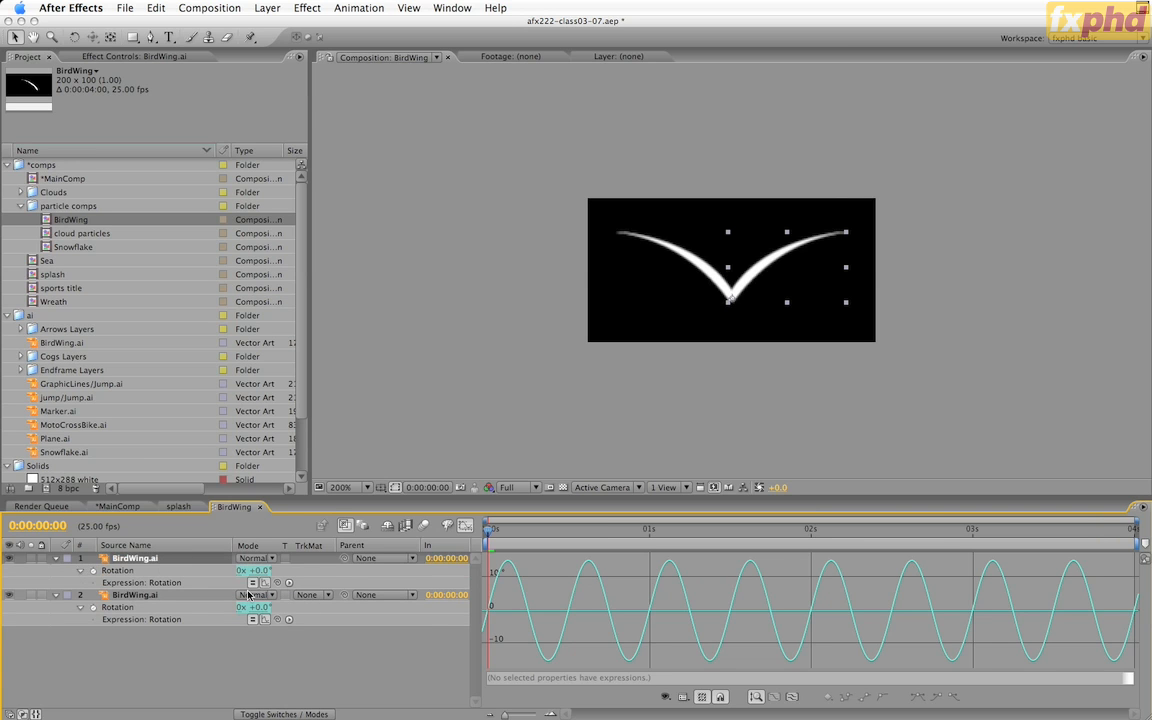
{"action": "left_click", "coordinate": [464, 526]}
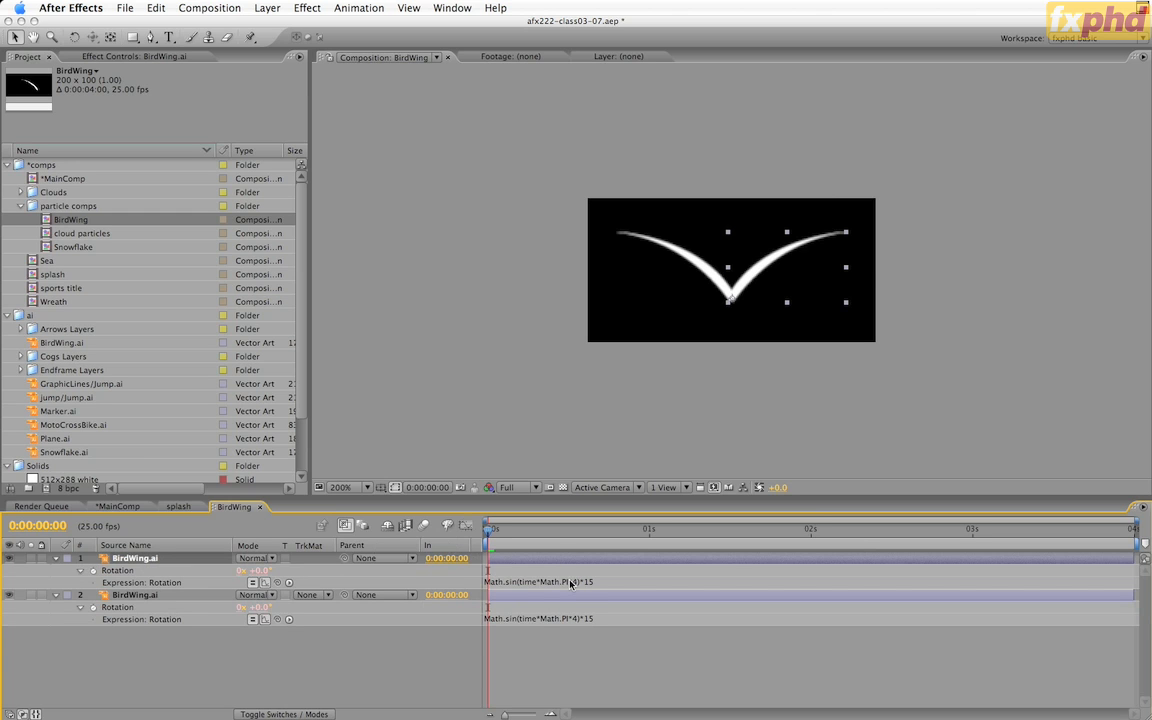
{"action": "left_click", "coordinate": [95, 574], "text": "alt"}
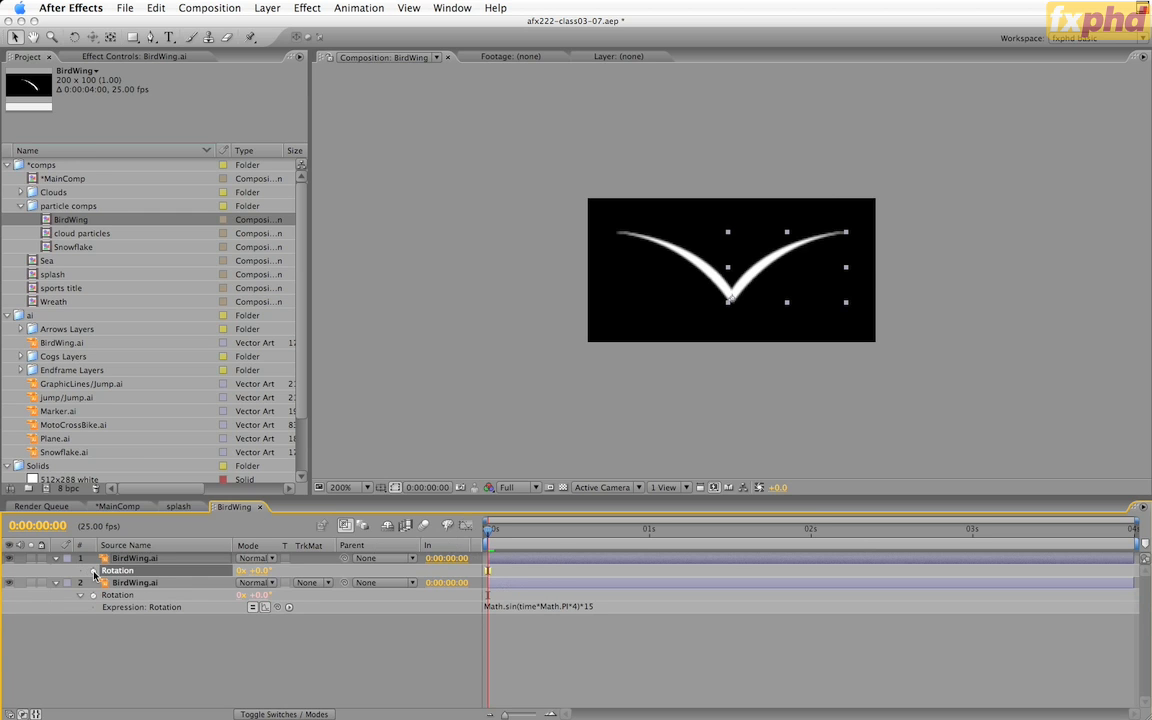
{"action": "left_click", "coordinate": [95, 574], "text": "alt"}
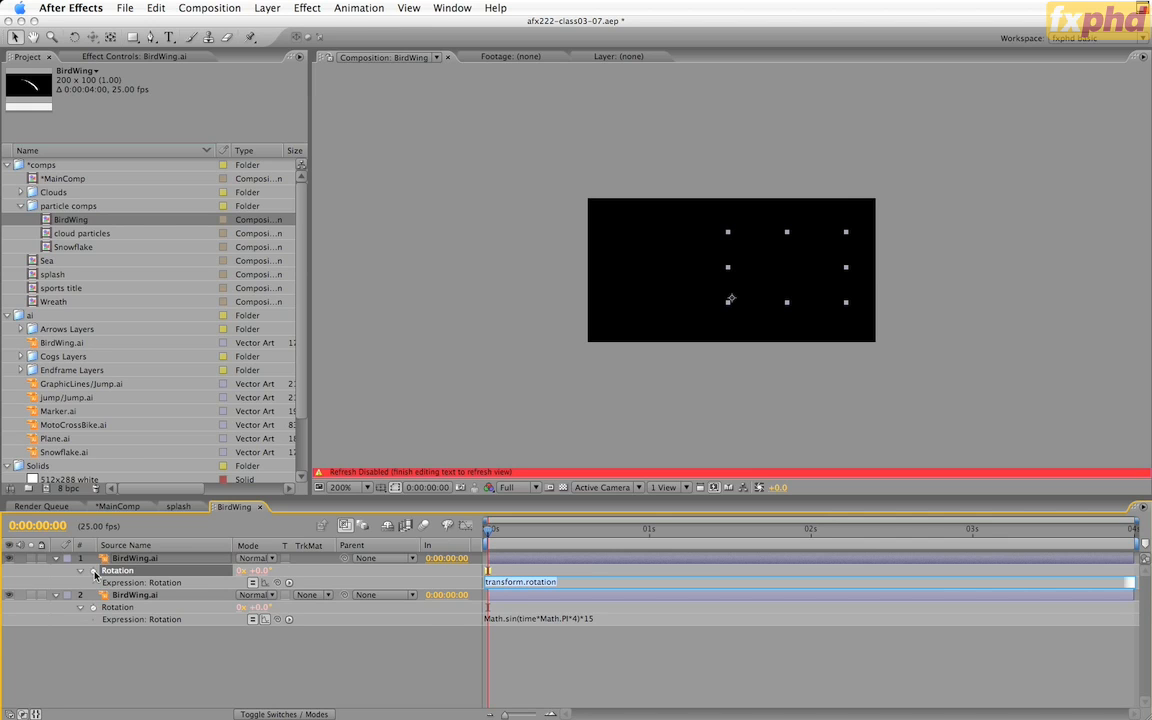
{"action": "left_click_drag", "start_coordinate": [277, 582], "coordinate": [117, 609]}
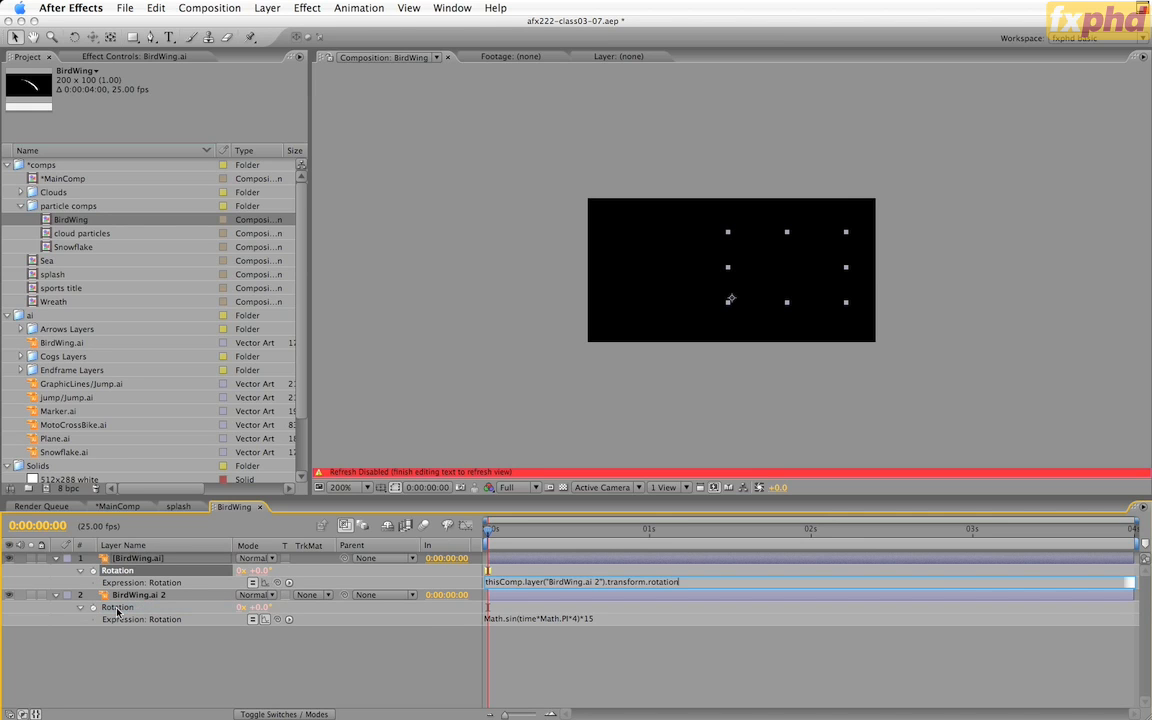
{"action": "left_click", "coordinate": [121, 571]}
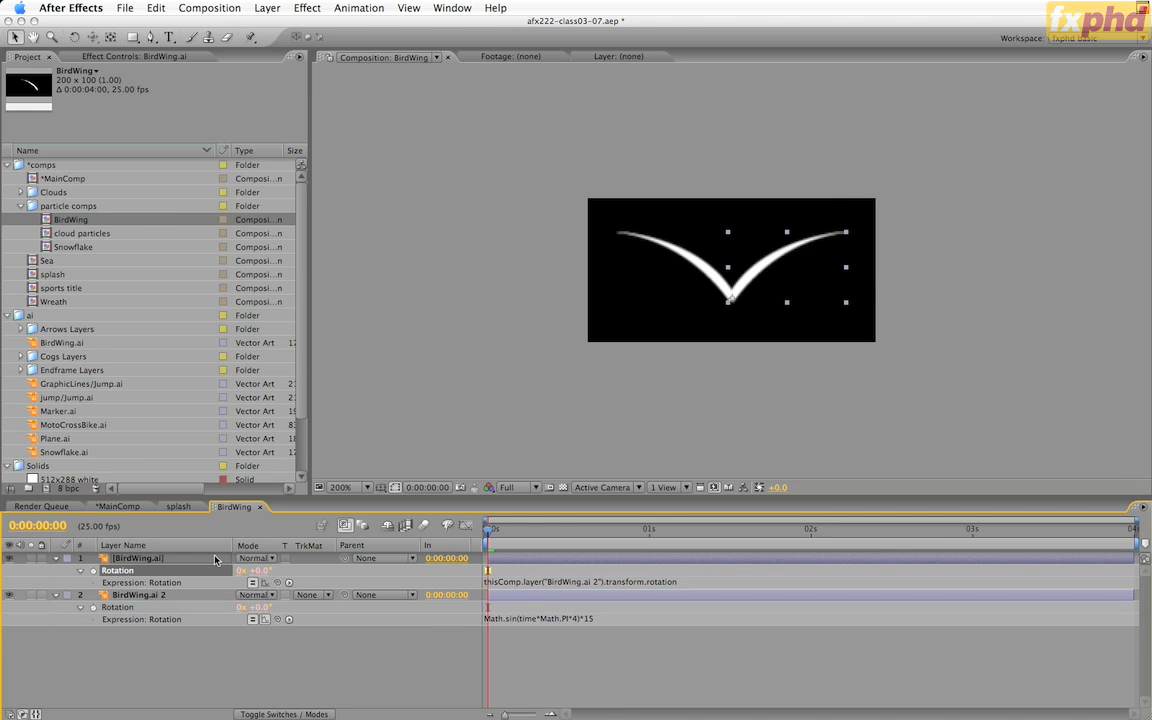
- Multiply the mirrored wing's linked Rotation expression by -1 and scrub the timeline to check that the wings flap symmetrically
{"action": "left_click_drag", "start_coordinate": [497, 532], "coordinate": [357, 560]}
{"action": "left_click", "coordinate": [693, 587]}
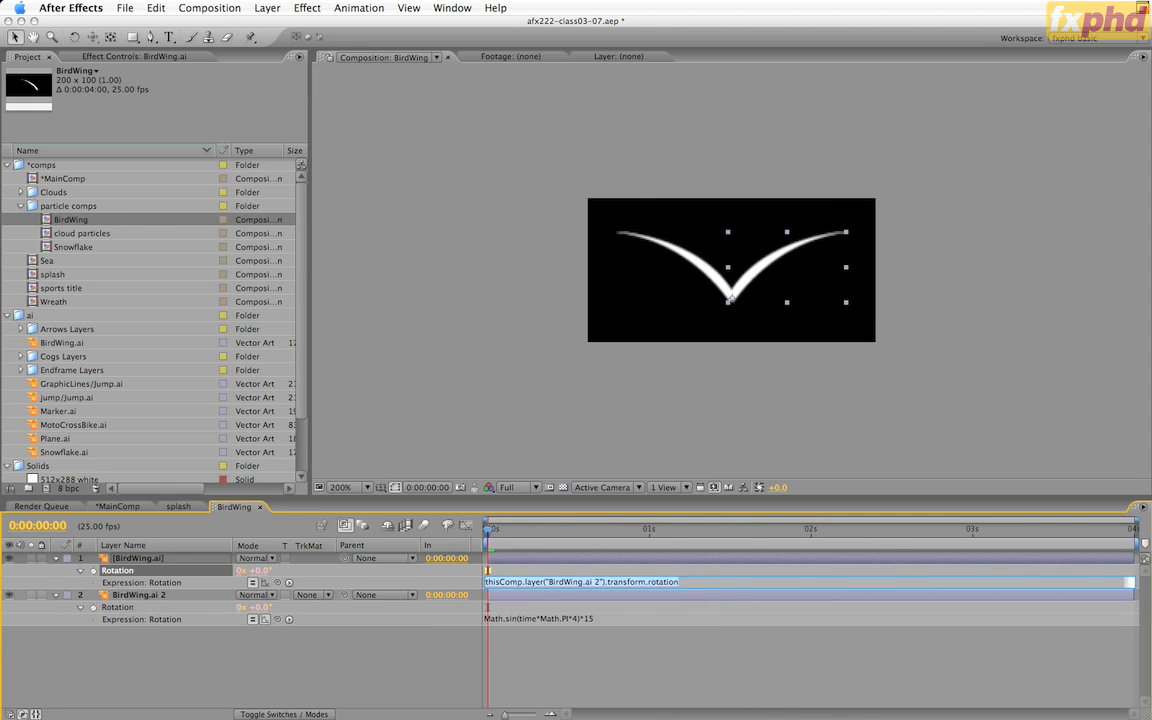
{"action": "left_click", "coordinate": [693, 587]}
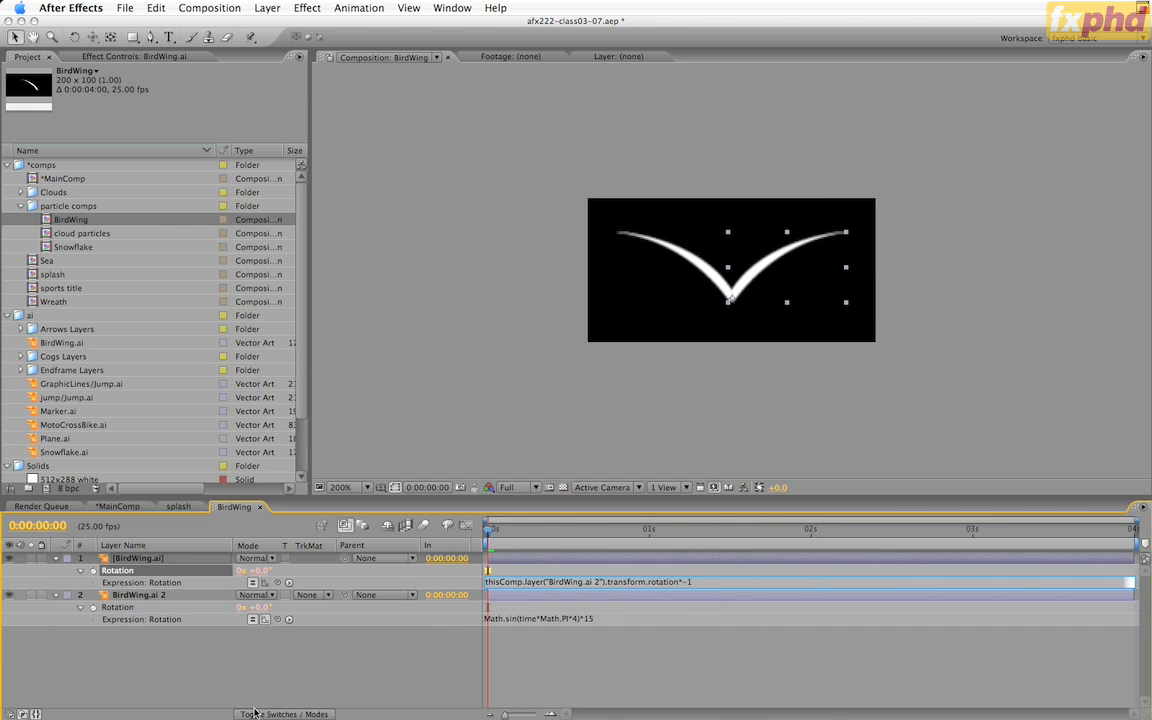
{"action": "left_click", "coordinate": [283, 668]}
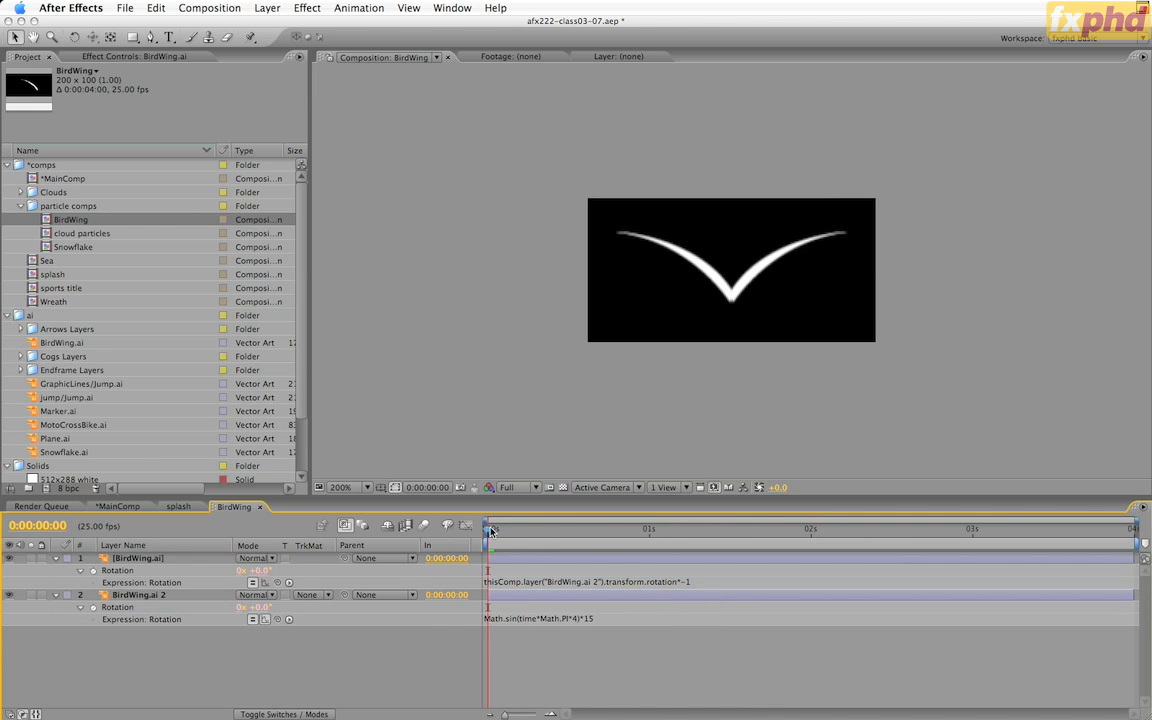
{"action": "left_click_drag", "start_coordinate": [535, 546], "coordinate": [675, 546]}
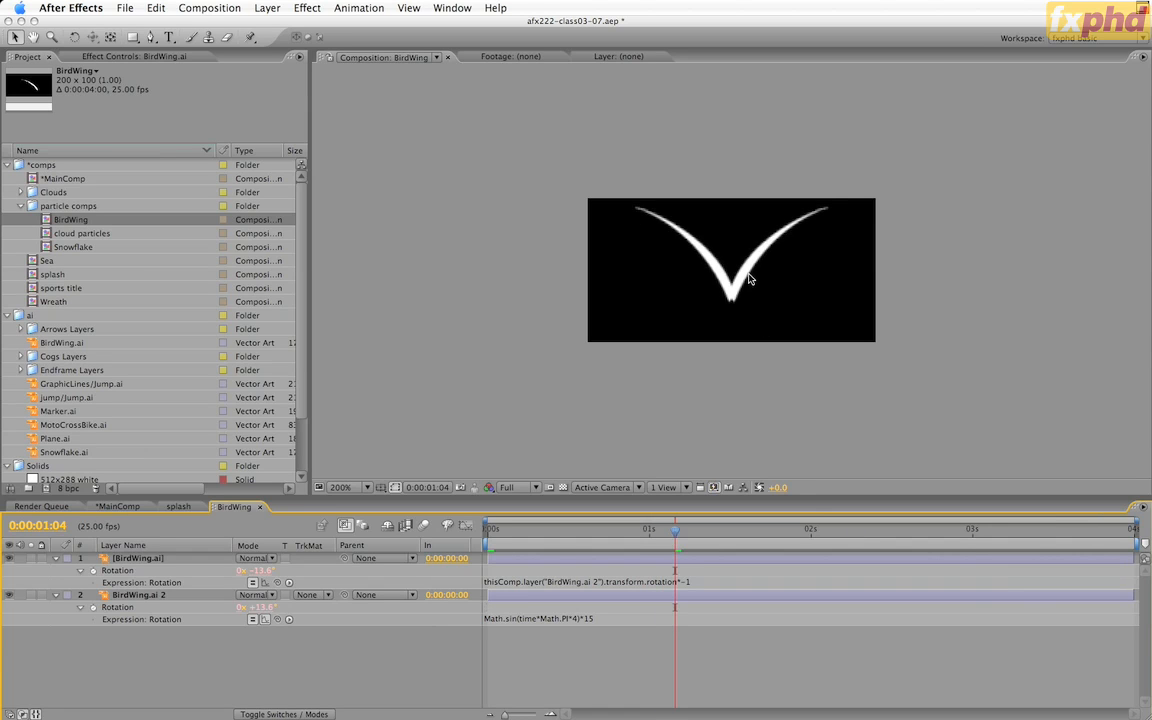
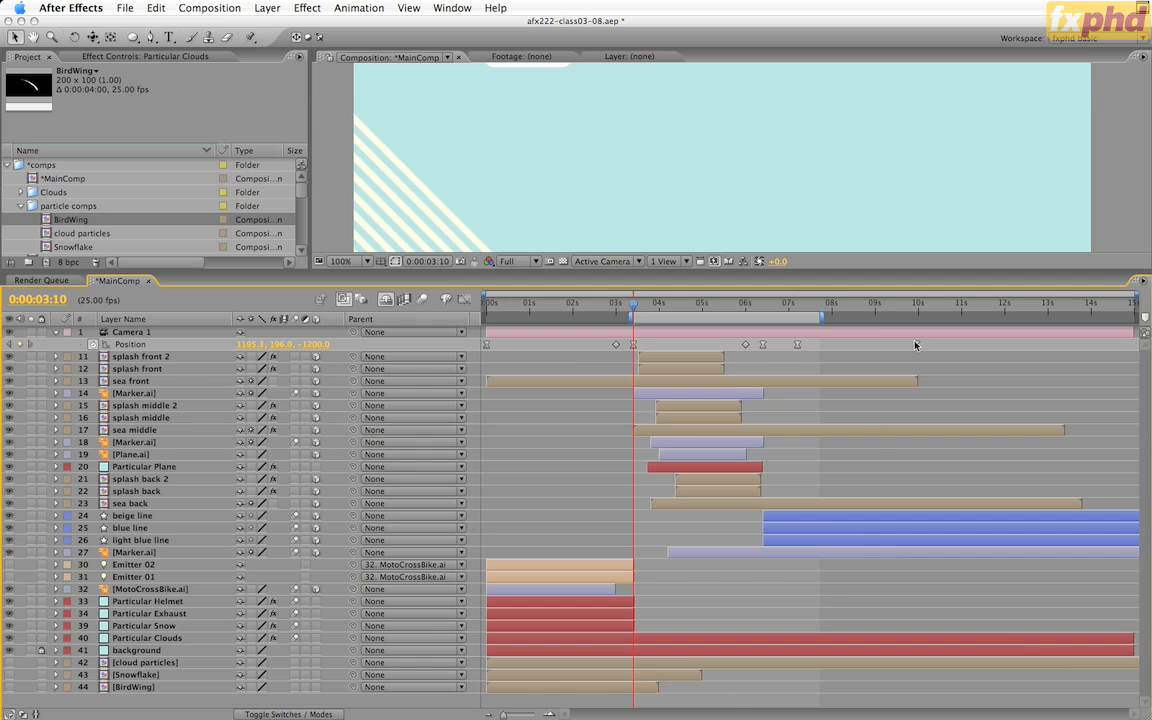
- Shift the BirdWing layer in *MainComp so that it starts at 0:00:03:10
{"action": "left_click", "coordinate": [618, 688]}
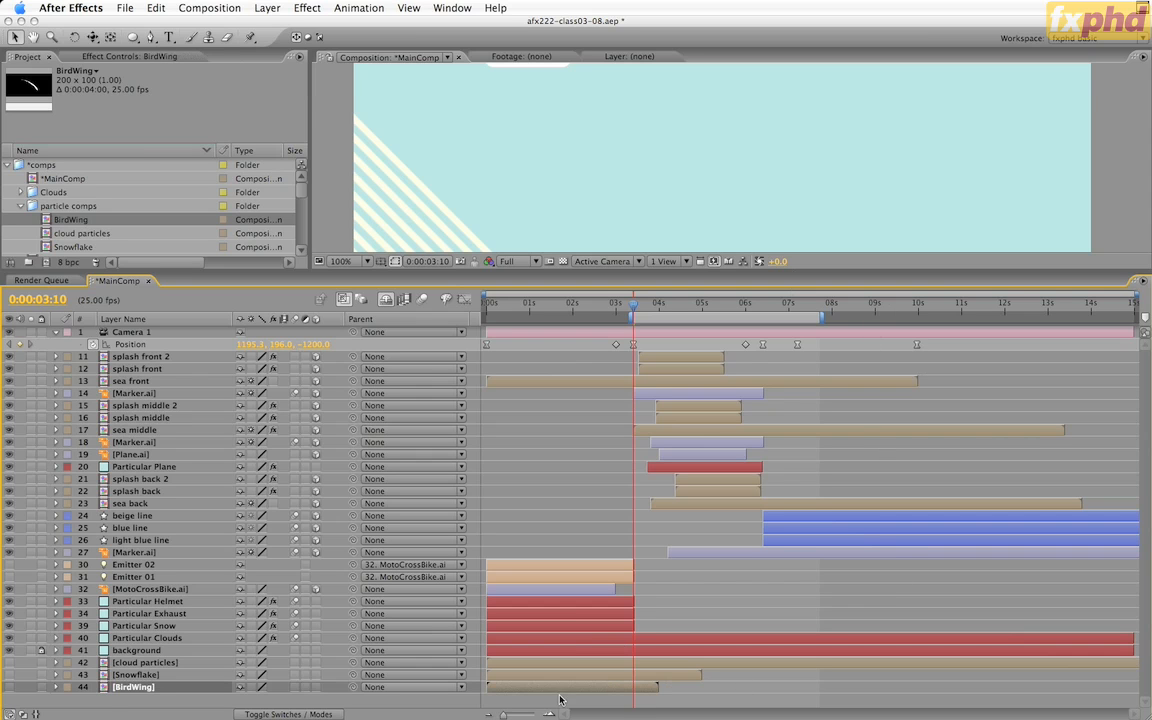
{"action": "key", "text": "bracketleft"}
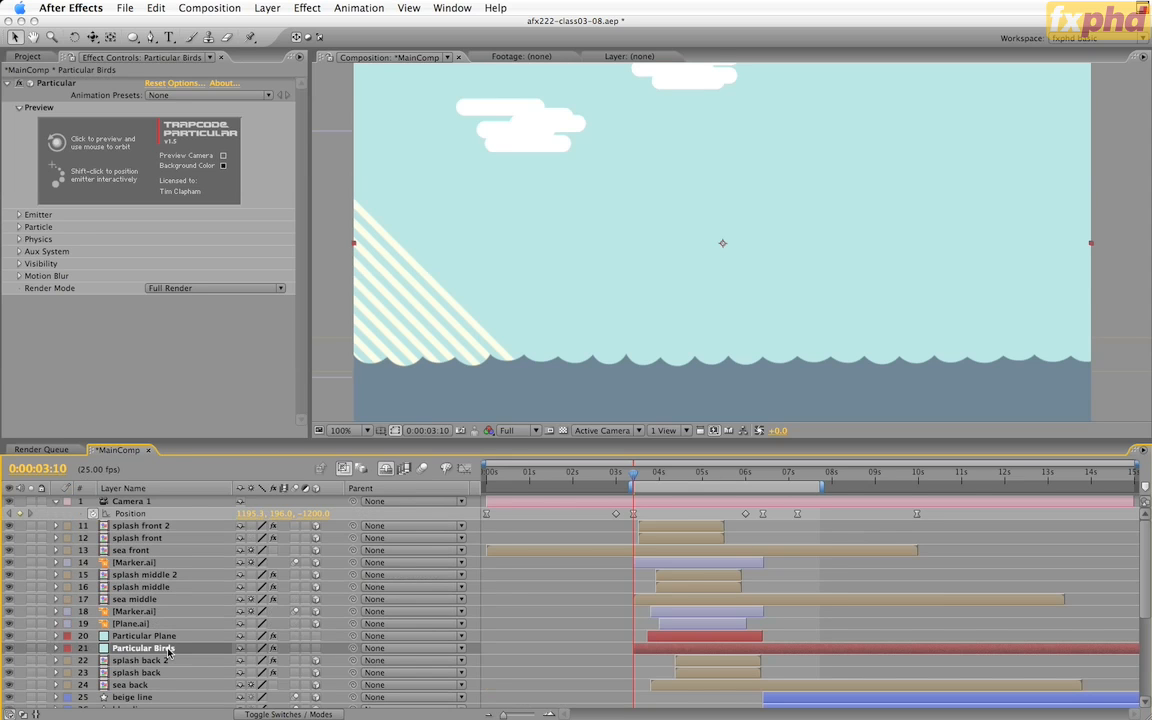
- Create a point light named Motion Path 1
{"action": "left_click", "coordinate": [307, 8]}
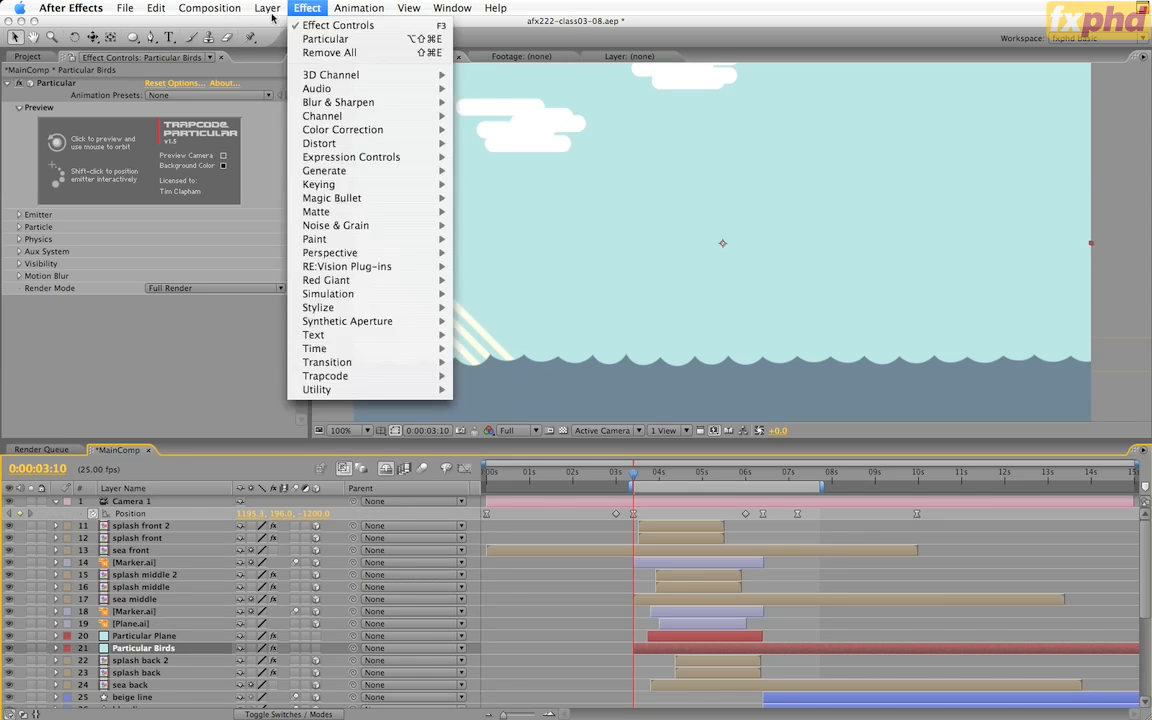
{"action": "mouse_move", "coordinate": [267, 8]}
{"action": "left_click", "coordinate": [465, 59]}
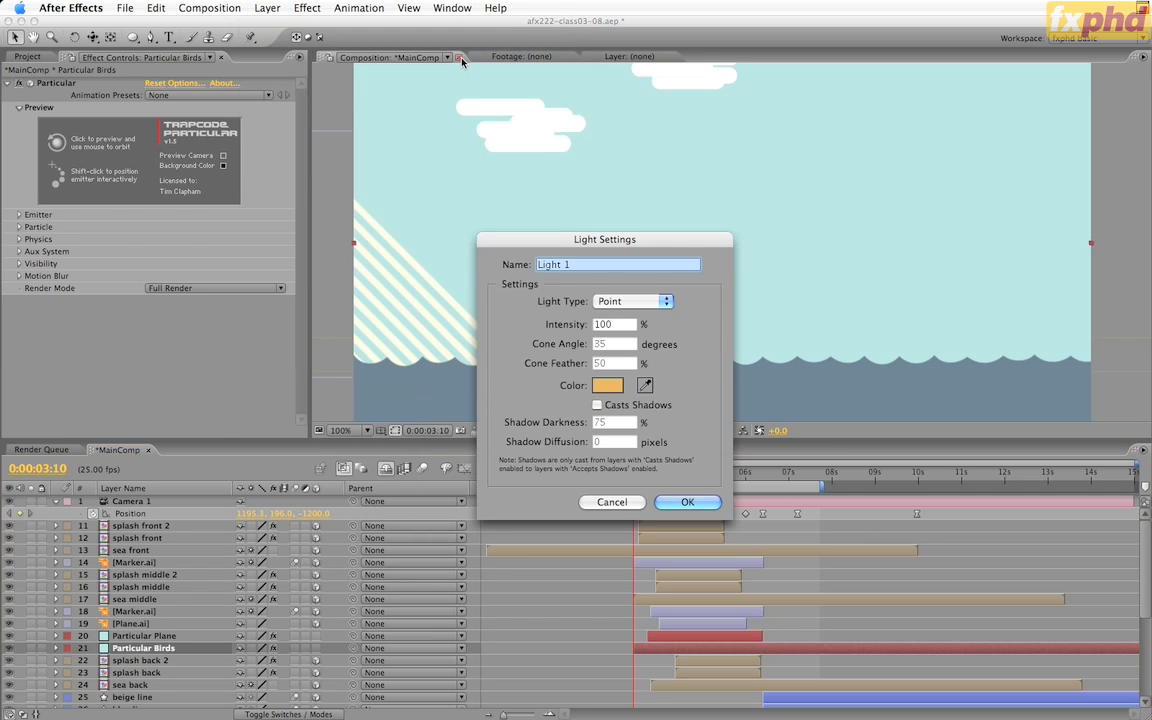
{"action": "type", "text": "Mot"}
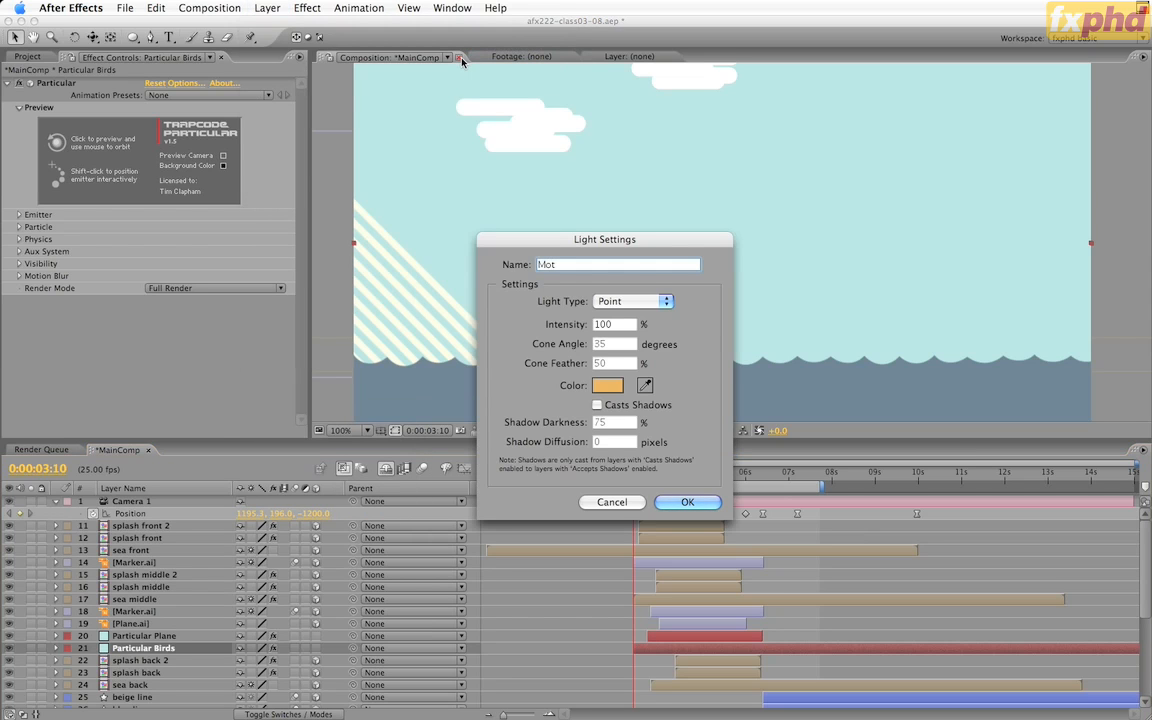
{"action": "type", "text": "ion Fath 1"}
{"action": "left_click", "coordinate": [687, 503]}
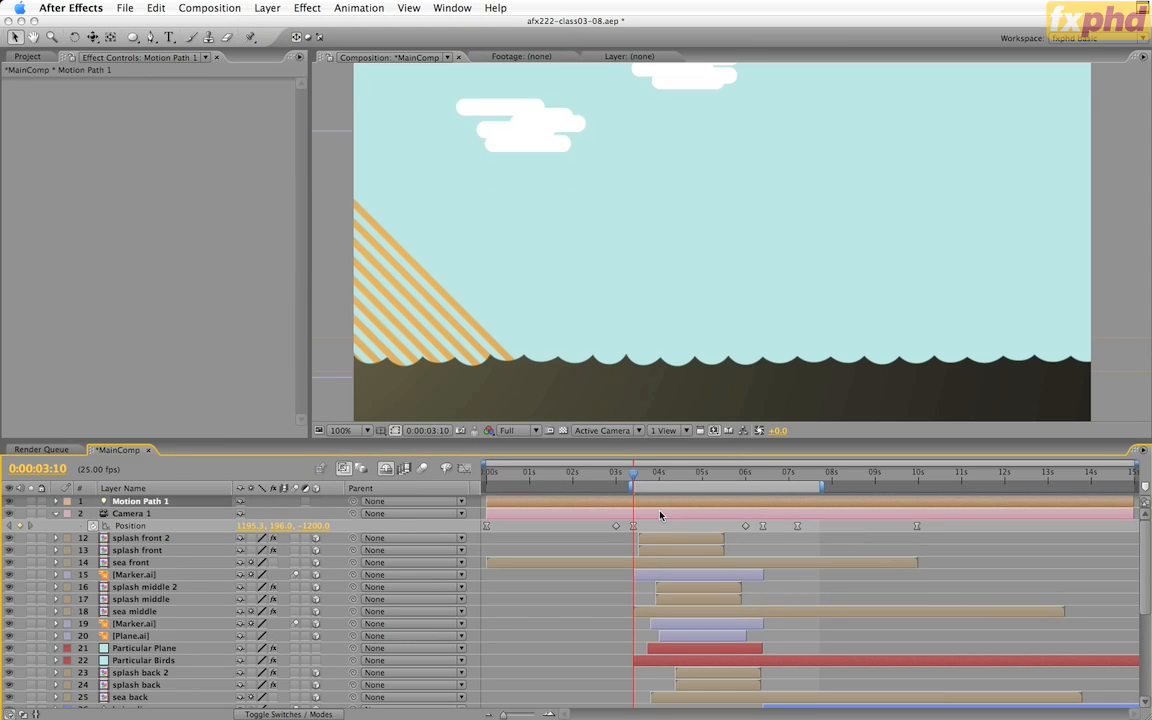
- Start the Motion Path 1 light at 0:00:03:10 and place its layer between Particular Plane and Particular Birds
{"action": "key", "text": "alt+bracketleft"}
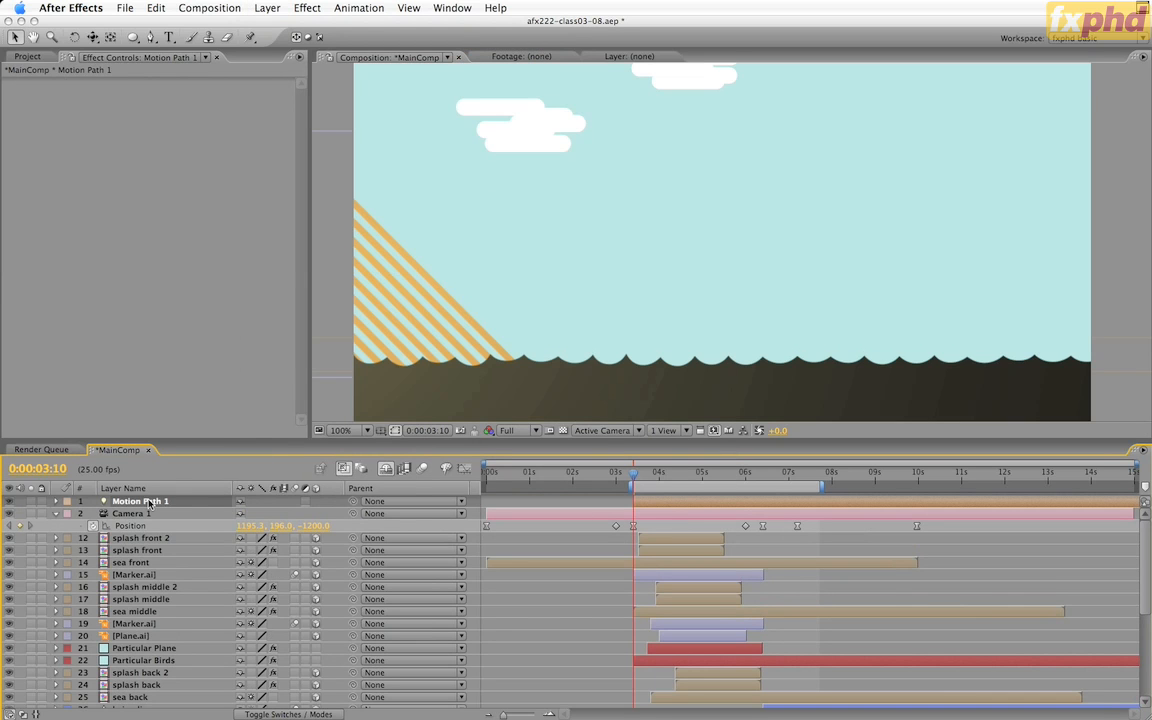
{"action": "left_click_drag", "start_coordinate": [148, 503], "coordinate": [129, 648]}
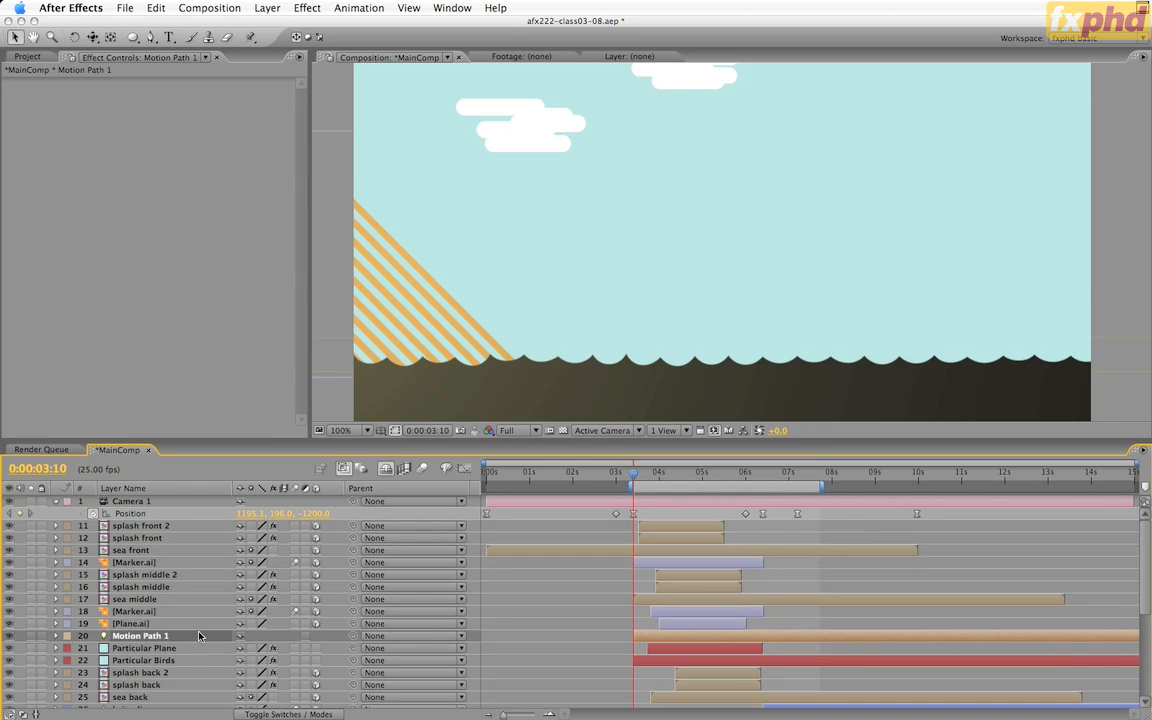
{"action": "left_click_drag", "start_coordinate": [199, 636], "coordinate": [179, 657]}
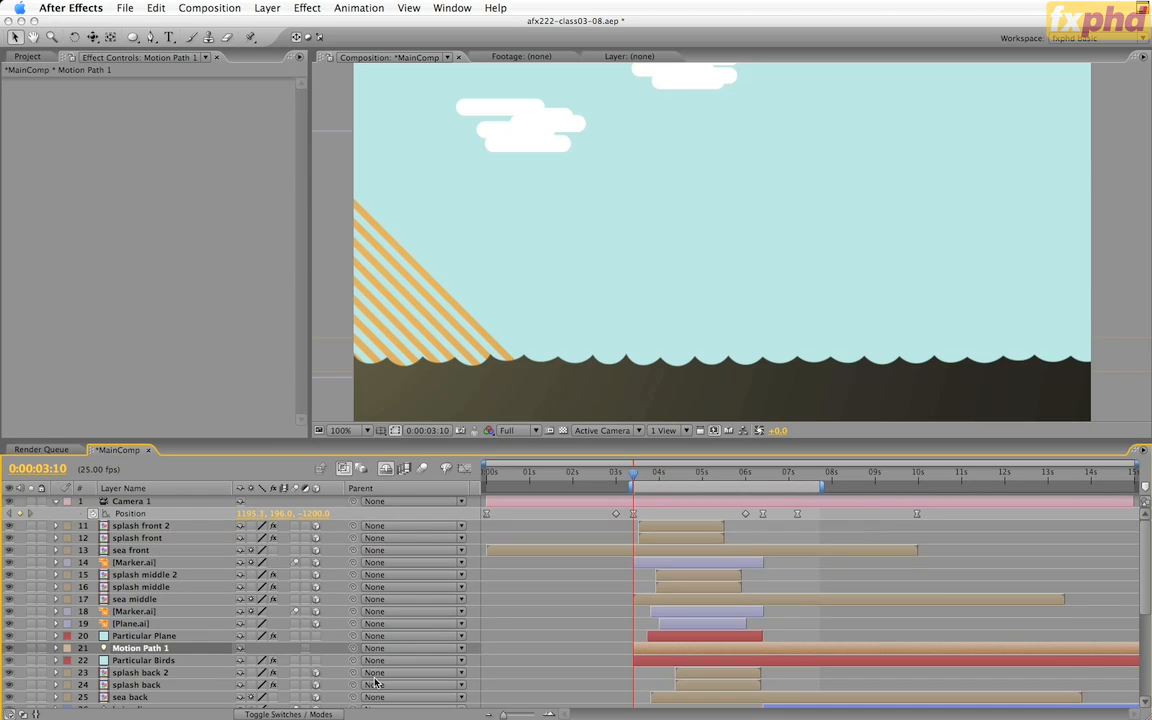
- Set the Z position of the Motion Path 1 light to 2400
{"action": "key", "text": "p"}
{"action": "left_click", "coordinate": [316, 661]}
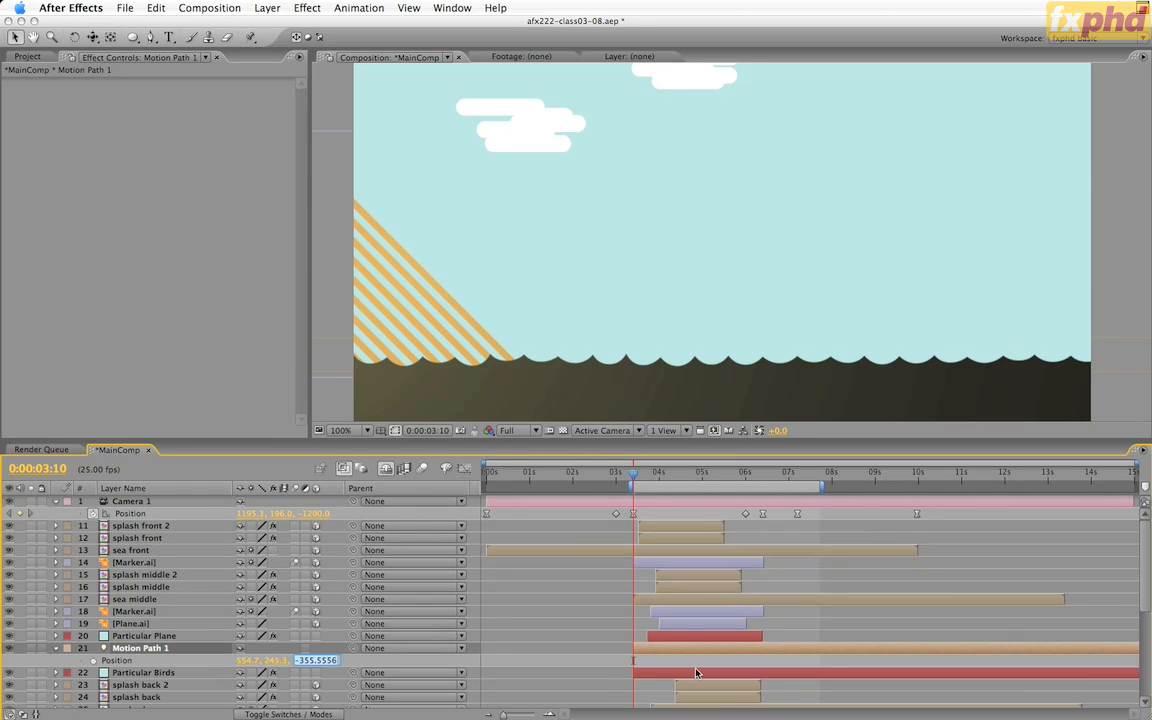
{"action": "type", "text": "2400"}
{"action": "key", "text": "Return"}
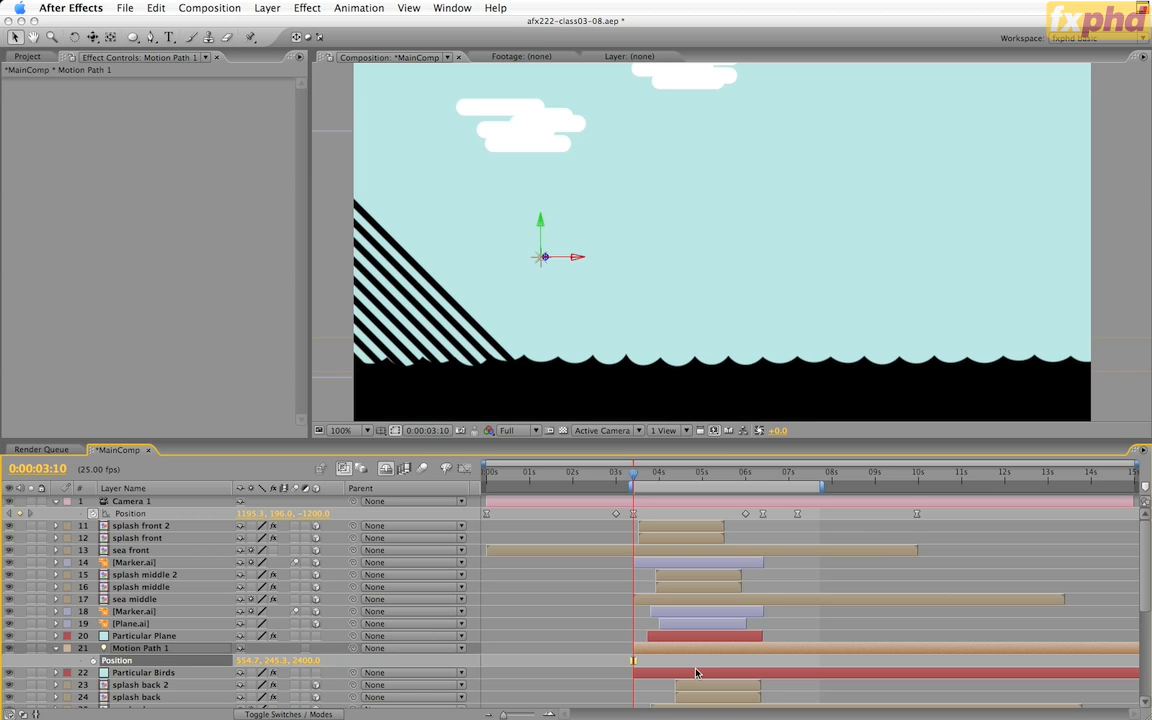
{"action": "key", "text": "h"}
{"action": "left_click_drag", "start_coordinate": [779, 129], "coordinate": [784, 185]}
{"action": "key", "text": "v"}
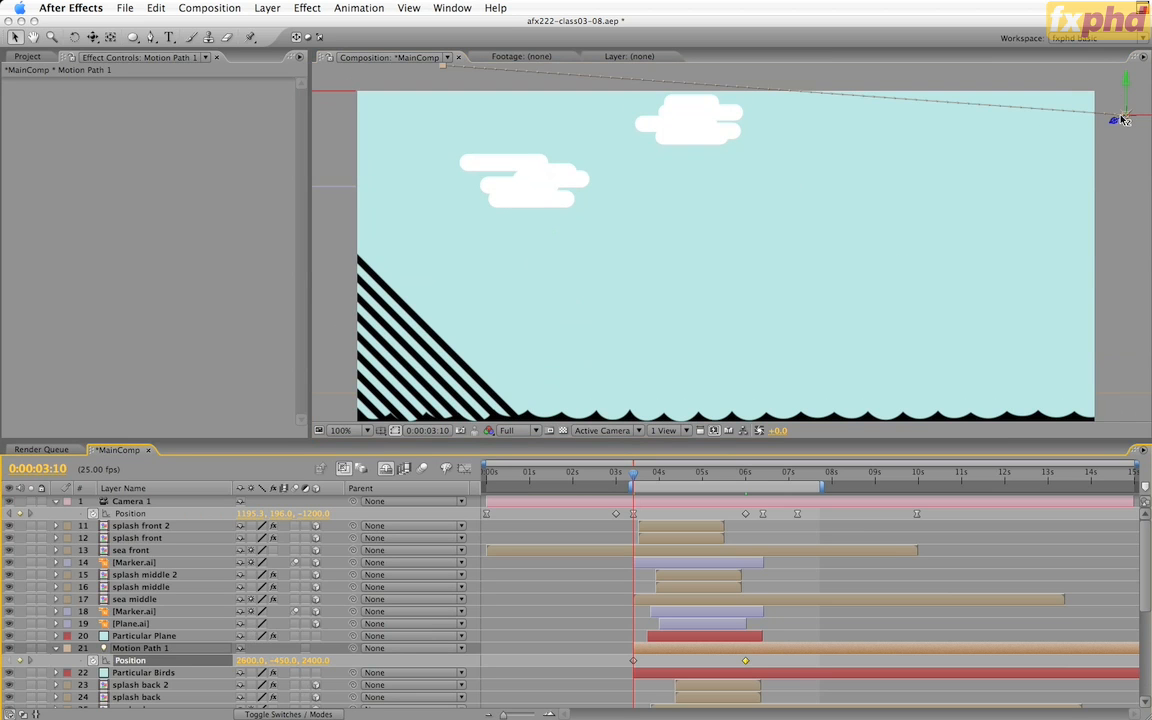
- Add a Position keyframe for Motion Path 1 at 0:00:04:19, lowering the light to Y -120 and setting Z to 1500
{"action": "key", "text": "k"}
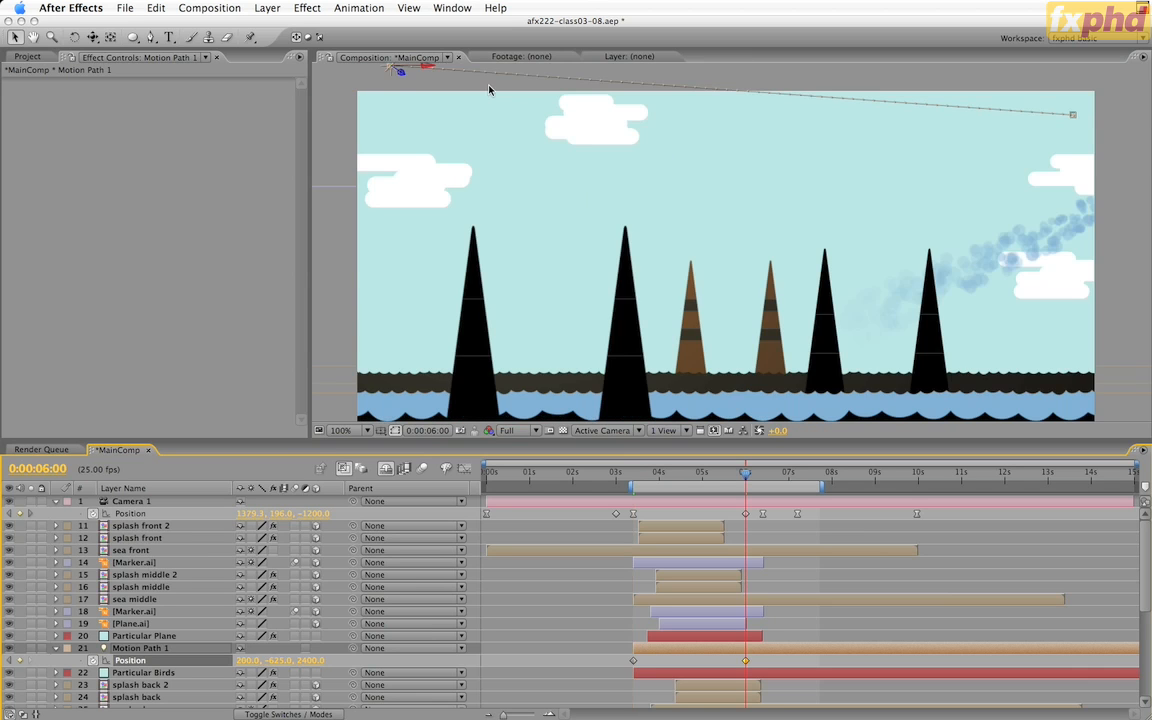
{"action": "left_click", "coordinate": [693, 474]}
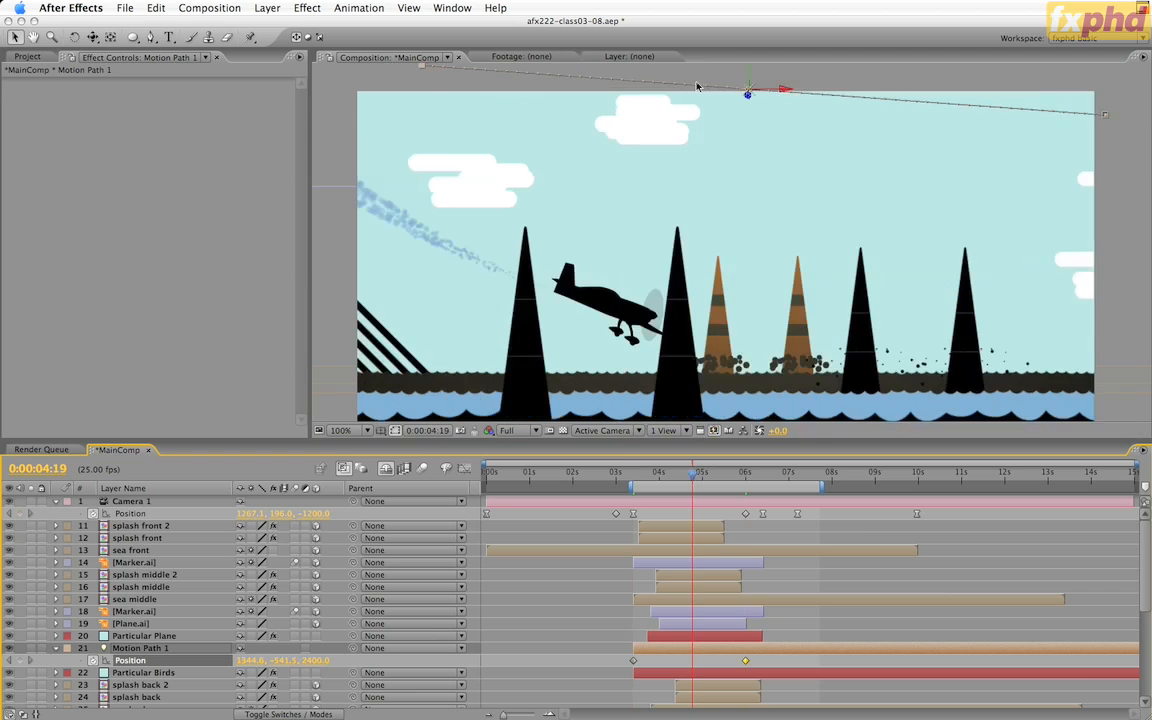
{"action": "left_click_drag", "start_coordinate": [749, 71], "coordinate": [755, 214]}
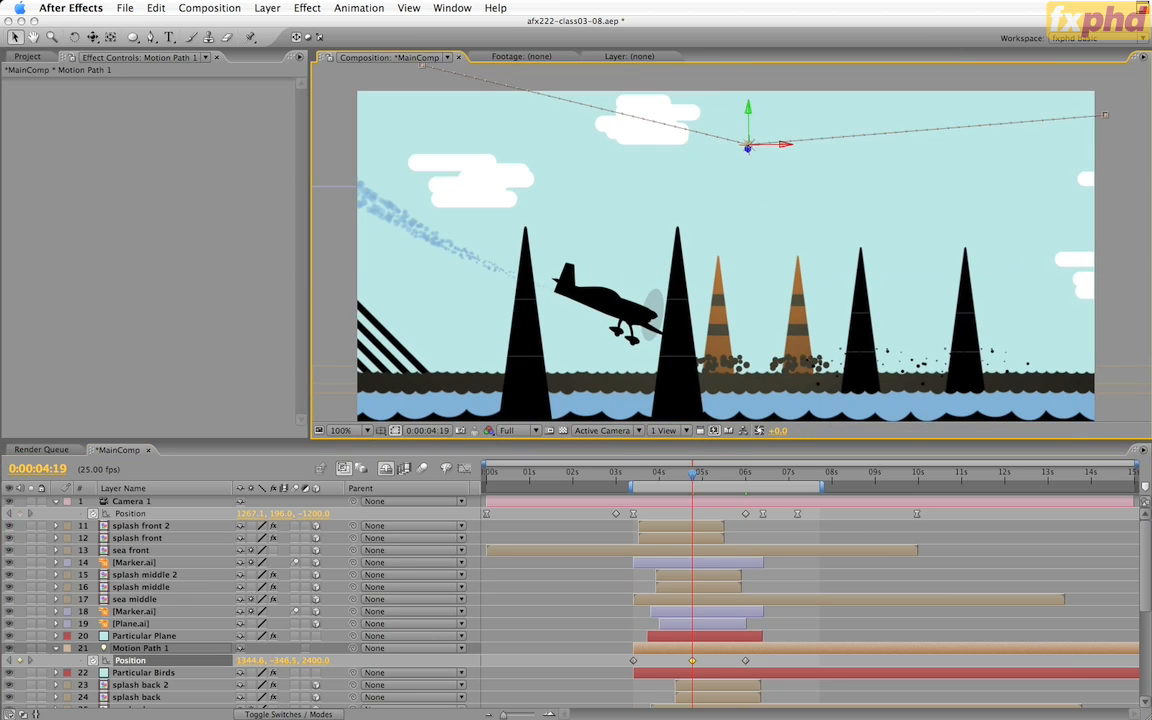
{"action": "left_click", "coordinate": [277, 662]}
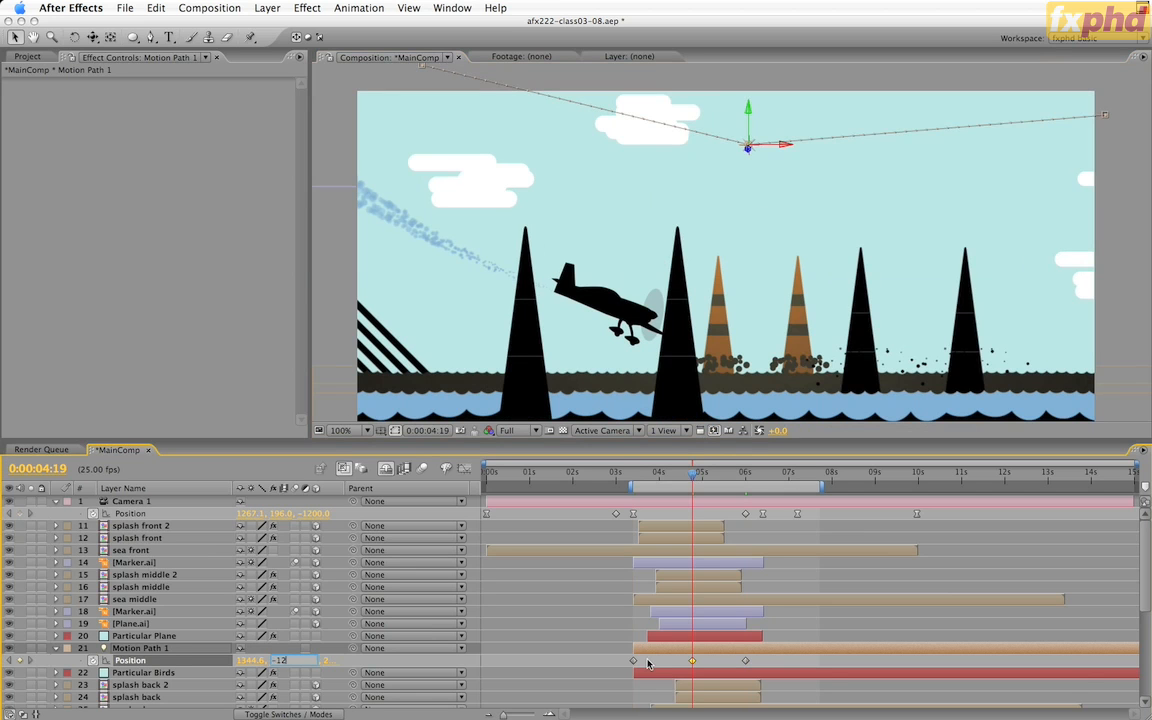
{"action": "type", "text": "-120"}
{"action": "key", "text": "Return"}
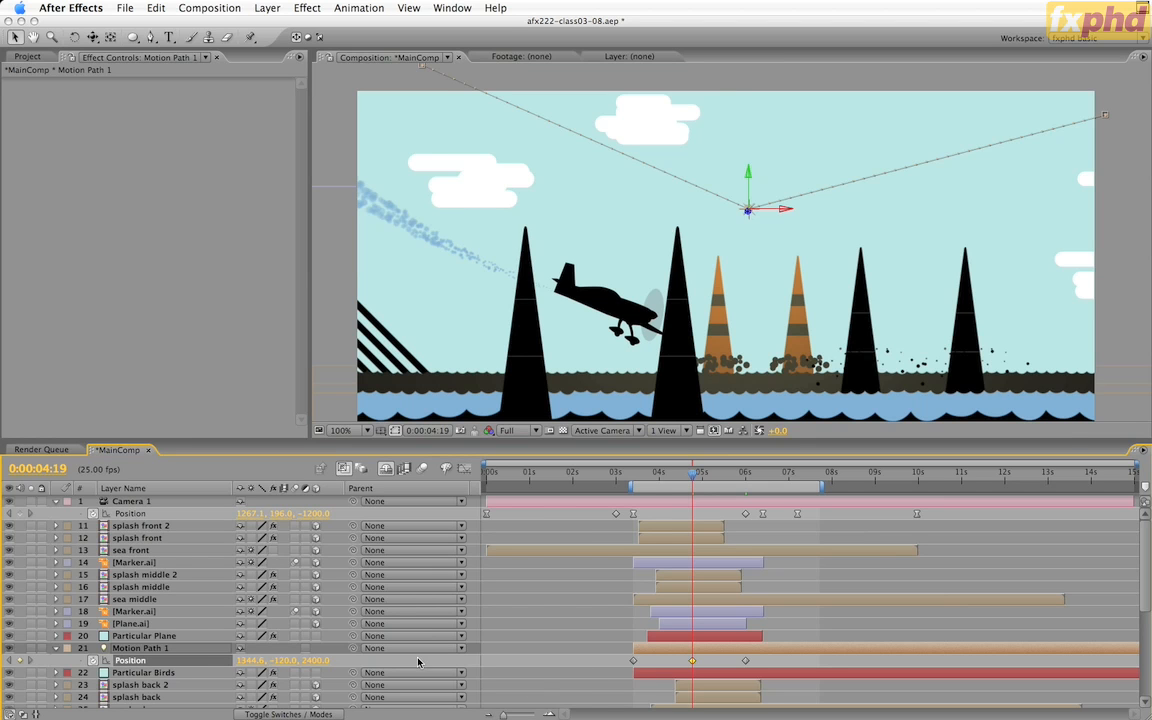
{"action": "left_click", "coordinate": [322, 664]}
{"action": "type", "text": "1500"}
{"action": "key", "text": "Return"}
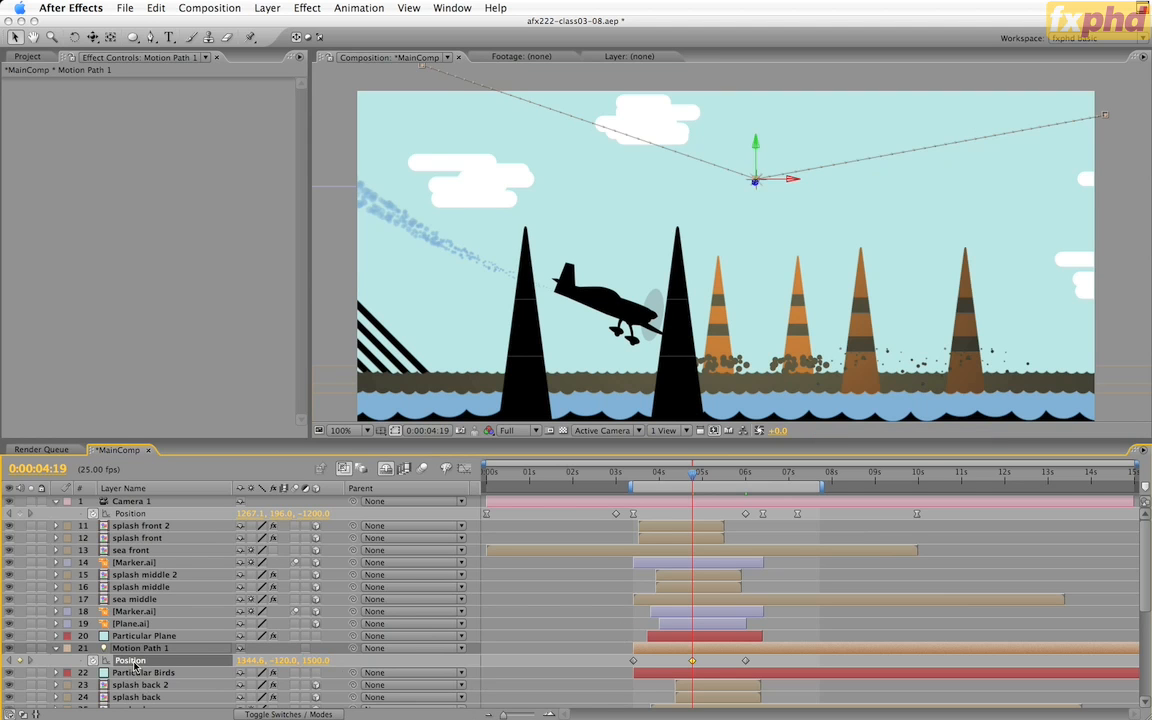
- Change the spatial interpolation of Motion Path 1's three Position keyframes to Auto Bezier and go to the keyframe at 0:00:06:00
{"action": "right_click", "coordinate": [633, 662]}
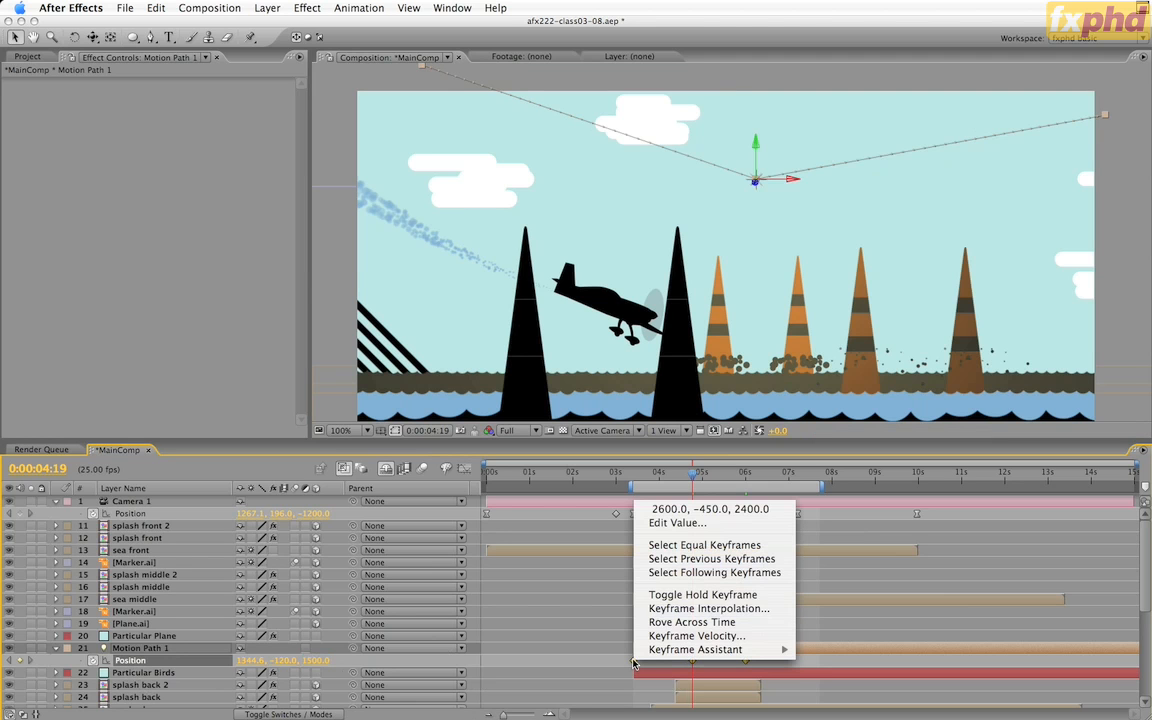
{"action": "left_click", "coordinate": [685, 610]}
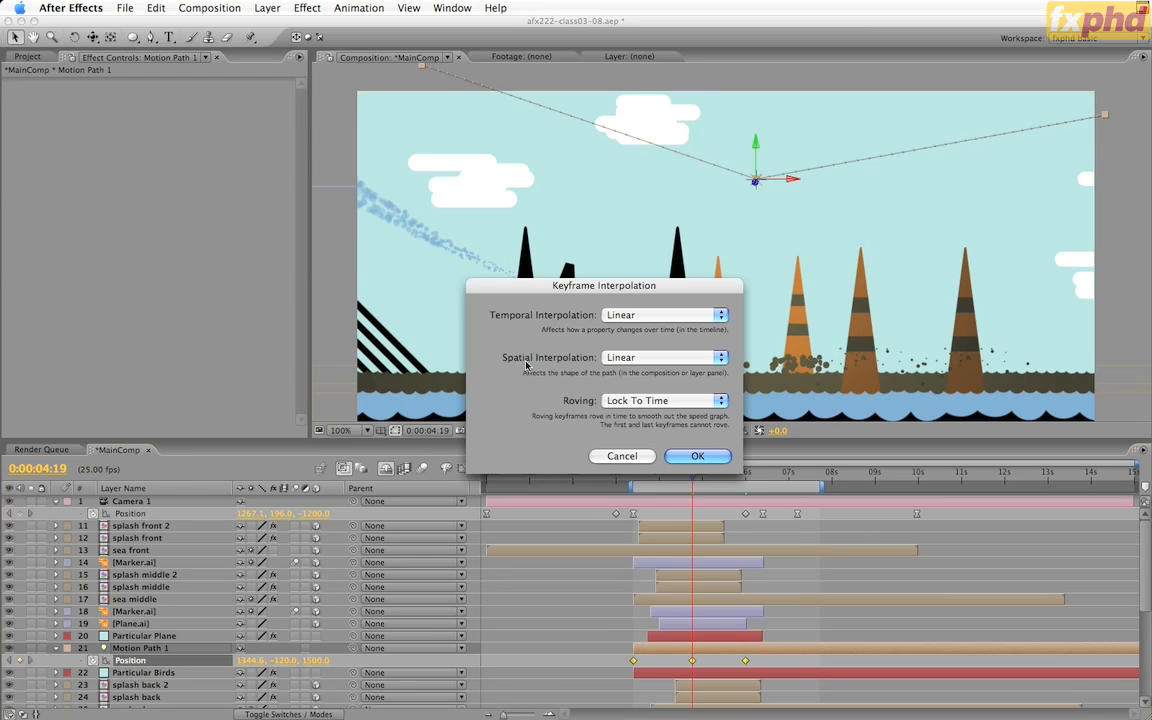
{"action": "left_click", "coordinate": [694, 358]}
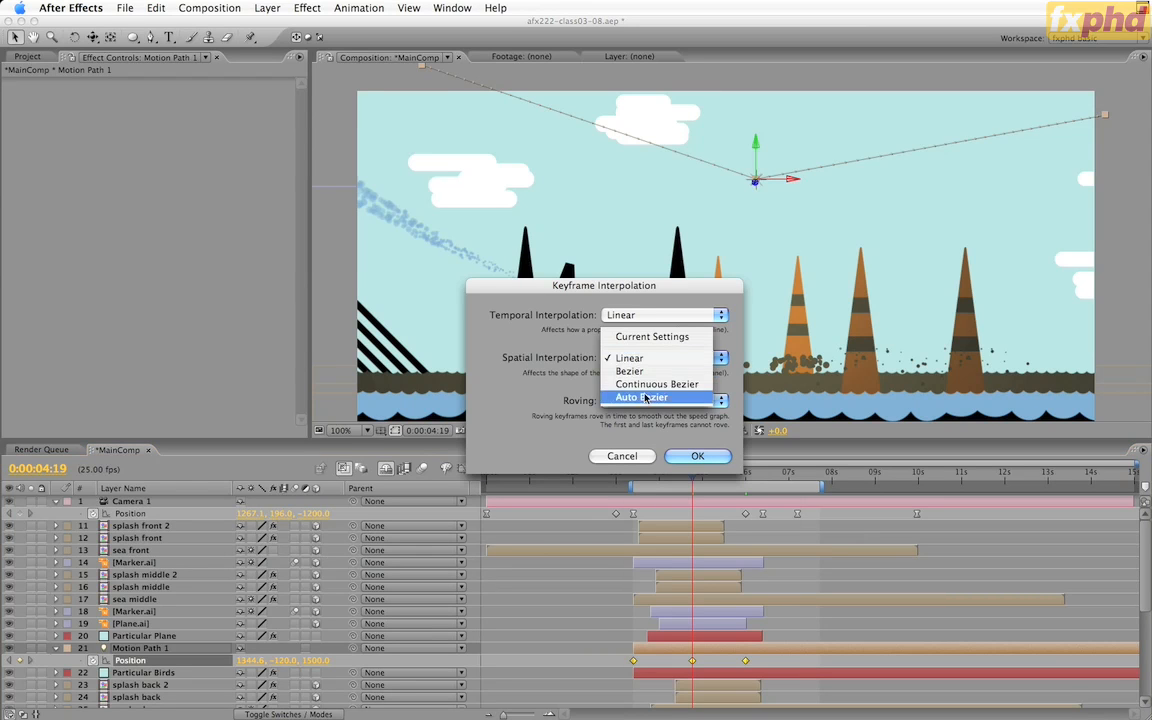
{"action": "left_click", "coordinate": [645, 398]}
{"action": "left_click", "coordinate": [697, 456]}
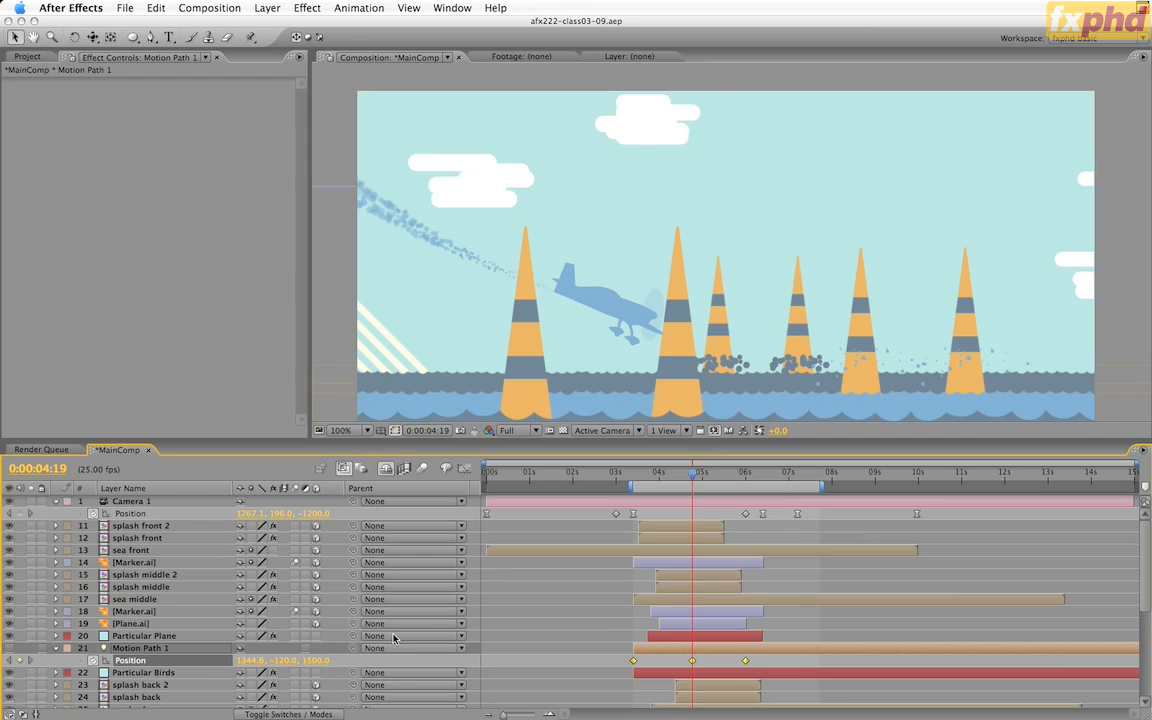
{"action": "key", "text": "k"}
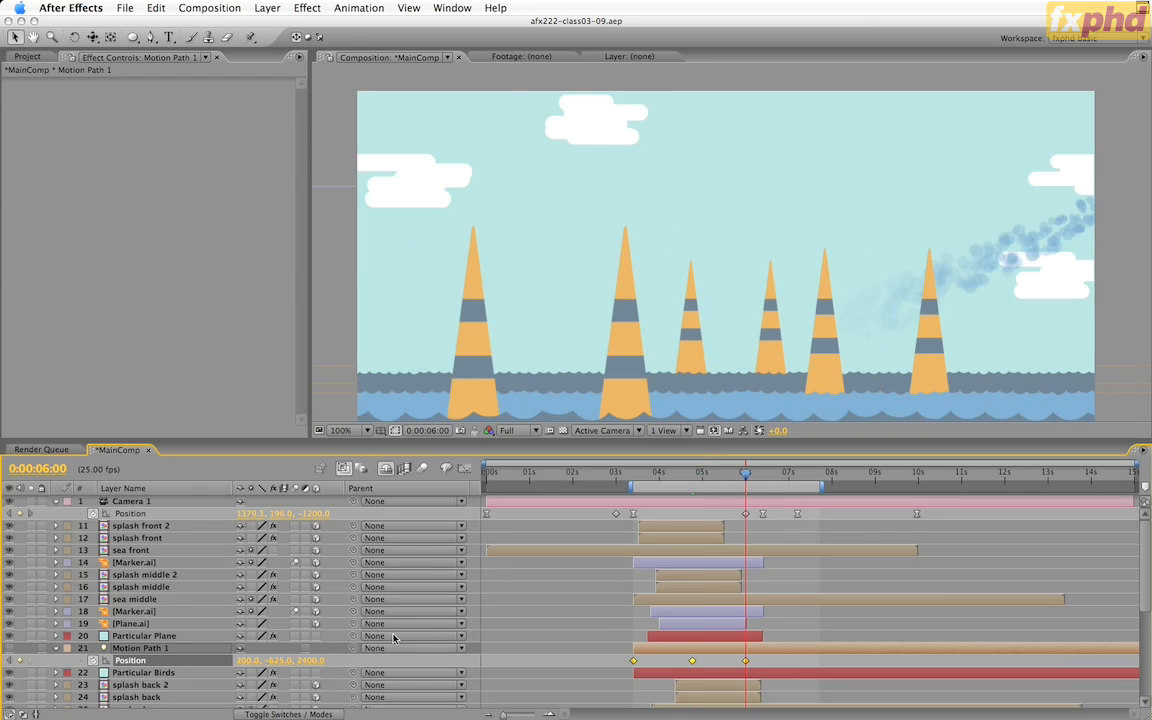
- Trim the end of the Motion Path 1 light to 0:00:06:00 and redisplay its Position keyframes
{"action": "key", "text": "alt+bracketright"}
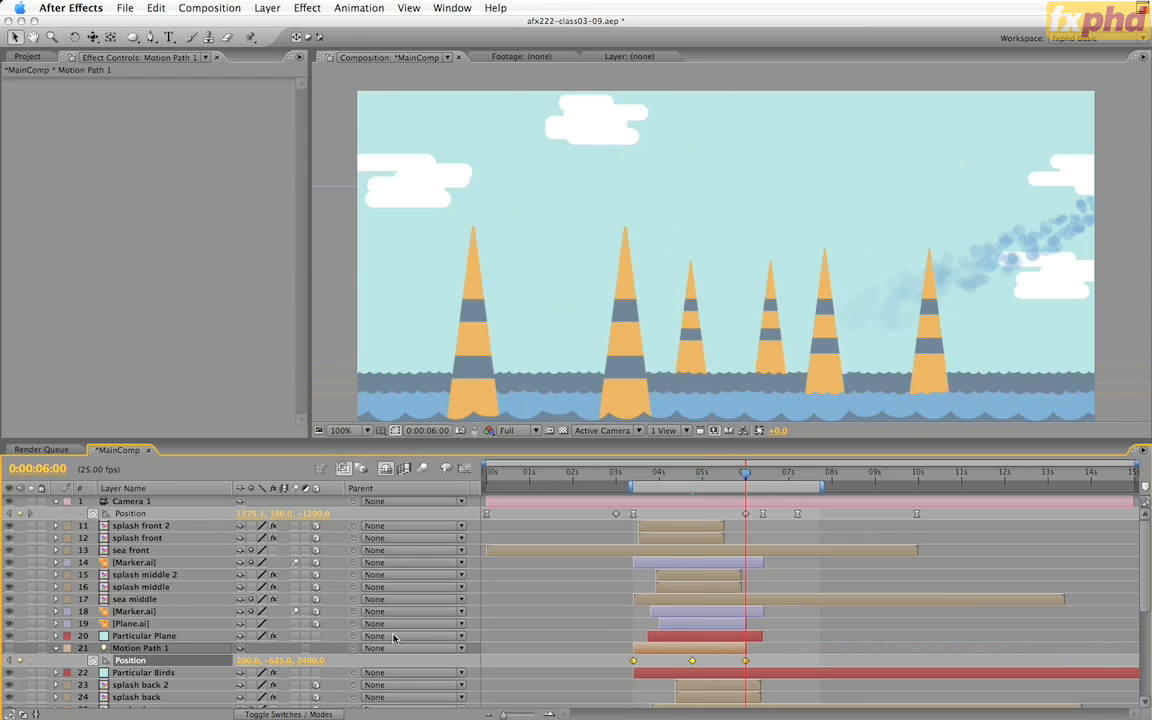
{"action": "left_click", "coordinate": [56, 648]}
{"action": "left_click", "coordinate": [155, 662]}
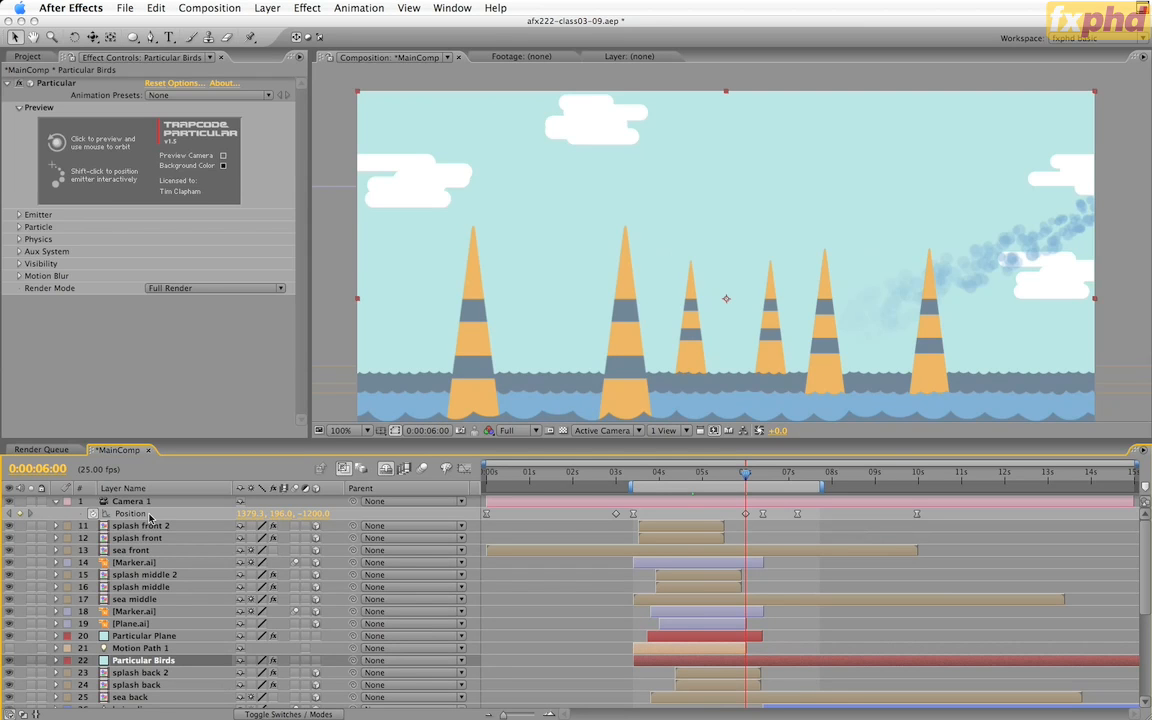
{"action": "left_click", "coordinate": [190, 648]}
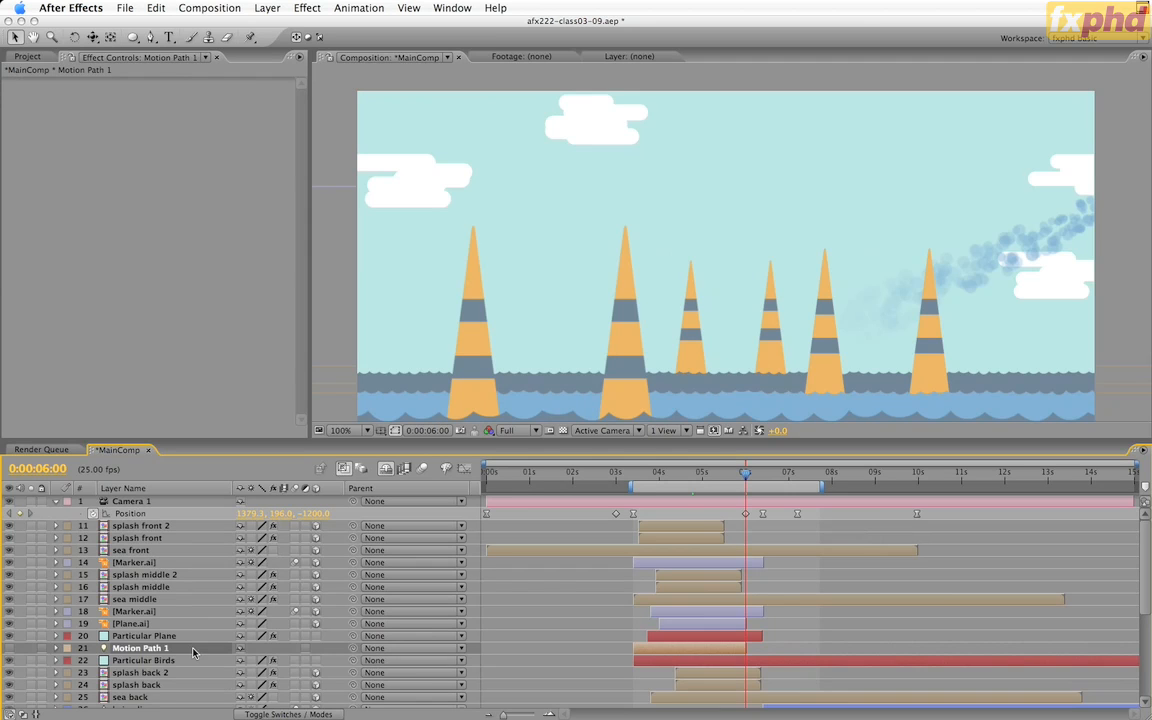
{"action": "key", "text": "p"}
- At 0:00:03:10, set the Particular Birds emitter to Position XY 2600, -450 and Position Z 2400, matching the light's start
{"action": "left_click", "coordinate": [166, 677]}
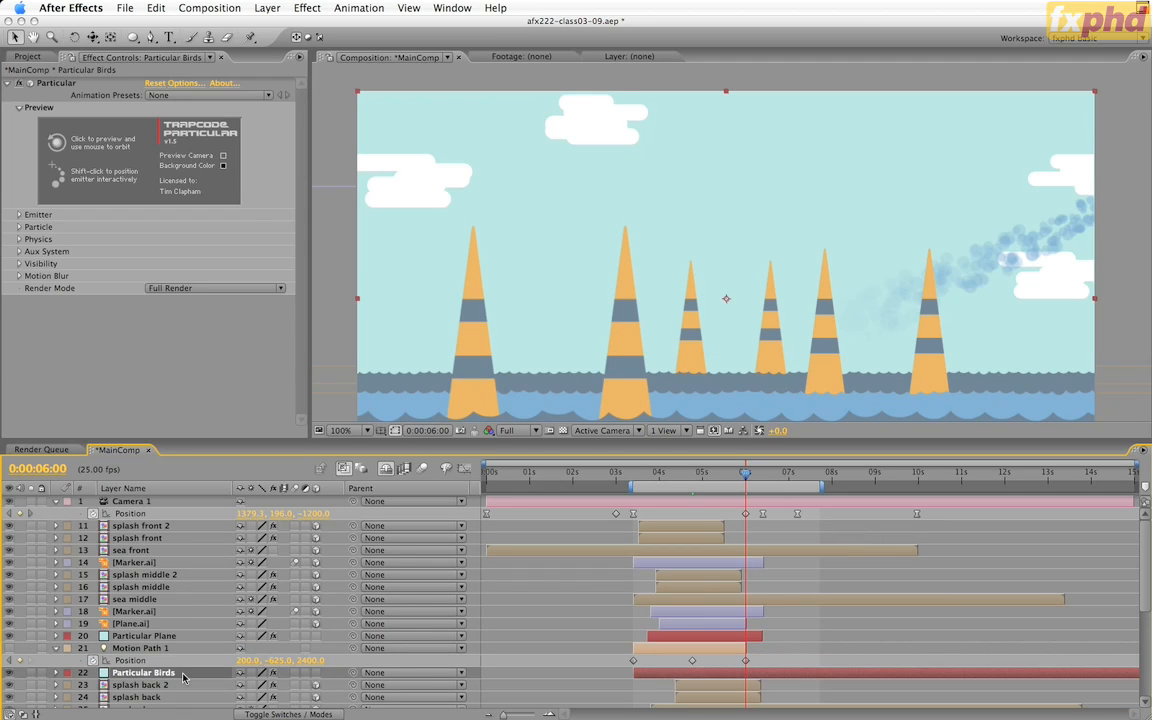
{"action": "left_click", "coordinate": [17, 214]}
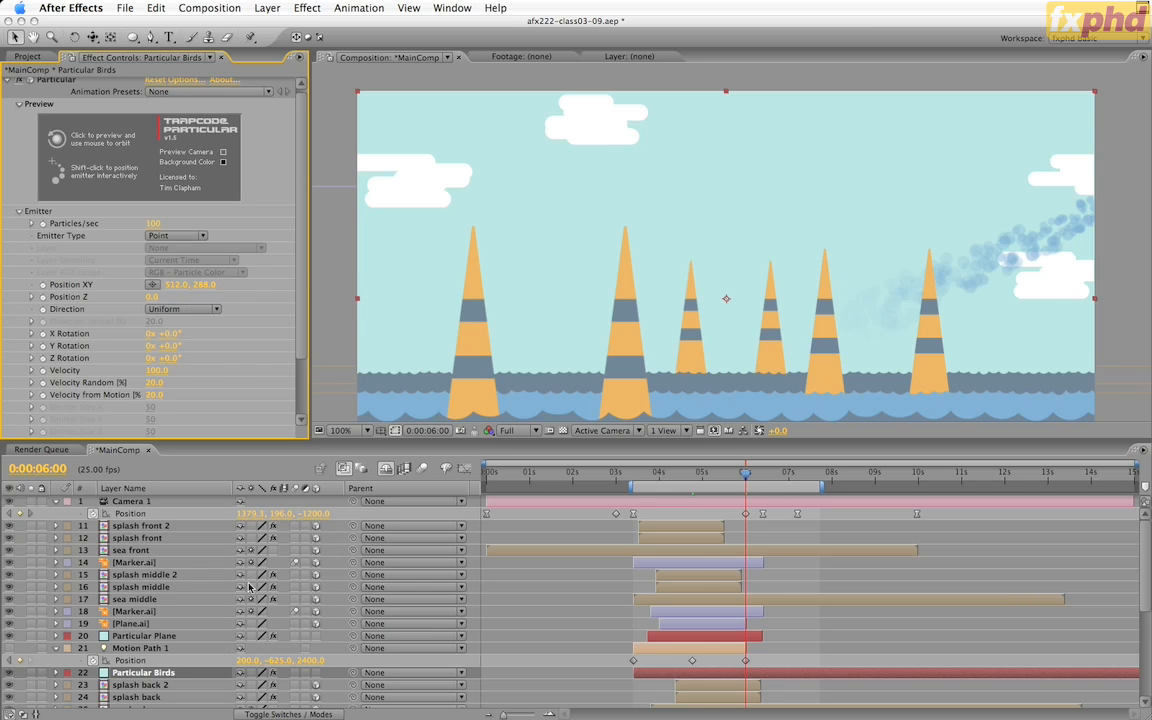
{"action": "key", "text": "i"}
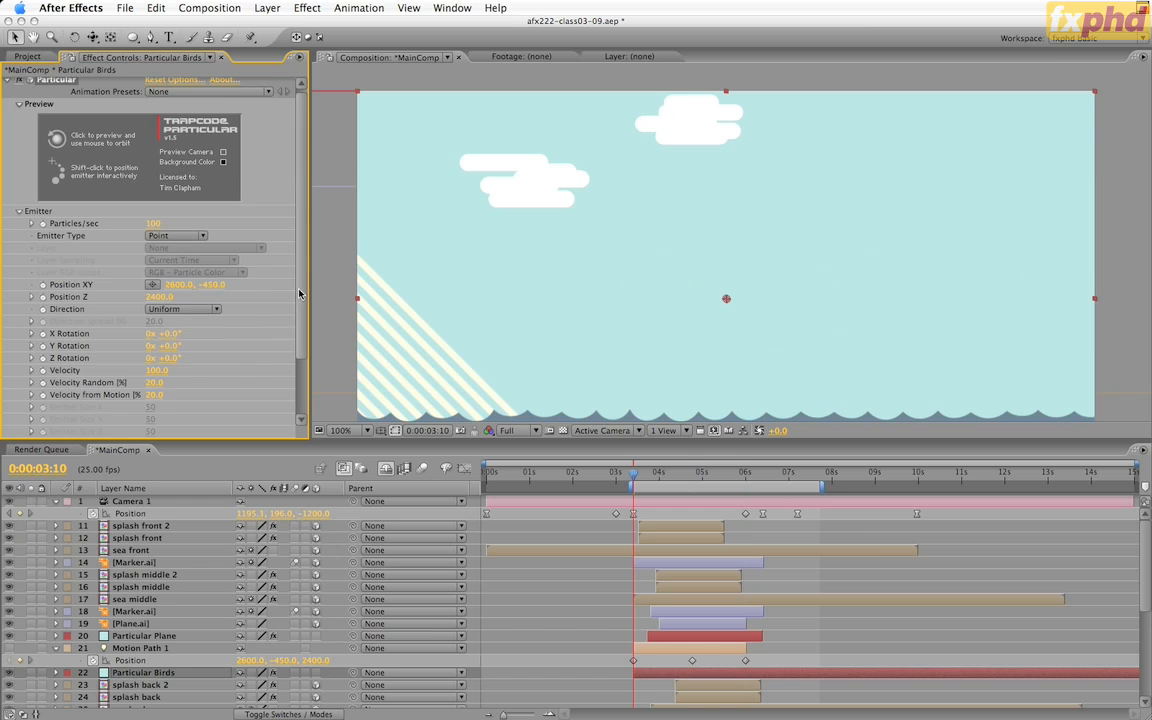
- Assign Motion Path 1 in the Air physics settings of Particular Birds
{"action": "scroll", "coordinate": [298, 337], "scroll_direction": "down", "scroll_amount": 2}
{"action": "scroll", "coordinate": [298, 337], "scroll_direction": "down", "scroll_amount": 3}
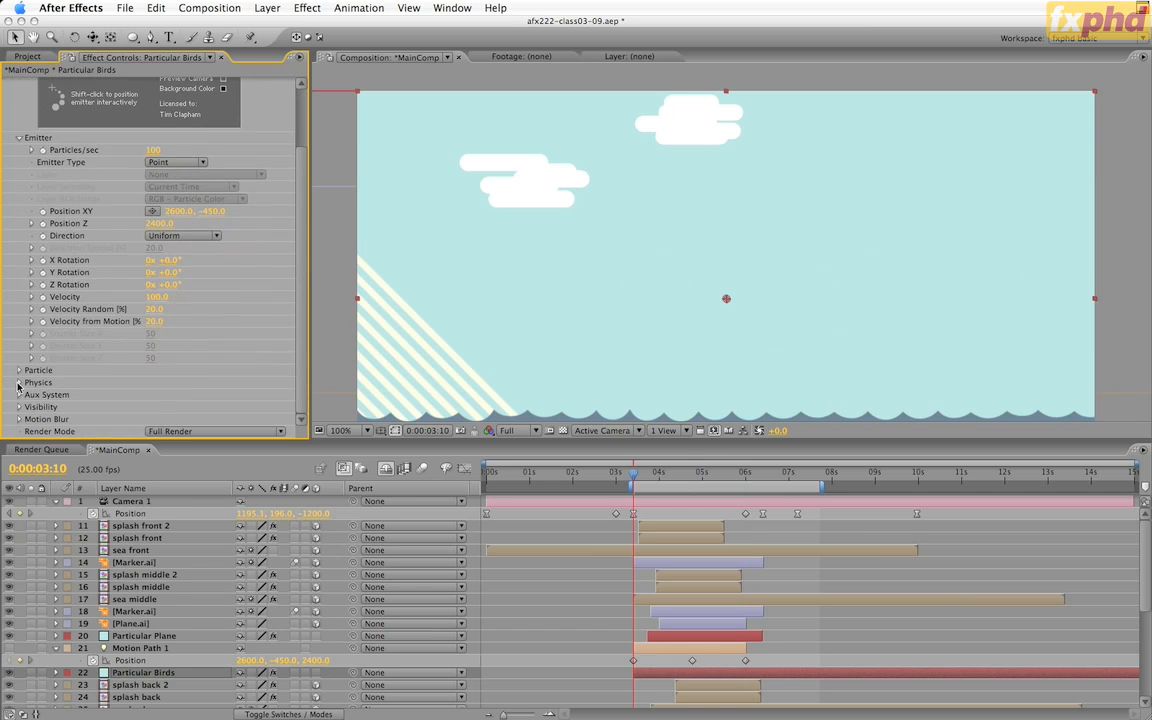
{"action": "left_click", "coordinate": [19, 383]}
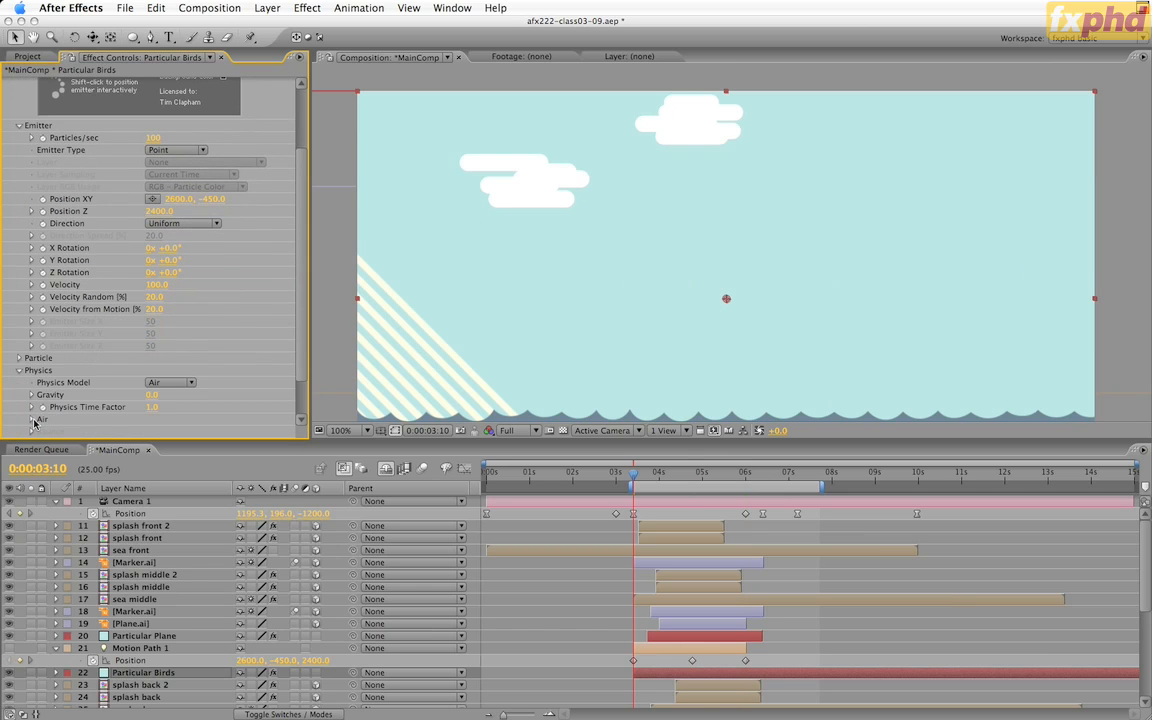
{"action": "left_click", "coordinate": [32, 421]}
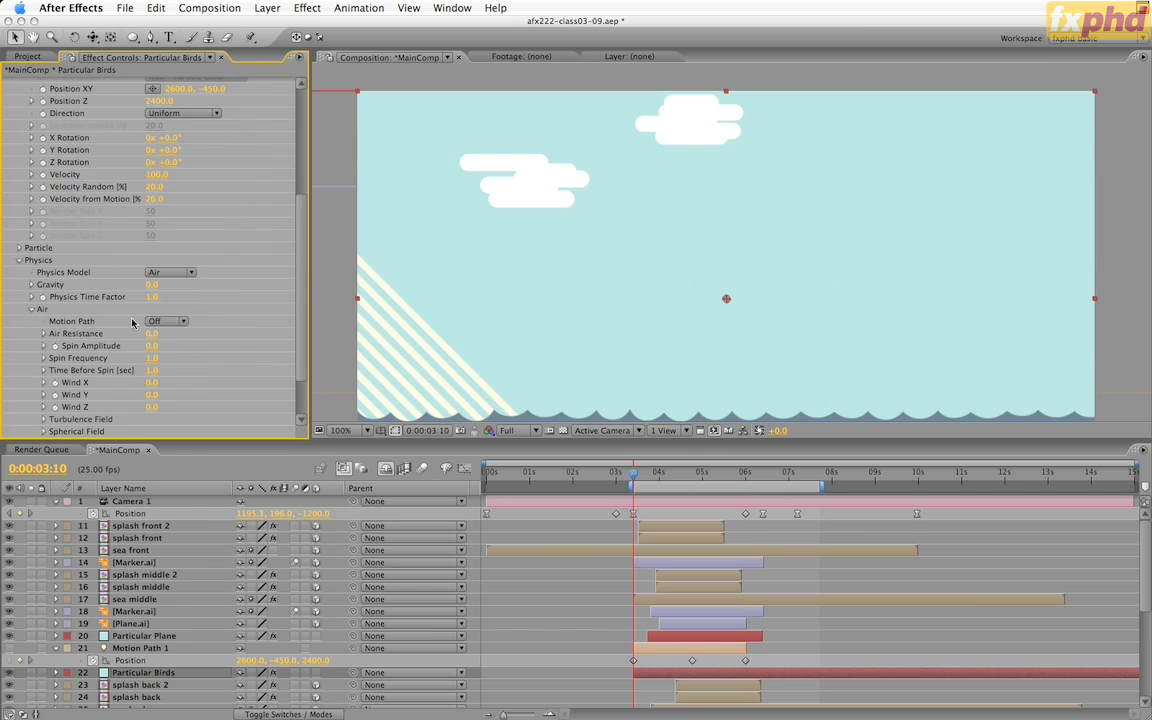
{"action": "left_click", "coordinate": [166, 321]}
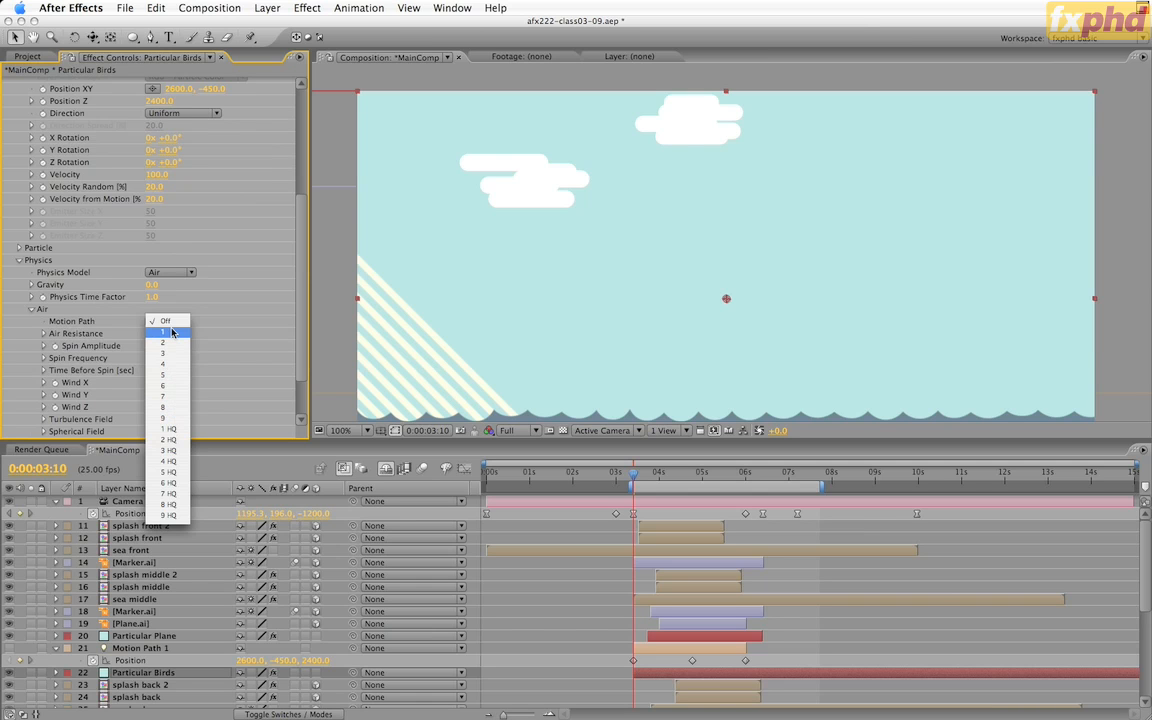
{"action": "left_click", "coordinate": [172, 333]}
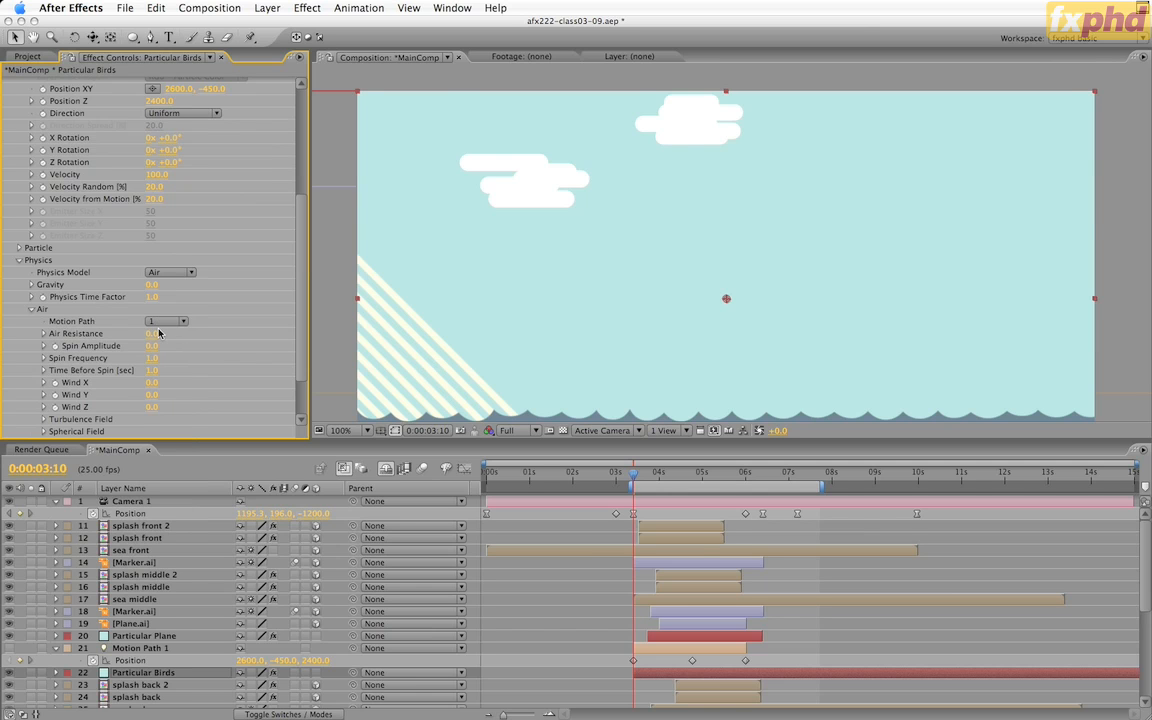
- Preview the animation to check how the bird particles follow the motion path
{"action": "left_click", "coordinate": [644, 482]}
{"action": "key", "text": "KP_0"}
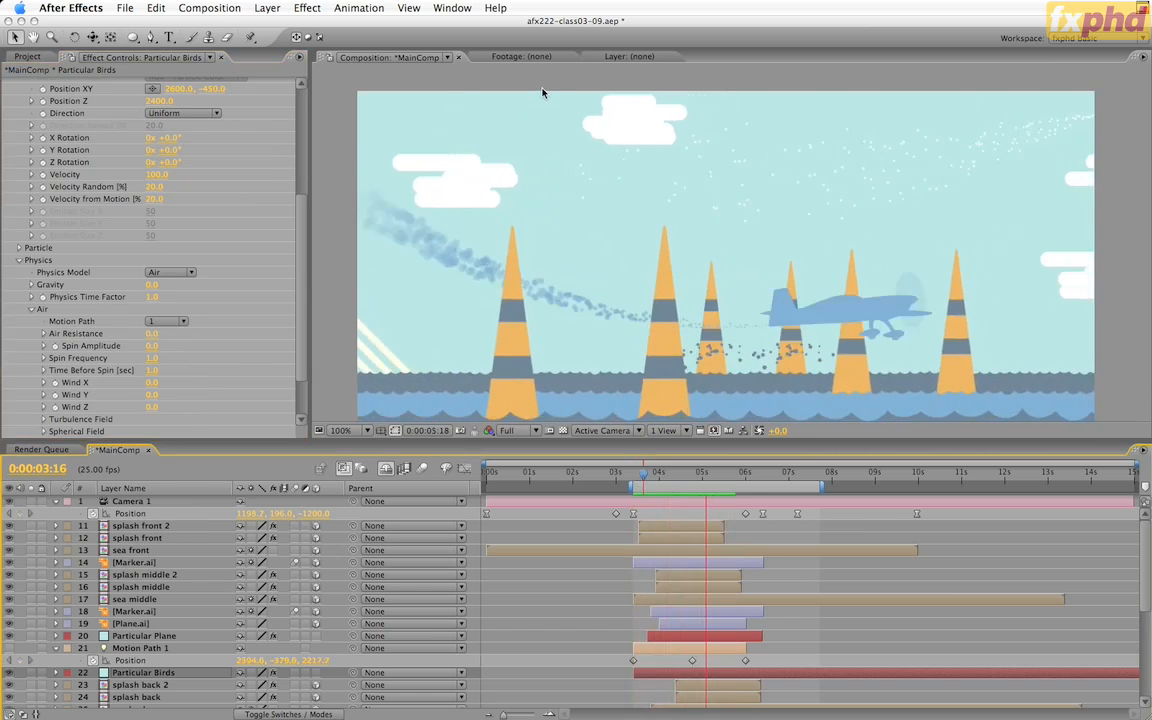
{"action": "key", "text": "space"}
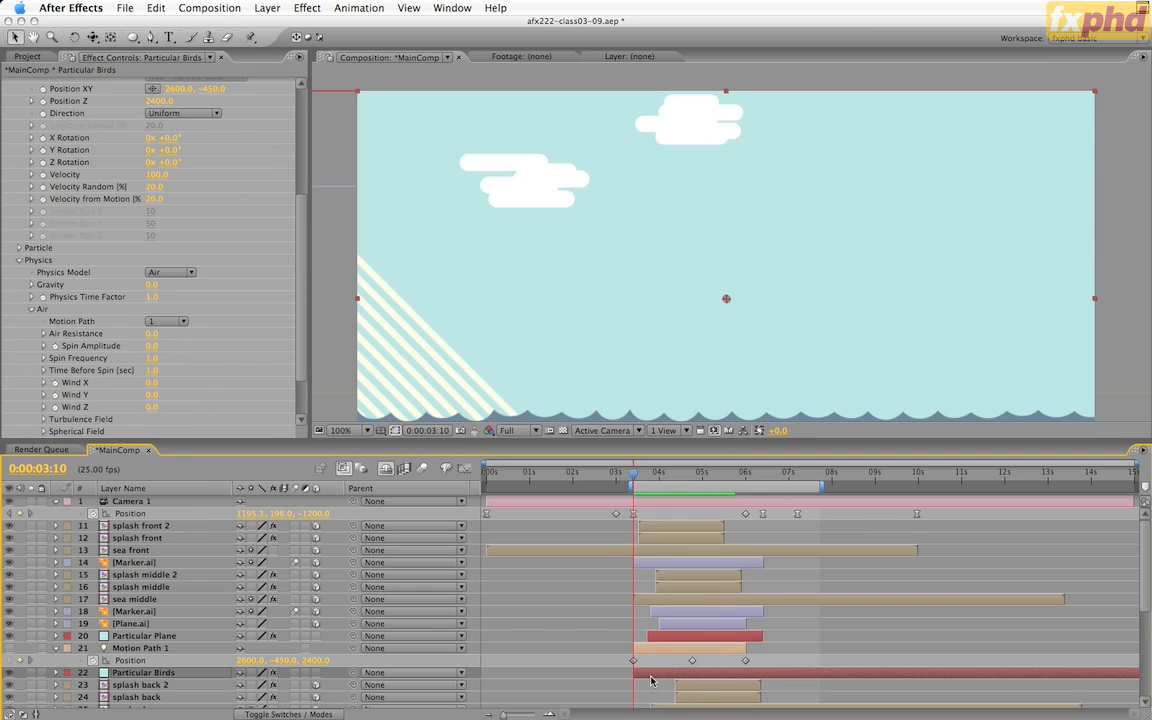
- Keyframe Particles/sec on Particular Birds with 0 at 0:00:03:10, 50 at 0:00:04:00 and 0 at 0:00:04:15
{"action": "scroll", "coordinate": [276, 276], "scroll_direction": "up", "scroll_amount": 5}
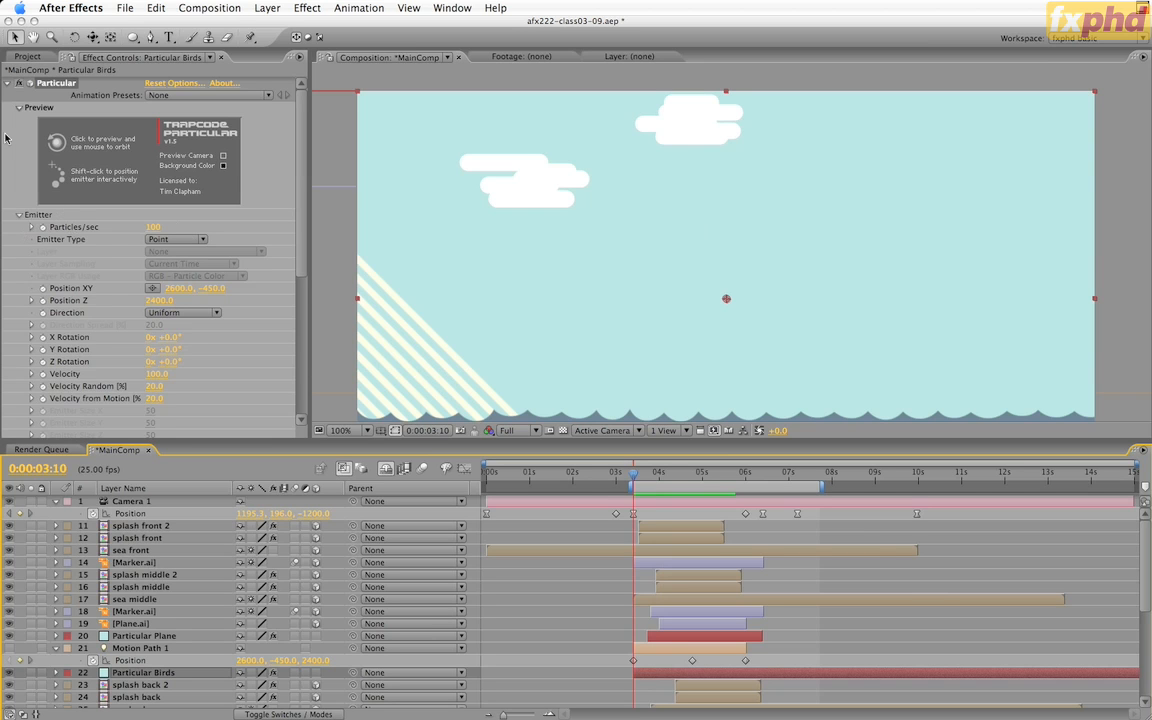
{"action": "left_click_drag", "start_coordinate": [155, 229], "coordinate": [138, 207]}
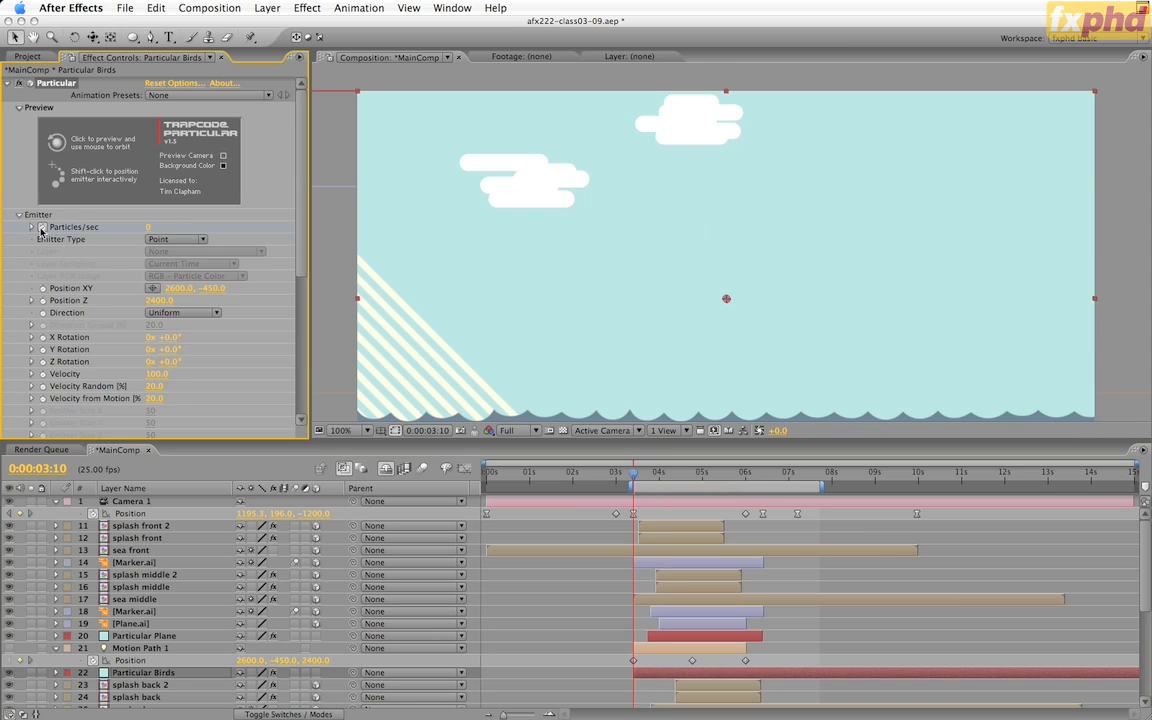
{"action": "key", "text": "space"}
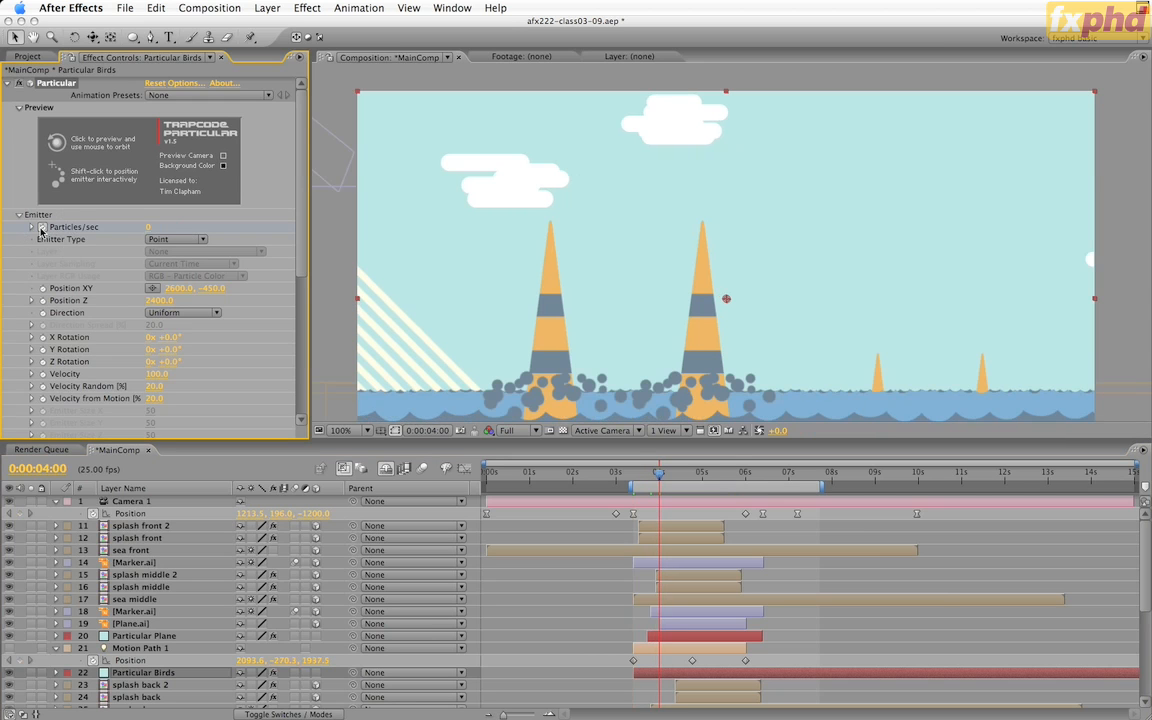
{"action": "left_click", "coordinate": [42, 228]}
{"action": "left_click", "coordinate": [148, 227]}
{"action": "type", "text": "50"}
{"action": "key", "text": "Return"}
{"action": "key", "text": "space"}
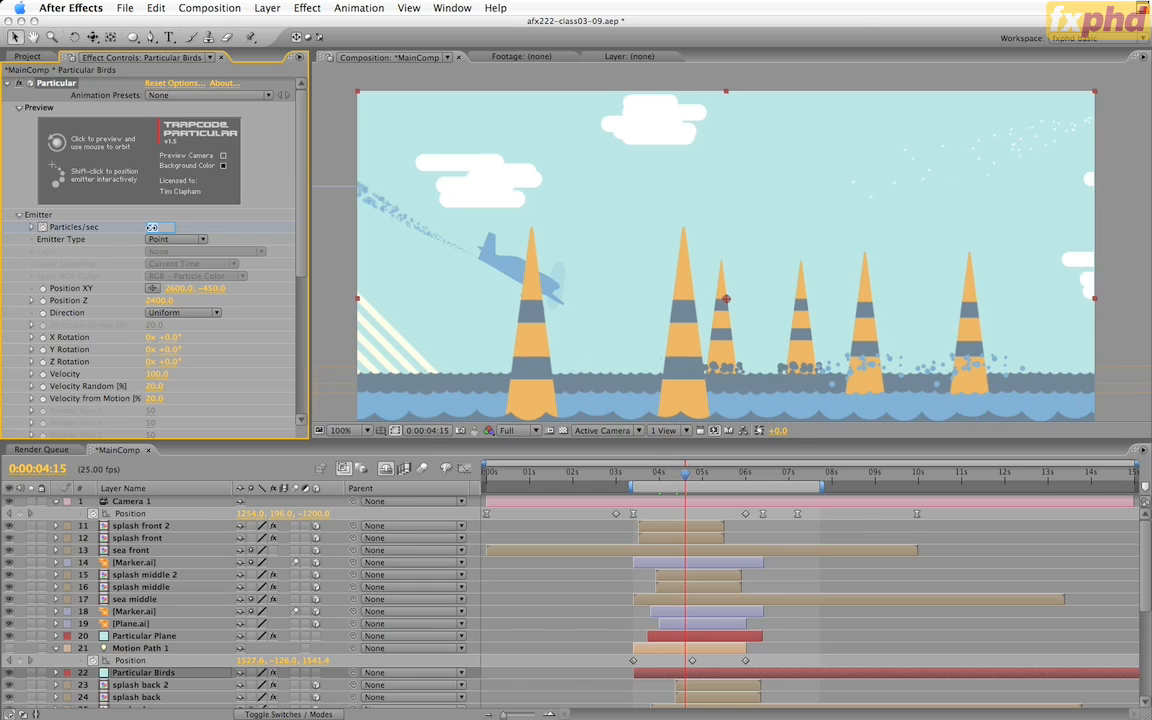
{"action": "key", "text": "Escape"}
- Change the Particular Birds emitter type to Box with Emitter Size X 150, Y 150 and Z 100
{"action": "left_click", "coordinate": [172, 240]}
{"action": "left_click", "coordinate": [178, 251]}
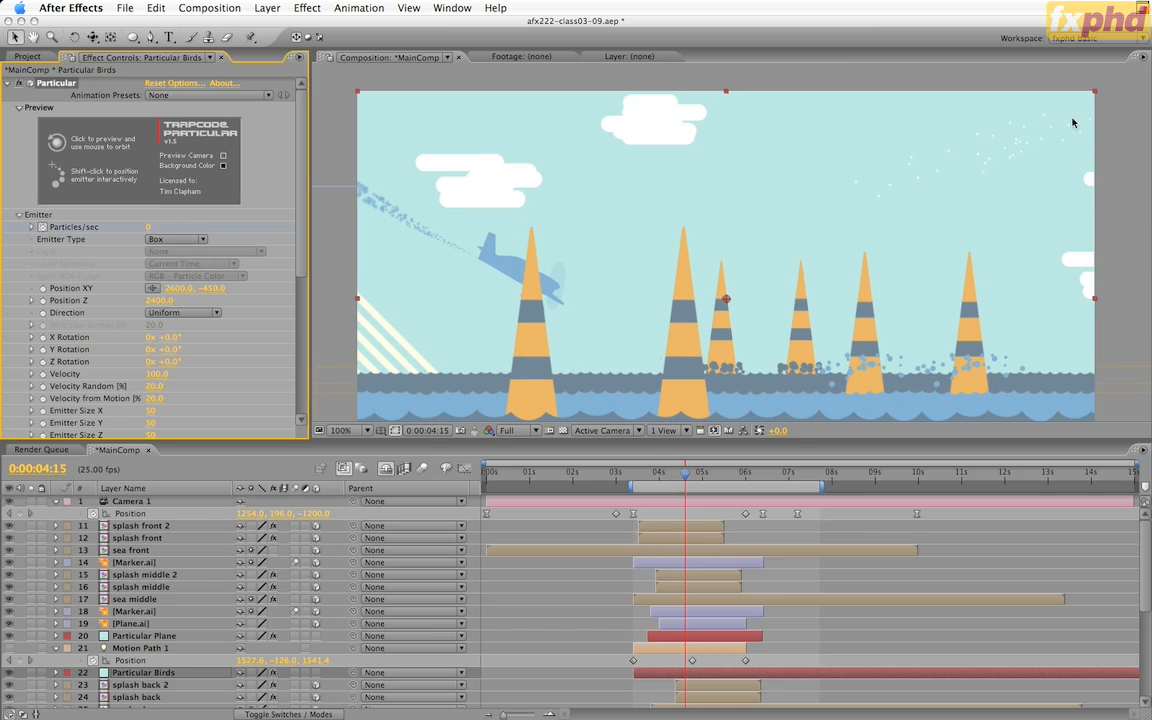
{"action": "left_click", "coordinate": [1108, 115]}
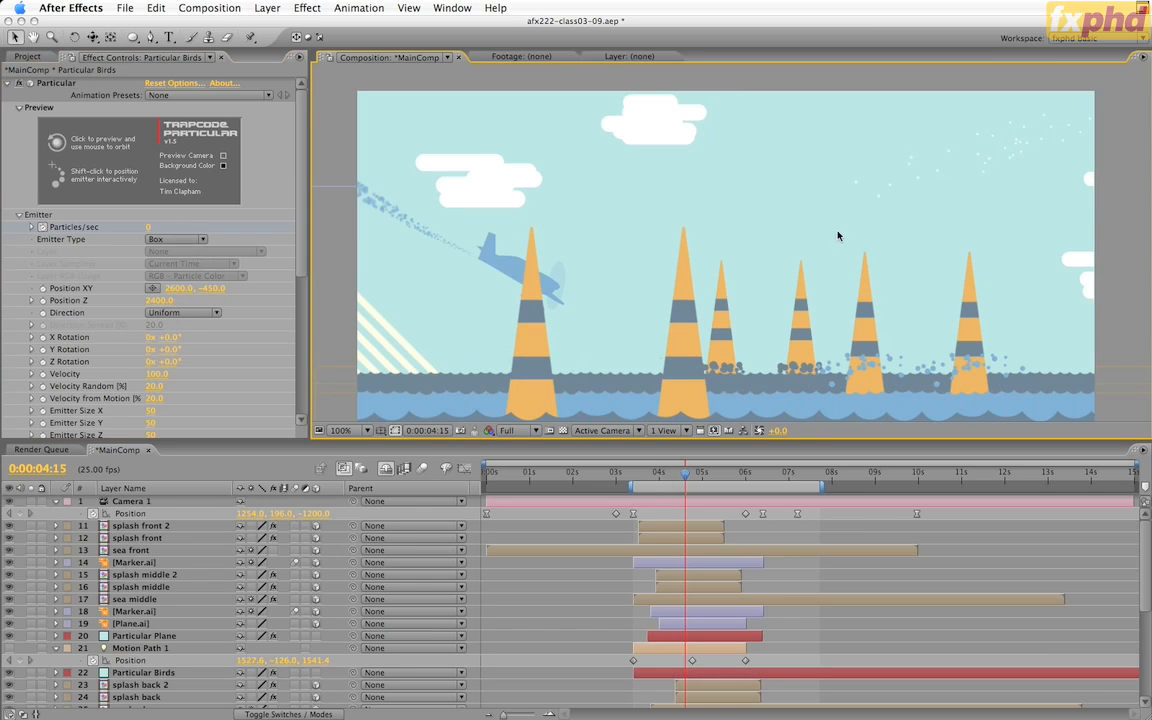
{"action": "scroll", "coordinate": [262, 266], "scroll_direction": "down", "scroll_amount": 5}
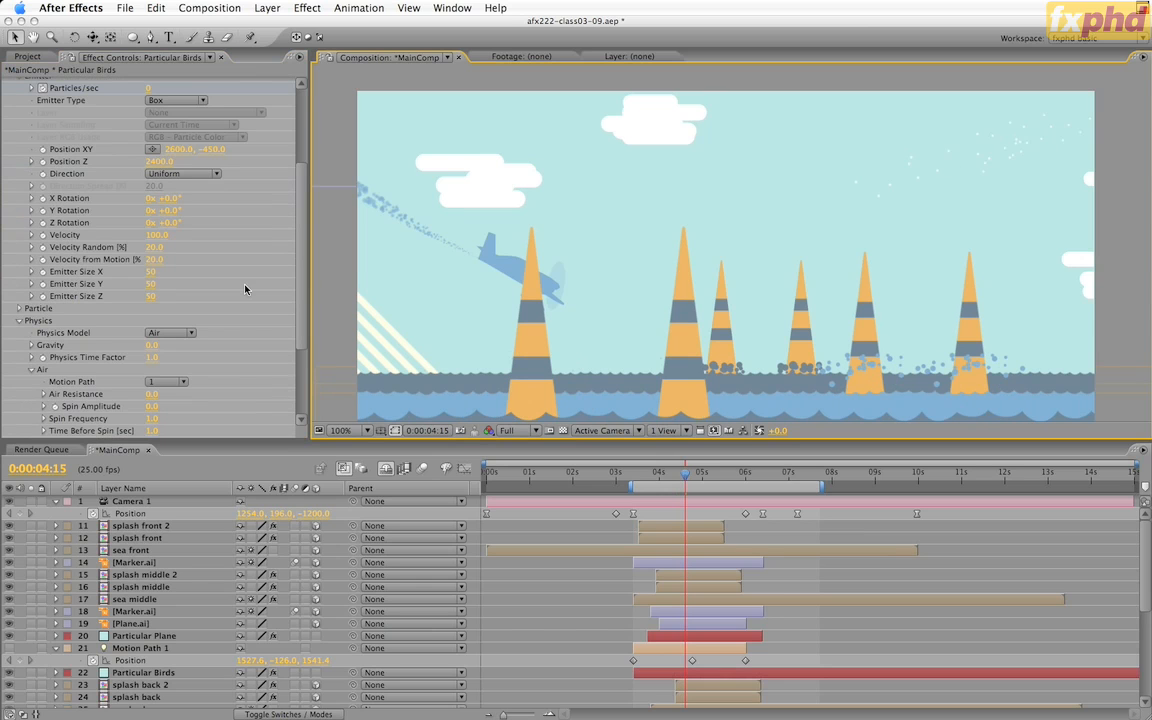
{"action": "left_click", "coordinate": [149, 271]}
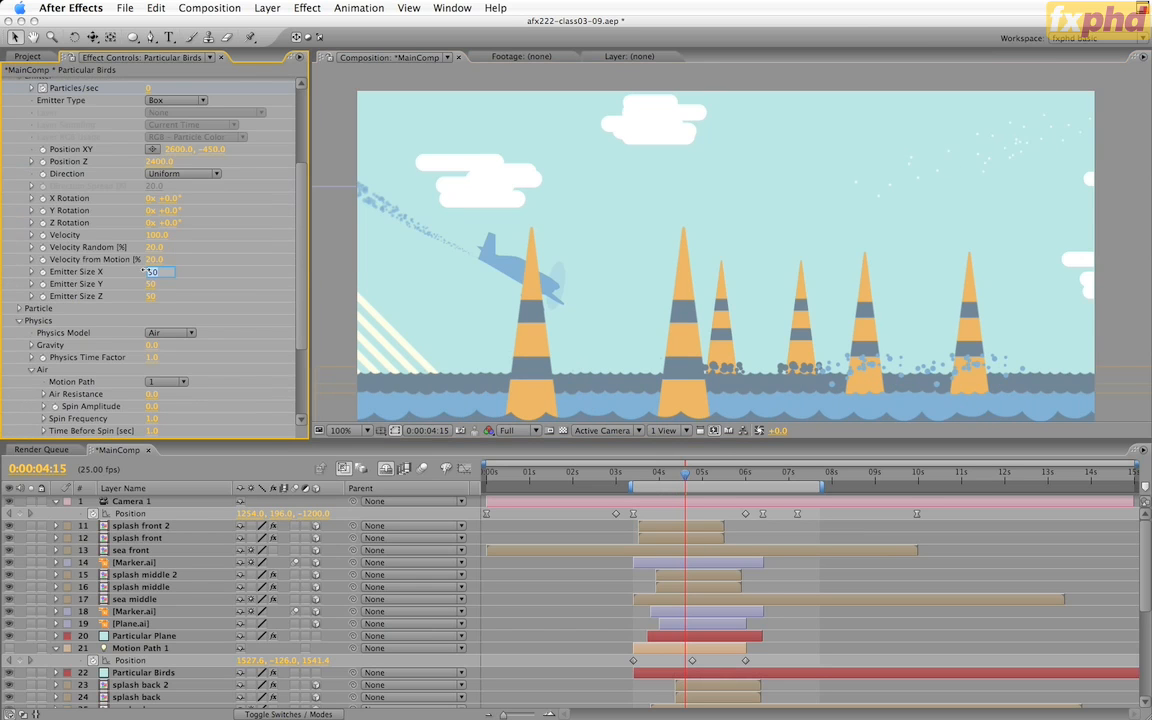
{"action": "type", "text": "150"}
{"action": "key", "text": "Tab"}
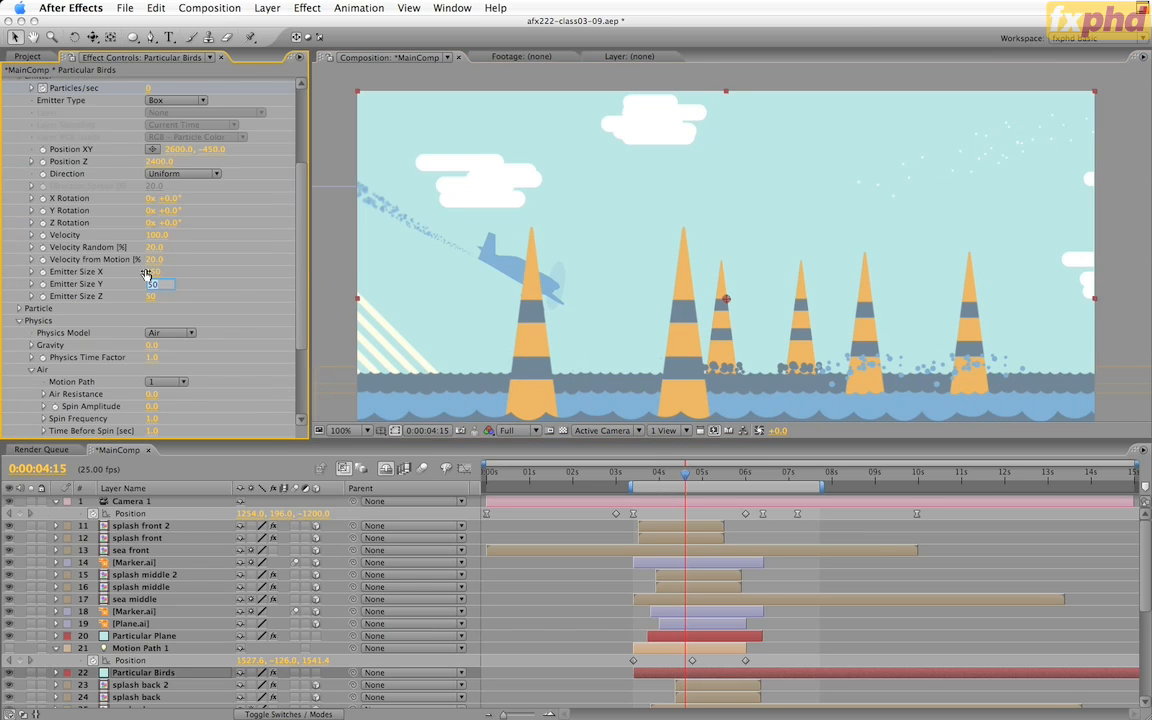
{"action": "type", "text": "150"}
{"action": "key", "text": "Tab"}
{"action": "type", "text": "100"}
{"action": "key", "text": "Return"}
- Set the Particular Birds emitter's Velocity to 50 and Velocity Random to 35%
{"action": "left_click", "coordinate": [155, 235]}
{"action": "type", "text": "50"}
{"action": "key", "text": "Return"}
{"action": "left_click", "coordinate": [158, 247]}
{"action": "type", "text": "35"}
{"action": "key", "text": "Return"}
- Change the Particular Birds particle type to Custom and use the BirdWing layer as the particle
{"action": "left_click", "coordinate": [21, 321]}
{"action": "left_click", "coordinate": [17, 140]}
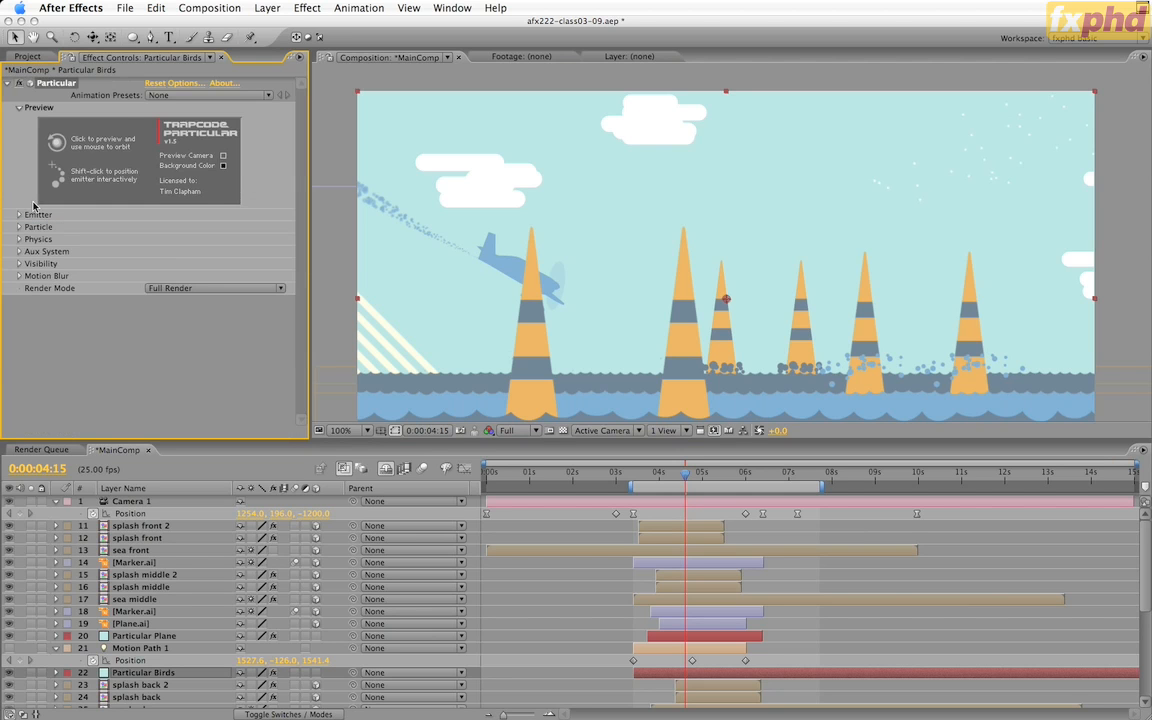
{"action": "left_click", "coordinate": [19, 199]}
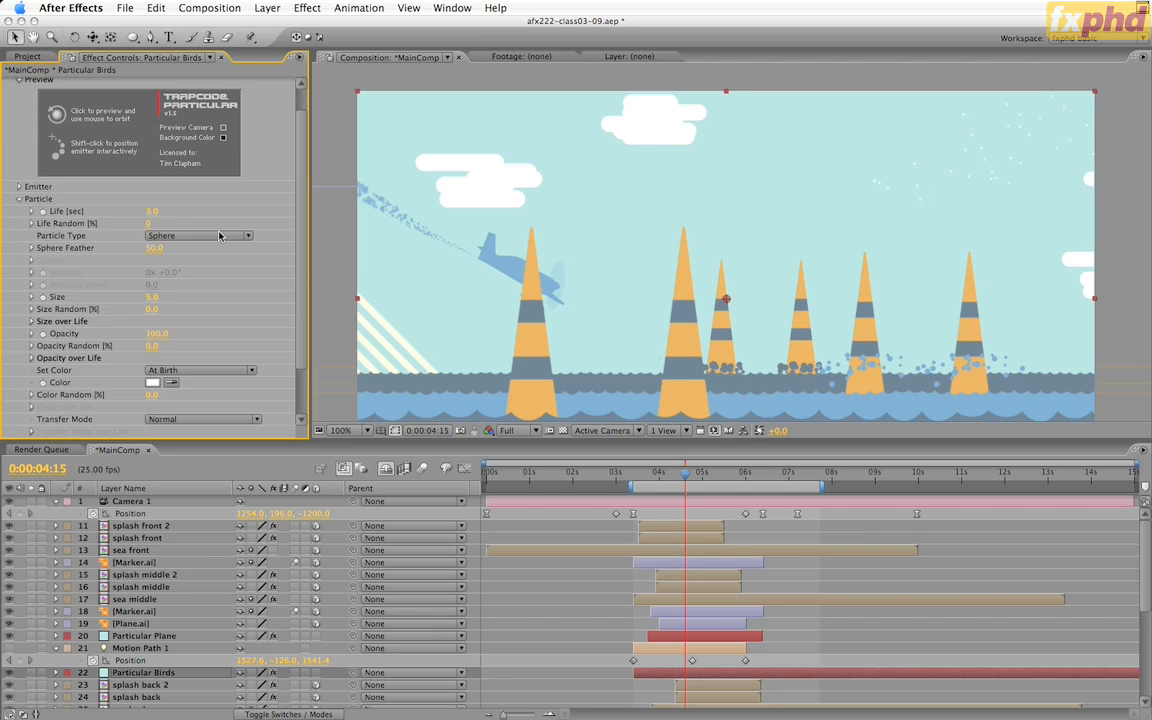
{"action": "left_click", "coordinate": [200, 235]}
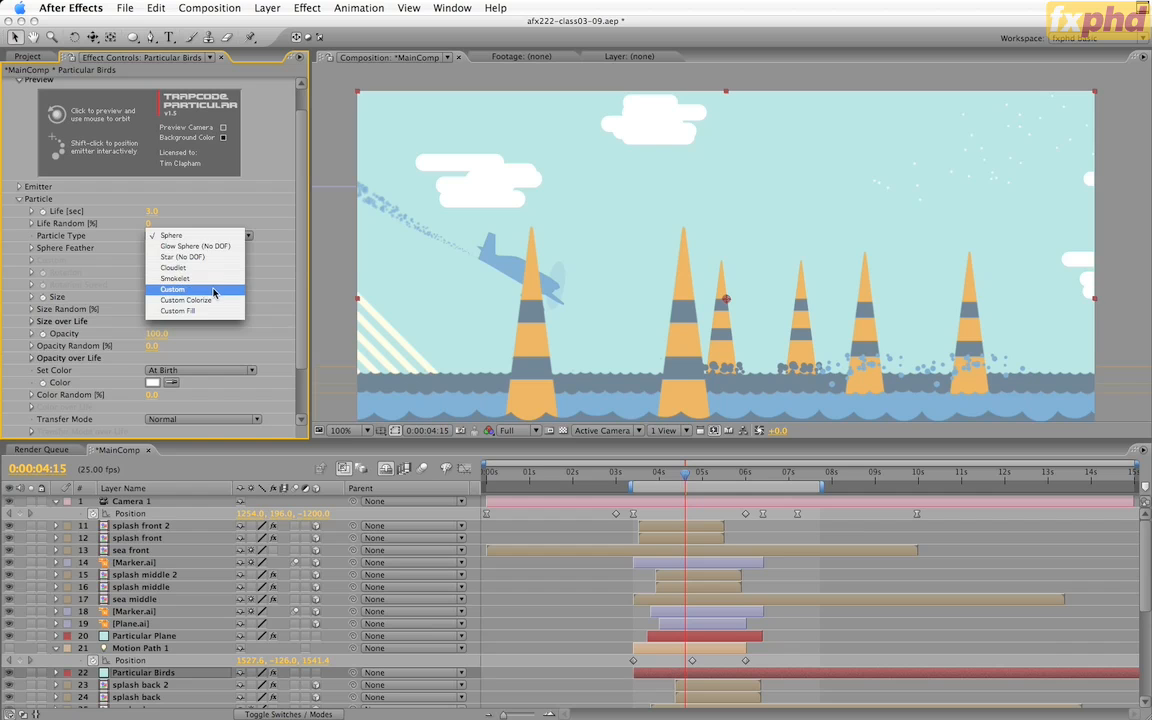
{"action": "left_click", "coordinate": [214, 289]}
{"action": "left_click", "coordinate": [200, 272]}
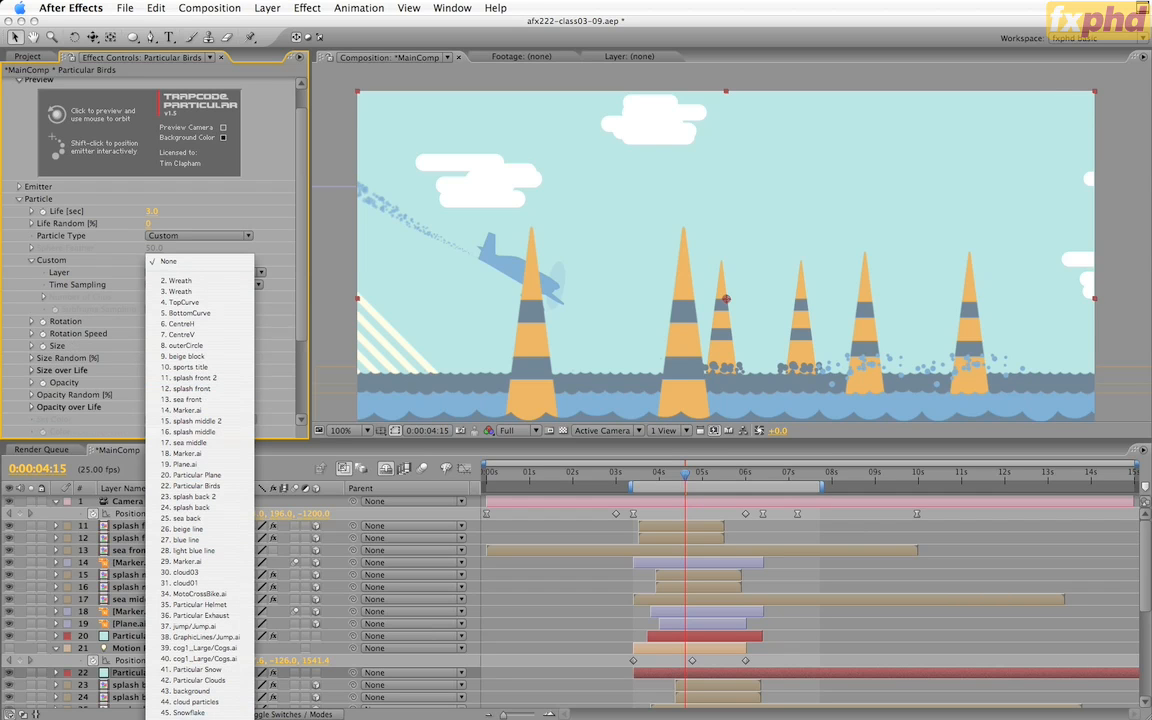
{"action": "left_click", "coordinate": [190, 712]}
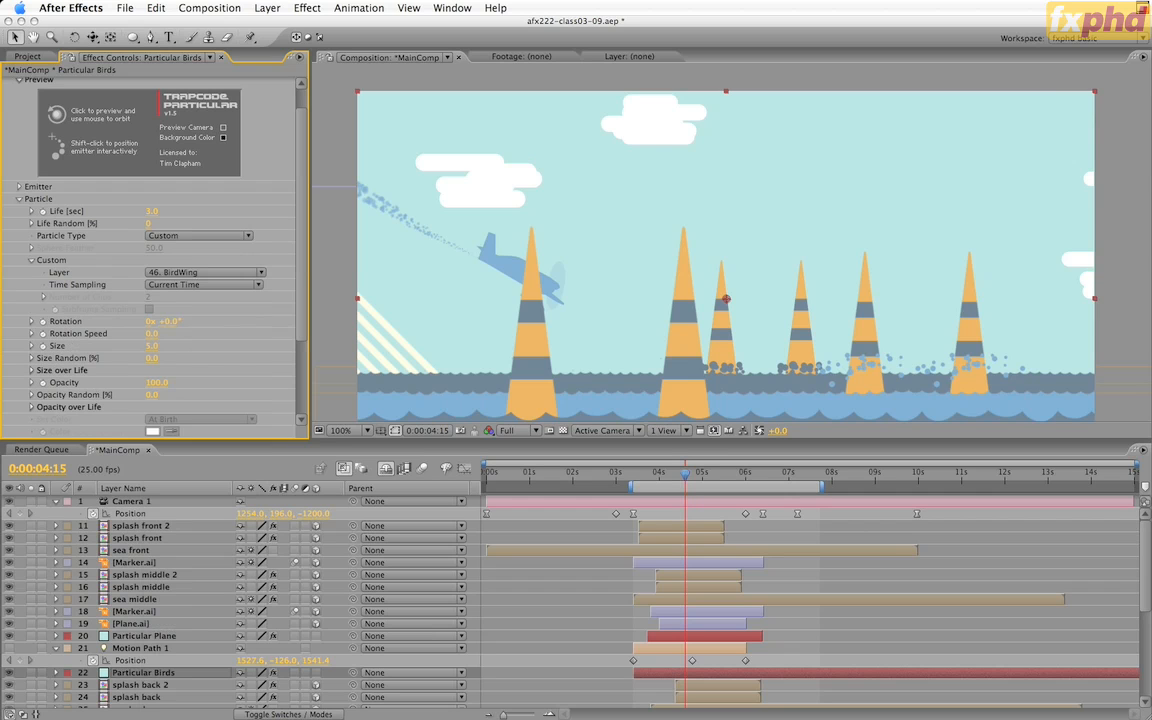
- Set the custom particle's time sampling to Random - Loop and its size to 50, and preview the birds
{"action": "left_click", "coordinate": [230, 288]}
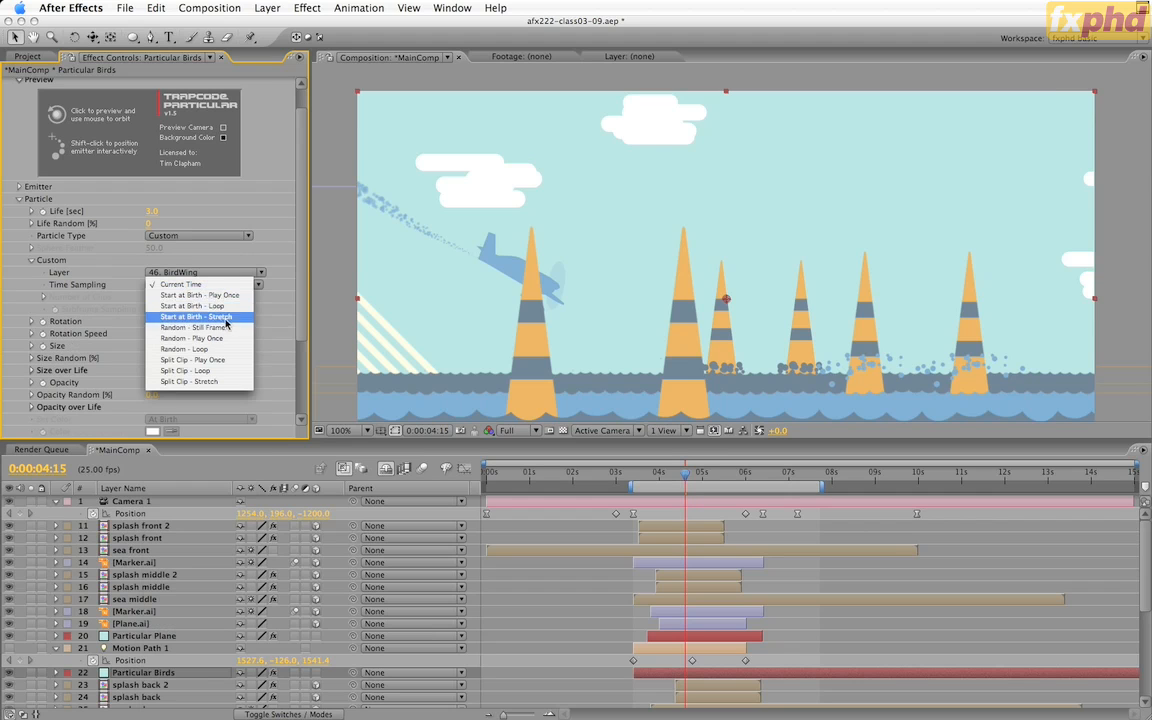
{"action": "left_click", "coordinate": [184, 352]}
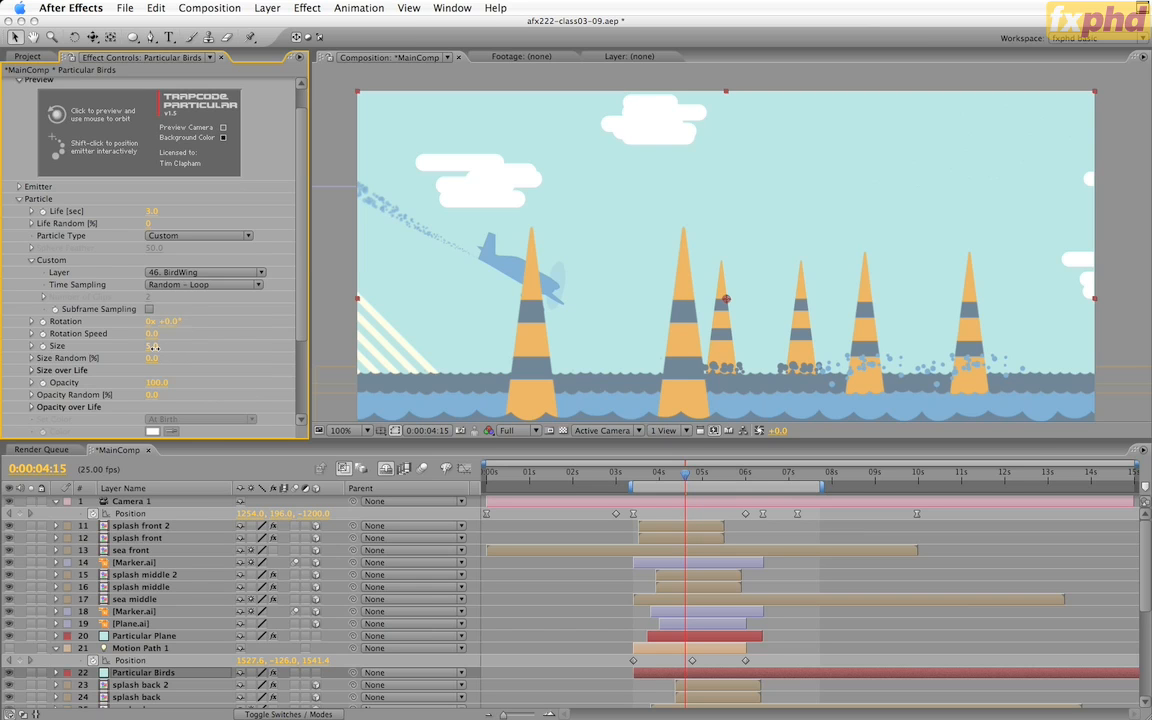
{"action": "left_click", "coordinate": [153, 346]}
{"action": "type", "text": "50"}
{"action": "key", "text": "Return"}
{"action": "key", "text": "KP_0"}
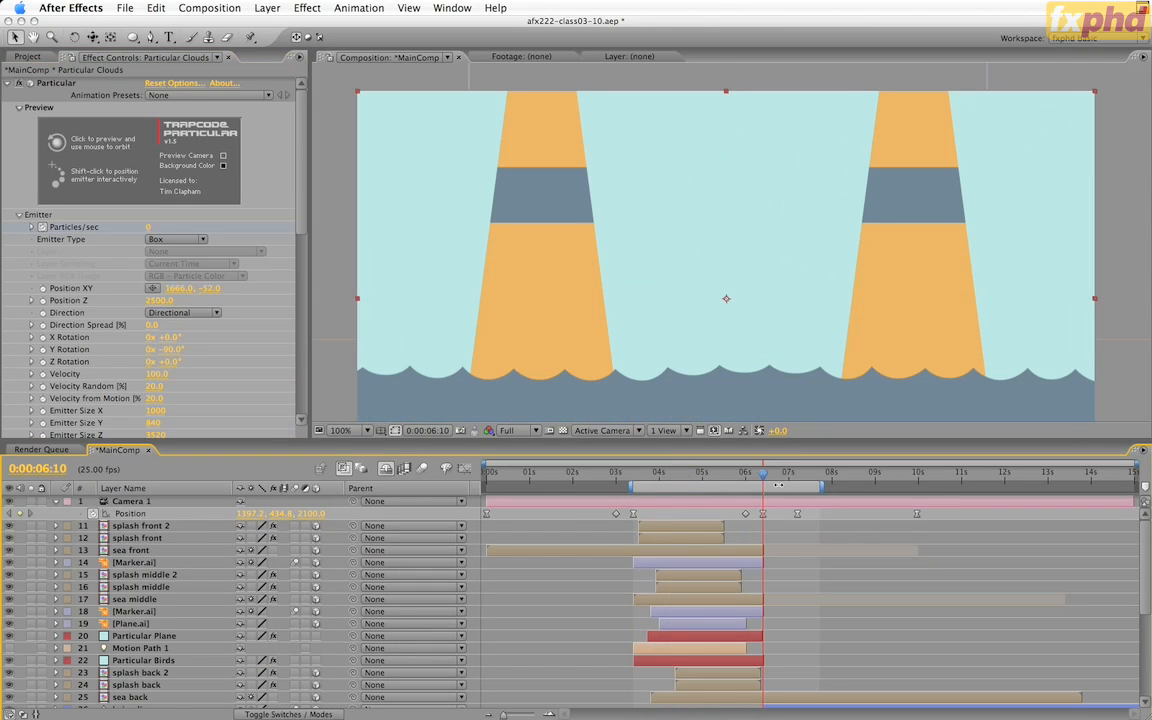
- Go to 0:00:06:10 and check the Position keyframes of the sea back layer
{"action": "mouse_move", "coordinate": [769, 477]}
{"action": "left_mouse_down"}
{"action": "mouse_move", "coordinate": [798, 477]}
{"action": "mouse_move", "coordinate": [763, 477]}
{"action": "left_mouse_up"}
{"action": "left_click", "coordinate": [165, 699]}
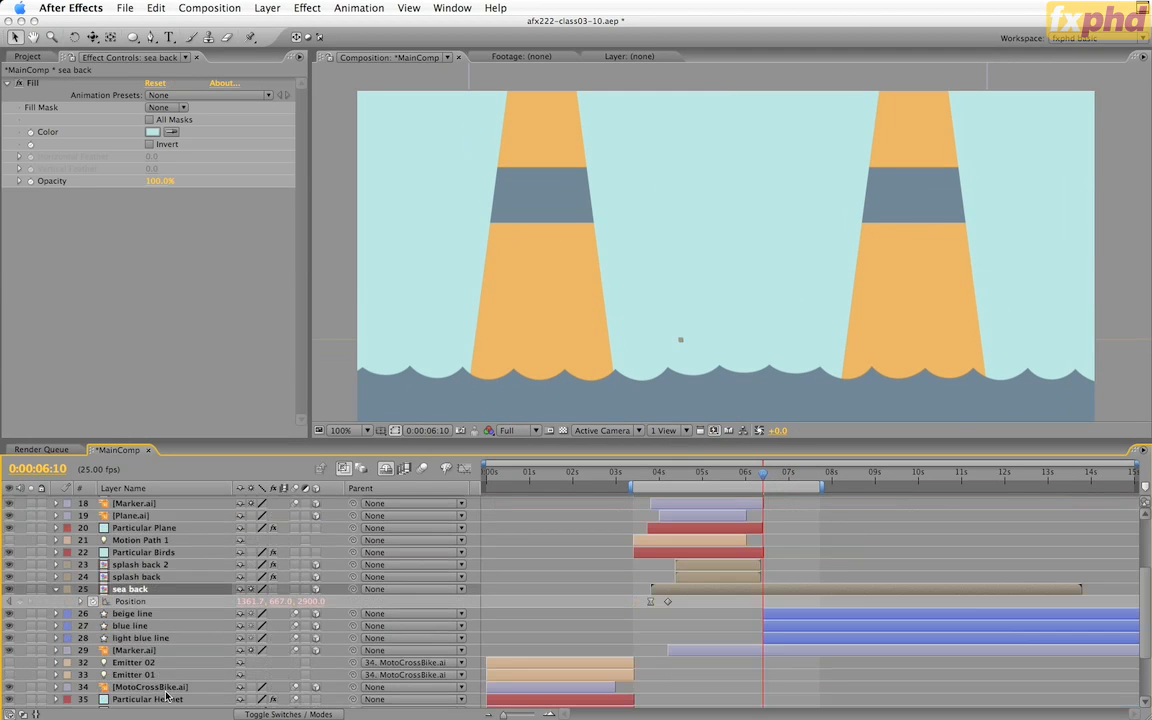
{"action": "key", "text": "p"}
{"action": "left_click", "coordinate": [57, 592]}
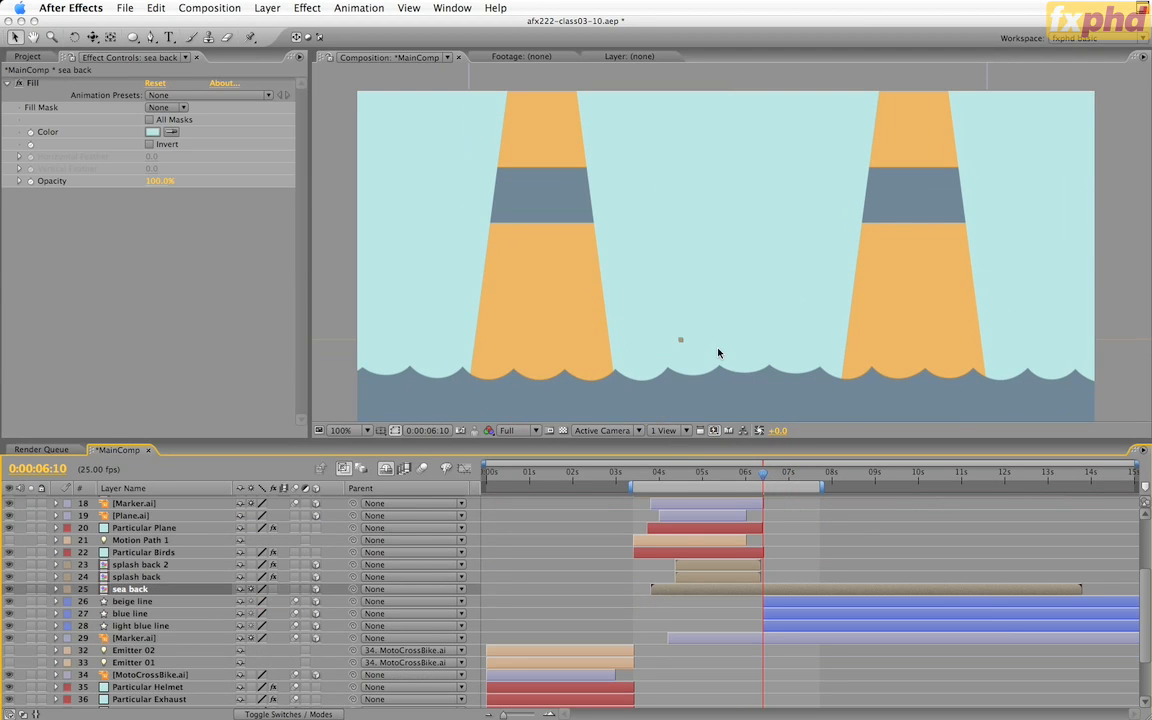
- Add Pale Cyan Solid 1 to *MainComp directly below the sea back layer
{"action": "scroll", "coordinate": [708, 478], "scroll_direction": "up", "scroll_amount": 3}
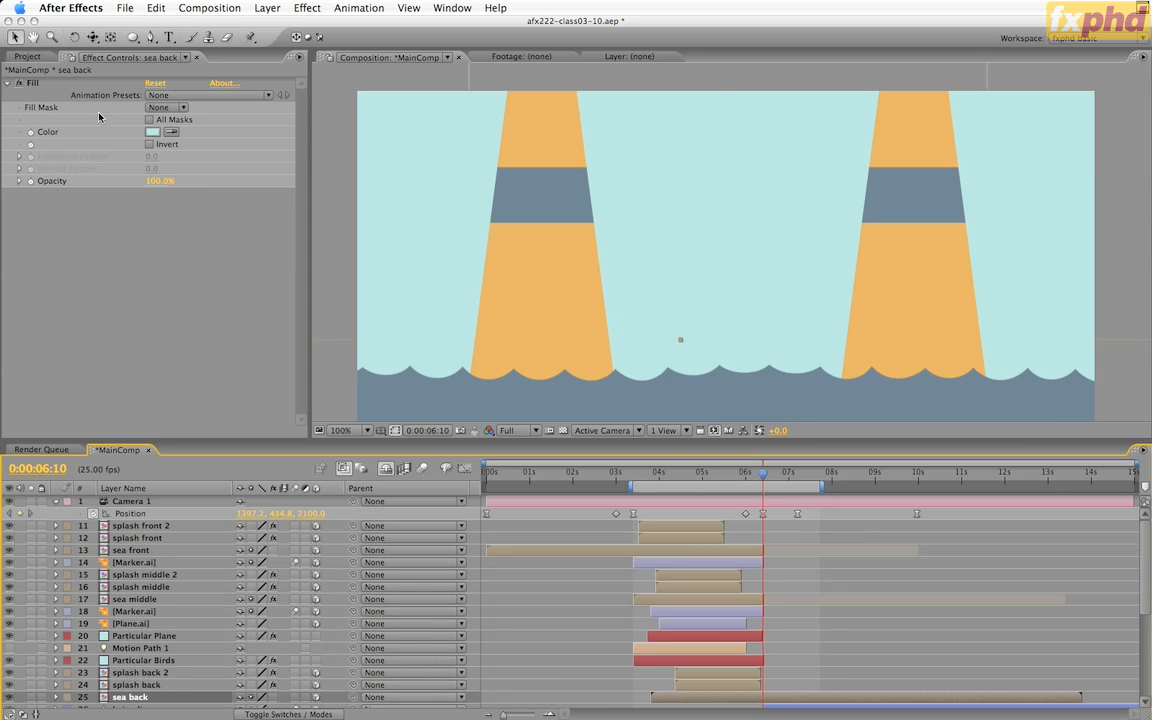
{"action": "left_click", "coordinate": [36, 58]}
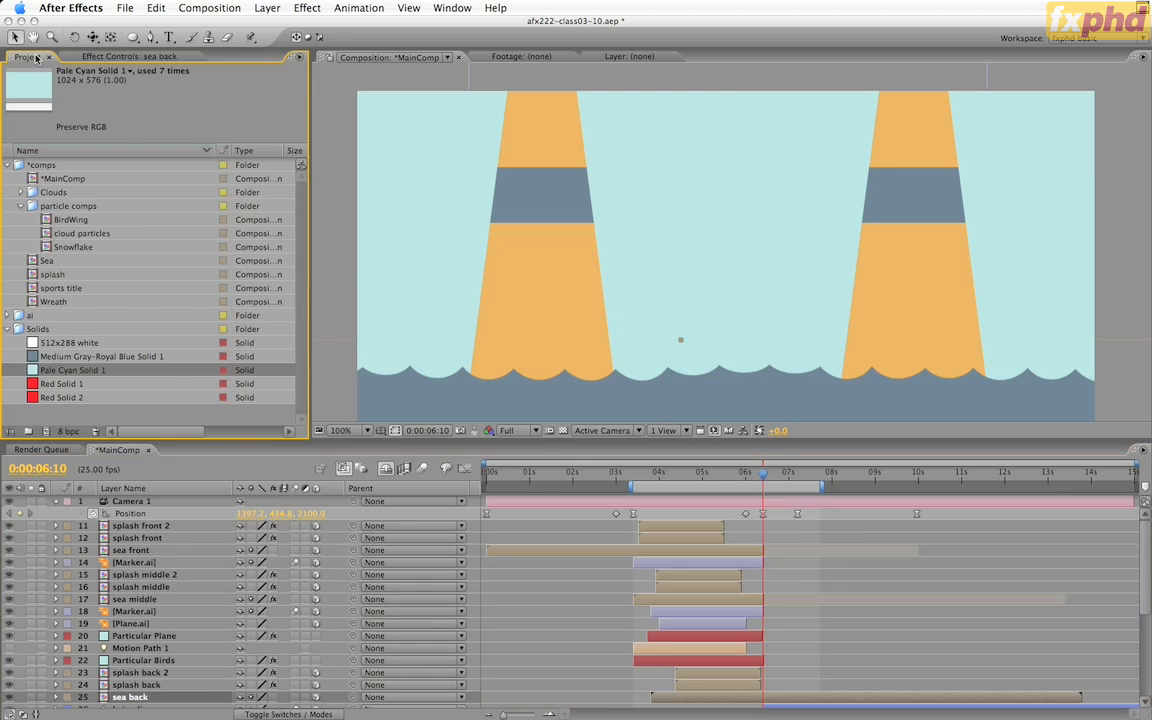
{"action": "left_click_drag", "start_coordinate": [73, 374], "coordinate": [173, 704]}
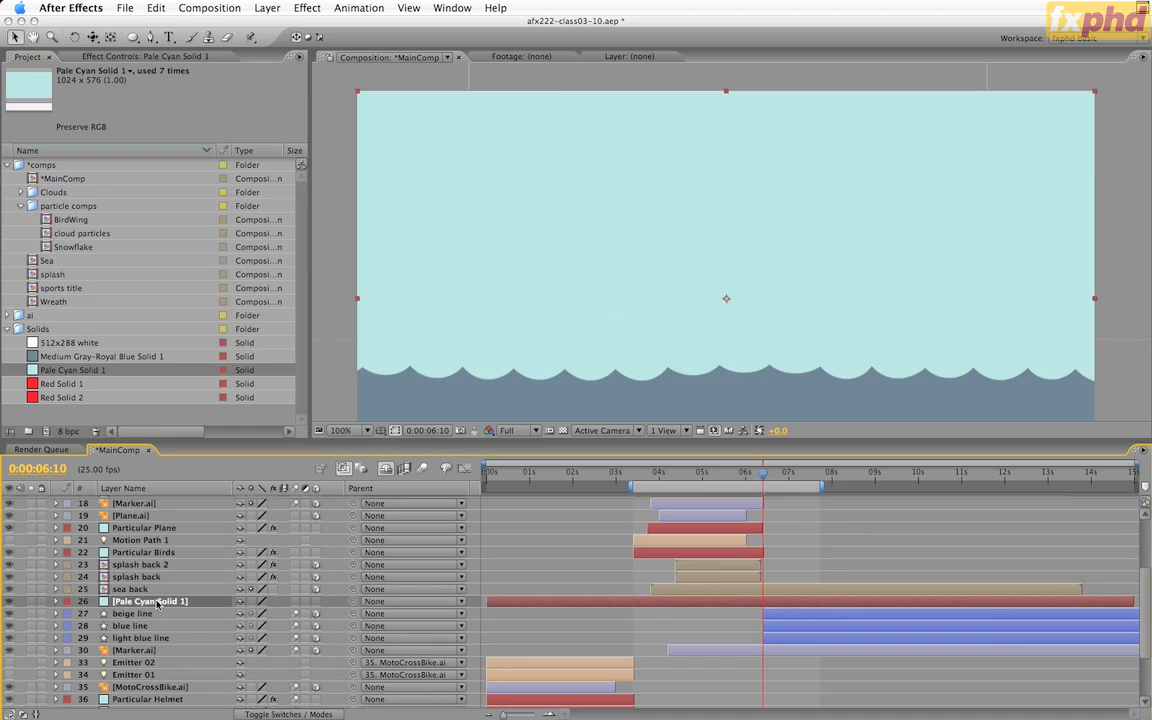
- Give Particular Arrows a directional Box emitter: 30 particles/sec, 5% direction spread, 90° X rotation, velocity 470, emitter size X 600 and Y 500
{"action": "key", "text": "super+z"}
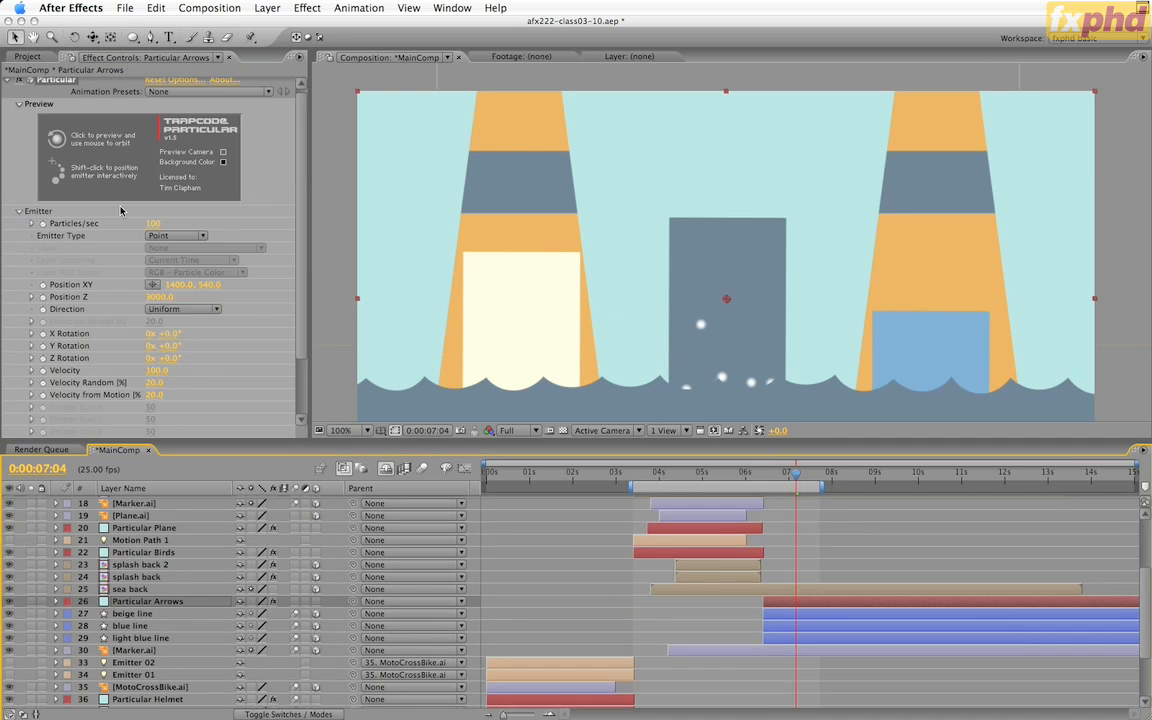
{"action": "left_click_drag", "start_coordinate": [748, 476], "coordinate": [784, 479]}
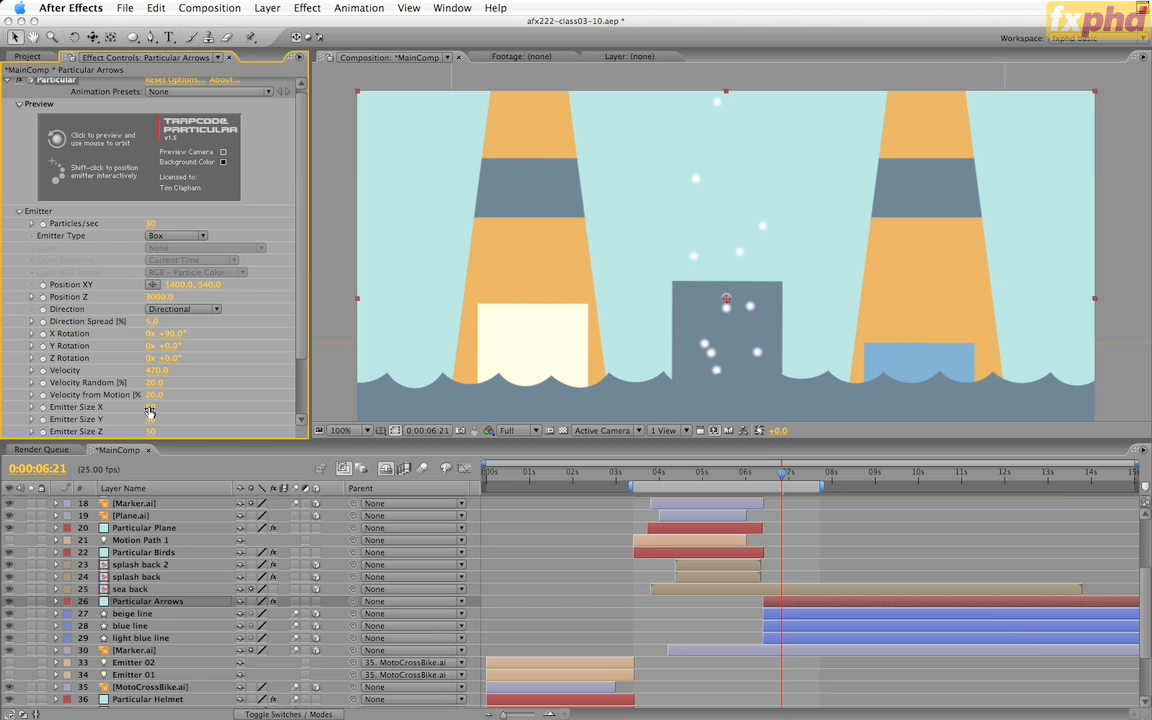
{"action": "left_click_drag", "start_coordinate": [153, 407], "coordinate": [190, 407]}
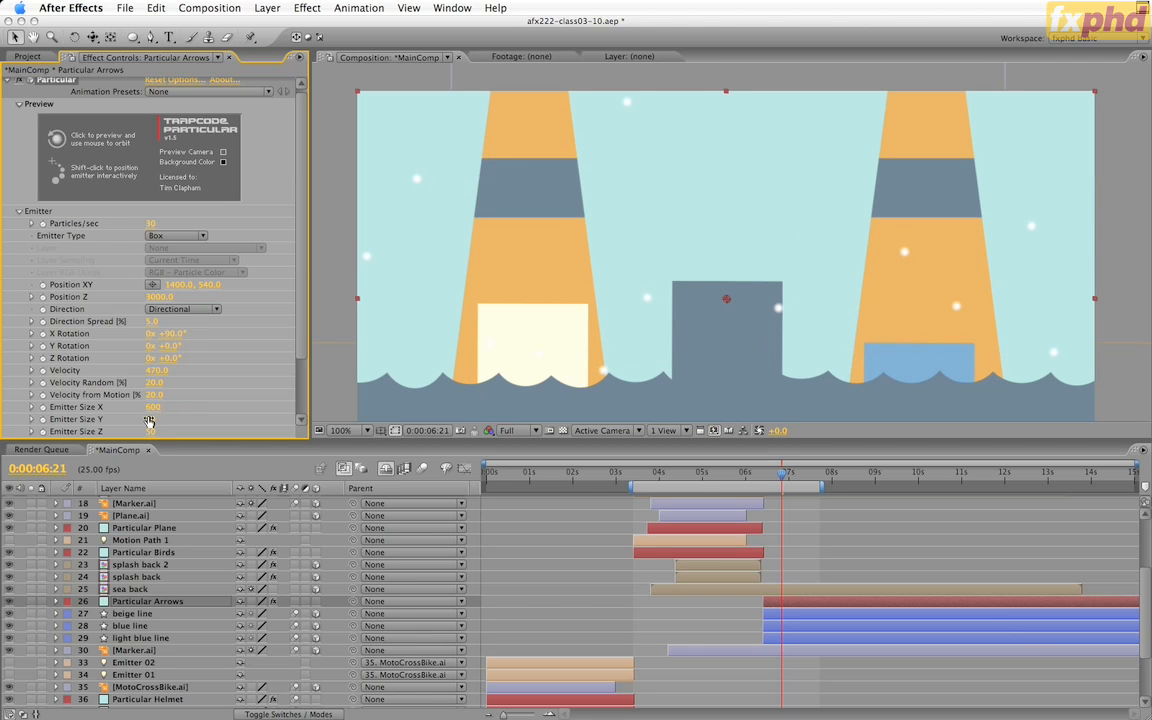
{"action": "left_click_drag", "start_coordinate": [148, 422], "coordinate": [185, 424]}
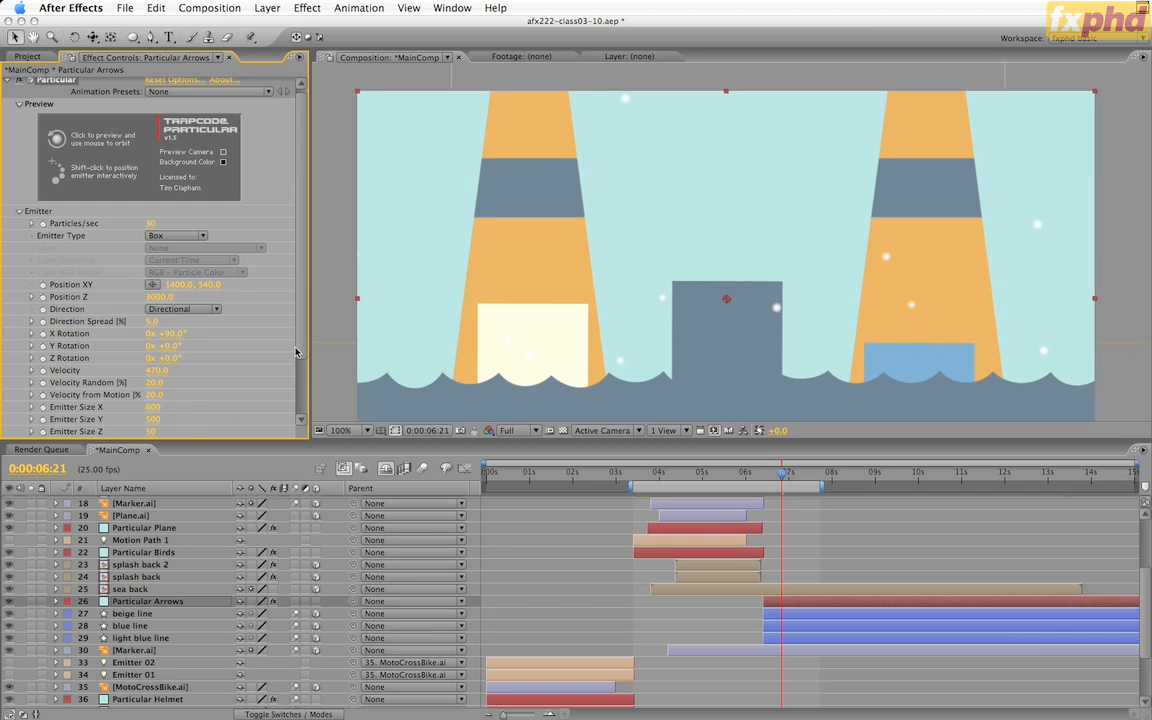
{"action": "scroll", "coordinate": [298, 267], "scroll_direction": "down", "scroll_amount": 3}
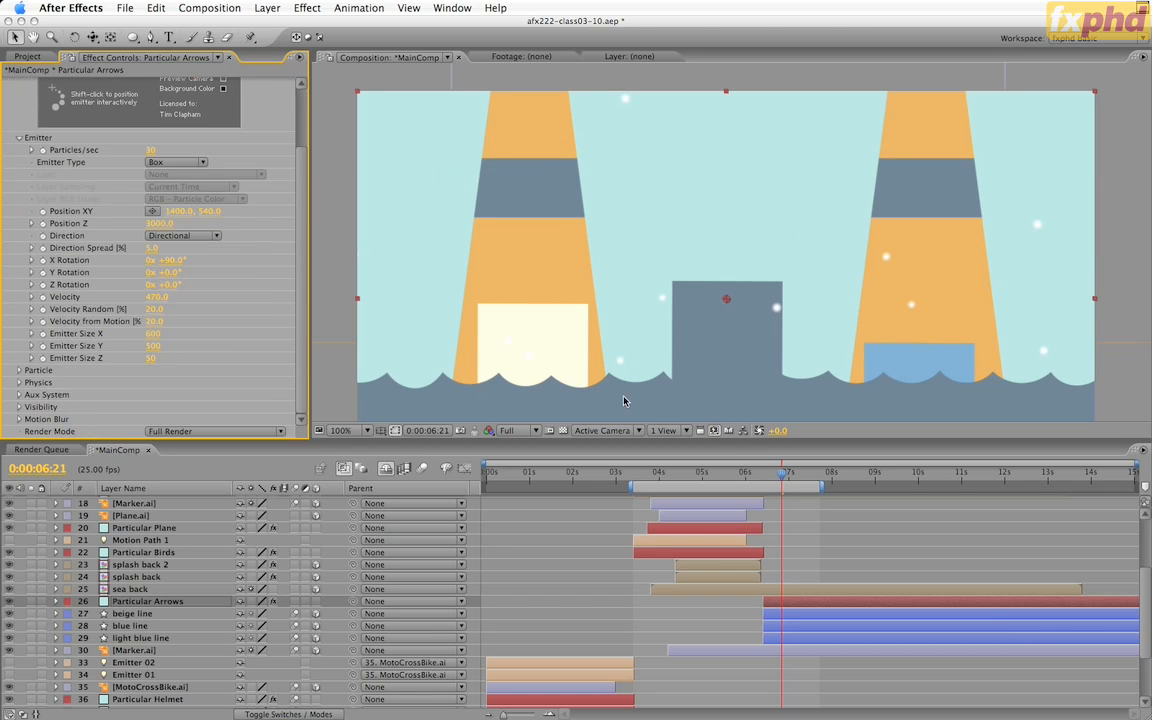
{"action": "left_click_drag", "start_coordinate": [755, 476], "coordinate": [789, 473]}
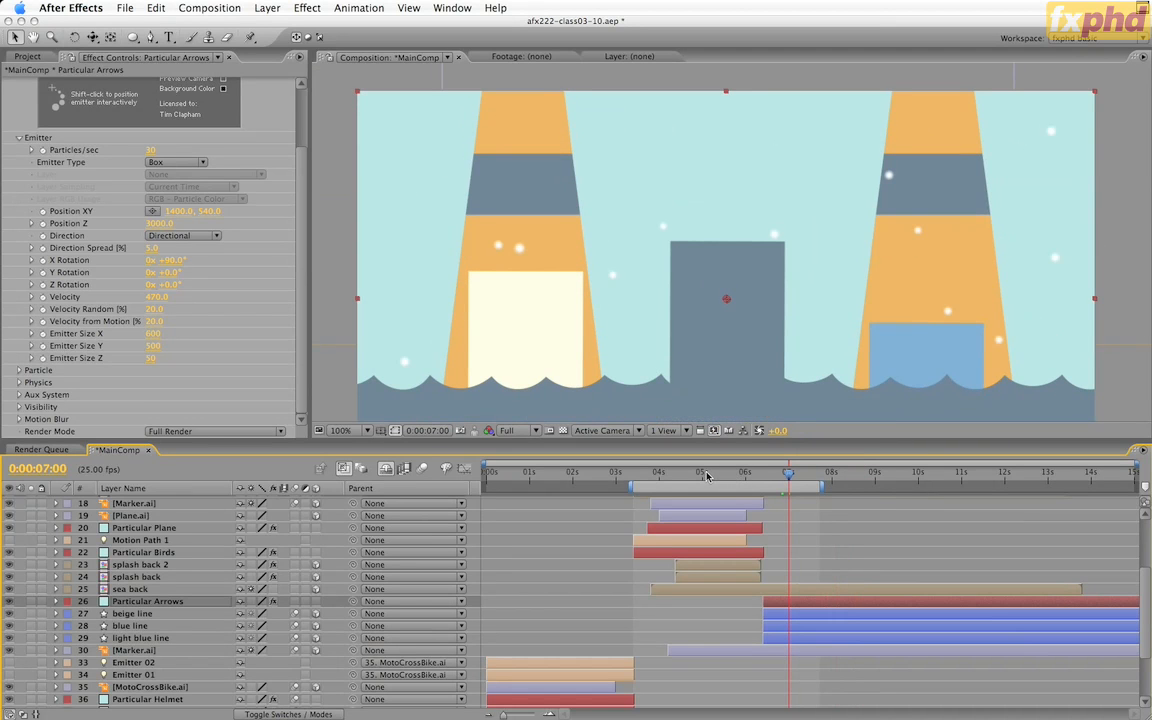
- Create a single composition with sequenced layers from the five arrow files in the Arrows Layers folder
{"action": "left_click", "coordinate": [28, 56]}
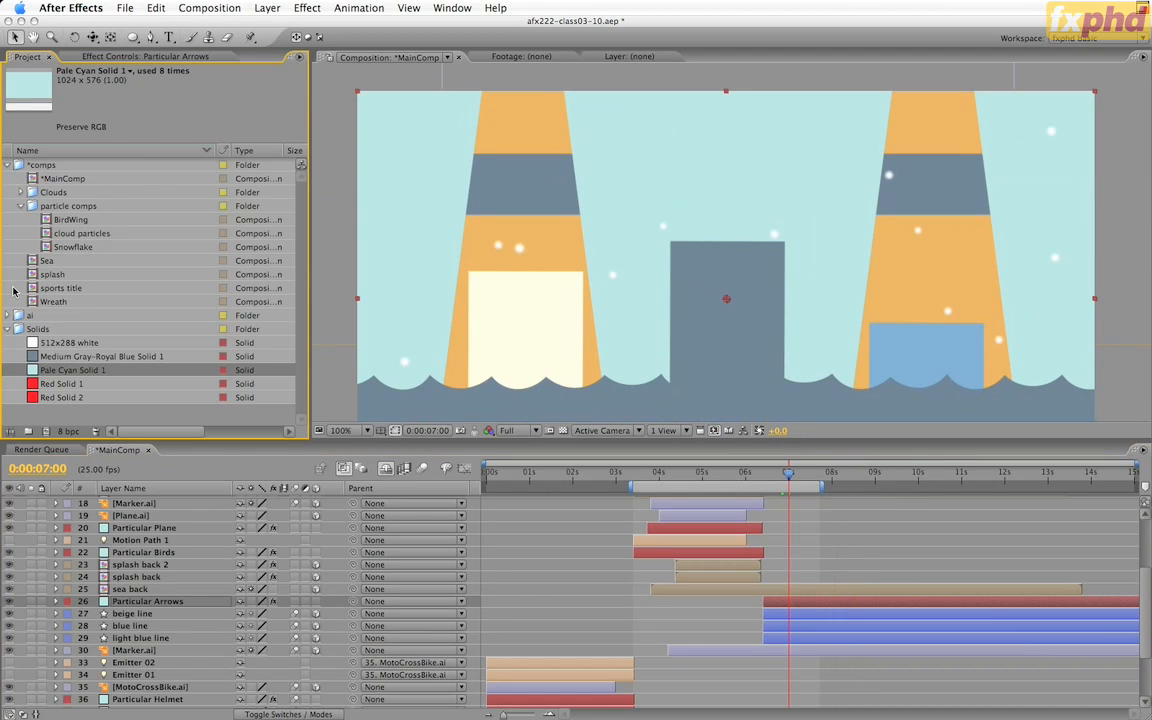
{"action": "left_click", "coordinate": [7, 316]}
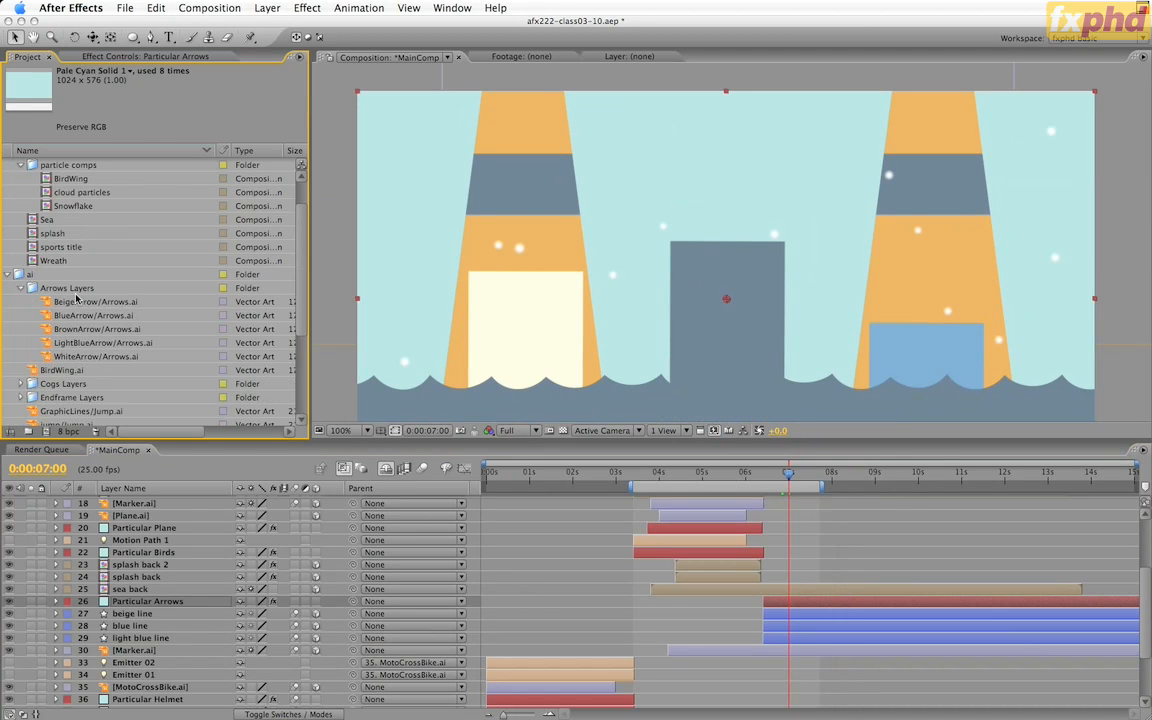
{"action": "left_click", "coordinate": [68, 302]}
{"action": "left_click", "coordinate": [95, 357], "text": "shift"}
{"action": "left_click_drag", "start_coordinate": [95, 360], "coordinate": [47, 432]}
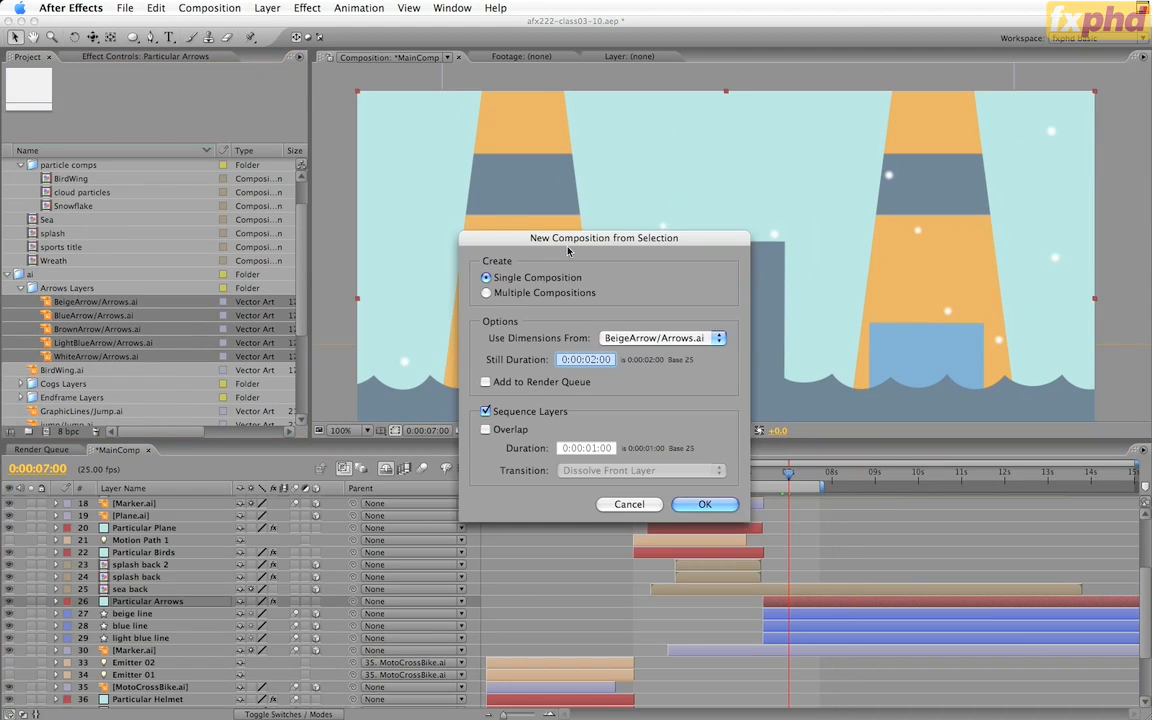
{"action": "left_click_drag", "start_coordinate": [604, 238], "coordinate": [506, 170]}
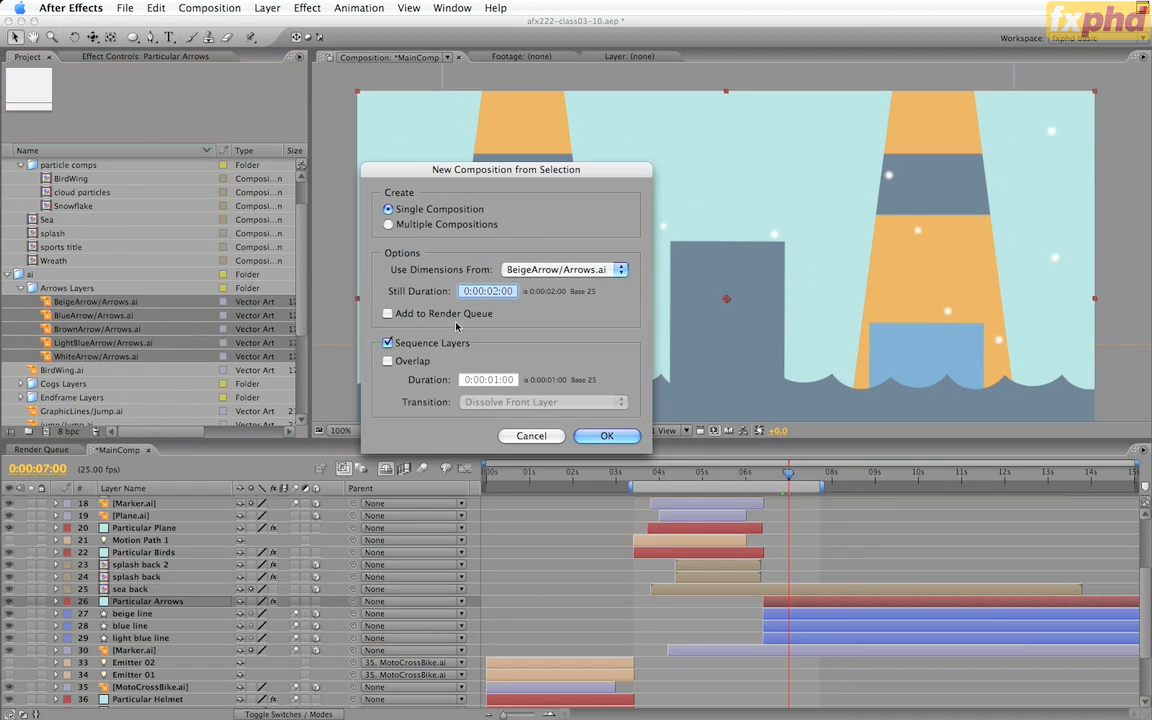
{"action": "left_click", "coordinate": [621, 439]}
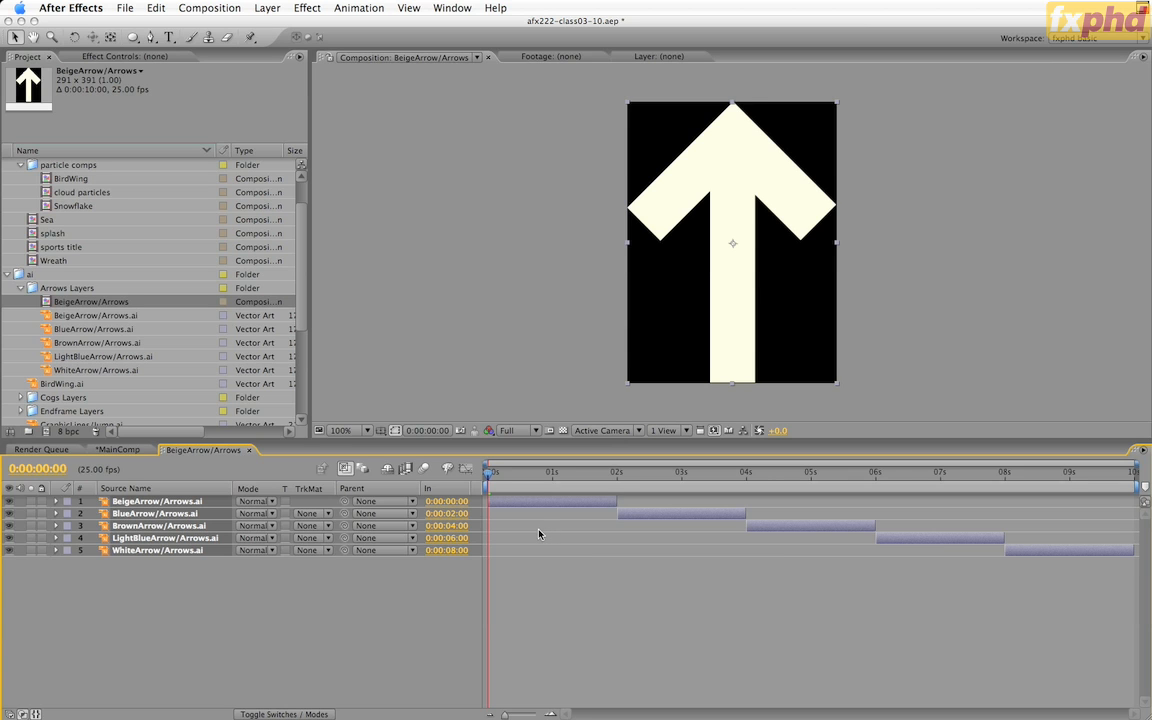
- Trim the five arrow layers to one frame each and sequence them end to end in a 0:00:00:05 composition
{"action": "key", "text": "bracketleft"}
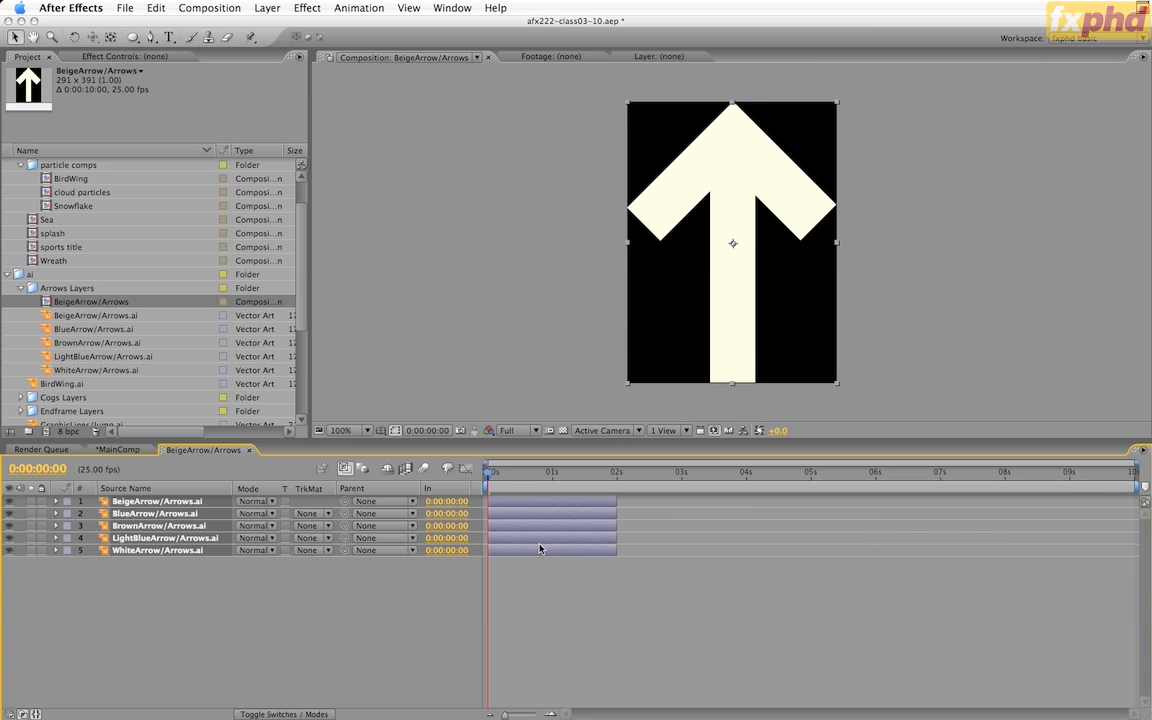
{"action": "key", "text": "alt+bracketright"}
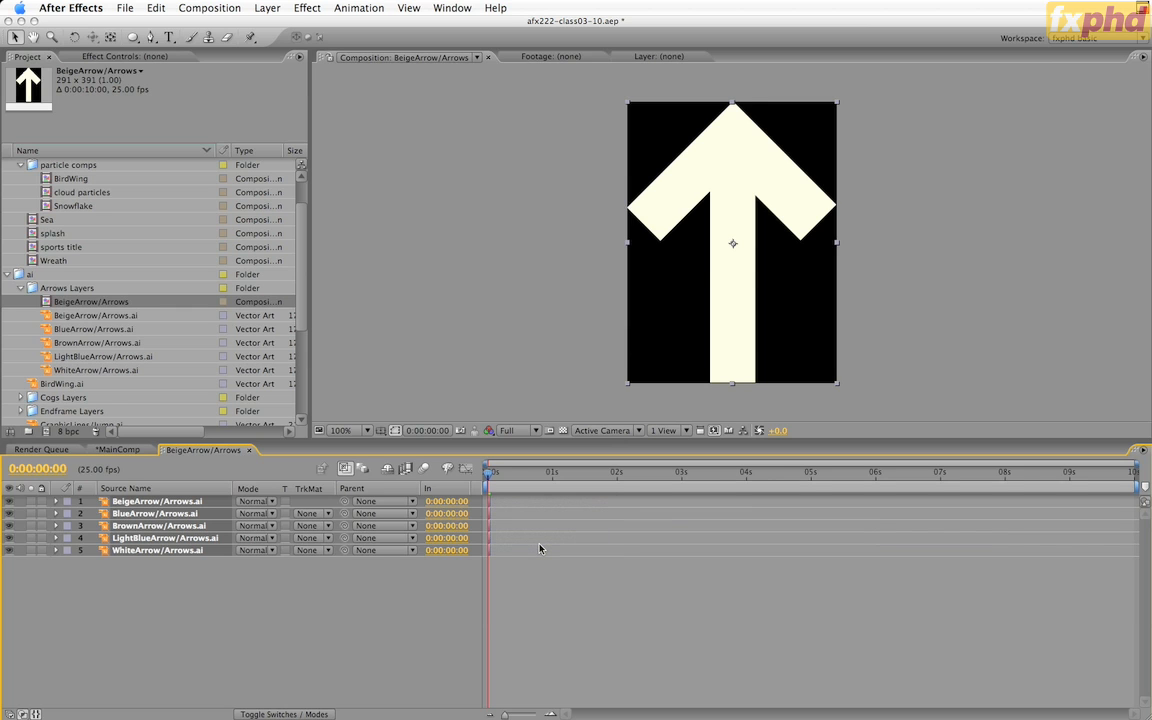
{"action": "right_click", "coordinate": [489, 507]}
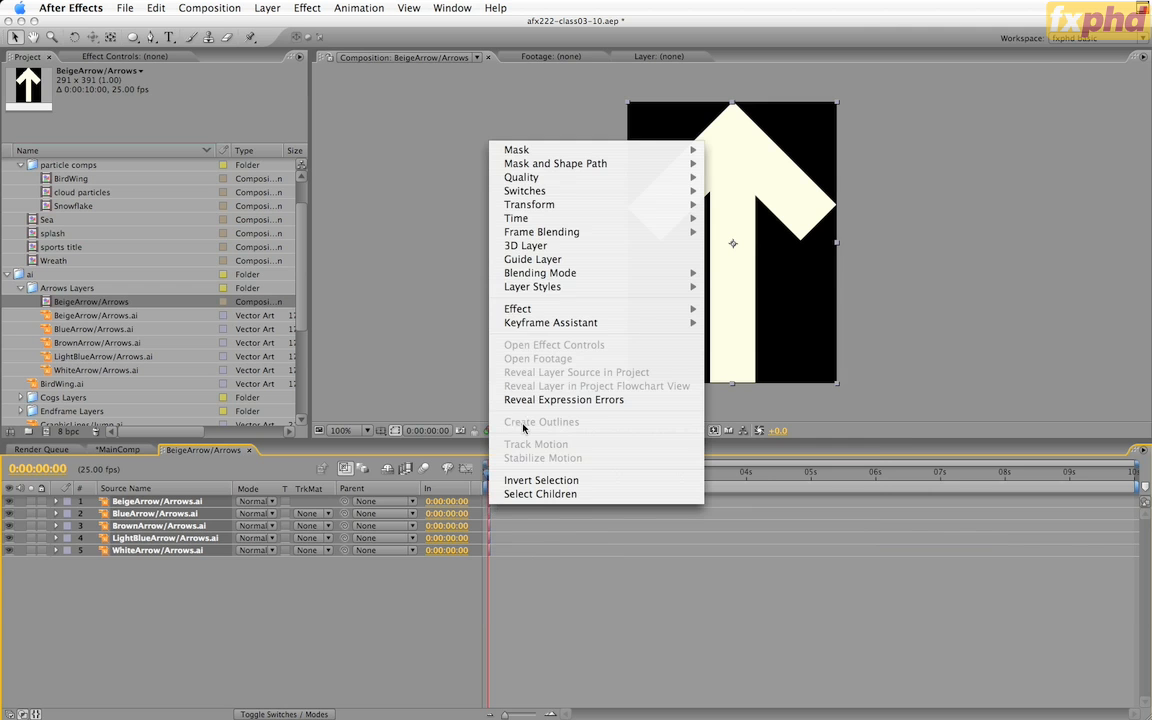
{"action": "mouse_move", "coordinate": [551, 322]}
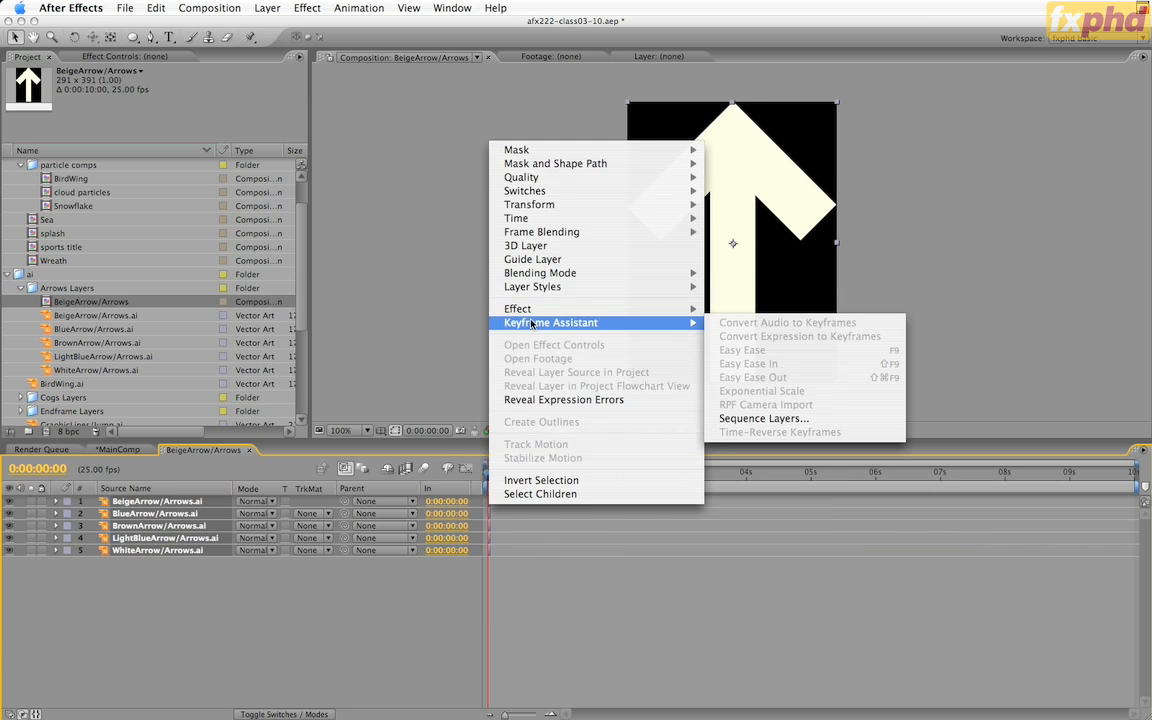
{"action": "left_click", "coordinate": [800, 418]}
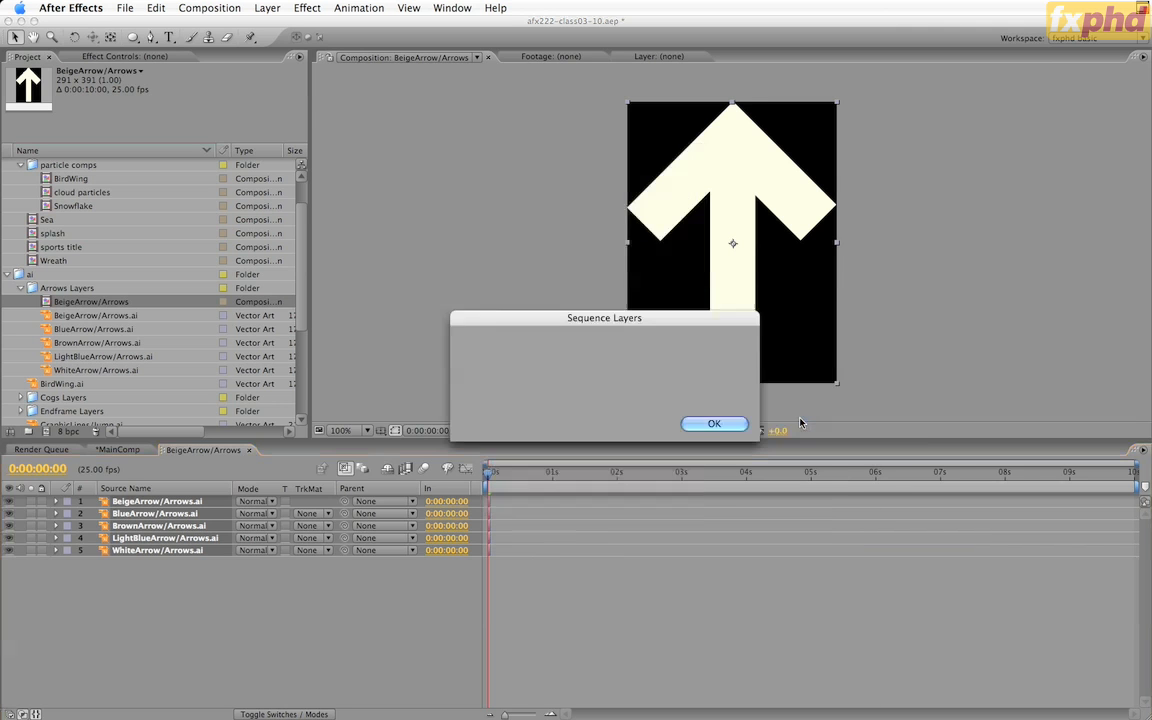
{"action": "left_click", "coordinate": [716, 424]}
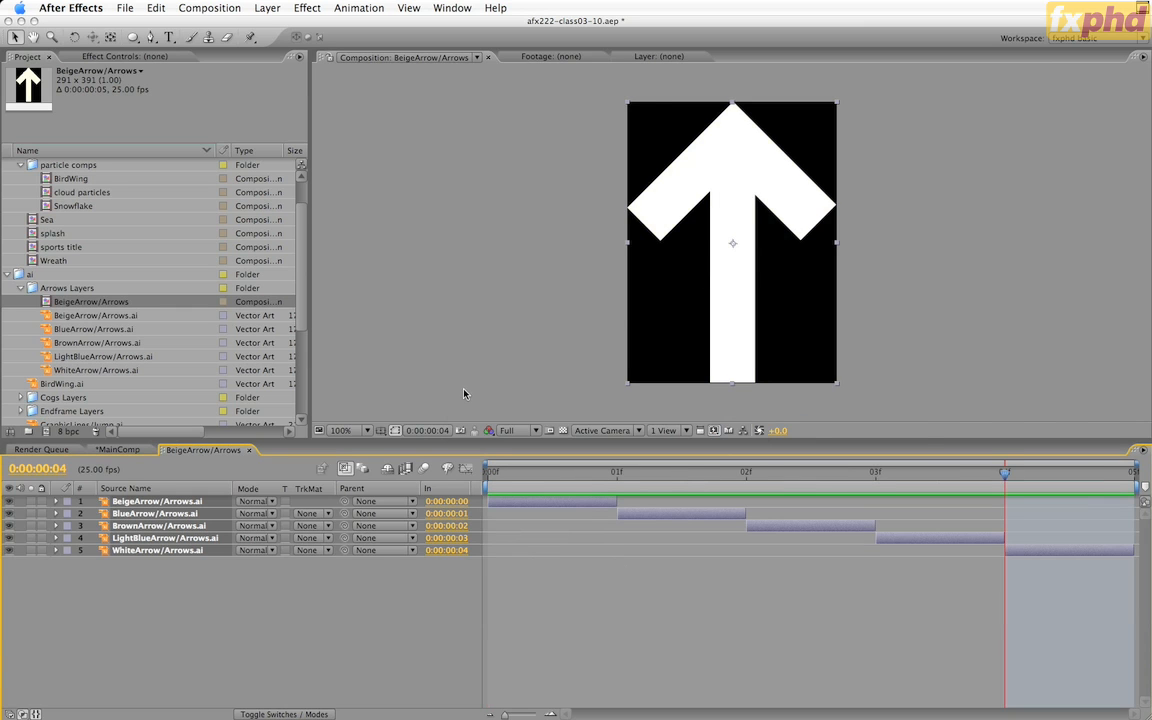
- Step through the BeigeArrow/Arrows composition frame by frame to check the arrow colours, and close it
{"action": "left_click", "coordinate": [509, 471]}
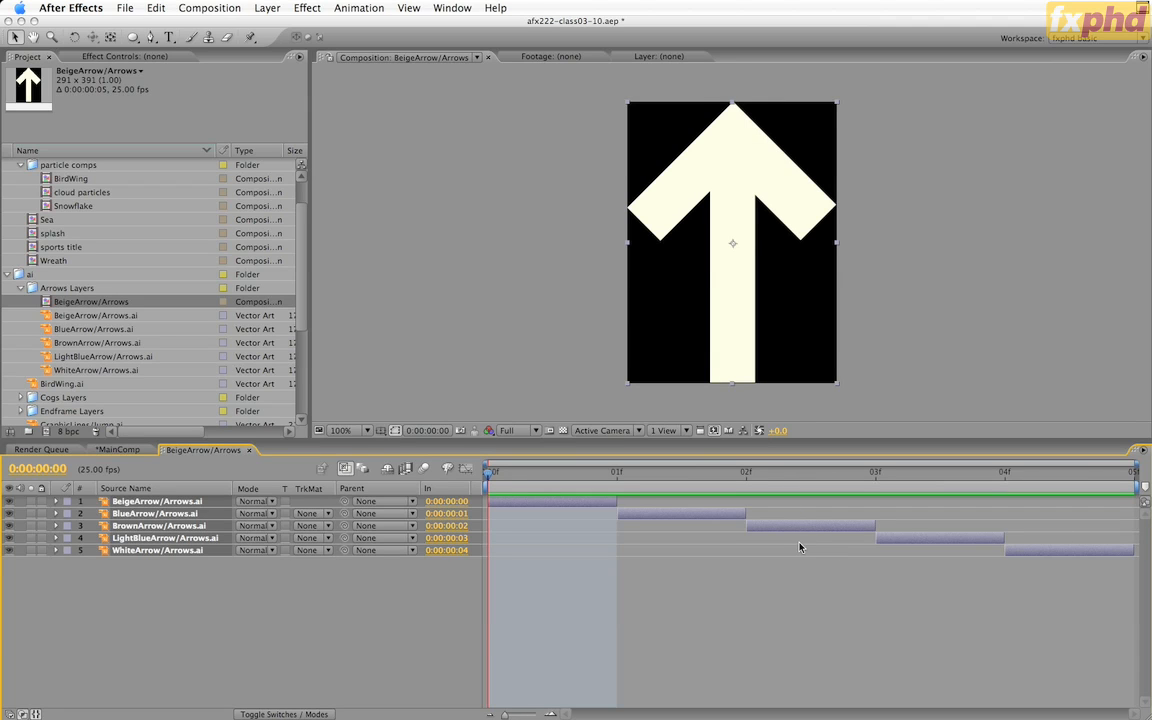
{"action": "key", "text": "Page_Down"}
{"action": "key", "text": "Page_Down"}
{"action": "key", "text": "Page_Down"}
{"action": "key", "text": "Page_Down"}
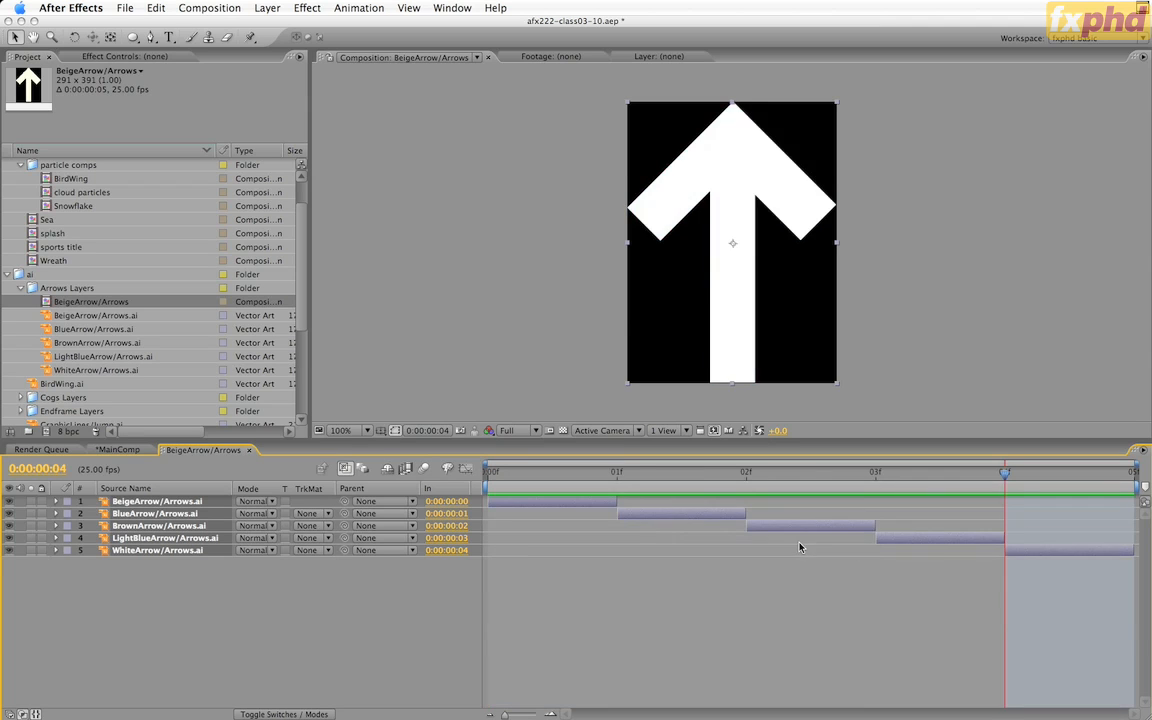
{"action": "key", "text": "Page_Up"}
{"action": "key", "text": "Page_Up"}
{"action": "key", "text": "Page_Up"}
{"action": "key", "text": "Page_Up"}
{"action": "key", "text": "space"}
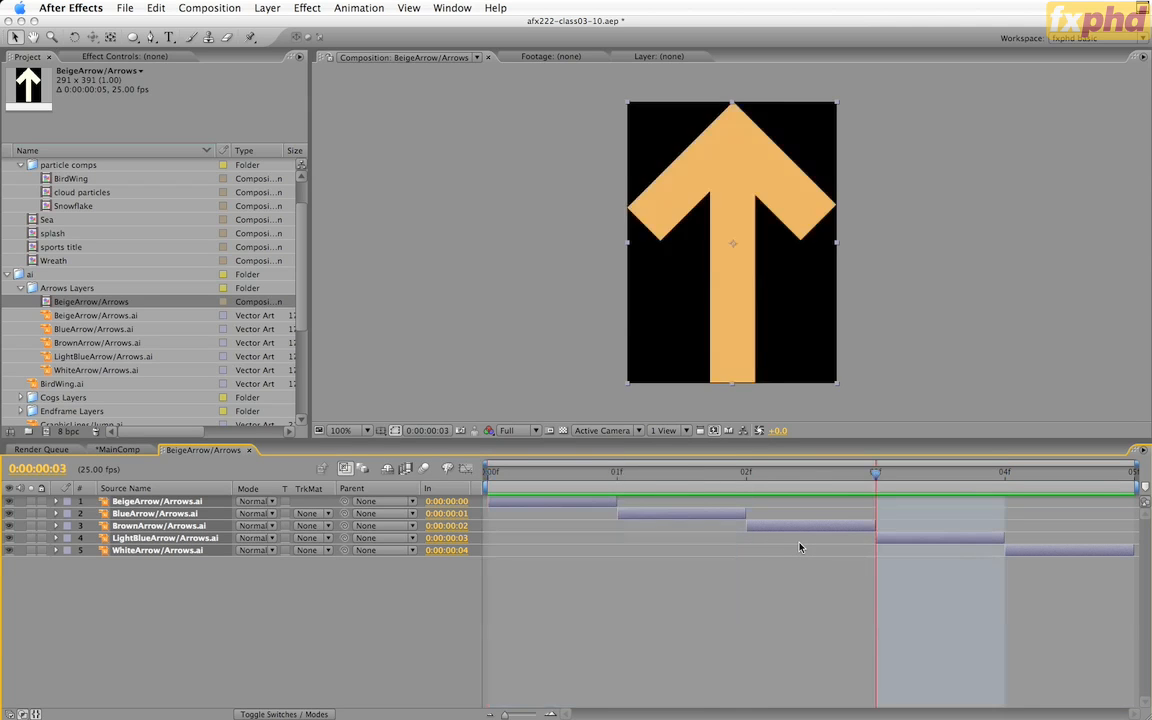
{"action": "key", "text": "Page_Up"}
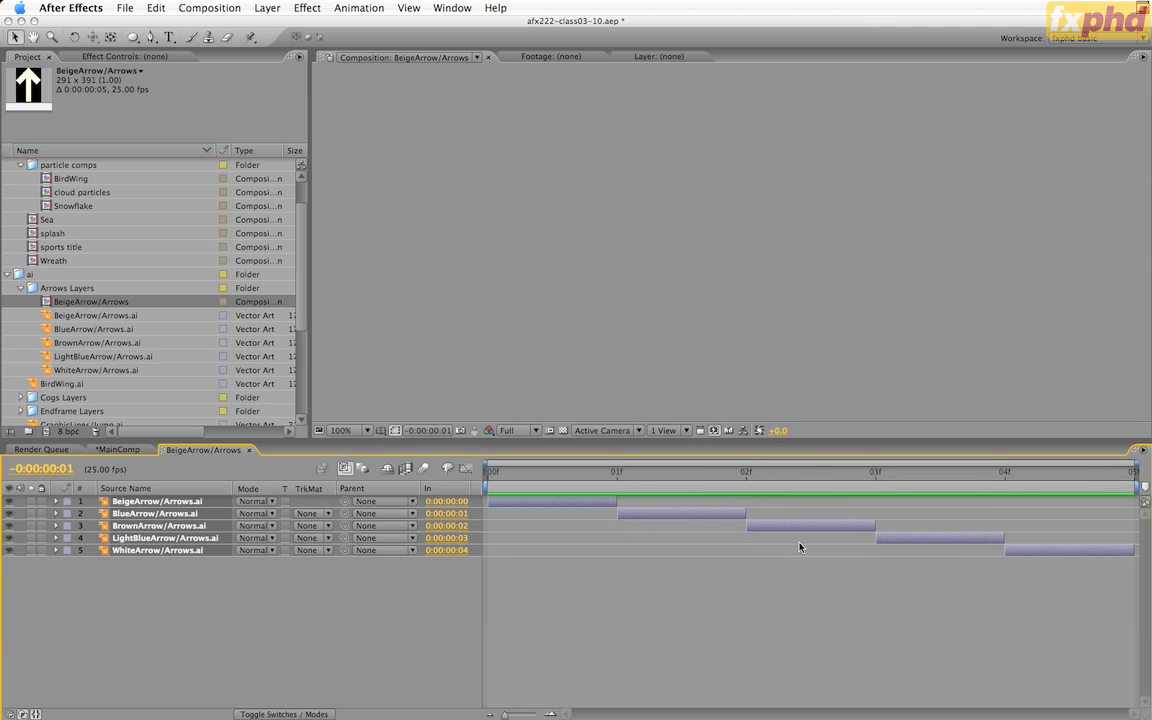
{"action": "left_click", "coordinate": [250, 451]}
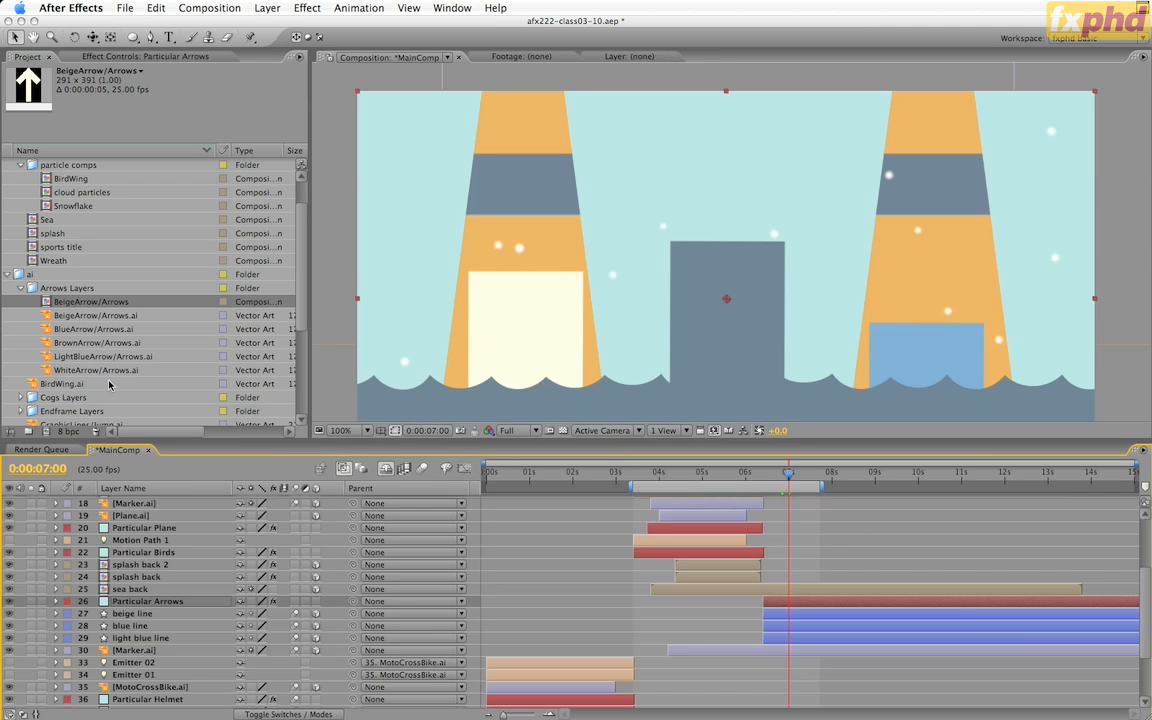
- Move the BeigeArrow/Arrows comp into the particle comps folder and add it as the last layer of *MainComp
{"action": "left_click_drag", "start_coordinate": [166, 209], "coordinate": [68, 207]}
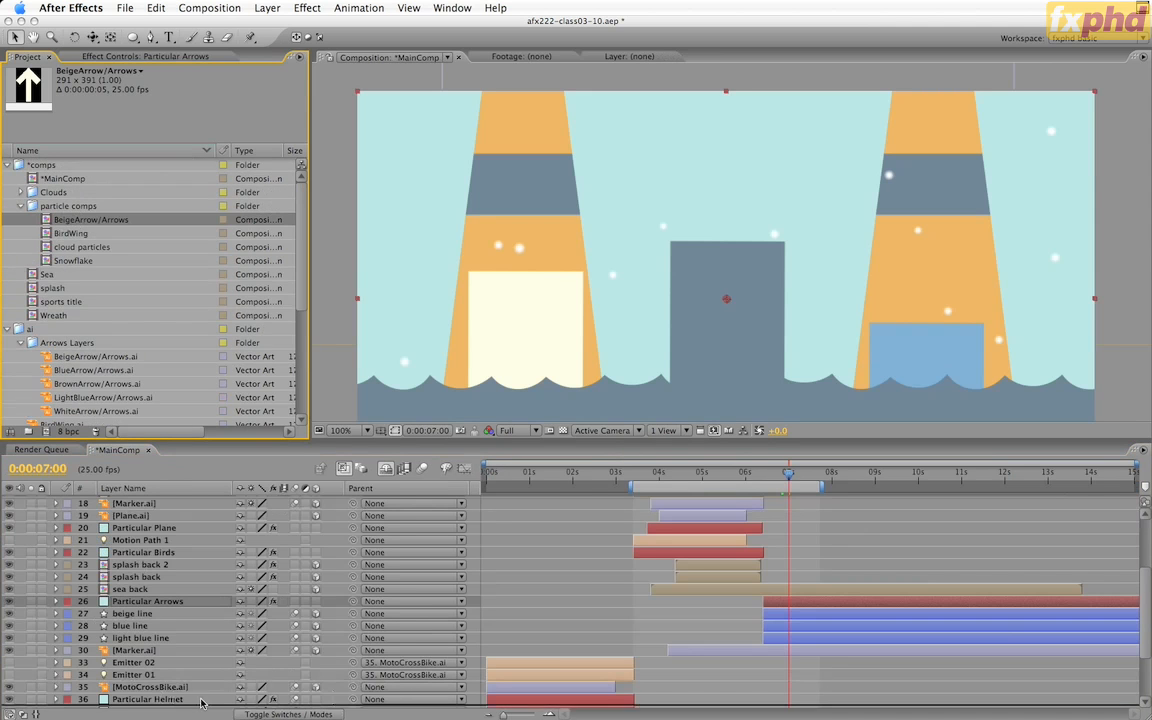
{"action": "scroll", "coordinate": [202, 700], "scroll_direction": "down", "scroll_amount": 2}
{"action": "scroll", "coordinate": [202, 700], "scroll_direction": "down", "scroll_amount": 2}
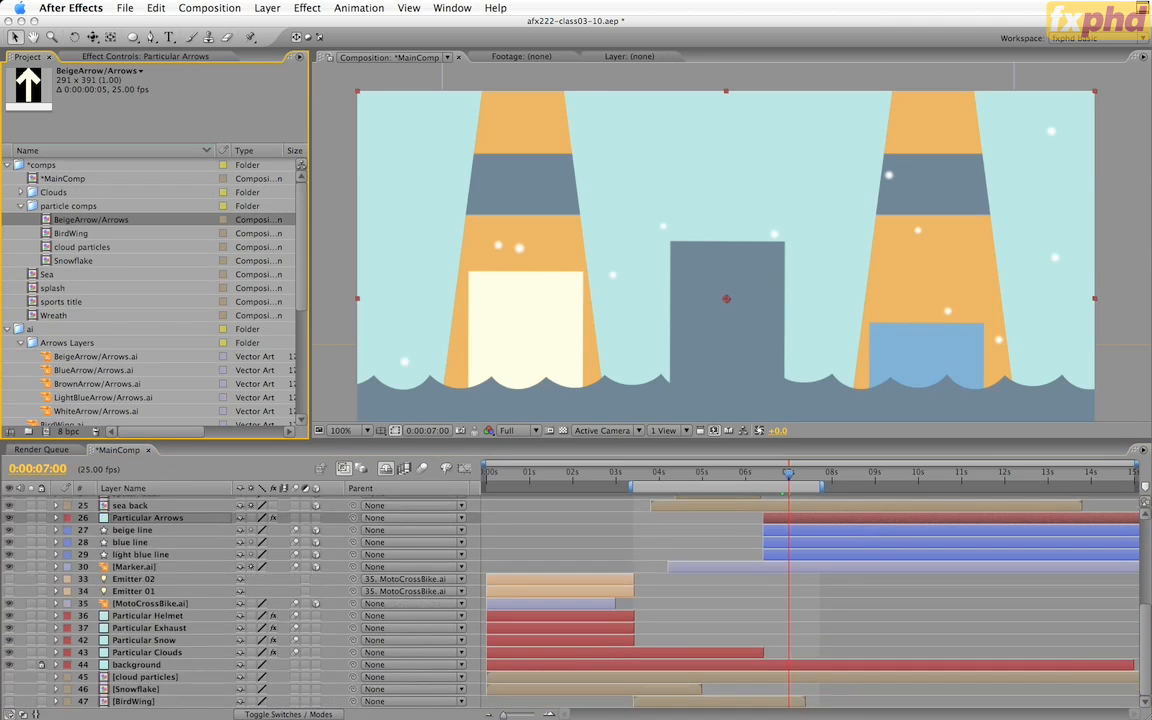
{"action": "scroll", "coordinate": [108, 648], "scroll_direction": "down", "scroll_amount": 3}
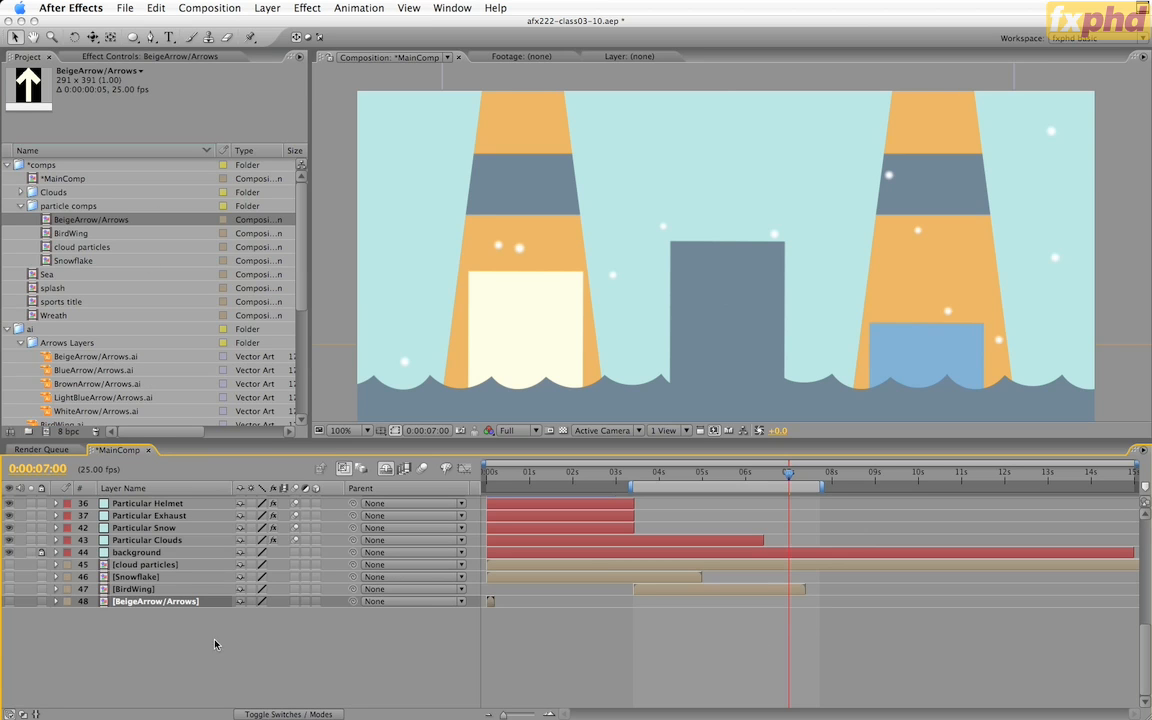
- Change the particle type of the Particular Arrows layer to Custom
{"action": "scroll", "coordinate": [181, 615], "scroll_direction": "up", "scroll_amount": 5}
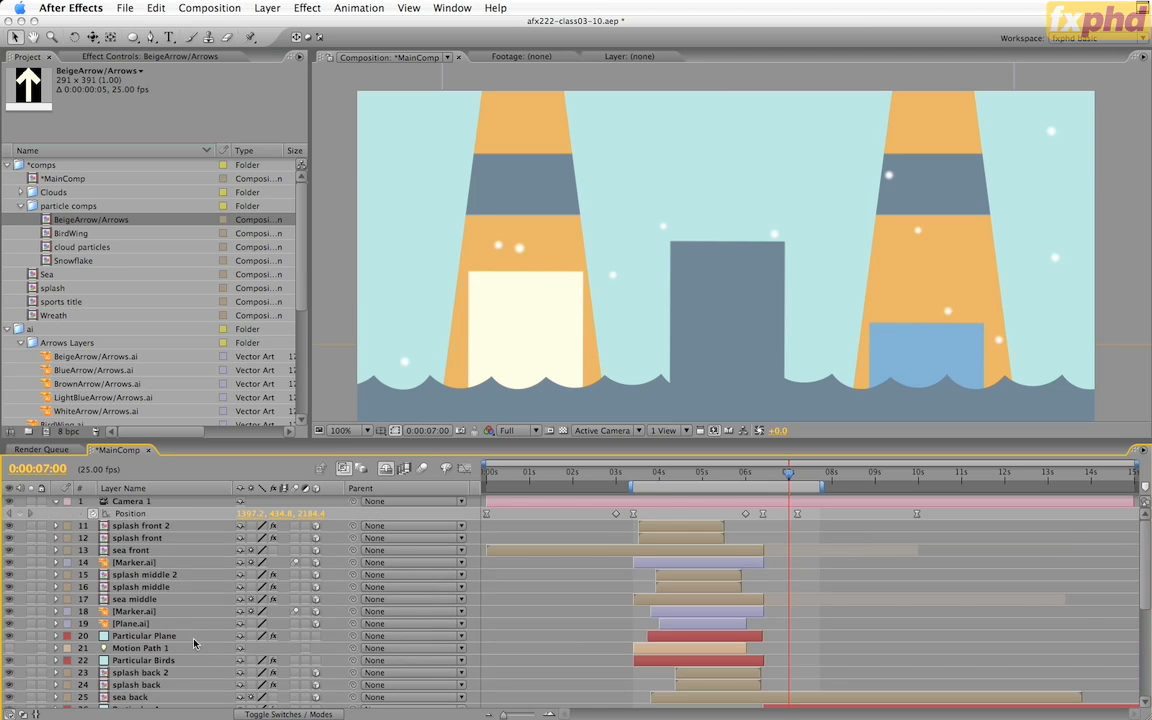
{"action": "scroll", "coordinate": [188, 622], "scroll_direction": "down", "scroll_amount": 2}
{"action": "left_click", "coordinate": [150, 636]}
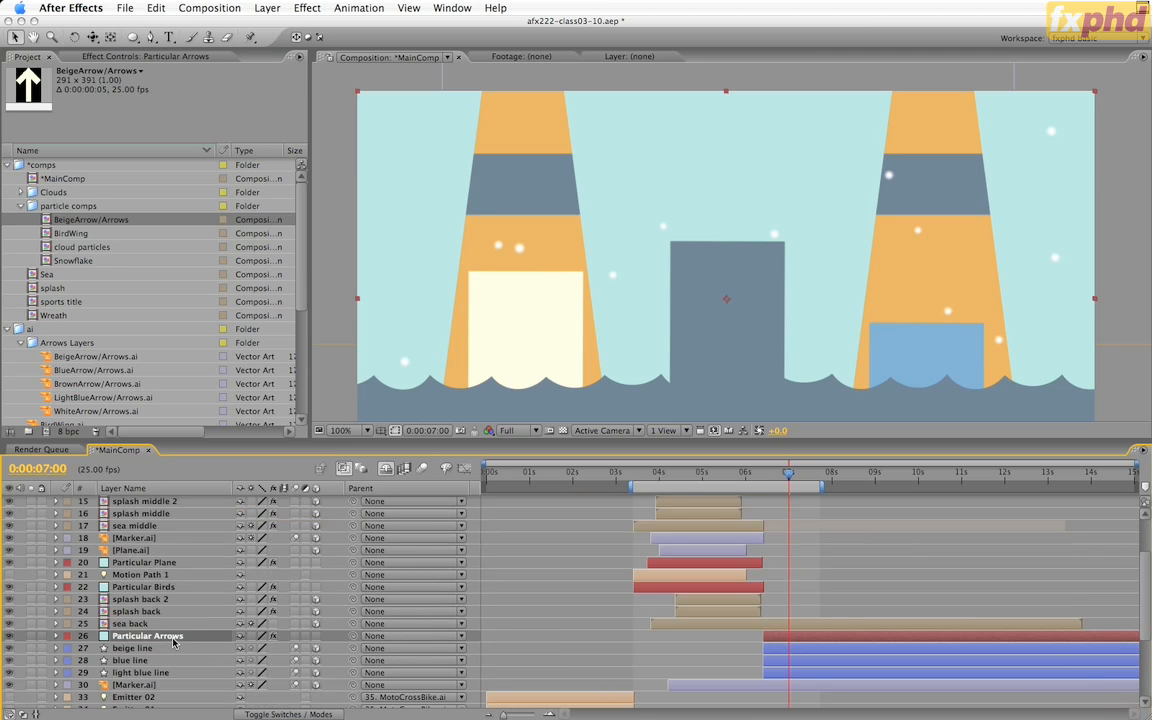
{"action": "key", "text": "e"}
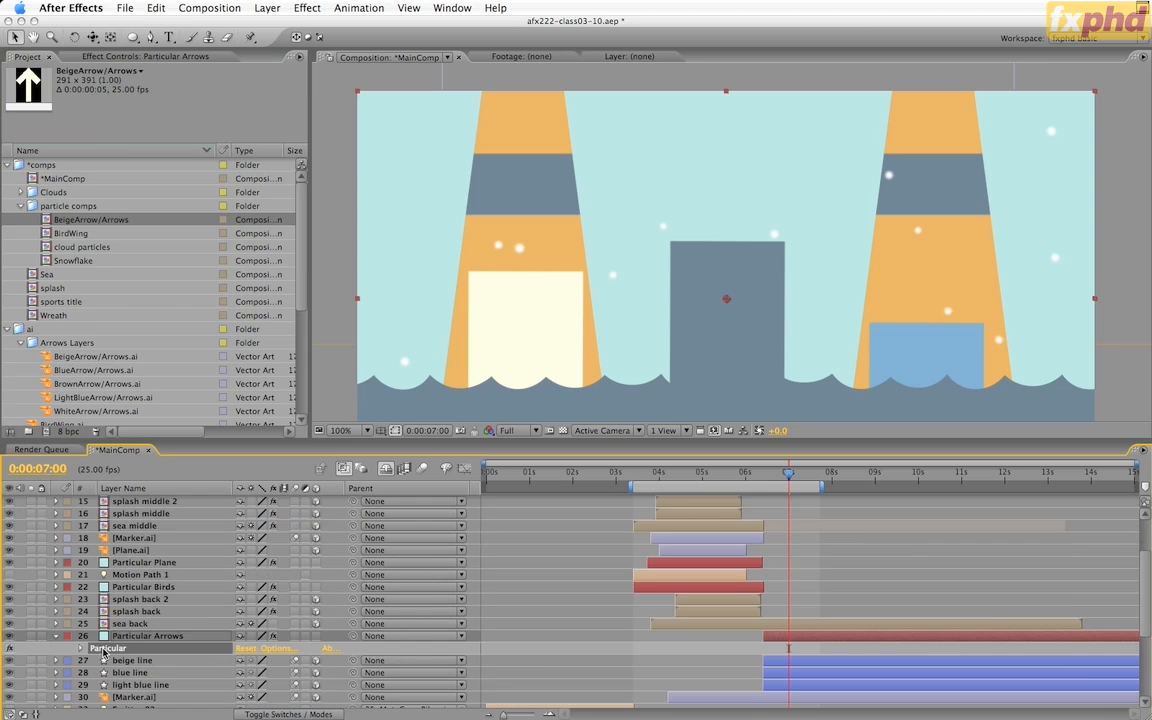
{"action": "double_click", "coordinate": [103, 654]}
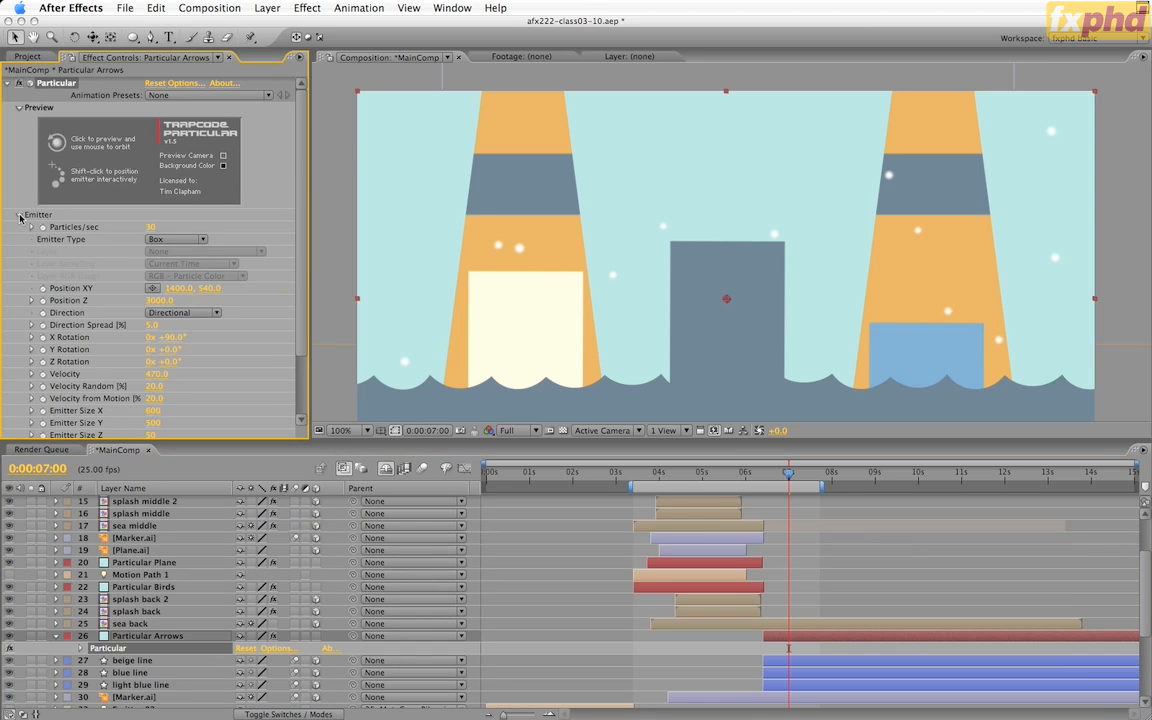
{"action": "left_click", "coordinate": [20, 216]}
{"action": "left_click", "coordinate": [20, 228]}
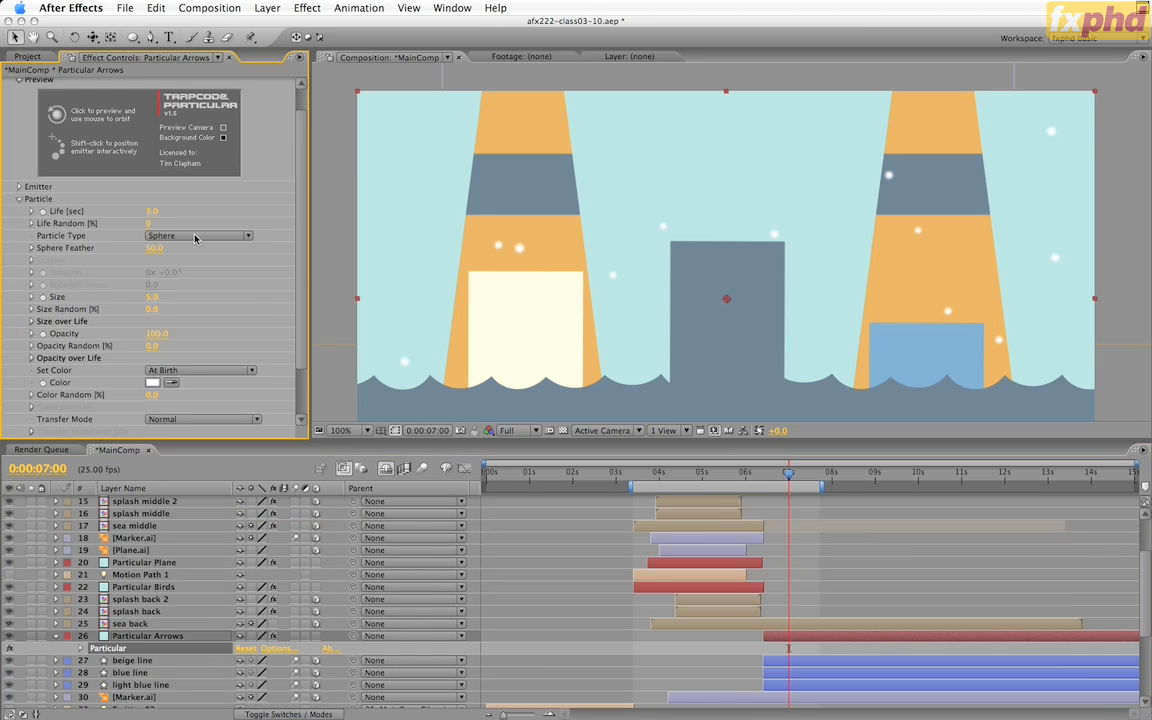
{"action": "left_click", "coordinate": [195, 236]}
{"action": "left_click", "coordinate": [196, 291]}
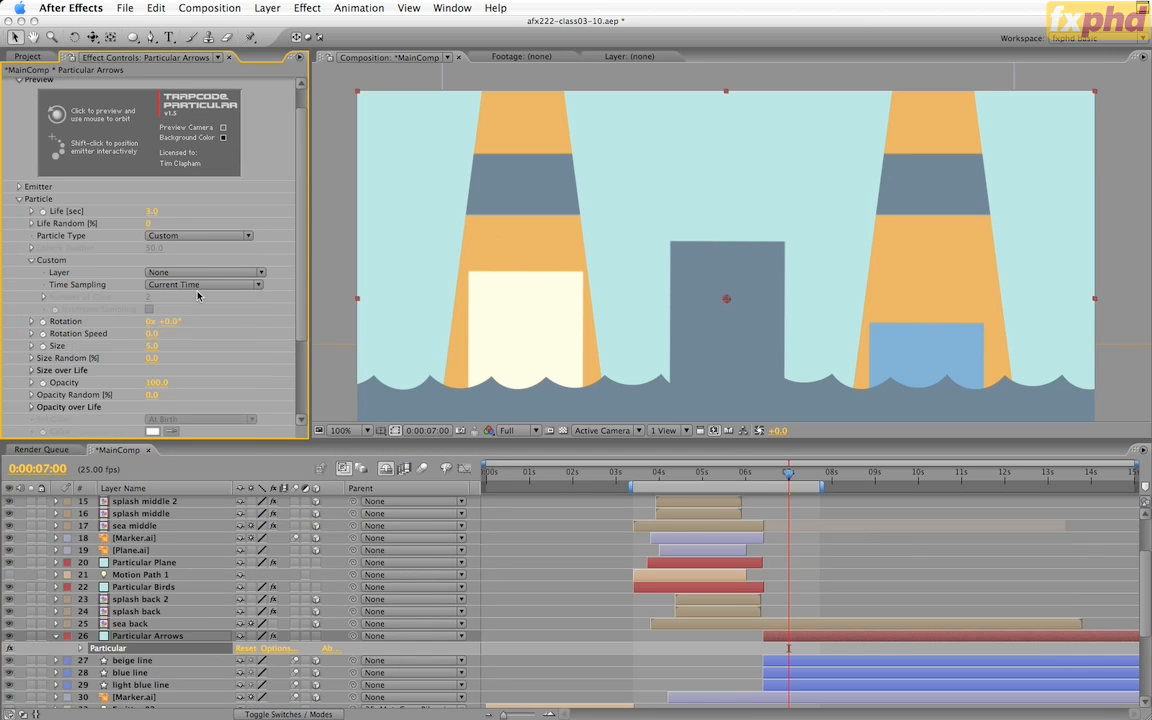
- Use the BeigeArrow/Arrows layer as the custom particle with time sampling set to Random - Still Frame
{"action": "left_click", "coordinate": [204, 272]}
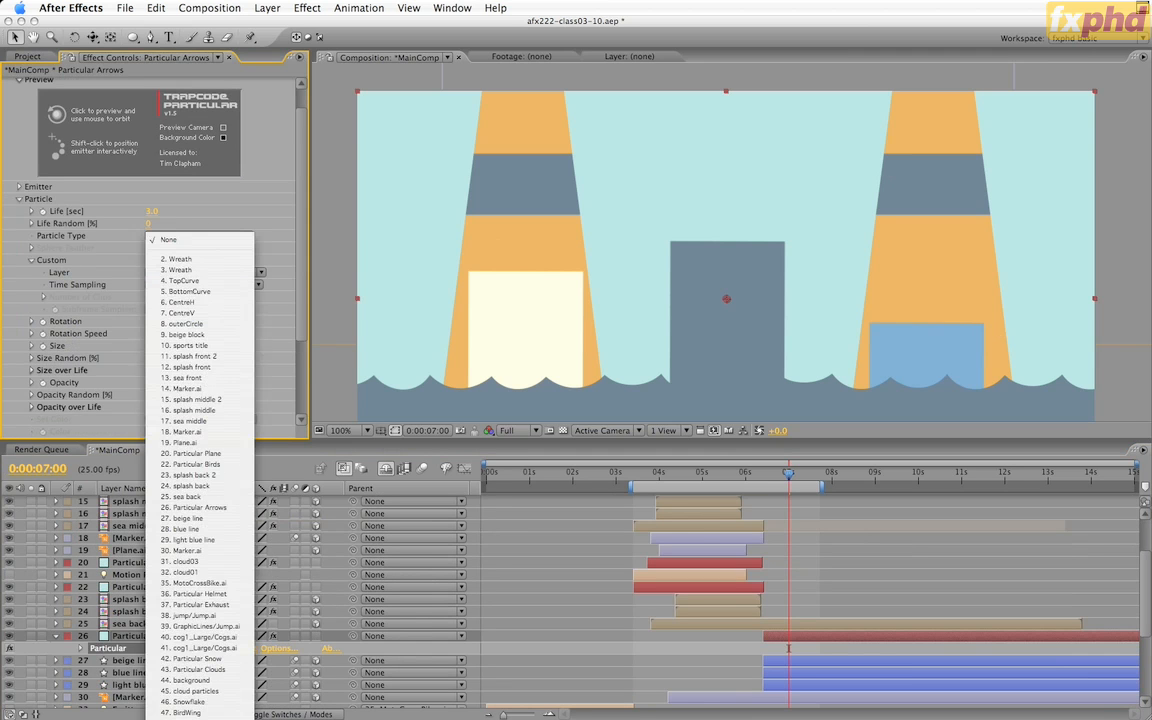
{"action": "left_click", "coordinate": [185, 713]}
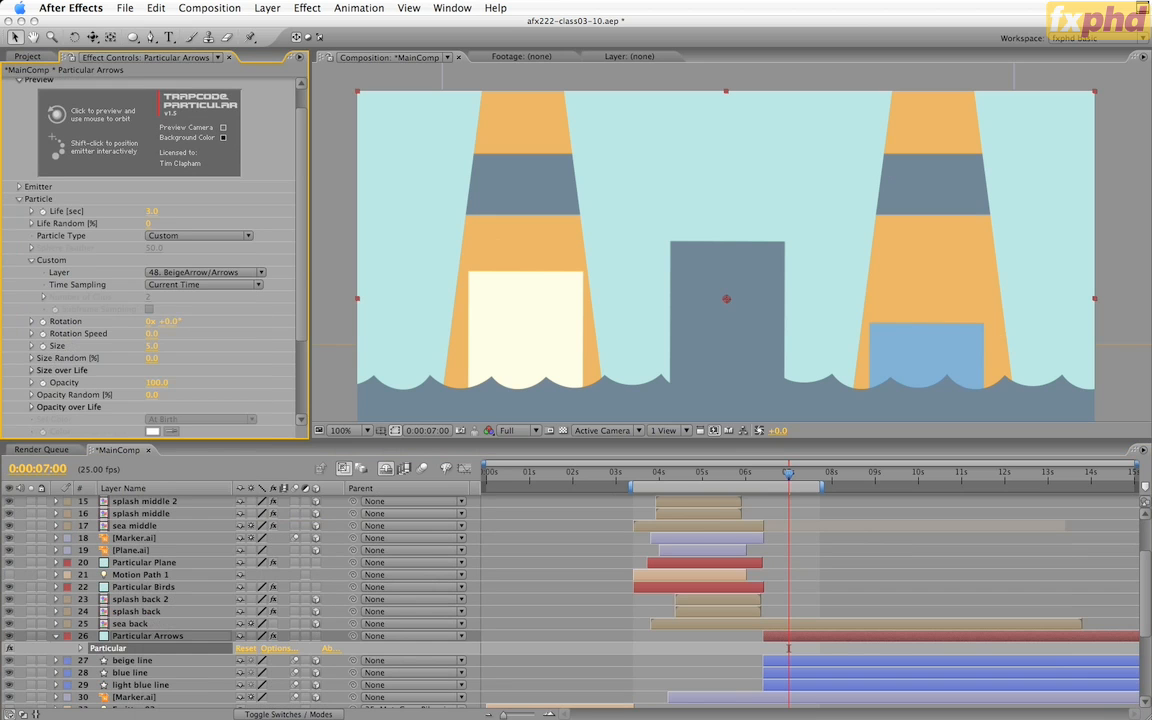
{"action": "left_click", "coordinate": [180, 286]}
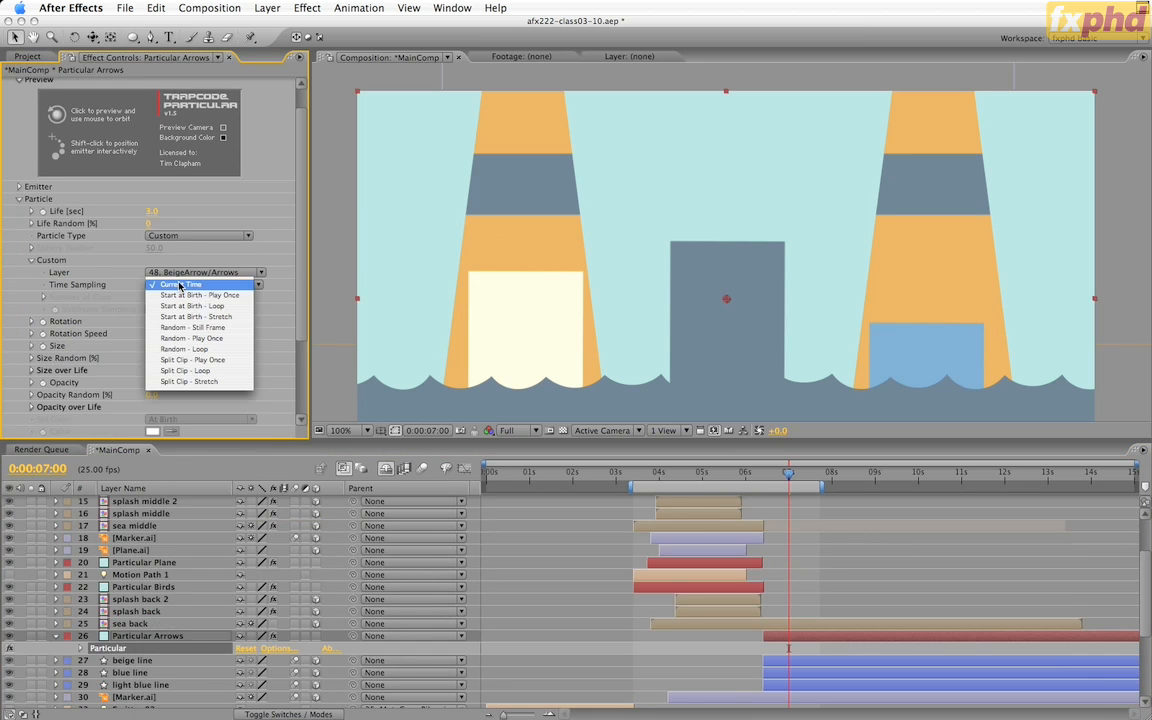
{"action": "left_click", "coordinate": [233, 331]}
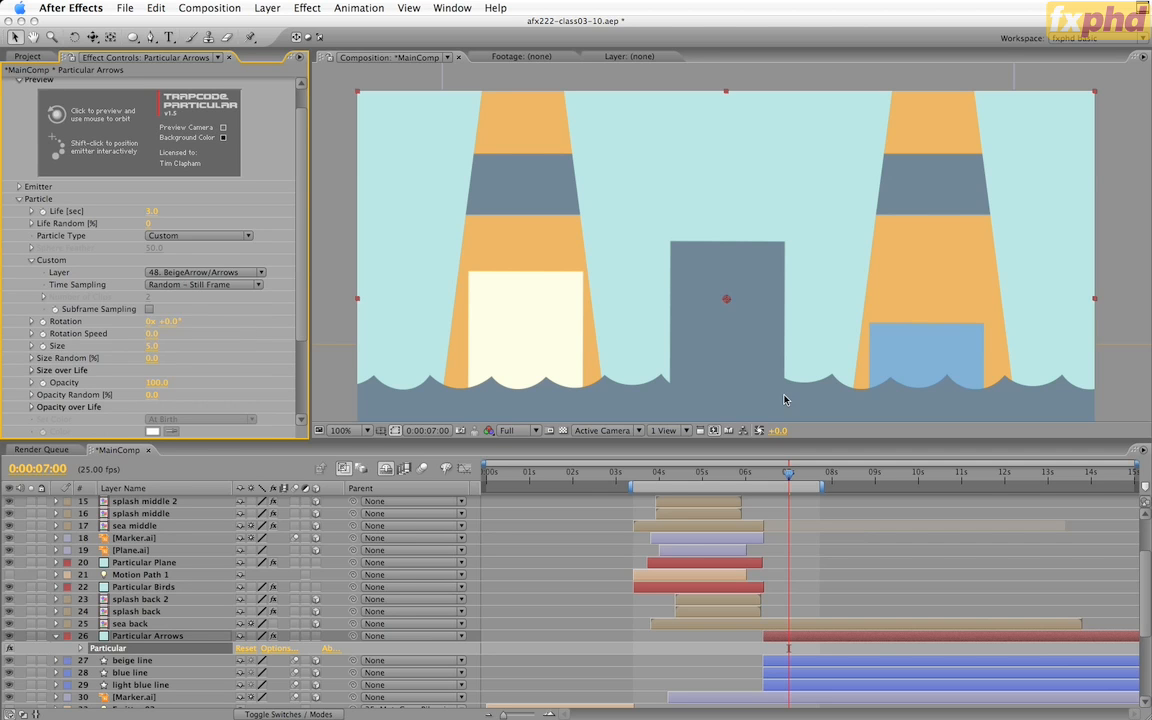
- Shift the BeigeArrow/Arrows layer in time so it starts at 0:00:06:10, the in point of the Particular Arrows layer
{"action": "mouse_move", "coordinate": [787, 480]}
{"action": "left_mouse_down"}
{"action": "mouse_move", "coordinate": [835, 478]}
{"action": "mouse_move", "coordinate": [797, 477]}
{"action": "left_mouse_up"}
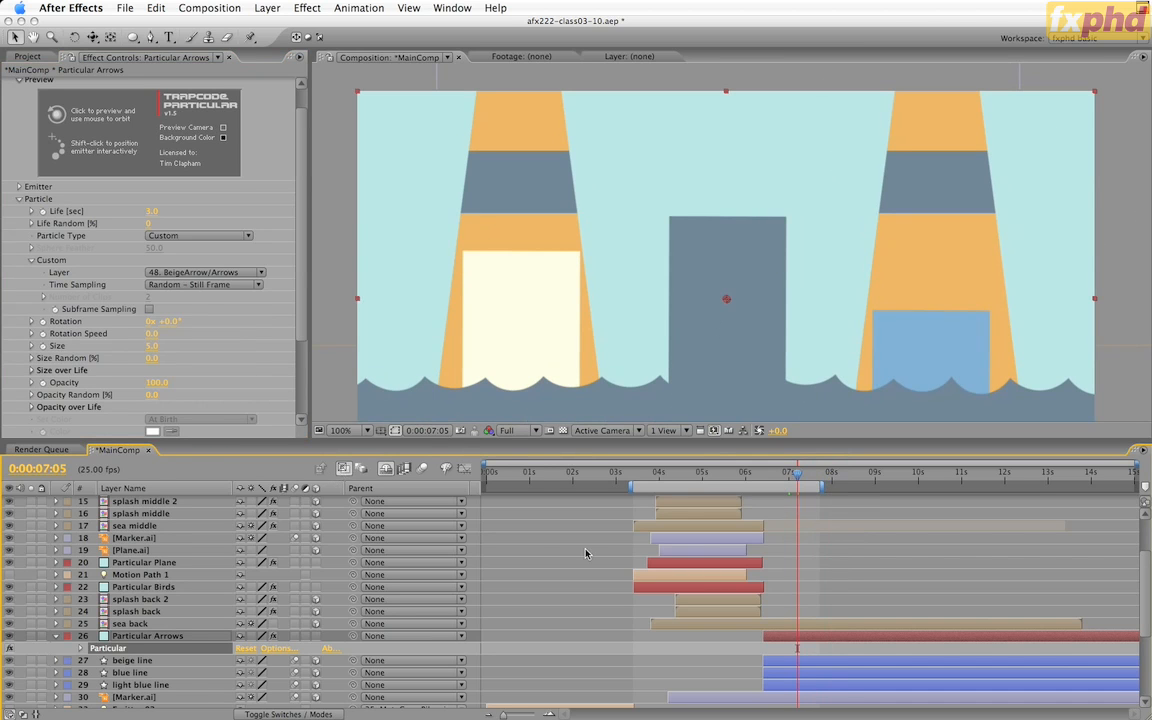
{"action": "scroll", "coordinate": [586, 553], "scroll_direction": "down", "scroll_amount": 5}
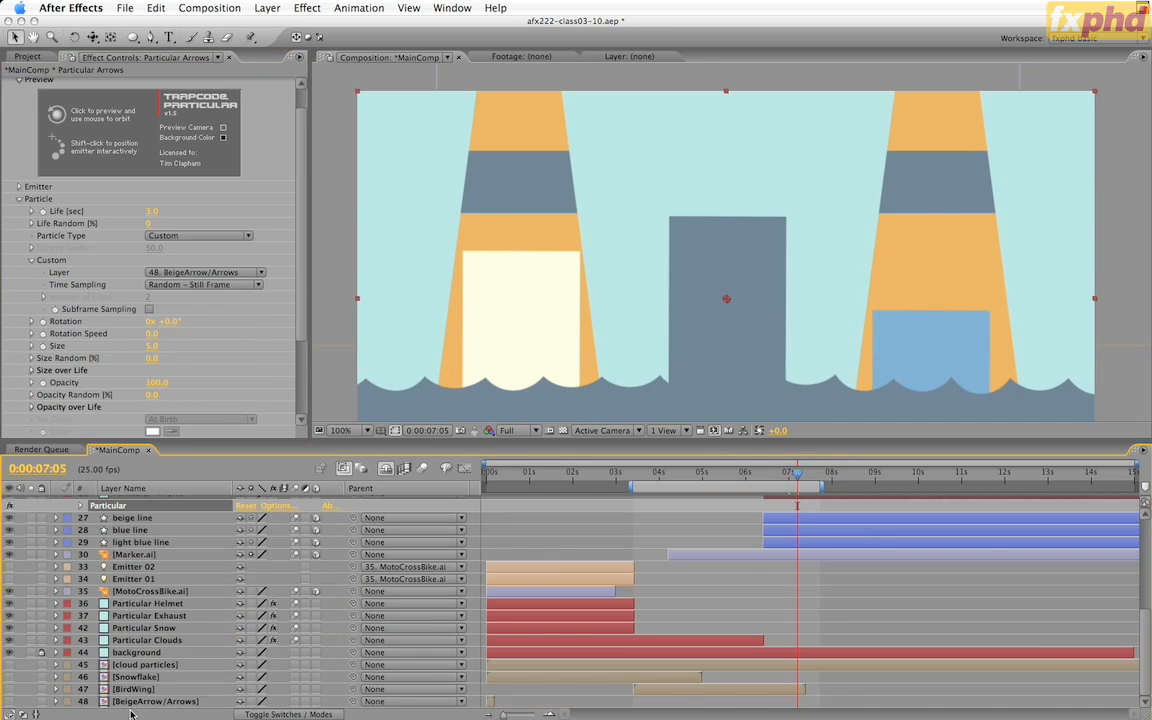
{"action": "scroll", "coordinate": [771, 643], "scroll_direction": "up", "scroll_amount": 4}
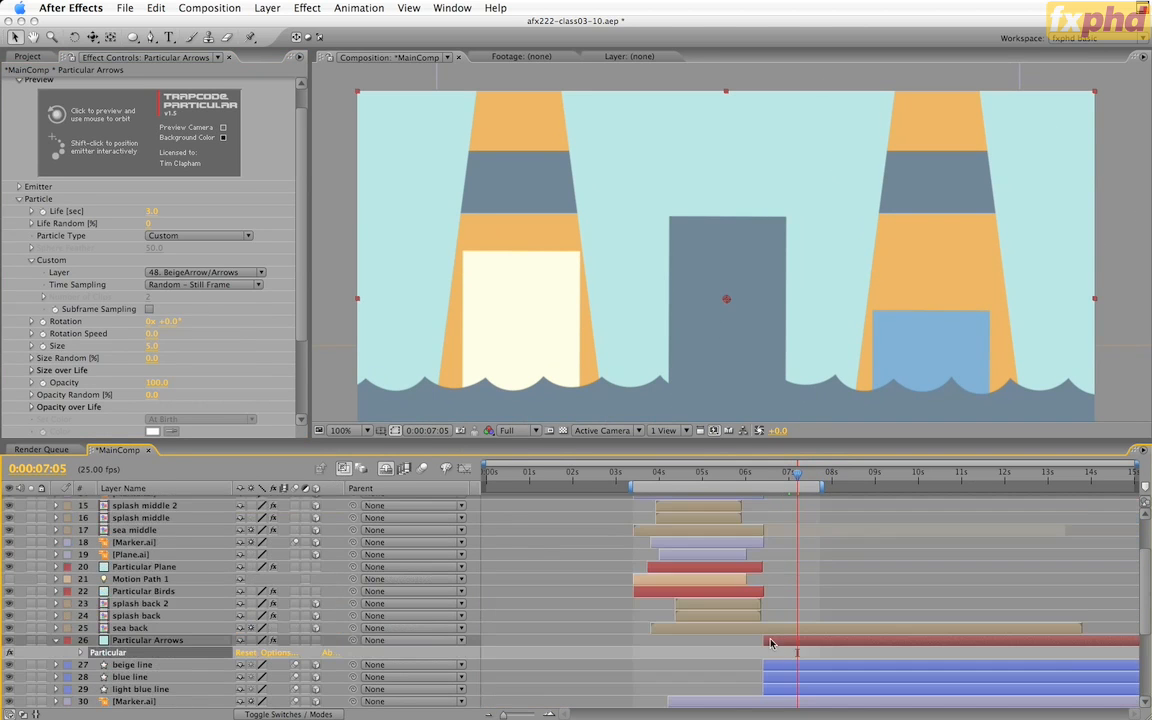
{"action": "scroll", "coordinate": [772, 650], "scroll_direction": "down", "scroll_amount": 4}
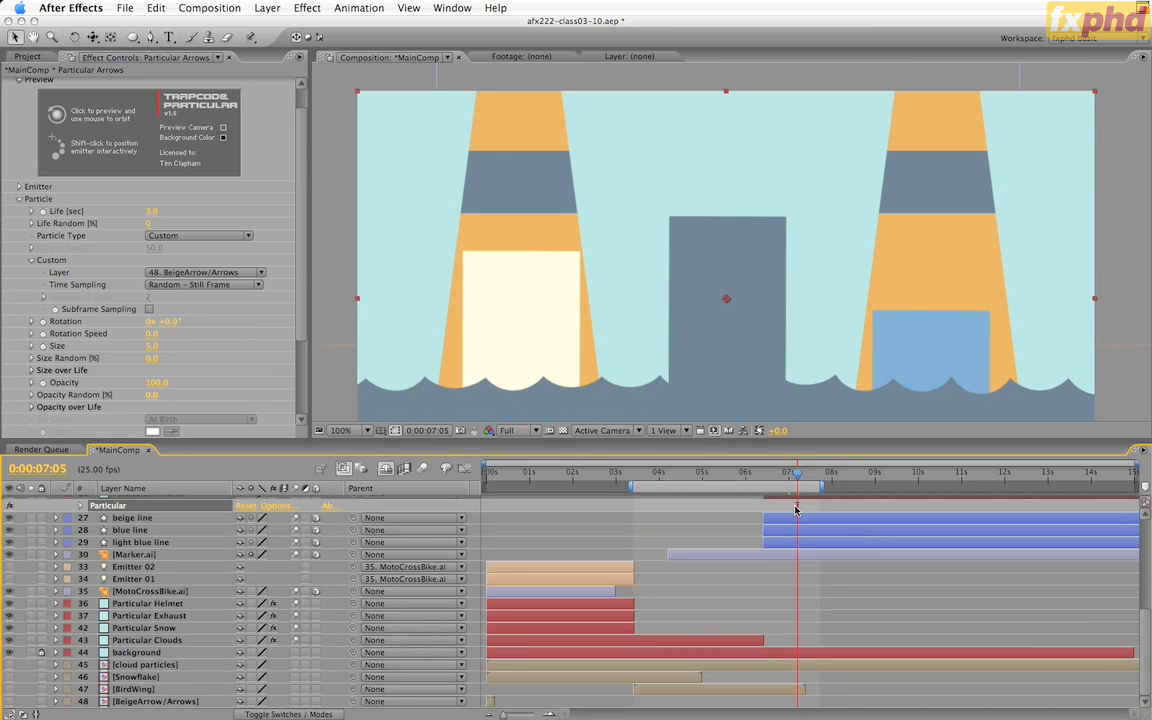
{"action": "key", "text": "i"}
{"action": "scroll", "coordinate": [795, 515], "scroll_direction": "up", "scroll_amount": 1}
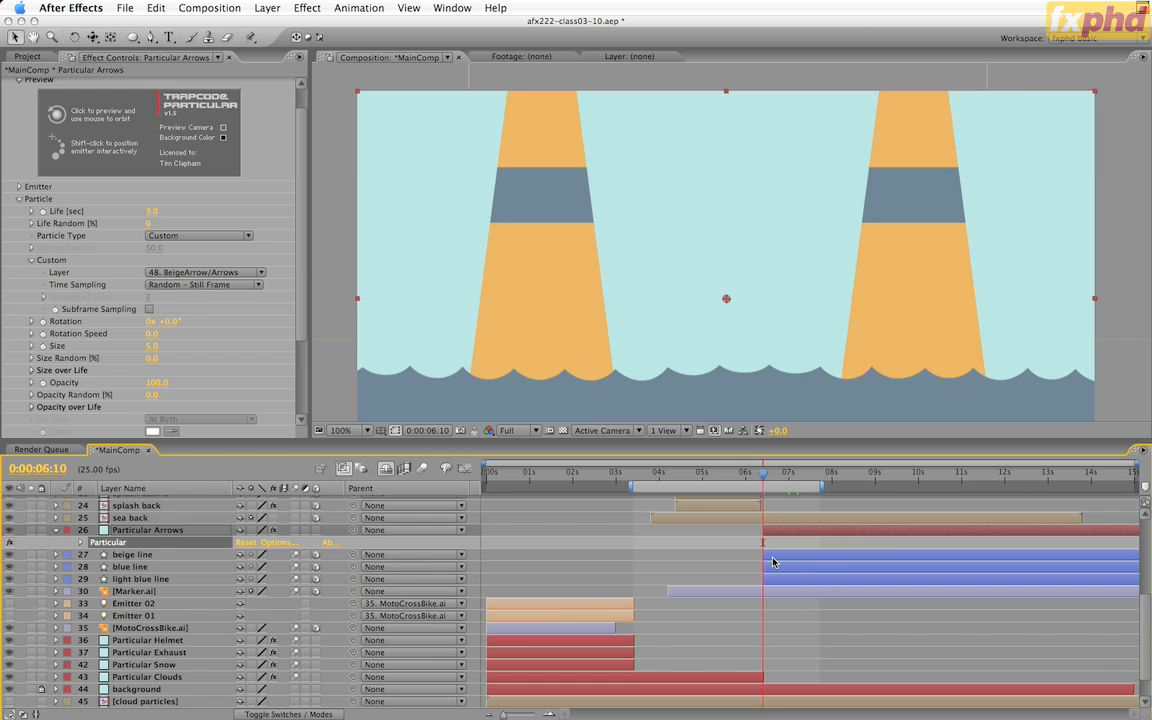
{"action": "scroll", "coordinate": [747, 615], "scroll_direction": "down", "scroll_amount": 1}
{"action": "left_click", "coordinate": [118, 703]}
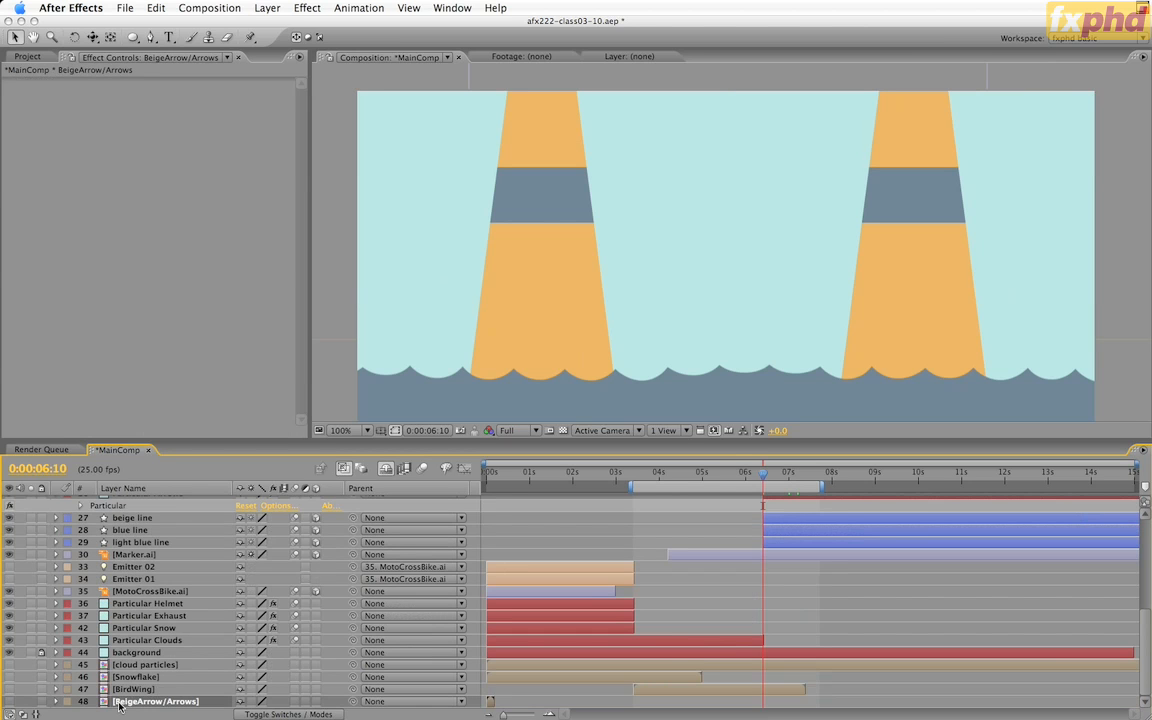
{"action": "scroll", "coordinate": [743, 627], "scroll_direction": "up", "scroll_amount": 2}
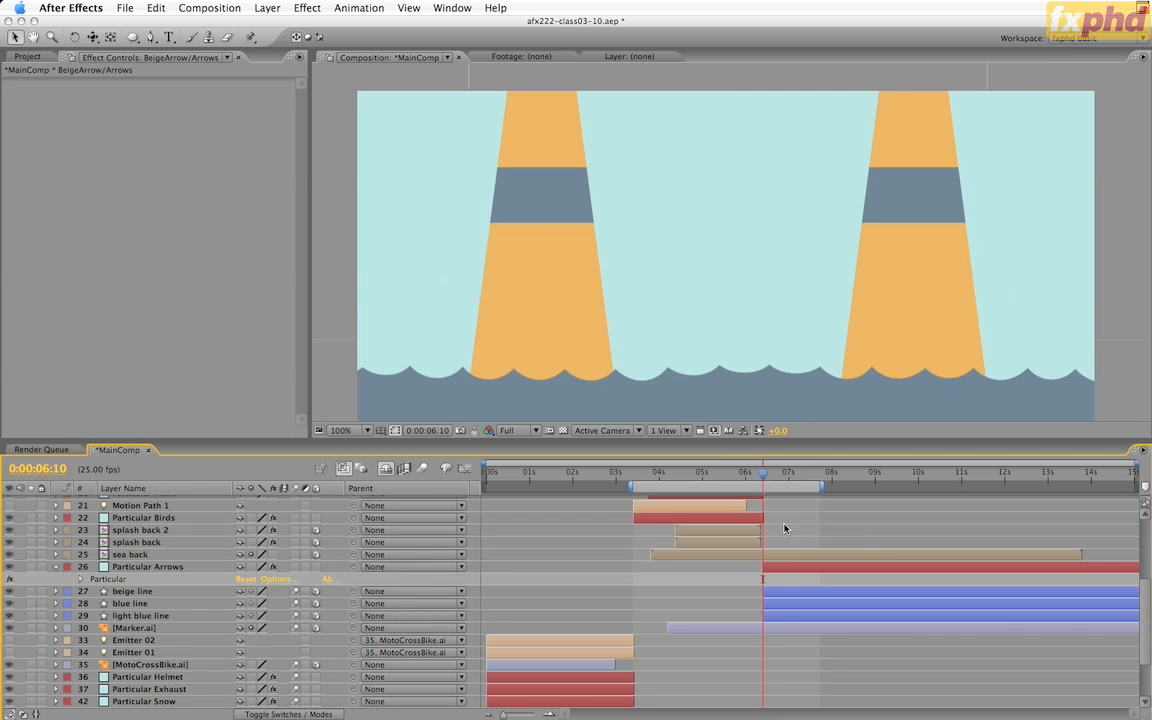
- Check the arrows from 0:00:07:07 to 0:00:07:10, and set their particle Size to 15 and Size Random to 25%
{"action": "left_click", "coordinate": [800, 478]}
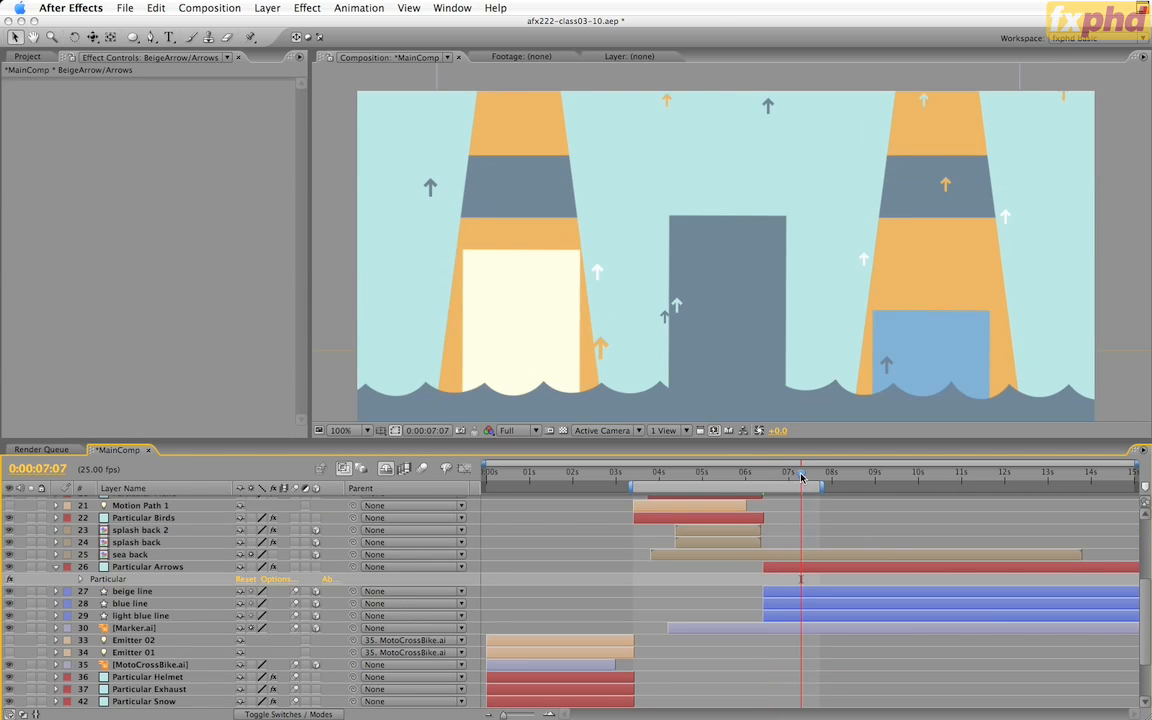
{"action": "key", "text": "Page_Down"}
{"action": "key", "text": "Page_Down"}
{"action": "key", "text": "Page_Down"}
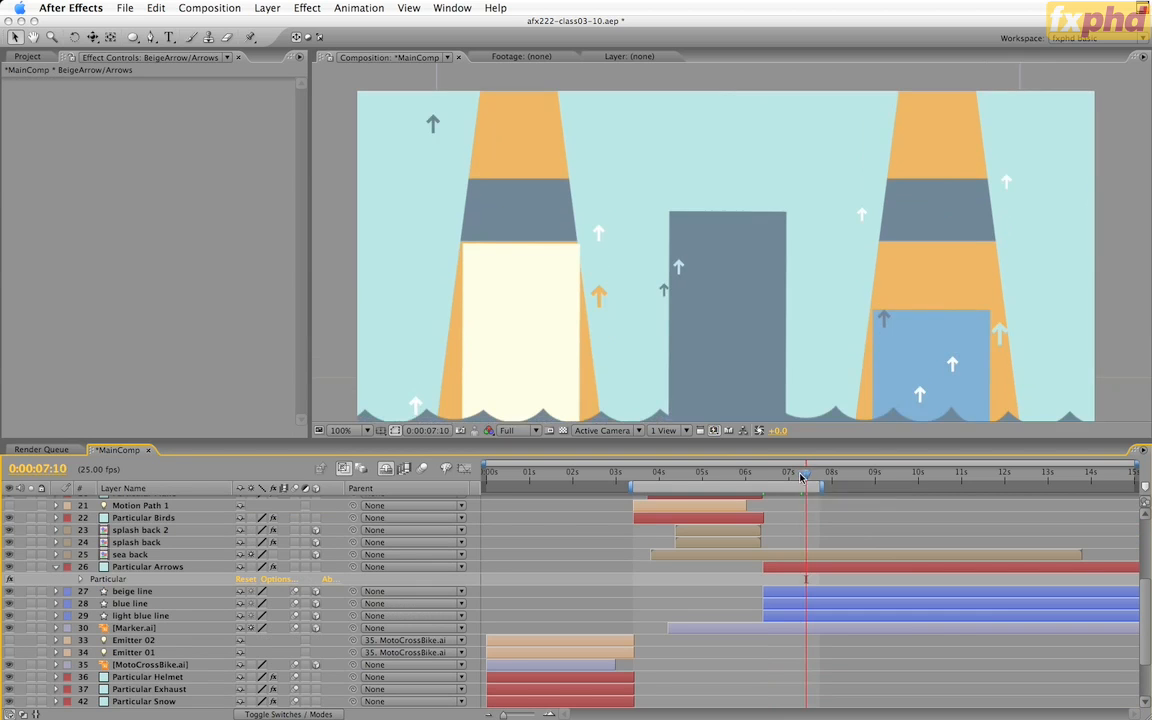
{"action": "left_click", "coordinate": [112, 579]}
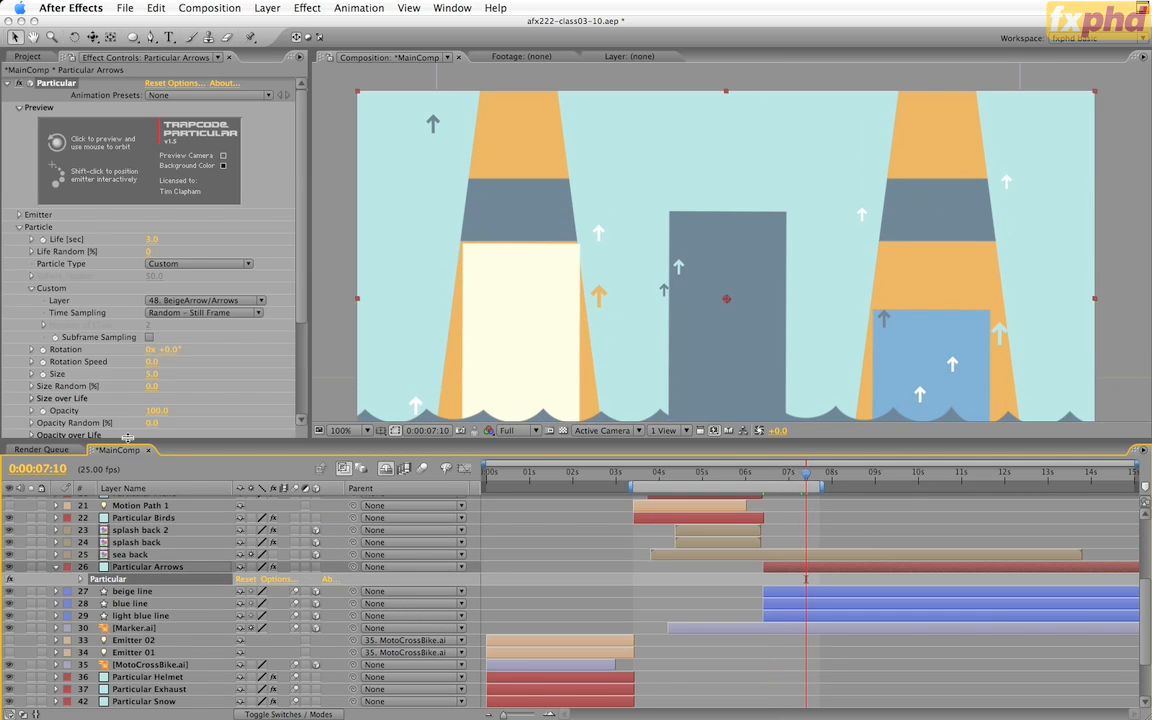
{"action": "left_click", "coordinate": [148, 375]}
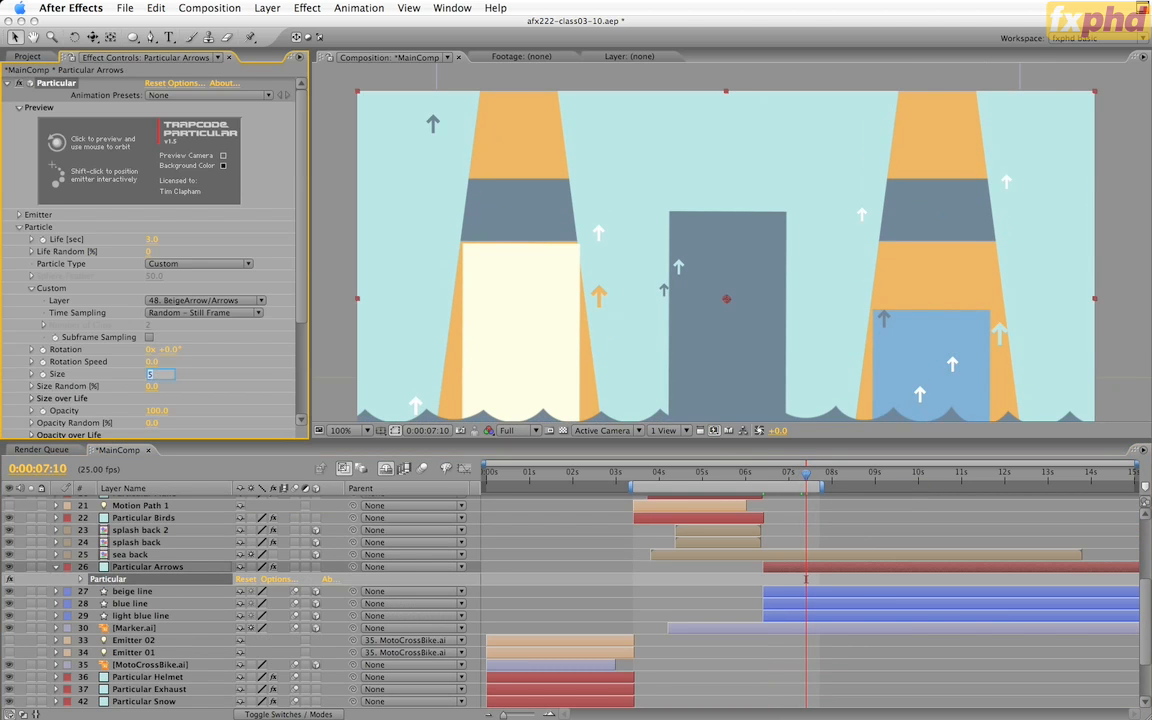
{"action": "type", "text": "15"}
{"action": "key", "text": "Tab"}
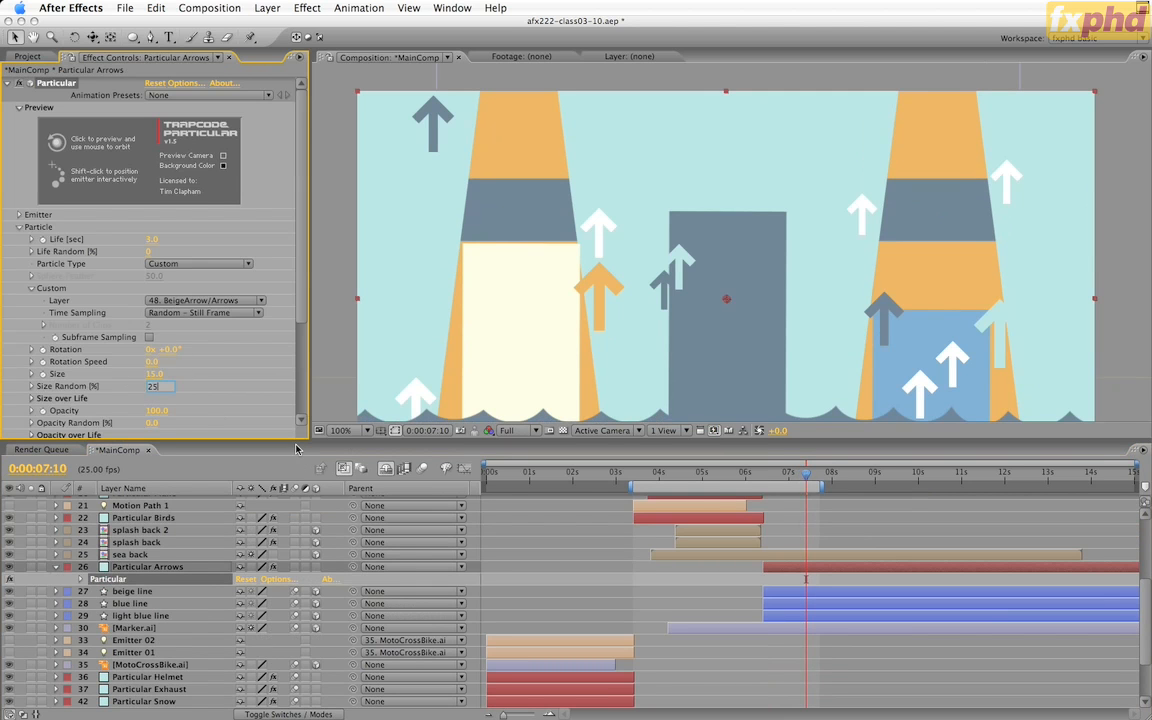
{"action": "type", "text": "25"}
{"action": "key", "text": "Return"}
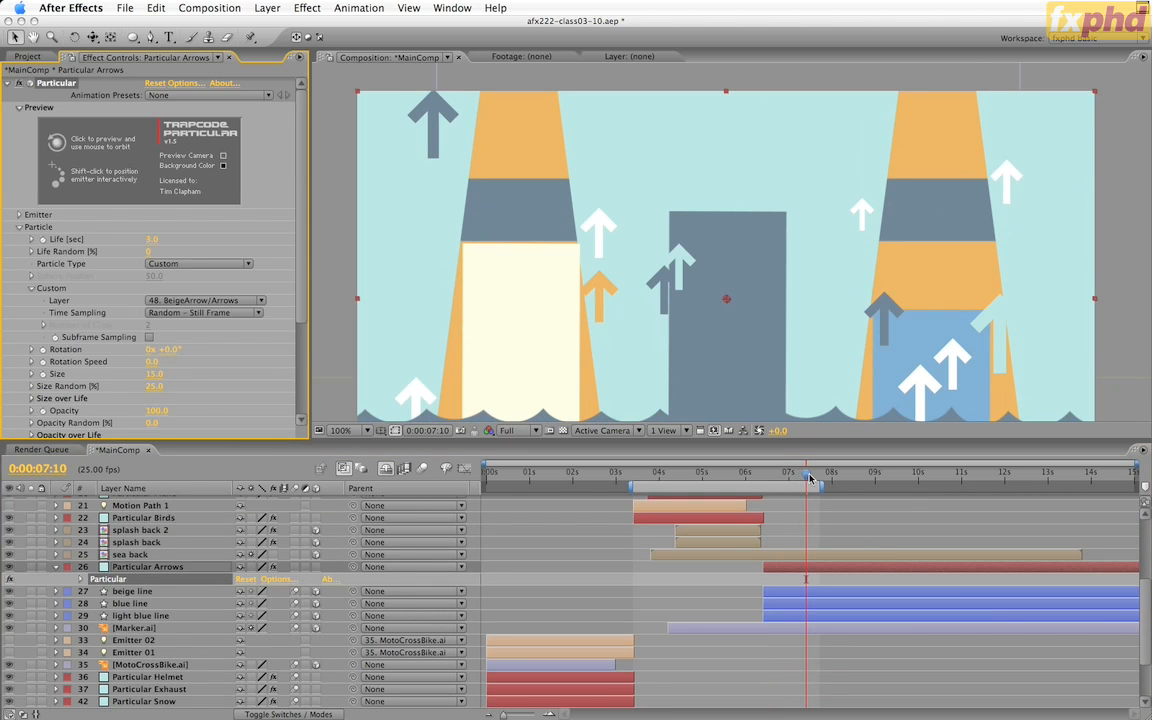
- Set the Life of the arrow particles to 2.5 seconds and view the arrows around 0:00:09:02
{"action": "left_click_drag", "start_coordinate": [810, 478], "coordinate": [908, 483]}
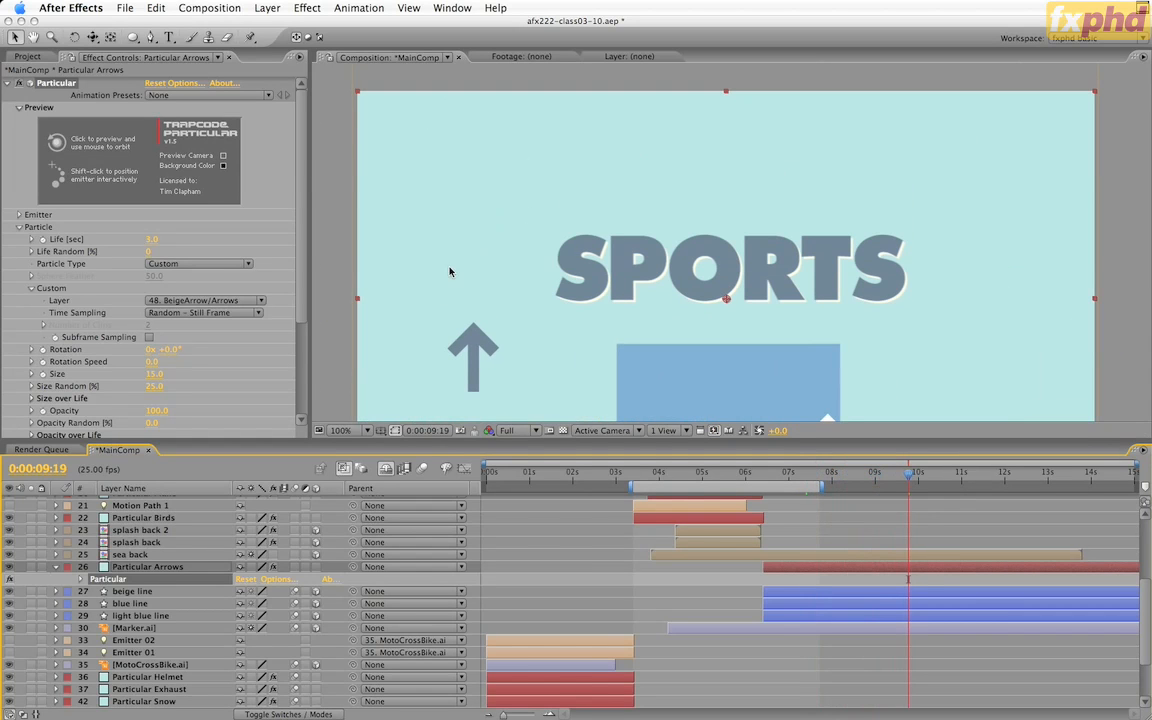
{"action": "left_click", "coordinate": [150, 239]}
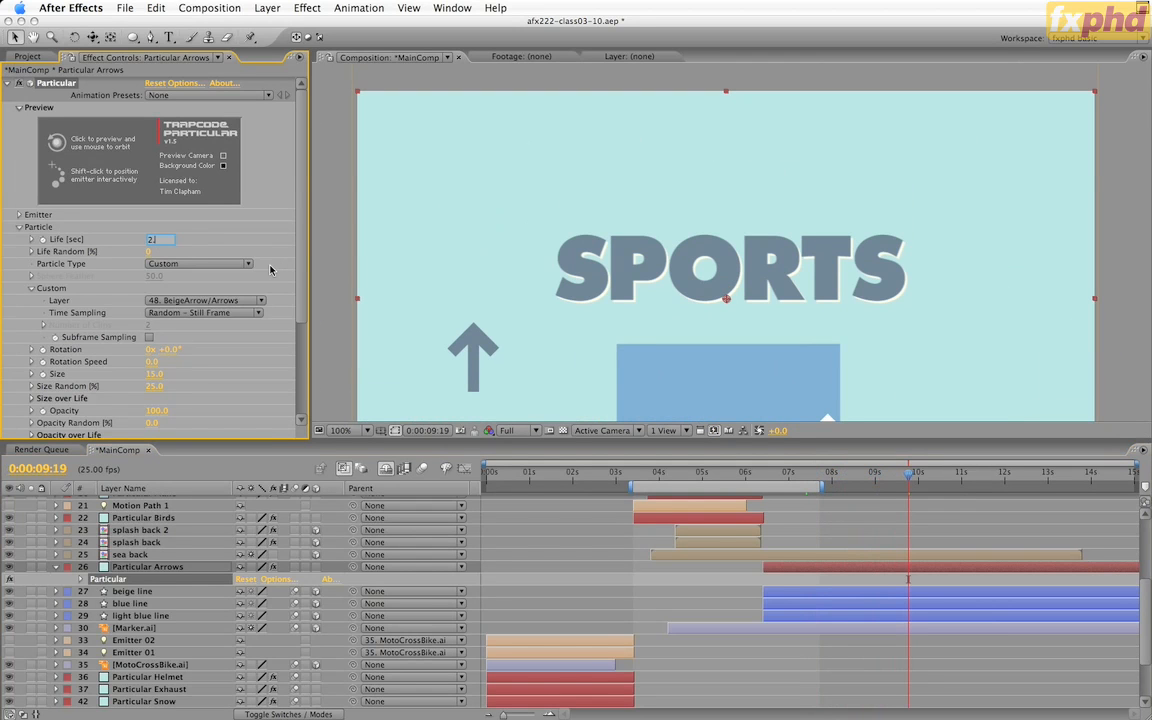
{"action": "key", "text": "Return"}
{"action": "left_click", "coordinate": [867, 480]}
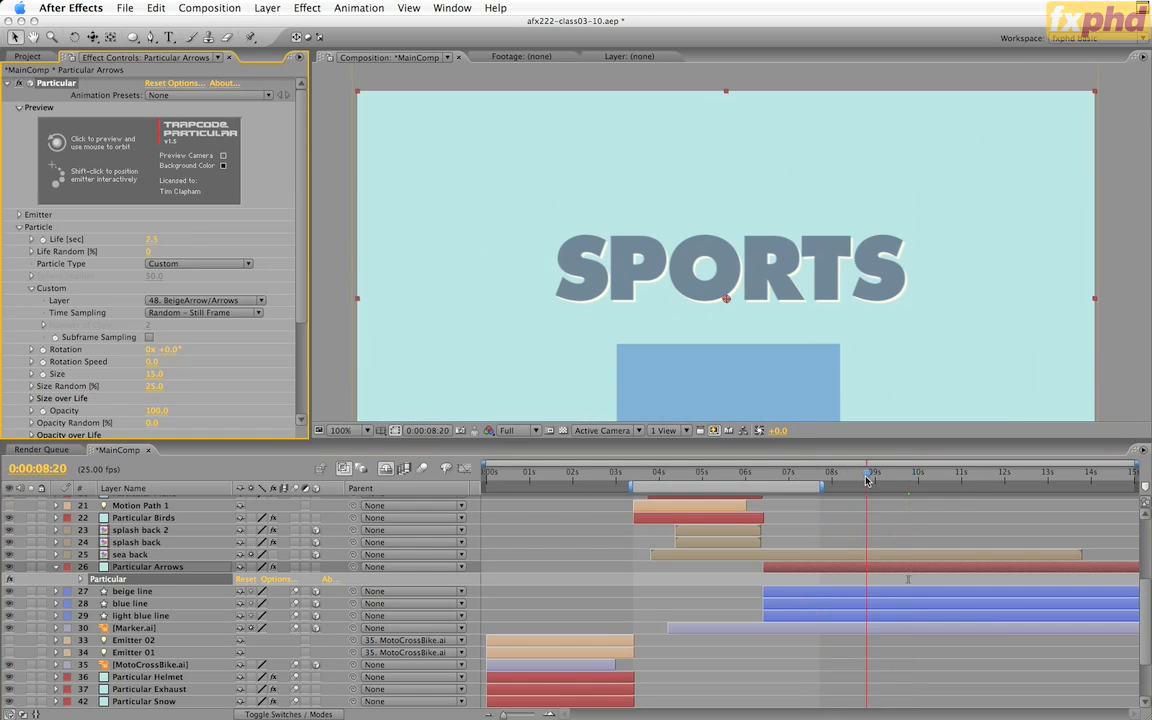
{"action": "mouse_move", "coordinate": [867, 480]}
{"action": "left_mouse_down"}
{"action": "mouse_move", "coordinate": [904, 480]}
{"action": "mouse_move", "coordinate": [878, 480]}
{"action": "left_mouse_up"}
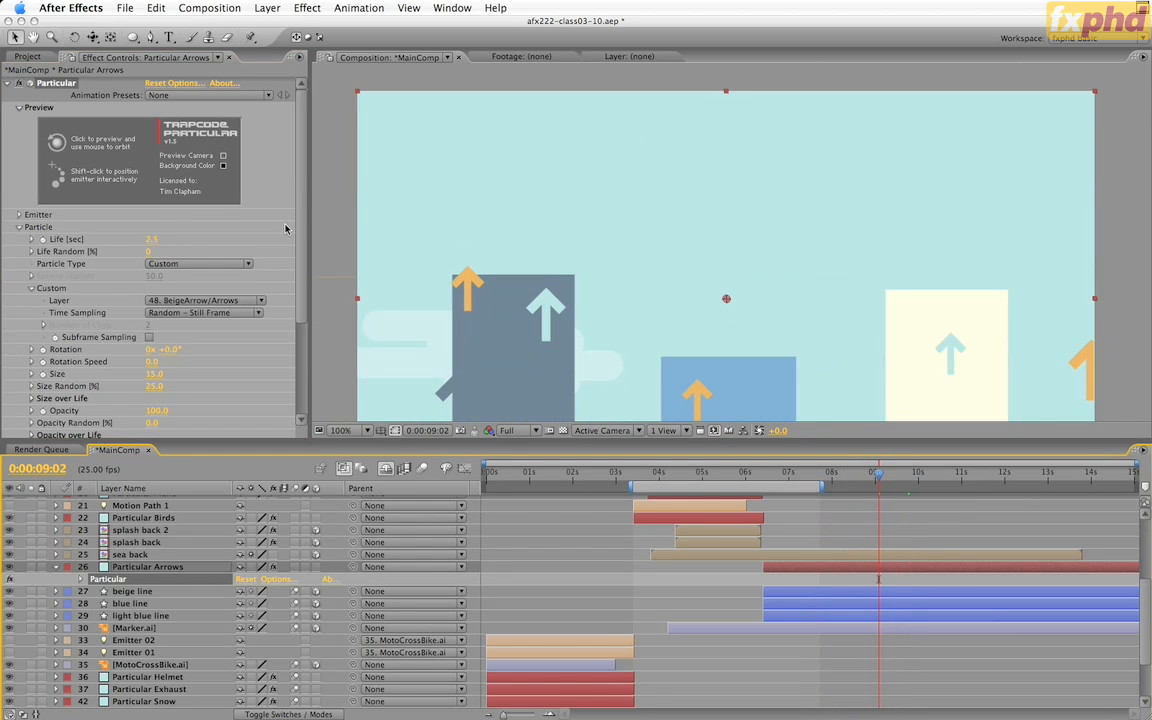
- Shape the Size over Life curve so the arrows start at full size and shrink to nothing at the end of their life
{"action": "scroll", "coordinate": [271, 400], "scroll_direction": "down", "scroll_amount": 5}
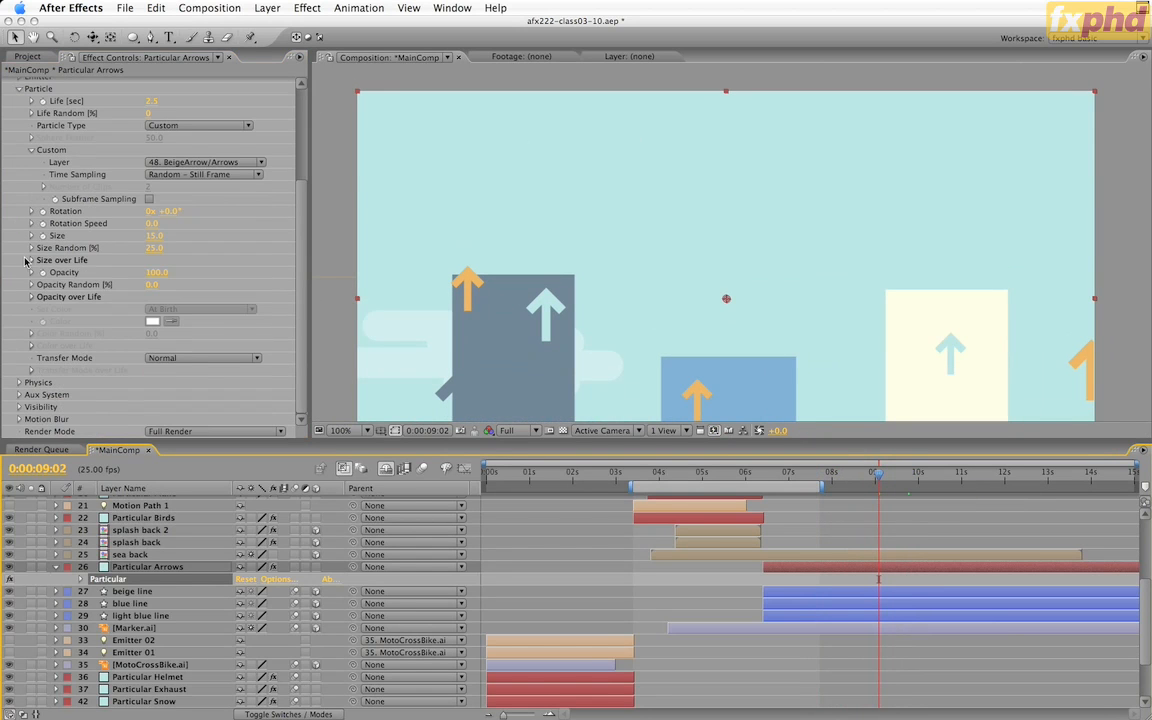
{"action": "left_click", "coordinate": [26, 260]}
{"action": "left_click", "coordinate": [240, 299]}
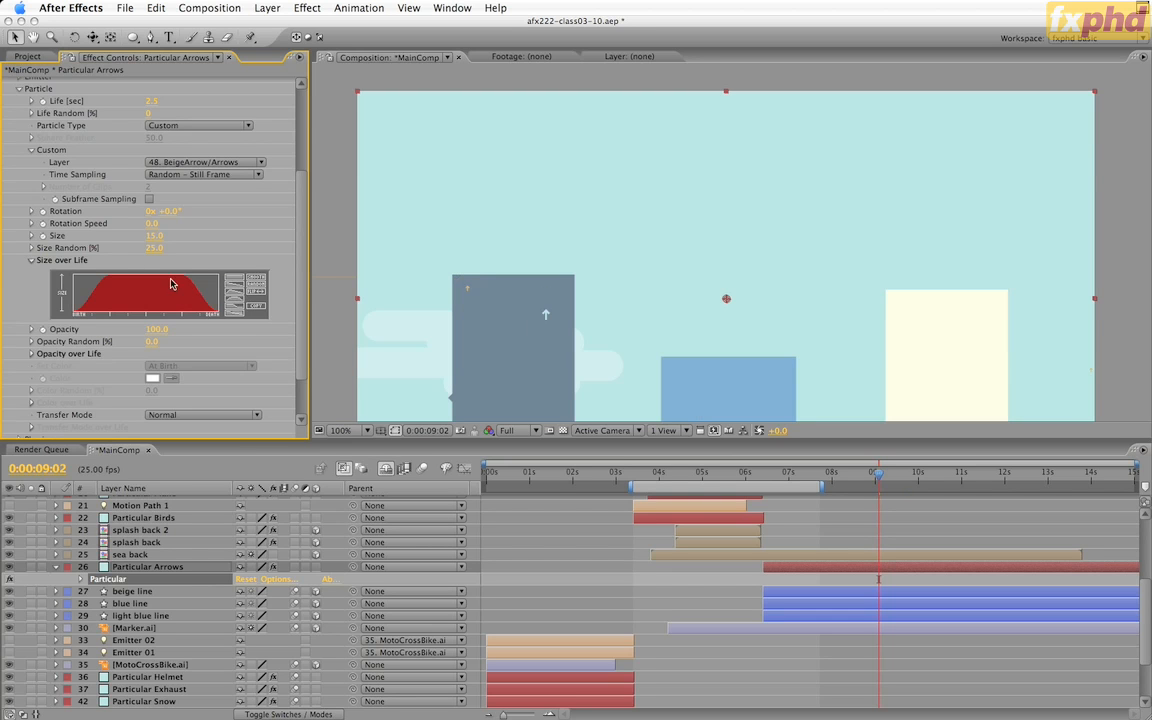
{"action": "left_click_drag", "start_coordinate": [76, 282], "coordinate": [100, 276]}
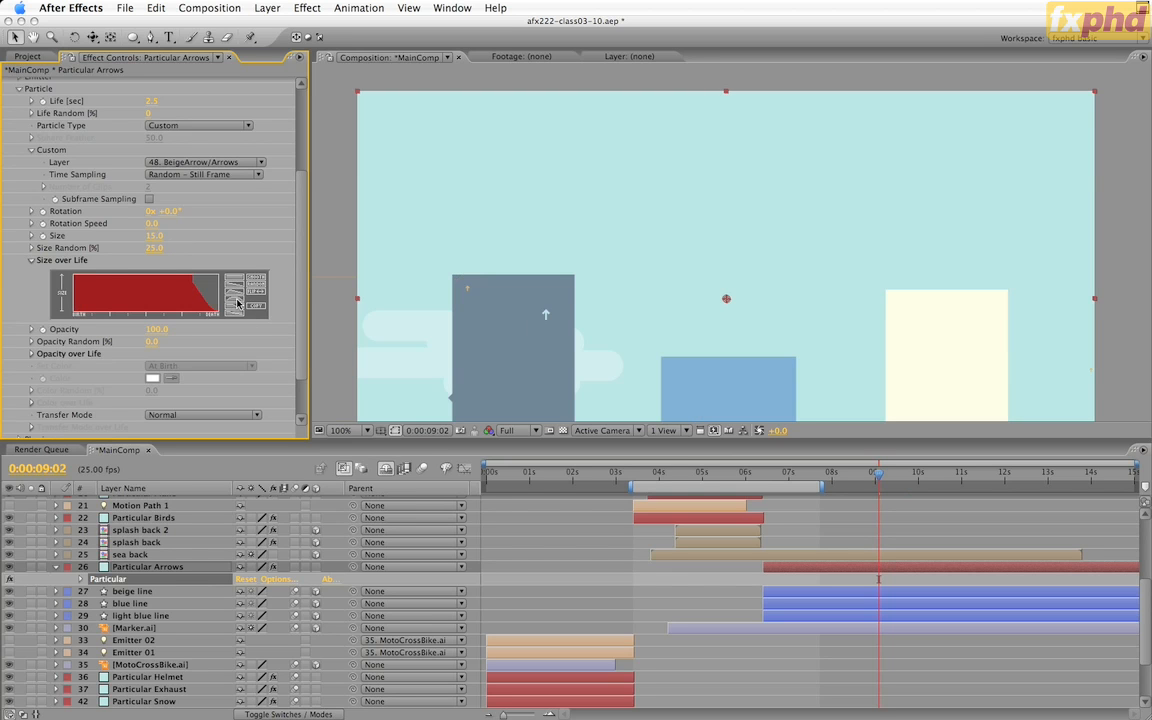
{"action": "left_click", "coordinate": [238, 302]}
{"action": "left_click_drag", "start_coordinate": [84, 270], "coordinate": [71, 272]}
{"action": "left_click", "coordinate": [30, 260]}
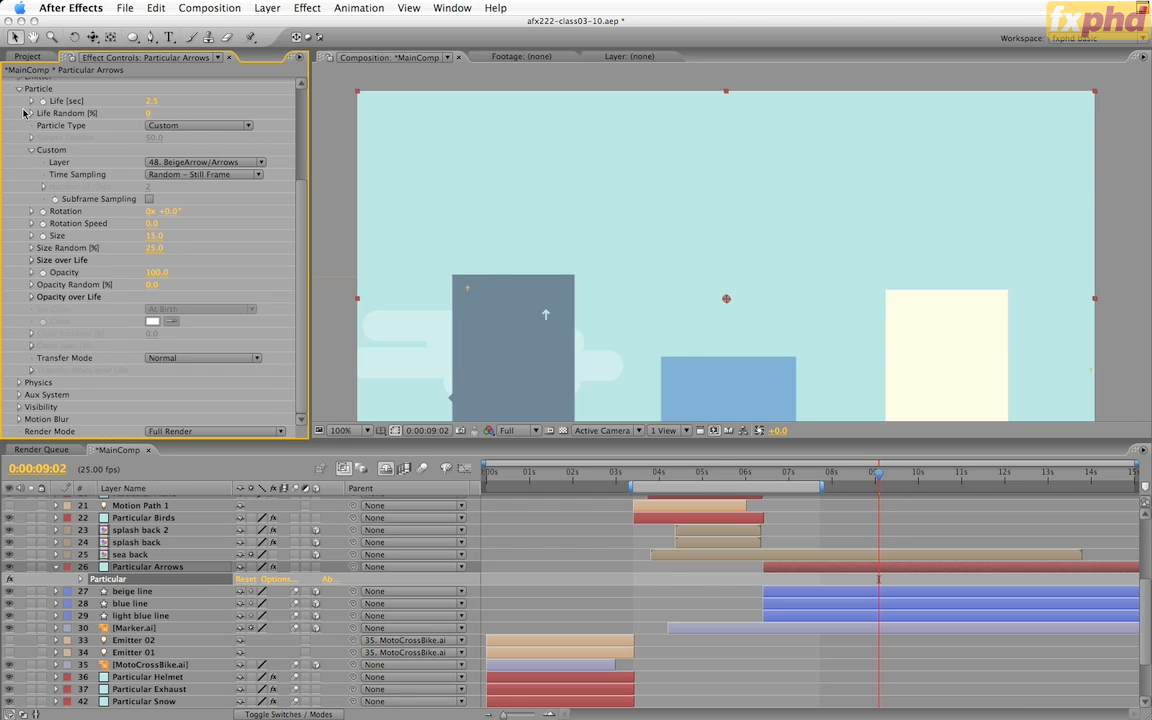
- Change the Type in the Motion Blur settings of the Particular effect on the Particular Arrows layer
{"action": "left_click", "coordinate": [19, 89]}
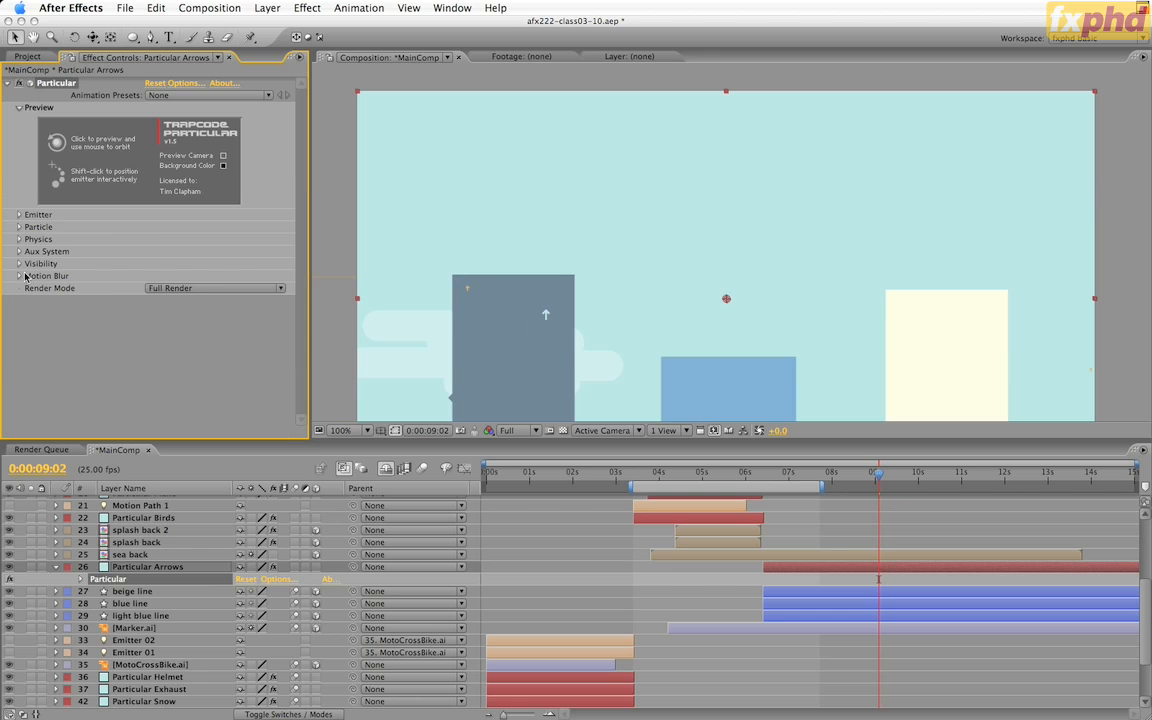
{"action": "left_click", "coordinate": [20, 276]}
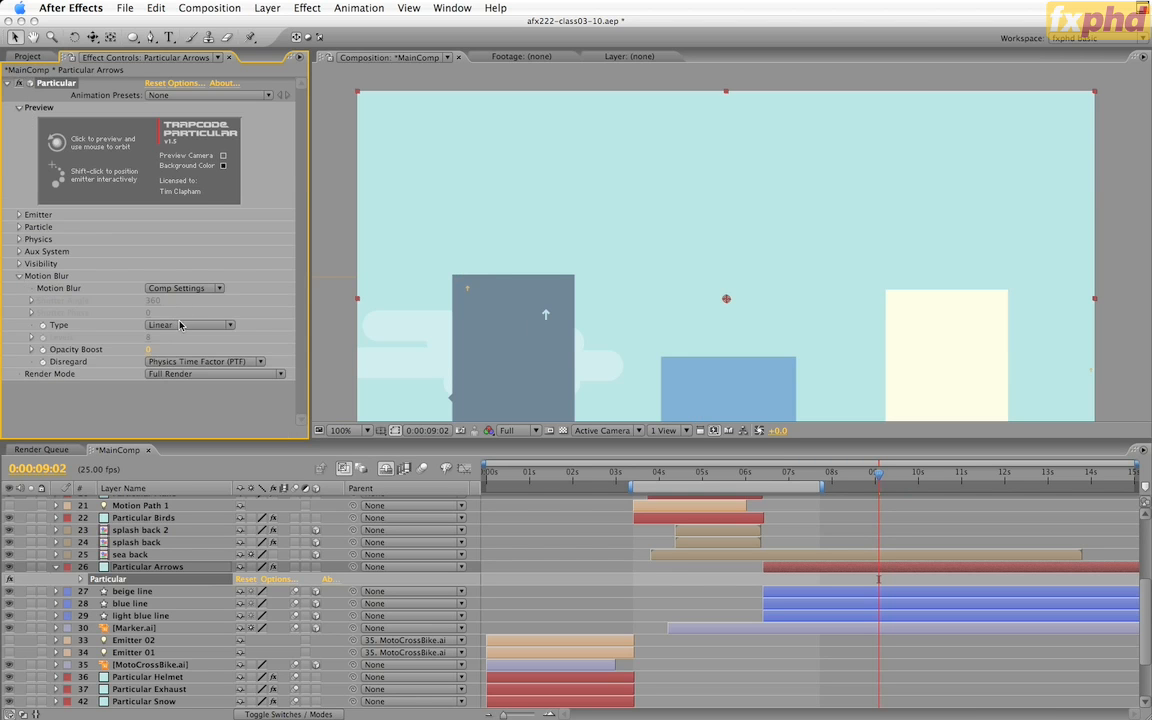
{"action": "left_click", "coordinate": [180, 325]}
{"action": "left_click", "coordinate": [170, 306]}
{"action": "left_click", "coordinate": [148, 337]}
{"action": "left_click", "coordinate": [134, 310]}
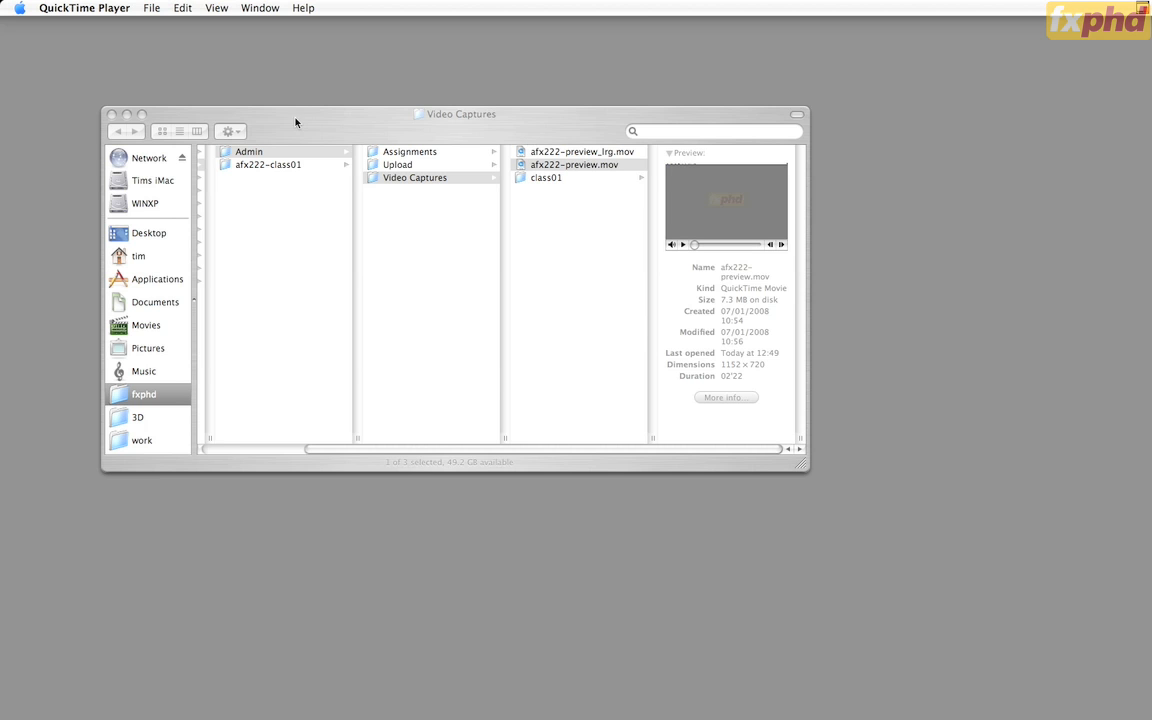
- Close the Video Captures folder window in Finder
{"action": "left_click", "coordinate": [111, 114]}
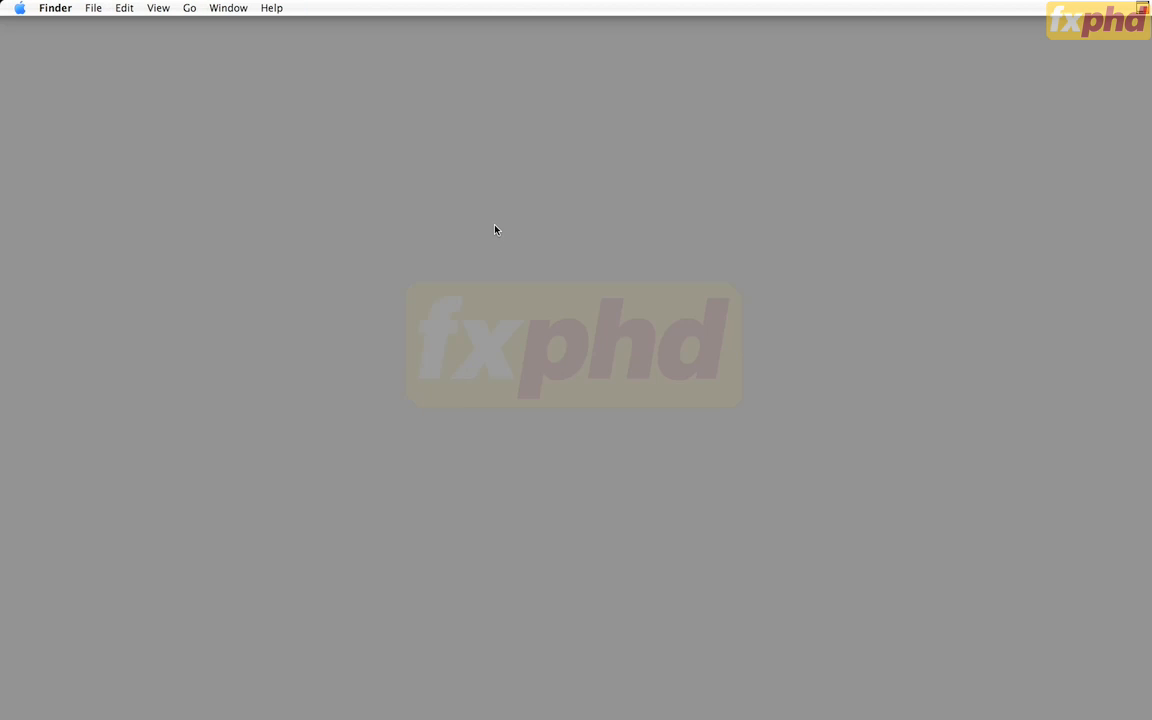